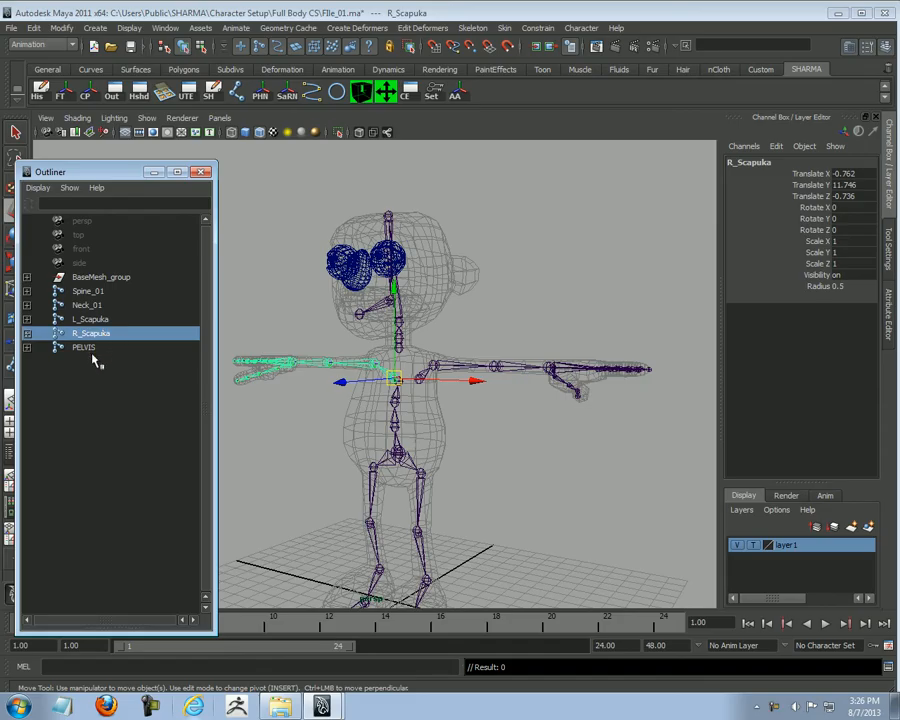
Step: Examine the character's separate joint chains by highlighting Spine_01, Neck_01, L_Scapuka, R_Scapuka and PELVIS one after another
{"action": "left_click_drag", "start_coordinate": [584, 506], "coordinate": [475, 464], "text": "alt"}
{"action": "left_click", "coordinate": [498, 476]}
{"action": "right_click_drag", "start_coordinate": [548, 454], "coordinate": [342, 435], "text": "alt"}
{"action": "left_click", "coordinate": [88, 291]}
{"action": "left_click", "coordinate": [87, 305]}
{"action": "left_click", "coordinate": [90, 319]}
{"action": "left_click", "coordinate": [90, 333]}
{"action": "left_click", "coordinate": [83, 347]}
{"action": "left_click", "coordinate": [566, 455]}
{"action": "left_click_drag", "start_coordinate": [566, 455], "coordinate": [461, 481], "text": "alt"}
{"action": "right_click_drag", "start_coordinate": [461, 481], "coordinate": [530, 463], "text": "alt"}
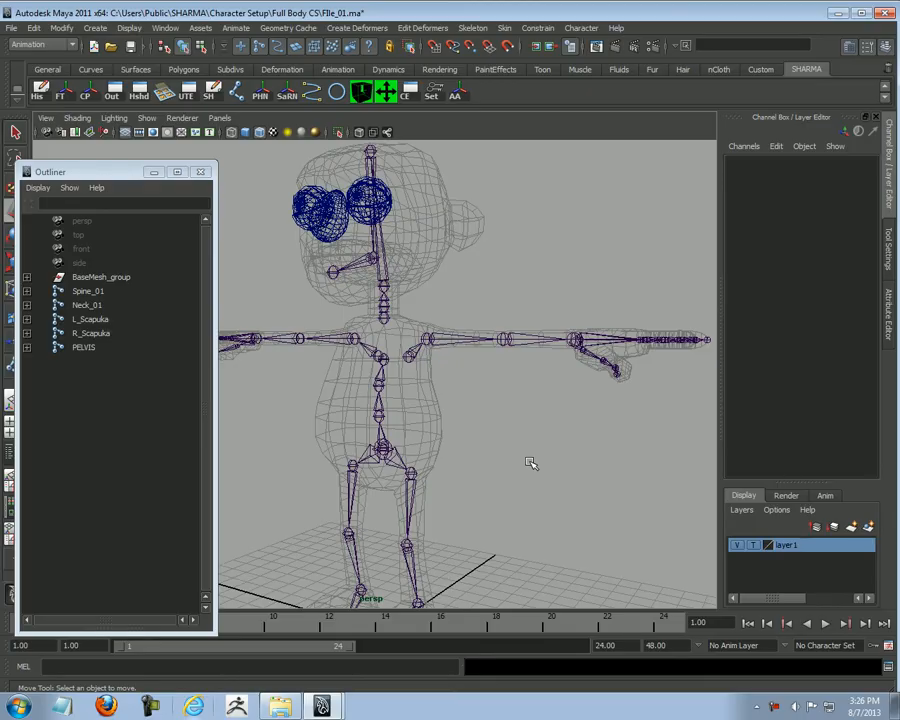
{"action": "left_click_drag", "start_coordinate": [510, 410], "coordinate": [470, 420], "text": "alt"}
Step: Hide the L_Scapuka, R_Scapuka and PELVIS joint chains by setting their visibility to off
{"action": "left_click", "coordinate": [90, 319]}
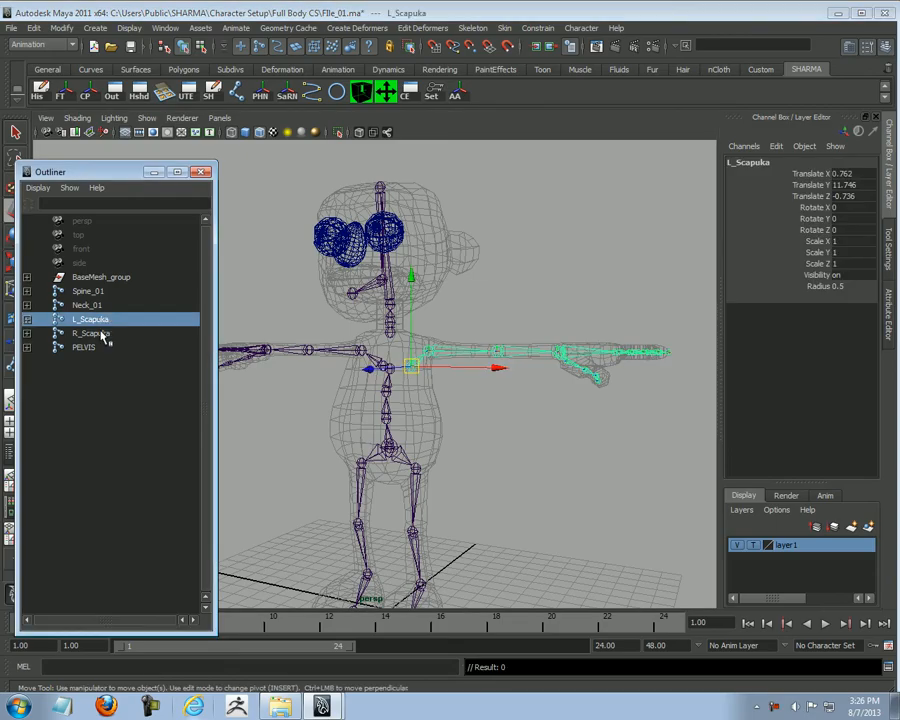
{"action": "left_click", "coordinate": [104, 333], "text": "ctrl"}
{"action": "left_click", "coordinate": [84, 347], "text": "ctrl"}
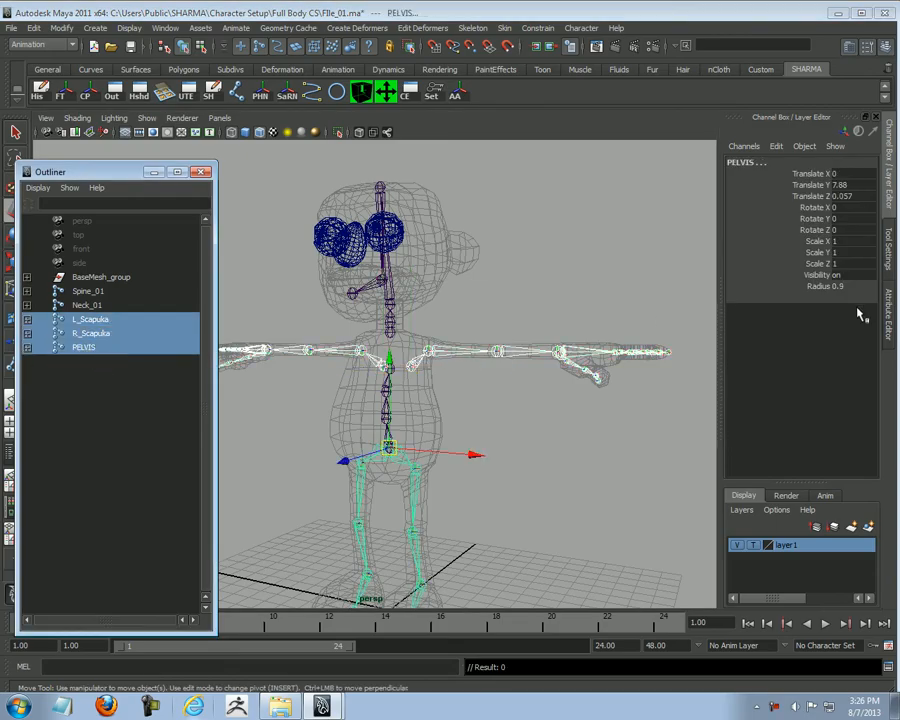
{"action": "left_click", "coordinate": [840, 275]}
{"action": "type", "text": "0"}
{"action": "key", "text": "Return"}
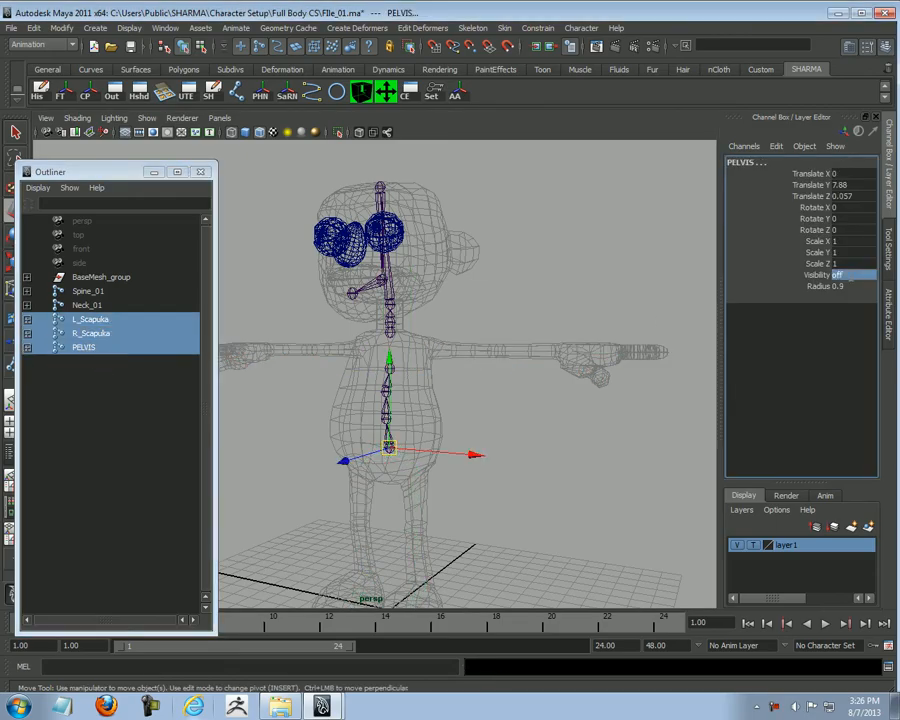
{"action": "left_click", "coordinate": [494, 465]}
Step: Examine the remaining spine and neck joint chains inside the character mesh from several angles
{"action": "right_click_drag", "start_coordinate": [560, 455], "coordinate": [446, 448], "text": "alt"}
{"action": "left_click_drag", "start_coordinate": [508, 447], "coordinate": [410, 436], "text": "alt"}
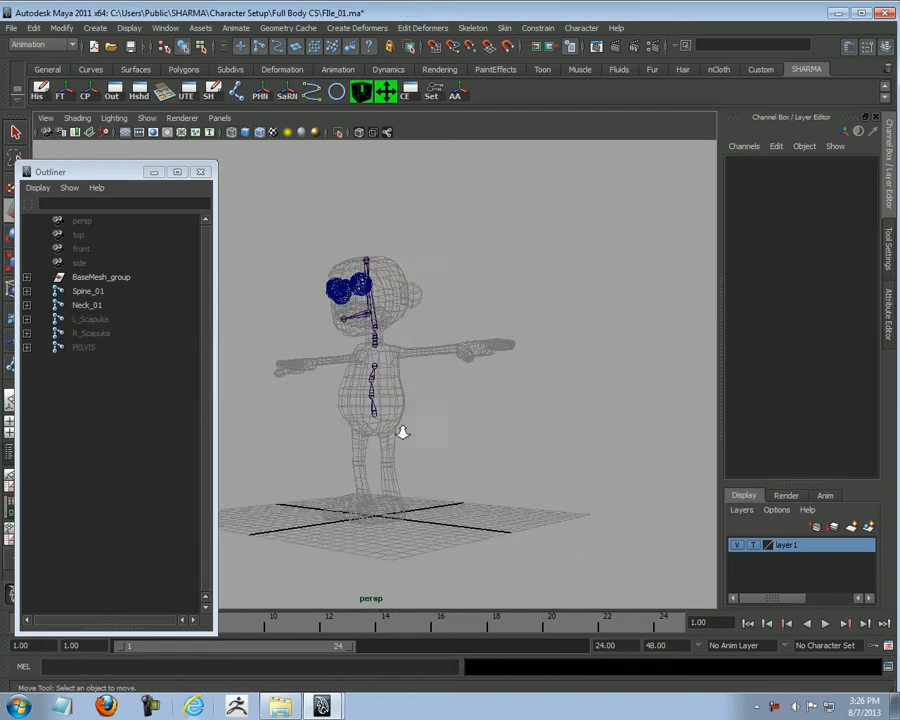
{"action": "right_click_drag", "start_coordinate": [410, 436], "coordinate": [576, 434], "text": "alt"}
{"action": "middle_click_drag", "start_coordinate": [543, 404], "coordinate": [576, 412], "text": "alt"}
{"action": "left_click_drag", "start_coordinate": [576, 411], "coordinate": [442, 353], "text": "alt"}
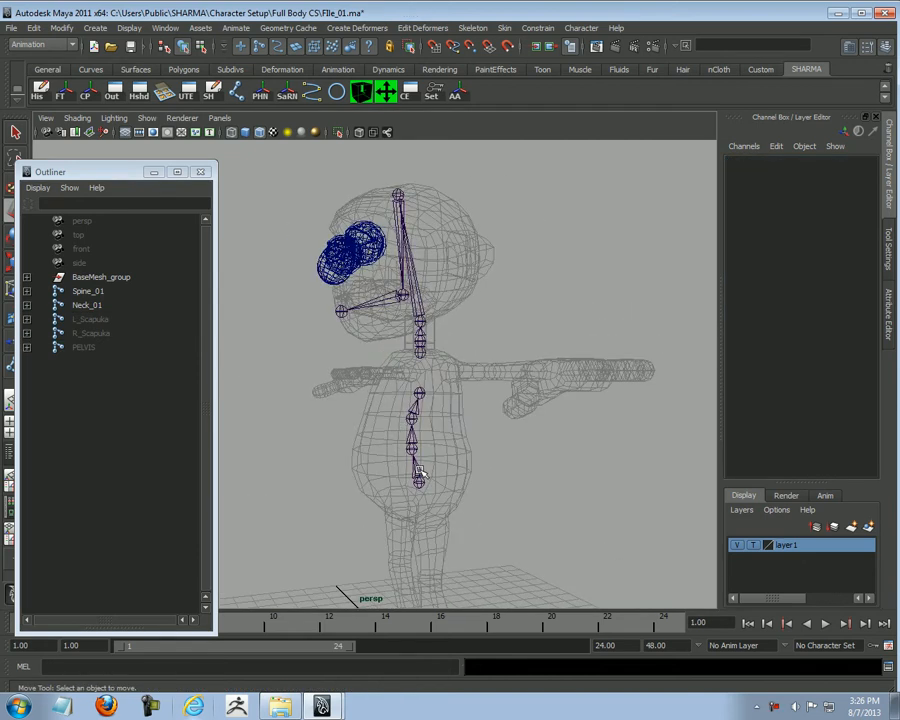
{"action": "right_click_drag", "start_coordinate": [460, 476], "coordinate": [478, 459], "text": "alt"}
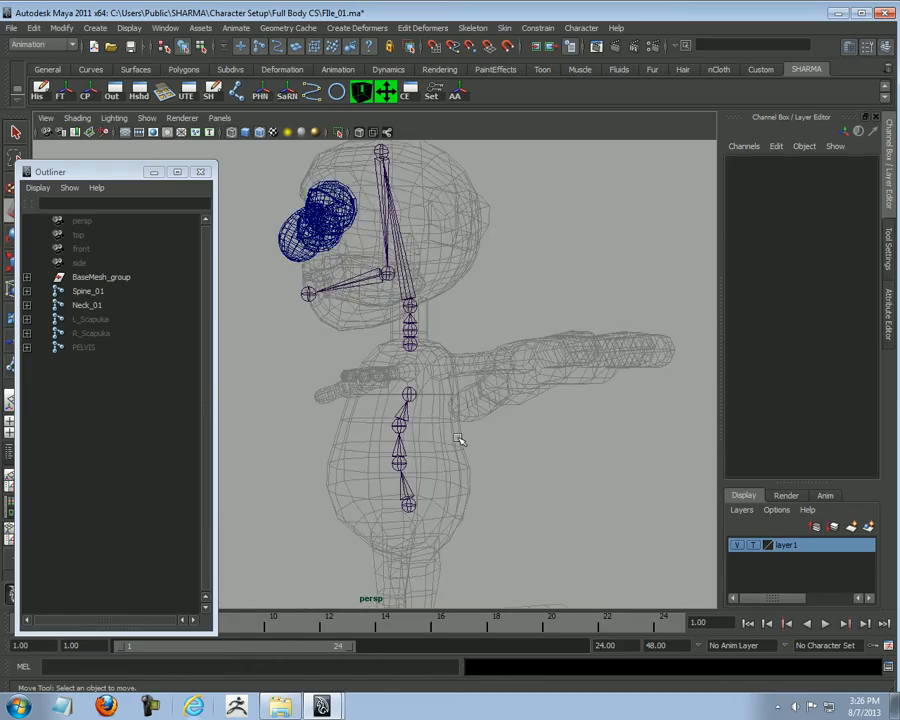
{"action": "right_click_drag", "start_coordinate": [598, 494], "coordinate": [455, 490], "text": "alt"}
{"action": "left_click_drag", "start_coordinate": [455, 490], "coordinate": [402, 476], "text": "alt"}
{"action": "right_click_drag", "start_coordinate": [402, 476], "coordinate": [480, 466], "text": "alt"}
{"action": "left_click_drag", "start_coordinate": [425, 454], "coordinate": [572, 494], "text": "alt"}
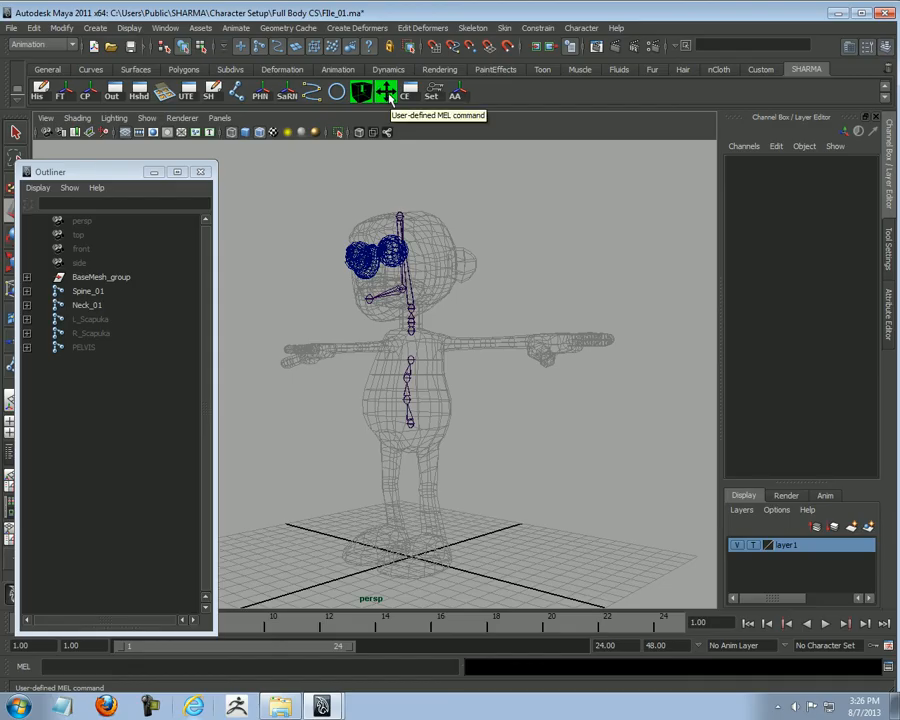
{"action": "left_click_drag", "start_coordinate": [482, 233], "coordinate": [520, 380], "text": "alt"}
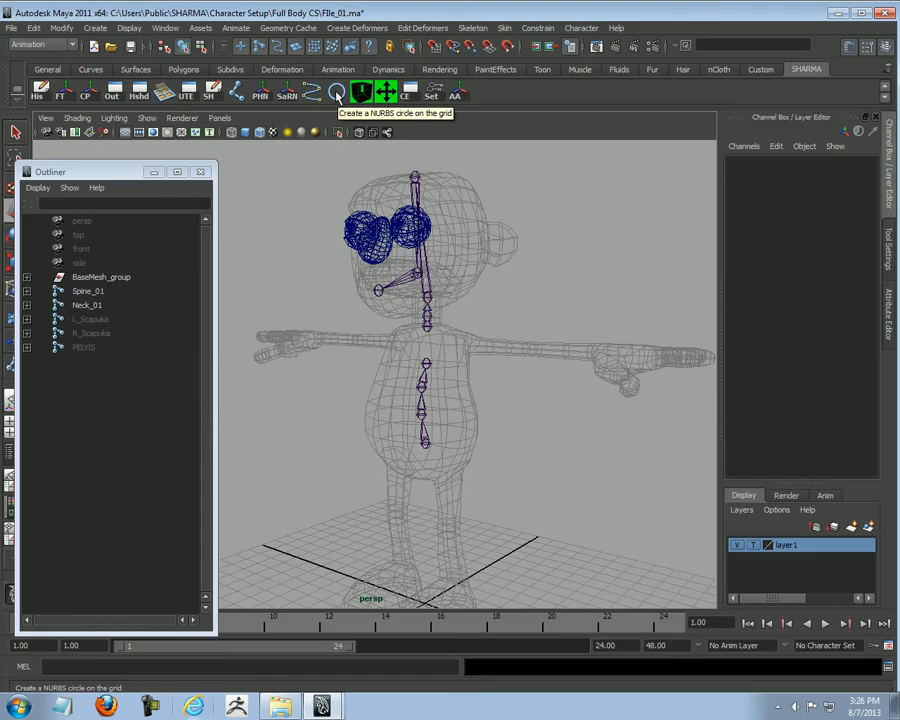
Step: Create a NURBS circle, snap it onto the lowest spine joint and scale it uniformly to about 4.04
{"action": "left_click", "coordinate": [337, 95]}
{"action": "right_click_drag", "start_coordinate": [422, 376], "coordinate": [520, 488], "text": "alt"}
{"action": "left_click_drag", "start_coordinate": [520, 488], "coordinate": [440, 466], "text": "alt"}
{"action": "left_click_drag", "start_coordinate": [398, 539], "coordinate": [411, 366]}
{"action": "middle_click_drag", "start_coordinate": [411, 366], "coordinate": [423, 403], "text": "alt"}
{"action": "right_click_drag", "start_coordinate": [423, 403], "coordinate": [431, 414], "text": "alt"}
{"action": "left_click_drag", "start_coordinate": [431, 414], "coordinate": [412, 428], "text": "alt"}
{"action": "key", "text": "r"}
{"action": "right_click_drag", "start_coordinate": [412, 428], "coordinate": [483, 443], "text": "alt"}
{"action": "left_click_drag", "start_coordinate": [483, 443], "coordinate": [468, 424], "text": "alt"}
Step: Hide the mesh layer layer1 and snap a duplicate of the circle onto the second spine joint
{"action": "left_click", "coordinate": [737, 545]}
{"action": "key", "text": "ctrl+d"}
{"action": "left_click_drag", "start_coordinate": [413, 474], "coordinate": [404, 420]}
{"action": "right_click_drag", "start_coordinate": [370, 429], "coordinate": [455, 450], "text": "alt"}
{"action": "middle_click_drag", "start_coordinate": [455, 450], "coordinate": [454, 396], "text": "alt"}
{"action": "left_click_drag", "start_coordinate": [453, 396], "coordinate": [518, 381], "text": "alt"}
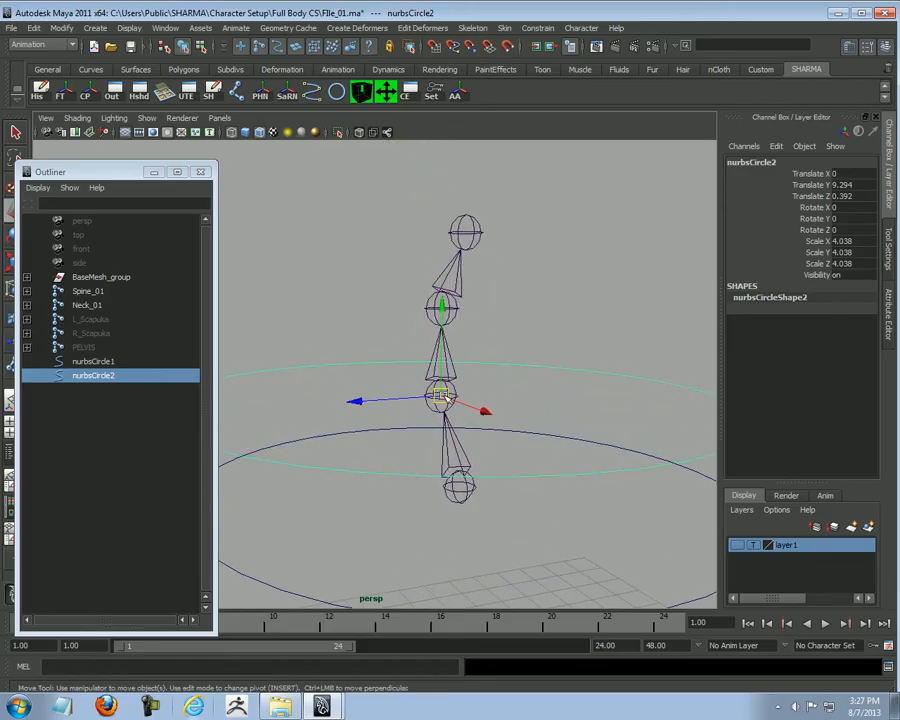
Step: Duplicate the second circle for the third spine joint and that copy for the fourth, snapping each circle onto its joint
{"action": "right_click_drag", "start_coordinate": [512, 567], "coordinate": [430, 560], "text": "alt"}
{"action": "left_click", "coordinate": [354, 548]}
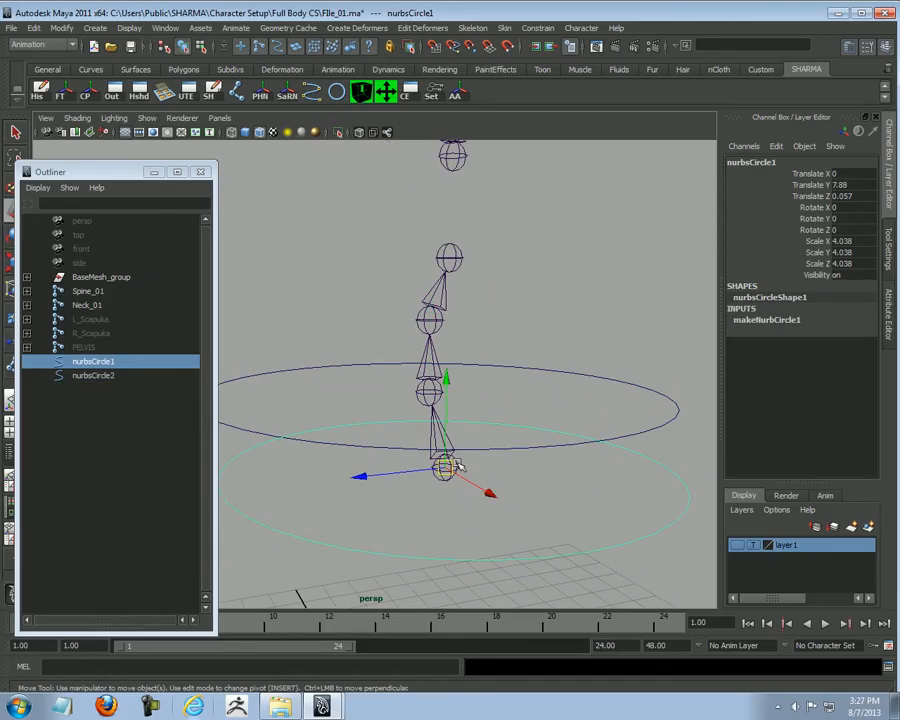
{"action": "right_click_drag", "start_coordinate": [449, 466], "coordinate": [514, 368], "text": "alt"}
{"action": "left_click", "coordinate": [513, 368]}
{"action": "middle_click_drag", "start_coordinate": [527, 328], "coordinate": [522, 356], "text": "alt"}
{"action": "right_click_drag", "start_coordinate": [522, 356], "coordinate": [487, 410], "text": "alt"}
{"action": "key", "text": "ctrl+d"}
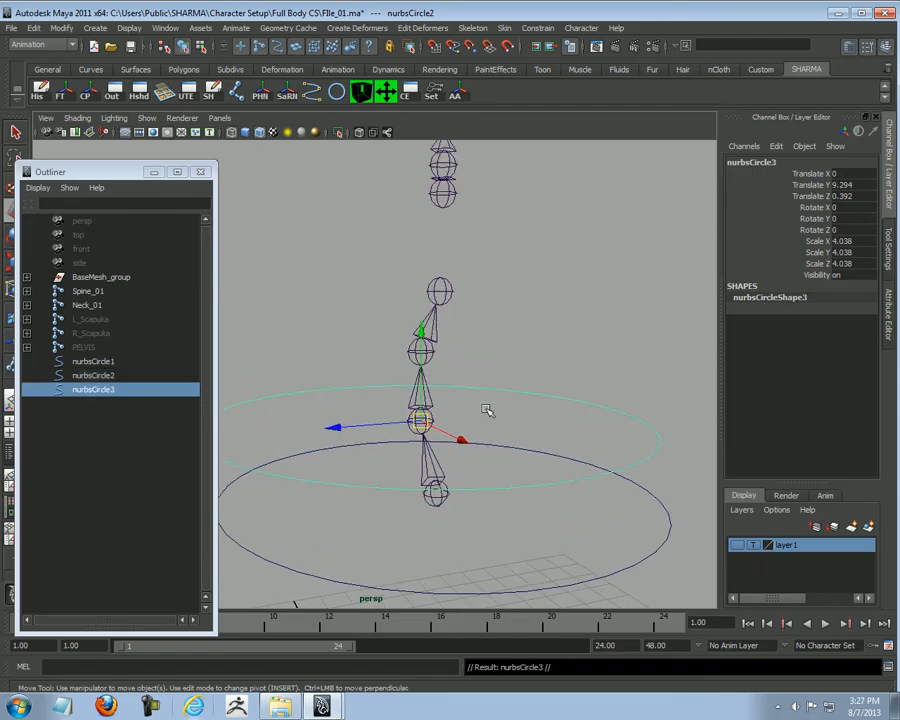
{"action": "left_click_drag", "start_coordinate": [420, 422], "coordinate": [485, 371]}
{"action": "key", "text": "ctrl+d"}
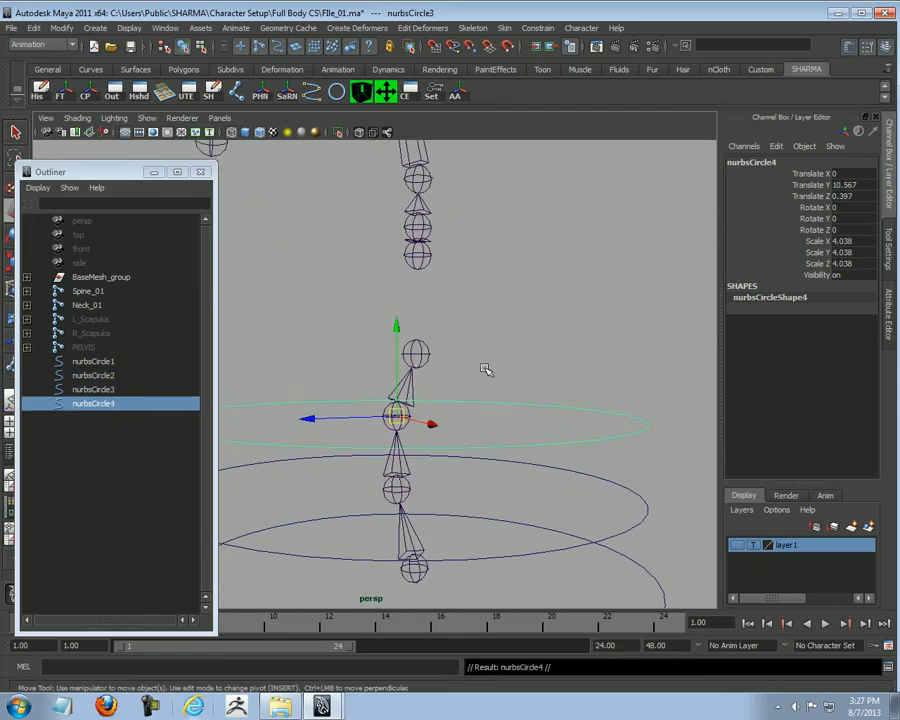
{"action": "left_click_drag", "start_coordinate": [397, 414], "coordinate": [432, 362]}
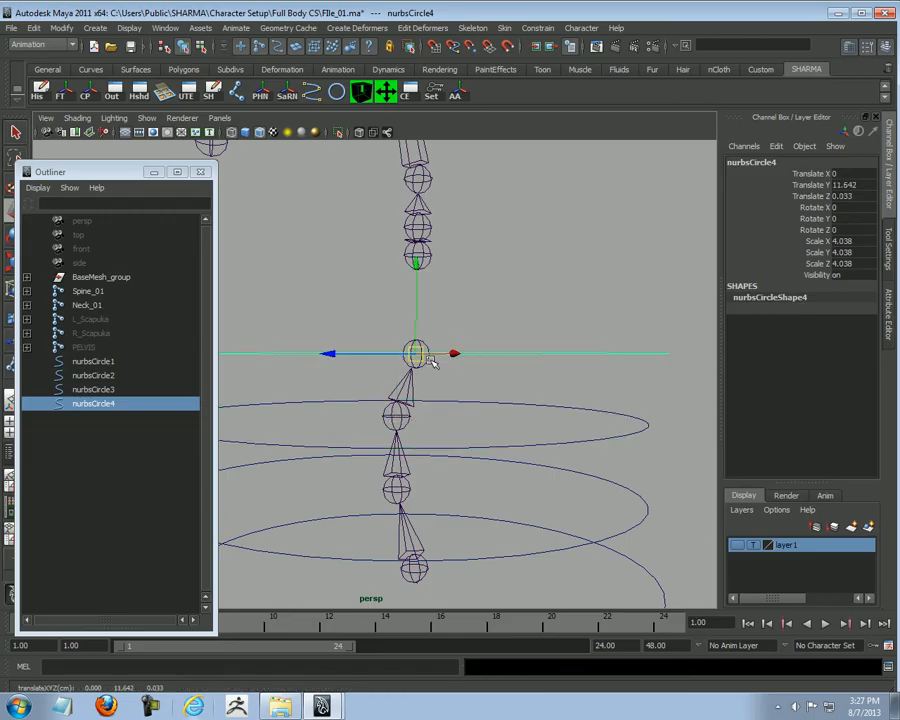
Step: Show layer1 and, in the front view, scale the four circles to follow the torso, tapering from about 3.58 at the lowest to 2.75 at the highest
{"action": "left_click", "coordinate": [737, 545]}
{"action": "left_click_drag", "start_coordinate": [560, 470], "coordinate": [611, 464], "text": "alt"}
{"action": "key", "text": "space"}
{"action": "right_click_drag", "start_coordinate": [611, 464], "coordinate": [568, 456], "text": "alt"}
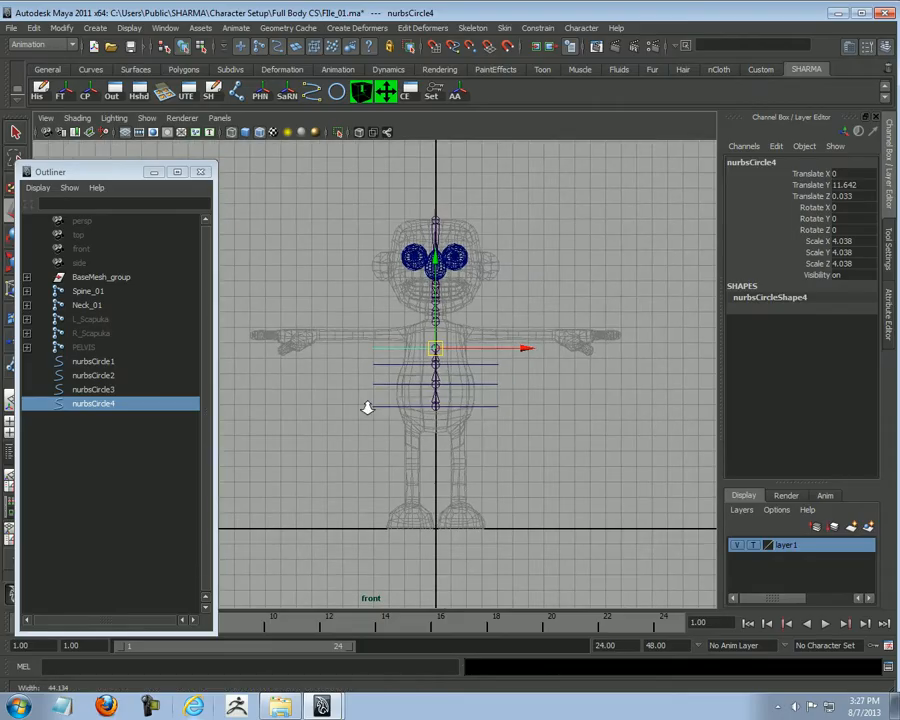
{"action": "right_click_drag", "start_coordinate": [366, 408], "coordinate": [648, 408], "text": "alt"}
{"action": "middle_click_drag", "start_coordinate": [648, 408], "coordinate": [537, 428], "text": "alt"}
{"action": "right_click_drag", "start_coordinate": [537, 428], "coordinate": [565, 392], "text": "alt"}
{"action": "left_click", "coordinate": [553, 484]}
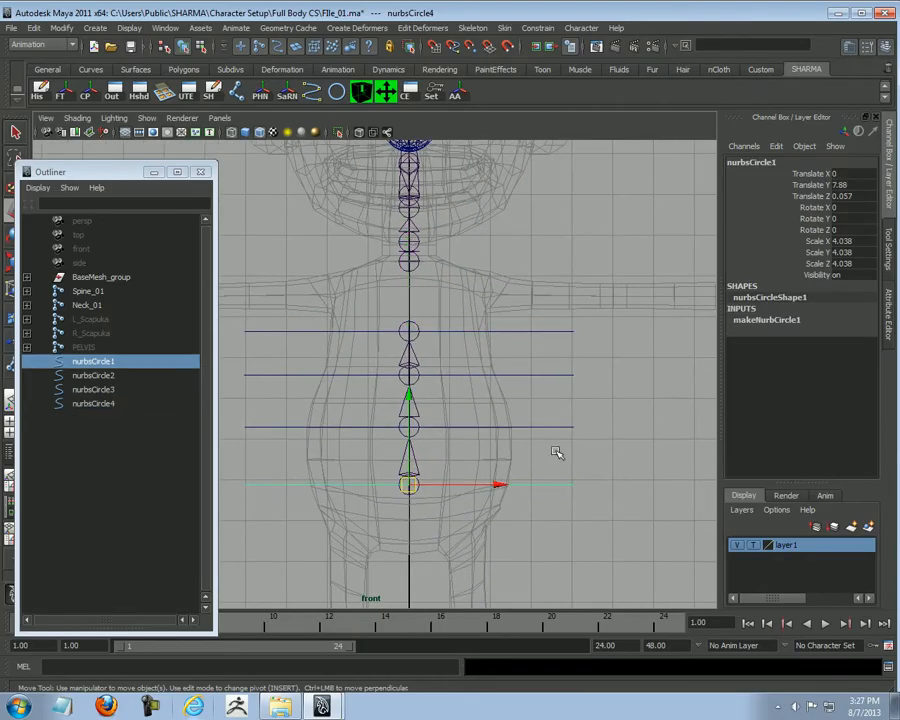
{"action": "left_click", "coordinate": [553, 427], "text": "shift"}
{"action": "left_click", "coordinate": [551, 375], "text": "shift"}
{"action": "left_click", "coordinate": [553, 331], "text": "shift"}
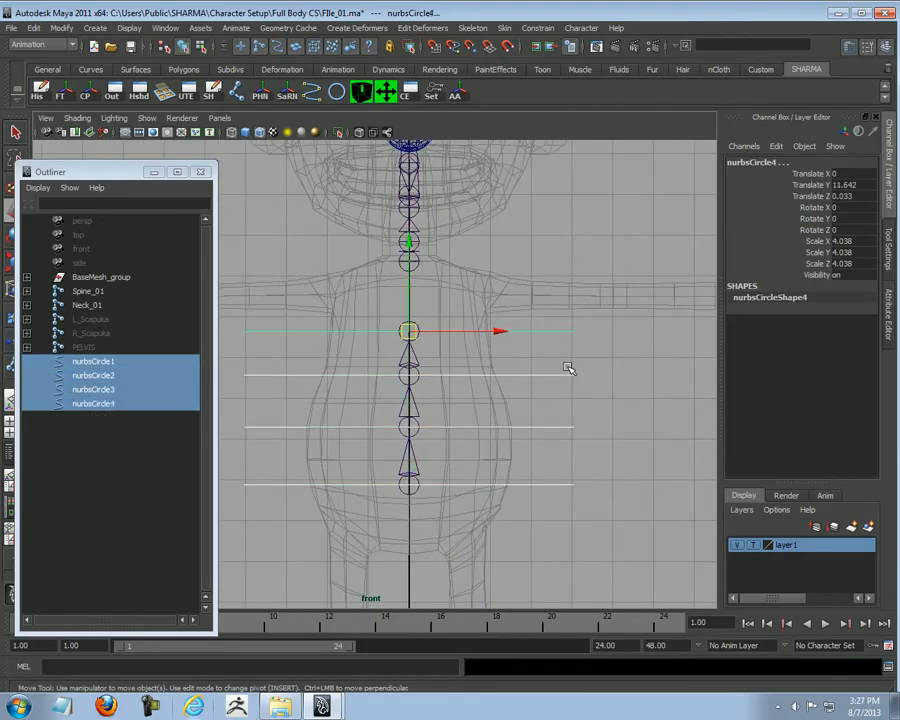
{"action": "key", "text": "r"}
{"action": "left_click_drag", "start_coordinate": [409, 331], "coordinate": [398, 332]}
{"action": "left_click", "coordinate": [536, 484], "text": "shift"}
{"action": "left_click", "coordinate": [533, 425], "text": "shift"}
{"action": "left_click", "coordinate": [522, 375], "text": "shift"}
{"action": "key", "text": "space"}
{"action": "left_click_drag", "start_coordinate": [604, 396], "coordinate": [602, 355]}
{"action": "left_click_drag", "start_coordinate": [524, 368], "coordinate": [500, 375], "text": "alt"}
Step: Select the lowest circle with the Move tool and hide the mesh layer layer1
{"action": "left_click", "coordinate": [518, 504]}
{"action": "left_click_drag", "start_coordinate": [556, 562], "coordinate": [391, 514], "text": "alt"}
{"action": "right_click_drag", "start_coordinate": [545, 486], "coordinate": [501, 482], "text": "alt"}
{"action": "key", "text": "w"}
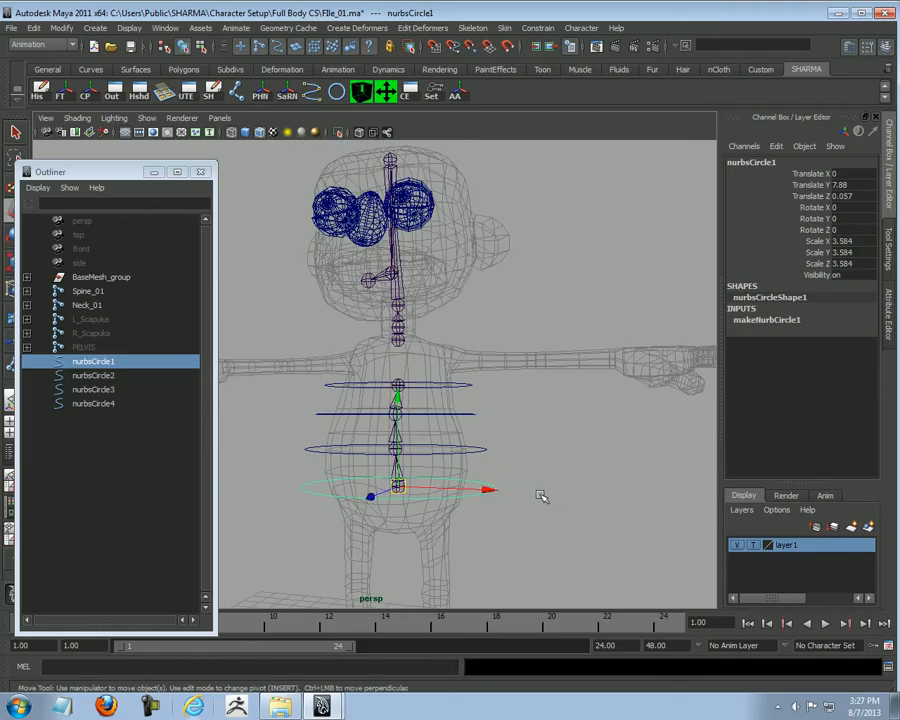
{"action": "middle_click_drag", "start_coordinate": [540, 480], "coordinate": [508, 460], "text": "alt"}
{"action": "right_click_drag", "start_coordinate": [460, 454], "coordinate": [488, 452], "text": "alt"}
{"action": "left_click_drag", "start_coordinate": [487, 452], "coordinate": [582, 466], "text": "alt"}
{"action": "left_click", "coordinate": [735, 547]}
Step: Inspect the alignment of the control circles and their pivots with the spine joints
{"action": "middle_click_drag", "start_coordinate": [512, 488], "coordinate": [540, 434], "text": "alt"}
{"action": "right_click_drag", "start_coordinate": [540, 440], "coordinate": [635, 466], "text": "alt"}
{"action": "left_click", "coordinate": [603, 500]}
{"action": "key", "text": "ctrl+z"}
{"action": "left_click_drag", "start_coordinate": [546, 493], "coordinate": [417, 476], "text": "alt"}
{"action": "left_click", "coordinate": [476, 339]}
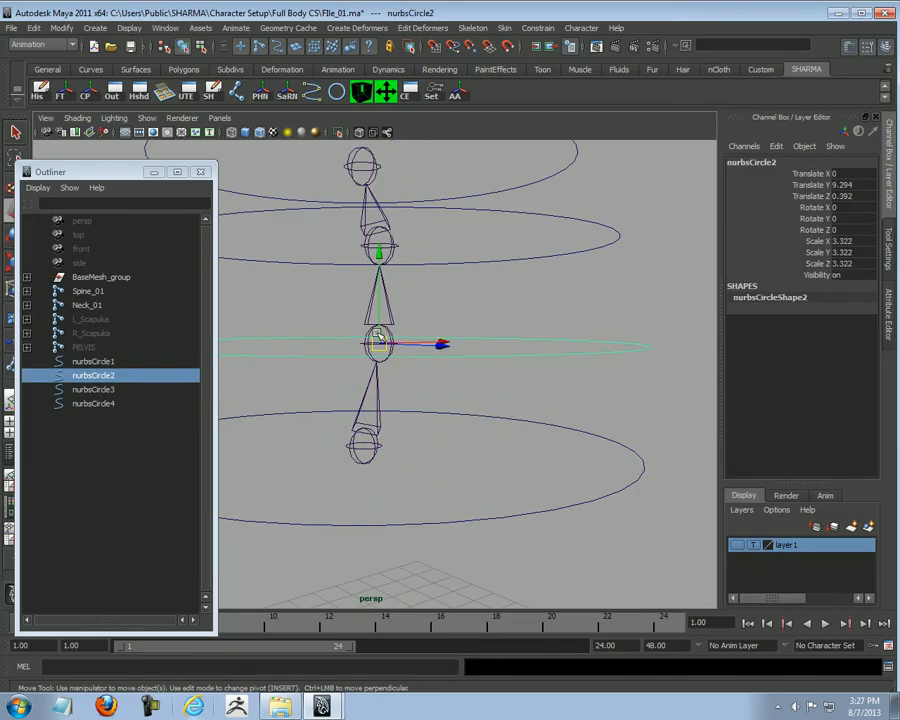
{"action": "right_click_drag", "start_coordinate": [586, 343], "coordinate": [468, 303], "text": "alt"}
{"action": "middle_click_drag", "start_coordinate": [468, 303], "coordinate": [492, 354], "text": "alt"}
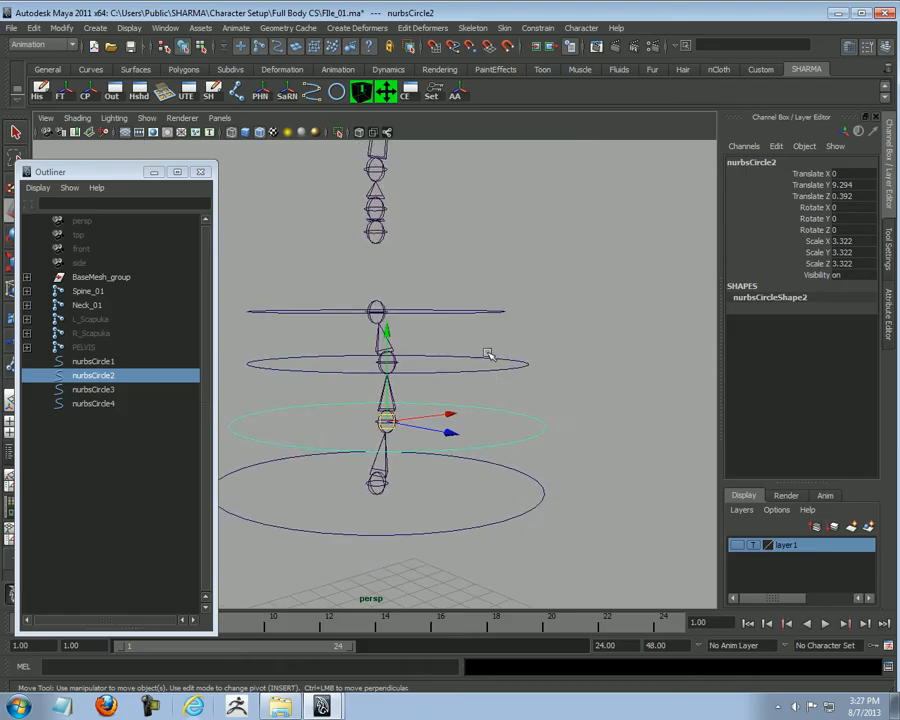
{"action": "left_click_drag", "start_coordinate": [492, 354], "coordinate": [421, 373], "text": "alt"}
{"action": "left_click", "coordinate": [462, 304]}
{"action": "left_click_drag", "start_coordinate": [510, 250], "coordinate": [388, 354], "text": "alt"}
{"action": "right_click_drag", "start_coordinate": [404, 364], "coordinate": [573, 357], "text": "alt"}
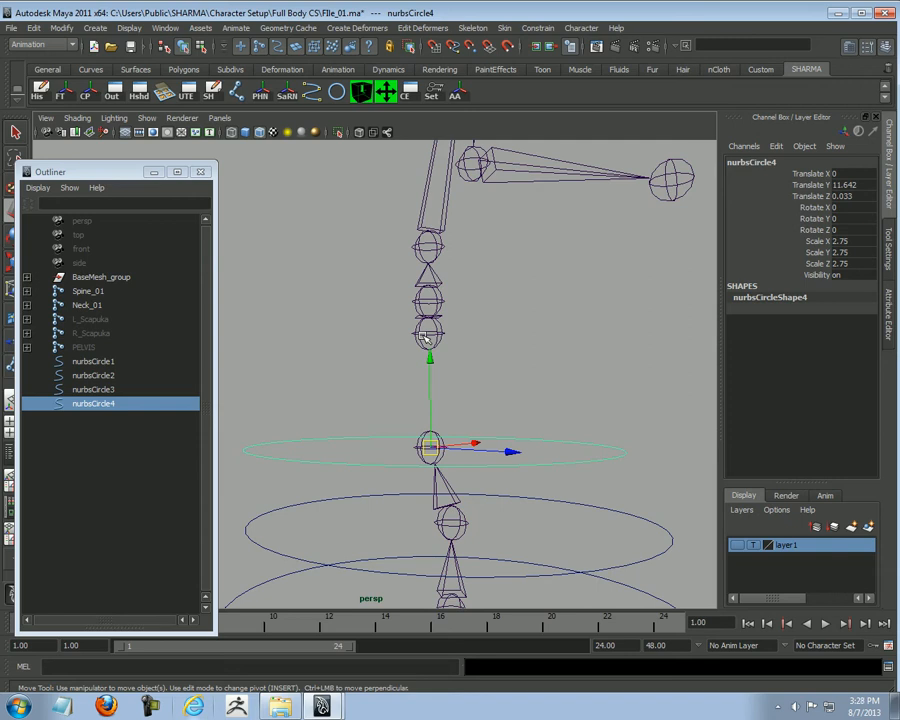
Step: Freeze the transformations of all four circles and delete their construction history
{"action": "right_click_drag", "start_coordinate": [547, 463], "coordinate": [414, 452], "text": "alt"}
{"action": "middle_click_drag", "start_coordinate": [414, 452], "coordinate": [454, 394], "text": "alt"}
{"action": "right_click_drag", "start_coordinate": [454, 394], "coordinate": [480, 391], "text": "alt"}
{"action": "left_click", "coordinate": [487, 375], "text": "shift"}
{"action": "left_click", "coordinate": [502, 428], "text": "shift"}
{"action": "left_click", "coordinate": [486, 500], "text": "shift"}
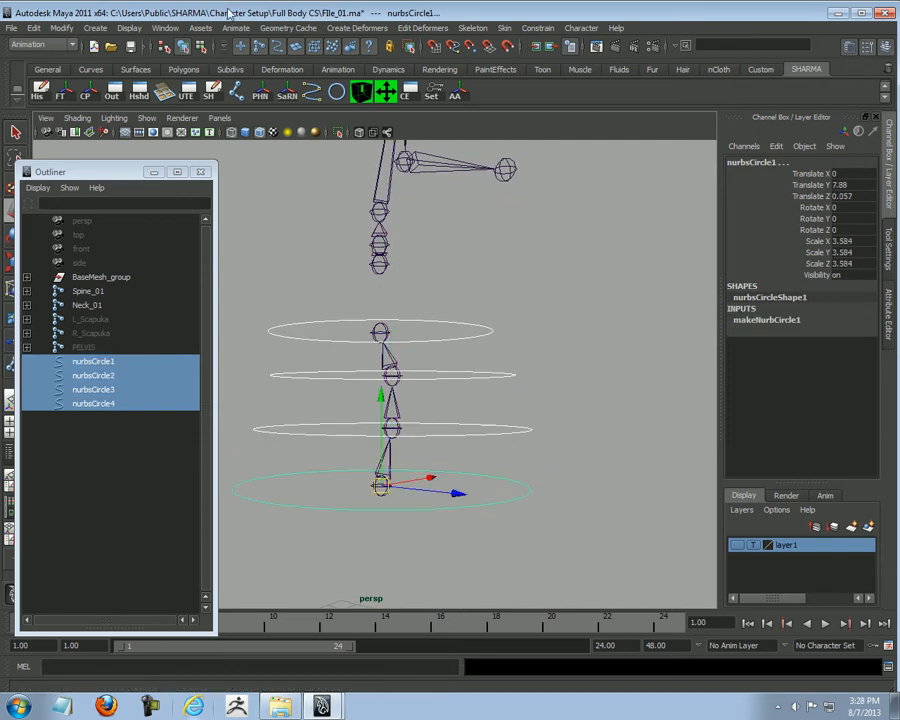
{"action": "left_click", "coordinate": [60, 92]}
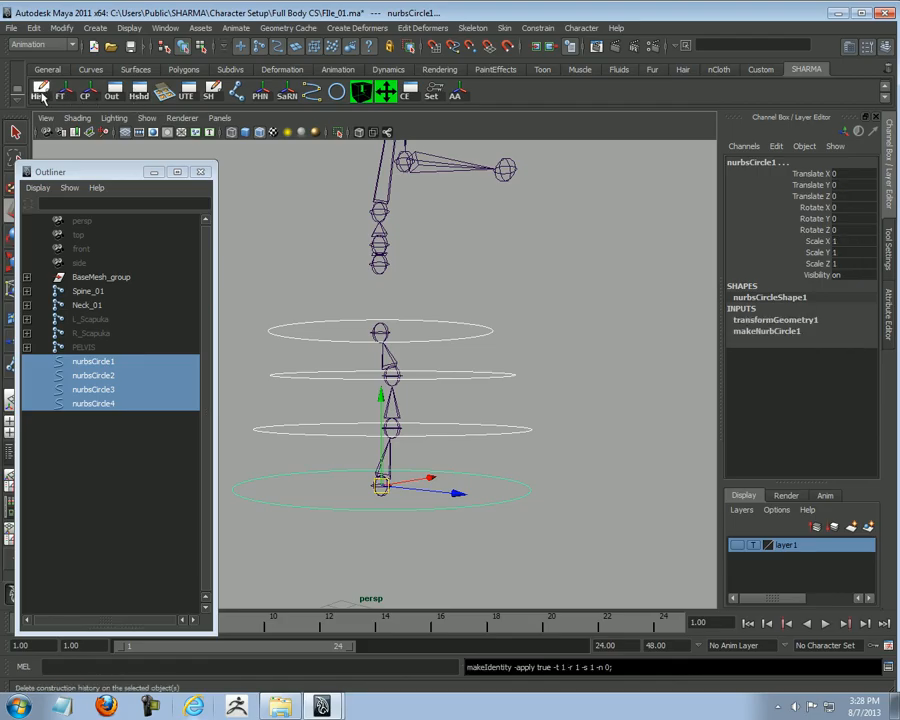
{"action": "left_click", "coordinate": [630, 305]}
Step: Try to rename the lowest circle Spine_01
{"action": "middle_click_drag", "start_coordinate": [442, 386], "coordinate": [424, 390], "text": "alt"}
{"action": "right_click_drag", "start_coordinate": [424, 390], "coordinate": [530, 387], "text": "alt"}
{"action": "middle_click_drag", "start_coordinate": [497, 464], "coordinate": [508, 388], "text": "alt"}
{"action": "right_click_drag", "start_coordinate": [508, 388], "coordinate": [478, 388], "text": "alt"}
{"action": "middle_click_drag", "start_coordinate": [418, 466], "coordinate": [416, 422], "text": "alt"}
{"action": "right_click_drag", "start_coordinate": [416, 422], "coordinate": [455, 412], "text": "alt"}
{"action": "left_click", "coordinate": [500, 404]}
{"action": "middle_click_drag", "start_coordinate": [592, 380], "coordinate": [592, 430], "text": "alt"}
{"action": "right_click_drag", "start_coordinate": [592, 430], "coordinate": [565, 428], "text": "alt"}
{"action": "left_click", "coordinate": [764, 163]}
{"action": "type", "text": "S"}
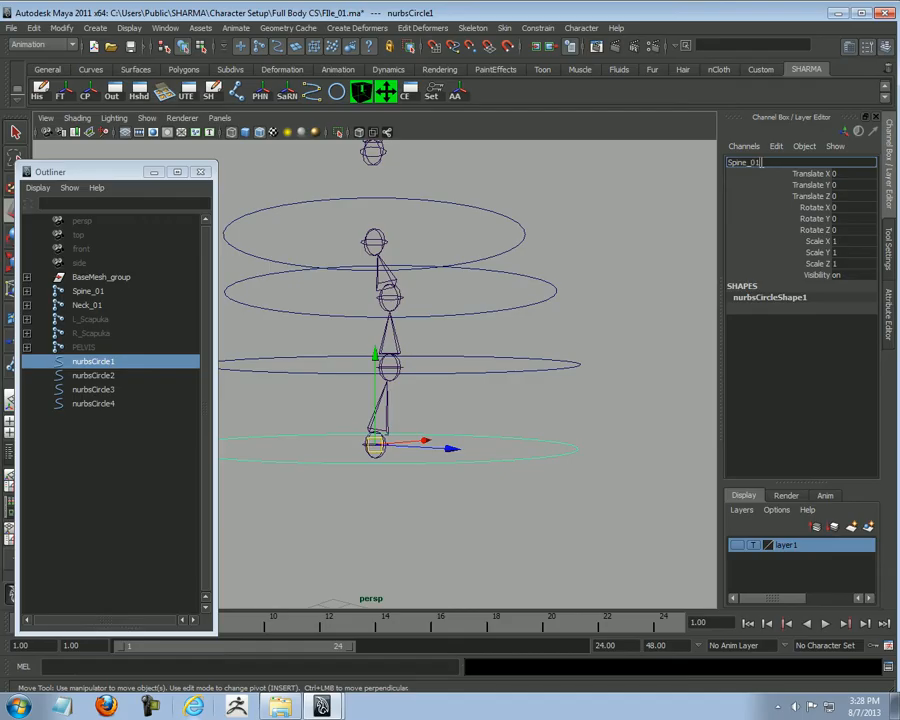
{"action": "type", "text": "pine_01"}
{"action": "key", "text": "Return"}
Step: Rename the lowest circle Spine_01_Ctrl and copy that name
{"action": "left_click", "coordinate": [762, 164]}
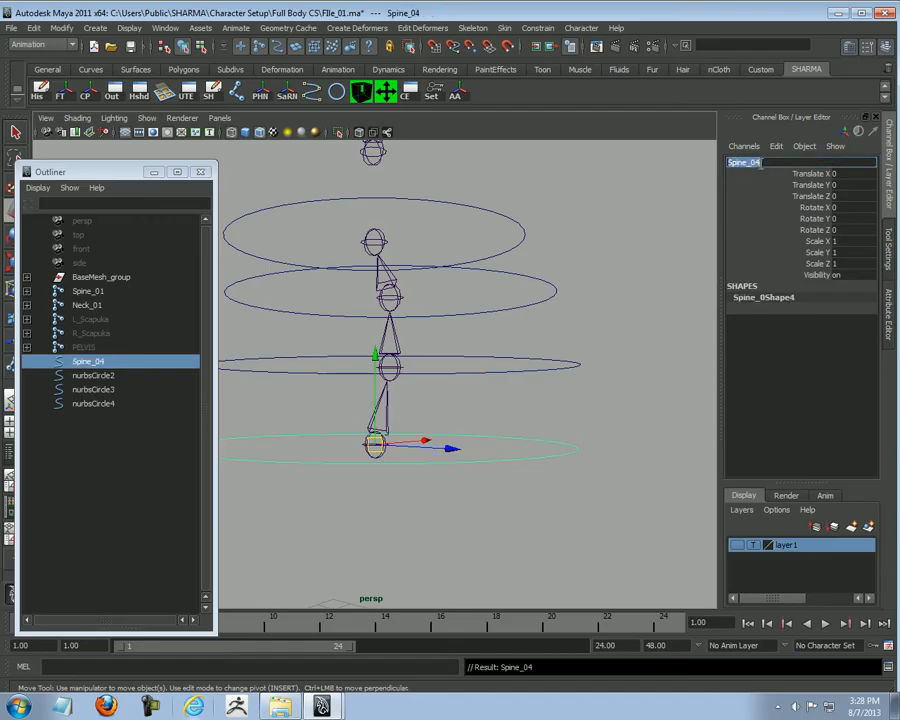
{"action": "left_click", "coordinate": [773, 160]}
{"action": "key", "text": "Return"}
{"action": "left_click", "coordinate": [772, 164]}
{"action": "key", "text": "ctrl+c"}
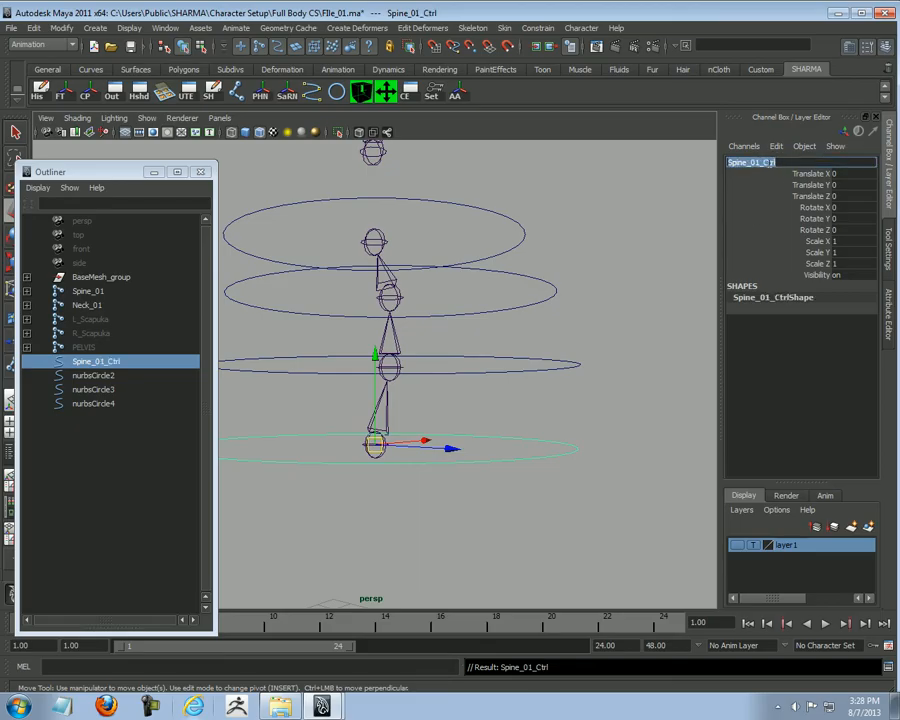
Step: Rename the circle at the second spine joint Spine_02_Ctrl, reusing the copied name
{"action": "left_click", "coordinate": [531, 358]}
{"action": "left_click", "coordinate": [757, 164]}
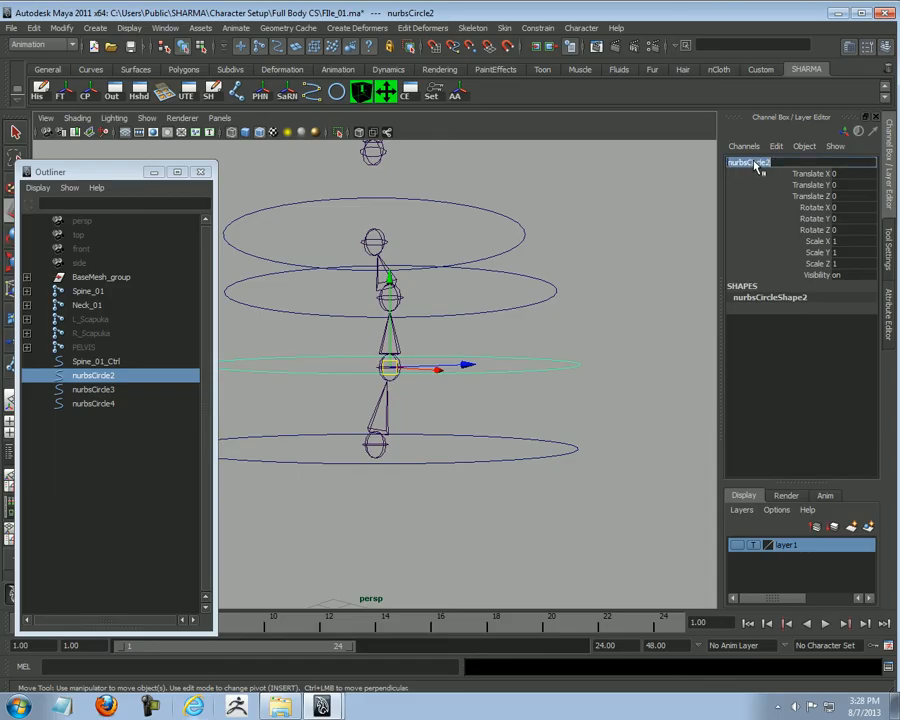
{"action": "key", "text": "ctrl+v"}
{"action": "type", "text": "2"}
{"action": "key", "text": "Return"}
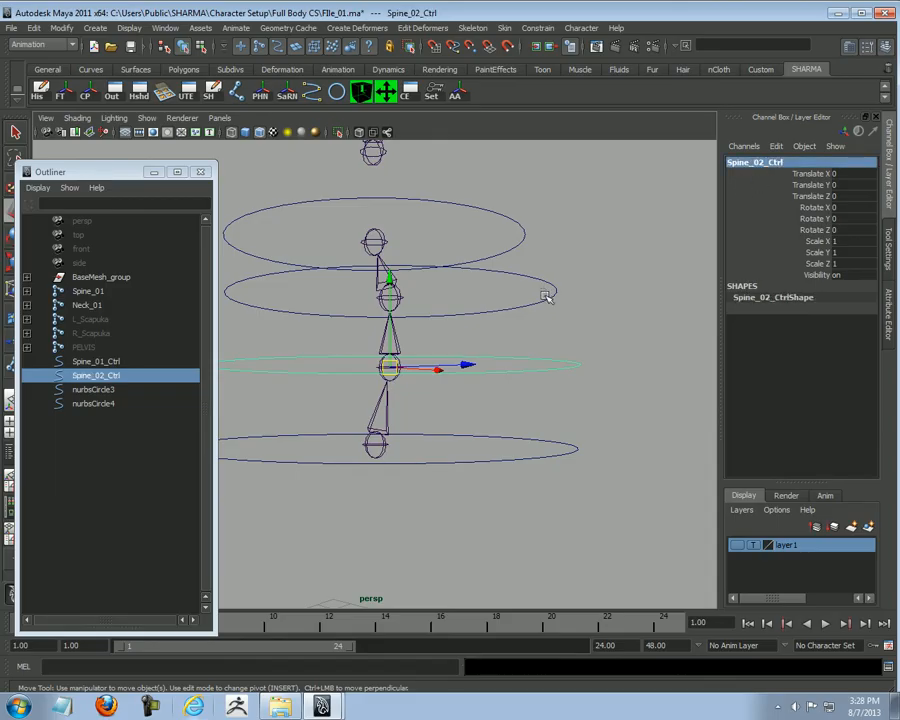
Step: Rename the circle at the third spine joint Spine_03_Ctrl, reusing the copied name
{"action": "left_click", "coordinate": [548, 289]}
{"action": "left_click", "coordinate": [766, 162]}
{"action": "key", "text": "ctrl+v"}
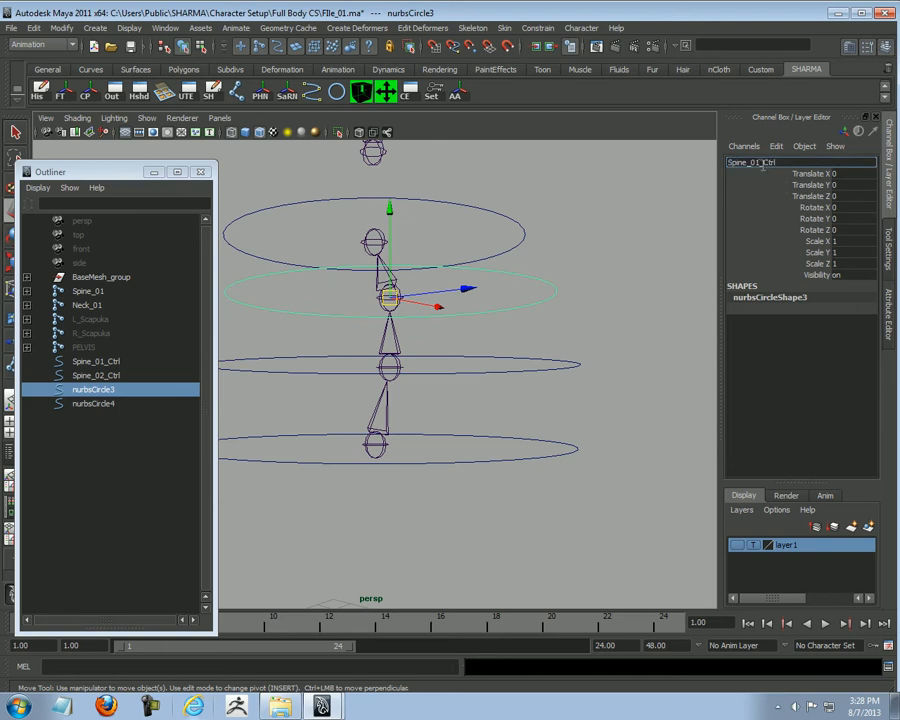
{"action": "key", "text": "Left"}
{"action": "key", "text": "Left"}
{"action": "key", "text": "Left"}
{"action": "key", "text": "Left"}
{"action": "key", "text": "Left"}
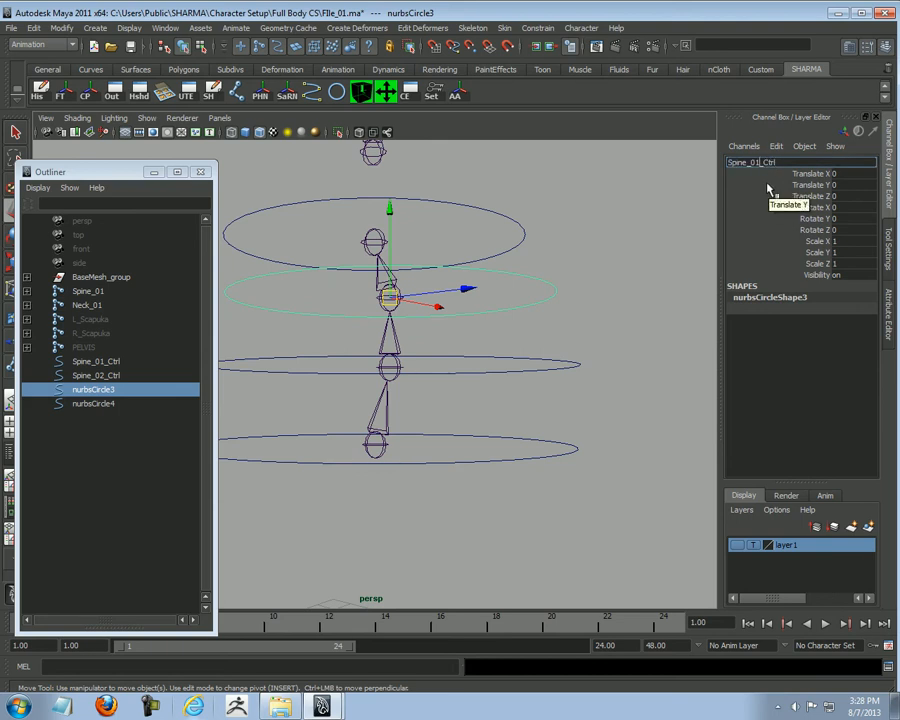
{"action": "key", "text": "Return"}
Step: Rename the highest circle, at the fourth spine joint, Spine_04_Ctrl
{"action": "left_click_drag", "start_coordinate": [500, 146], "coordinate": [459, 292], "text": "alt"}
{"action": "left_click", "coordinate": [459, 292]}
{"action": "double_click", "coordinate": [758, 162]}
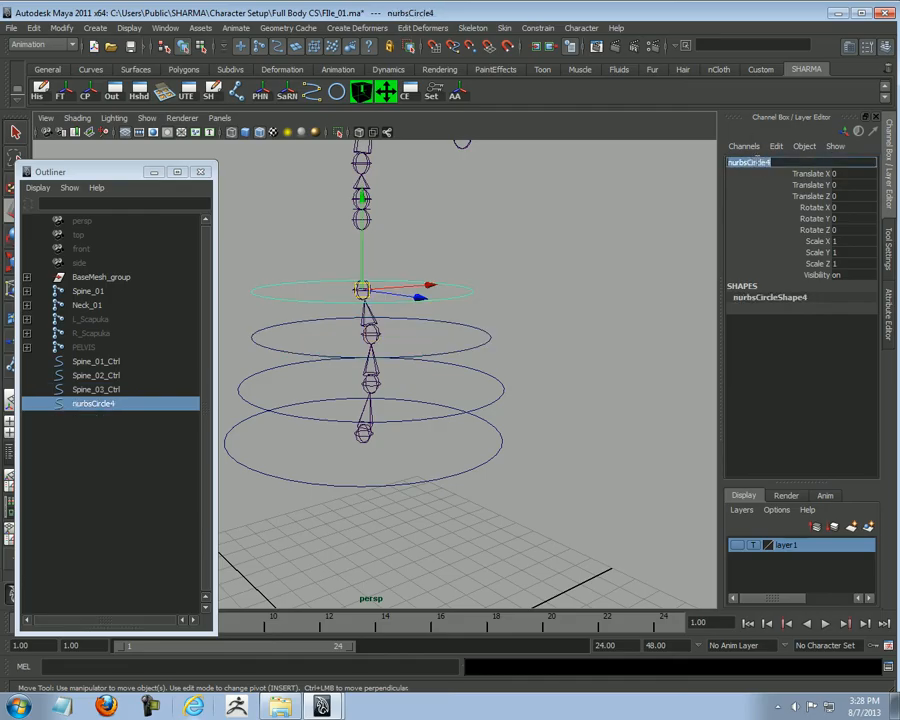
{"action": "key", "text": "BackSpace"}
{"action": "type", "text": "4"}
{"action": "key", "text": "Return"}
{"action": "left_click", "coordinate": [553, 296]}
Step: Orient-constrain the Spine_01 joint to Spine_01_Ctrl with Maintain offset on and all axes constrained
{"action": "left_click_drag", "start_coordinate": [553, 296], "coordinate": [447, 480], "text": "alt"}
{"action": "right_click_drag", "start_coordinate": [447, 480], "coordinate": [532, 501], "text": "alt"}
{"action": "left_click", "coordinate": [532, 501]}
{"action": "middle_click_drag", "start_coordinate": [532, 501], "coordinate": [522, 448], "text": "alt"}
{"action": "right_click_drag", "start_coordinate": [390, 390], "coordinate": [466, 406], "text": "alt"}
{"action": "left_click_drag", "start_coordinate": [466, 406], "coordinate": [484, 404], "text": "alt"}
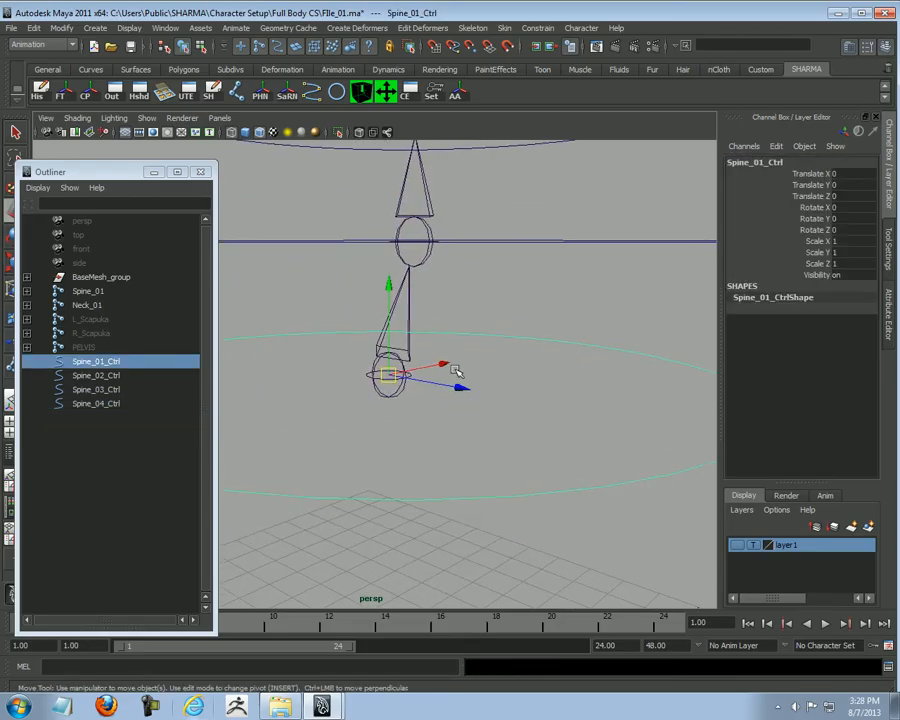
{"action": "left_click", "coordinate": [410, 355], "text": "shift"}
{"action": "left_click_drag", "start_coordinate": [410, 355], "coordinate": [526, 358], "text": "alt"}
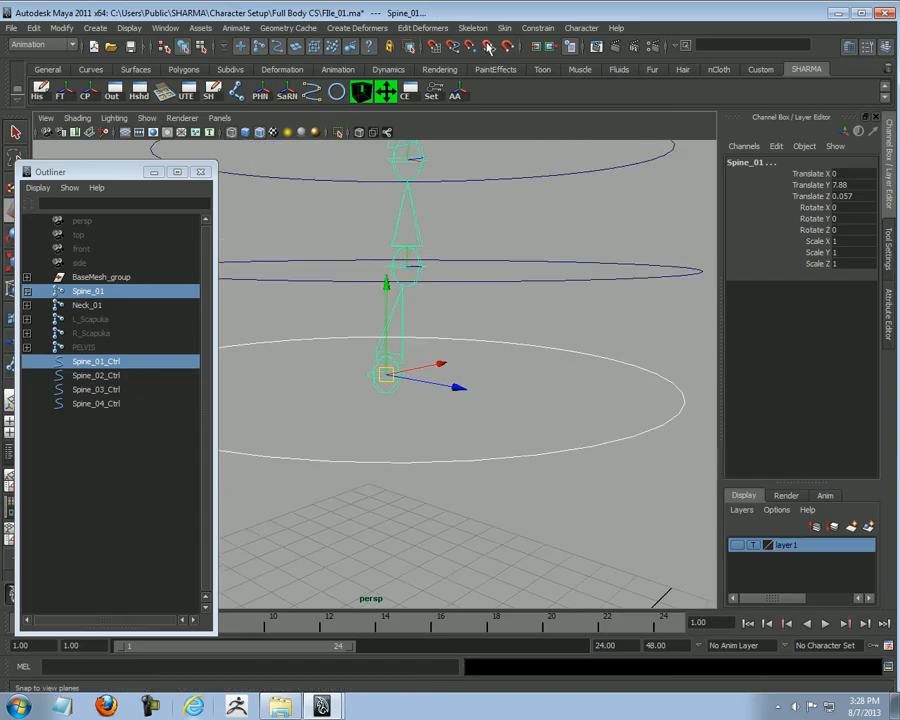
{"action": "left_click", "coordinate": [545, 28]}
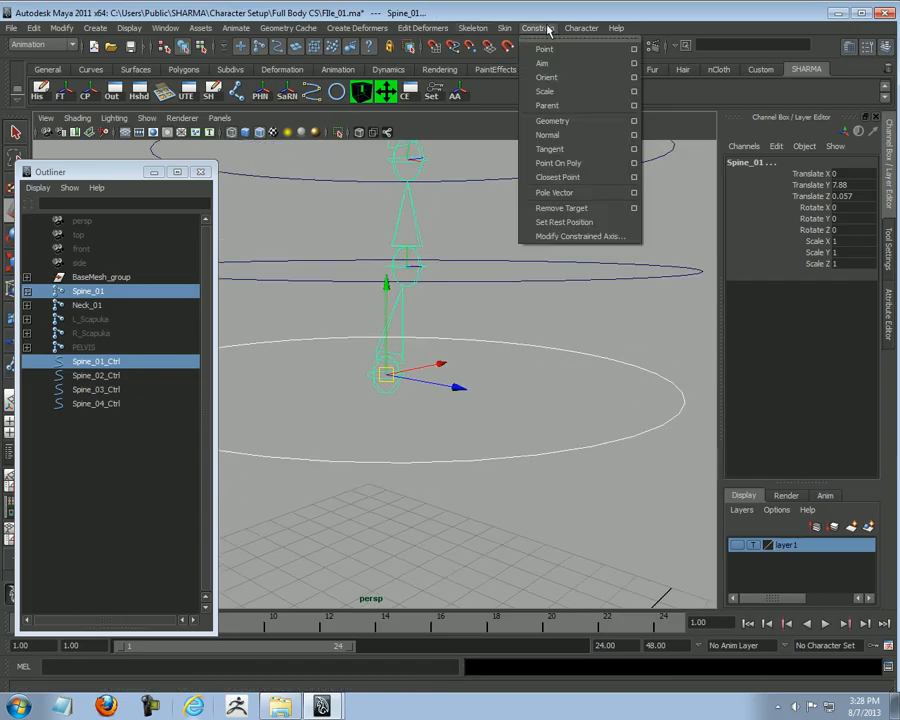
{"action": "left_click", "coordinate": [636, 75]}
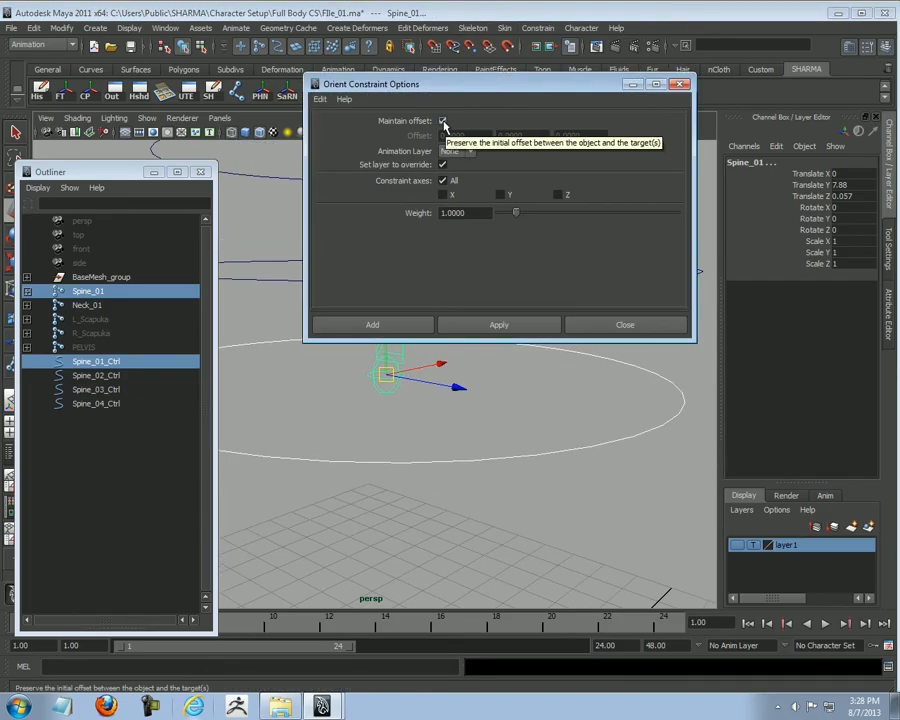
{"action": "left_click", "coordinate": [375, 325]}
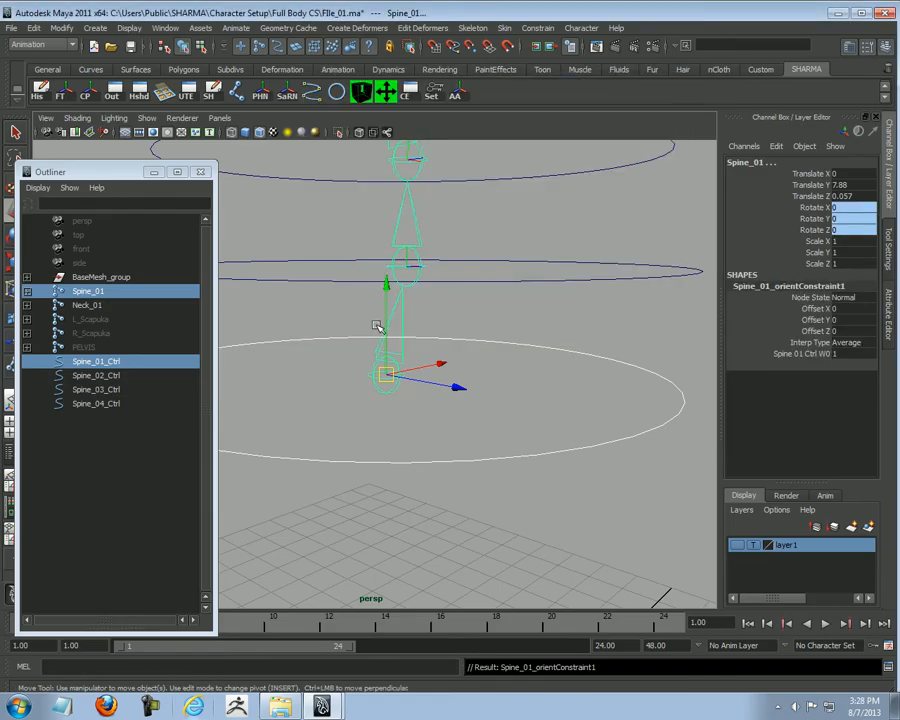
Step: Orient-constrain the second spine joint to Spine_02_Ctrl with the same options
{"action": "left_click", "coordinate": [567, 446]}
{"action": "left_click", "coordinate": [567, 494]}
{"action": "left_click_drag", "start_coordinate": [567, 494], "coordinate": [605, 321], "text": "alt"}
{"action": "left_click", "coordinate": [506, 281]}
{"action": "left_click", "coordinate": [468, 318]}
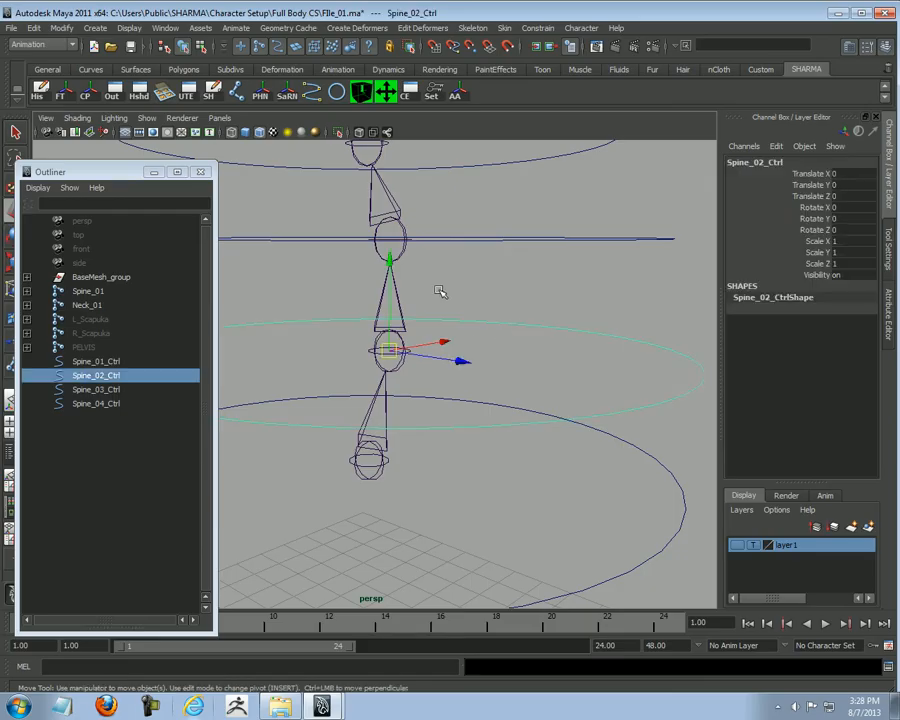
{"action": "left_click", "coordinate": [372, 289], "text": "shift"}
{"action": "key", "text": "g"}
Step: Apply the same orient constraint from Spine_03_Ctrl to the third spine joint
{"action": "mouse_move", "coordinate": [511, 295]}
{"action": "left_mouse_down", "text": "alt"}
{"action": "mouse_move", "coordinate": [523, 306]}
{"action": "mouse_move", "coordinate": [527, 296]}
{"action": "left_mouse_up", "text": "alt"}
{"action": "left_click", "coordinate": [410, 292]}
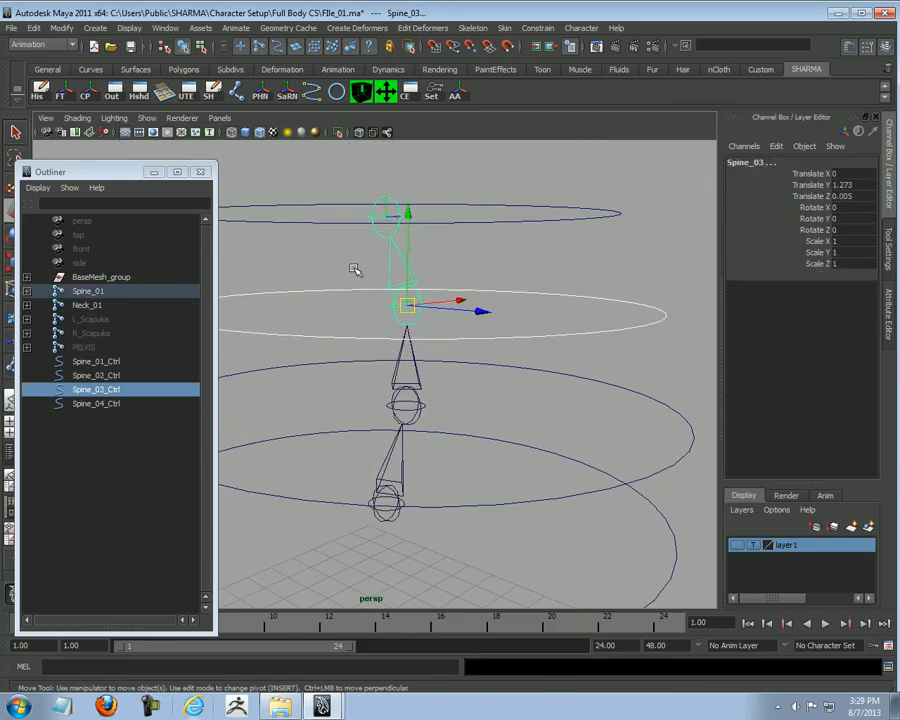
{"action": "key", "text": "g"}
Step: Apply the same orient constraint from Spine_04_Ctrl to the fourth spine joint
{"action": "left_click", "coordinate": [485, 218]}
{"action": "left_click_drag", "start_coordinate": [466, 242], "coordinate": [437, 280], "text": "alt"}
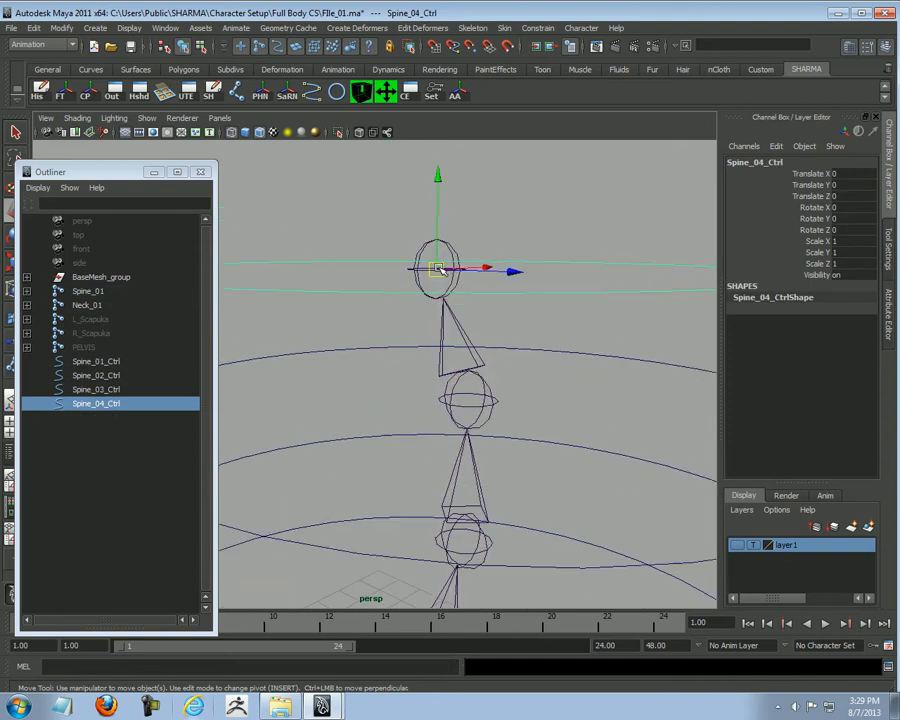
{"action": "left_click", "coordinate": [451, 247], "text": "shift"}
{"action": "key", "text": "g"}
Step: Parent Spine_04_Ctrl under Spine_03_Ctrl
{"action": "left_click_drag", "start_coordinate": [474, 241], "coordinate": [526, 362], "text": "alt"}
{"action": "left_click", "coordinate": [508, 363]}
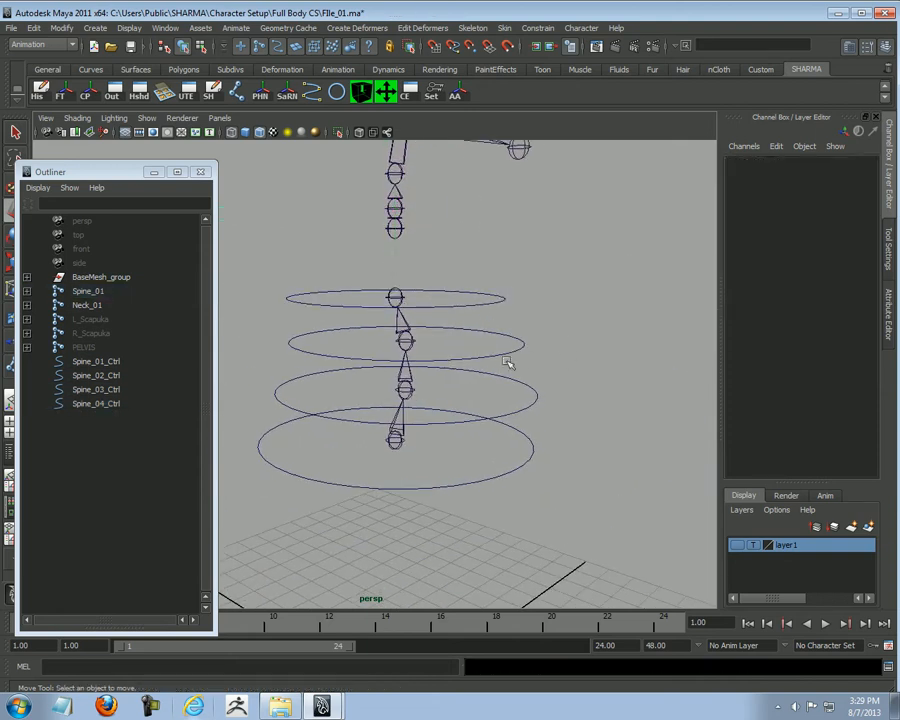
{"action": "left_click", "coordinate": [500, 298]}
{"action": "left_click", "coordinate": [522, 344], "text": "shift"}
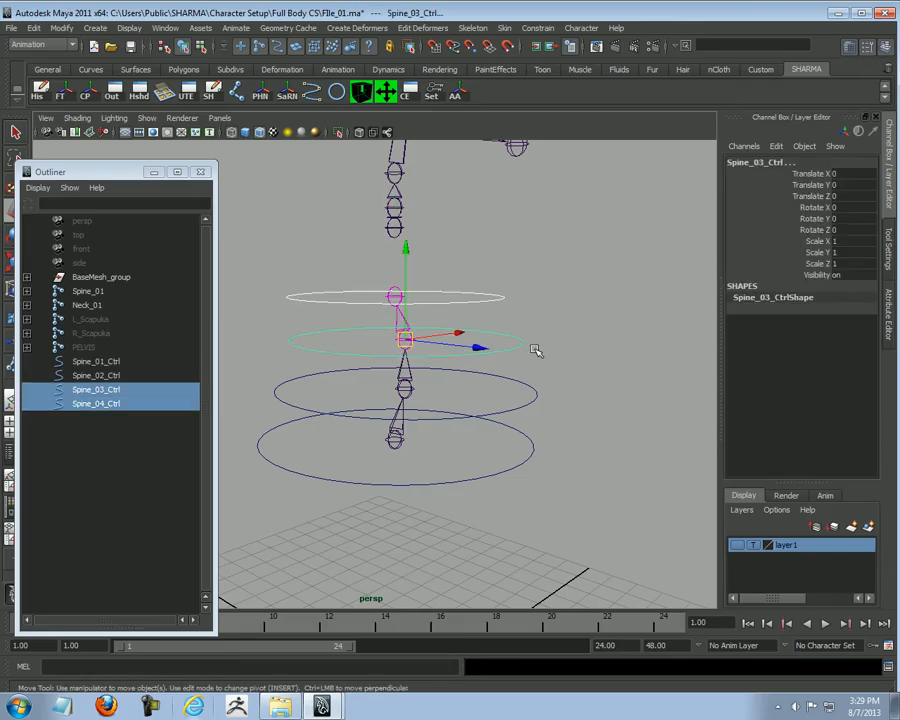
{"action": "key", "text": "p"}
Step: Parent Spine_03_Ctrl under Spine_02_Ctrl
{"action": "left_click", "coordinate": [512, 340]}
{"action": "left_click", "coordinate": [538, 394], "text": "shift"}
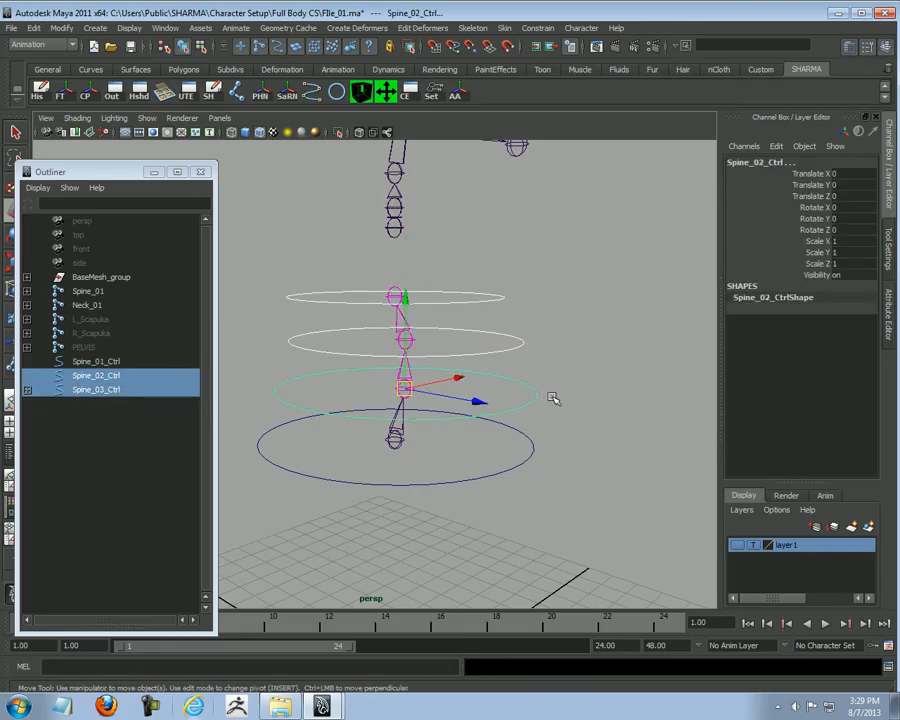
{"action": "key", "text": "p"}
Step: Parent Spine_02_Ctrl under Spine_01_Ctrl and select the root control to check the whole chain
{"action": "left_click", "coordinate": [532, 398]}
{"action": "left_click", "coordinate": [526, 457], "text": "shift"}
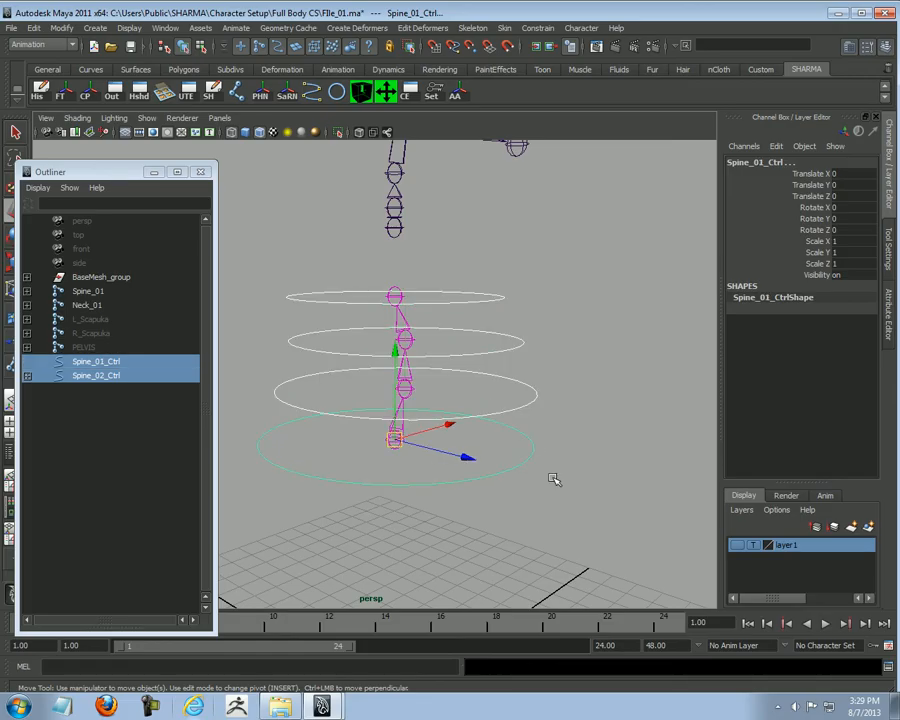
{"action": "key", "text": "p"}
{"action": "left_click", "coordinate": [488, 450]}
{"action": "left_click", "coordinate": [532, 452]}
{"action": "left_click_drag", "start_coordinate": [567, 506], "coordinate": [599, 476], "text": "alt"}
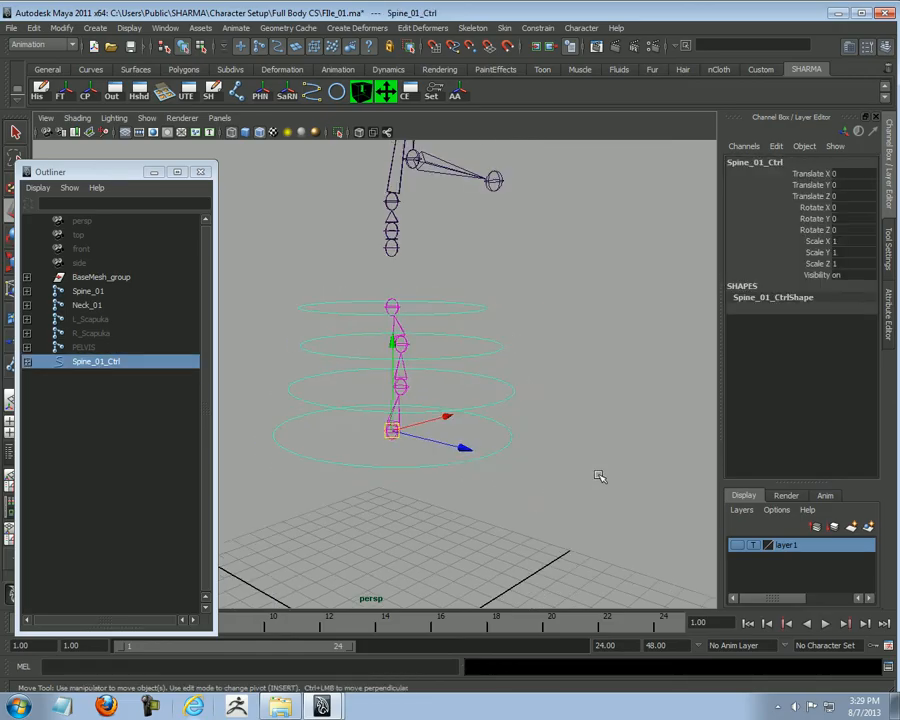
Step: Expand the full Spine_01_Ctrl hierarchy in the Outliner to check the nesting of the spine controls
{"action": "left_click", "coordinate": [27, 361], "text": "shift"}
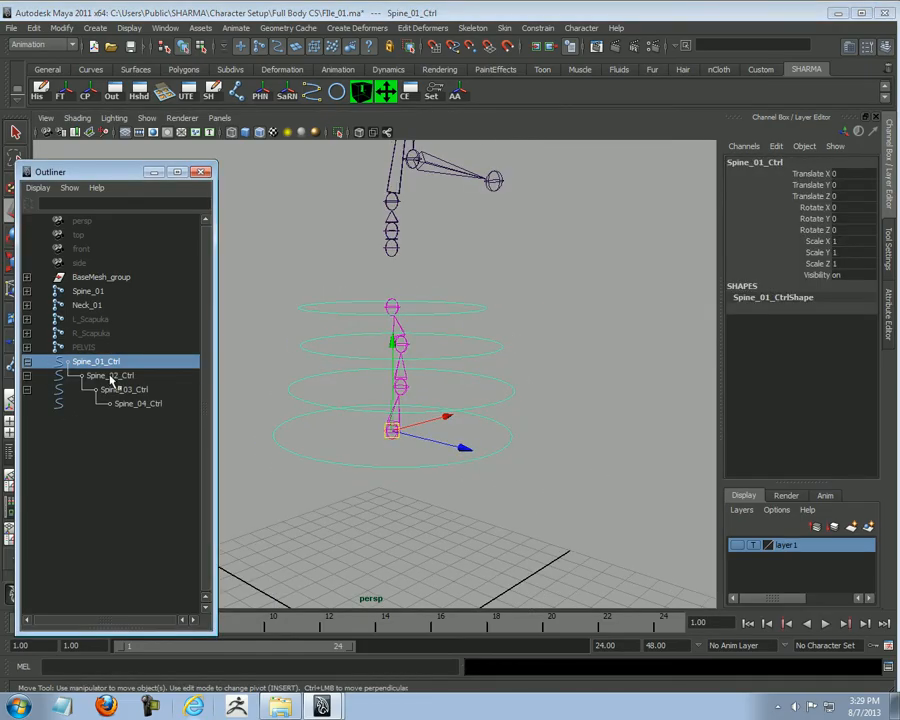
{"action": "left_click", "coordinate": [124, 389]}
{"action": "left_click", "coordinate": [128, 404]}
{"action": "left_click", "coordinate": [33, 362]}
Step: Test-rotate Spine_01_Ctrl to check how the spine joints follow, and undo the rotation
{"action": "left_click_drag", "start_coordinate": [540, 428], "coordinate": [368, 428], "text": "alt"}
{"action": "key", "text": "e"}
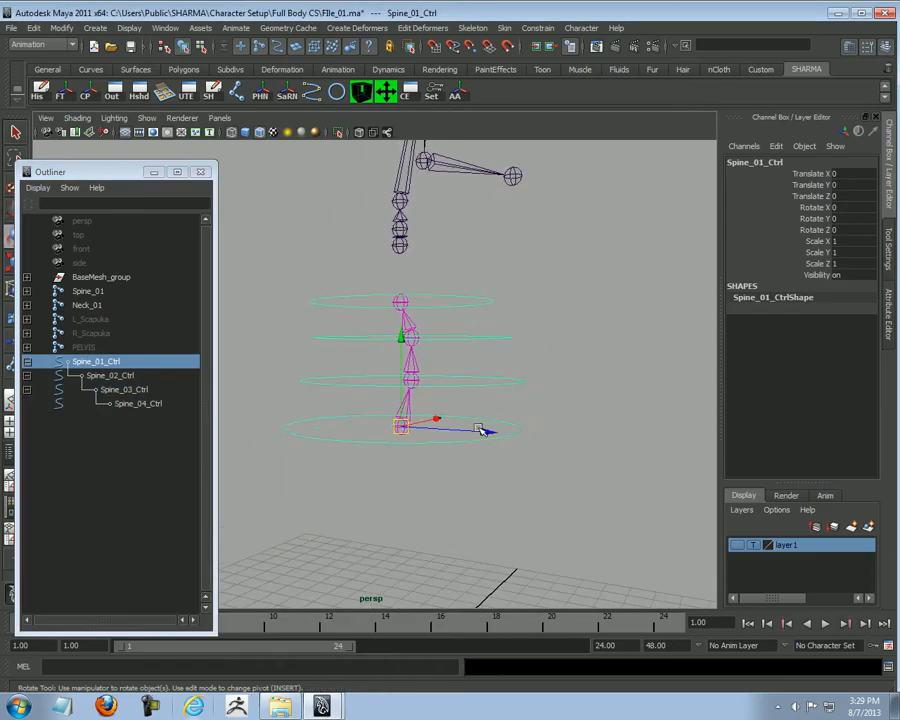
{"action": "mouse_move", "coordinate": [361, 327]}
{"action": "left_mouse_down"}
{"action": "mouse_move", "coordinate": [285, 409]}
{"action": "mouse_move", "coordinate": [373, 315]}
{"action": "left_mouse_up"}
{"action": "key", "text": "ctrl+z"}
{"action": "key", "text": "ctrl+z"}
{"action": "key", "text": "shift+z"}
{"action": "key", "text": "w"}
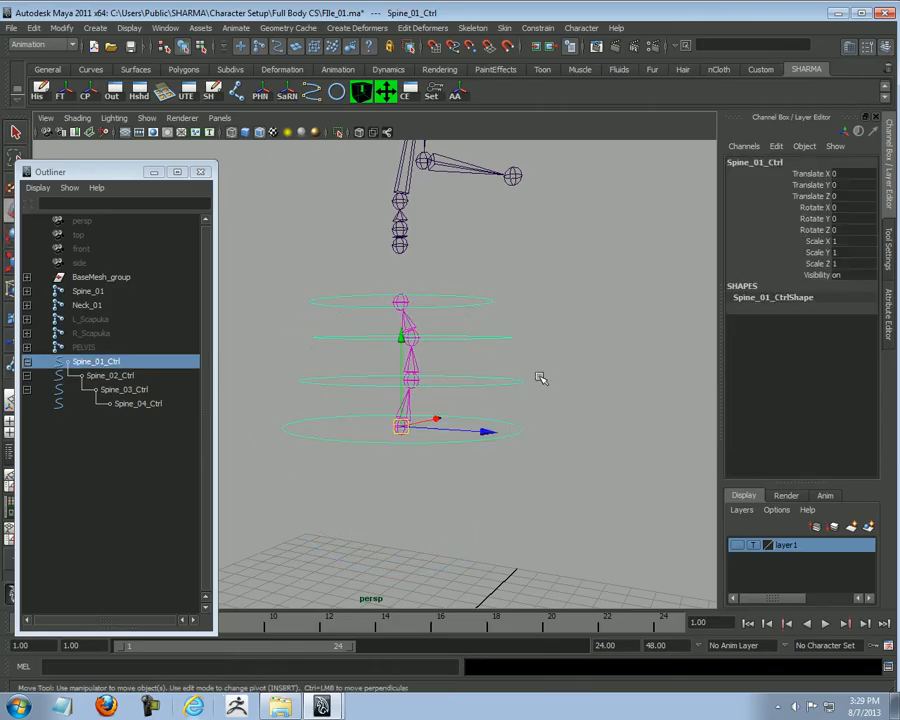
Step: Test-bend the spine by rotating all four spine controls together, and undo the rotation
{"action": "left_click", "coordinate": [518, 384], "text": "shift"}
{"action": "left_click", "coordinate": [502, 331], "text": "shift"}
{"action": "left_click", "coordinate": [466, 290], "text": "shift"}
{"action": "left_click_drag", "start_coordinate": [466, 290], "coordinate": [484, 460], "text": "alt"}
{"action": "key", "text": "e"}
{"action": "key", "text": "ctrl+z"}
{"action": "left_click_drag", "start_coordinate": [569, 388], "coordinate": [472, 368], "text": "alt"}
{"action": "key", "text": "ctrl+z"}
{"action": "left_click_drag", "start_coordinate": [567, 404], "coordinate": [430, 432], "text": "alt"}
{"action": "key", "text": "w"}
{"action": "left_click", "coordinate": [560, 484]}
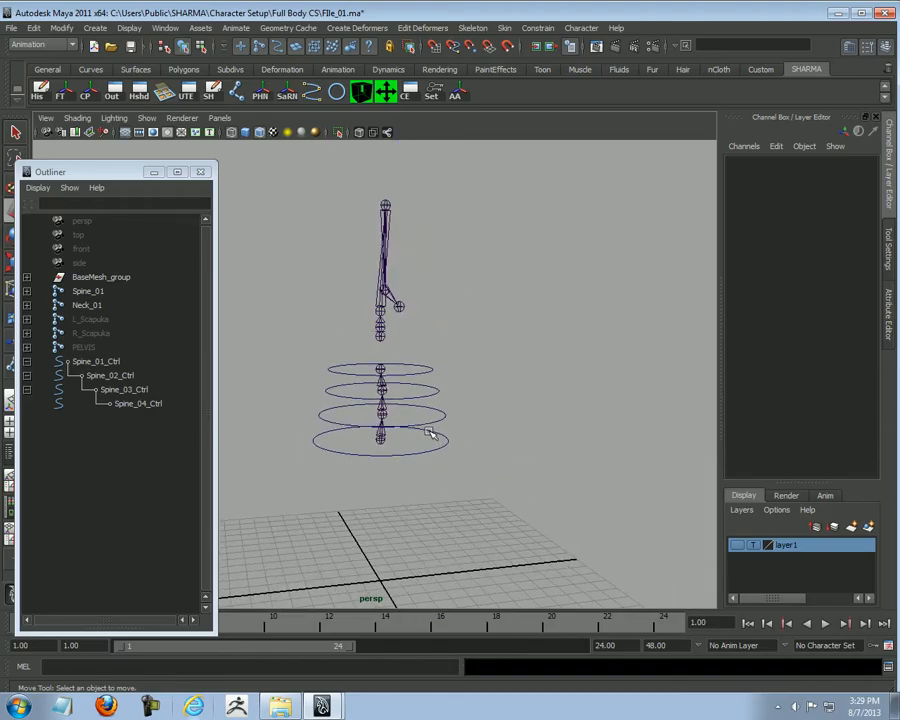
Step: Collapse the Spine_01_Ctrl hierarchy in the Outliner and examine the spine controls and the neck and head joints above them
{"action": "left_click", "coordinate": [27, 362]}
{"action": "left_click", "coordinate": [150, 362]}
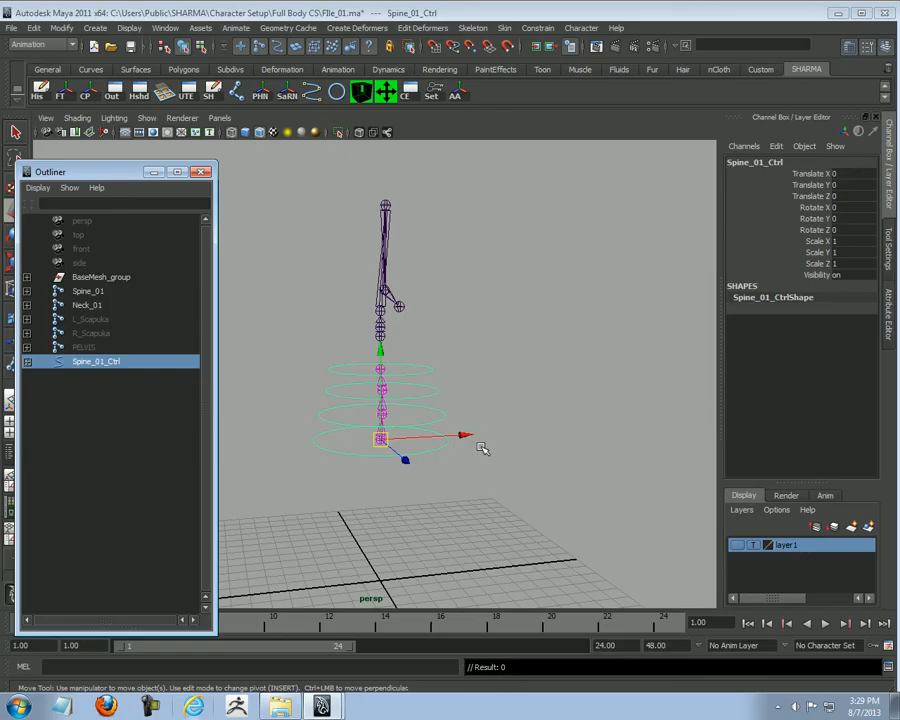
{"action": "right_click_drag", "start_coordinate": [492, 468], "coordinate": [560, 474], "text": "alt"}
{"action": "left_click_drag", "start_coordinate": [408, 476], "coordinate": [482, 482], "text": "alt"}
{"action": "right_click_drag", "start_coordinate": [370, 498], "coordinate": [484, 511], "text": "alt"}
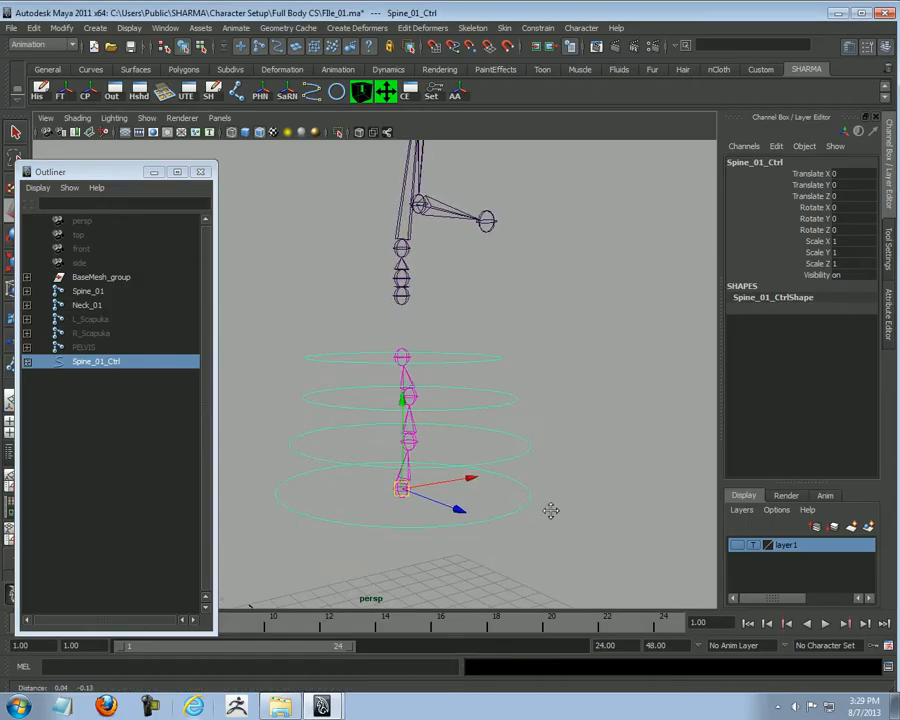
{"action": "middle_click_drag", "start_coordinate": [552, 520], "coordinate": [486, 447], "text": "alt"}
{"action": "left_click", "coordinate": [512, 457]}
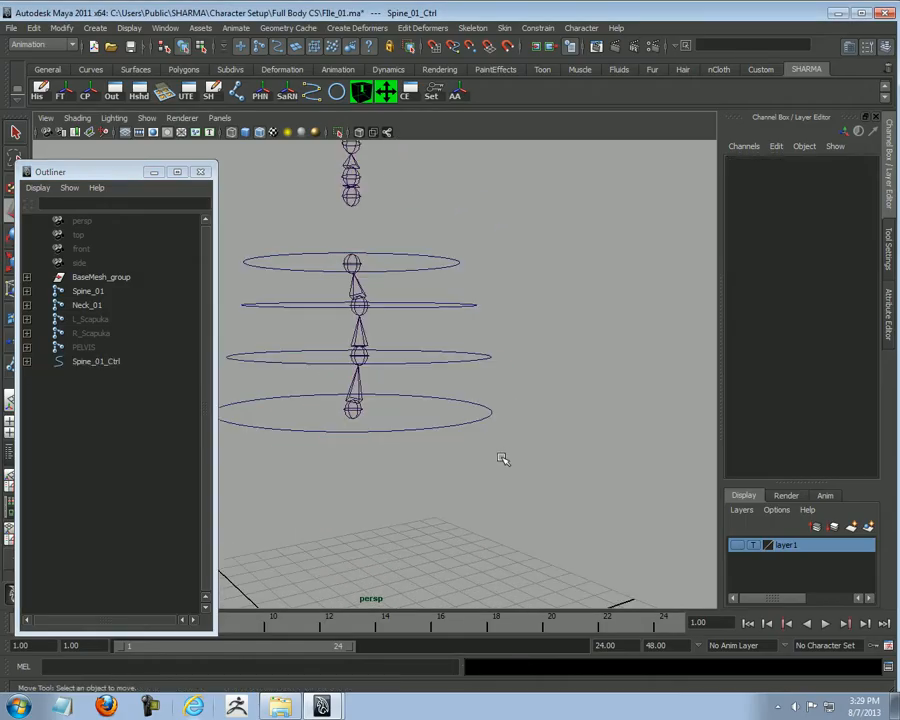
{"action": "left_click", "coordinate": [462, 406]}
{"action": "right_click_drag", "start_coordinate": [512, 381], "coordinate": [532, 401], "text": "alt"}
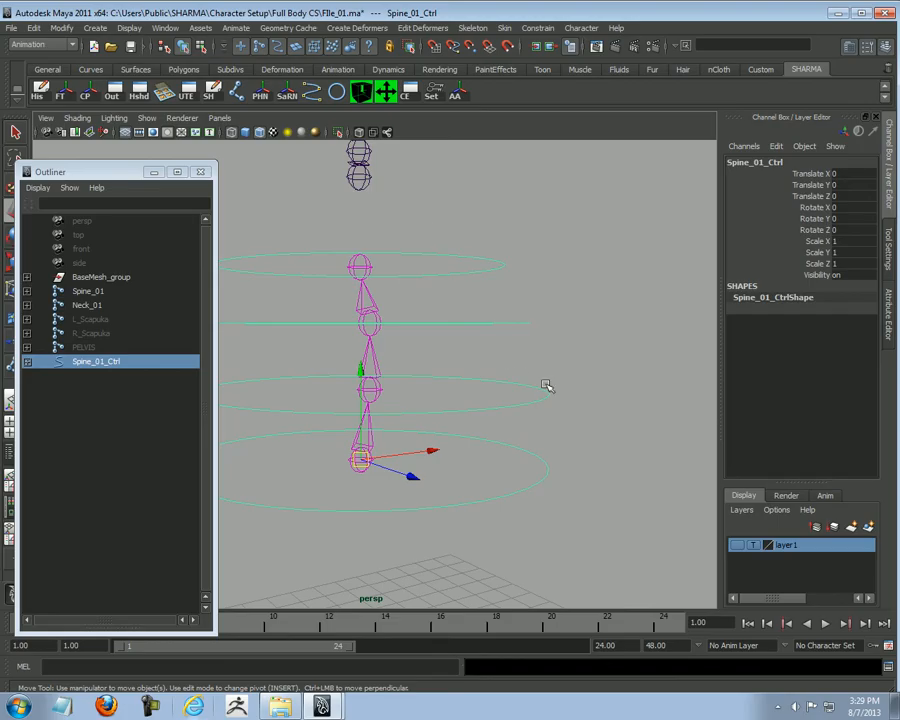
{"action": "left_click", "coordinate": [586, 326]}
{"action": "right_click_drag", "start_coordinate": [584, 326], "coordinate": [412, 302], "text": "alt"}
{"action": "middle_click_drag", "start_coordinate": [412, 302], "coordinate": [410, 349], "text": "alt"}
{"action": "left_click_drag", "start_coordinate": [410, 349], "coordinate": [374, 350], "text": "alt"}
{"action": "right_click_drag", "start_coordinate": [374, 350], "coordinate": [417, 360], "text": "alt"}
{"action": "left_click_drag", "start_coordinate": [482, 160], "coordinate": [438, 267], "text": "alt"}
{"action": "left_click_drag", "start_coordinate": [515, 358], "coordinate": [579, 378], "text": "alt"}
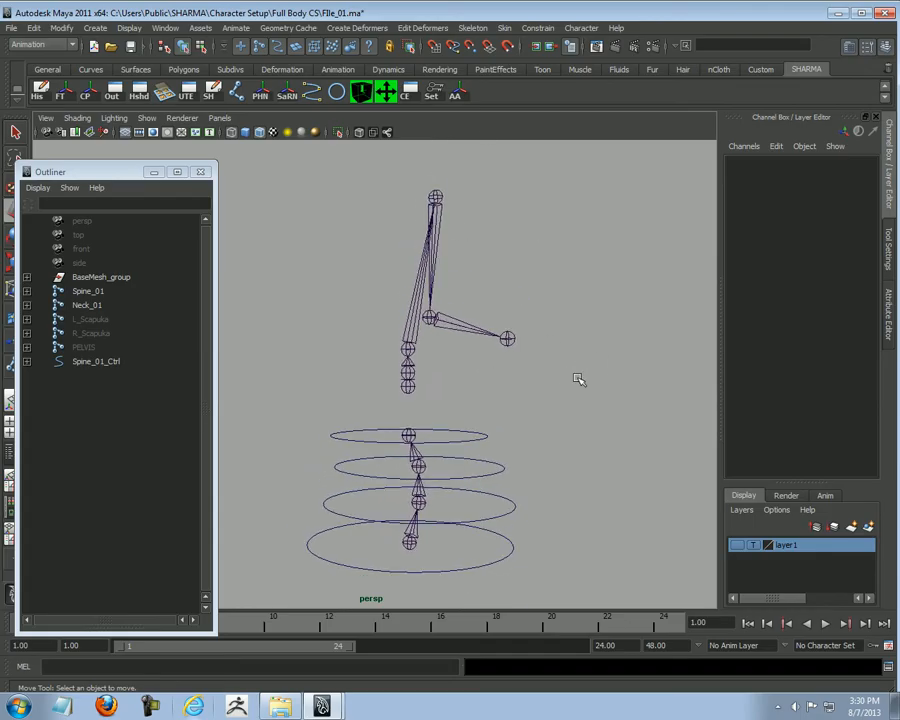
Step: Create a NURBS circle and snap it onto the lowest neck joint
{"action": "left_click", "coordinate": [336, 92]}
{"action": "left_click_drag", "start_coordinate": [516, 306], "coordinate": [373, 510], "text": "alt"}
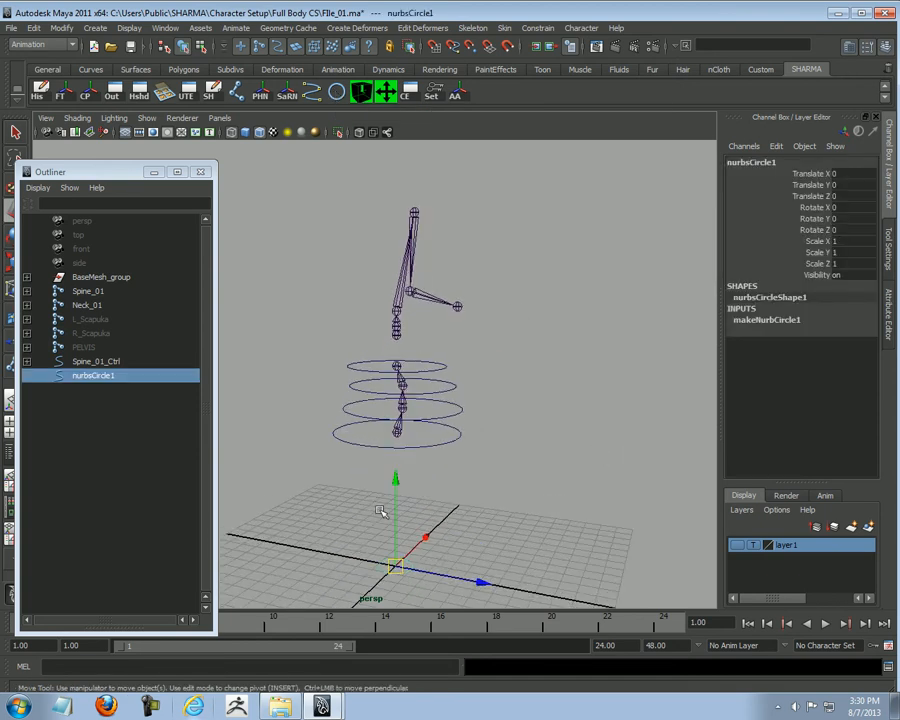
{"action": "left_click_drag", "start_coordinate": [395, 565], "coordinate": [394, 340]}
{"action": "right_click_drag", "start_coordinate": [414, 336], "coordinate": [560, 422], "text": "alt"}
{"action": "middle_click_drag", "start_coordinate": [480, 316], "coordinate": [468, 348], "text": "alt"}
{"action": "mouse_move", "coordinate": [417, 358]}
{"action": "left_mouse_down"}
{"action": "mouse_move", "coordinate": [587, 417]}
{"action": "mouse_move", "coordinate": [573, 369]}
{"action": "mouse_move", "coordinate": [428, 372]}
{"action": "left_mouse_up"}
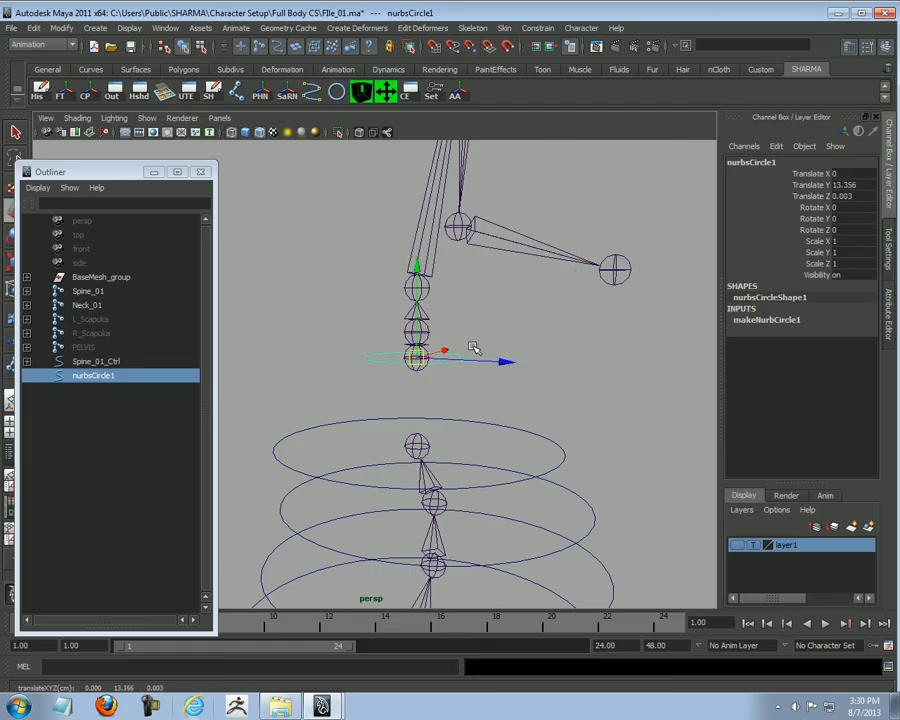
Step: Scale the neck circle uniformly to about 1.681, showing the layer1 mesh for reference and hiding it again
{"action": "scroll", "coordinate": [472, 342], "scroll_direction": "down", "scroll_amount": 2}
{"action": "left_click", "coordinate": [737, 545]}
{"action": "scroll", "coordinate": [424, 397], "scroll_direction": "up", "scroll_amount": 2}
{"action": "key", "text": "r"}
{"action": "left_click_drag", "start_coordinate": [376, 378], "coordinate": [433, 373]}
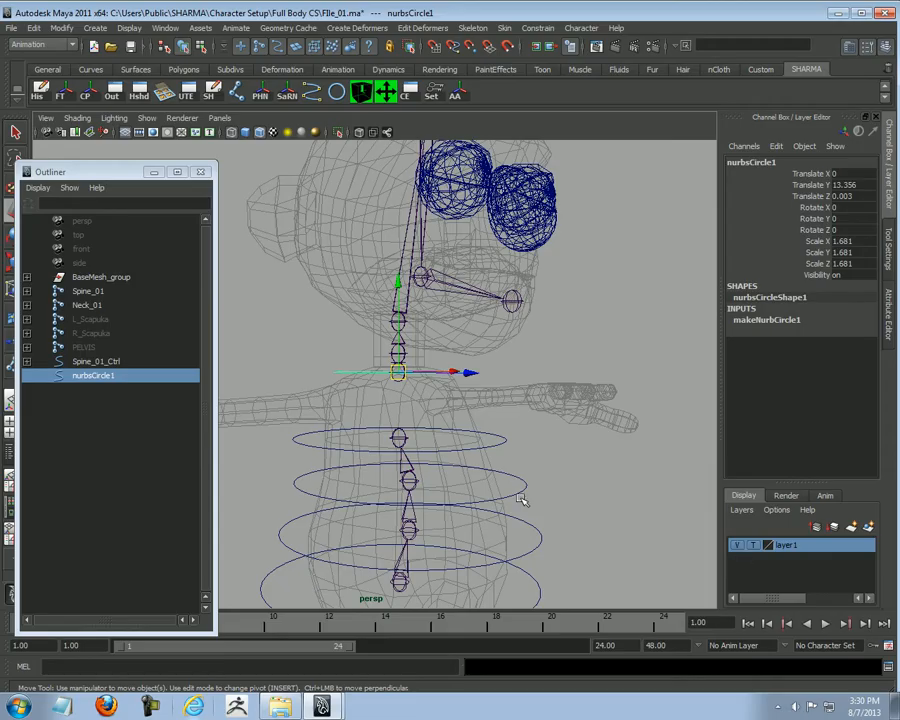
{"action": "scroll", "coordinate": [540, 418], "scroll_direction": "up", "scroll_amount": 1}
{"action": "left_click", "coordinate": [737, 545]}
Step: Duplicate the neck circle twice, snapping the copies onto the second and third neck joints
{"action": "left_click_drag", "start_coordinate": [454, 390], "coordinate": [406, 338], "text": "alt"}
{"action": "key", "text": "ctrl+d"}
{"action": "key", "text": "ctrl+d"}
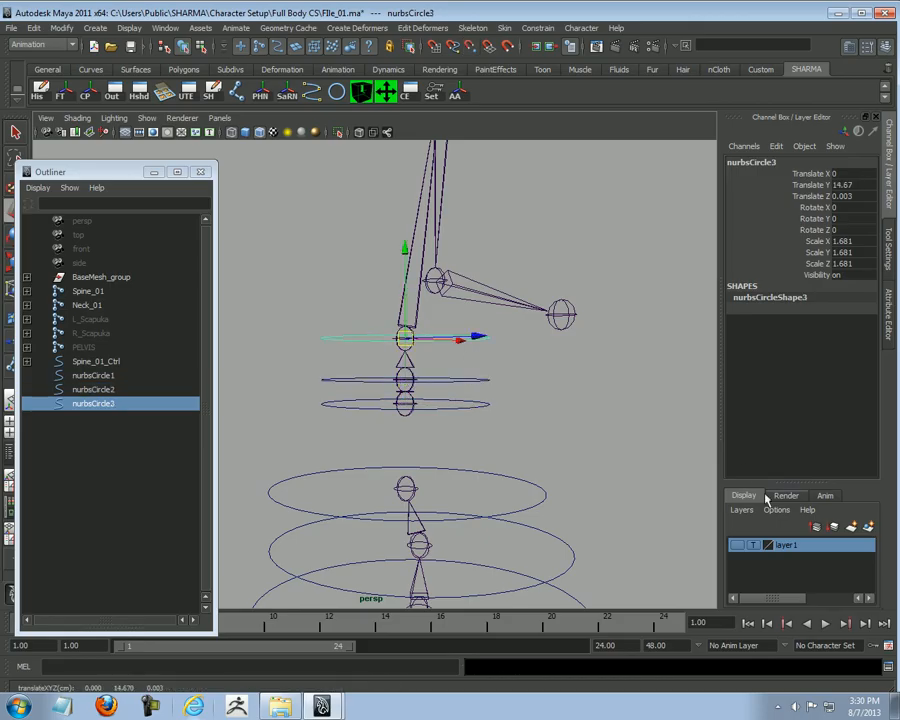
Step: Show the layer1 mesh and scale down the circle at the second neck joint to fit closer around the neck
{"action": "left_click", "coordinate": [737, 545]}
{"action": "left_click_drag", "start_coordinate": [520, 390], "coordinate": [455, 401], "text": "alt"}
{"action": "right_click_drag", "start_coordinate": [455, 401], "coordinate": [564, 390], "text": "alt"}
{"action": "left_click", "coordinate": [567, 388], "text": "shift"}
{"action": "left_click_drag", "start_coordinate": [579, 411], "coordinate": [566, 407], "text": "alt"}
{"action": "key", "text": "r"}
{"action": "left_click", "coordinate": [566, 382]}
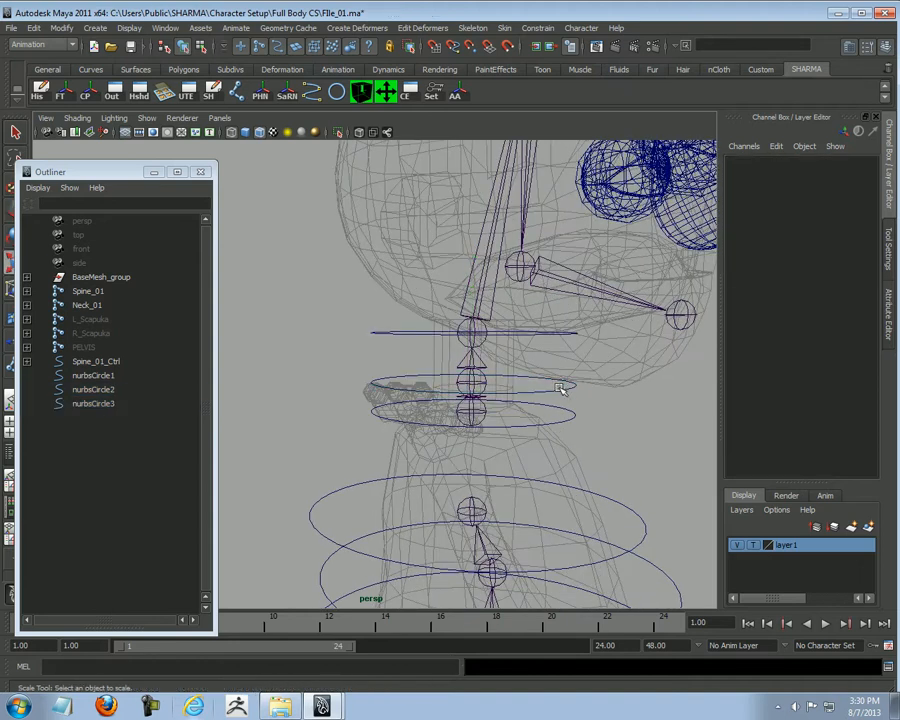
{"action": "left_click", "coordinate": [447, 372]}
{"action": "left_click_drag", "start_coordinate": [470, 381], "coordinate": [360, 405]}
Step: Raise the control vertices on both sides of the lowest neck circle in the front view
{"action": "key", "text": "w"}
{"action": "left_click", "coordinate": [474, 405]}
{"action": "left_click_drag", "start_coordinate": [504, 386], "coordinate": [556, 361], "text": "alt"}
{"action": "right_click_drag", "start_coordinate": [556, 361], "coordinate": [475, 359]}
{"action": "left_click_drag", "start_coordinate": [509, 367], "coordinate": [531, 425], "text": "alt"}
{"action": "key", "text": "space"}
{"action": "middle_click_drag", "start_coordinate": [545, 276], "coordinate": [546, 350], "text": "alt"}
{"action": "scroll", "coordinate": [530, 343], "scroll_direction": "up", "scroll_amount": 1}
{"action": "left_click_drag", "start_coordinate": [522, 365], "coordinate": [489, 314]}
{"action": "left_click_drag", "start_coordinate": [339, 325], "coordinate": [292, 361], "text": "shift"}
{"action": "left_click_drag", "start_coordinate": [415, 309], "coordinate": [414, 289]}
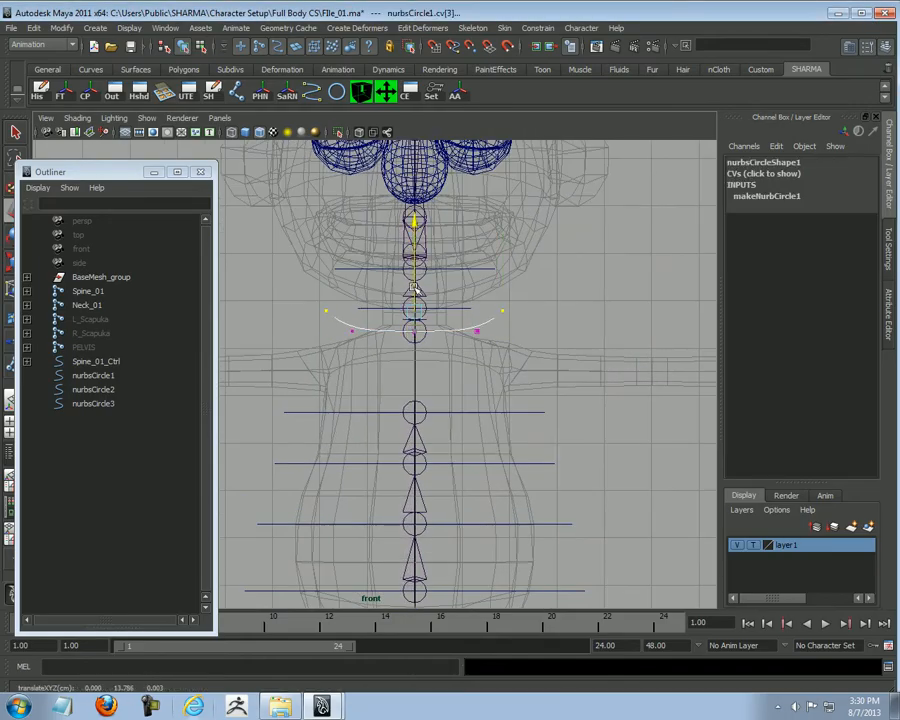
Step: Raise the inner pair of side control vertices on the lowest neck circle and lower the outermost pair
{"action": "left_click", "coordinate": [343, 325]}
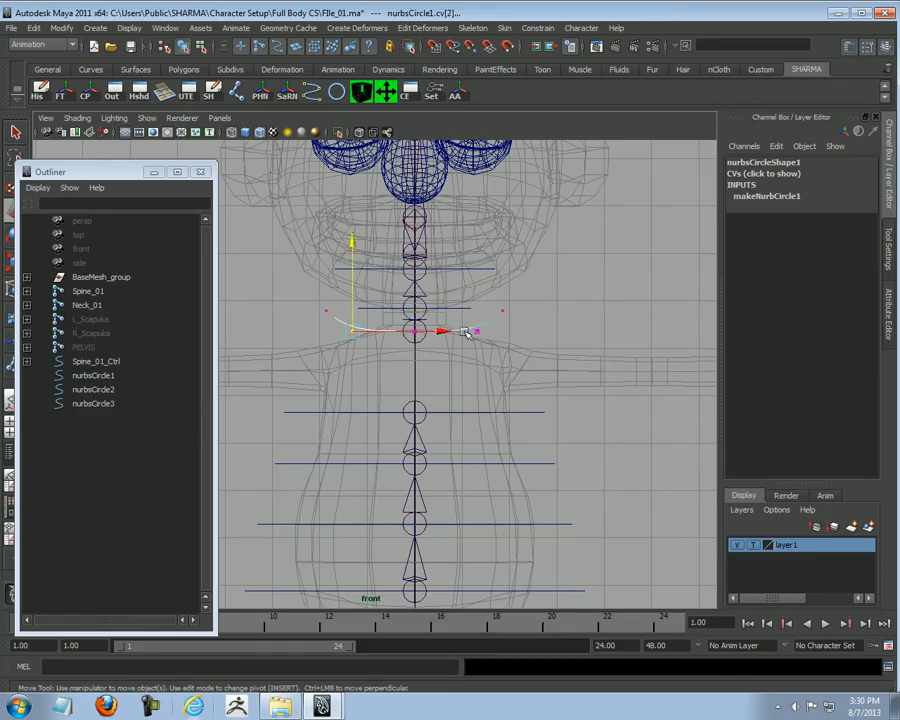
{"action": "left_click_drag", "start_coordinate": [475, 335], "coordinate": [484, 341], "text": "shift"}
{"action": "left_click_drag", "start_coordinate": [415, 313], "coordinate": [413, 302]}
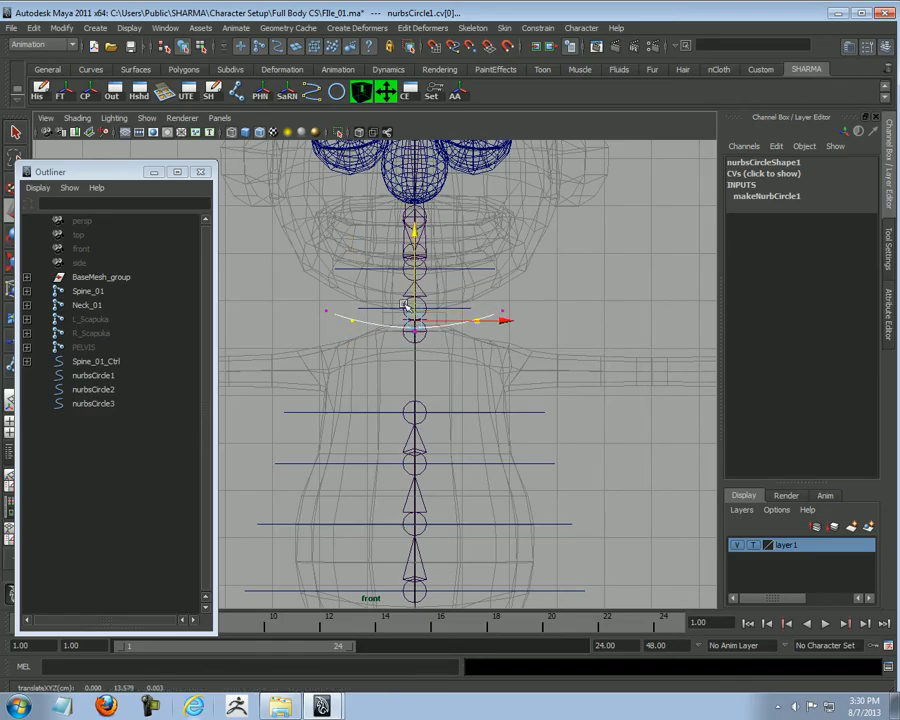
{"action": "left_click", "coordinate": [329, 311]}
{"action": "left_click", "coordinate": [497, 305], "text": "shift"}
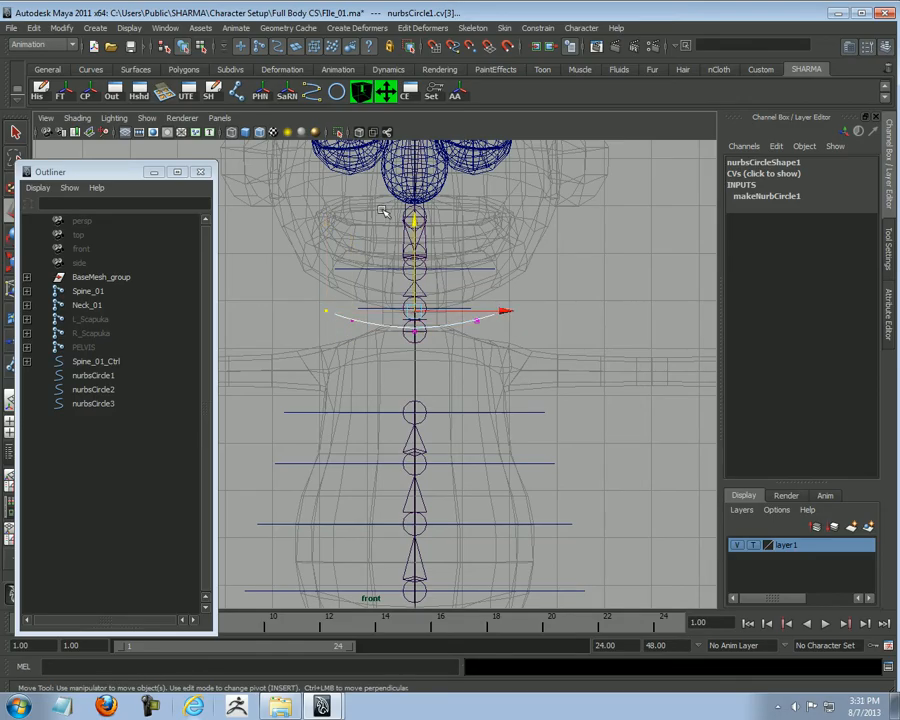
{"action": "left_click_drag", "start_coordinate": [414, 219], "coordinate": [414, 232]}
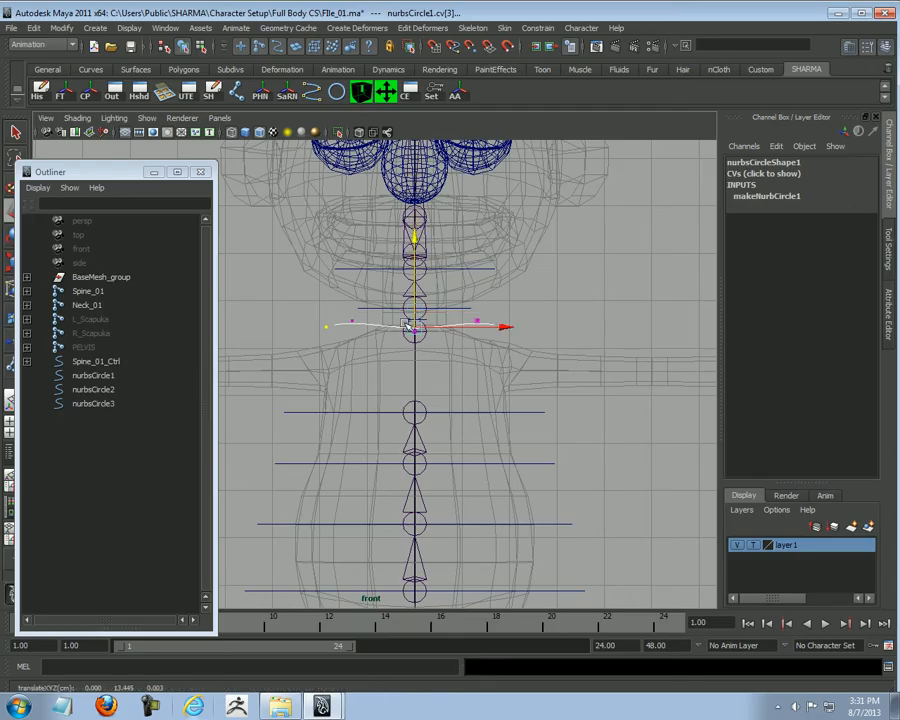
Step: Raise the inner side control vertices of the lowest neck circle further and check its shape in the perspective view
{"action": "left_click", "coordinate": [471, 318]}
{"action": "left_click", "coordinate": [353, 320], "text": "shift"}
{"action": "left_click", "coordinate": [416, 291]}
{"action": "key", "text": "space"}
{"action": "left_click_drag", "start_coordinate": [540, 344], "coordinate": [510, 350]}
{"action": "left_click_drag", "start_coordinate": [548, 403], "coordinate": [416, 386], "text": "alt"}
{"action": "left_click", "coordinate": [366, 372]}
{"action": "right_click_drag", "start_coordinate": [416, 386], "coordinate": [503, 394], "text": "alt"}
{"action": "left_click_drag", "start_coordinate": [503, 394], "coordinate": [465, 401], "text": "alt"}
{"action": "middle_click_drag", "start_coordinate": [563, 421], "coordinate": [524, 401], "text": "alt"}
{"action": "right_click_drag", "start_coordinate": [524, 401], "coordinate": [549, 403], "text": "alt"}
Step: Lower the front control vertices of the highest neck circle below the chin in the side view
{"action": "key", "text": "space"}
{"action": "left_click_drag", "start_coordinate": [549, 403], "coordinate": [639, 403]}
{"action": "right_click_drag", "start_coordinate": [639, 403], "coordinate": [384, 246], "text": "alt"}
{"action": "middle_click_drag", "start_coordinate": [384, 246], "coordinate": [402, 462], "text": "alt"}
{"action": "right_click_drag", "start_coordinate": [402, 462], "coordinate": [493, 405], "text": "alt"}
{"action": "left_click_drag", "start_coordinate": [467, 346], "coordinate": [470, 362]}
{"action": "key", "text": "ctrl+z"}
{"action": "right_click_drag", "start_coordinate": [615, 313], "coordinate": [548, 314]}
{"action": "right_click_drag", "start_coordinate": [405, 367], "coordinate": [426, 315], "text": "alt"}
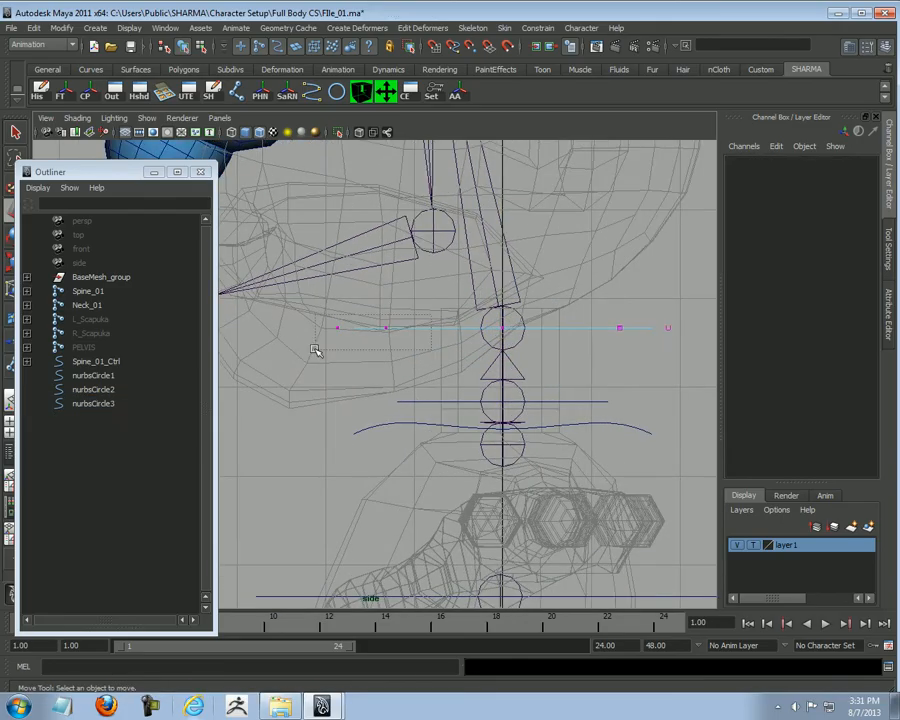
{"action": "left_click", "coordinate": [362, 327]}
{"action": "left_click_drag", "start_coordinate": [362, 327], "coordinate": [378, 403]}
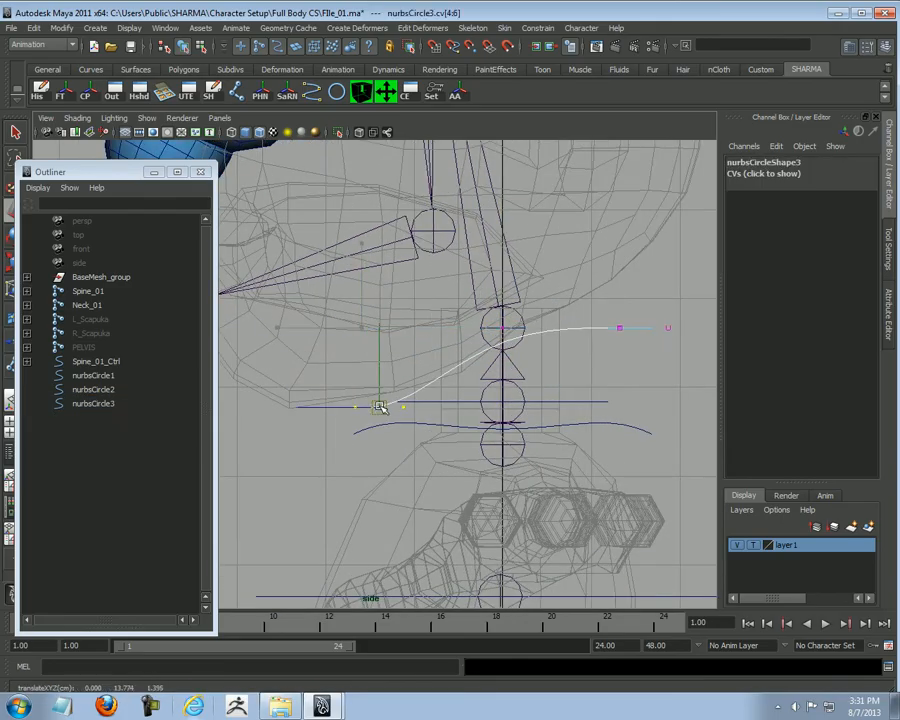
Step: Raise the back control vertices of the highest neck circle and return to the perspective view
{"action": "middle_click_drag", "start_coordinate": [576, 328], "coordinate": [518, 328], "text": "alt"}
{"action": "right_click_drag", "start_coordinate": [518, 328], "coordinate": [553, 315], "text": "alt"}
{"action": "left_click_drag", "start_coordinate": [554, 315], "coordinate": [669, 368]}
{"action": "left_click_drag", "start_coordinate": [591, 291], "coordinate": [591, 259]}
{"action": "key", "text": "space"}
{"action": "left_click_drag", "start_coordinate": [607, 315], "coordinate": [484, 325]}
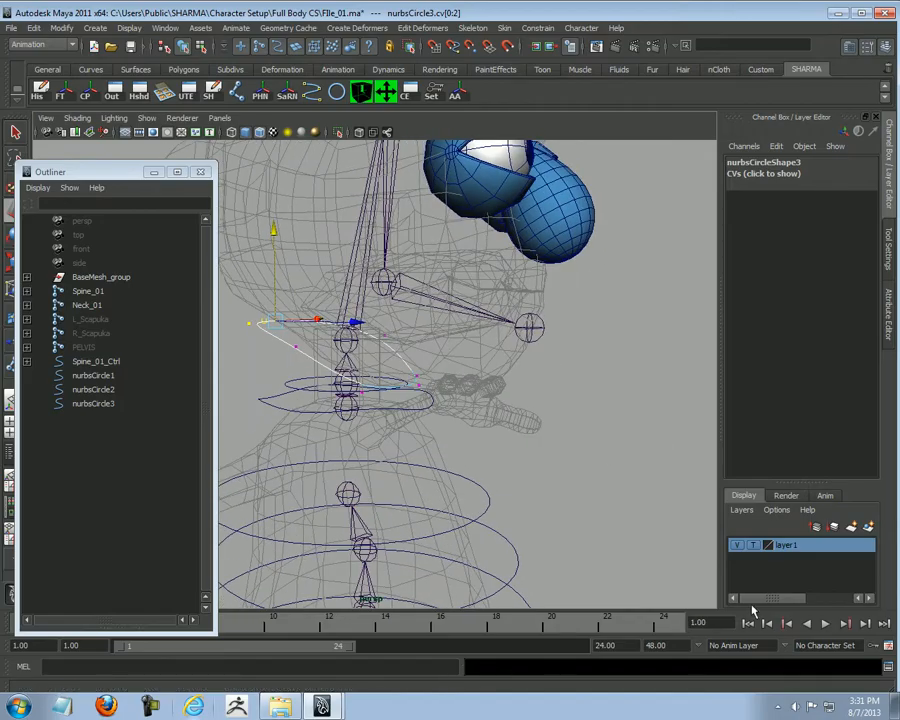
Step: Display the character mesh as reference to check the highest neck circle's shape, return to object mode and hide the mesh layer
{"action": "left_click", "coordinate": [753, 546]}
{"action": "mouse_move", "coordinate": [470, 410]}
{"action": "left_mouse_down", "text": "alt"}
{"action": "mouse_move", "coordinate": [600, 410]}
{"action": "mouse_move", "coordinate": [444, 410]}
{"action": "mouse_move", "coordinate": [643, 414]}
{"action": "mouse_move", "coordinate": [466, 414]}
{"action": "mouse_move", "coordinate": [573, 418]}
{"action": "mouse_move", "coordinate": [515, 420]}
{"action": "left_mouse_up", "text": "alt"}
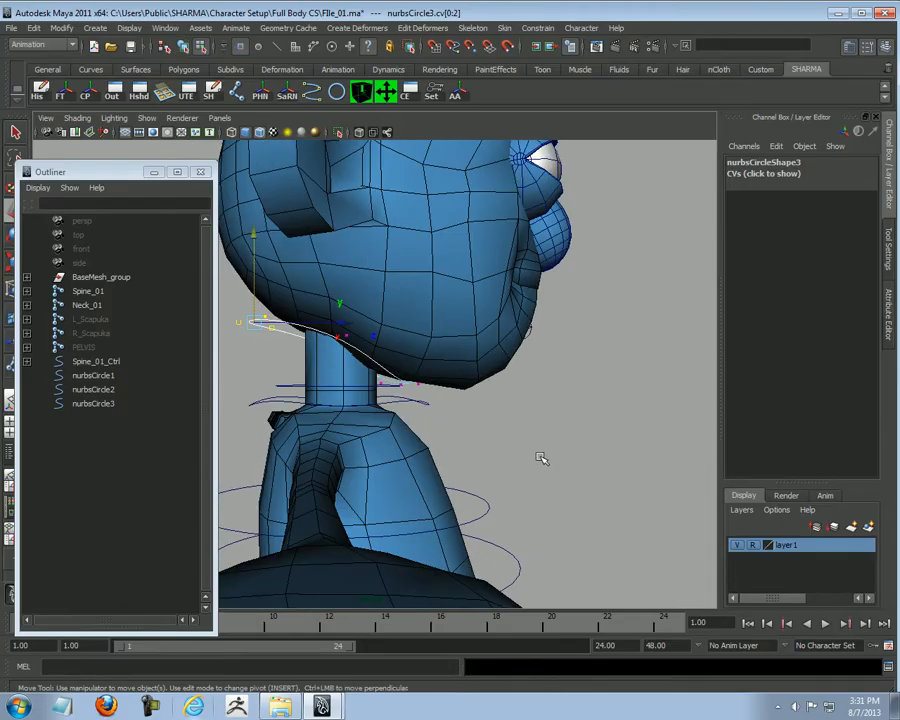
{"action": "key", "text": "F8"}
{"action": "left_click", "coordinate": [737, 545]}
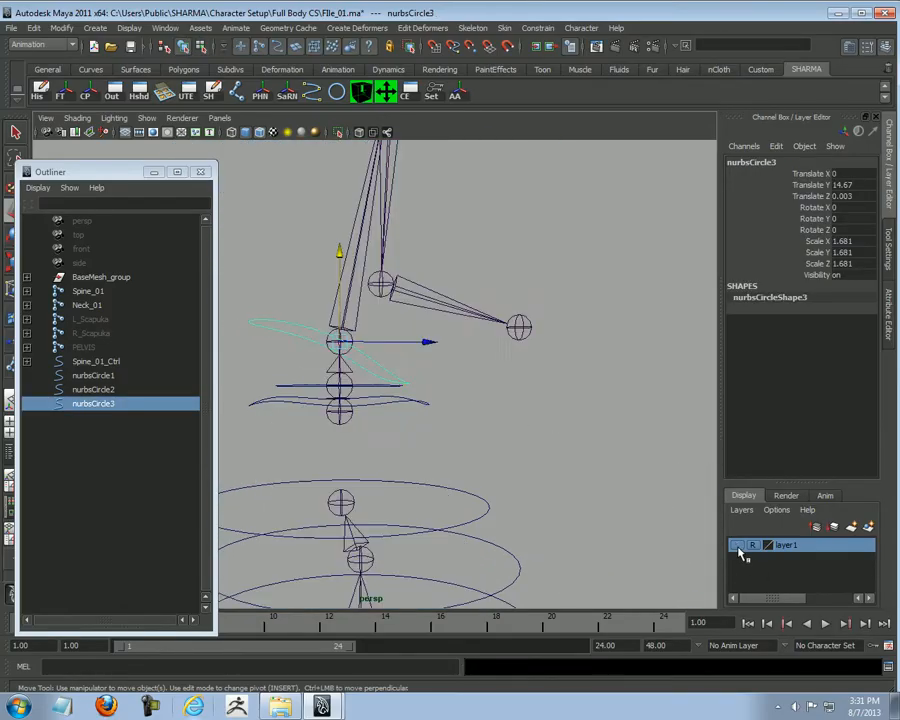
Step: Freeze the transformations and delete the construction history of the three neck circles
{"action": "left_click", "coordinate": [387, 356]}
{"action": "left_click", "coordinate": [307, 328]}
{"action": "left_click_drag", "start_coordinate": [307, 331], "coordinate": [418, 397], "text": "alt"}
{"action": "left_click", "coordinate": [490, 421]}
{"action": "left_click_drag", "start_coordinate": [490, 421], "coordinate": [340, 424], "text": "alt"}
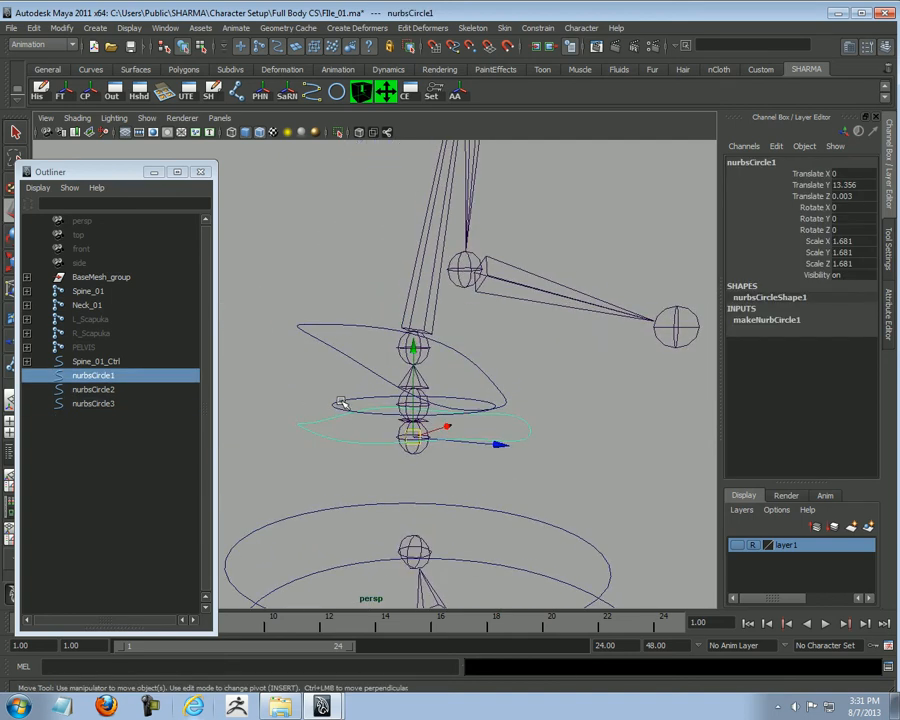
{"action": "left_click", "coordinate": [341, 403], "text": "shift"}
{"action": "left_click", "coordinate": [345, 364], "text": "shift"}
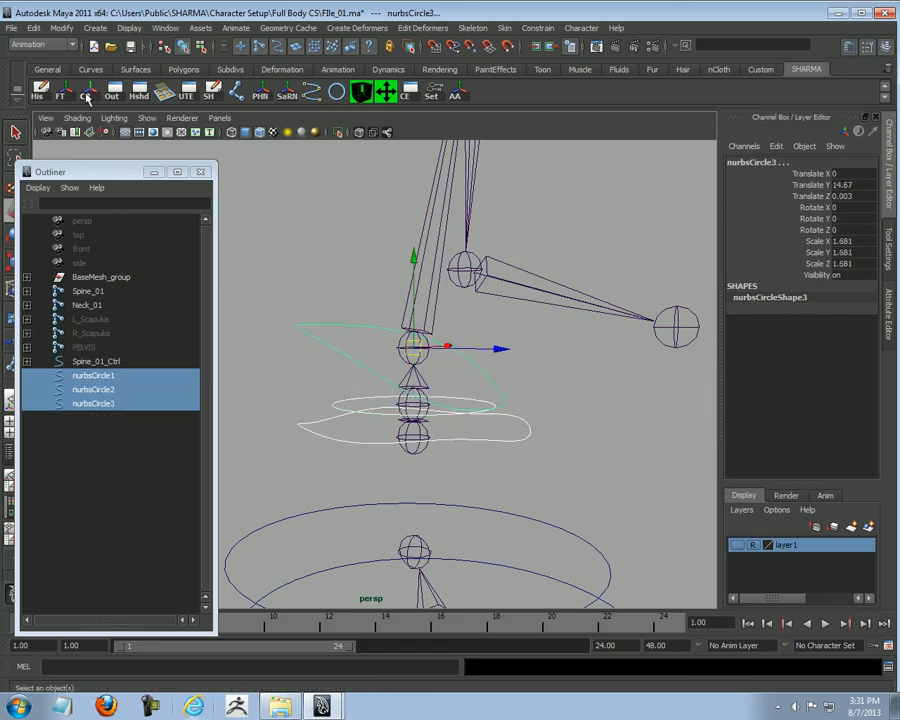
{"action": "left_click", "coordinate": [84, 96]}
{"action": "key", "text": "ctrl+z"}
{"action": "left_click_drag", "start_coordinate": [477, 407], "coordinate": [458, 392], "text": "alt"}
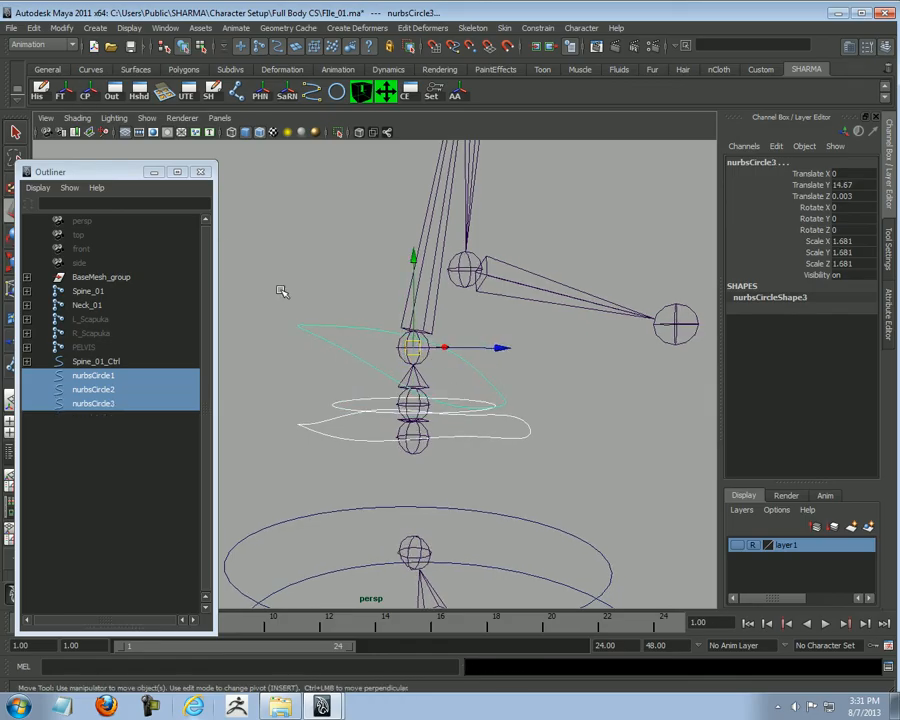
{"action": "left_click", "coordinate": [62, 93]}
{"action": "left_click", "coordinate": [480, 326]}
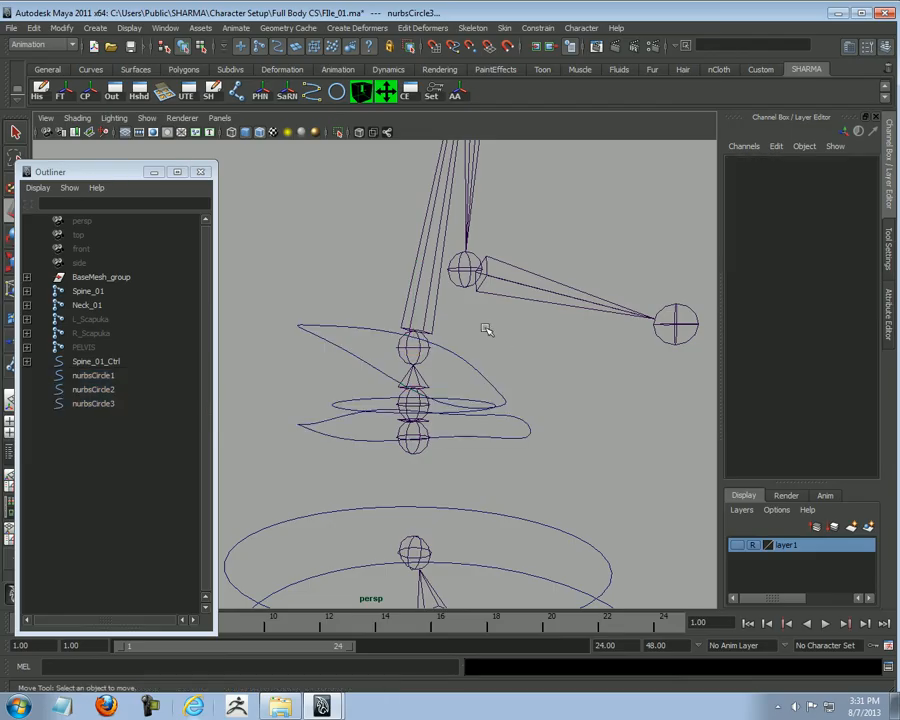
{"action": "left_click", "coordinate": [468, 368]}
{"action": "left_click_drag", "start_coordinate": [556, 334], "coordinate": [556, 367], "text": "alt"}
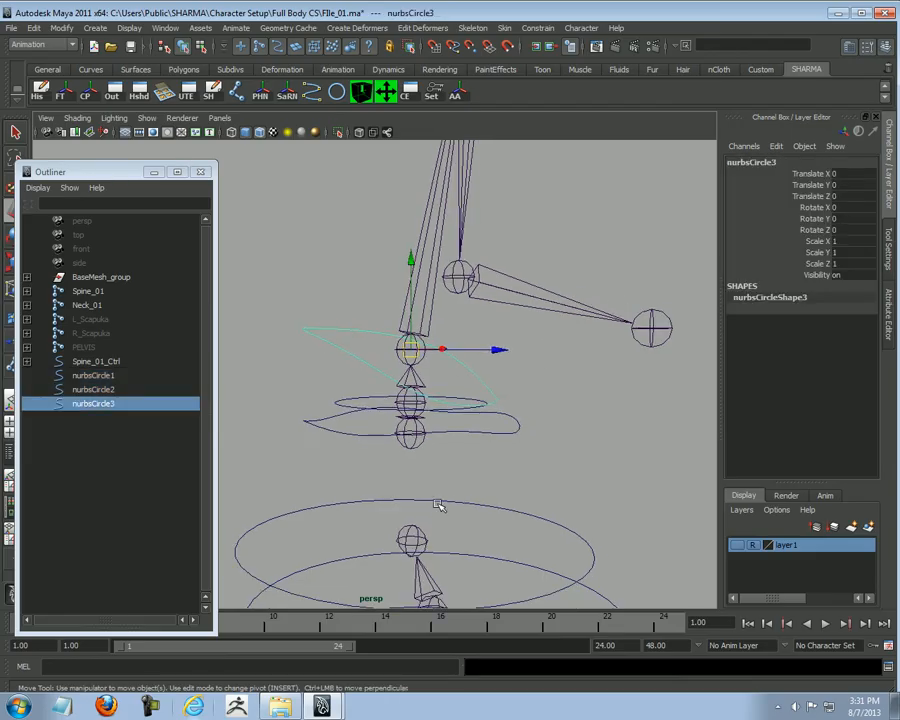
Step: Rename the lowest neck circle as Neck_01_Ctrl
{"action": "left_click", "coordinate": [498, 424]}
{"action": "double_click", "coordinate": [770, 163]}
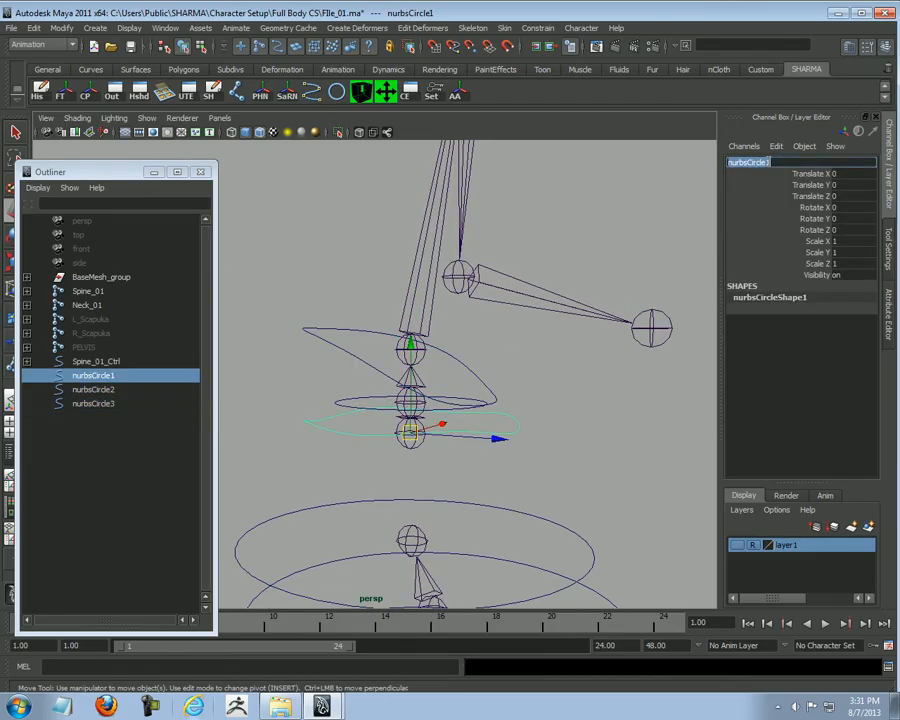
{"action": "type", "text": "Neck_01_Ctrl"}
{"action": "key", "text": "Return"}
Step: Copy the lowest neck control's name to the middle neck circle and change it to Neck_02_Ctrl
{"action": "double_click", "coordinate": [770, 163]}
{"action": "key", "text": "ctrl+c"}
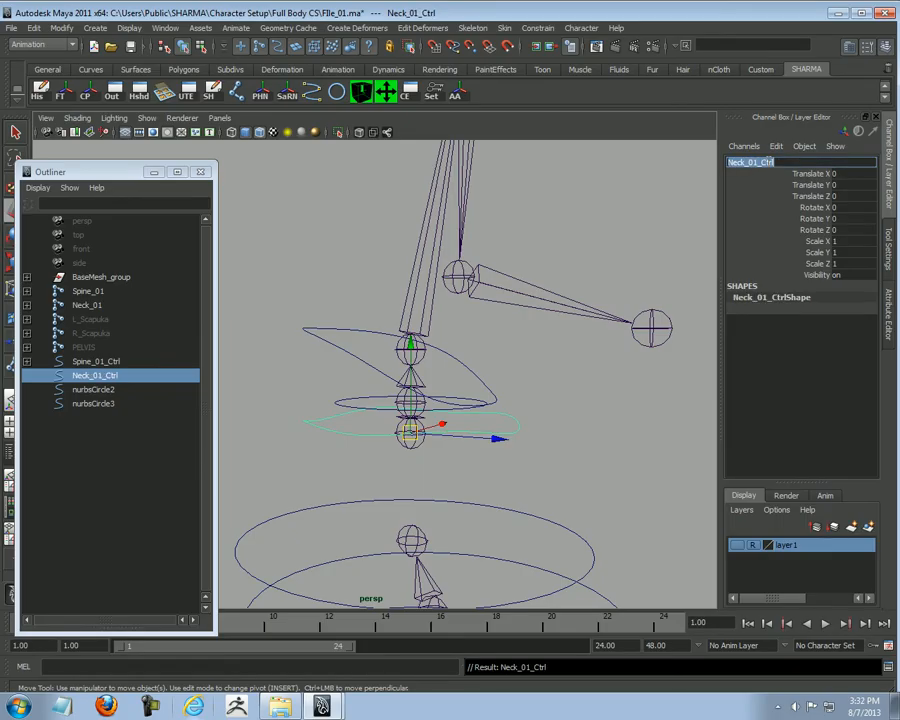
{"action": "left_click", "coordinate": [363, 404]}
{"action": "double_click", "coordinate": [750, 162]}
{"action": "key", "text": "ctrl+v"}
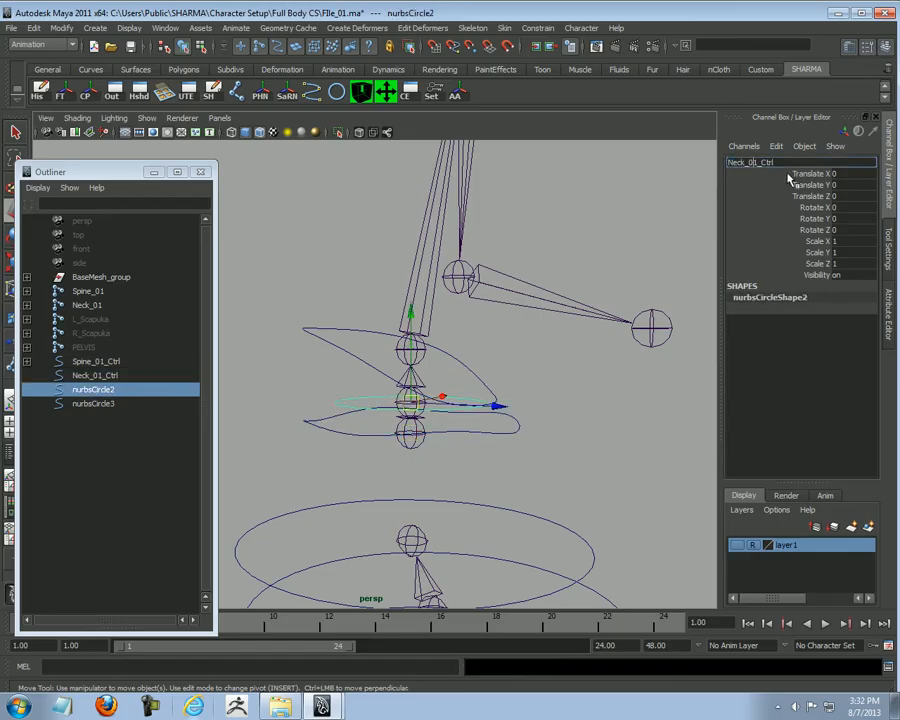
{"action": "key", "text": "Left"}
{"action": "key", "text": "Left"}
{"action": "key", "text": "Left"}
{"action": "key", "text": "Left"}
{"action": "key", "text": "Left"}
{"action": "key", "text": "BackSpace"}
{"action": "type", "text": "2"}
{"action": "key", "text": "Return"}
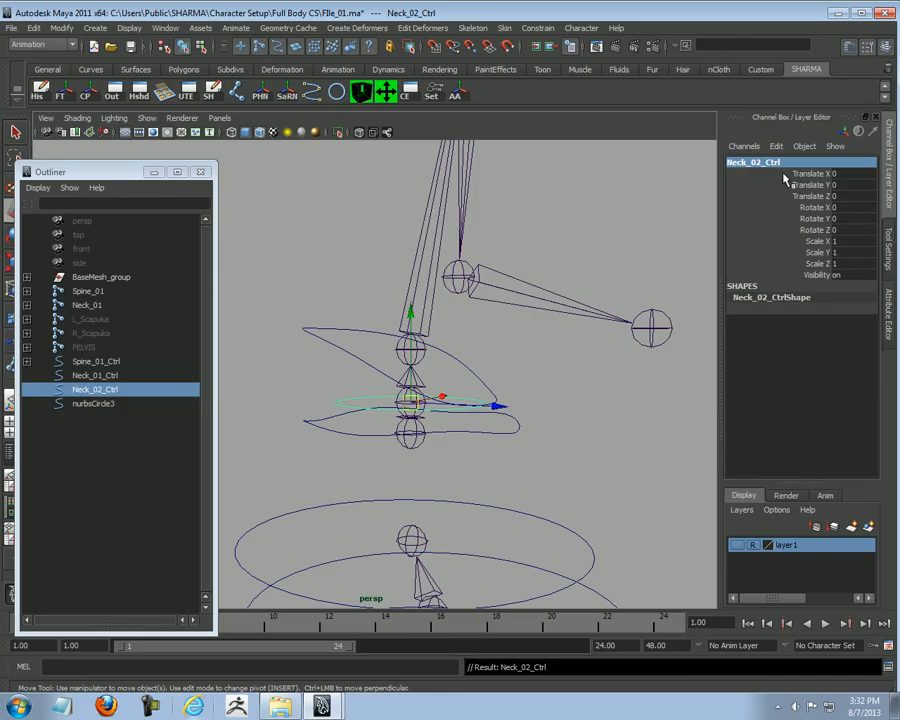
Step: Paste the copied control name onto the highest neck circle and change it to Neck_03_Ctrl
{"action": "left_click", "coordinate": [352, 337]}
{"action": "double_click", "coordinate": [768, 162]}
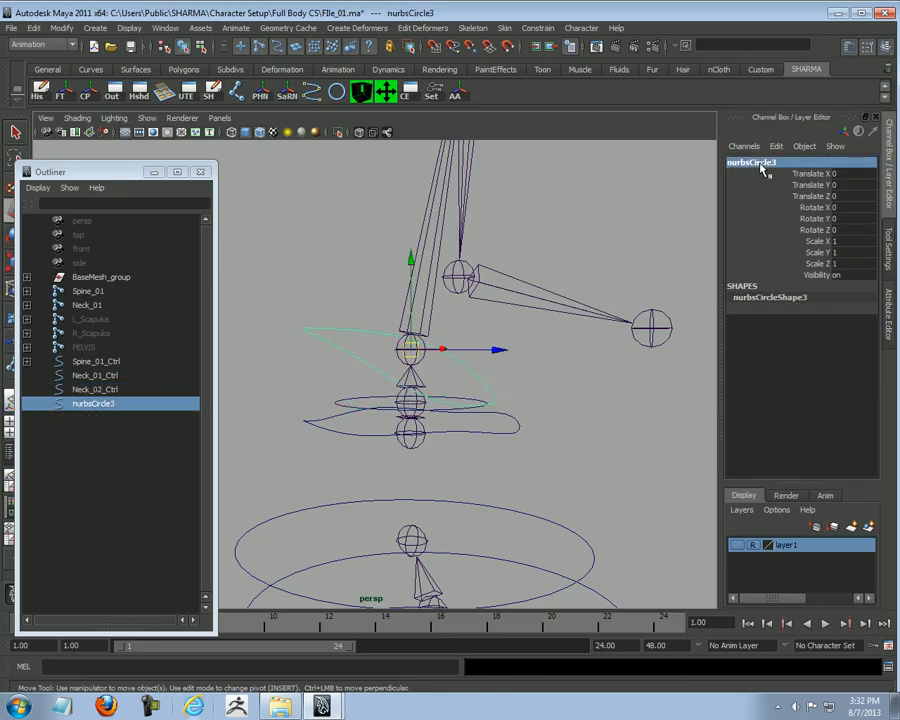
{"action": "key", "text": "ctrl+v"}
{"action": "key", "text": "Left"}
{"action": "key", "text": "Left"}
{"action": "key", "text": "Left"}
{"action": "key", "text": "Left"}
{"action": "key", "text": "Left"}
{"action": "key", "text": "BackSpace"}
{"action": "type", "text": "3"}
{"action": "key", "text": "Return"}
Step: Orient-constrain the Neck_03 joint to Neck_03_Ctrl
{"action": "scroll", "coordinate": [392, 412], "scroll_direction": "down", "scroll_amount": 2}
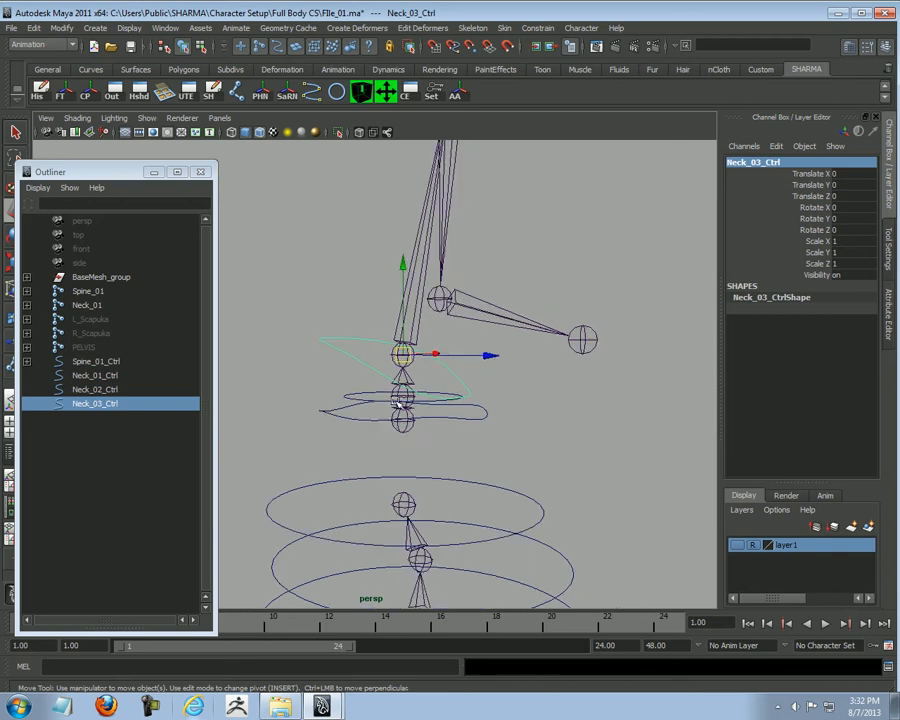
{"action": "scroll", "coordinate": [627, 405], "scroll_direction": "up", "scroll_amount": 2}
{"action": "left_click_drag", "start_coordinate": [627, 405], "coordinate": [478, 365], "text": "alt"}
{"action": "scroll", "coordinate": [495, 341], "scroll_direction": "up", "scroll_amount": 1}
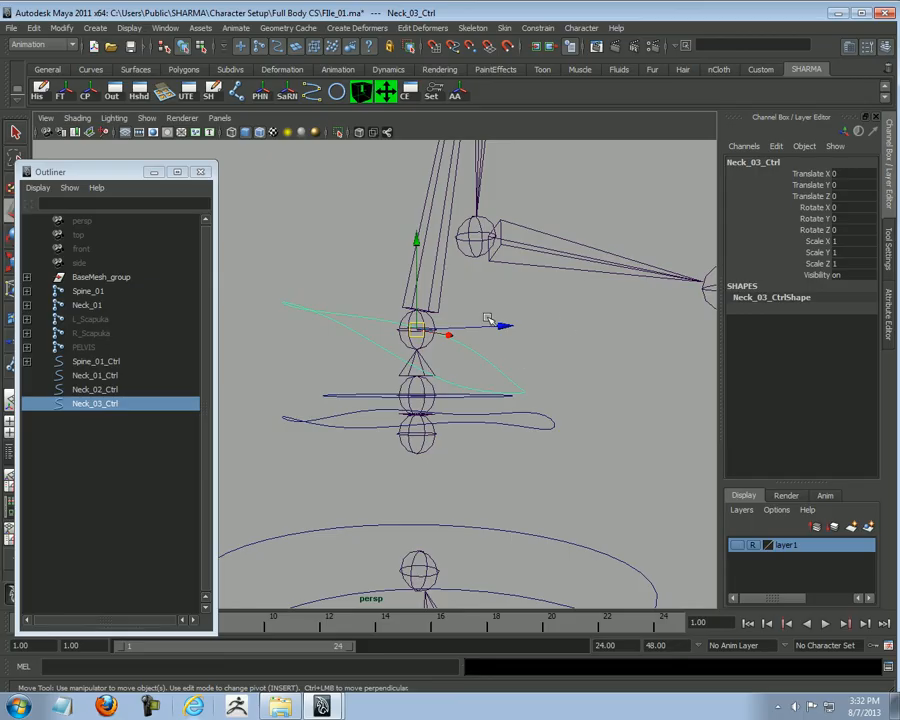
{"action": "right_click_drag", "start_coordinate": [523, 321], "coordinate": [462, 300], "text": "alt"}
{"action": "left_click_drag", "start_coordinate": [424, 262], "coordinate": [406, 241]}
{"action": "right_click_drag", "start_coordinate": [406, 241], "coordinate": [450, 356], "text": "alt"}
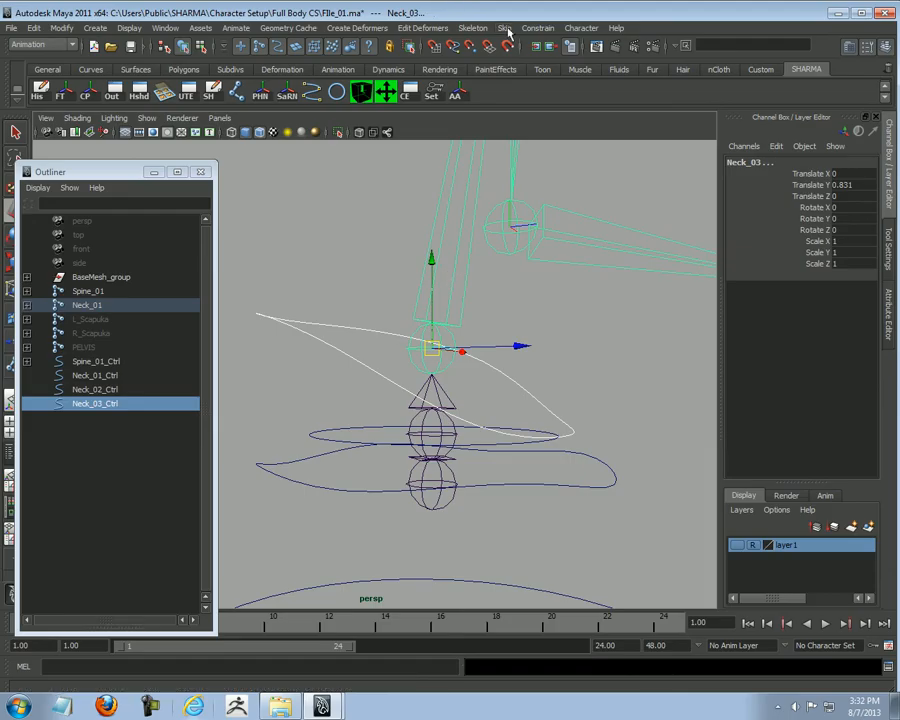
{"action": "left_click", "coordinate": [538, 28]}
{"action": "left_click", "coordinate": [546, 77]}
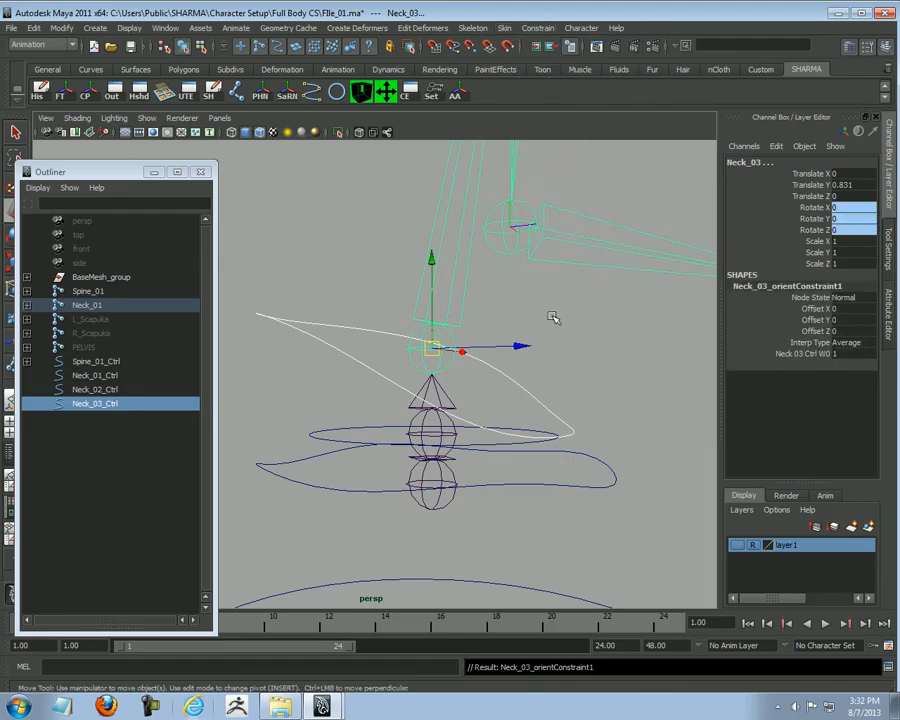
Step: Repeat the orient constraint to drive the Neck_02 joint with Neck_02_Ctrl and the Neck_01 joint with Neck_01_Ctrl
{"action": "left_click", "coordinate": [556, 215]}
{"action": "left_click", "coordinate": [323, 432]}
{"action": "left_click", "coordinate": [453, 421], "text": "shift"}
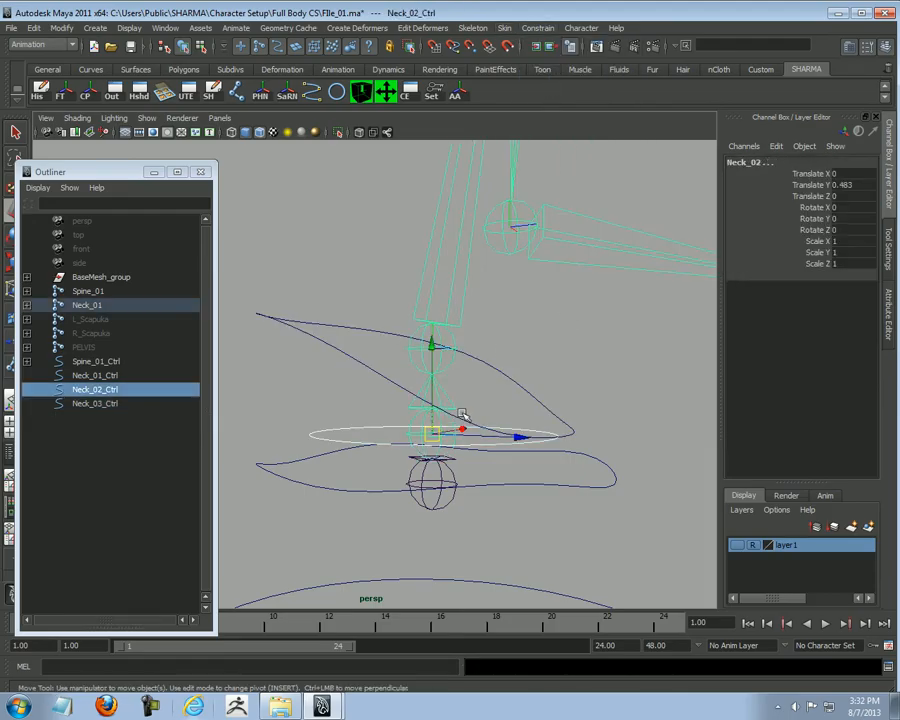
{"action": "left_click", "coordinate": [330, 472]}
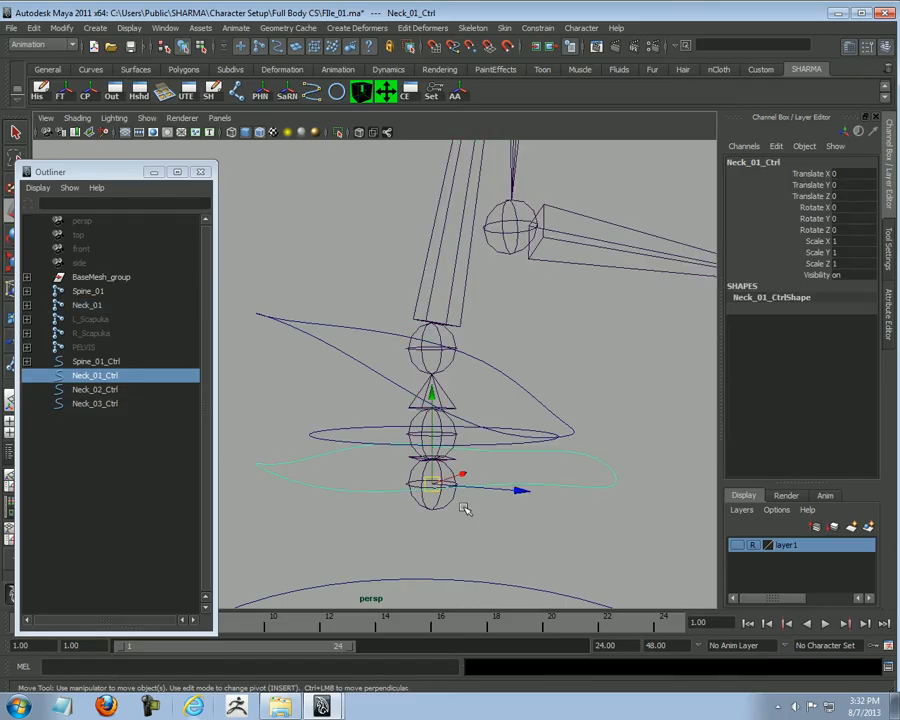
{"action": "left_click", "coordinate": [454, 506], "text": "shift"}
{"action": "key", "text": "g"}
{"action": "left_click", "coordinate": [552, 528]}
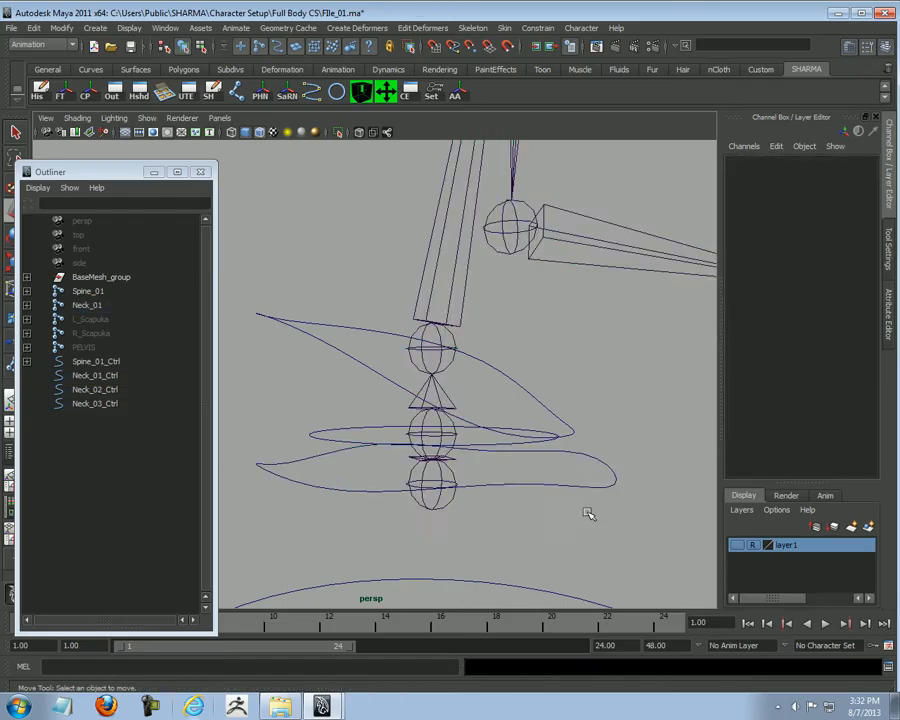
Step: Parent Neck_03_Ctrl under Neck_02_Ctrl, and Neck_02_Ctrl under Neck_01_Ctrl
{"action": "scroll", "coordinate": [540, 480], "scroll_direction": "down", "scroll_amount": 1}
{"action": "left_click", "coordinate": [308, 334]}
{"action": "scroll", "coordinate": [333, 440], "scroll_direction": "up", "scroll_amount": 2}
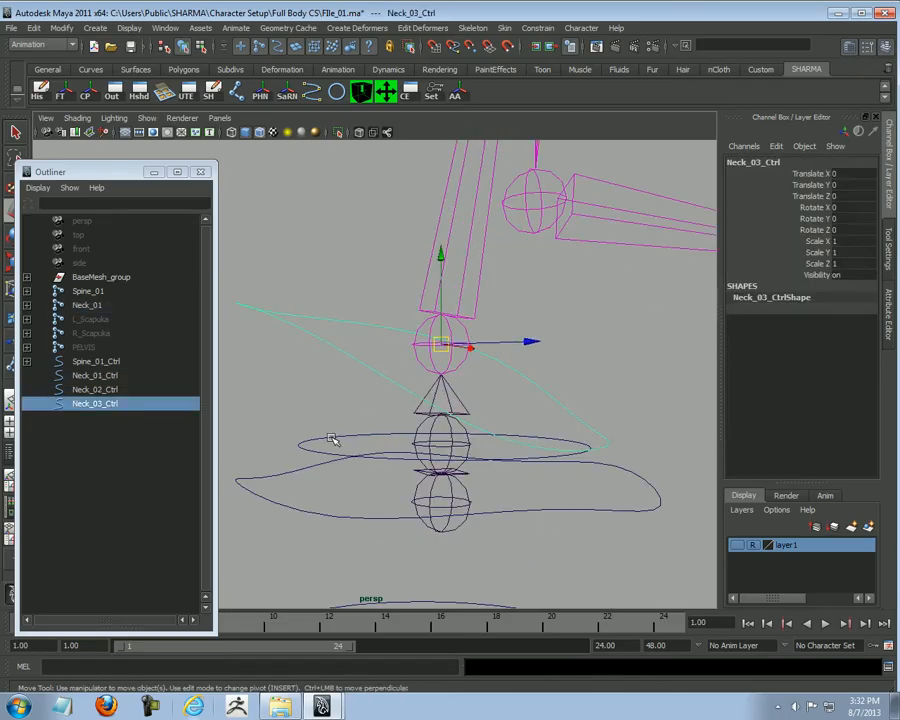
{"action": "left_click", "coordinate": [331, 440], "text": "shift"}
{"action": "key", "text": "p"}
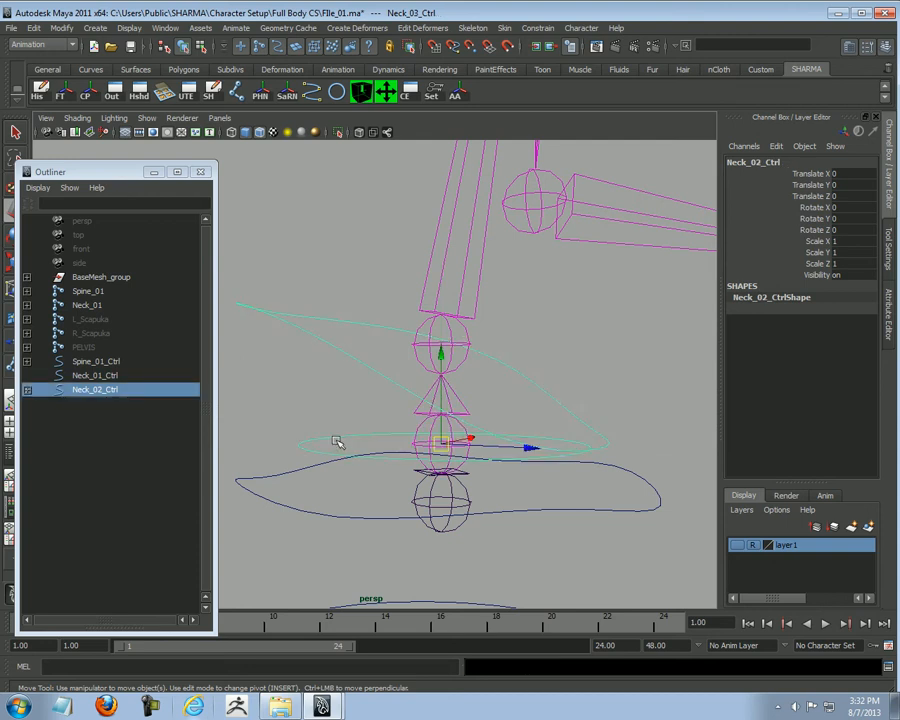
{"action": "middle_click_drag", "start_coordinate": [330, 437], "coordinate": [360, 398], "text": "alt"}
{"action": "left_click", "coordinate": [337, 432], "text": "shift"}
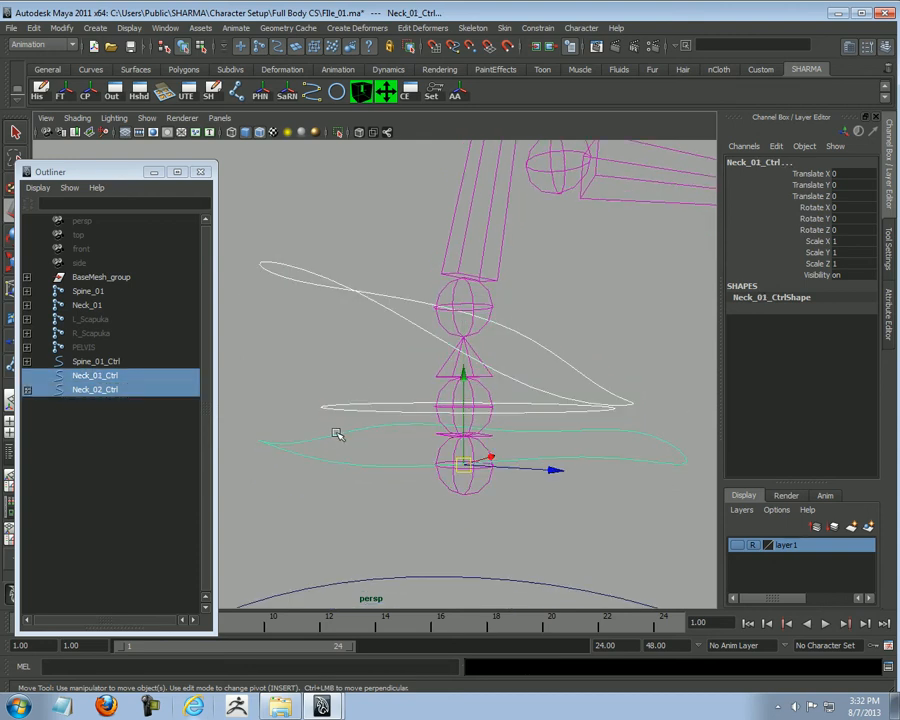
{"action": "key", "text": "p"}
Step: Test-rotate Neck_01_Ctrl on two axes to check the whole neck hierarchy, undoing each rotation
{"action": "left_click", "coordinate": [264, 430]}
{"action": "left_click", "coordinate": [301, 457]}
{"action": "right_click_drag", "start_coordinate": [303, 455], "coordinate": [277, 374], "text": "alt"}
{"action": "left_click_drag", "start_coordinate": [490, 372], "coordinate": [440, 390], "text": "alt"}
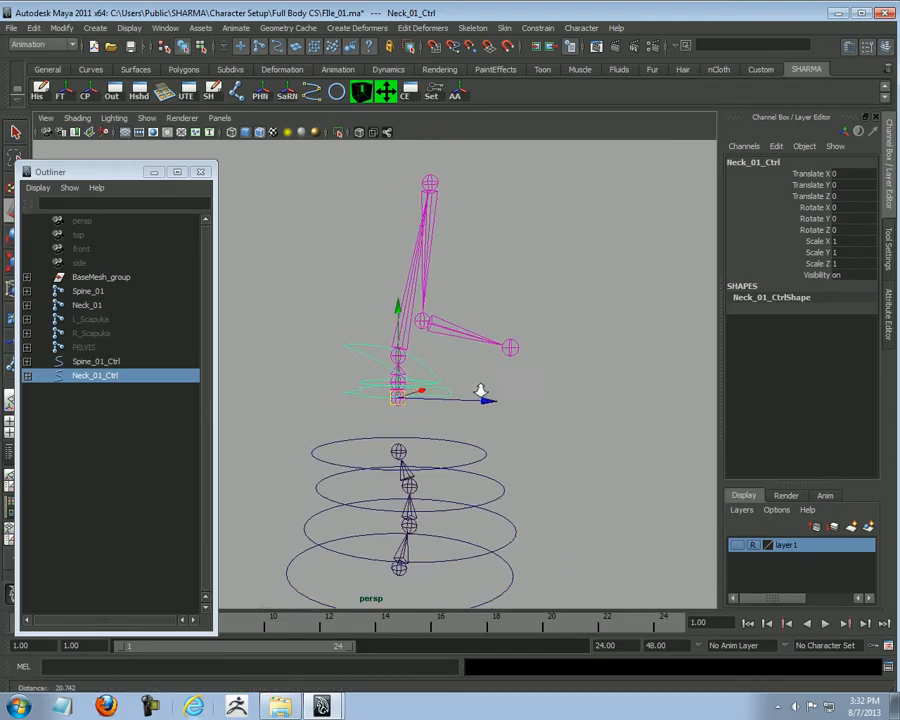
{"action": "key", "text": "e"}
{"action": "left_click_drag", "start_coordinate": [366, 300], "coordinate": [250, 388]}
{"action": "key", "text": "ctrl+z"}
{"action": "left_click_drag", "start_coordinate": [489, 313], "coordinate": [550, 404]}
{"action": "key", "text": "ctrl+z"}
{"action": "left_click", "coordinate": [649, 345]}
Step: Test-rotate Neck_02_Ctrl to check the joints above it, and undo the rotation
{"action": "scroll", "coordinate": [415, 393], "scroll_direction": "up", "scroll_amount": 3}
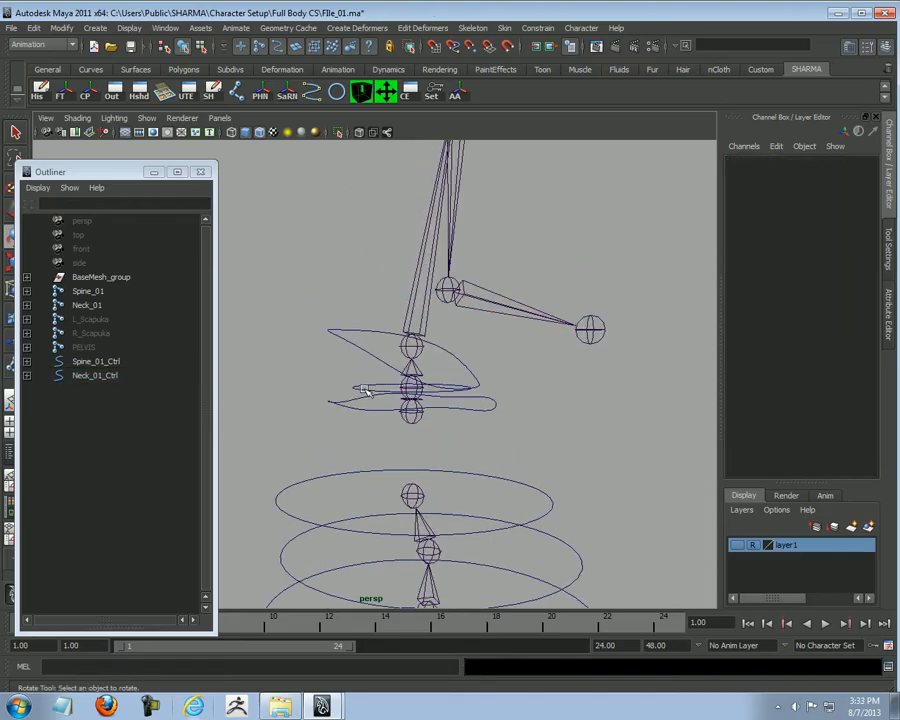
{"action": "left_click", "coordinate": [366, 391]}
{"action": "left_click_drag", "start_coordinate": [534, 349], "coordinate": [420, 292]}
{"action": "key", "text": "ctrl+z"}
{"action": "left_click", "coordinate": [640, 377]}
Step: Test-rotate Neck_03_Ctrl on two axes to check the head joints, undoing each rotation
{"action": "left_click", "coordinate": [346, 333]}
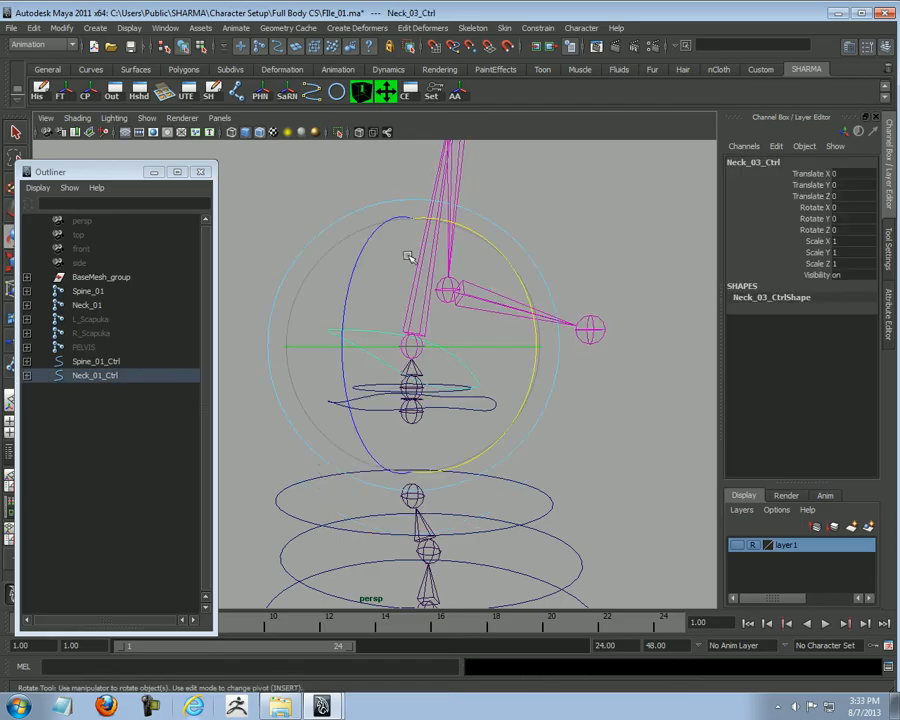
{"action": "left_click_drag", "start_coordinate": [369, 242], "coordinate": [335, 365]}
{"action": "key", "text": "ctrl+z"}
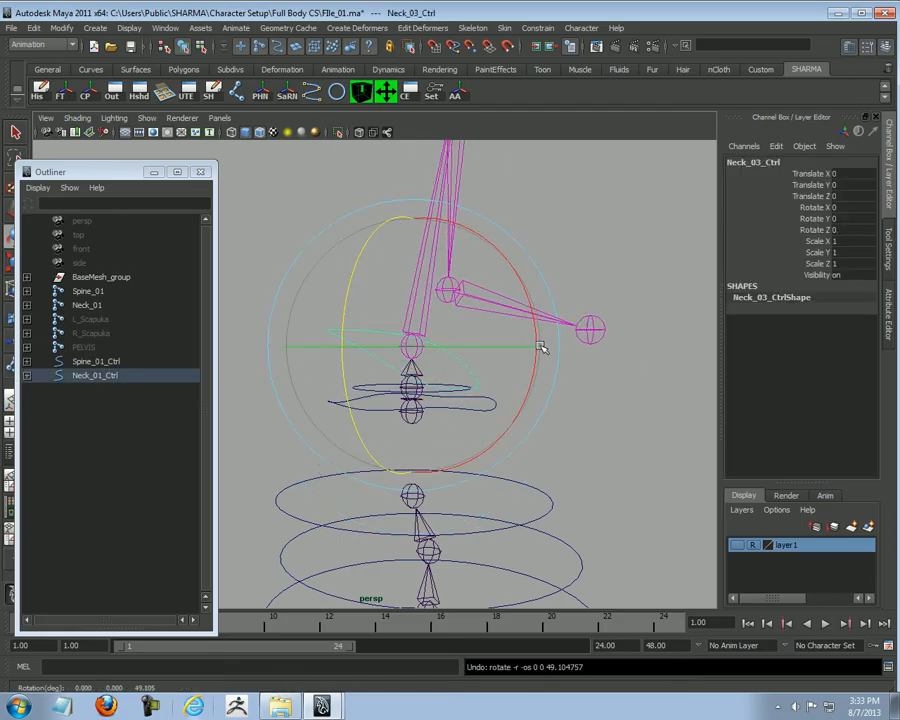
{"action": "left_click_drag", "start_coordinate": [537, 328], "coordinate": [524, 361]}
{"action": "key", "text": "ctrl+z"}
{"action": "key", "text": "w"}
{"action": "left_click", "coordinate": [592, 277]}
Step: Show the character mesh layer and turn on X-ray joints to see the skeleton through the shaded head
{"action": "scroll", "coordinate": [560, 290], "scroll_direction": "down", "scroll_amount": 3}
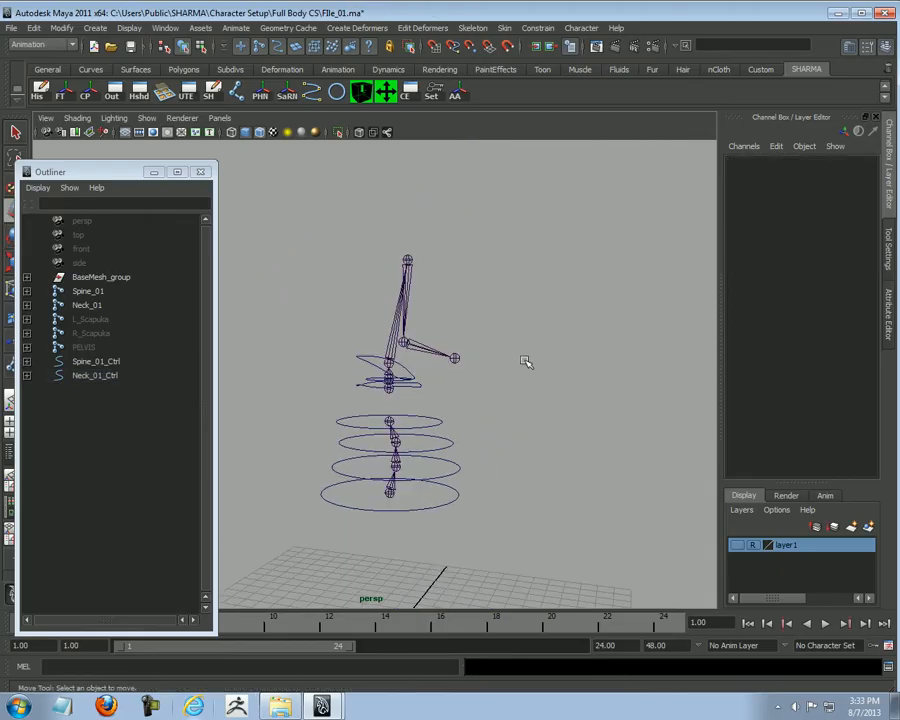
{"action": "middle_click_drag", "start_coordinate": [463, 384], "coordinate": [454, 343], "text": "alt"}
{"action": "right_click_drag", "start_coordinate": [454, 343], "coordinate": [589, 354], "text": "alt"}
{"action": "left_click", "coordinate": [736, 545]}
{"action": "left_click_drag", "start_coordinate": [520, 385], "coordinate": [607, 374], "text": "alt"}
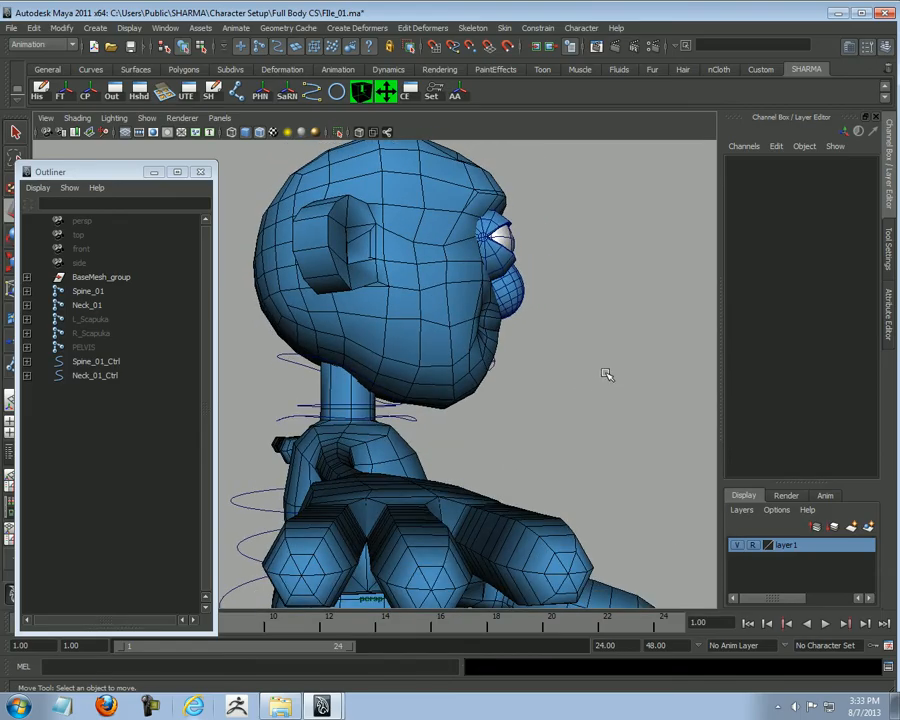
{"action": "left_click", "coordinate": [388, 135]}
{"action": "left_click_drag", "start_coordinate": [600, 345], "coordinate": [720, 383], "text": "alt"}
Step: Test-rotate the Jaw_01 joint about 28° around X in the side view, and undo the rotation
{"action": "key", "text": "space"}
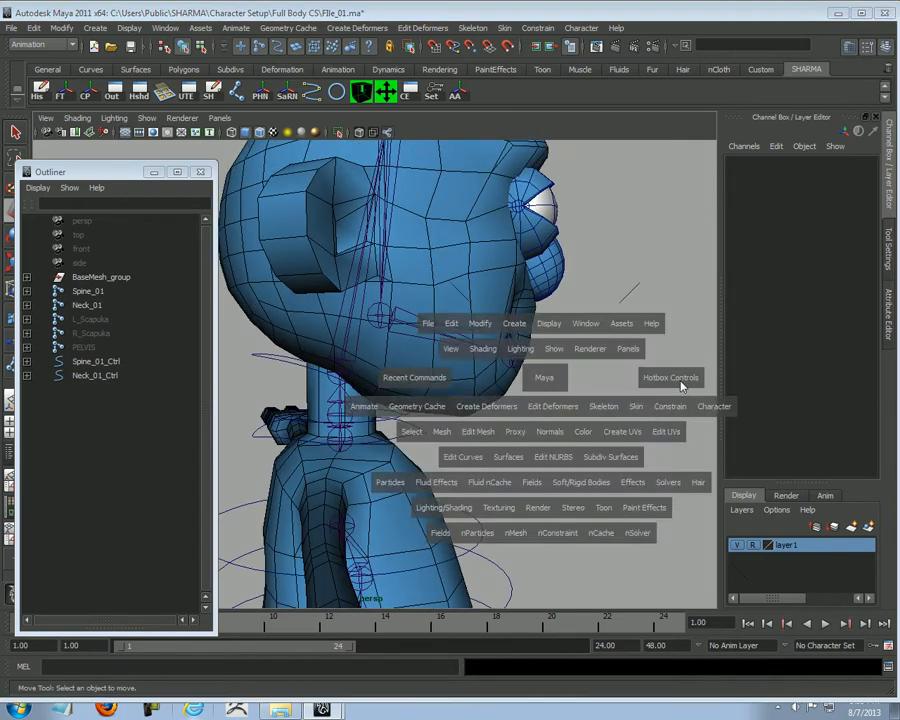
{"action": "right_click_drag", "start_coordinate": [305, 364], "coordinate": [337, 364], "text": "alt"}
{"action": "left_click_drag", "start_coordinate": [337, 364], "coordinate": [368, 384], "text": "alt"}
{"action": "right_click_drag", "start_coordinate": [335, 400], "coordinate": [378, 400], "text": "alt"}
{"action": "left_click", "coordinate": [354, 376]}
{"action": "middle_click_drag", "start_coordinate": [358, 404], "coordinate": [386, 395], "text": "alt"}
{"action": "key", "text": "e"}
{"action": "left_click_drag", "start_coordinate": [345, 287], "coordinate": [342, 359]}
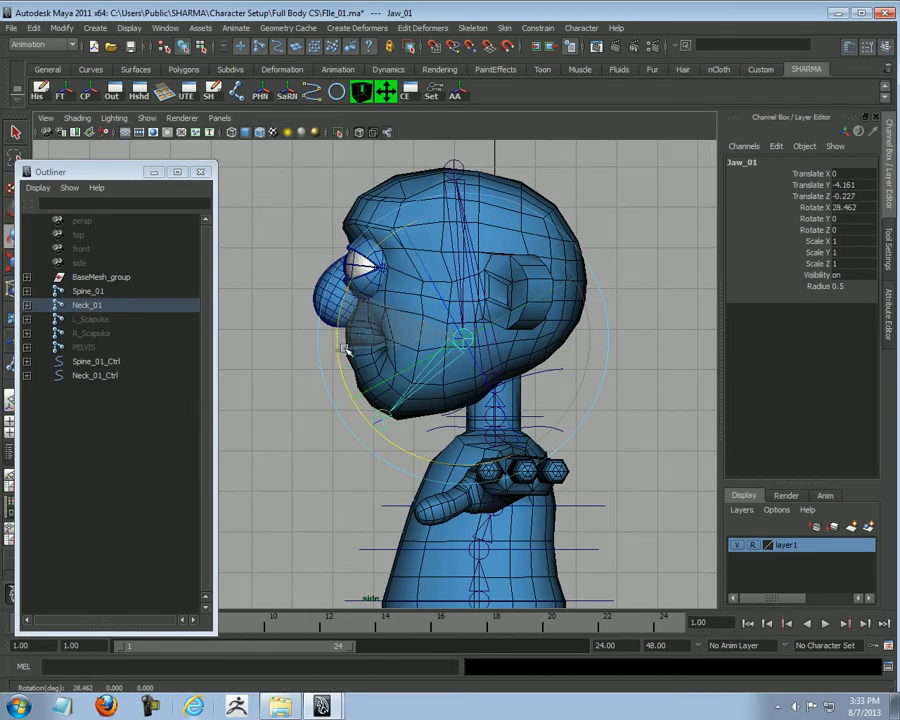
{"action": "key", "text": "ctrl+z"}
{"action": "middle_click_drag", "start_coordinate": [342, 359], "coordinate": [363, 357], "text": "alt"}
{"action": "right_click_drag", "start_coordinate": [363, 357], "coordinate": [405, 360], "text": "alt"}
{"action": "key", "text": "w"}
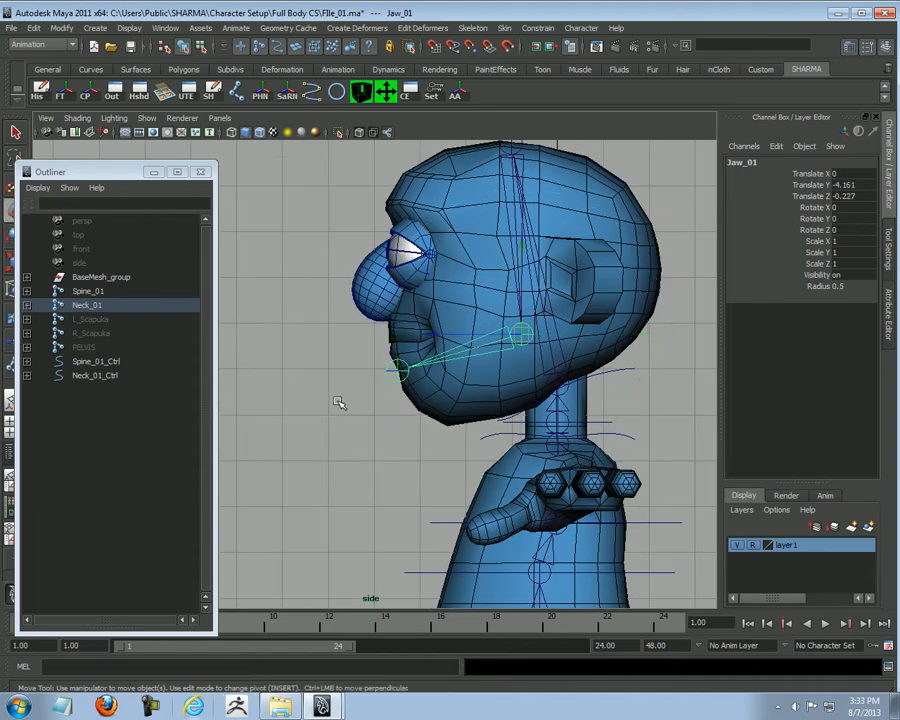
Step: Create a four-arrow control curve in the perspective view at the jaw's end joint and hide the mesh layer
{"action": "left_click", "coordinate": [324, 302]}
{"action": "right_click_drag", "start_coordinate": [520, 402], "coordinate": [405, 410], "text": "alt"}
{"action": "key", "text": "space"}
{"action": "left_click_drag", "start_coordinate": [548, 396], "coordinate": [544, 346]}
{"action": "left_click_drag", "start_coordinate": [410, 323], "coordinate": [285, 332], "text": "alt"}
{"action": "right_click_drag", "start_coordinate": [560, 360], "coordinate": [440, 362], "text": "alt"}
{"action": "left_click", "coordinate": [387, 96]}
{"action": "right_click_drag", "start_coordinate": [588, 448], "coordinate": [466, 468], "text": "alt"}
{"action": "left_click", "coordinate": [737, 545]}
{"action": "left_click_drag", "start_coordinate": [388, 532], "coordinate": [426, 498], "text": "alt"}
{"action": "right_click_drag", "start_coordinate": [426, 498], "coordinate": [531, 377], "text": "alt"}
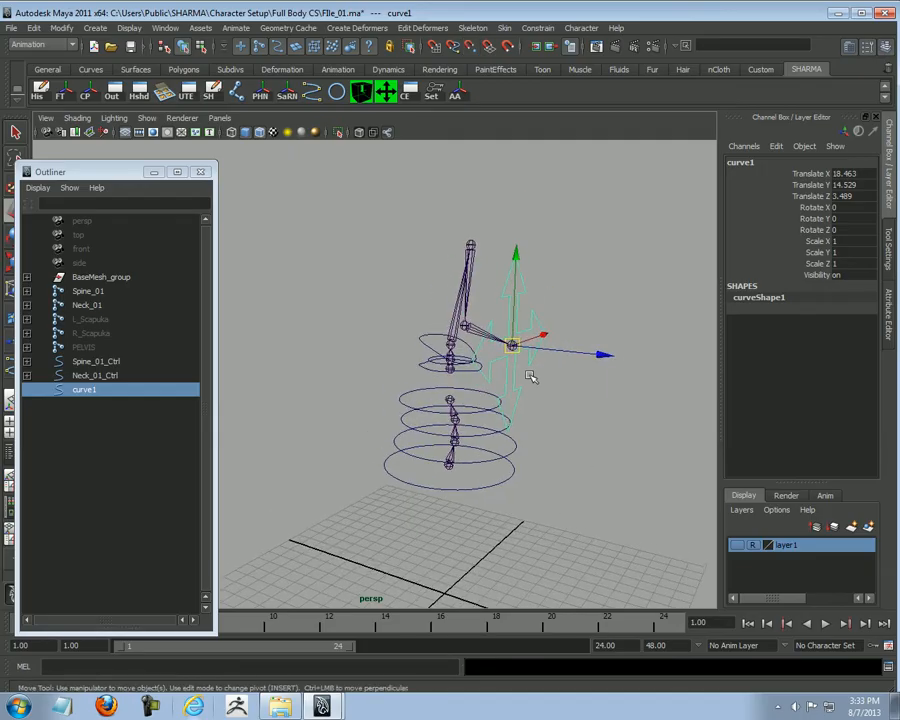
Step: Show the mesh layer again and rotate the jaw's arrow control curve about 29° around X in the side view
{"action": "left_click", "coordinate": [737, 545]}
{"action": "mouse_move", "coordinate": [528, 474]}
{"action": "right_mouse_down", "text": "alt"}
{"action": "mouse_move", "coordinate": [492, 524]}
{"action": "mouse_move", "coordinate": [526, 454]}
{"action": "right_mouse_up", "text": "alt"}
{"action": "left_click_drag", "start_coordinate": [526, 454], "coordinate": [606, 465], "text": "alt"}
{"action": "key", "text": "space"}
{"action": "right_click_drag", "start_coordinate": [613, 448], "coordinate": [596, 462], "text": "alt"}
{"action": "middle_click_drag", "start_coordinate": [596, 462], "coordinate": [595, 450], "text": "alt"}
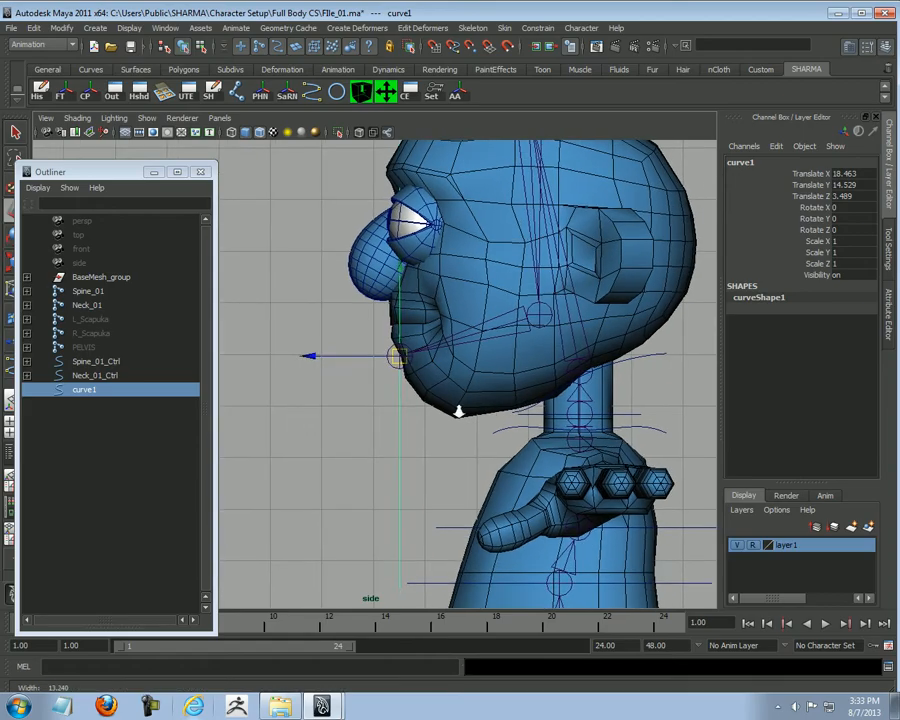
{"action": "right_click_drag", "start_coordinate": [449, 415], "coordinate": [455, 416], "text": "alt"}
{"action": "key", "text": "e"}
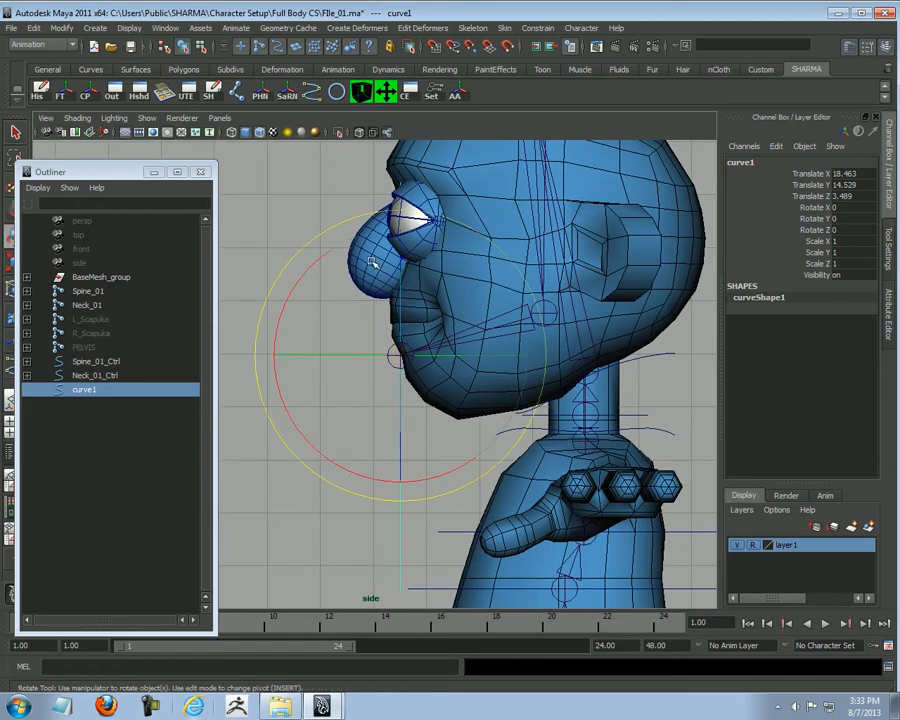
{"action": "left_click_drag", "start_coordinate": [317, 258], "coordinate": [287, 316]}
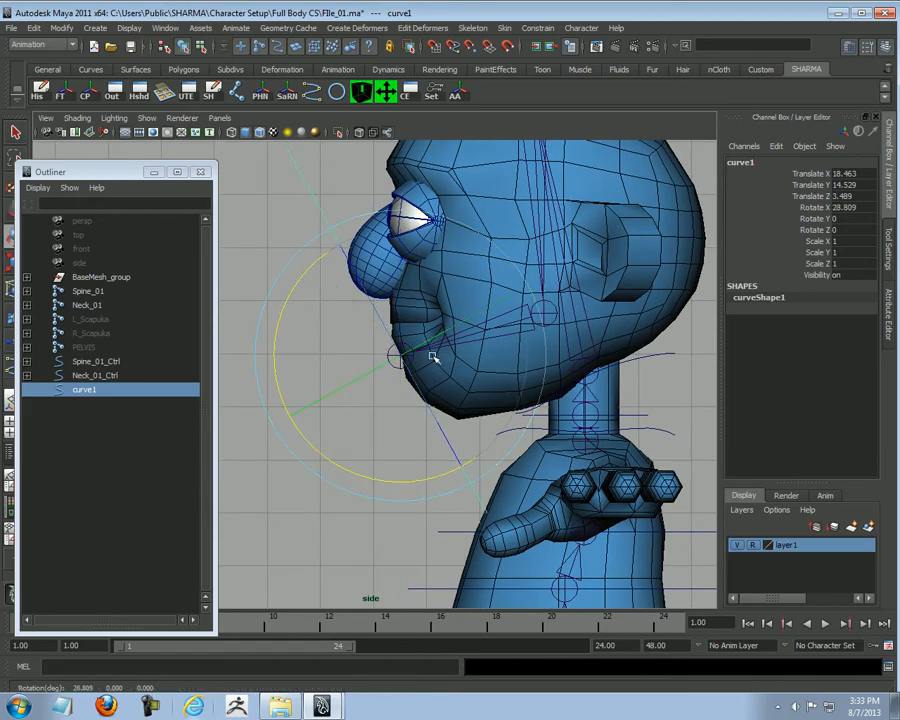
Step: Move the jaw's arrow control curve in front of the chin and scale it uniformly to about 0.228
{"action": "key", "text": "w"}
{"action": "left_click_drag", "start_coordinate": [397, 357], "coordinate": [98, 416]}
{"action": "key", "text": "r"}
{"action": "key", "text": "space"}
{"action": "left_click_drag", "start_coordinate": [300, 430], "coordinate": [510, 420]}
{"action": "scroll", "coordinate": [480, 388], "scroll_direction": "up", "scroll_amount": 3}
{"action": "key", "text": "w"}
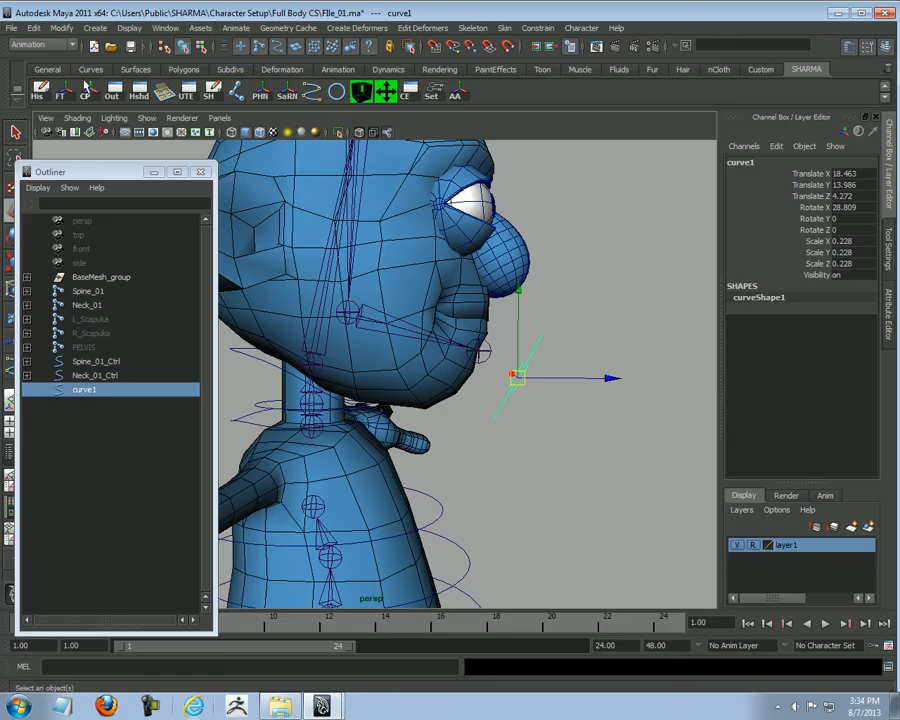
Step: Freeze the jaw control curve's transformations and delete its construction history
{"action": "left_click", "coordinate": [61, 95]}
{"action": "left_click", "coordinate": [38, 95]}
Step: Hide the mesh layer and move the jaw control curve's pivot onto the Jaw_01 joint
{"action": "left_click", "coordinate": [737, 545]}
{"action": "mouse_move", "coordinate": [518, 462]}
{"action": "left_mouse_down", "text": "alt"}
{"action": "mouse_move", "coordinate": [500, 386]}
{"action": "mouse_move", "coordinate": [510, 374]}
{"action": "mouse_move", "coordinate": [365, 318]}
{"action": "left_mouse_up", "text": "alt"}
{"action": "key", "text": "Insert"}
{"action": "key", "text": "Insert"}
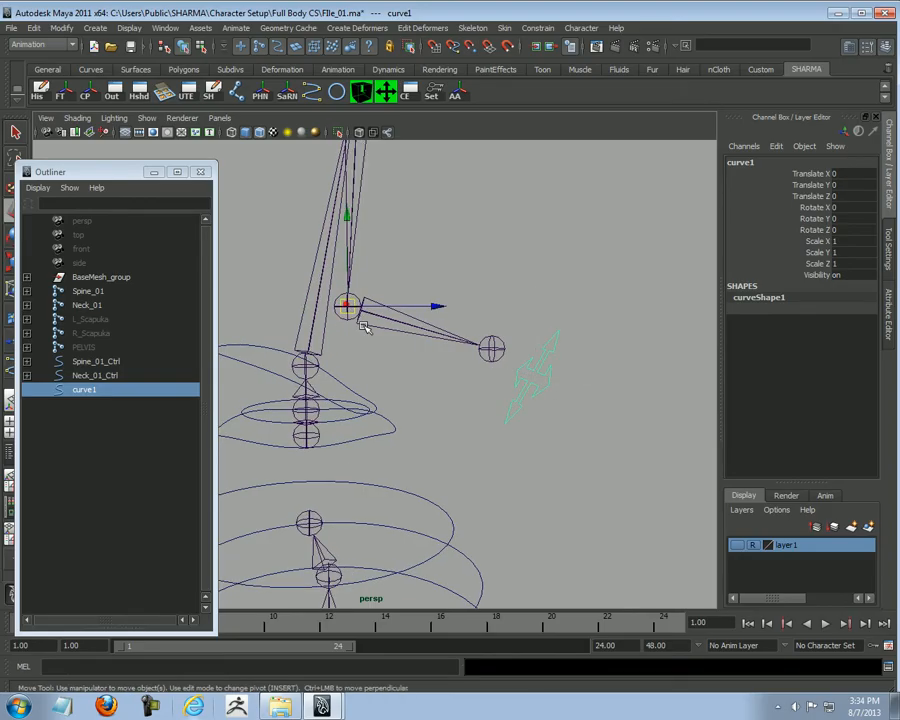
Step: Test-rotate the Jaw_01 joint about 54° around X in the perspective view, and undo the rotation
{"action": "left_click", "coordinate": [390, 337]}
{"action": "key", "text": "e"}
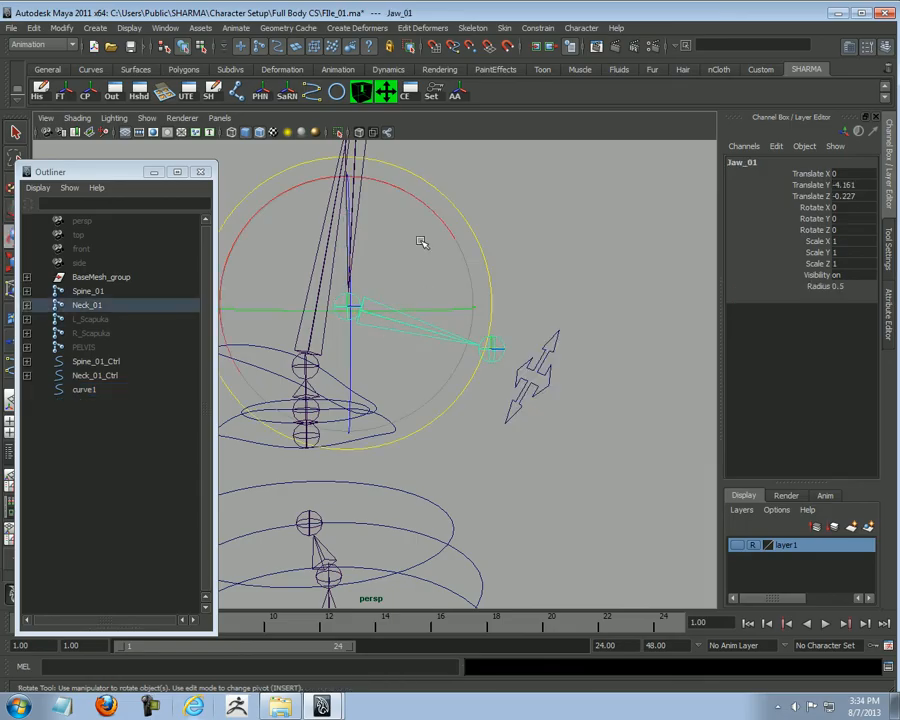
{"action": "left_click_drag", "start_coordinate": [434, 211], "coordinate": [420, 216]}
{"action": "key", "text": "ctrl+z"}
{"action": "key", "text": "w"}
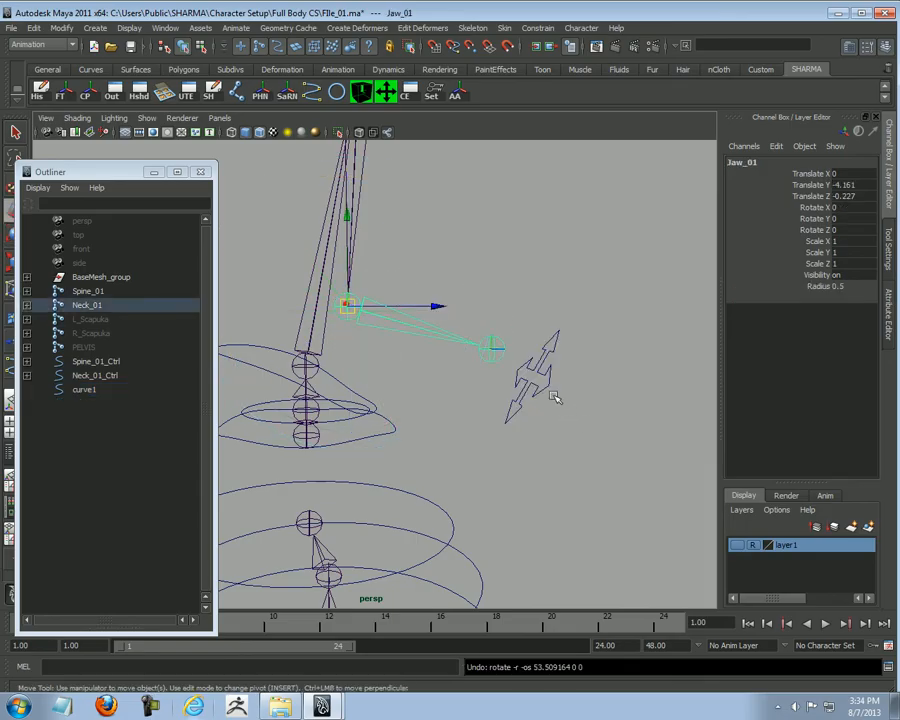
Step: Rename the arrow control curve in front of the jaw as Jaw_Ctrl
{"action": "left_click", "coordinate": [565, 408]}
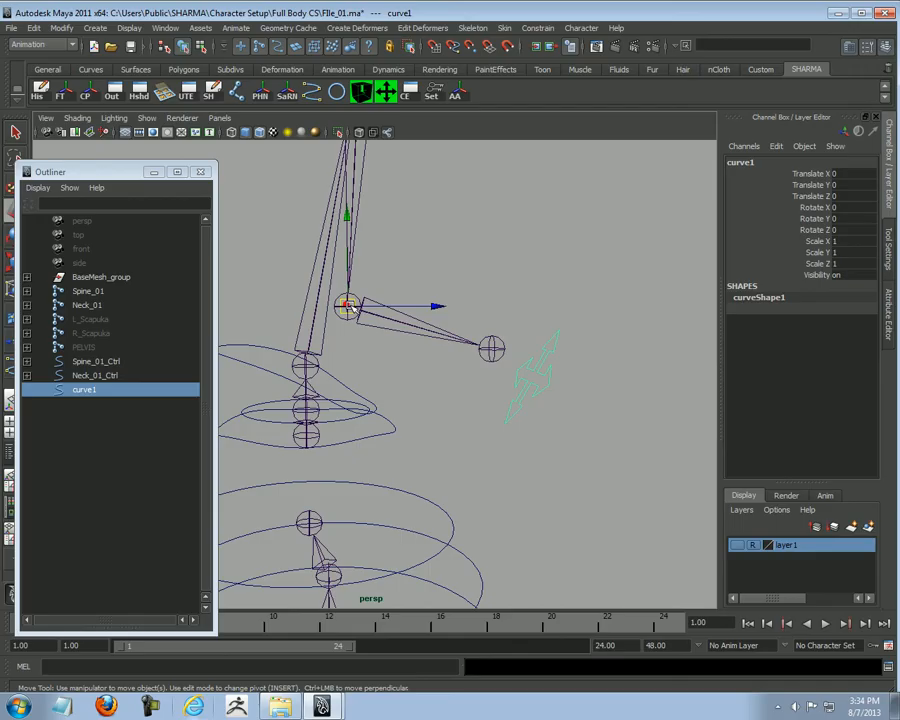
{"action": "left_click_drag", "start_coordinate": [349, 307], "coordinate": [577, 446], "text": "alt"}
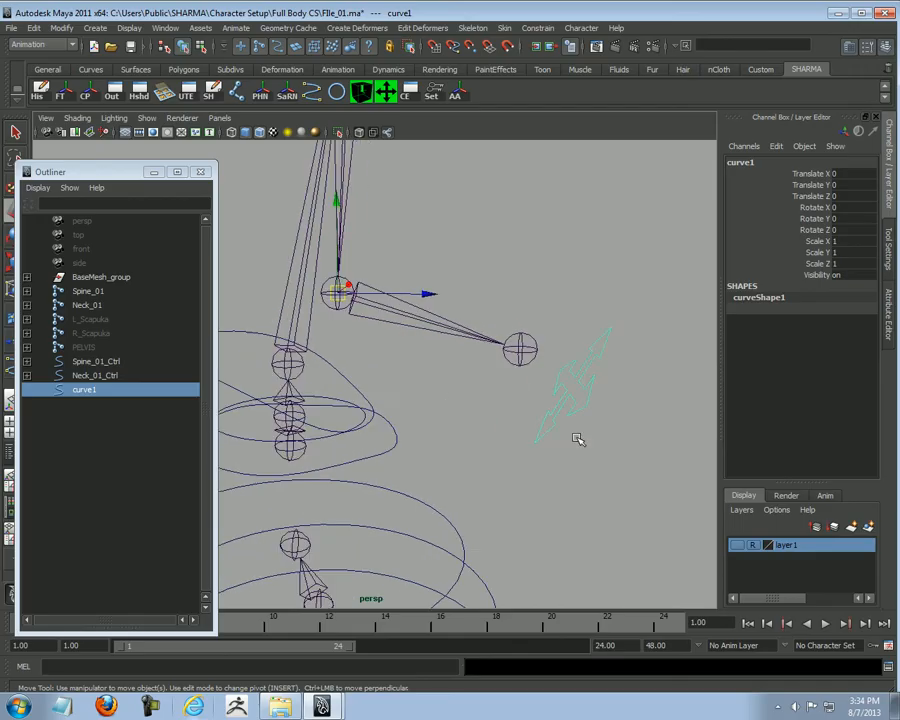
{"action": "left_click", "coordinate": [438, 314], "text": "shift"}
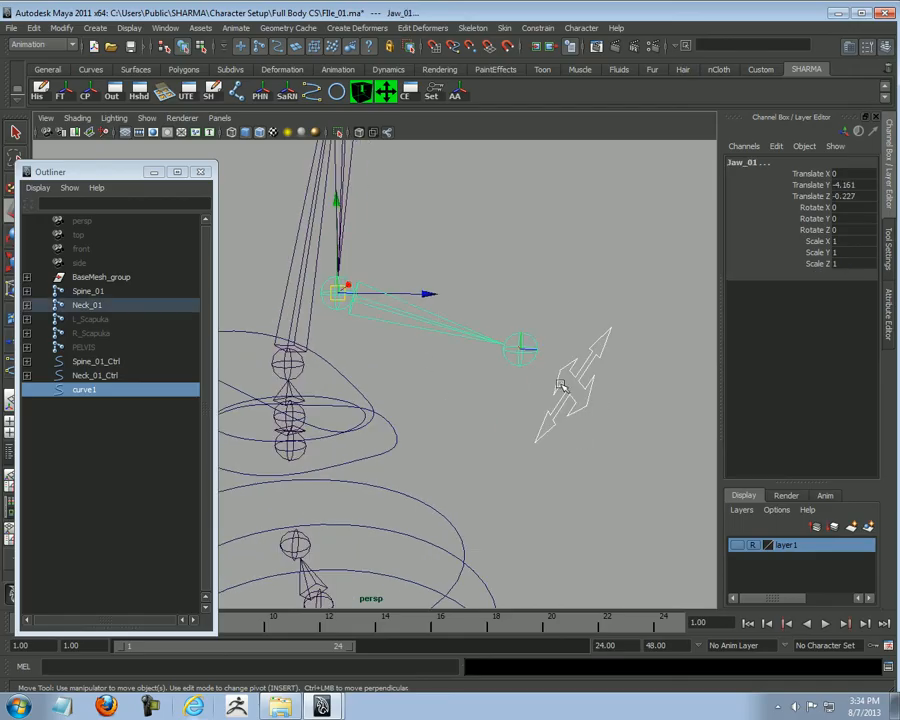
{"action": "left_click", "coordinate": [575, 412]}
{"action": "double_click", "coordinate": [748, 163]}
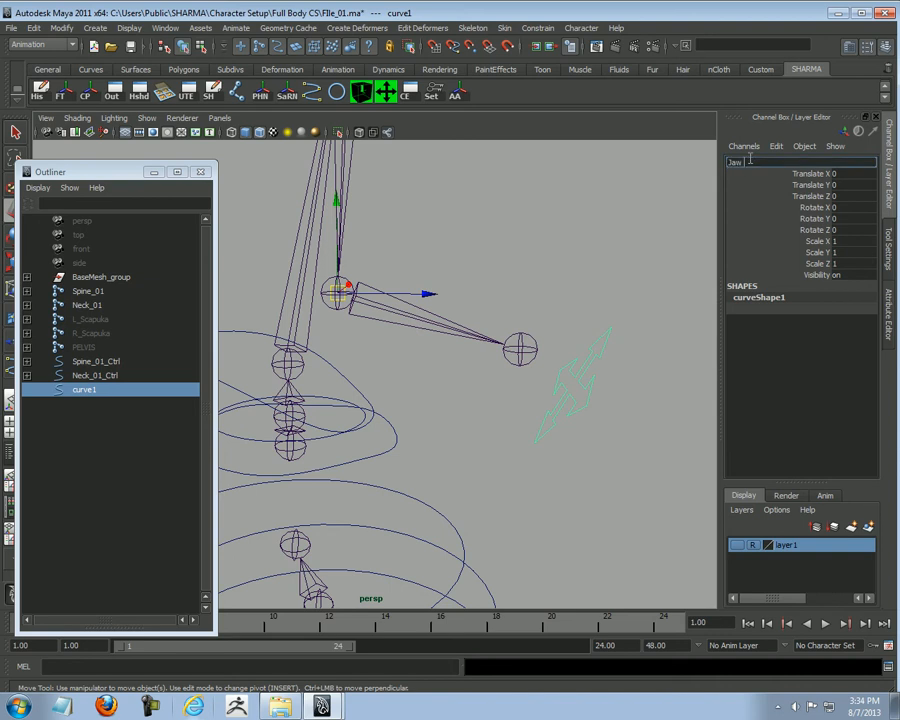
{"action": "key", "text": "Return"}
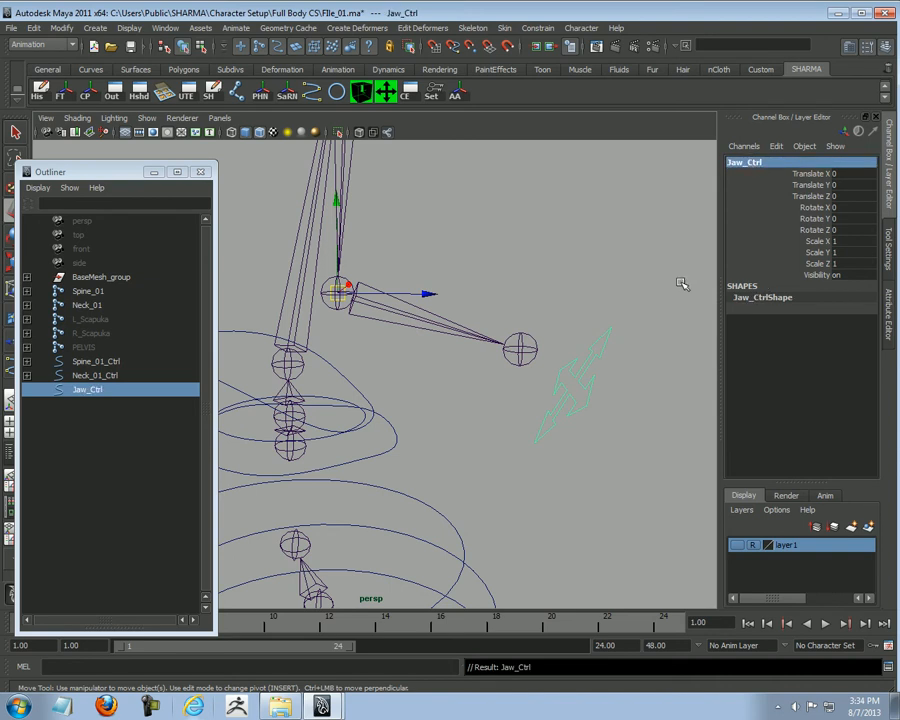
Step: Orient-constrain the Jaw_01 joint to the Jaw_Ctrl curve
{"action": "right_click_drag", "start_coordinate": [622, 346], "coordinate": [631, 350], "text": "alt"}
{"action": "left_click", "coordinate": [556, 390]}
{"action": "left_click", "coordinate": [591, 406]}
{"action": "right_click_drag", "start_coordinate": [474, 331], "coordinate": [497, 341], "text": "alt"}
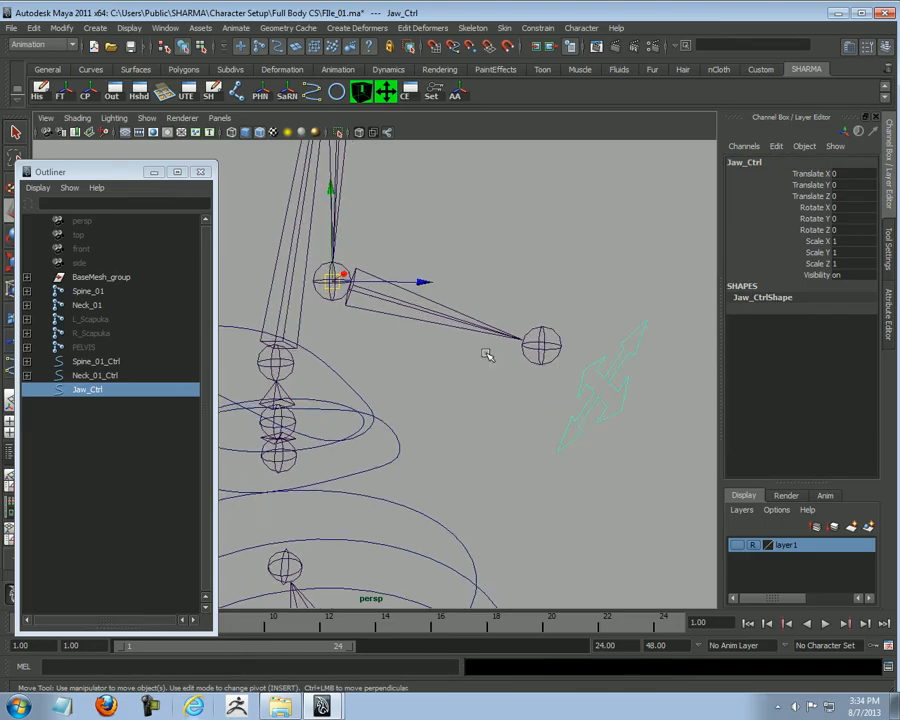
{"action": "left_click", "coordinate": [450, 319]}
{"action": "left_click", "coordinate": [537, 28]}
{"action": "left_click", "coordinate": [560, 78]}
{"action": "left_click", "coordinate": [578, 262]}
{"action": "right_click_drag", "start_coordinate": [578, 262], "coordinate": [679, 516], "text": "alt"}
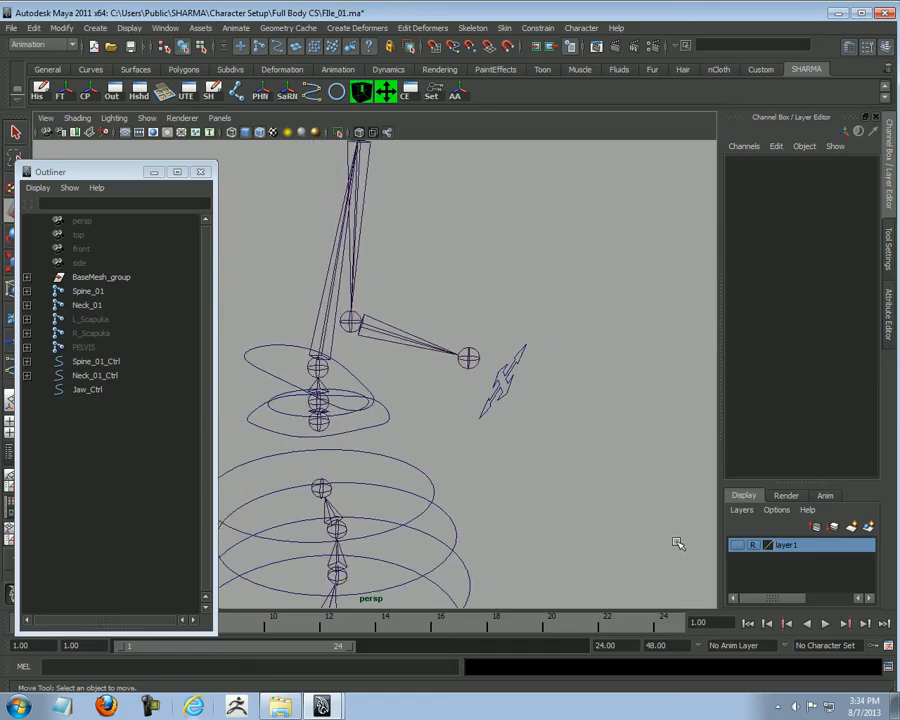
Step: Show the mesh layer, test-rotate Jaw_Ctrl about 36° around X, and undo the rotation
{"action": "left_click", "coordinate": [737, 545]}
{"action": "right_click_drag", "start_coordinate": [580, 482], "coordinate": [518, 400], "text": "alt"}
{"action": "left_click", "coordinate": [489, 377]}
{"action": "key", "text": "e"}
{"action": "left_click_drag", "start_coordinate": [431, 233], "coordinate": [483, 240]}
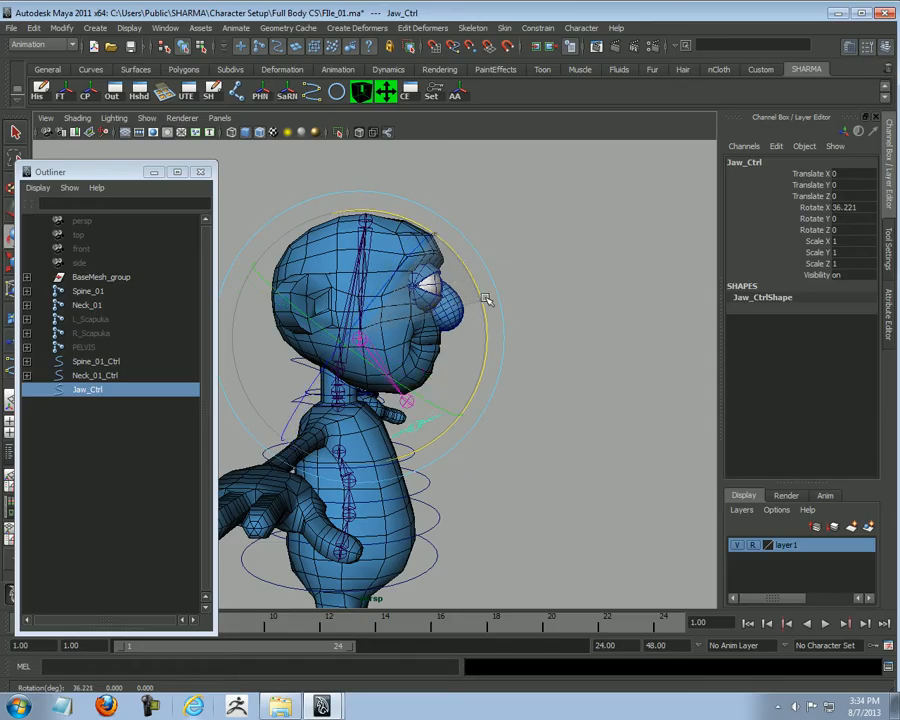
{"action": "key", "text": "ctrl+z"}
{"action": "key", "text": "w"}
{"action": "left_click_drag", "start_coordinate": [552, 382], "coordinate": [548, 429], "text": "alt"}
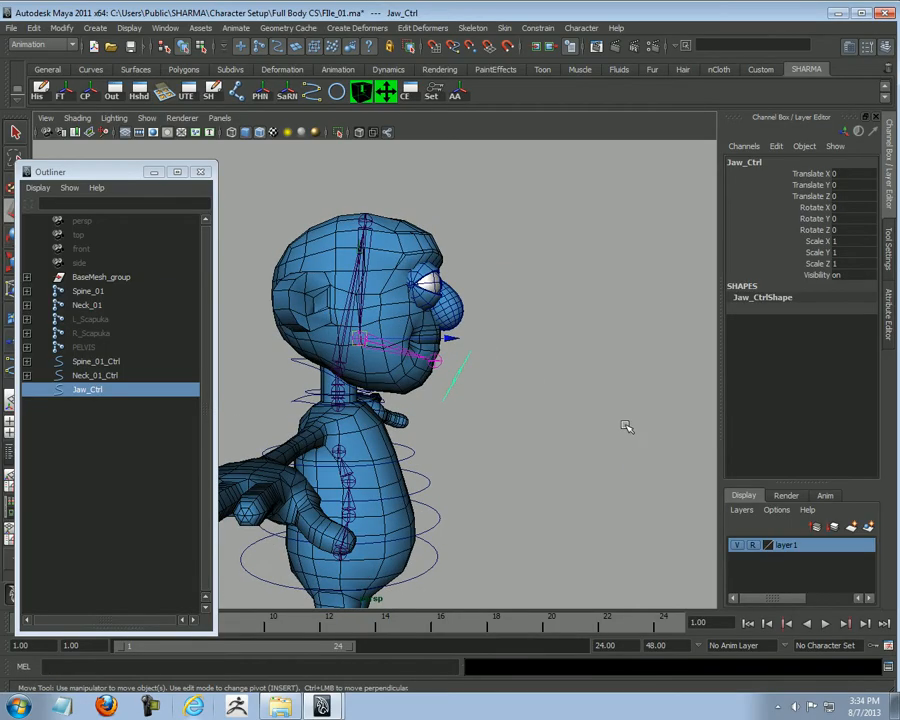
Step: Test-rotate Neck_01_Ctrl to check whether Jaw_Ctrl follows the neck, and undo the rotation
{"action": "left_click", "coordinate": [617, 391]}
{"action": "left_click_drag", "start_coordinate": [605, 402], "coordinate": [406, 410], "text": "alt"}
{"action": "right_click_drag", "start_coordinate": [406, 410], "coordinate": [483, 461], "text": "alt"}
{"action": "left_click_drag", "start_coordinate": [483, 461], "coordinate": [454, 451], "text": "alt"}
{"action": "middle_click_drag", "start_coordinate": [246, 418], "coordinate": [353, 347], "text": "alt"}
{"action": "left_click", "coordinate": [352, 354]}
{"action": "left_click_drag", "start_coordinate": [560, 450], "coordinate": [518, 462], "text": "alt"}
{"action": "left_click", "coordinate": [345, 410]}
{"action": "left_click_drag", "start_coordinate": [345, 410], "coordinate": [498, 436], "text": "alt"}
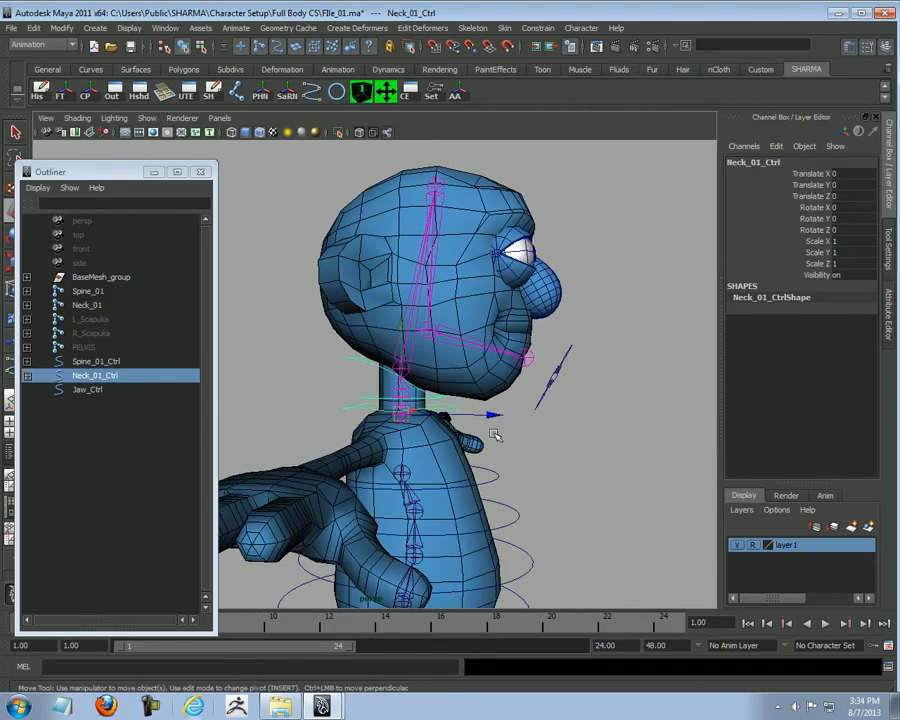
{"action": "key", "text": "e"}
{"action": "left_click_drag", "start_coordinate": [383, 313], "coordinate": [511, 421]}
{"action": "key", "text": "ctrl+z"}
{"action": "left_click_drag", "start_coordinate": [568, 382], "coordinate": [466, 402], "text": "alt"}
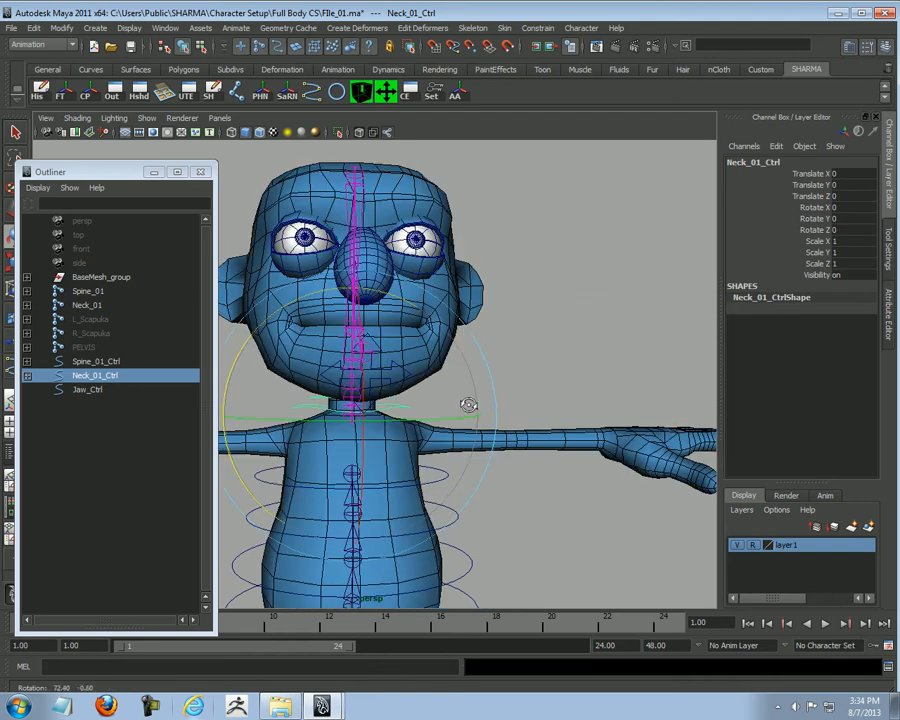
{"action": "left_click_drag", "start_coordinate": [307, 311], "coordinate": [617, 425], "text": "alt"}
{"action": "key", "text": "w"}
Step: Parent Jaw_Ctrl under the Neck_03_Ctrl curve
{"action": "left_click", "coordinate": [560, 397]}
{"action": "left_click_drag", "start_coordinate": [560, 397], "coordinate": [303, 381], "text": "alt"}
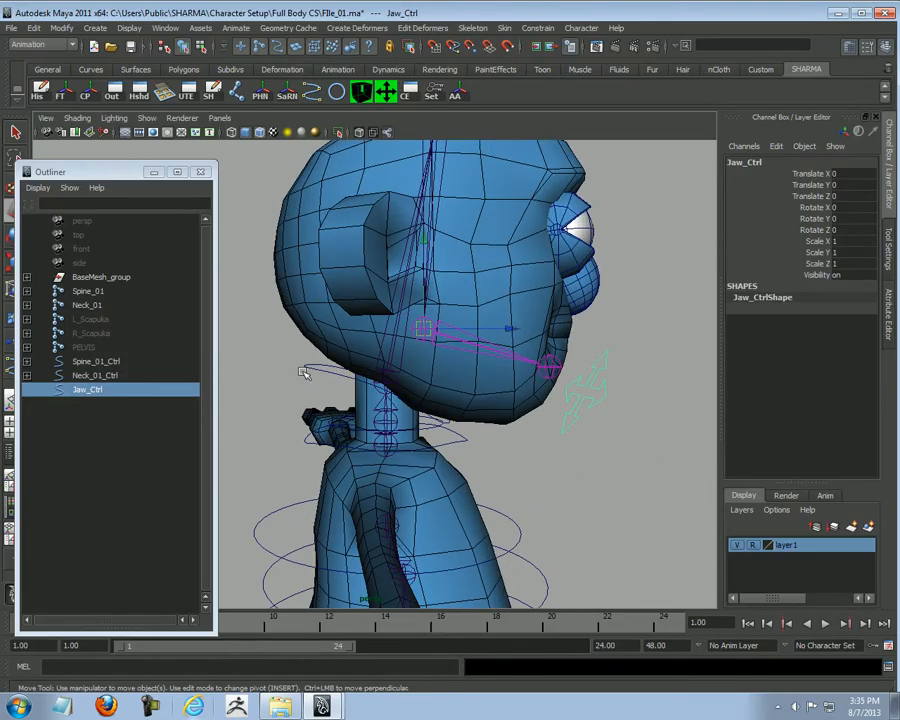
{"action": "left_click", "coordinate": [304, 380]}
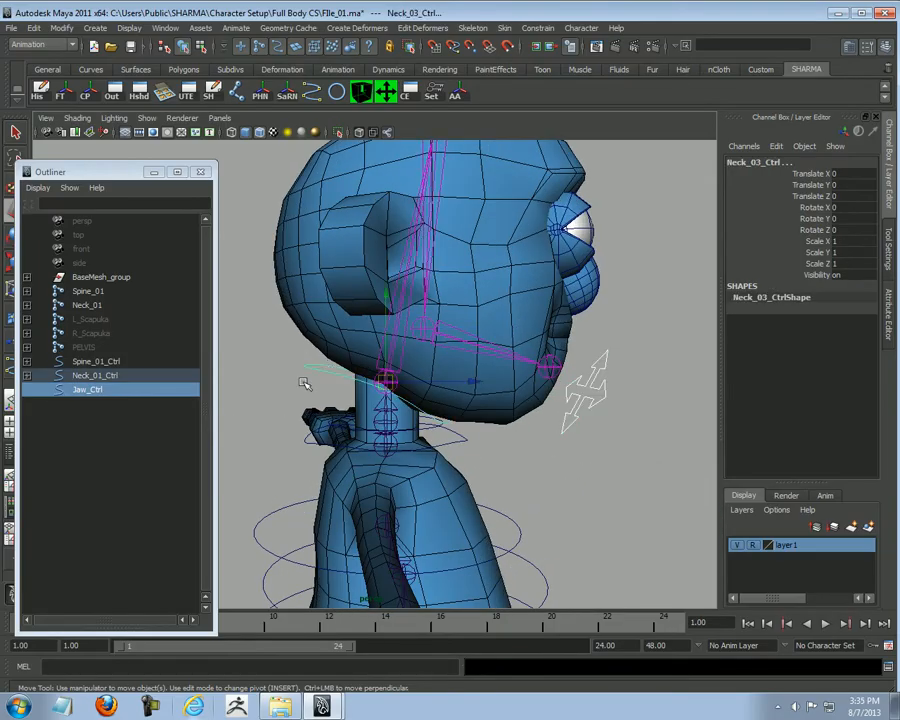
{"action": "key", "text": "p"}
Step: Test-rotate Neck_01_Ctrl about -44° around X to check the jaw control's parenting, and undo the rotation
{"action": "left_click_drag", "start_coordinate": [300, 380], "coordinate": [307, 417], "text": "alt"}
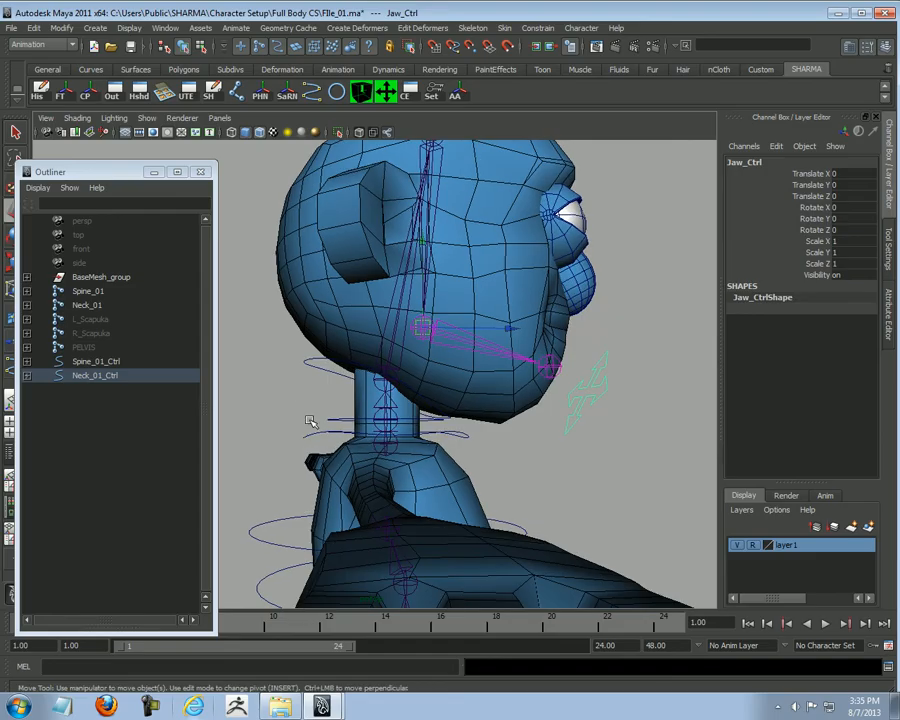
{"action": "left_click", "coordinate": [309, 434]}
{"action": "right_click_drag", "start_coordinate": [472, 400], "coordinate": [393, 383], "text": "alt"}
{"action": "left_click_drag", "start_coordinate": [393, 383], "coordinate": [478, 400], "text": "alt"}
{"action": "key", "text": "e"}
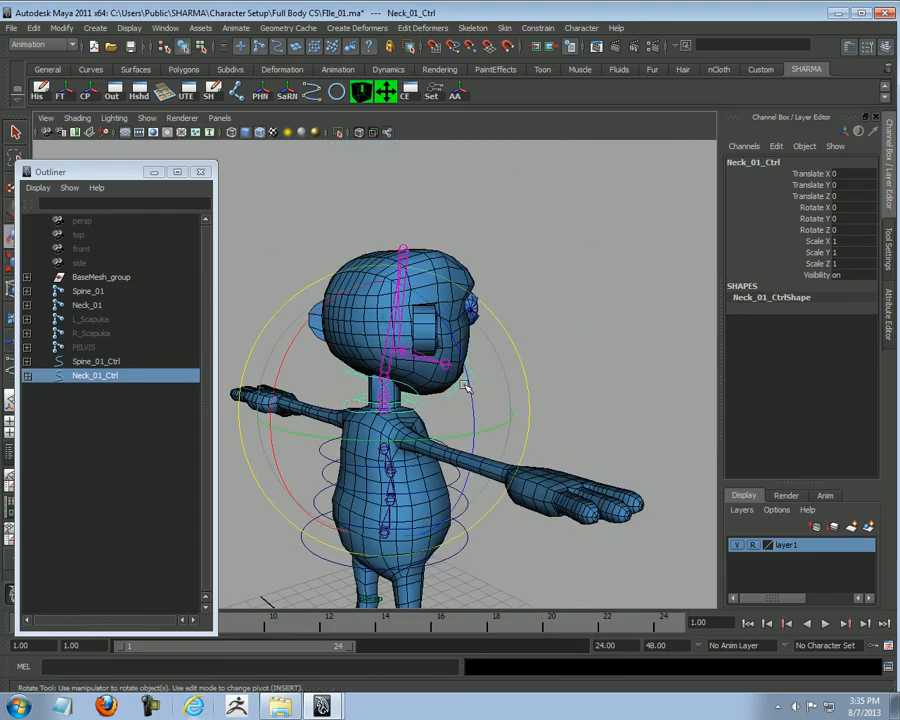
{"action": "left_click_drag", "start_coordinate": [337, 297], "coordinate": [251, 374]}
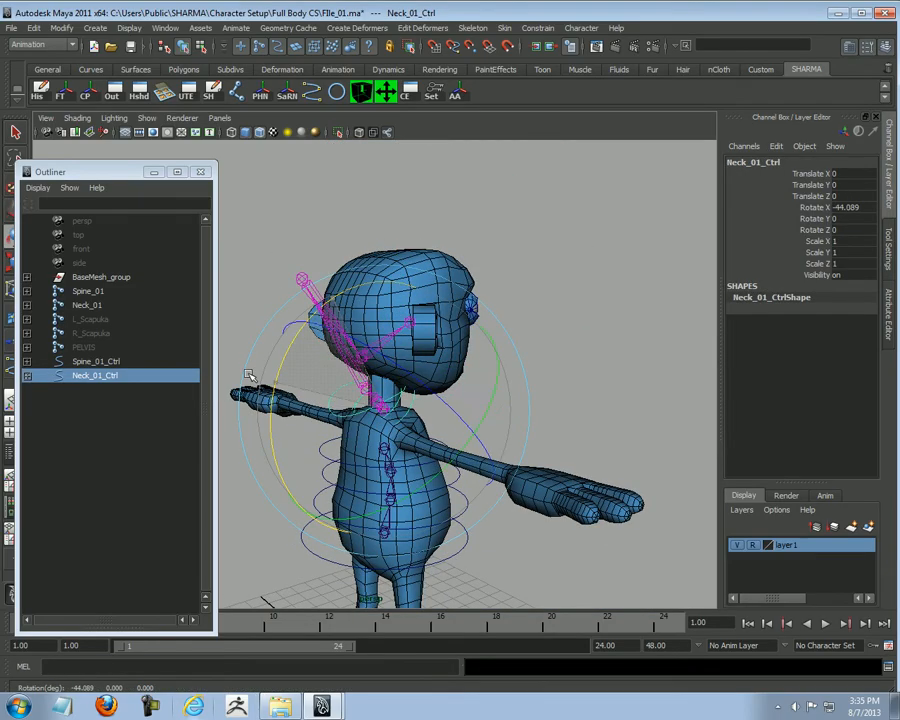
{"action": "key", "text": "ctrl+z"}
{"action": "left_click_drag", "start_coordinate": [450, 338], "coordinate": [631, 404], "text": "alt"}
{"action": "key", "text": "ctrl+z"}
{"action": "left_click", "coordinate": [591, 446]}
Step: Save the scene as FIle_02.ma in the Full Body CS folder
{"action": "left_click", "coordinate": [12, 28]}
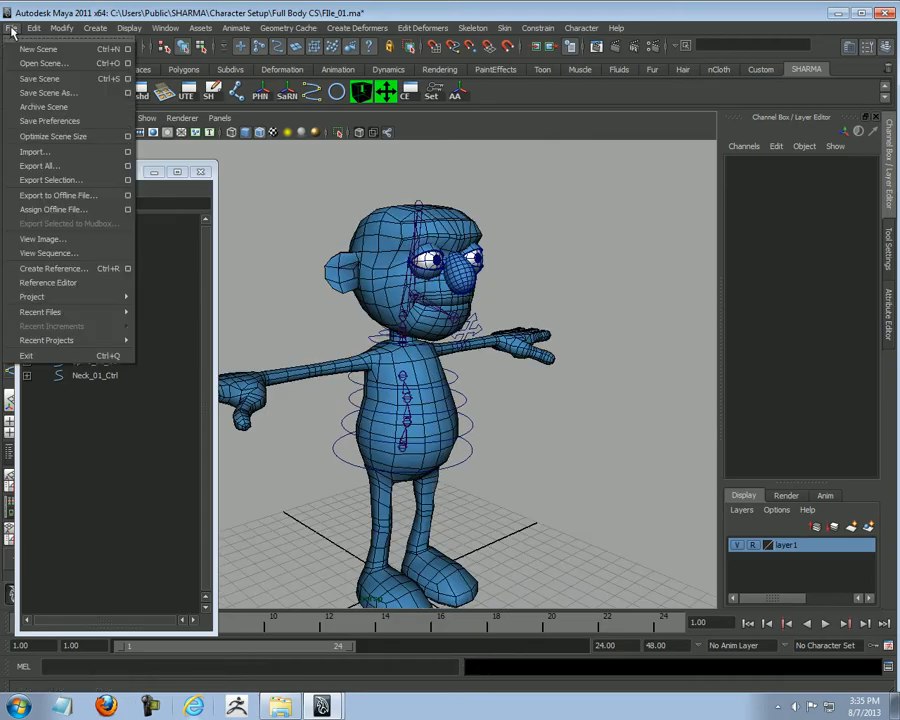
{"action": "left_click", "coordinate": [38, 90]}
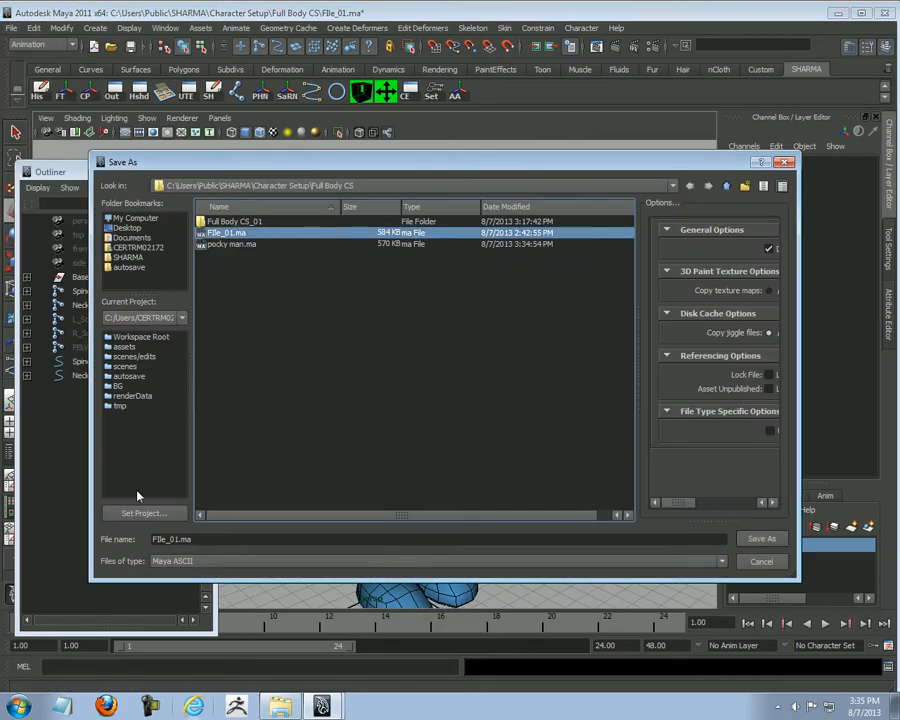
{"action": "left_click", "coordinate": [174, 540]}
{"action": "key", "text": "BackSpace"}
{"action": "type", "text": "2"}
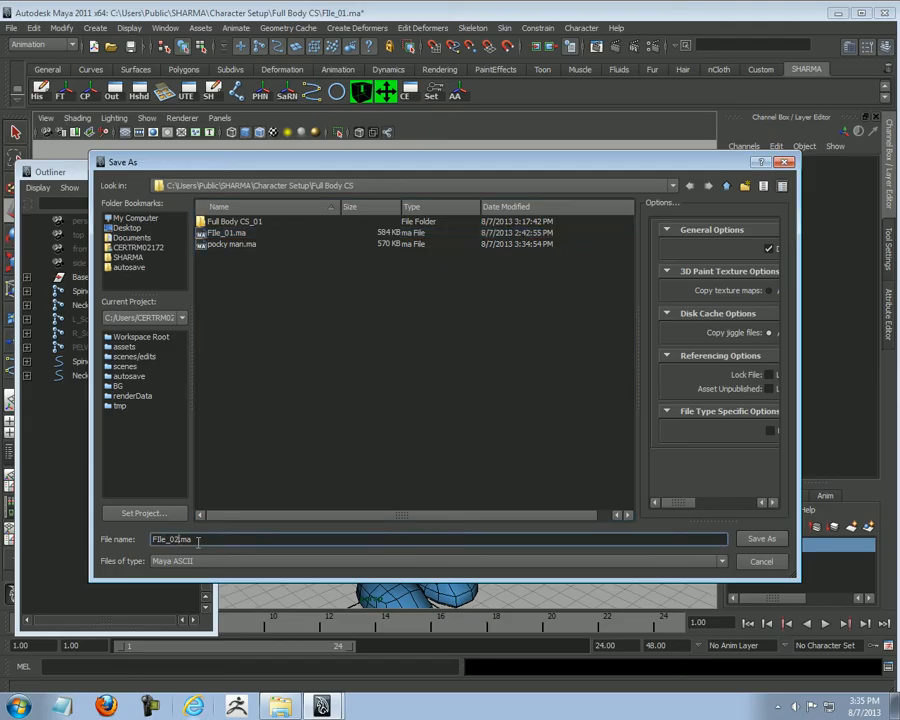
{"action": "key", "text": "Return"}
Step: Review the spine, neck and jaw controls from several angles around the character
{"action": "left_click_drag", "start_coordinate": [254, 386], "coordinate": [463, 460], "text": "alt"}
{"action": "key", "text": "w"}
{"action": "left_click", "coordinate": [463, 460]}
{"action": "left_click_drag", "start_coordinate": [528, 472], "coordinate": [496, 474], "text": "alt"}
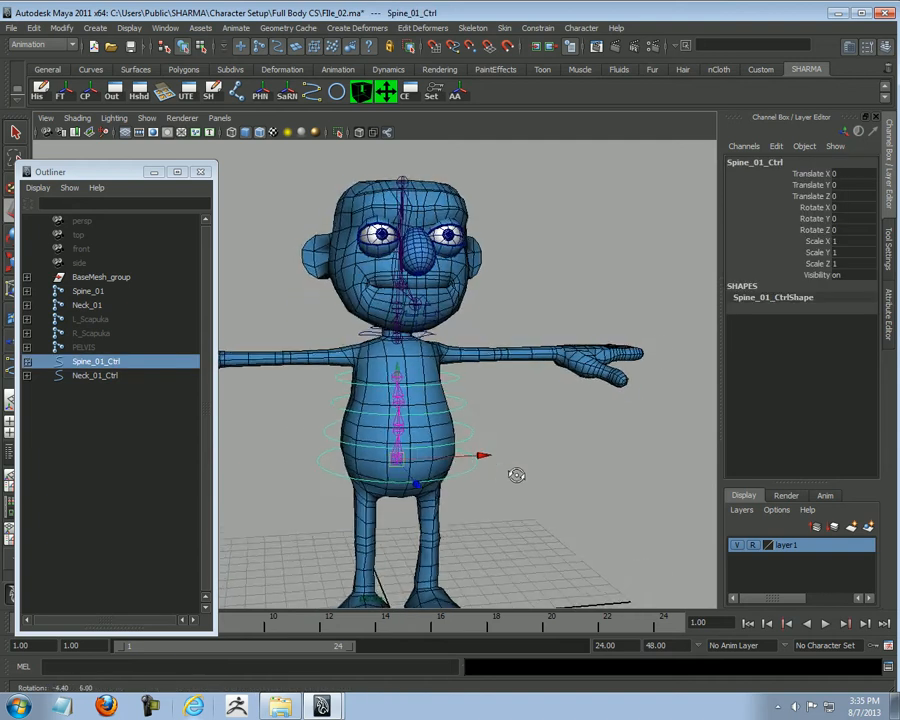
{"action": "right_click_drag", "start_coordinate": [496, 474], "coordinate": [562, 470], "text": "alt"}
{"action": "left_click_drag", "start_coordinate": [562, 470], "coordinate": [545, 300], "text": "alt"}
{"action": "left_click", "coordinate": [362, 326]}
{"action": "left_click", "coordinate": [548, 272]}
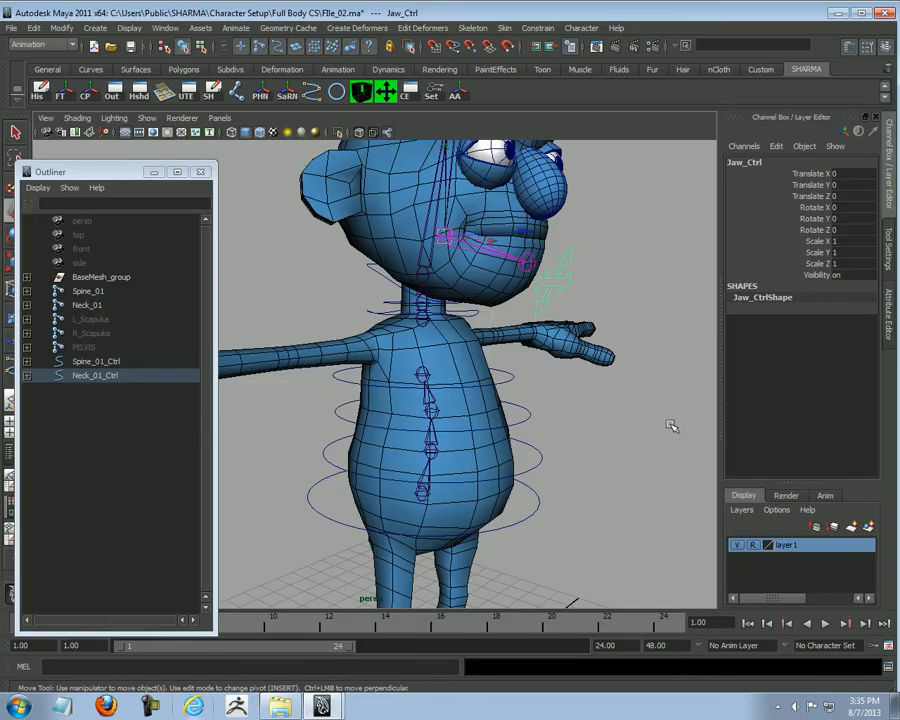
{"action": "left_click", "coordinate": [652, 391]}
{"action": "left_click_drag", "start_coordinate": [646, 290], "coordinate": [403, 443], "text": "alt"}
{"action": "right_click_drag", "start_coordinate": [403, 443], "coordinate": [484, 457], "text": "alt"}
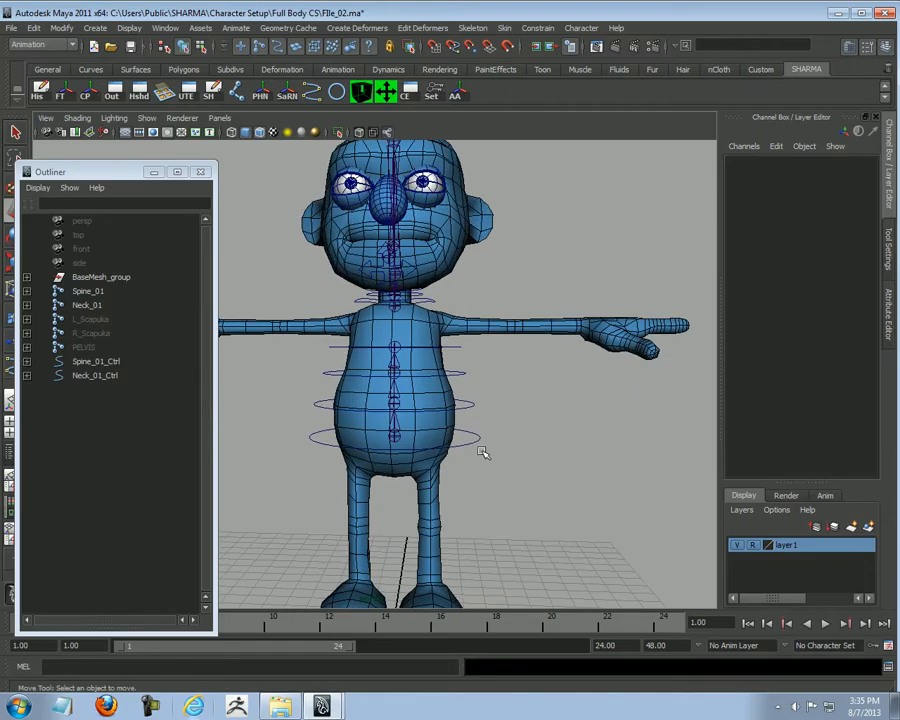
{"action": "left_click_drag", "start_coordinate": [480, 443], "coordinate": [488, 449]}
{"action": "right_click_drag", "start_coordinate": [536, 472], "coordinate": [500, 480], "text": "alt"}
{"action": "left_click", "coordinate": [500, 480]}
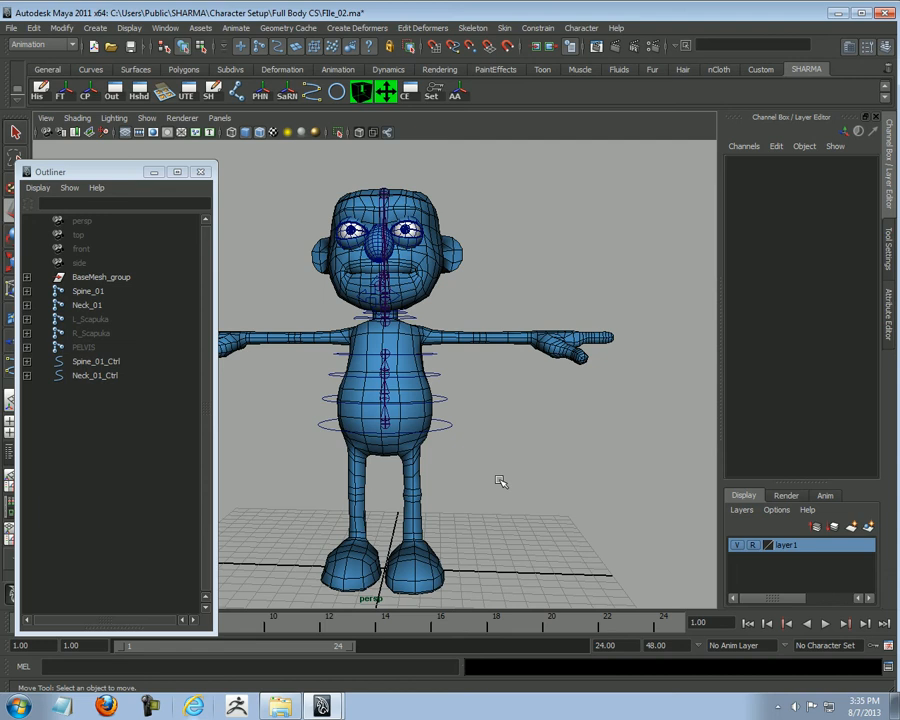
{"action": "right_click_drag", "start_coordinate": [509, 444], "coordinate": [556, 458], "text": "alt"}
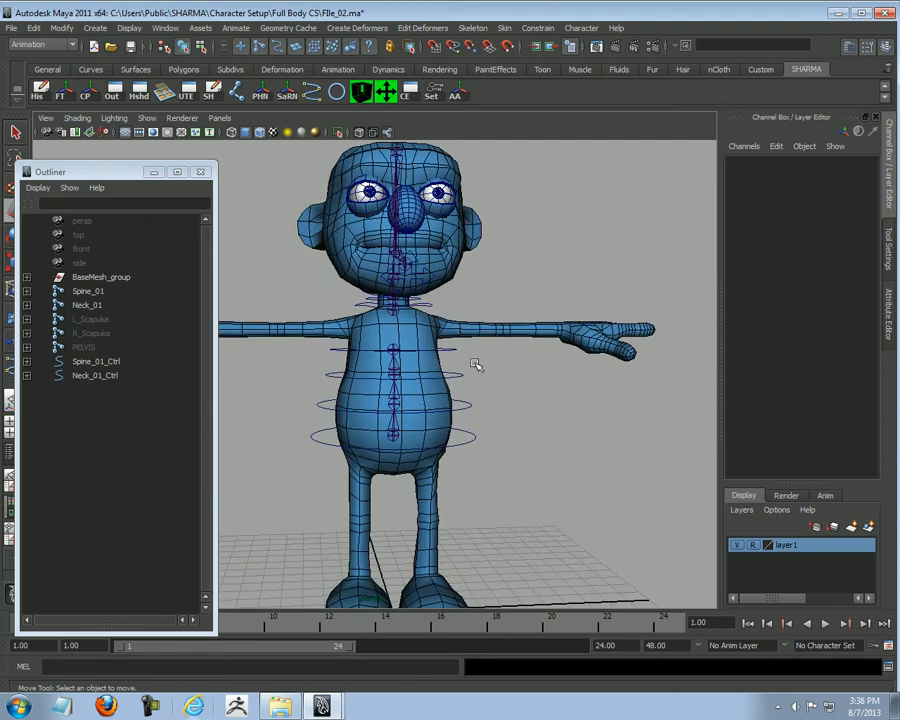
Step: Turn off the visibility of Spine_01, Neck_01, Spine_01_Ctrl and Neck_01_Ctrl together
{"action": "left_click", "coordinate": [92, 291]}
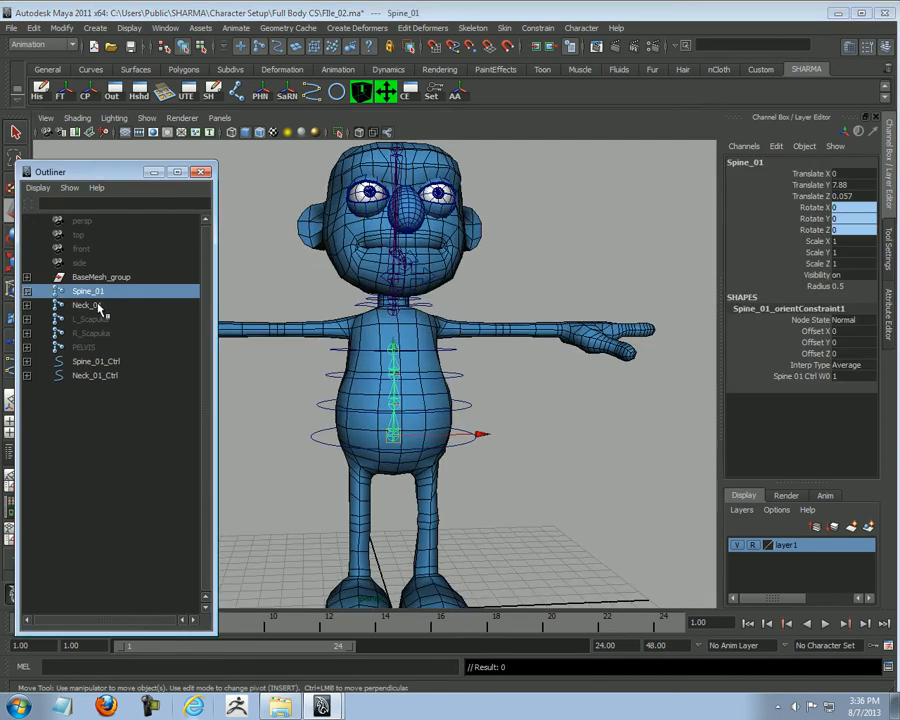
{"action": "left_click", "coordinate": [88, 305], "text": "ctrl"}
{"action": "right_click_drag", "start_coordinate": [520, 362], "coordinate": [484, 381], "text": "alt"}
{"action": "left_click", "coordinate": [60, 362], "text": "ctrl"}
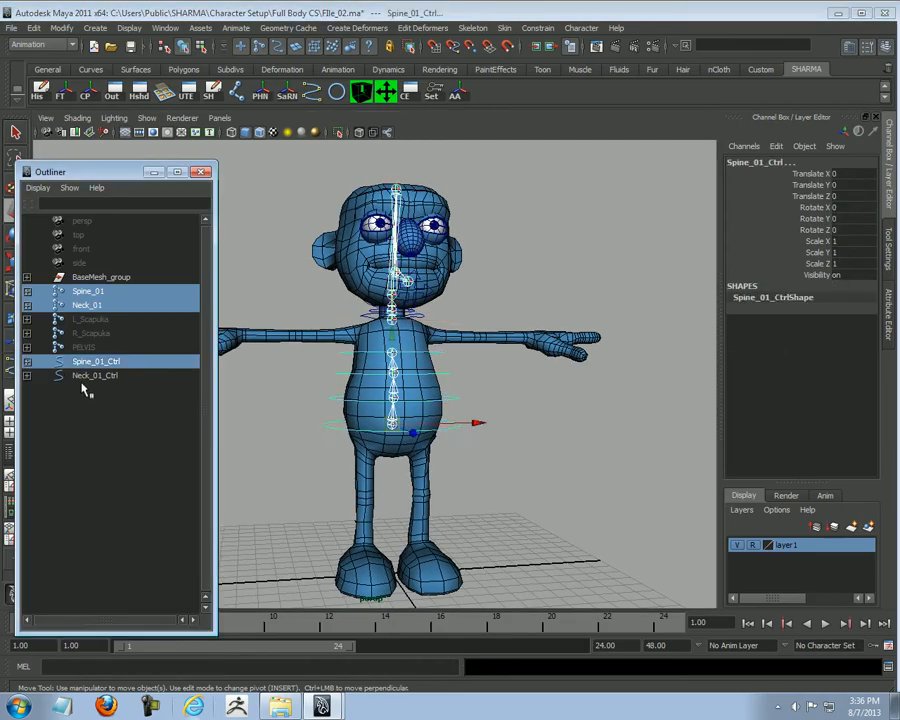
{"action": "left_click", "coordinate": [84, 377], "text": "ctrl"}
{"action": "scroll", "coordinate": [570, 406], "scroll_direction": "down", "scroll_amount": 3}
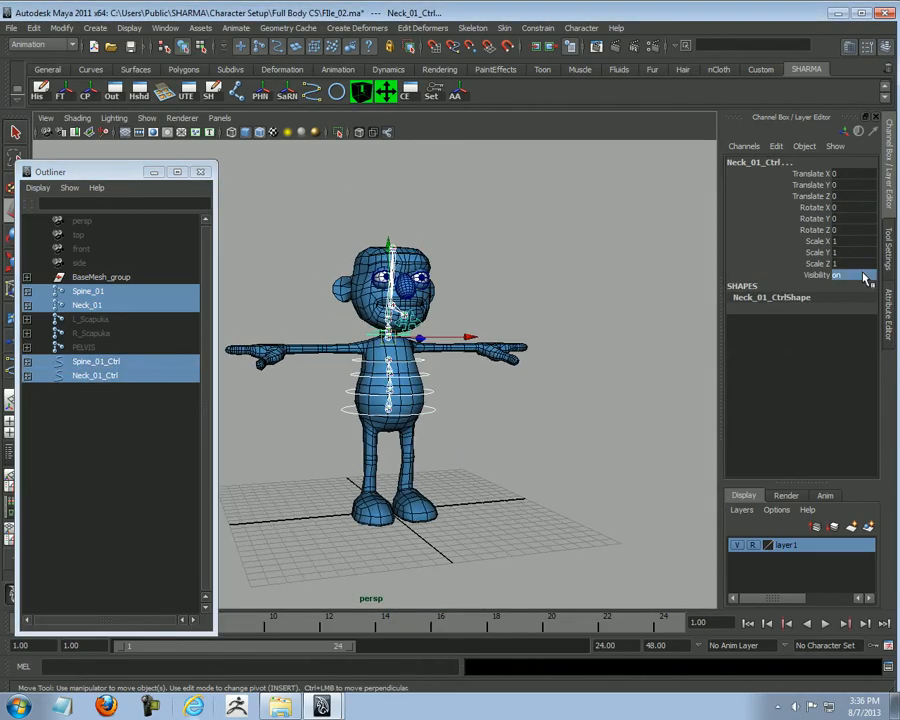
{"action": "left_click", "coordinate": [566, 436]}
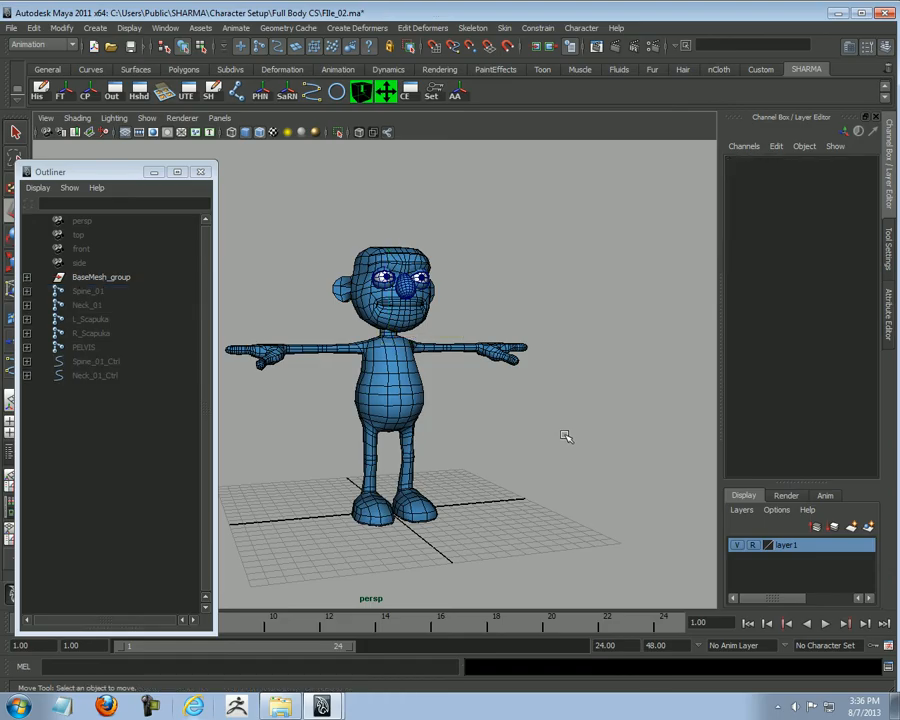
Step: Turn on the visibility of the L_Scapuka and R_Scapuka arm joint chains
{"action": "left_click_drag", "start_coordinate": [90, 319], "coordinate": [112, 334]}
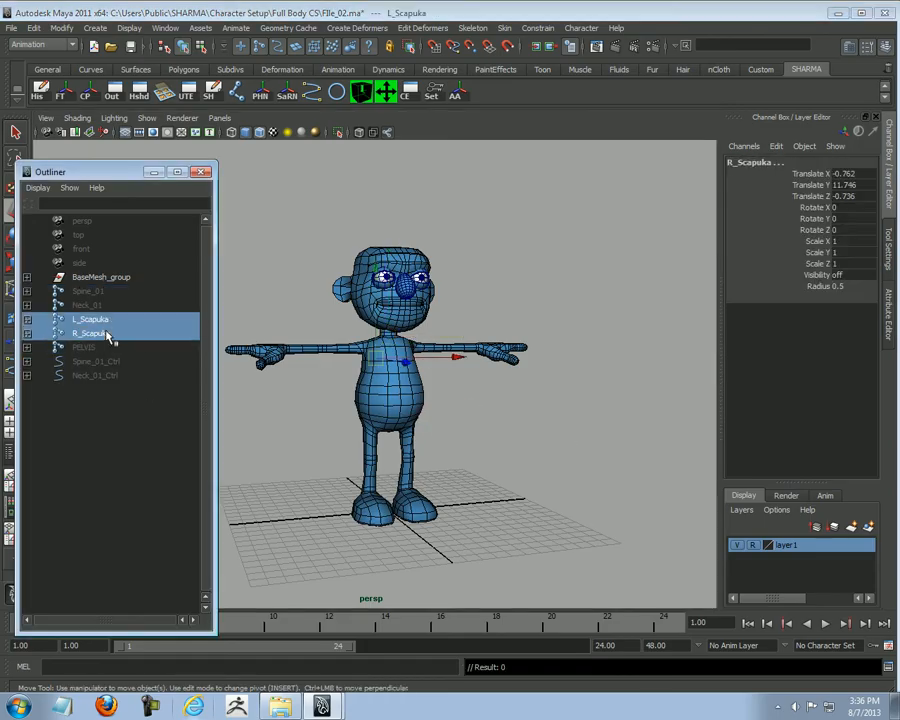
{"action": "left_click", "coordinate": [846, 276]}
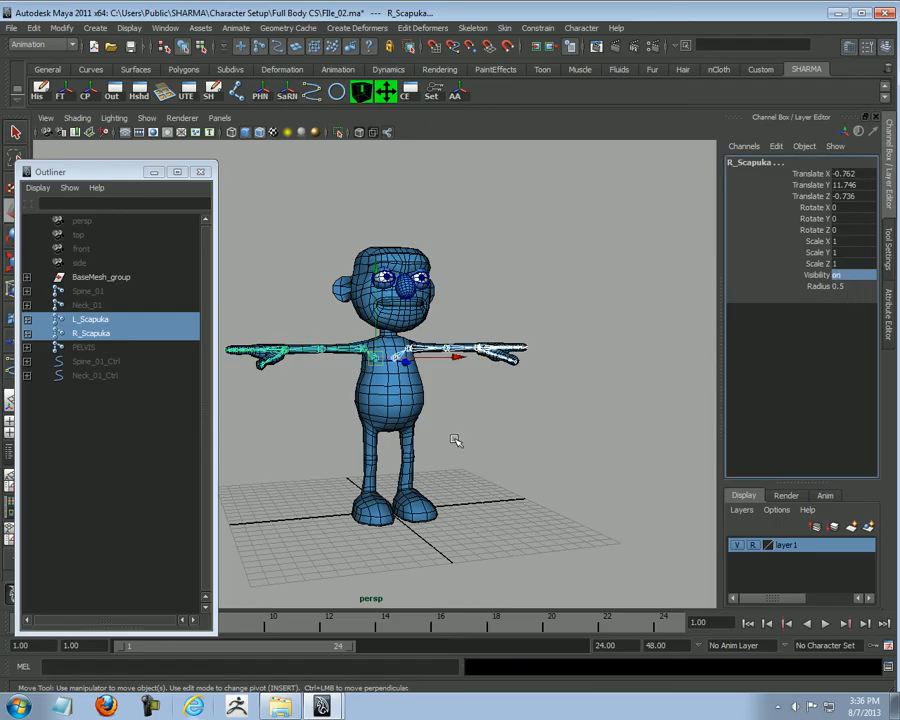
{"action": "left_click", "coordinate": [518, 422]}
{"action": "mouse_move", "coordinate": [518, 422]}
{"action": "right_mouse_down", "text": "alt"}
{"action": "mouse_move", "coordinate": [604, 440]}
{"action": "mouse_move", "coordinate": [522, 440]}
{"action": "right_mouse_up", "text": "alt"}
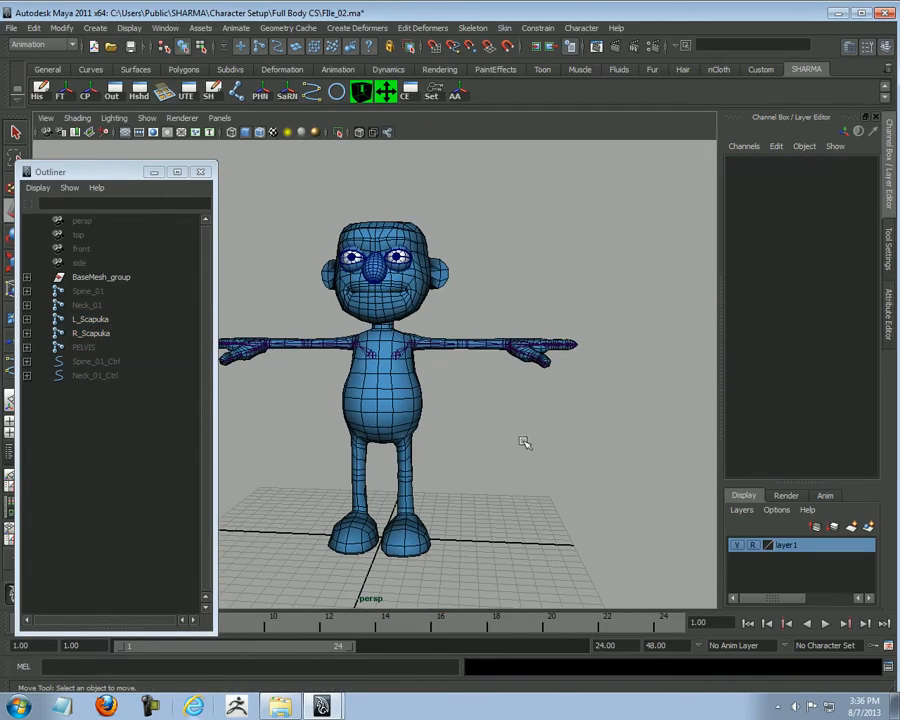
Step: Examine the L_Scapuka and R_Scapuka arm joint chains on the character from several angles
{"action": "left_click", "coordinate": [90, 320]}
{"action": "left_click", "coordinate": [100, 336]}
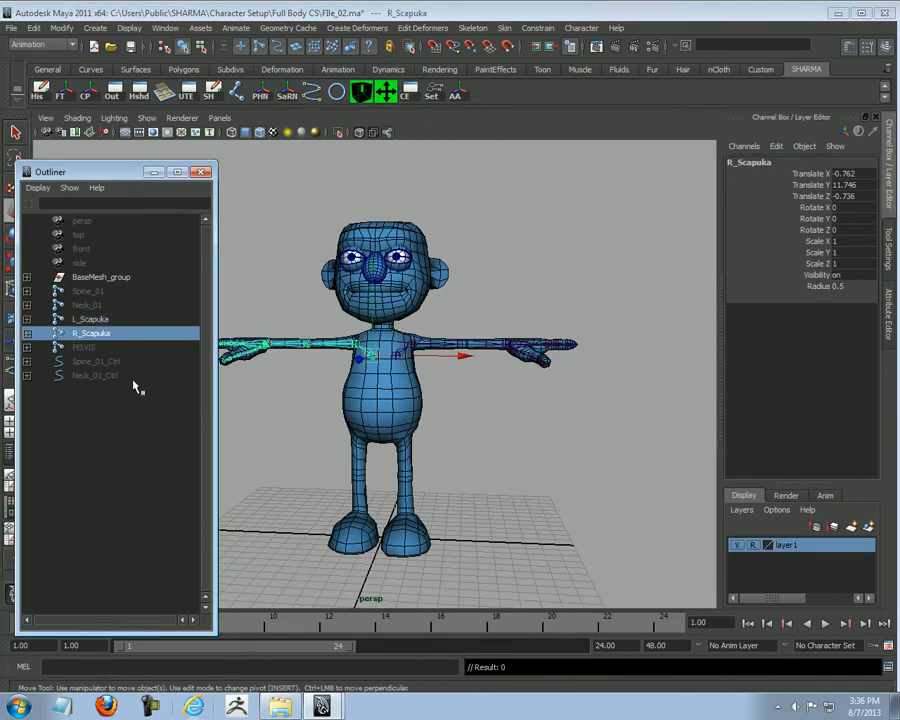
{"action": "right_click_drag", "start_coordinate": [446, 412], "coordinate": [378, 410], "text": "alt"}
{"action": "left_click_drag", "start_coordinate": [360, 408], "coordinate": [370, 440], "text": "alt"}
{"action": "right_click_drag", "start_coordinate": [400, 440], "coordinate": [480, 436], "text": "alt"}
{"action": "left_click", "coordinate": [538, 440]}
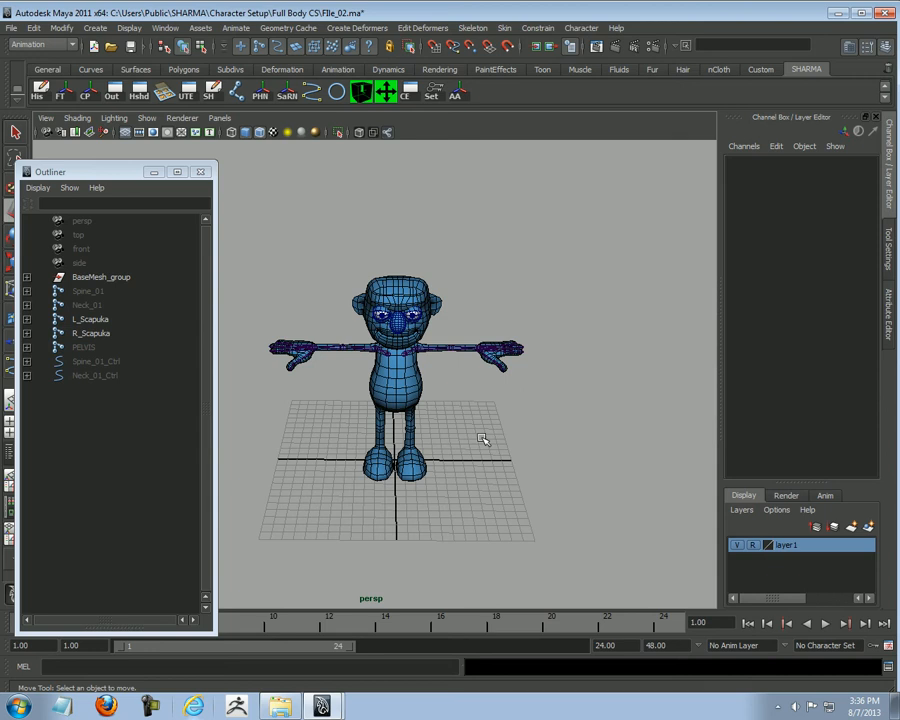
{"action": "scroll", "coordinate": [494, 428], "scroll_direction": "up", "scroll_amount": 5}
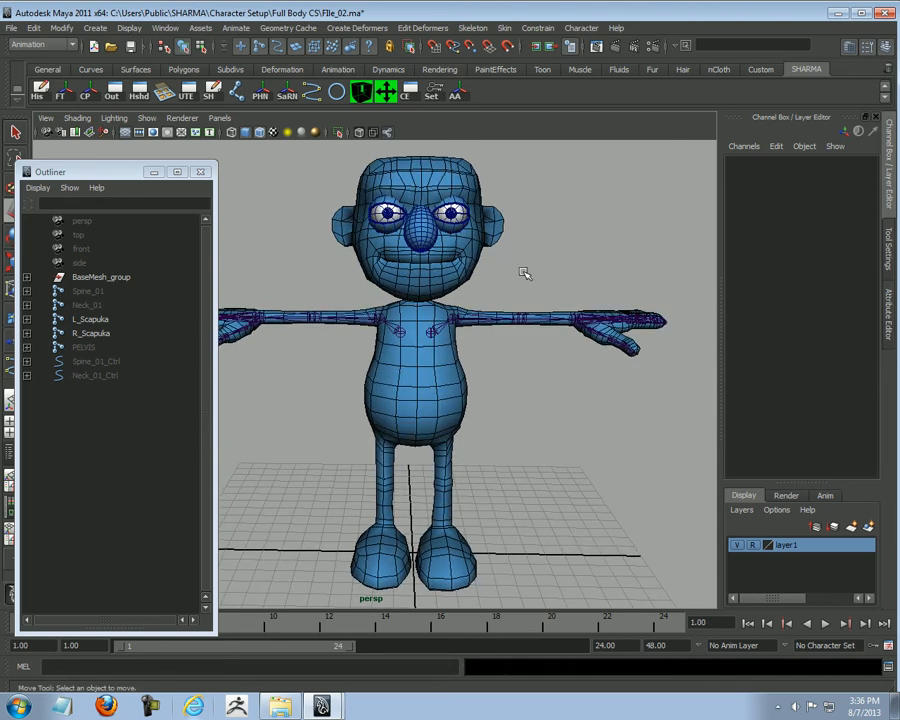
{"action": "left_click_drag", "start_coordinate": [527, 293], "coordinate": [514, 337], "text": "alt"}
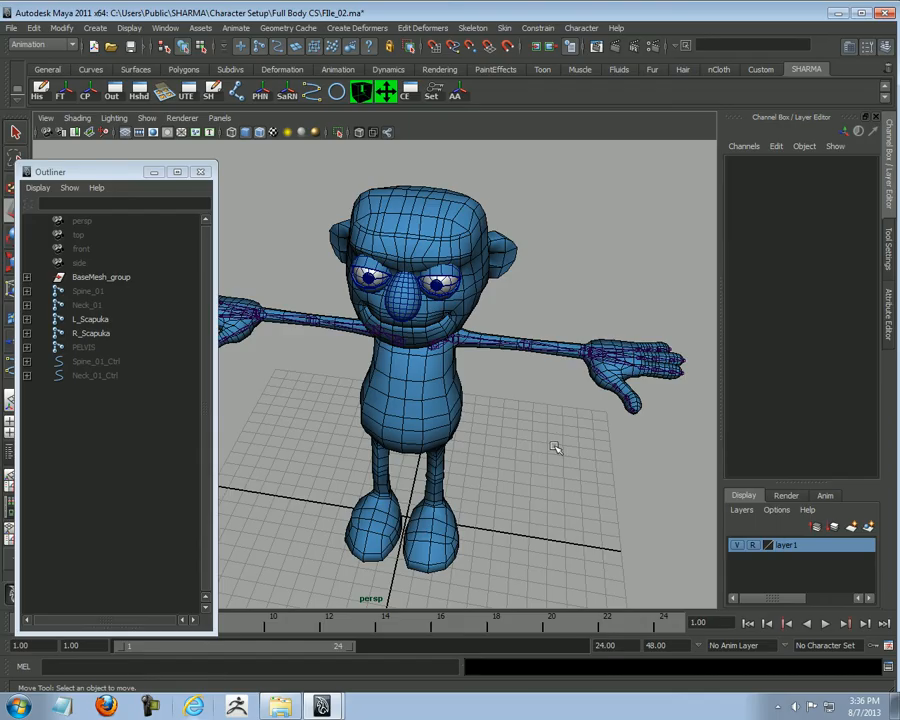
{"action": "left_click_drag", "start_coordinate": [544, 444], "coordinate": [466, 392], "text": "alt"}
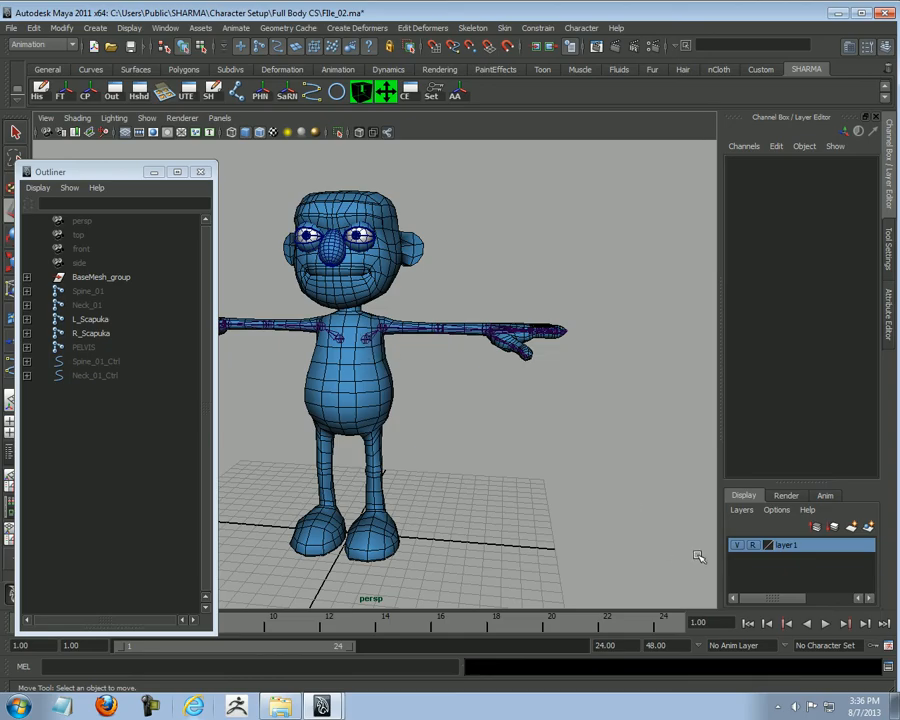
Step: Hide layer1 to work with the arm joint chains without the character mesh
{"action": "left_click", "coordinate": [738, 546]}
{"action": "left_click_drag", "start_coordinate": [514, 493], "coordinate": [480, 484], "text": "alt"}
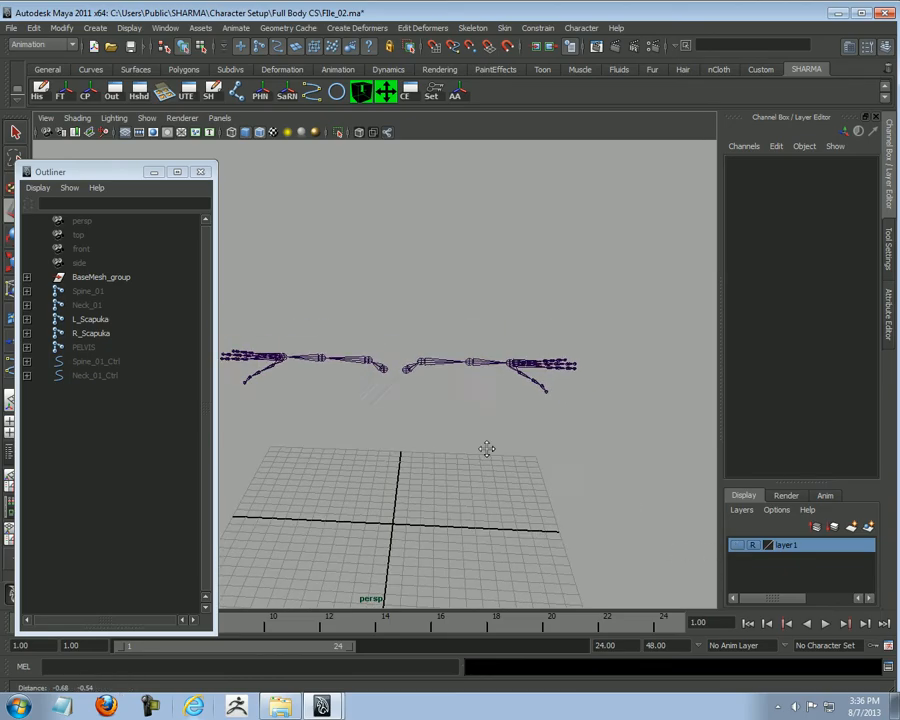
{"action": "middle_click_drag", "start_coordinate": [338, 258], "coordinate": [362, 220], "text": "alt"}
Step: Group the L_Scapuka joint chain and name the group L_Hand_group
{"action": "left_click", "coordinate": [100, 319]}
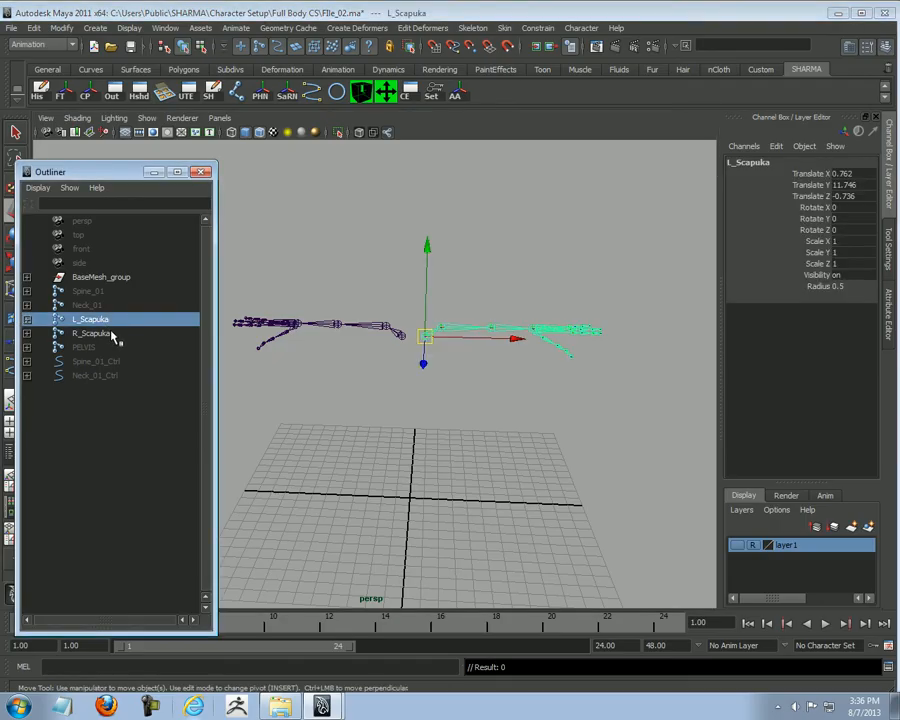
{"action": "left_click_drag", "start_coordinate": [390, 368], "coordinate": [395, 373], "text": "alt"}
{"action": "right_click_drag", "start_coordinate": [395, 373], "coordinate": [458, 390], "text": "alt"}
{"action": "key", "text": "ctrl+g"}
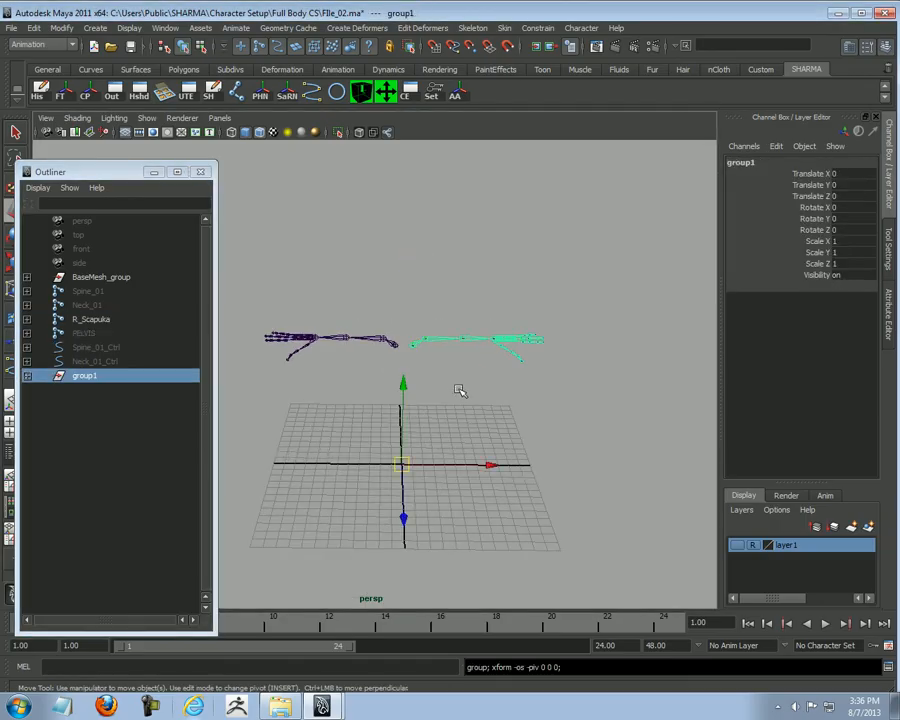
{"action": "double_click", "coordinate": [92, 376]}
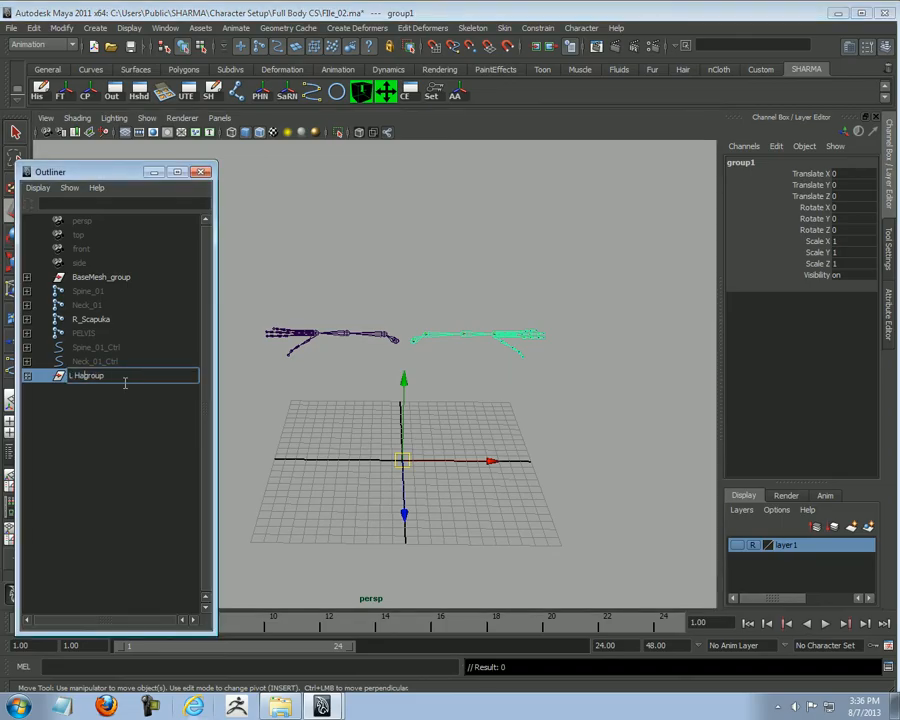
{"action": "key", "text": "Return"}
Step: Move the pivot of L_Hand_group onto the left scapula joint, snapping it to the joint's position
{"action": "left_click_drag", "start_coordinate": [520, 476], "coordinate": [520, 442], "text": "alt"}
{"action": "key", "text": "Insert"}
{"action": "key", "text": "v"}
{"action": "left_click_drag", "start_coordinate": [411, 476], "coordinate": [431, 332]}
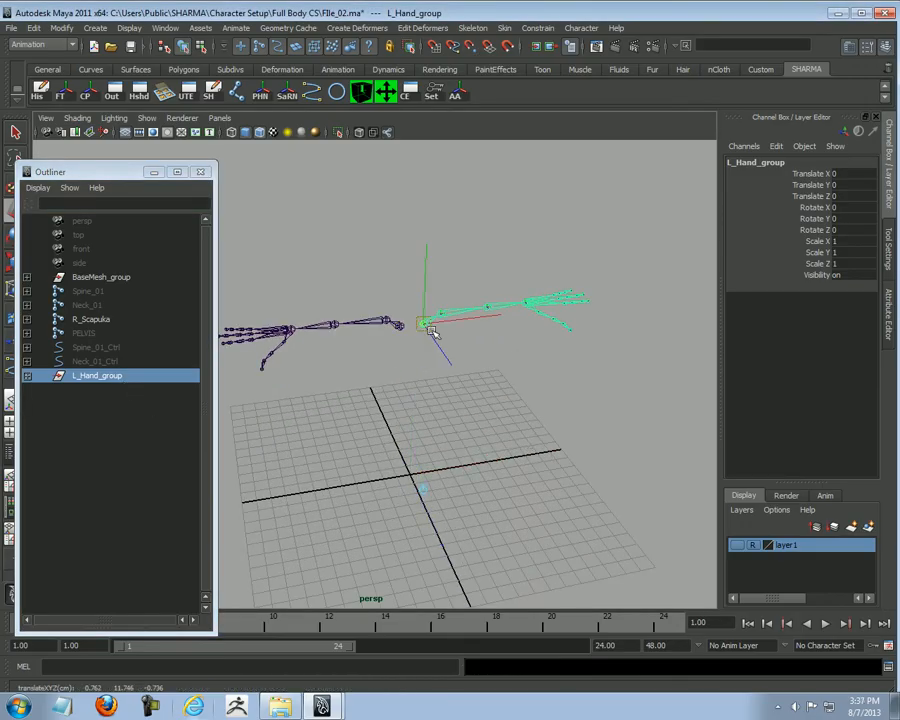
{"action": "key", "text": "Insert"}
Step: Rename the L_Scapuka joint inside L_Hand_group to L_Scapuka_Base
{"action": "left_click", "coordinate": [28, 376]}
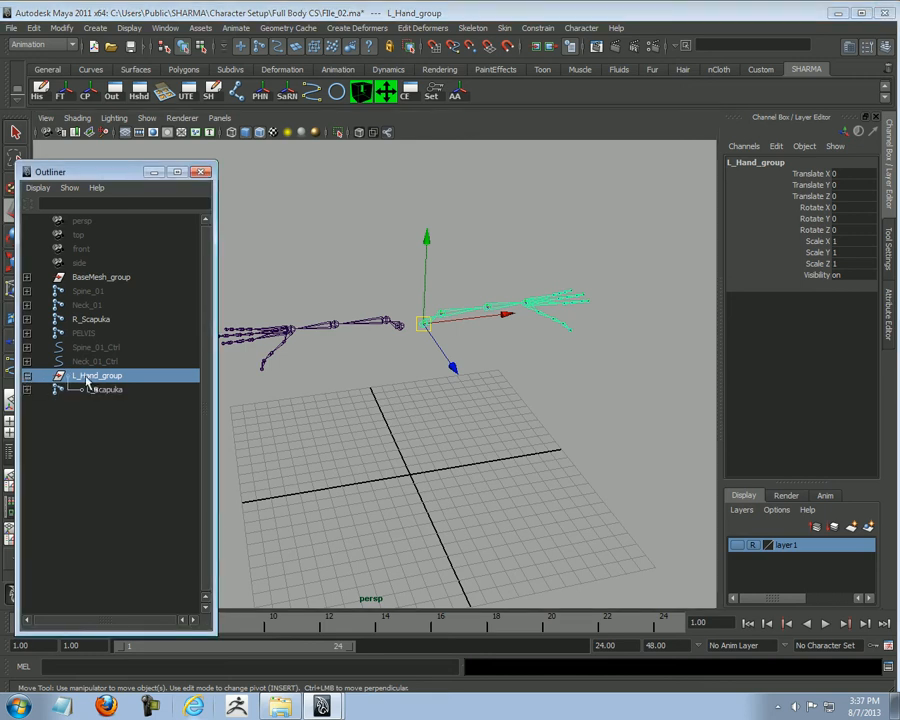
{"action": "left_click", "coordinate": [106, 390]}
{"action": "left_click", "coordinate": [97, 377]}
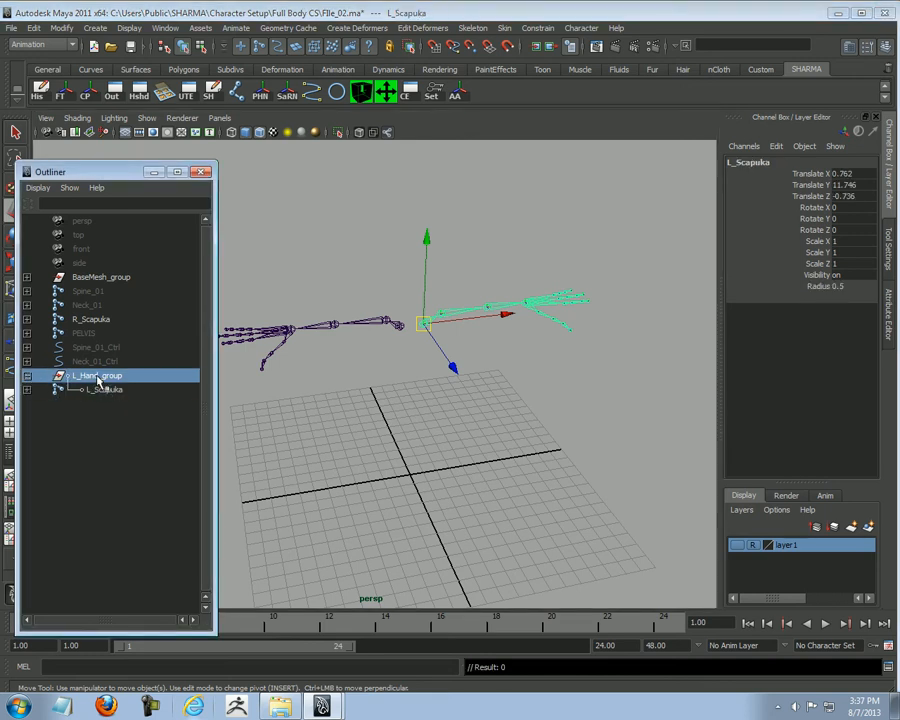
{"action": "left_click", "coordinate": [107, 390]}
{"action": "left_click", "coordinate": [107, 378]}
{"action": "left_click", "coordinate": [112, 390]}
{"action": "left_click", "coordinate": [28, 390]}
{"action": "double_click", "coordinate": [136, 390]}
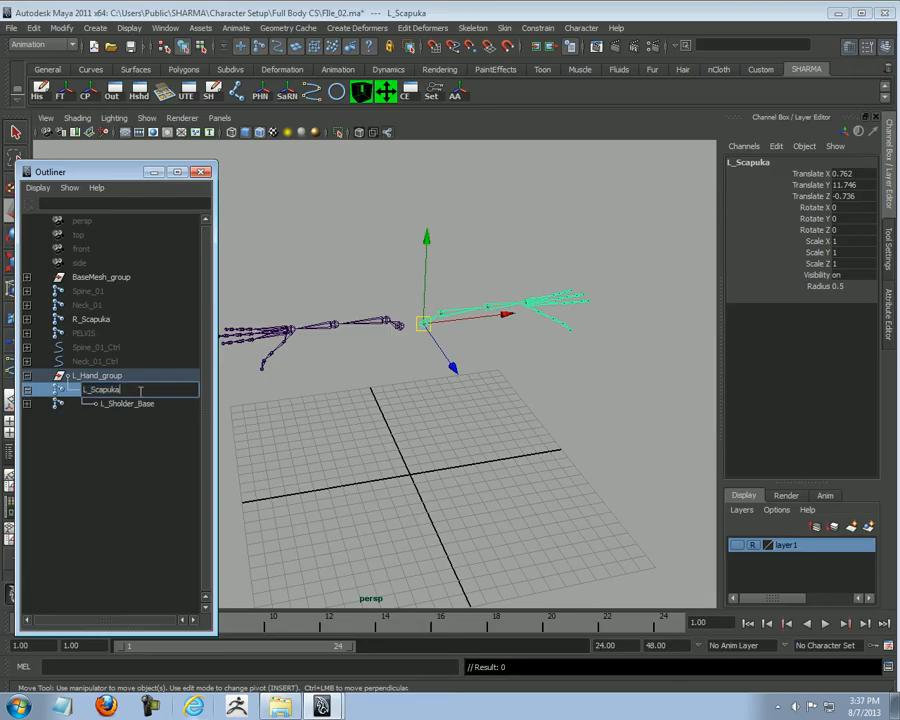
{"action": "type", "text": "_Base"}
{"action": "key", "text": "Return"}
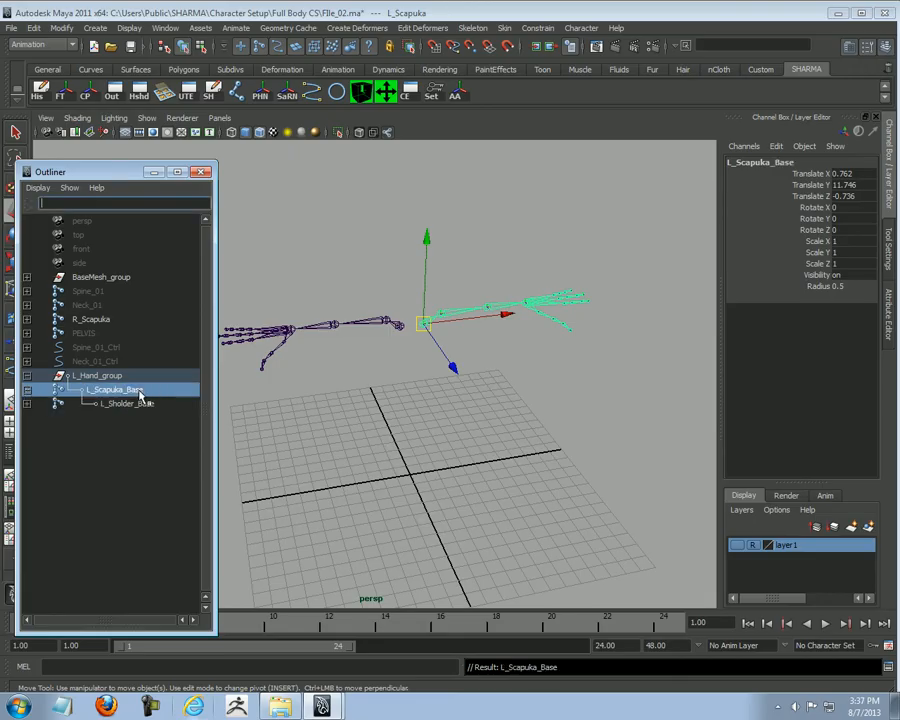
Step: Check the names of the shoulder and elbow joints below L_Scapuka_Base, and collapse the chain again
{"action": "left_click", "coordinate": [160, 404]}
{"action": "left_click", "coordinate": [28, 404]}
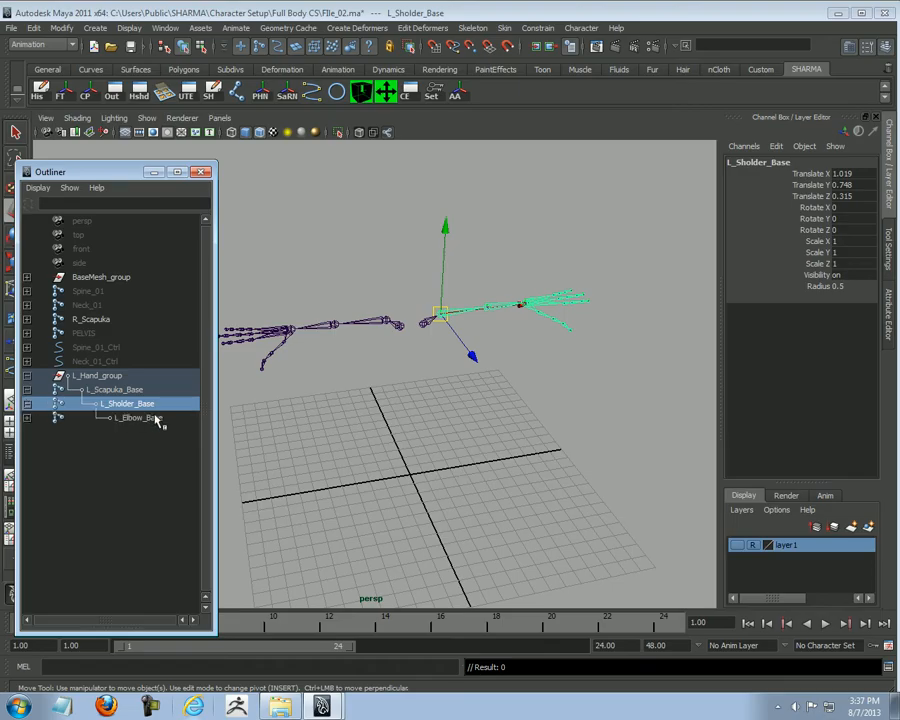
{"action": "left_click", "coordinate": [138, 417]}
{"action": "left_click", "coordinate": [496, 436]}
{"action": "left_click_drag", "start_coordinate": [496, 436], "coordinate": [426, 378], "text": "alt"}
{"action": "left_click", "coordinate": [28, 390]}
{"action": "left_click", "coordinate": [100, 378]}
{"action": "right_click_drag", "start_coordinate": [426, 378], "coordinate": [452, 362], "text": "alt"}
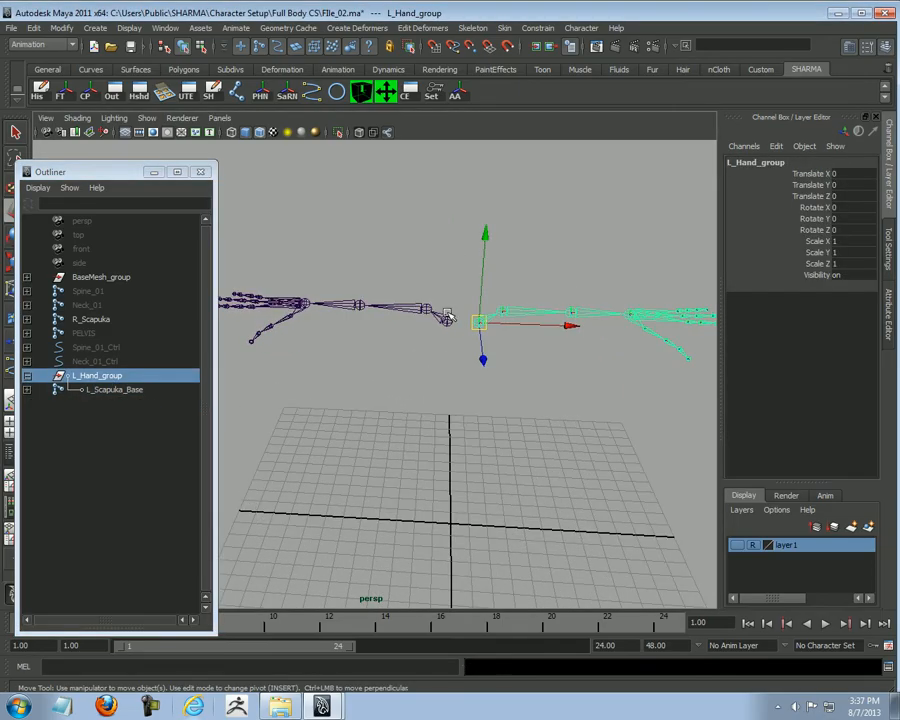
Step: Group the R_Scapuka joint chain and name the group R_Hand_group
{"action": "left_click", "coordinate": [446, 321]}
{"action": "left_click_drag", "start_coordinate": [484, 414], "coordinate": [452, 412], "text": "alt"}
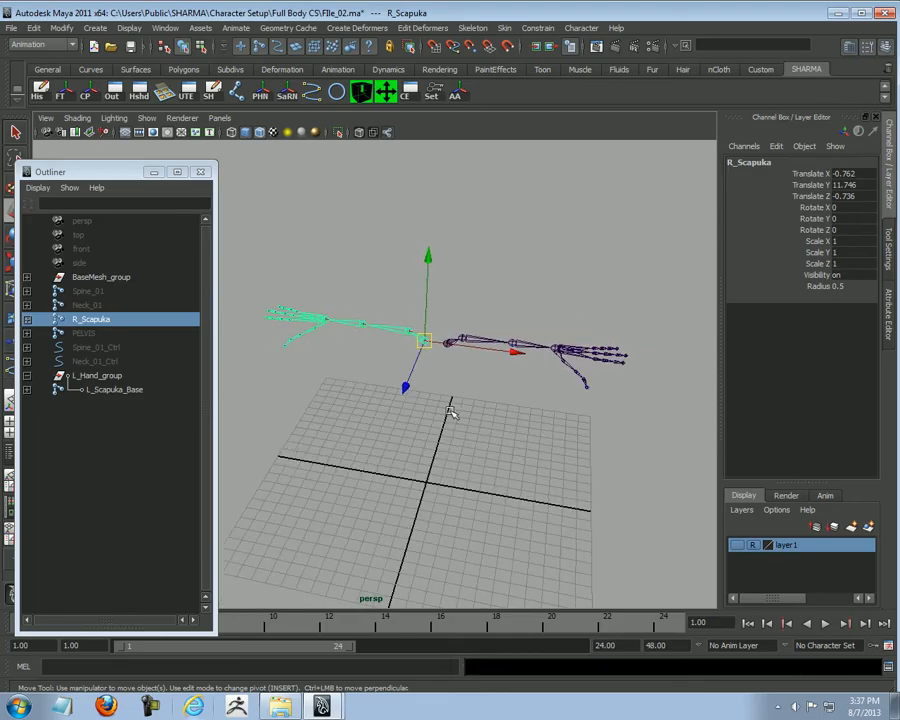
{"action": "key", "text": "ctrl+g"}
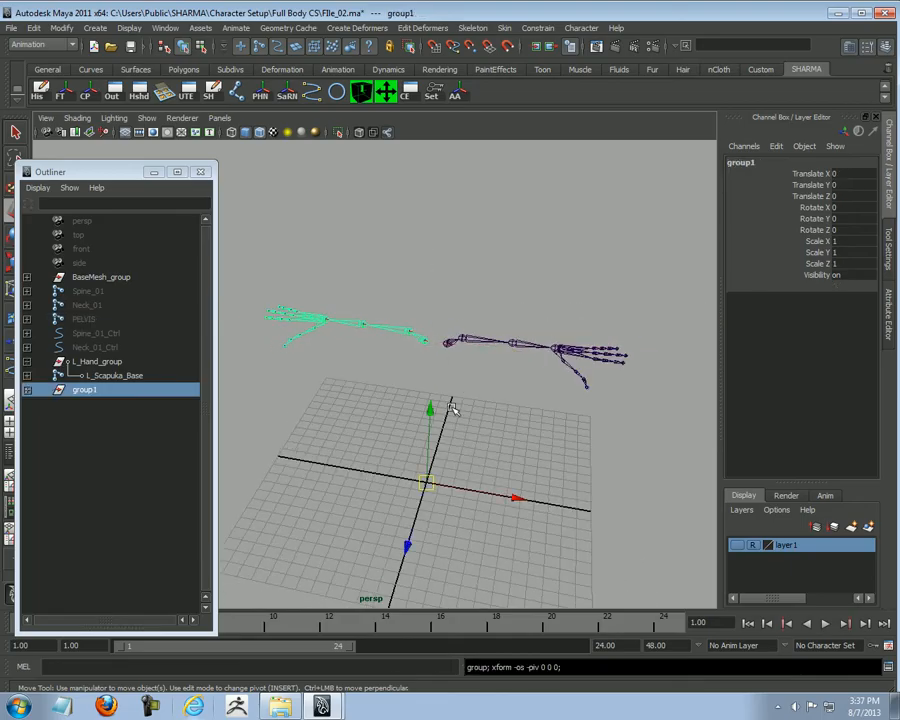
{"action": "double_click", "coordinate": [118, 390]}
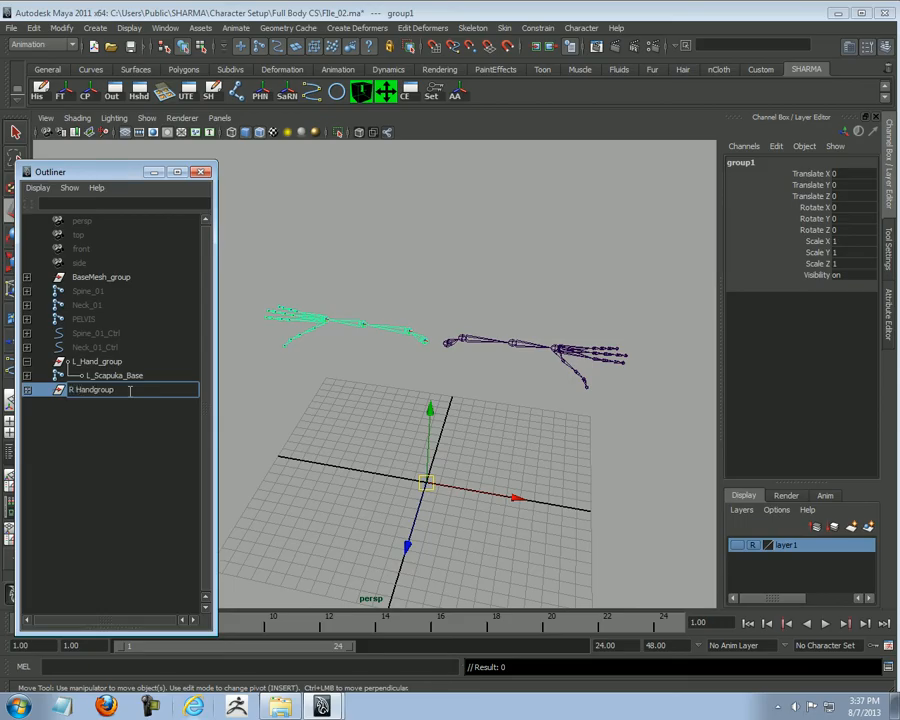
{"action": "type", "text": "R_Hand_group"}
{"action": "key", "text": "Return"}
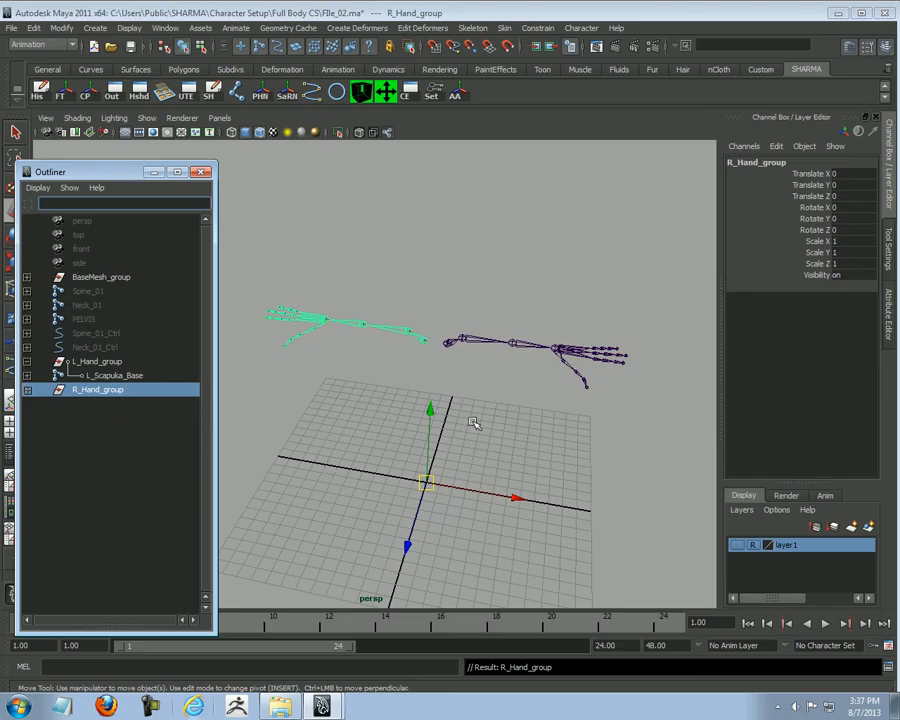
Step: Move the pivot of R_Hand_group onto the right scapula joint
{"action": "right_click_drag", "start_coordinate": [471, 459], "coordinate": [494, 452], "text": "alt"}
{"action": "key", "text": "Insert"}
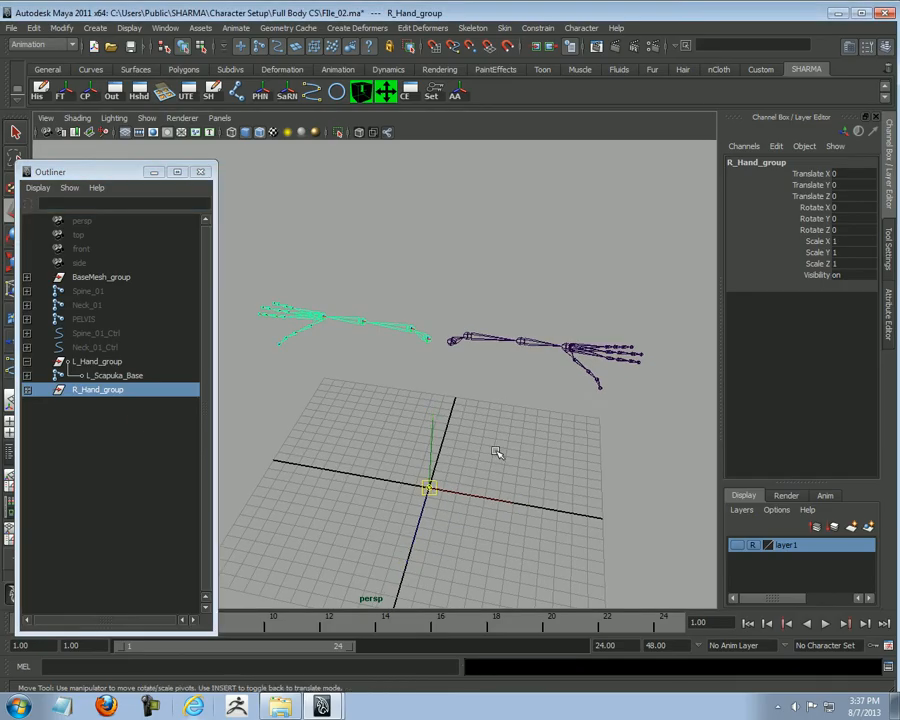
{"action": "left_click_drag", "start_coordinate": [432, 490], "coordinate": [446, 373]}
{"action": "key", "text": "Insert"}
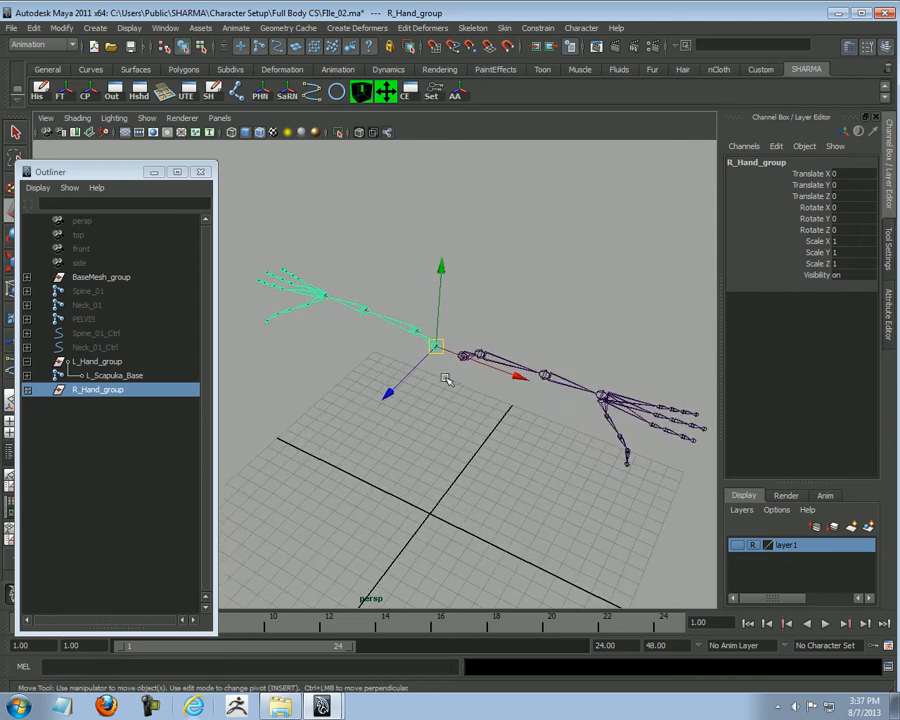
Step: Rename the R_Scapuka joint inside R_Hand_group to R_Scapuka_Base
{"action": "left_click", "coordinate": [27, 390]}
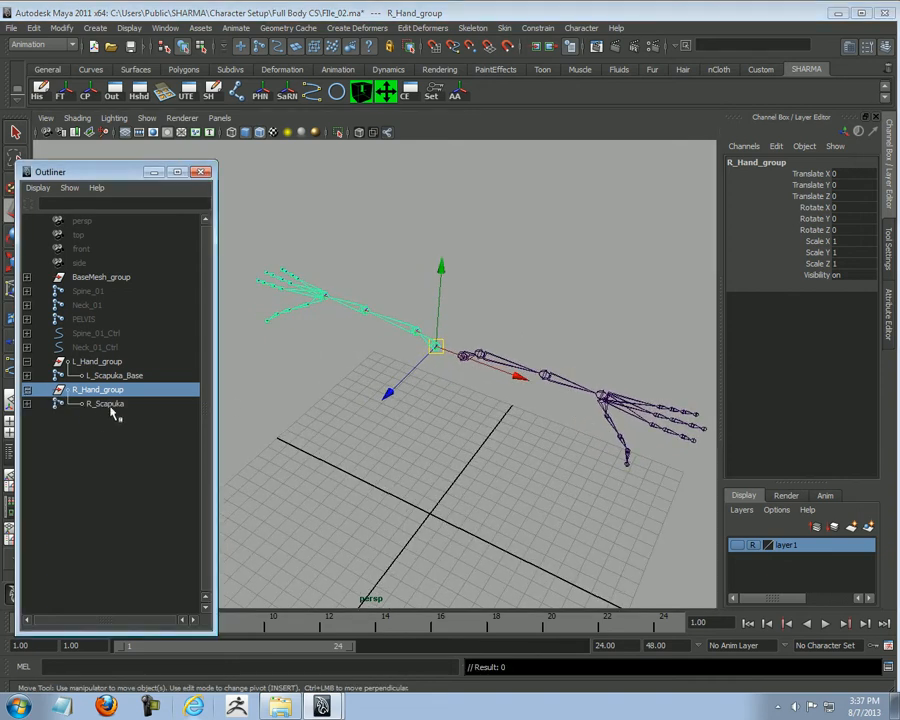
{"action": "left_click", "coordinate": [104, 403]}
{"action": "double_click", "coordinate": [104, 403]}
{"action": "left_click", "coordinate": [147, 403]}
{"action": "type", "text": "_Base"}
{"action": "key", "text": "Return"}
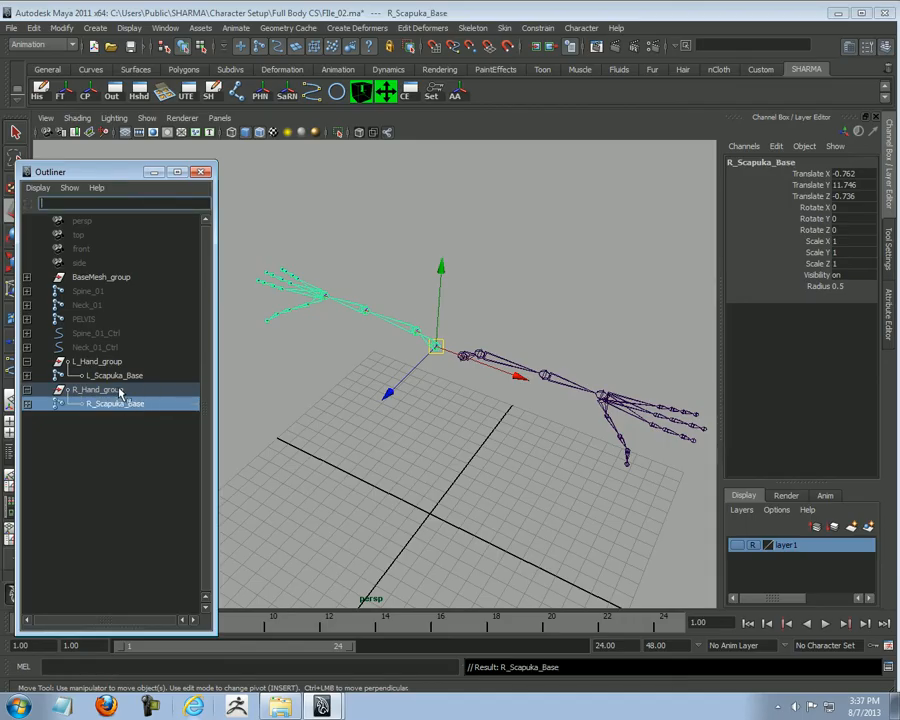
Step: Collapse the hierarchies of R_Hand_group and L_Hand_group in the Outliner
{"action": "left_click", "coordinate": [100, 389]}
{"action": "scroll", "coordinate": [504, 402], "scroll_direction": "down", "scroll_amount": 2}
{"action": "left_click_drag", "start_coordinate": [504, 402], "coordinate": [474, 387], "text": "alt"}
{"action": "left_click", "coordinate": [71, 415]}
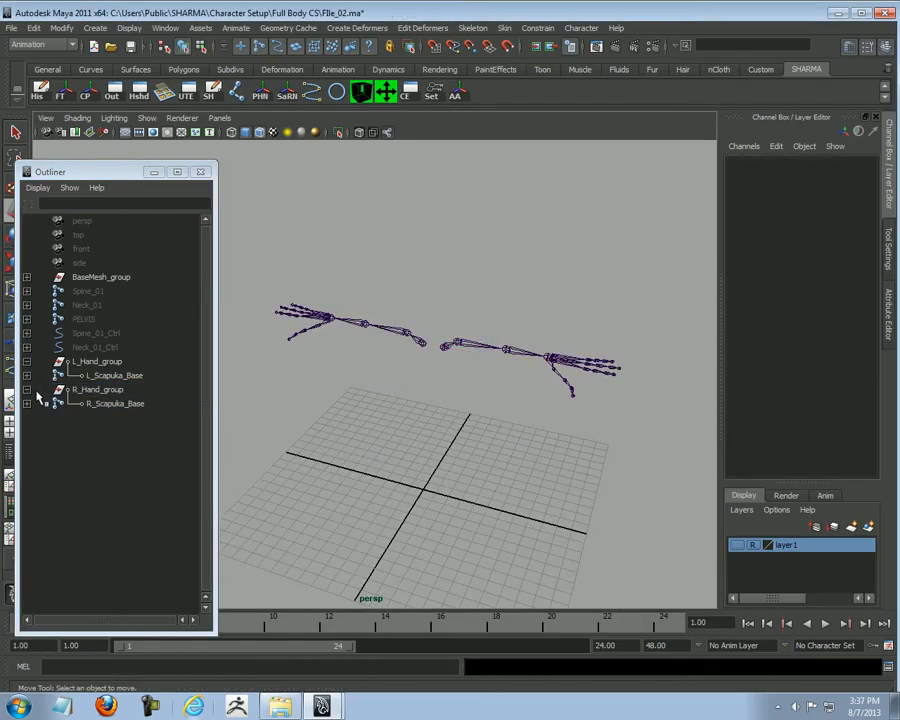
{"action": "left_click", "coordinate": [27, 390]}
{"action": "left_click", "coordinate": [58, 362]}
{"action": "left_click", "coordinate": [27, 361]}
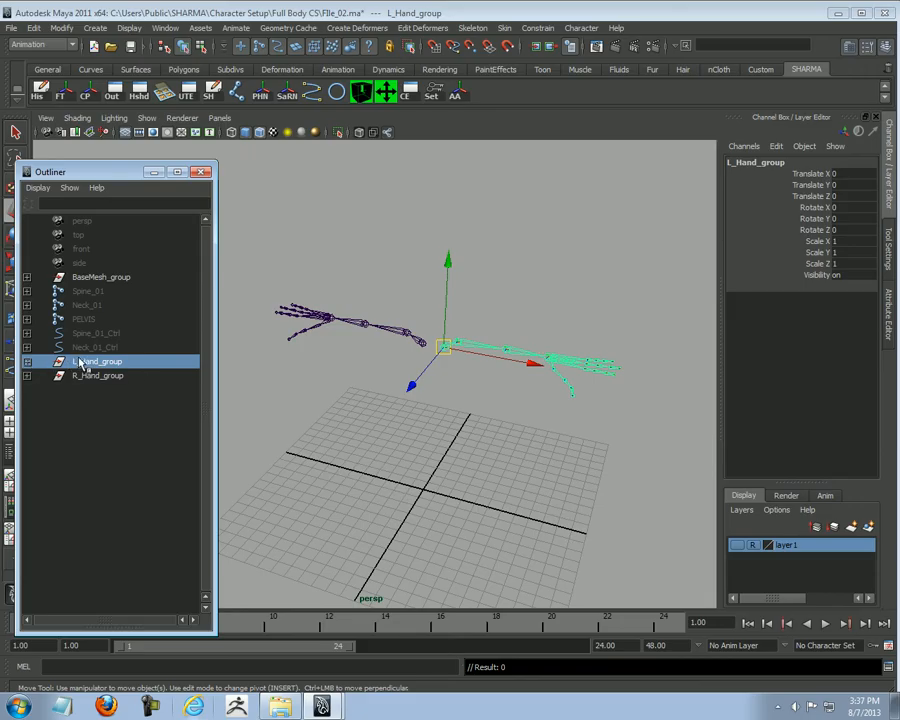
Step: Examine L_Hand_group and R_Hand_group by selecting each in turn and viewing both arms from several angles
{"action": "scroll", "coordinate": [489, 418], "scroll_direction": "down", "scroll_amount": 3}
{"action": "left_click", "coordinate": [502, 440]}
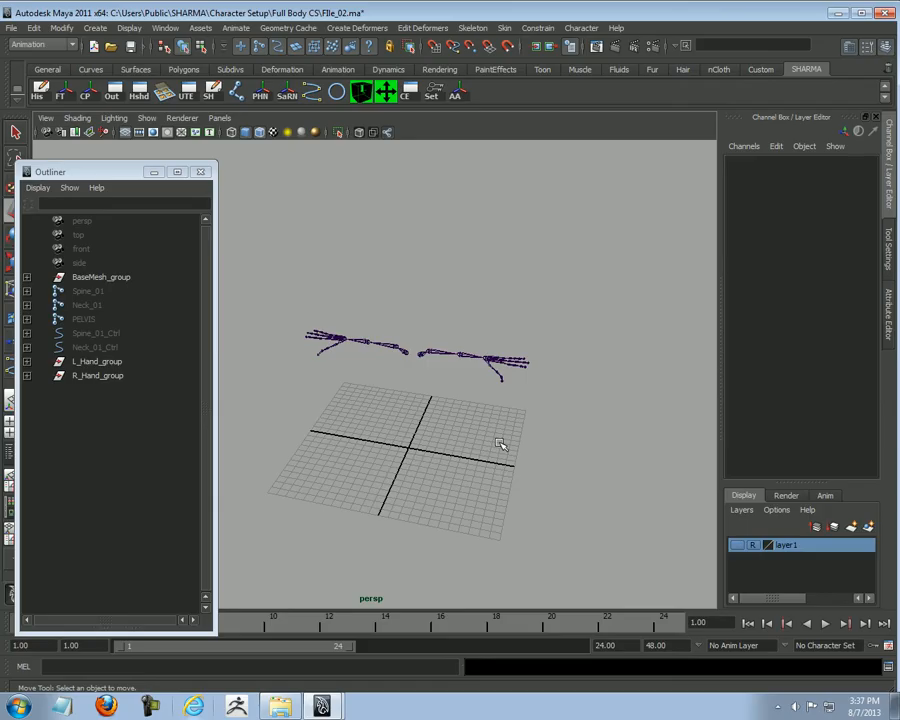
{"action": "scroll", "coordinate": [506, 432], "scroll_direction": "up", "scroll_amount": 3}
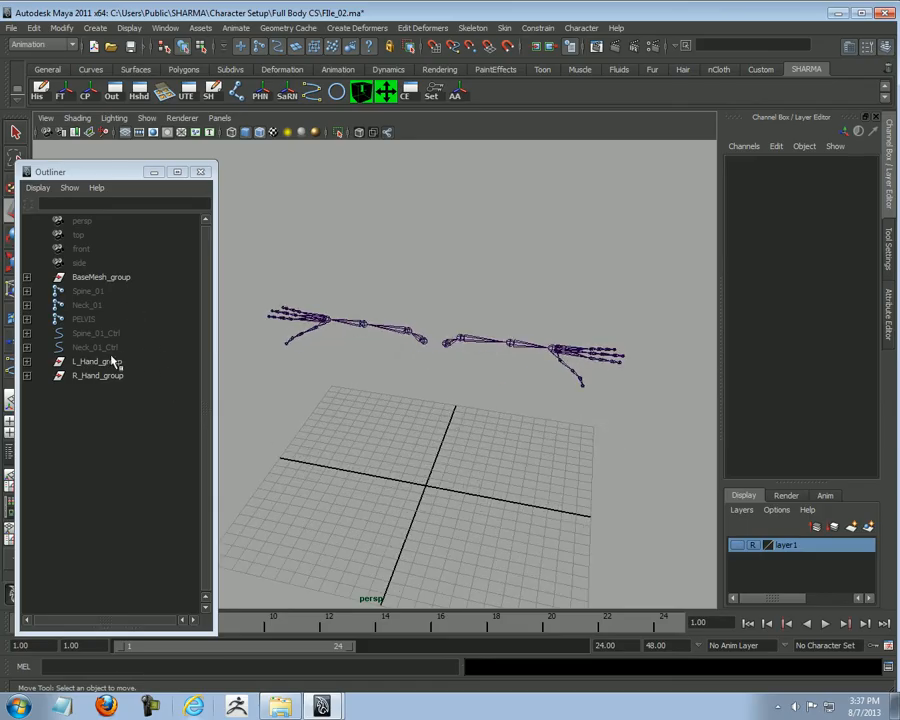
{"action": "left_click", "coordinate": [112, 362]}
{"action": "left_click", "coordinate": [108, 376]}
{"action": "left_click", "coordinate": [105, 361]}
{"action": "left_click", "coordinate": [115, 377]}
{"action": "middle_click_drag", "start_coordinate": [620, 406], "coordinate": [524, 386], "text": "alt"}
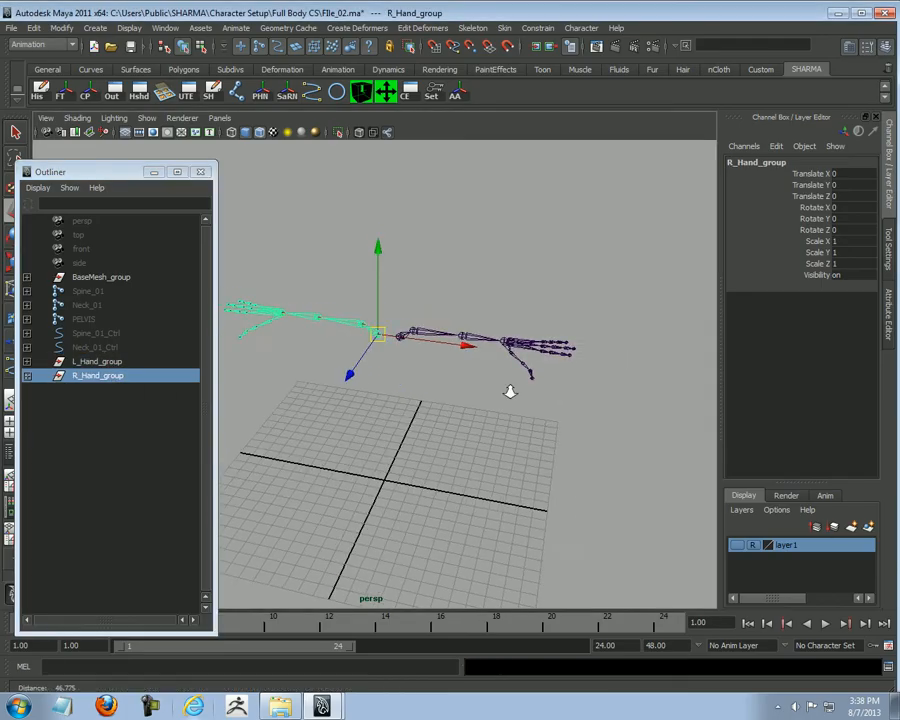
{"action": "right_click_drag", "start_coordinate": [524, 386], "coordinate": [555, 387], "text": "alt"}
{"action": "left_click", "coordinate": [499, 443]}
{"action": "right_click_drag", "start_coordinate": [499, 443], "coordinate": [428, 436], "text": "alt"}
{"action": "left_click_drag", "start_coordinate": [428, 436], "coordinate": [456, 439], "text": "alt"}
{"action": "middle_click_drag", "start_coordinate": [432, 428], "coordinate": [482, 419], "text": "alt"}
Step: Hide R_Hand_group by setting its visibility to 0
{"action": "left_click", "coordinate": [106, 362]}
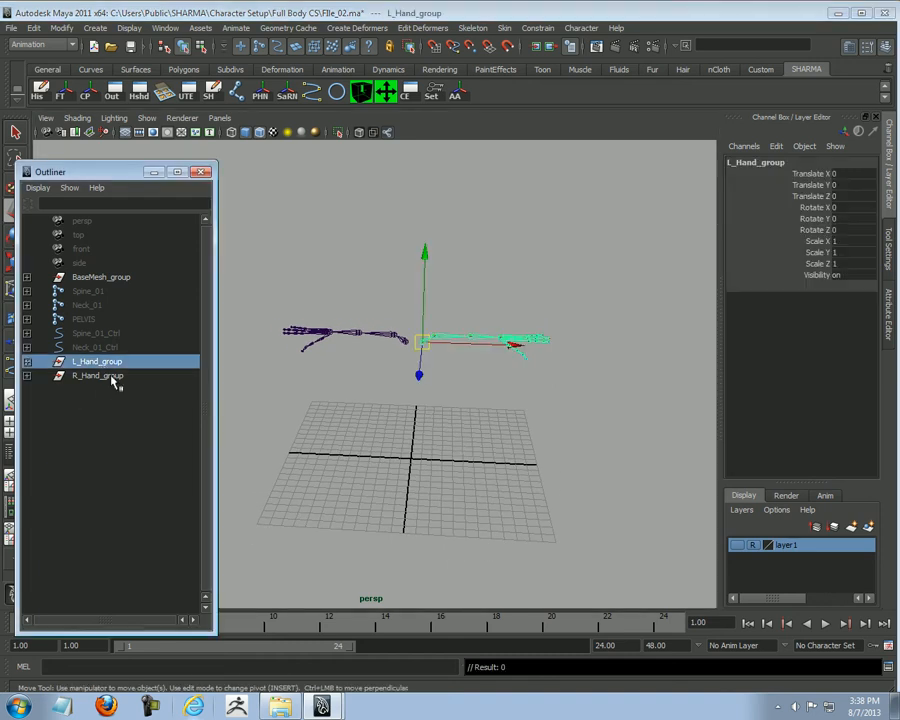
{"action": "left_click", "coordinate": [150, 376]}
{"action": "left_click", "coordinate": [852, 275]}
{"action": "type", "text": "0"}
{"action": "key", "text": "Return"}
Step: Duplicate the L_Scapuka_Base joint chain inside L_Hand_group, and check the copy with a trial move along Z that is undone
{"action": "left_click", "coordinate": [516, 404]}
{"action": "middle_click_drag", "start_coordinate": [518, 404], "coordinate": [460, 446], "text": "alt"}
{"action": "right_click_drag", "start_coordinate": [460, 446], "coordinate": [530, 448], "text": "alt"}
{"action": "left_click_drag", "start_coordinate": [345, 442], "coordinate": [400, 440], "text": "alt"}
{"action": "left_click", "coordinate": [362, 392]}
{"action": "left_click_drag", "start_coordinate": [516, 470], "coordinate": [440, 460], "text": "alt"}
{"action": "left_click", "coordinate": [26, 361]}
{"action": "left_click_drag", "start_coordinate": [562, 390], "coordinate": [428, 424], "text": "alt"}
{"action": "key", "text": "ctrl+d"}
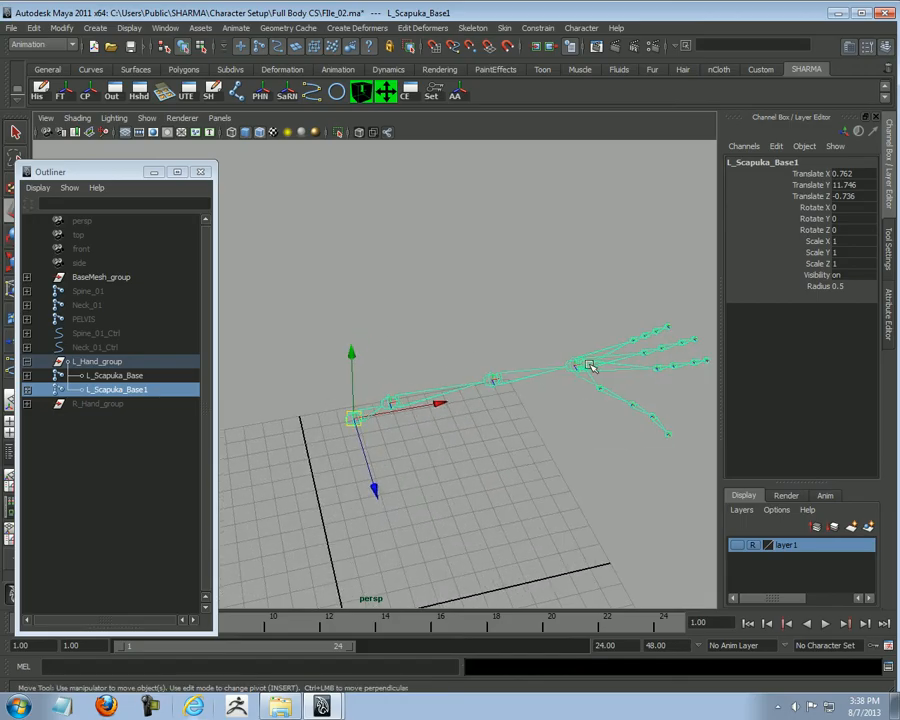
{"action": "left_click_drag", "start_coordinate": [372, 484], "coordinate": [411, 519]}
{"action": "key", "text": "ctrl+z"}
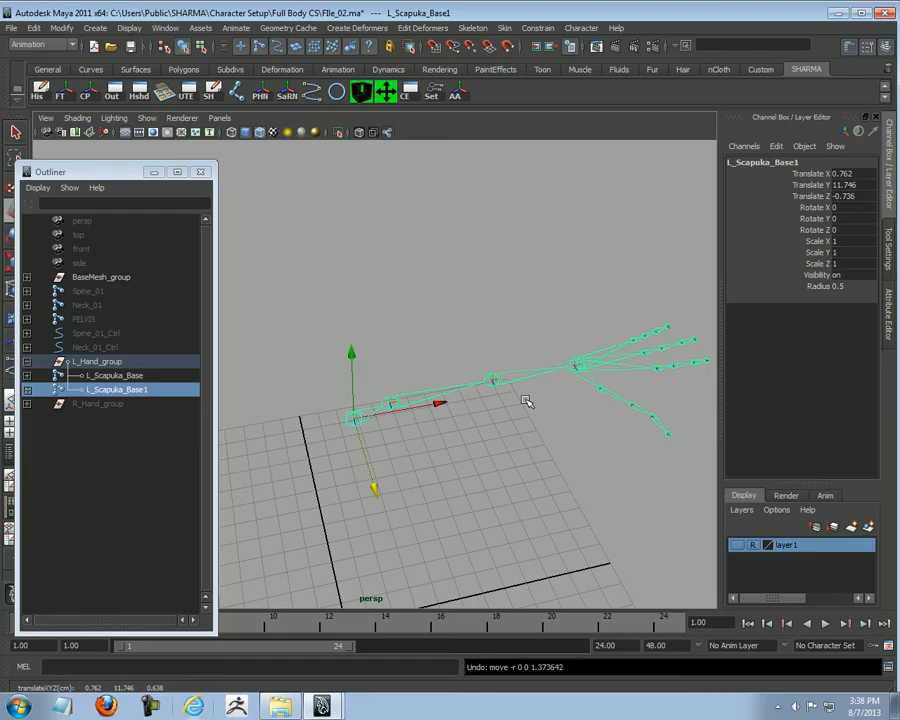
Step: Expand the complete joint hierarchy of the duplicated chain L_Scapuka_Base1, down to the finger joints
{"action": "right_click_drag", "start_coordinate": [518, 440], "coordinate": [443, 441], "text": "alt"}
{"action": "scroll", "coordinate": [443, 441], "scroll_direction": "up", "scroll_amount": 1}
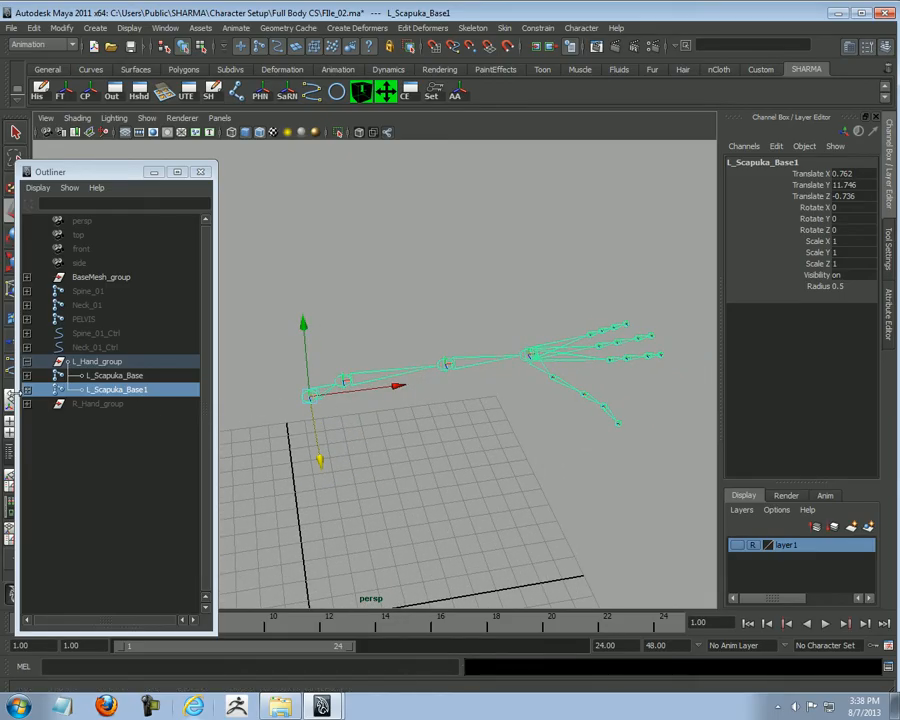
{"action": "scroll", "coordinate": [438, 432], "scroll_direction": "up", "scroll_amount": 1}
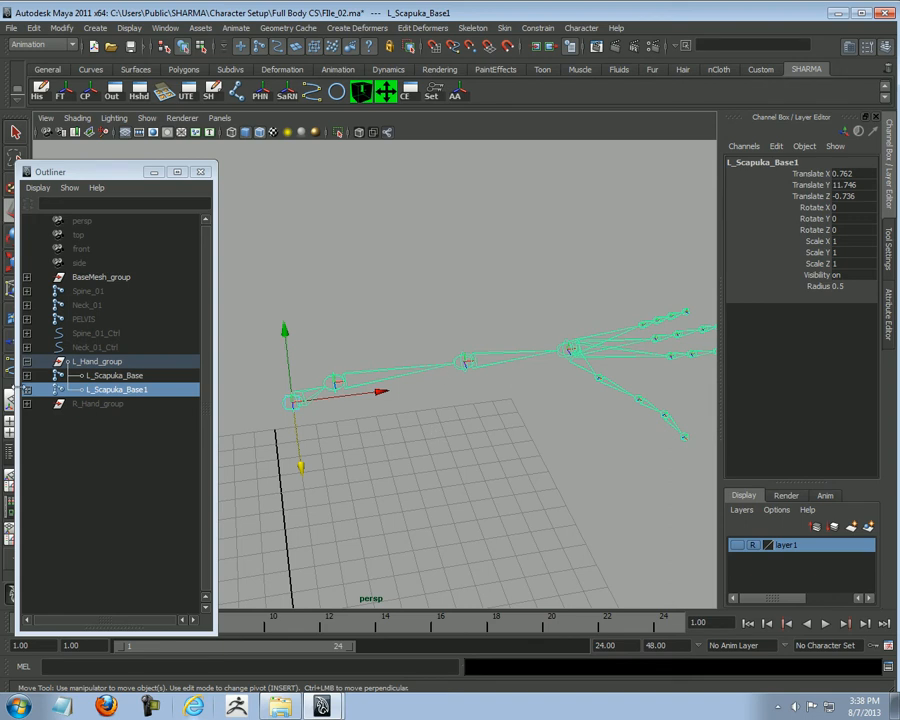
{"action": "left_click", "coordinate": [28, 390], "text": "shift"}
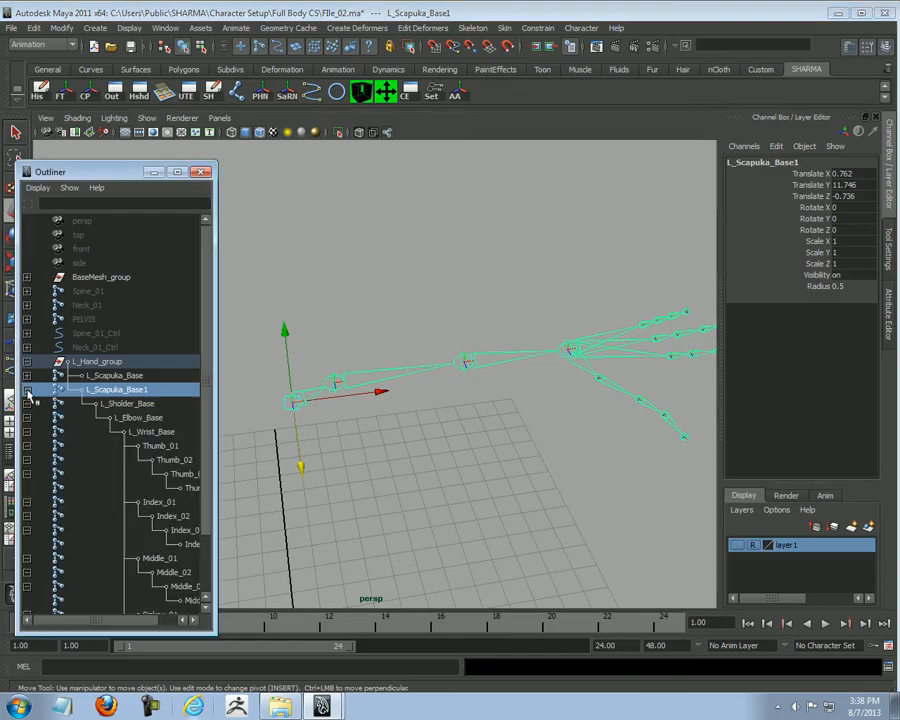
Step: Check the joints of the duplicated L_Scapuka_Base1 chain and hide the original L_Scapuka_Base chain
{"action": "double_click", "coordinate": [124, 390]}
{"action": "left_click", "coordinate": [137, 405]}
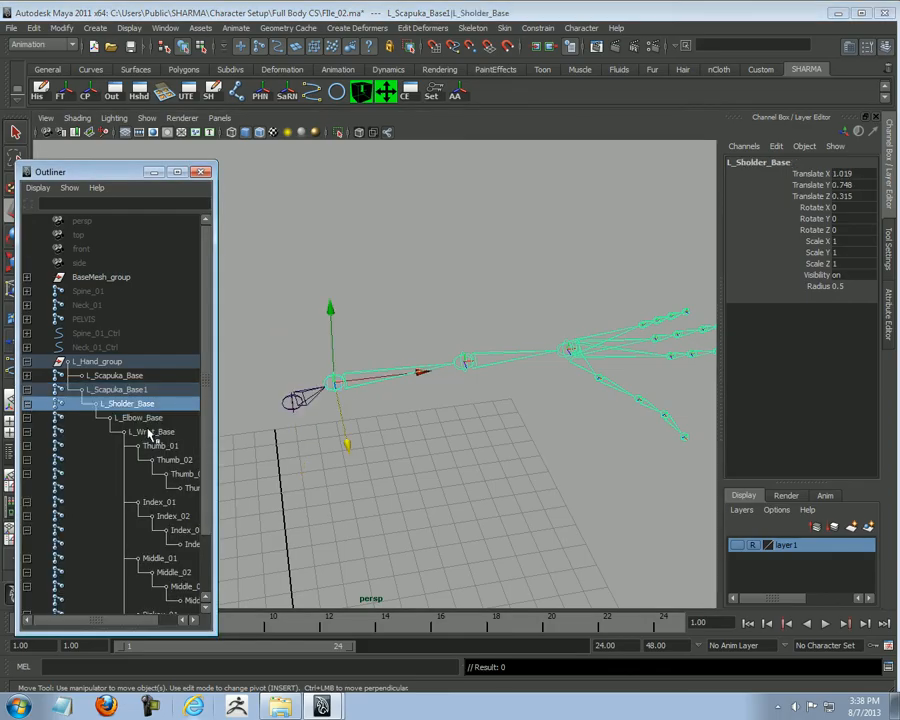
{"action": "left_click", "coordinate": [160, 446]}
{"action": "left_click_drag", "start_coordinate": [534, 390], "coordinate": [510, 443], "text": "alt"}
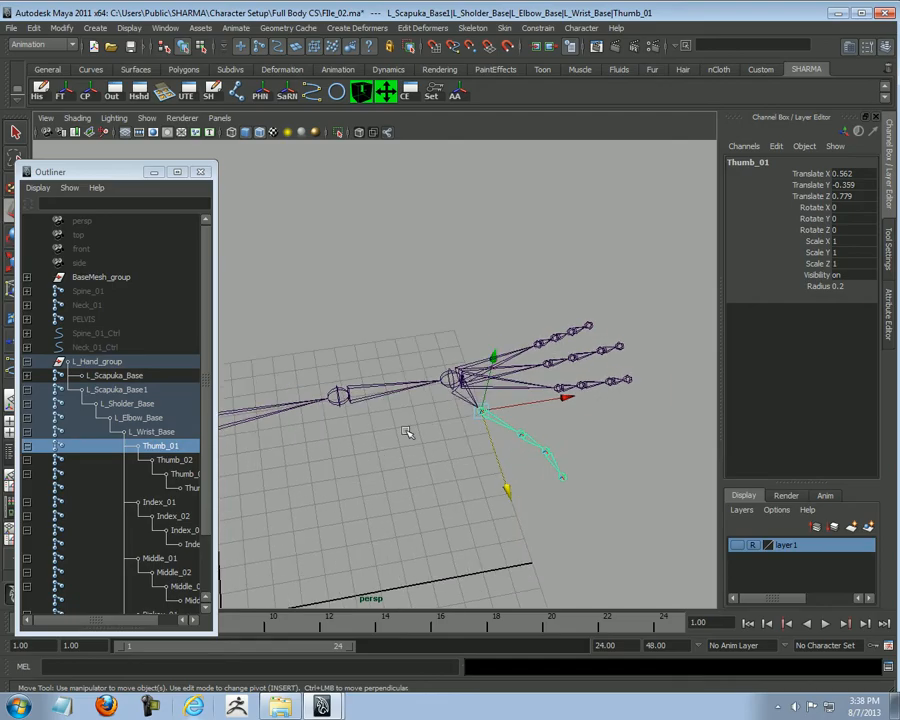
{"action": "left_click", "coordinate": [116, 377]}
{"action": "left_click", "coordinate": [822, 275]}
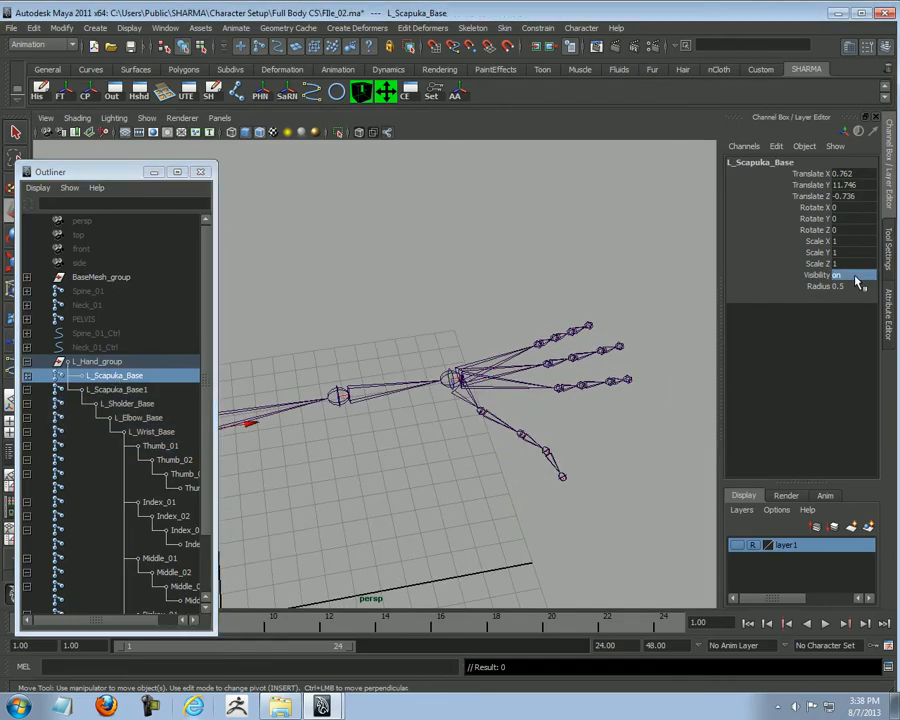
{"action": "left_click", "coordinate": [452, 490]}
{"action": "left_click_drag", "start_coordinate": [452, 490], "coordinate": [476, 418], "text": "alt"}
Step: Delete the thumb, index, middle and pinkey finger chains from the wrist of the duplicated L_Scapuka_Base1 chain
{"action": "left_click", "coordinate": [460, 378]}
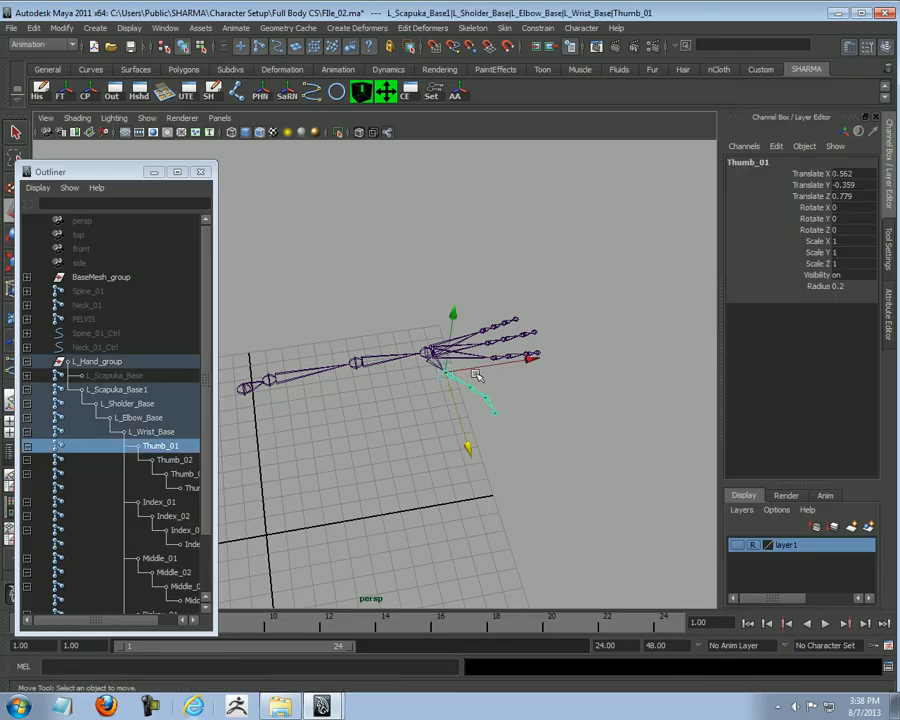
{"action": "key", "text": "Delete"}
{"action": "left_click", "coordinate": [493, 352]}
{"action": "key", "text": "Delete"}
{"action": "left_click", "coordinate": [490, 342]}
{"action": "key", "text": "Delete"}
{"action": "left_click", "coordinate": [489, 334]}
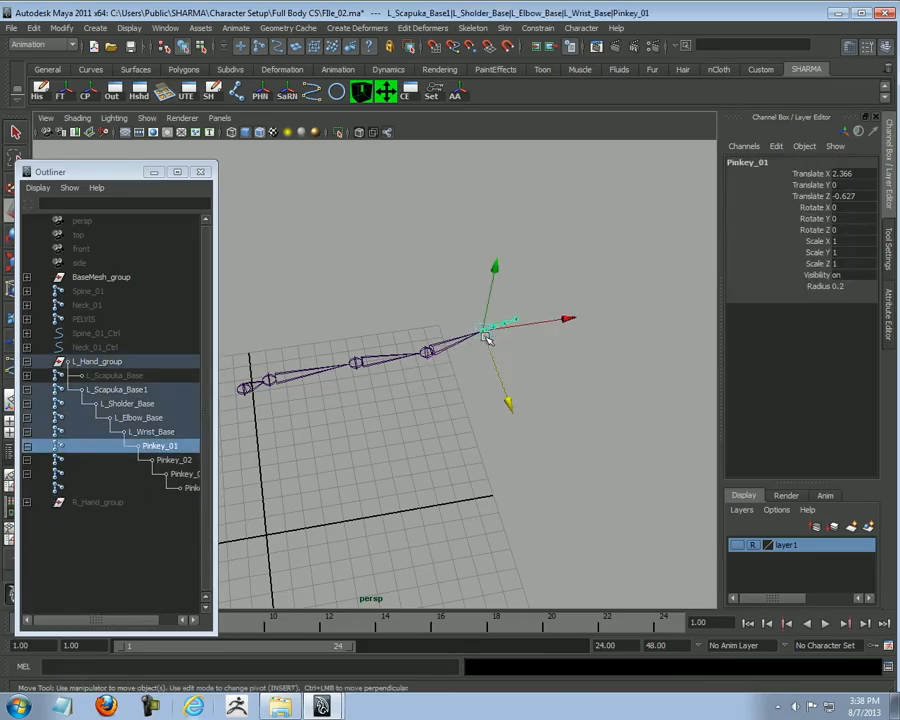
{"action": "key", "text": "Delete"}
Step: Unparent L_Sholder_Base from the duplicated L_Scapuka_Base1 joint and delete the leftover scapula joint
{"action": "left_click_drag", "start_coordinate": [440, 400], "coordinate": [480, 388], "text": "alt"}
{"action": "left_click", "coordinate": [370, 385]}
{"action": "left_click_drag", "start_coordinate": [370, 385], "coordinate": [488, 395], "text": "alt"}
{"action": "key", "text": "shift+p"}
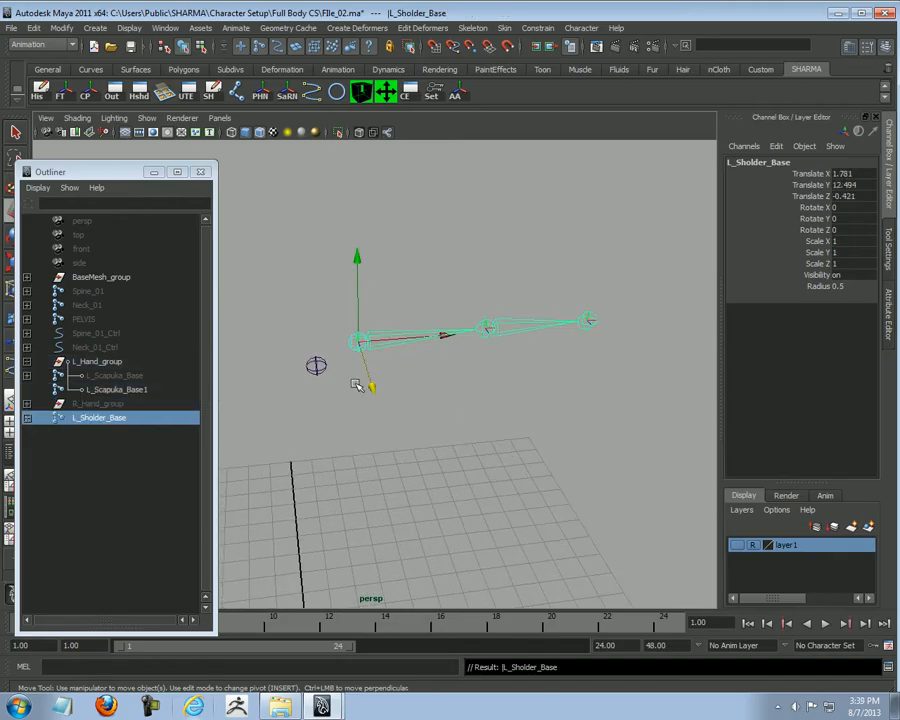
{"action": "left_click", "coordinate": [318, 363]}
{"action": "key", "text": "Delete"}
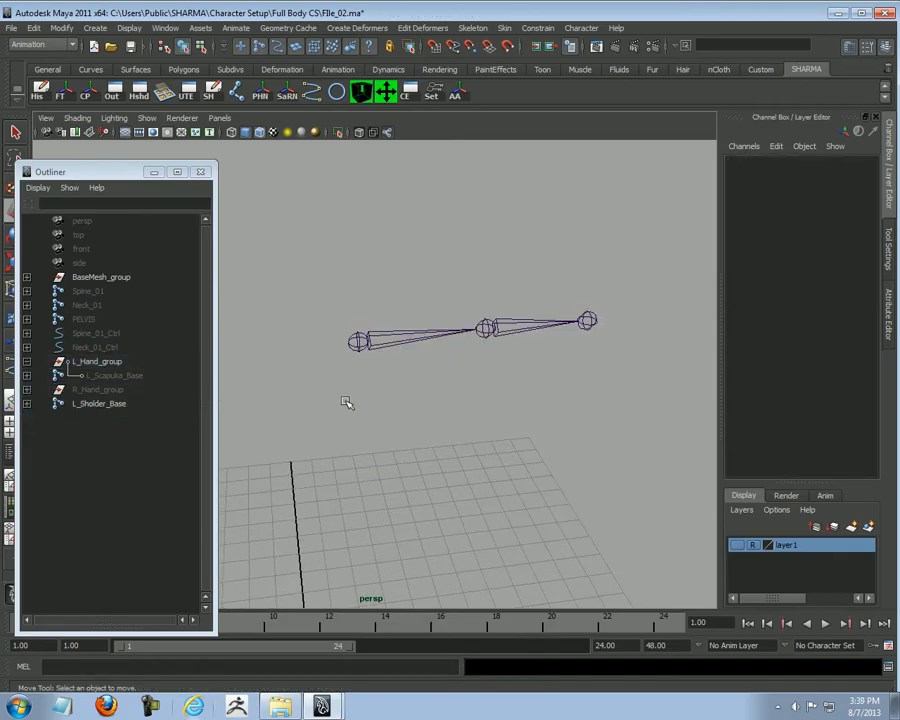
Step: Replace "Base" with "IK" in the names throughout the L_Sholder_Base hierarchy using Search and Replace
{"action": "left_click_drag", "start_coordinate": [382, 316], "coordinate": [335, 409]}
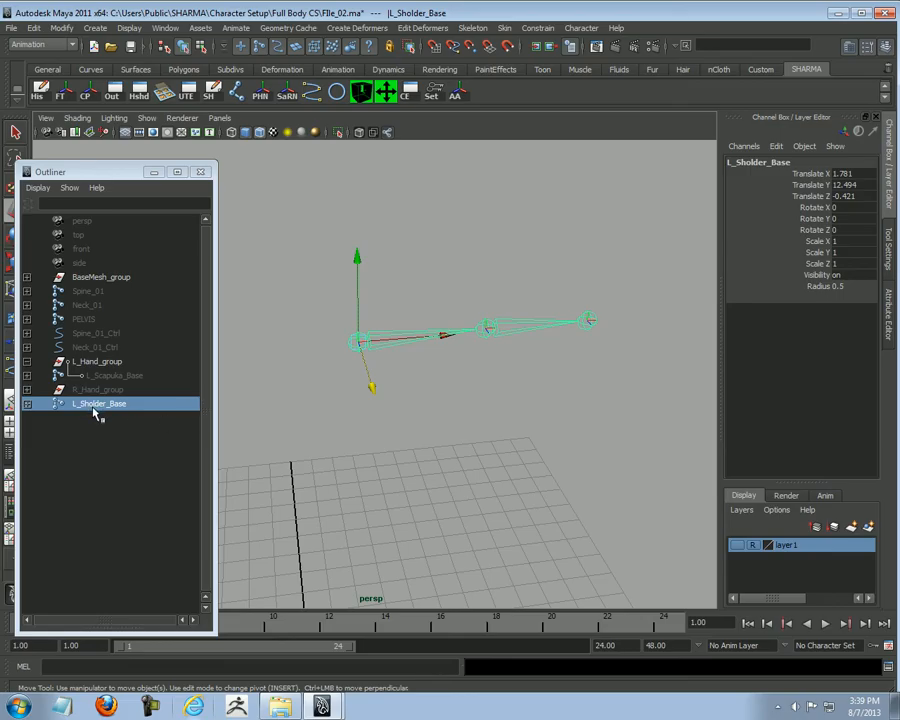
{"action": "left_click", "coordinate": [288, 93]}
{"action": "double_click", "coordinate": [497, 124]}
{"action": "type", "text": "Base"}
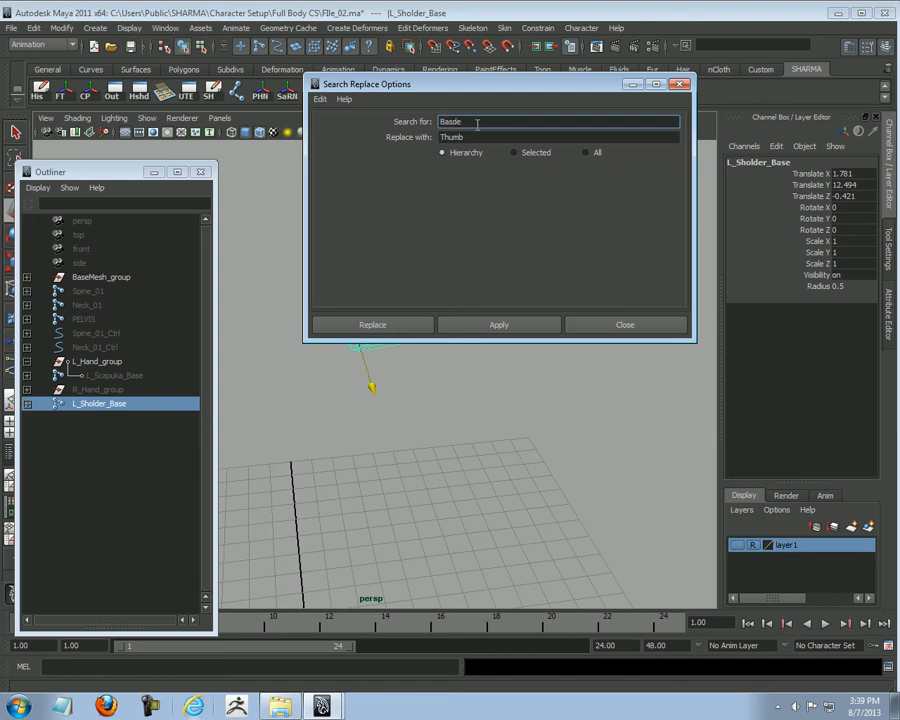
{"action": "double_click", "coordinate": [477, 137]}
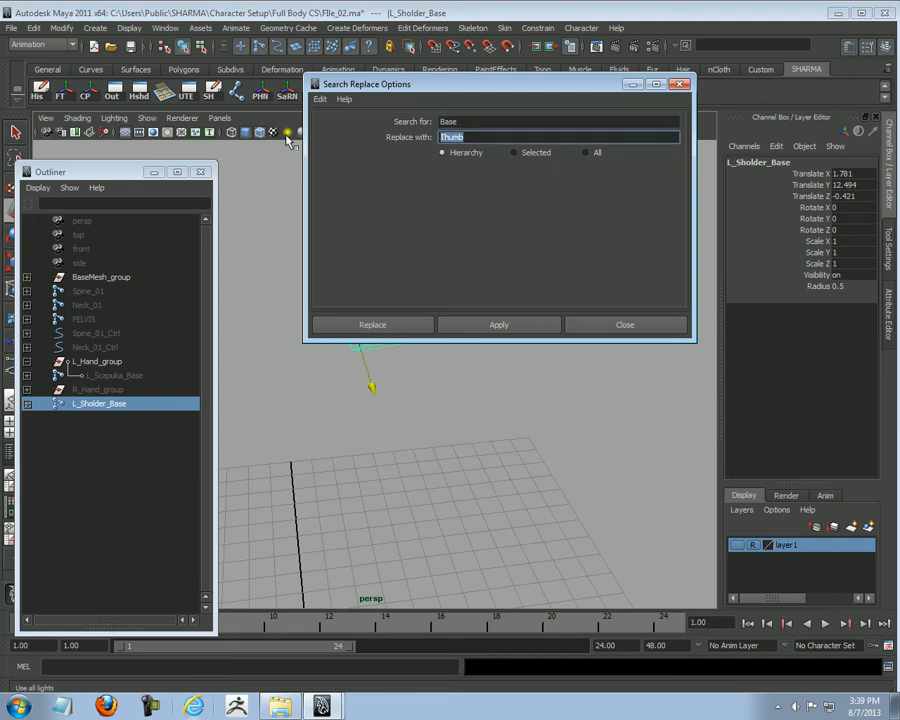
{"action": "type", "text": "IK"}
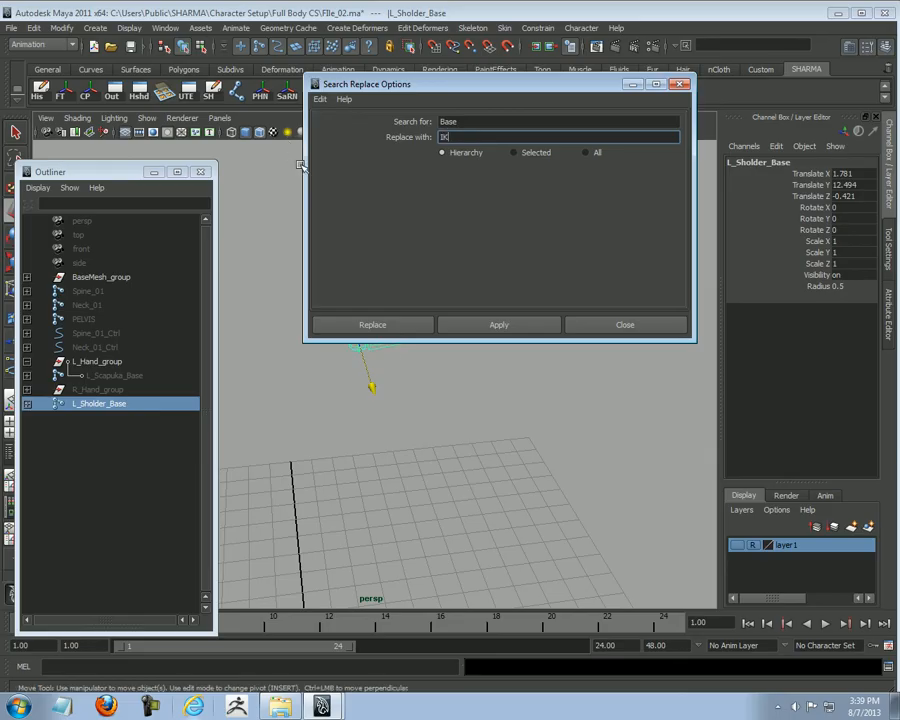
{"action": "left_click", "coordinate": [388, 330]}
{"action": "left_click", "coordinate": [112, 420]}
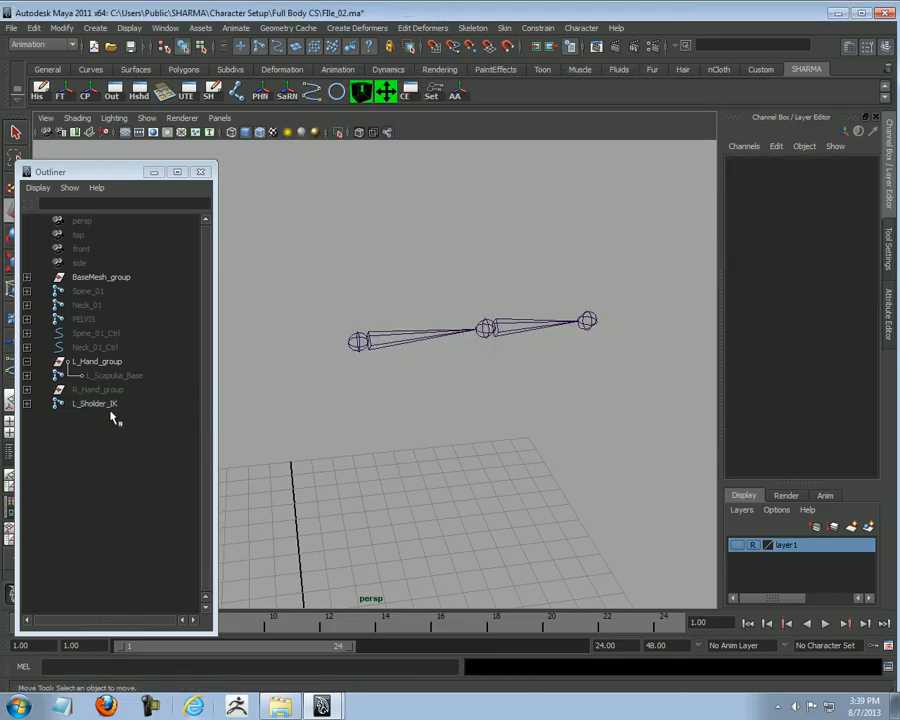
Step: Check the renamed shoulder, elbow and wrist joints in the expanded L_Sholder_IK hierarchy
{"action": "left_click", "coordinate": [95, 403]}
{"action": "left_click", "coordinate": [104, 418]}
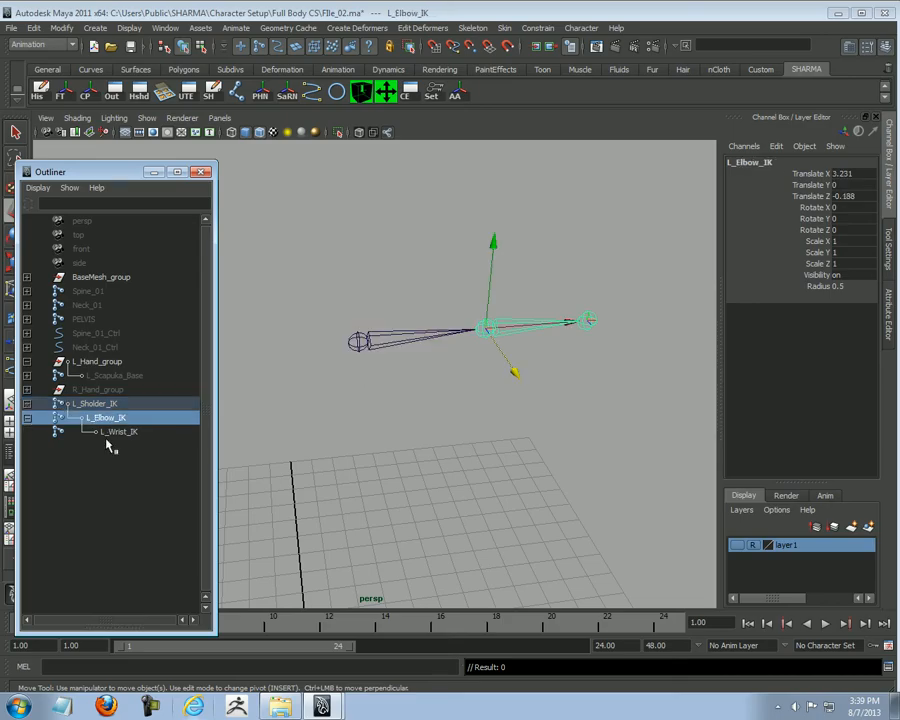
{"action": "left_click", "coordinate": [118, 431]}
{"action": "left_click", "coordinate": [483, 428]}
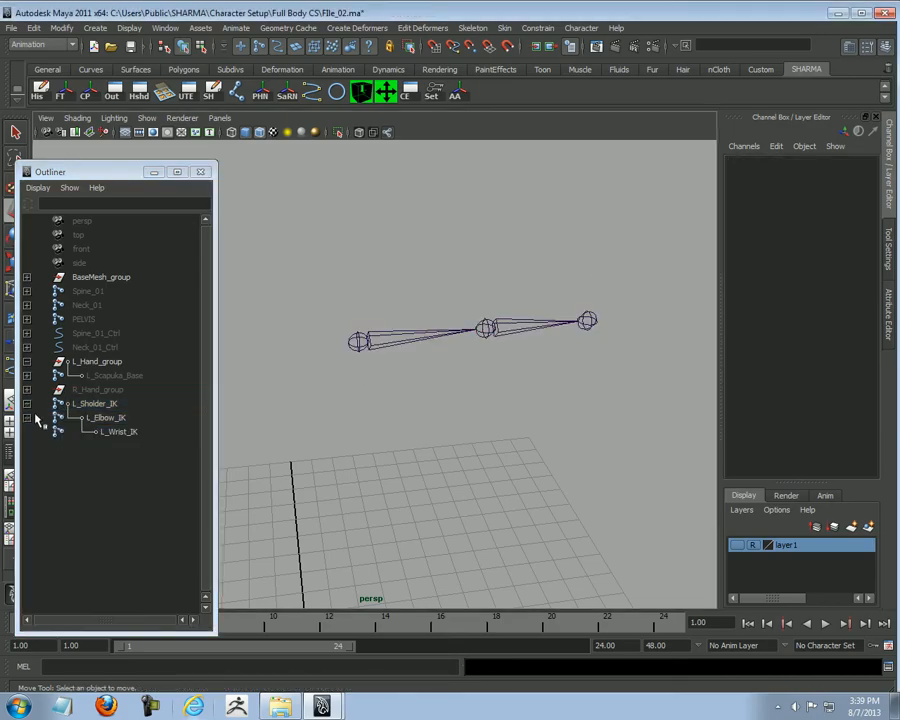
Step: Collapse the L_Sholder_IK chain and parent it under L_Hand_group
{"action": "left_click", "coordinate": [27, 405]}
{"action": "left_click", "coordinate": [112, 405]}
{"action": "left_click_drag", "start_coordinate": [250, 388], "coordinate": [375, 430], "text": "alt"}
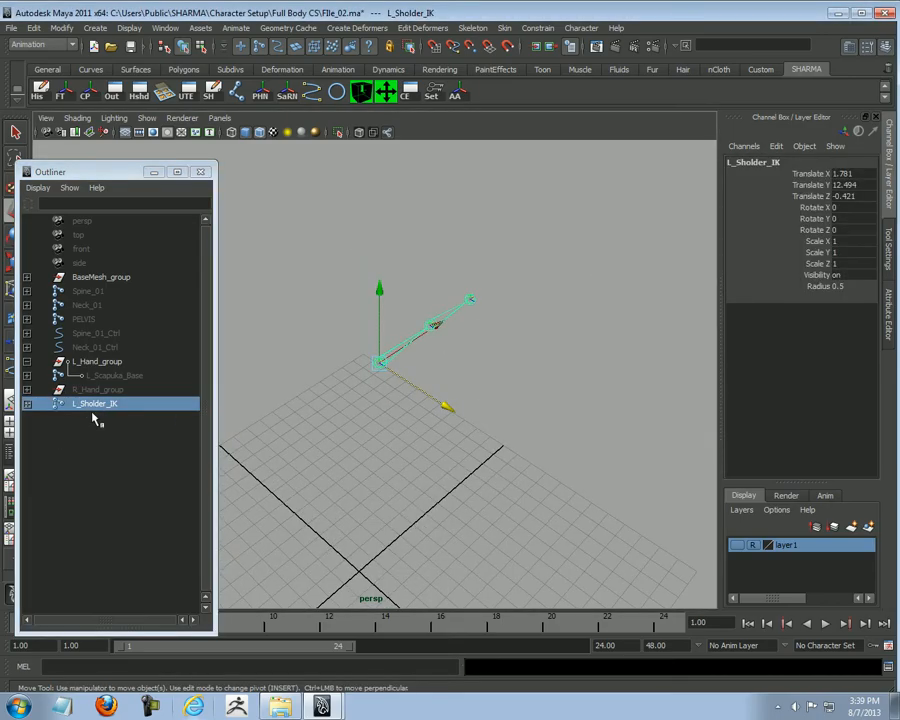
{"action": "middle_click_drag", "start_coordinate": [97, 415], "coordinate": [98, 369]}
Step: Show the original L_Scapuka_Base chain again by setting its visibility to 1
{"action": "left_click", "coordinate": [112, 375]}
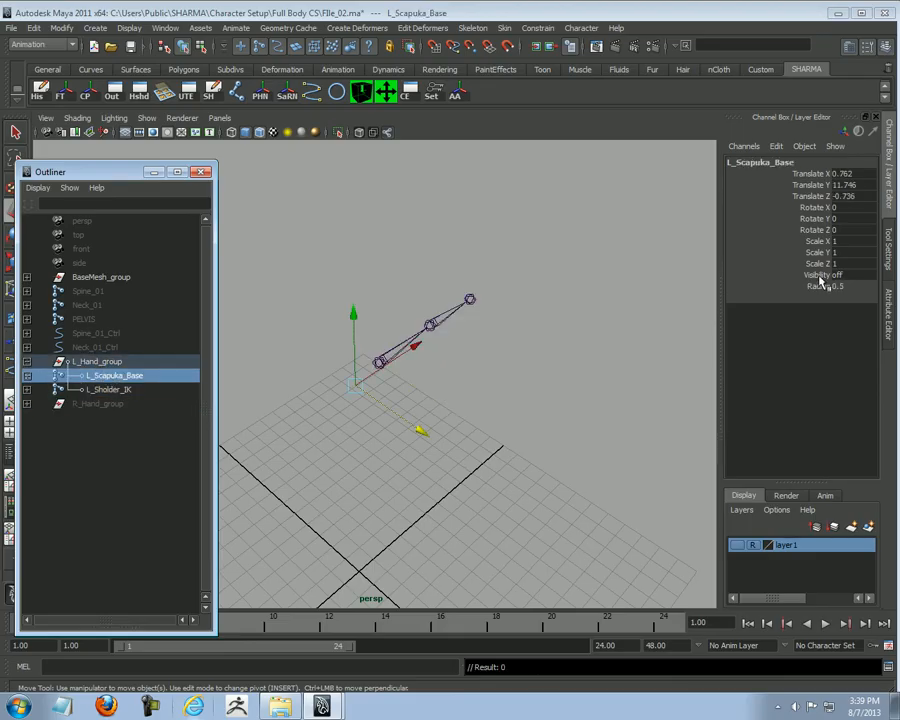
{"action": "double_click", "coordinate": [860, 274]}
{"action": "type", "text": "1"}
{"action": "key", "text": "Return"}
{"action": "left_click", "coordinate": [530, 402]}
{"action": "left_click_drag", "start_coordinate": [532, 406], "coordinate": [480, 388], "text": "alt"}
Step: Inspect L_Hand_group and its L_Scapuka_Base and L_Sholder_IK chains, including a trial move of L_Scapuka_Base along Z that is undone
{"action": "left_click", "coordinate": [80, 363]}
{"action": "left_click", "coordinate": [102, 376]}
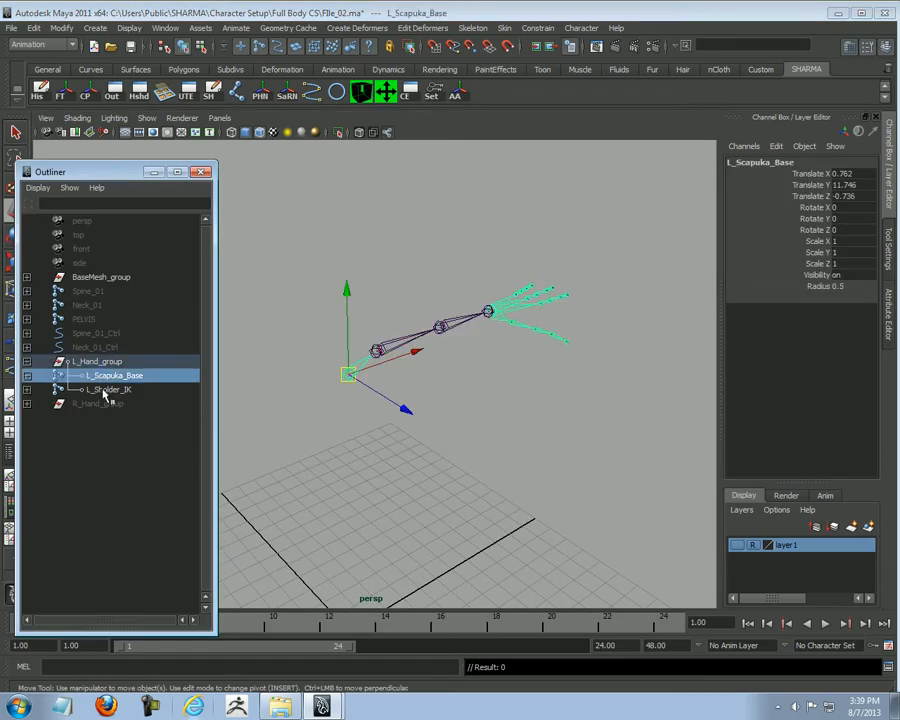
{"action": "left_click", "coordinate": [100, 388]}
{"action": "left_click", "coordinate": [100, 375]}
{"action": "left_click", "coordinate": [92, 362]}
{"action": "left_click_drag", "start_coordinate": [335, 390], "coordinate": [395, 400], "text": "alt"}
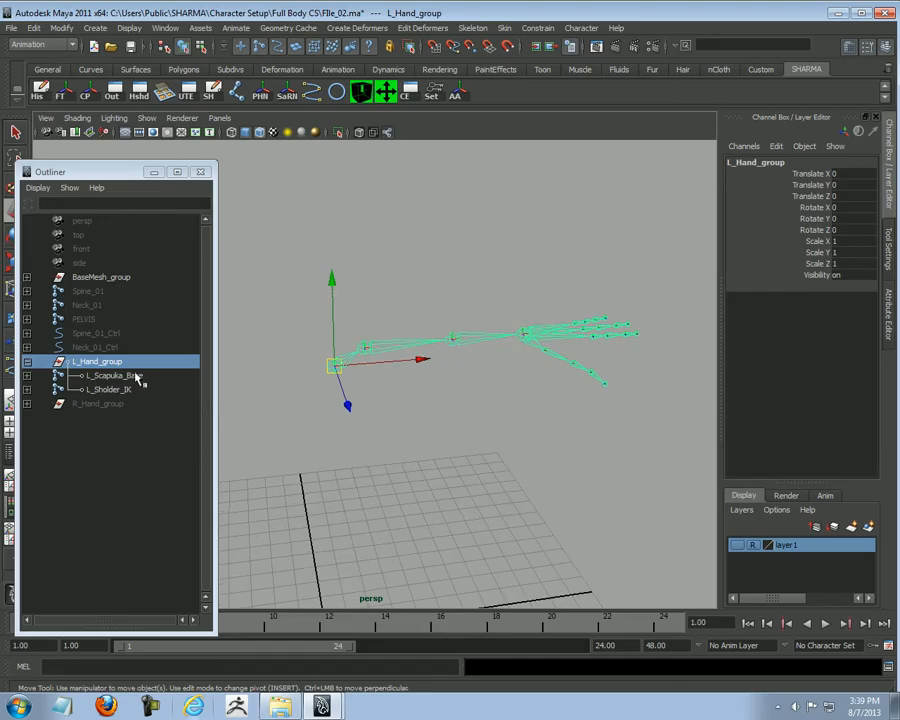
{"action": "left_click", "coordinate": [113, 376]}
{"action": "left_click_drag", "start_coordinate": [466, 410], "coordinate": [460, 490], "text": "alt"}
{"action": "key", "text": "ctrl+z"}
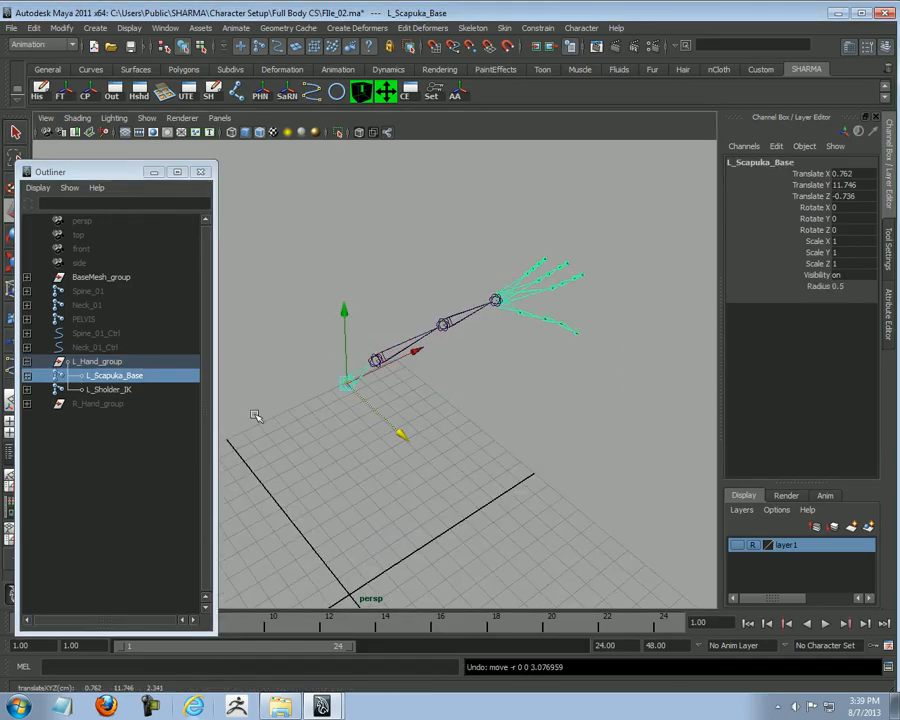
Step: Duplicate the L_Sholder_IK joint chain inside L_Hand_group
{"action": "left_click", "coordinate": [112, 389]}
{"action": "left_click_drag", "start_coordinate": [548, 444], "coordinate": [518, 434], "text": "alt"}
{"action": "left_click_drag", "start_coordinate": [430, 430], "coordinate": [488, 420], "text": "alt"}
{"action": "key", "text": "ctrl+d"}
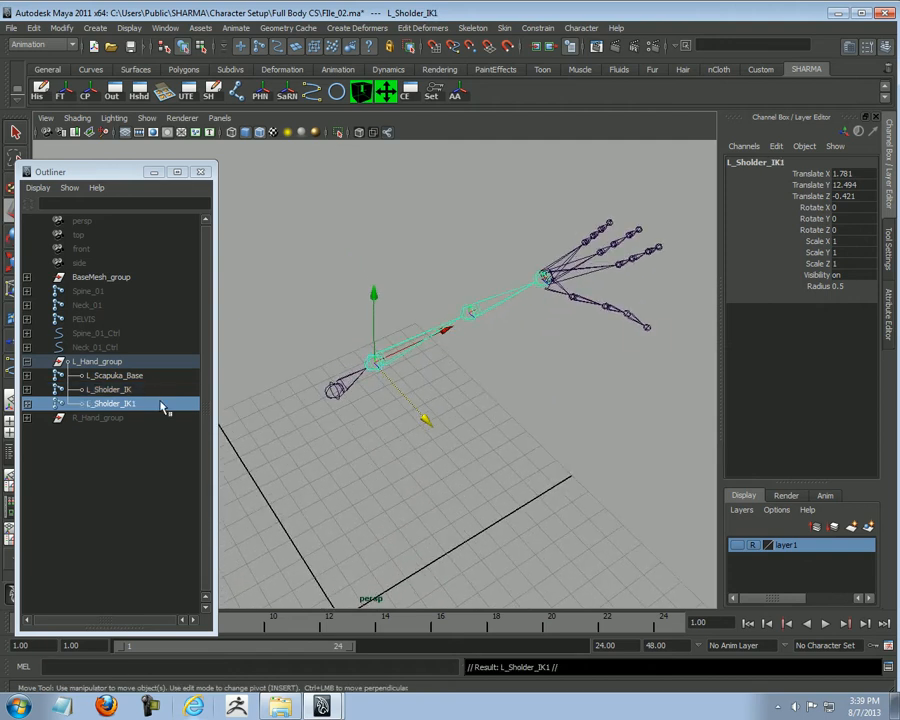
Step: Replace "IK" with "FK" throughout the duplicated chain's hierarchy and rename its root joint L_Sholder_FK
{"action": "left_click", "coordinate": [287, 92]}
{"action": "left_click_drag", "start_coordinate": [471, 118], "coordinate": [311, 134]}
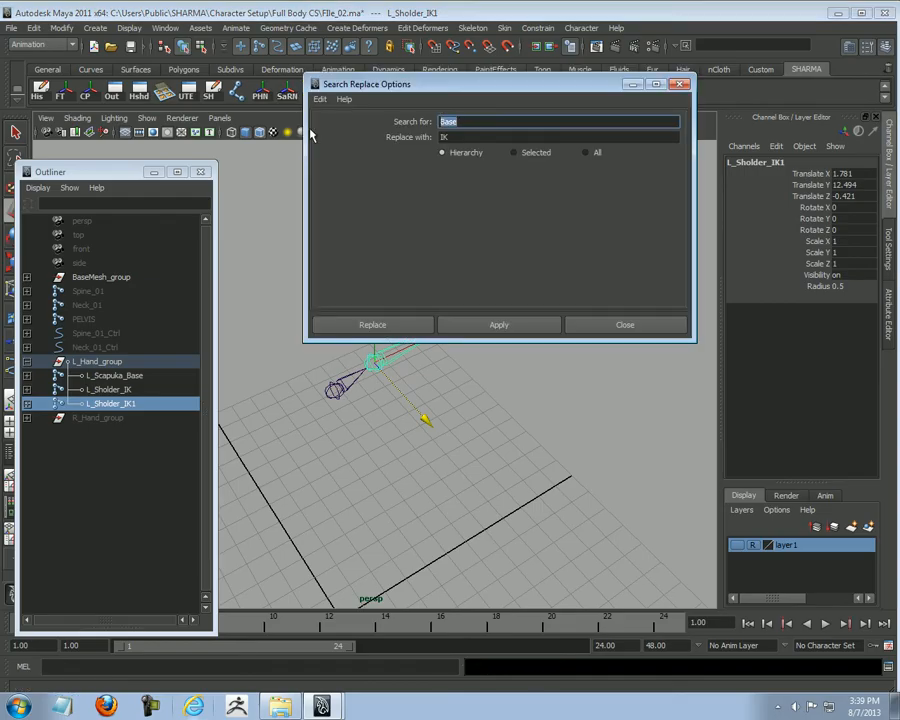
{"action": "type", "text": "IK"}
{"action": "key", "text": "Tab"}
{"action": "type", "text": "FK"}
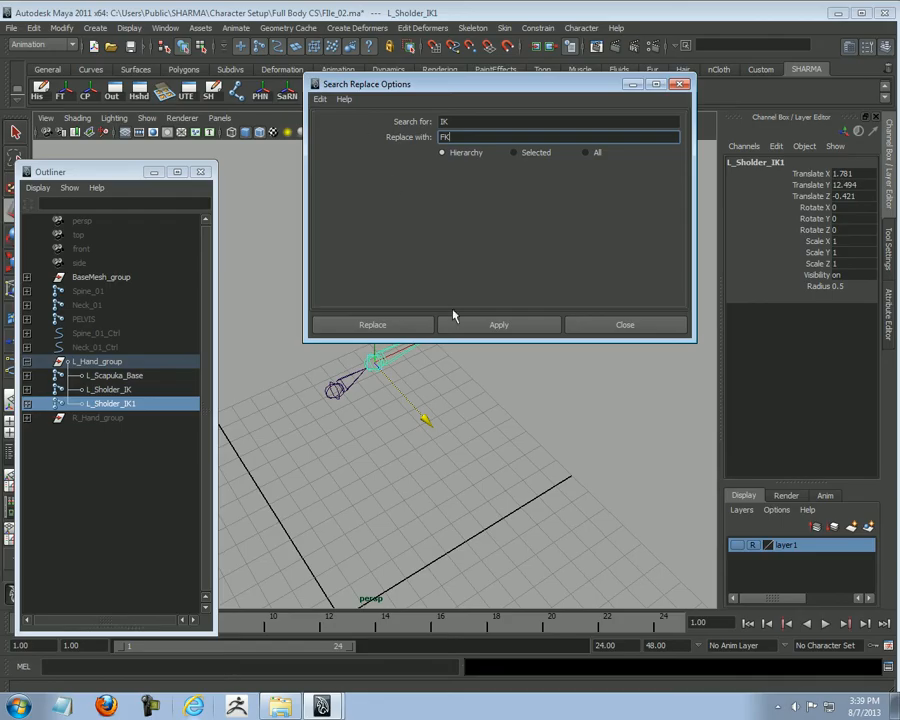
{"action": "left_click", "coordinate": [400, 323]}
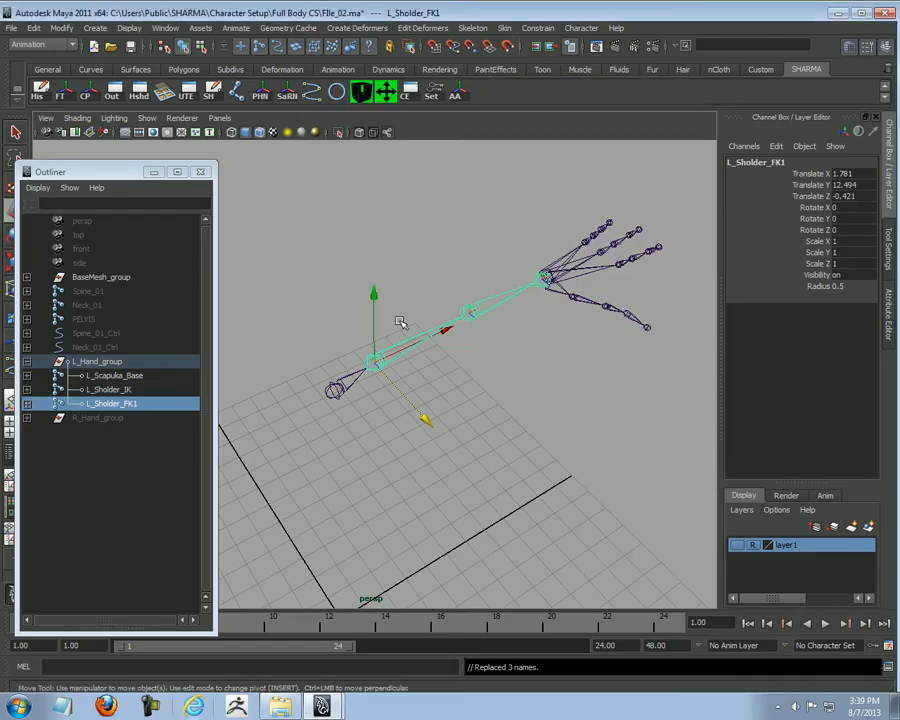
{"action": "double_click", "coordinate": [151, 404]}
{"action": "key", "text": "Return"}
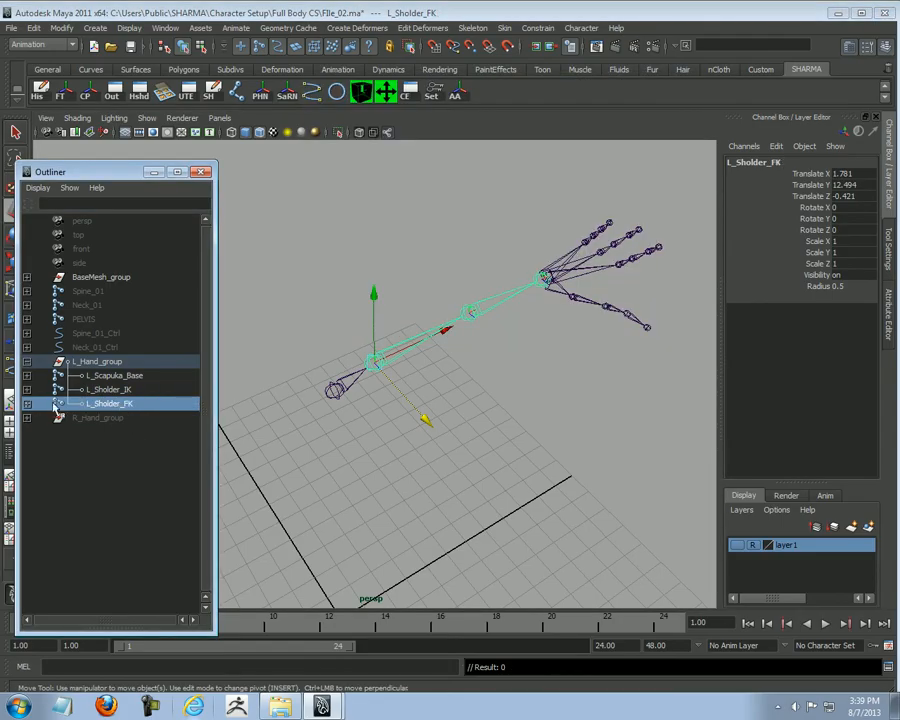
Step: Check the elbow and wrist joint names under L_Sholder_FK, and collapse the chain
{"action": "left_click", "coordinate": [27, 404]}
{"action": "left_click", "coordinate": [120, 418]}
{"action": "left_click", "coordinate": [27, 418]}
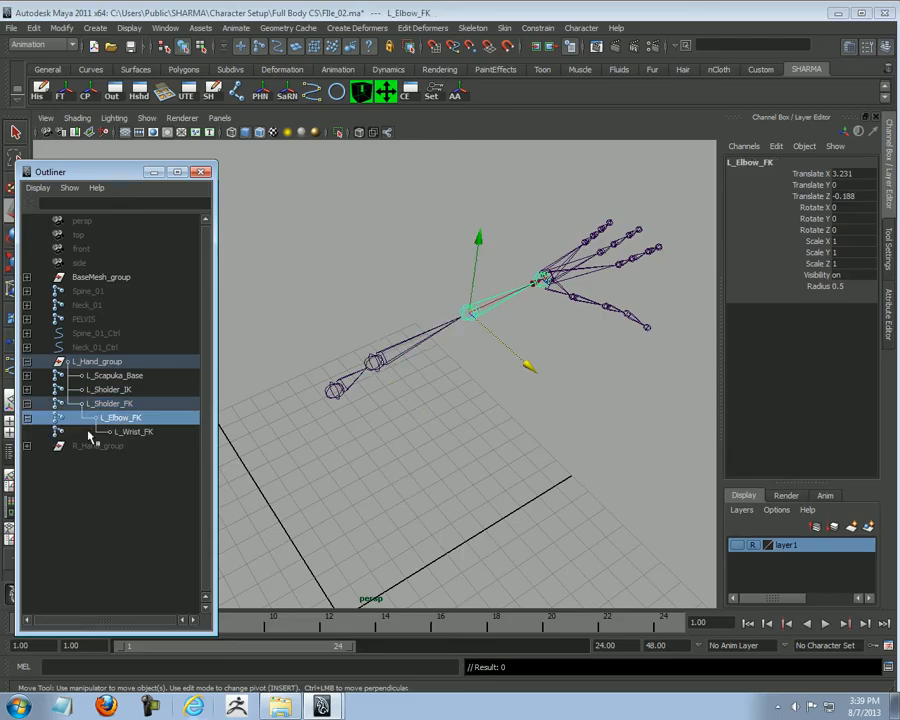
{"action": "left_click", "coordinate": [140, 432]}
{"action": "left_click", "coordinate": [27, 404]}
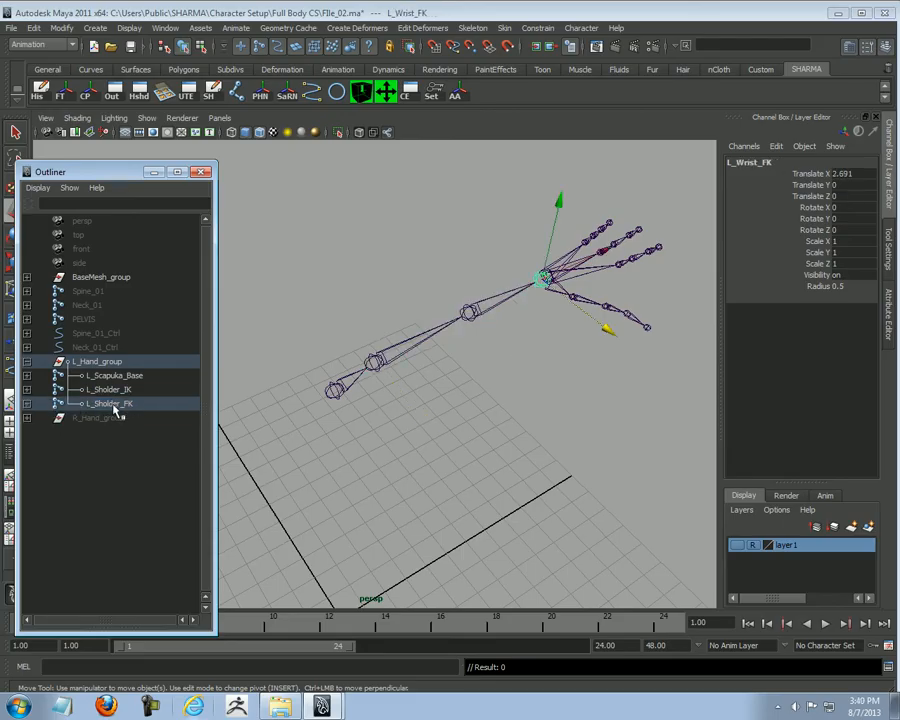
Step: Select the L_Sholder_FK, L_Sholder_IK and L_Scapuka_Base chains together to view how they overlap, and clear the selection
{"action": "left_click", "coordinate": [122, 403]}
{"action": "left_click", "coordinate": [126, 389], "text": "shift"}
{"action": "left_click", "coordinate": [122, 376], "text": "shift"}
{"action": "left_click_drag", "start_coordinate": [384, 376], "coordinate": [358, 367], "text": "alt"}
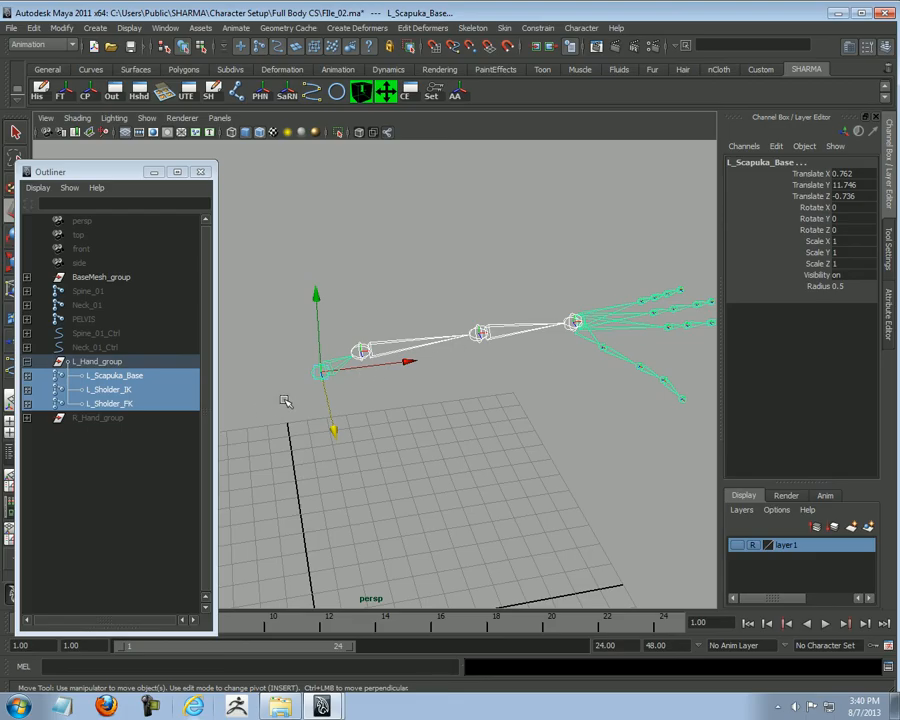
{"action": "left_click", "coordinate": [585, 445]}
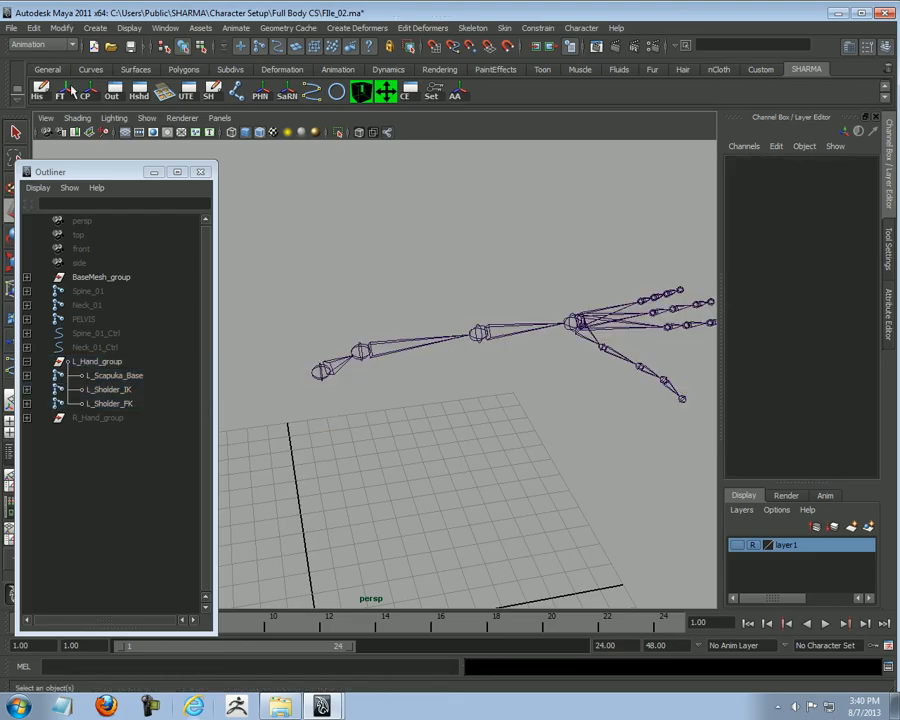
Step: Save the scene as a new file named FIle_03.ma in the Full Body CS folder
{"action": "left_click", "coordinate": [17, 28]}
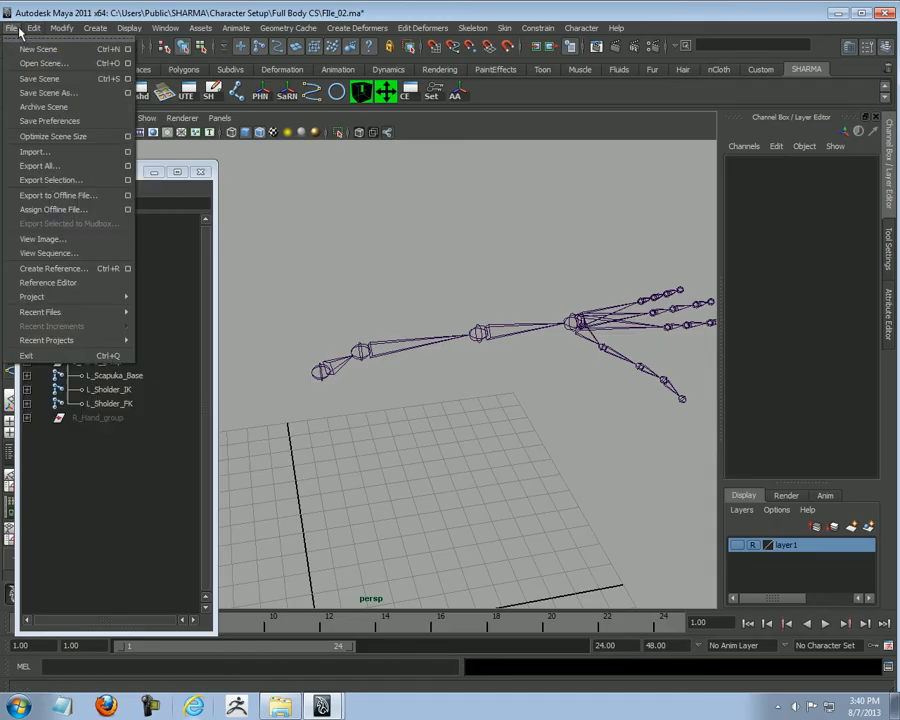
{"action": "left_click", "coordinate": [45, 92]}
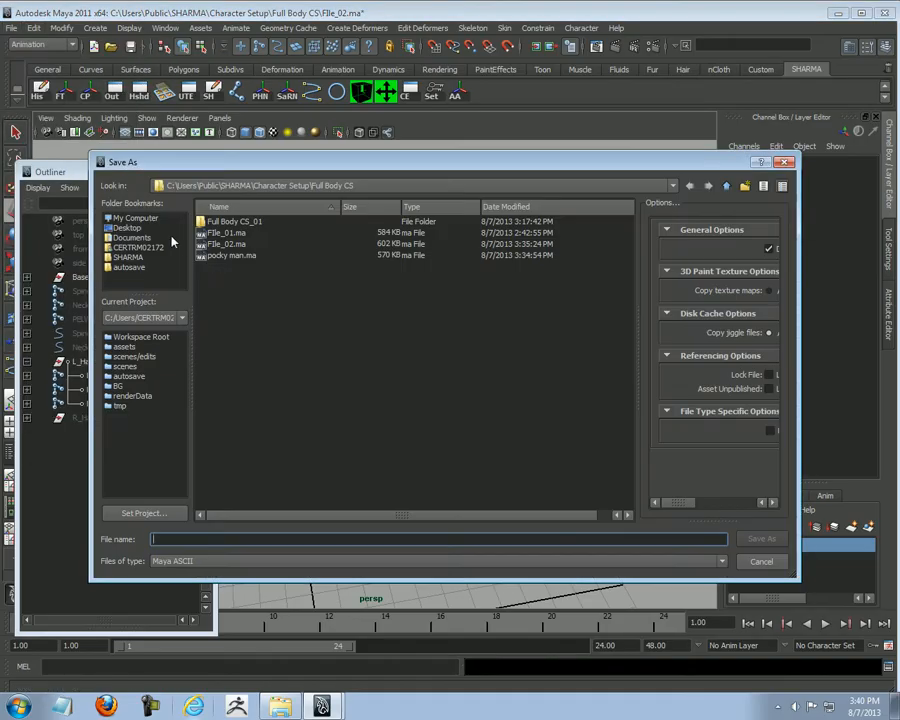
{"action": "left_click", "coordinate": [224, 246]}
{"action": "left_click", "coordinate": [176, 539]}
{"action": "key", "text": "BackSpace"}
{"action": "type", "text": "3"}
{"action": "key", "text": "Return"}
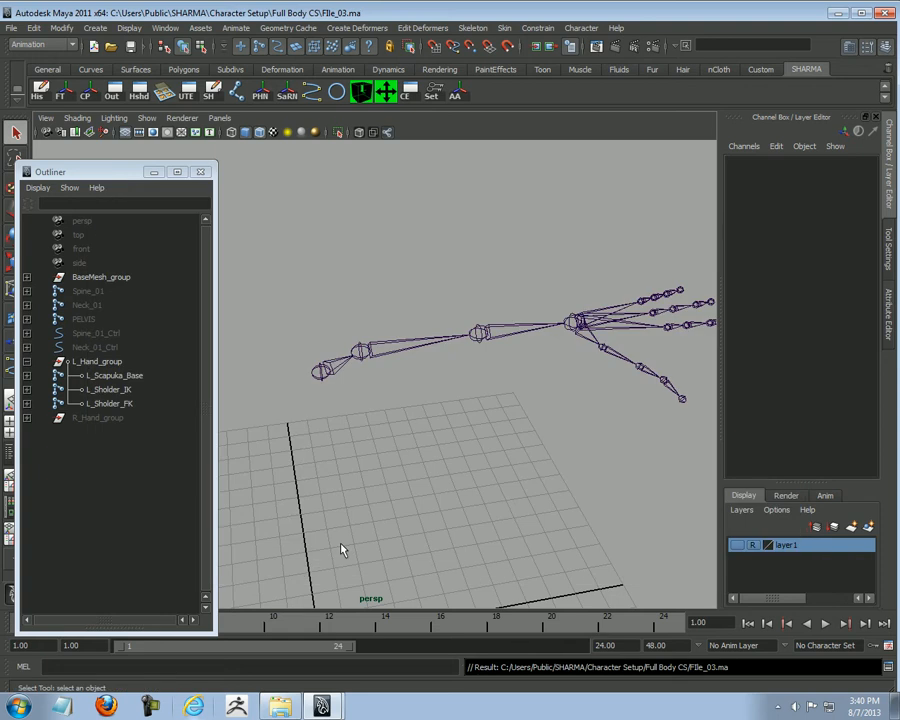
Step: Group the L_Sholder_FK chain inside L_Hand_group and name the new group L_Hand_FK_group
{"action": "left_click_drag", "start_coordinate": [303, 484], "coordinate": [396, 468], "text": "alt"}
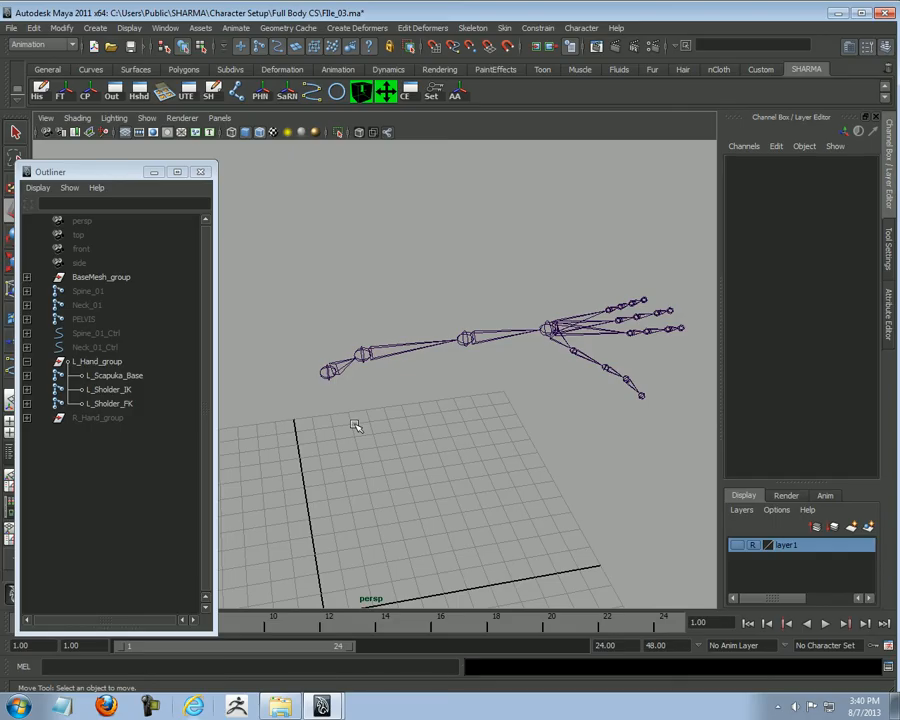
{"action": "left_click_drag", "start_coordinate": [420, 444], "coordinate": [484, 436], "text": "alt"}
{"action": "left_click", "coordinate": [115, 404]}
{"action": "left_click_drag", "start_coordinate": [253, 408], "coordinate": [425, 405], "text": "alt"}
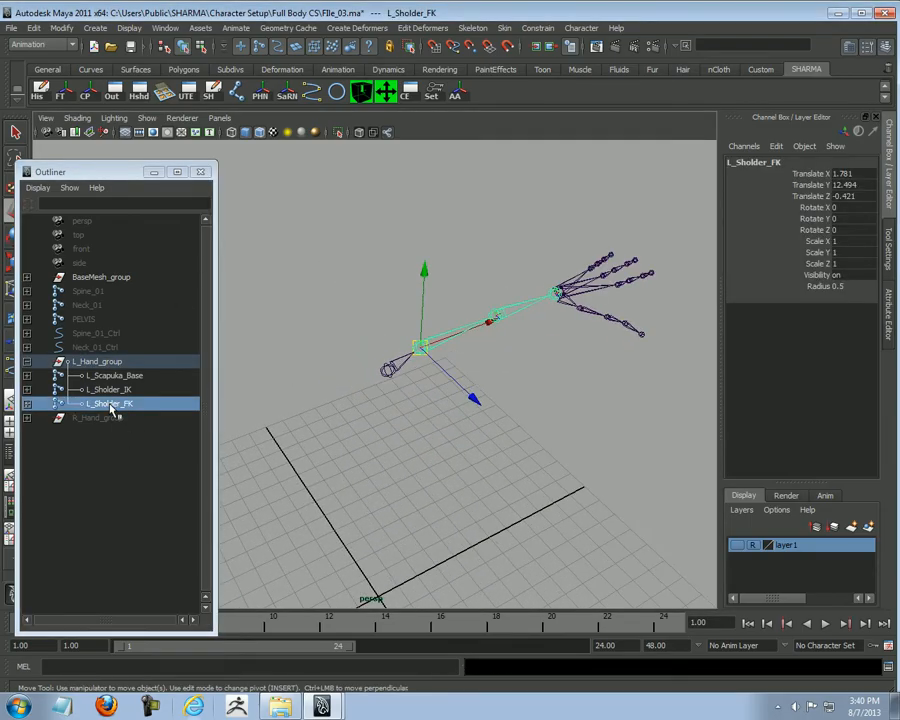
{"action": "key", "text": "ctrl+g"}
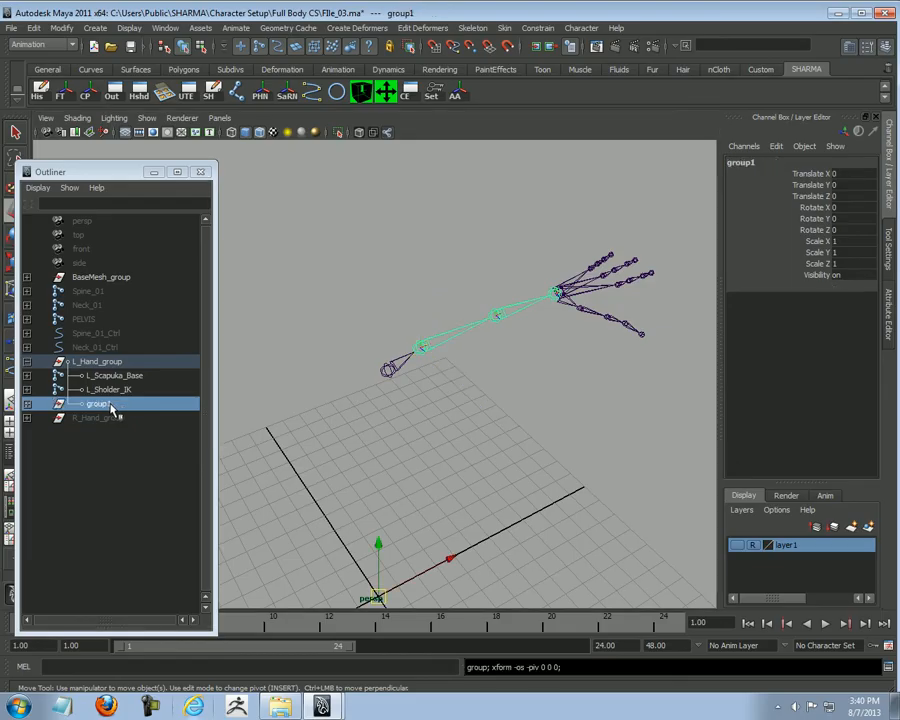
{"action": "double_click", "coordinate": [117, 404]}
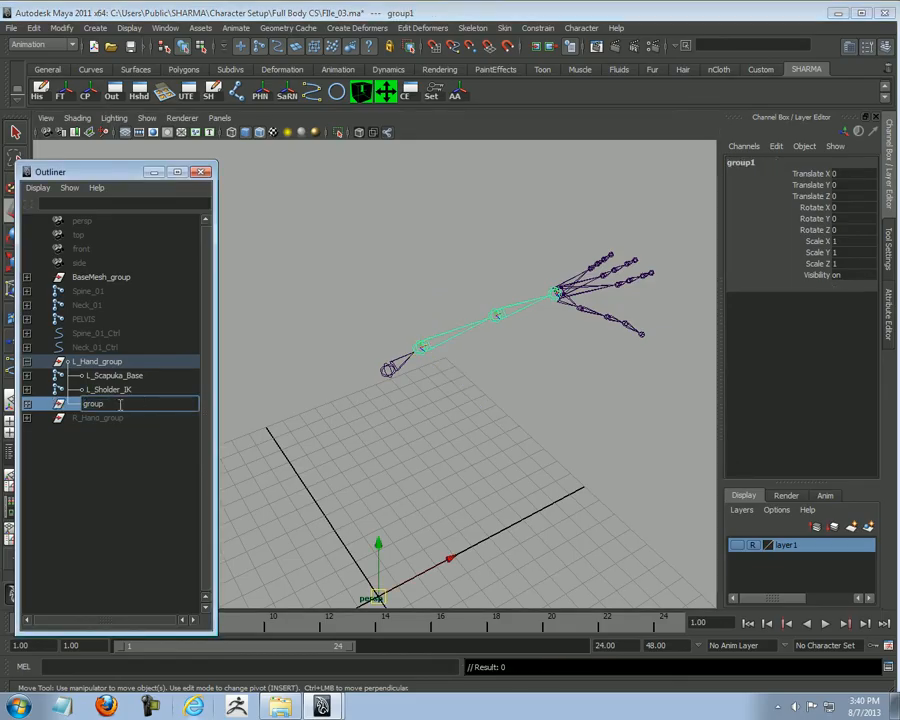
{"action": "type", "text": "L_Hand_"}
{"action": "key", "text": "Return"}
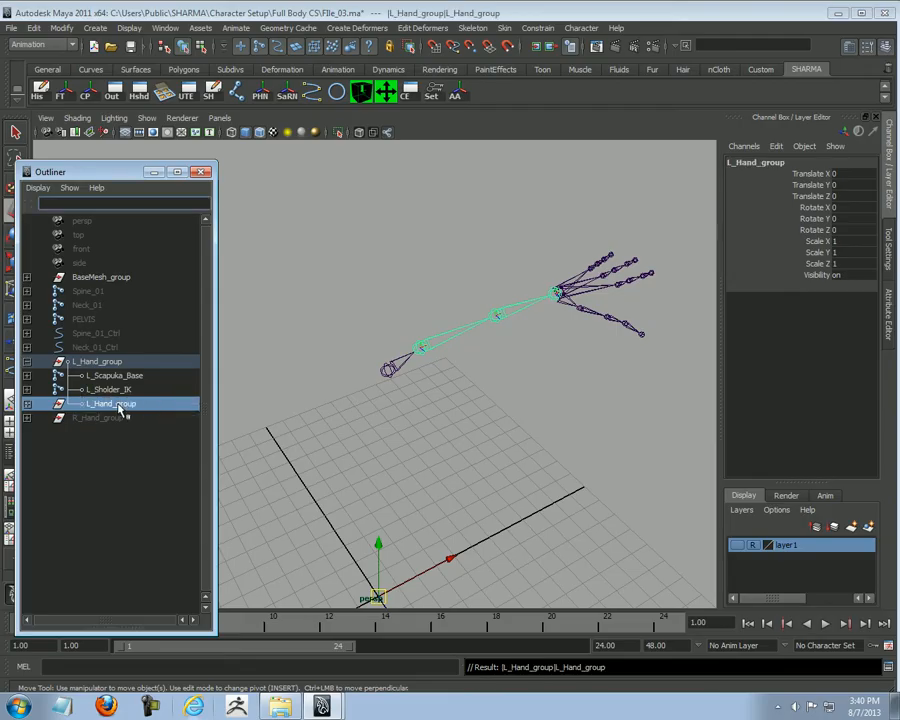
{"action": "double_click", "coordinate": [118, 405]}
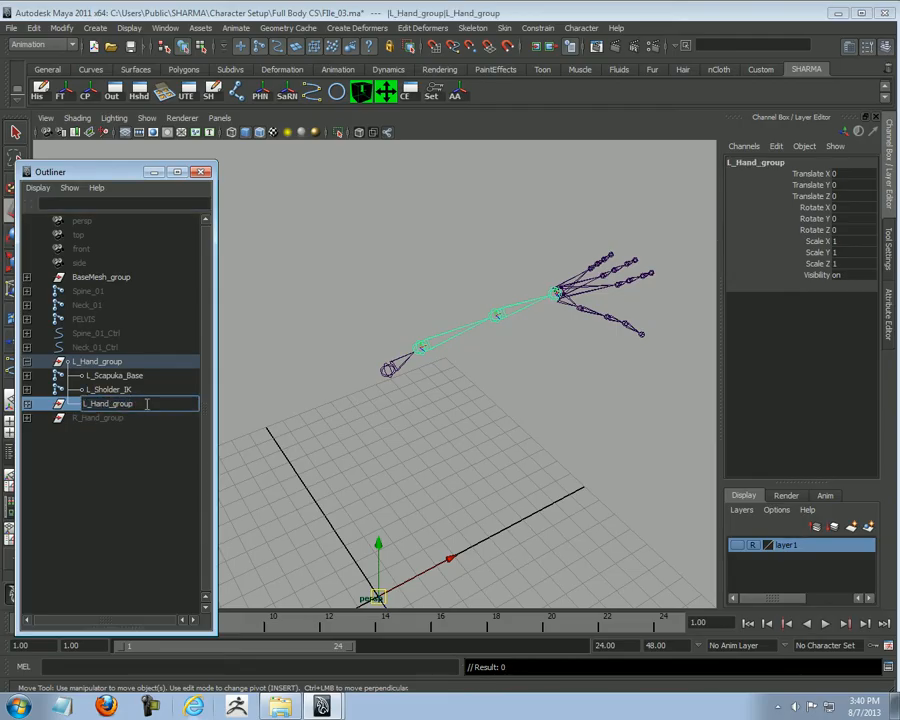
{"action": "key", "text": "Return"}
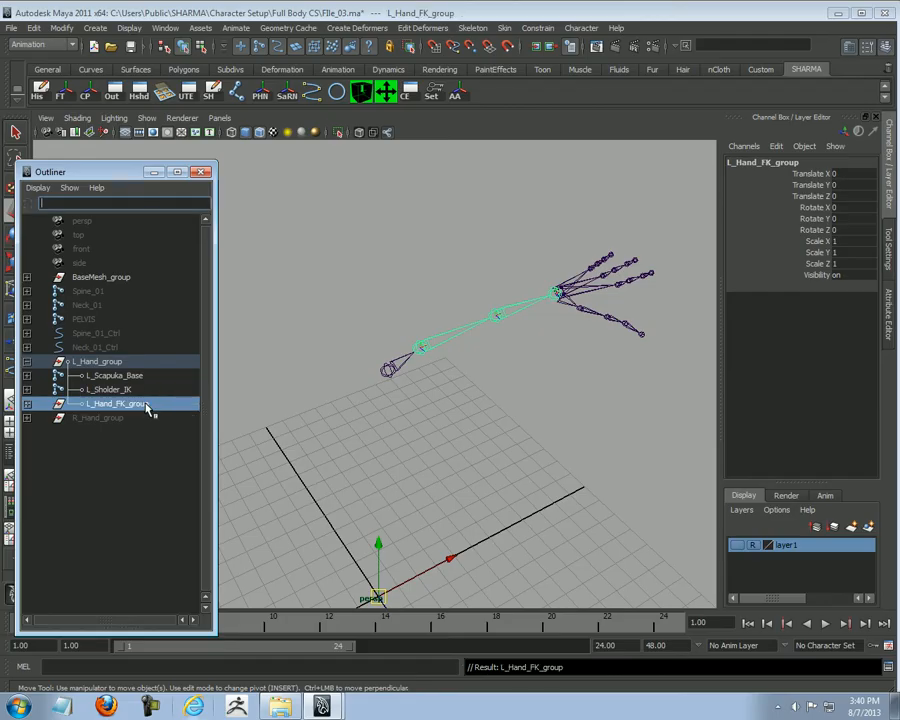
Step: Snap the pivot of L_Hand_FK_group onto the scapula base joint
{"action": "left_click_drag", "start_coordinate": [260, 444], "coordinate": [471, 468], "text": "alt"}
{"action": "key", "text": "Insert"}
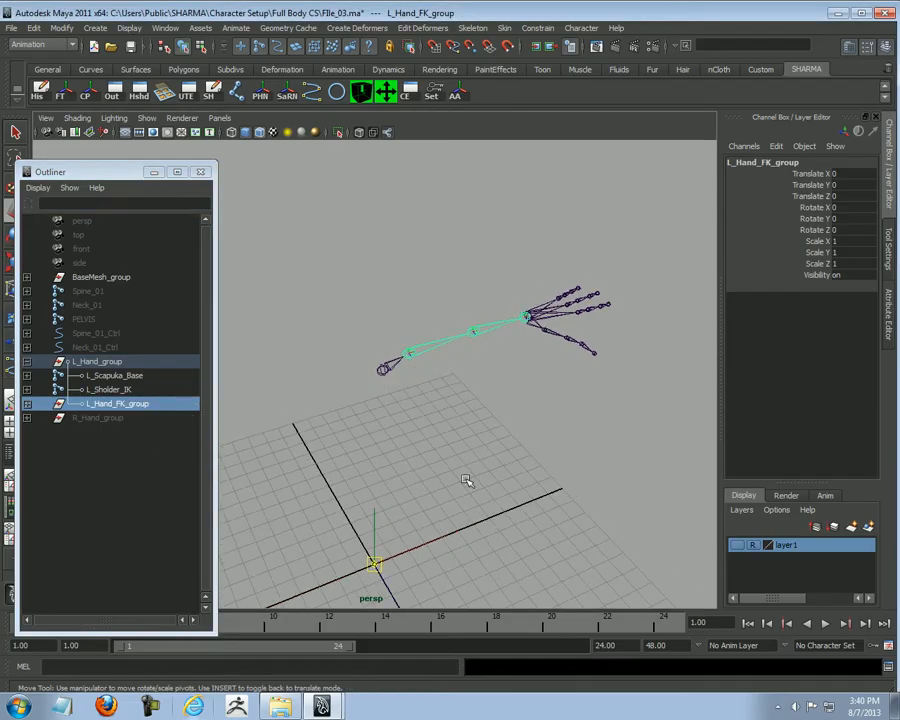
{"action": "key", "text": "v"}
{"action": "left_click_drag", "start_coordinate": [375, 565], "coordinate": [376, 412]}
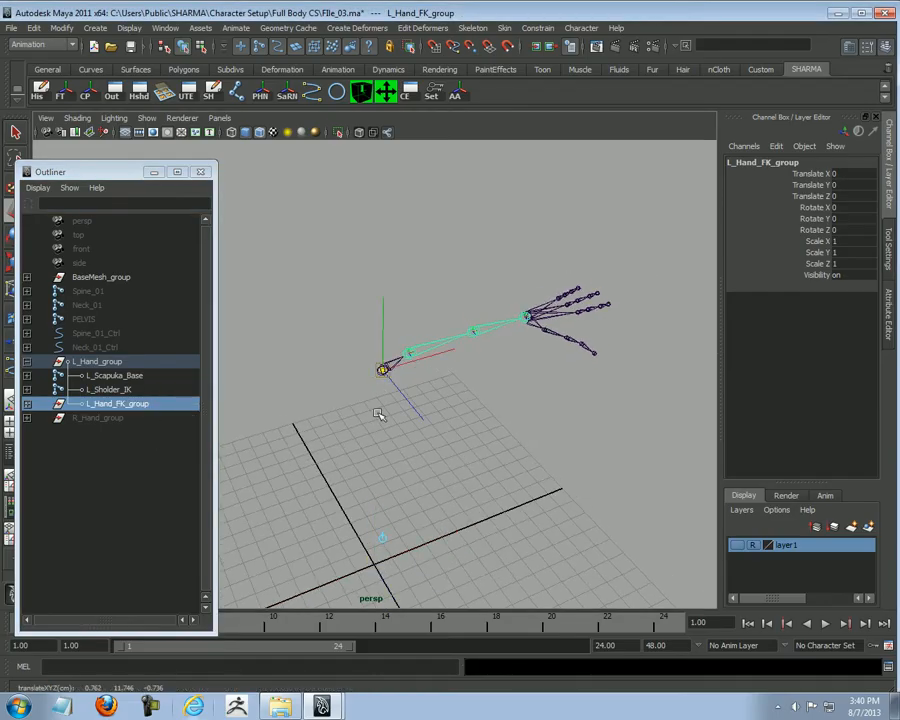
{"action": "key", "text": "Insert"}
{"action": "left_click_drag", "start_coordinate": [474, 424], "coordinate": [386, 362], "text": "alt"}
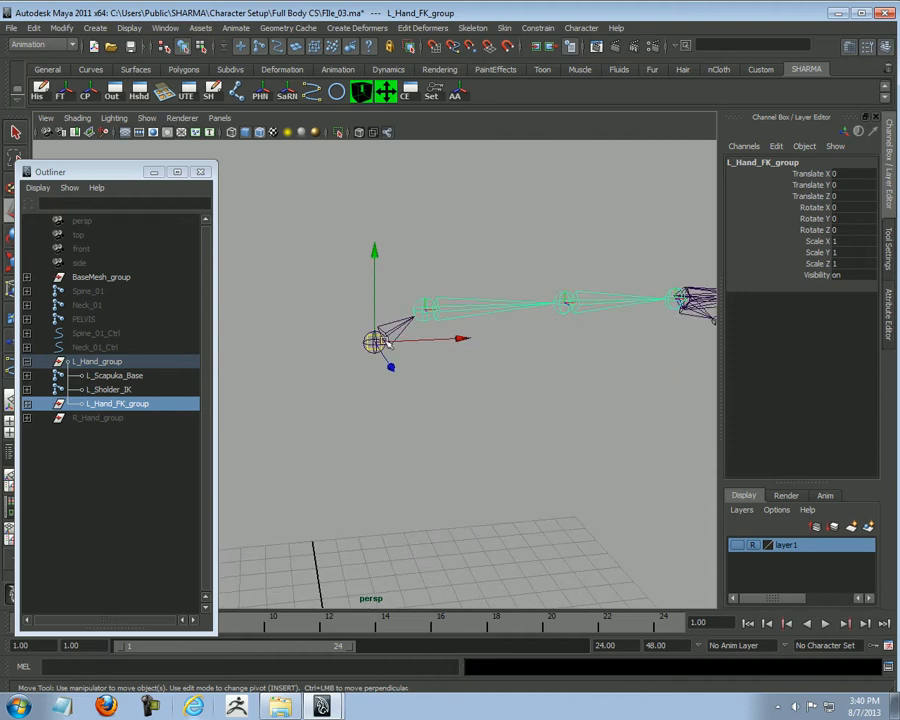
Step: Group the L_Sholder_IK chain and name the group L_Hand_IK_group, reusing the FK group's name
{"action": "left_click", "coordinate": [112, 390]}
{"action": "left_click_drag", "start_coordinate": [300, 400], "coordinate": [400, 425], "text": "alt"}
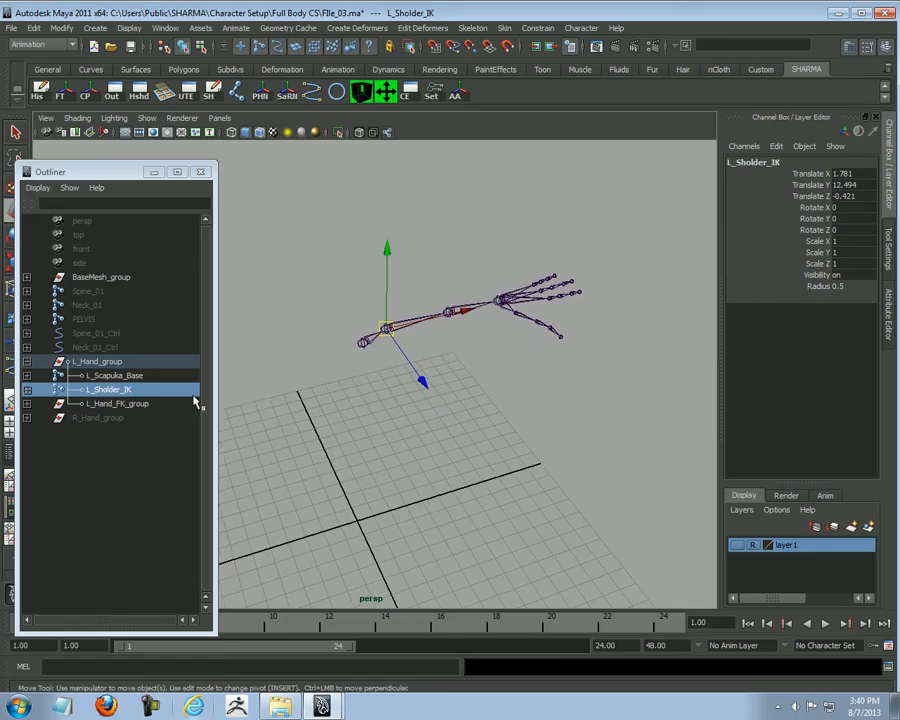
{"action": "key", "text": "ctrl+g"}
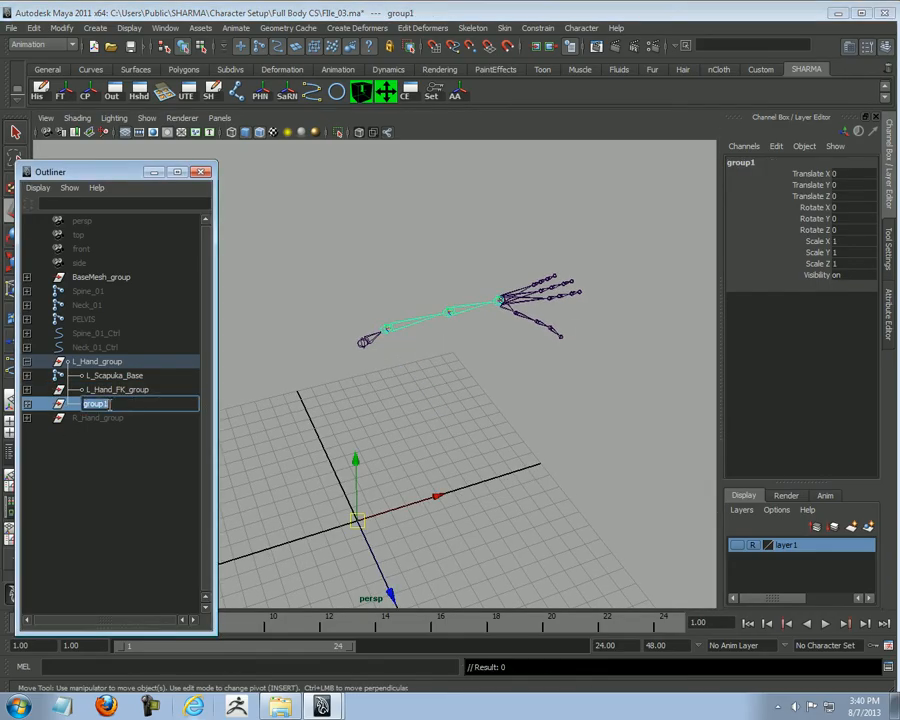
{"action": "double_click", "coordinate": [115, 389]}
{"action": "key", "text": "ctrl+c"}
{"action": "double_click", "coordinate": [108, 404]}
{"action": "key", "text": "ctrl+v"}
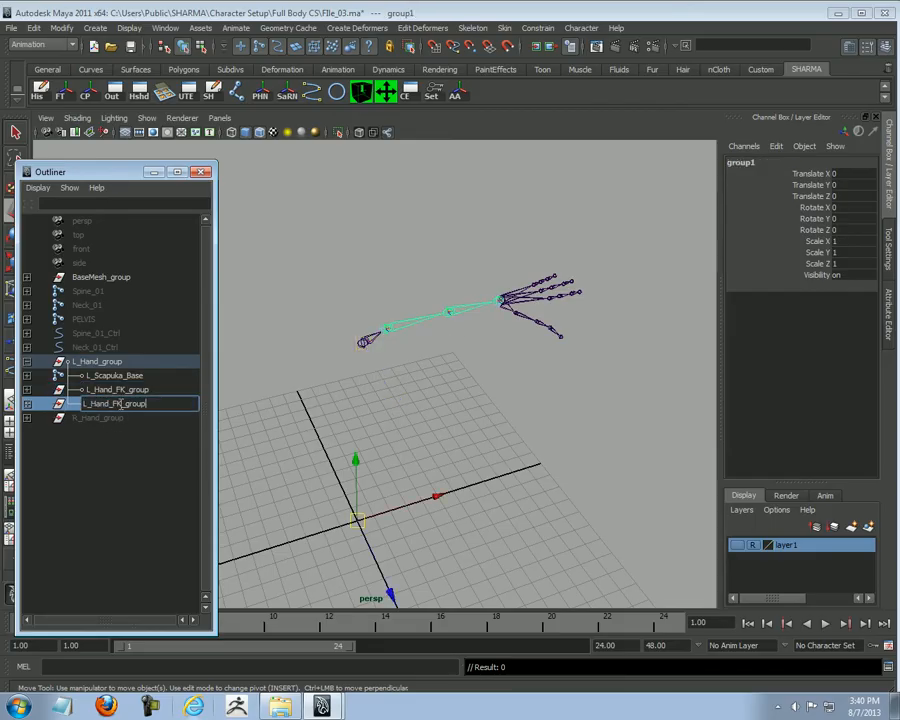
{"action": "key", "text": "Return"}
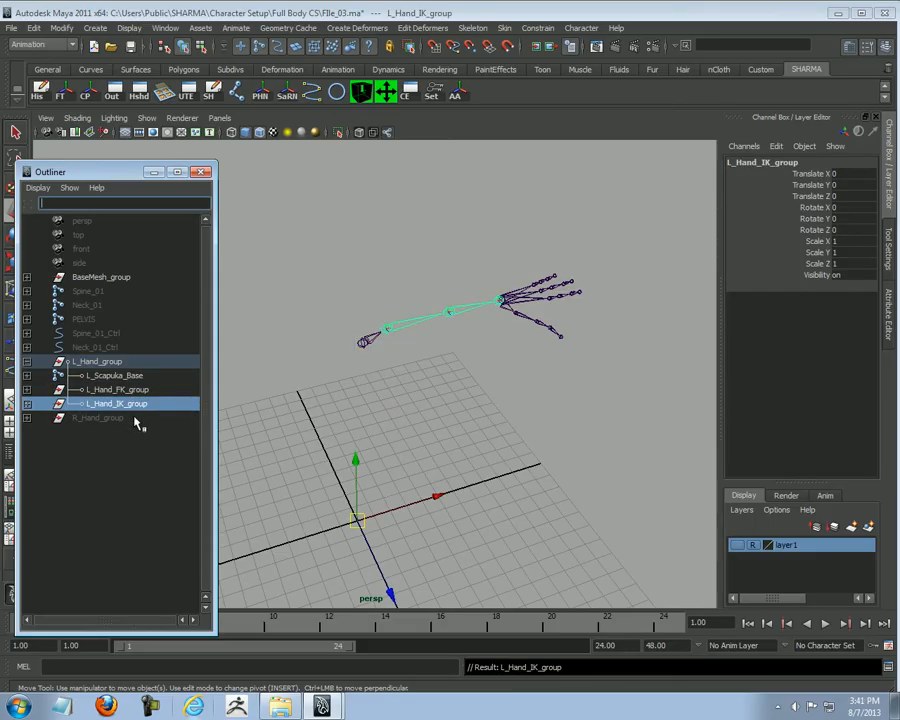
Step: Move the pivot of L_Hand_IK_group onto the scapula base joint and clear the selection
{"action": "right_click_drag", "start_coordinate": [379, 492], "coordinate": [412, 488], "text": "alt"}
{"action": "key", "text": "Insert"}
{"action": "left_click_drag", "start_coordinate": [357, 533], "coordinate": [357, 405]}
{"action": "key", "text": "Insert"}
{"action": "left_click", "coordinate": [610, 345]}
Step: Snap the pivot of L_Hand_IK_group onto the shoulder joint
{"action": "right_click_drag", "start_coordinate": [332, 383], "coordinate": [512, 380], "text": "alt"}
{"action": "left_click_drag", "start_coordinate": [512, 380], "coordinate": [458, 393], "text": "alt"}
{"action": "left_click", "coordinate": [128, 390]}
{"action": "left_click", "coordinate": [124, 403]}
{"action": "left_click_drag", "start_coordinate": [400, 440], "coordinate": [427, 445], "text": "alt"}
{"action": "key", "text": "Insert"}
{"action": "left_click_drag", "start_coordinate": [347, 410], "coordinate": [404, 392]}
{"action": "key", "text": "Insert"}
Step: Snap the pivot of L_Hand_FK_group onto the shoulder joint
{"action": "left_click", "coordinate": [128, 390]}
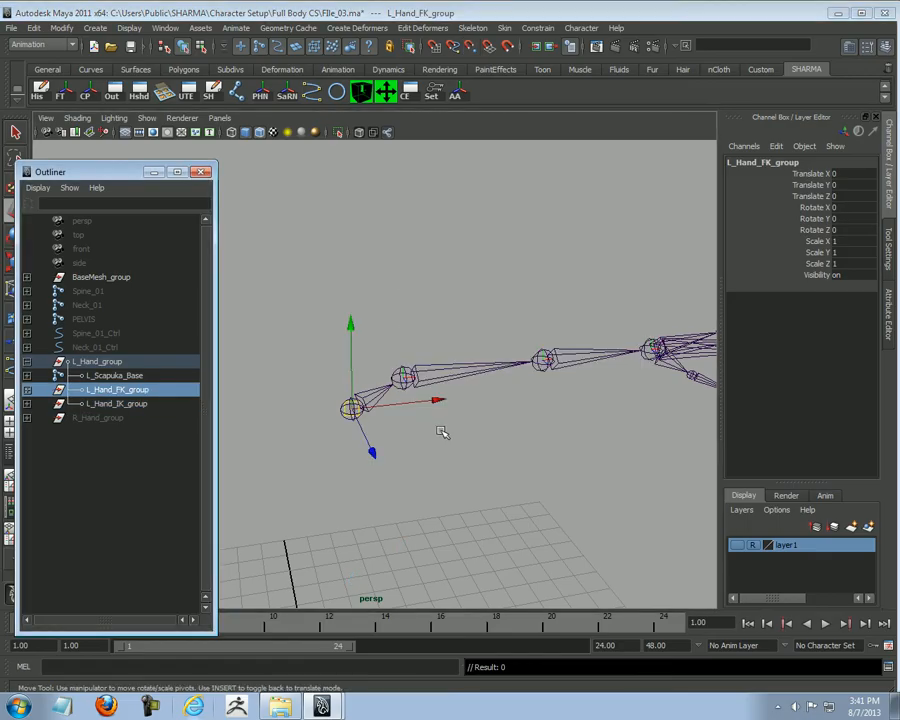
{"action": "left_click_drag", "start_coordinate": [394, 380], "coordinate": [397, 379]}
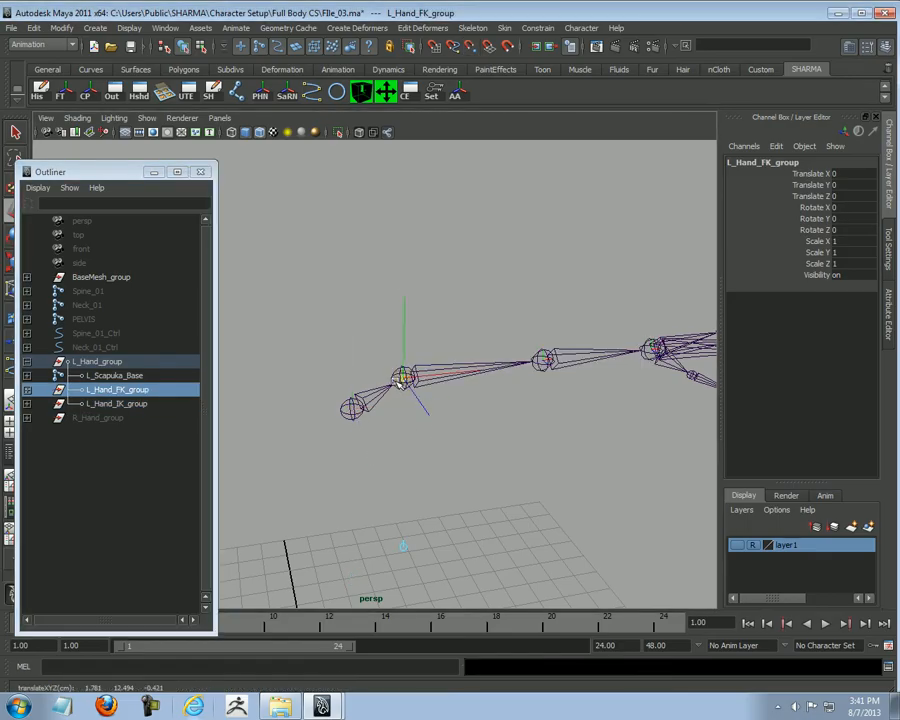
{"action": "key", "text": "Insert"}
Step: Compare the pivots of L_Hand_FK_group and L_Hand_IK_group at the shoulder joint by selecting each in turn
{"action": "left_click", "coordinate": [125, 404], "text": "ctrl"}
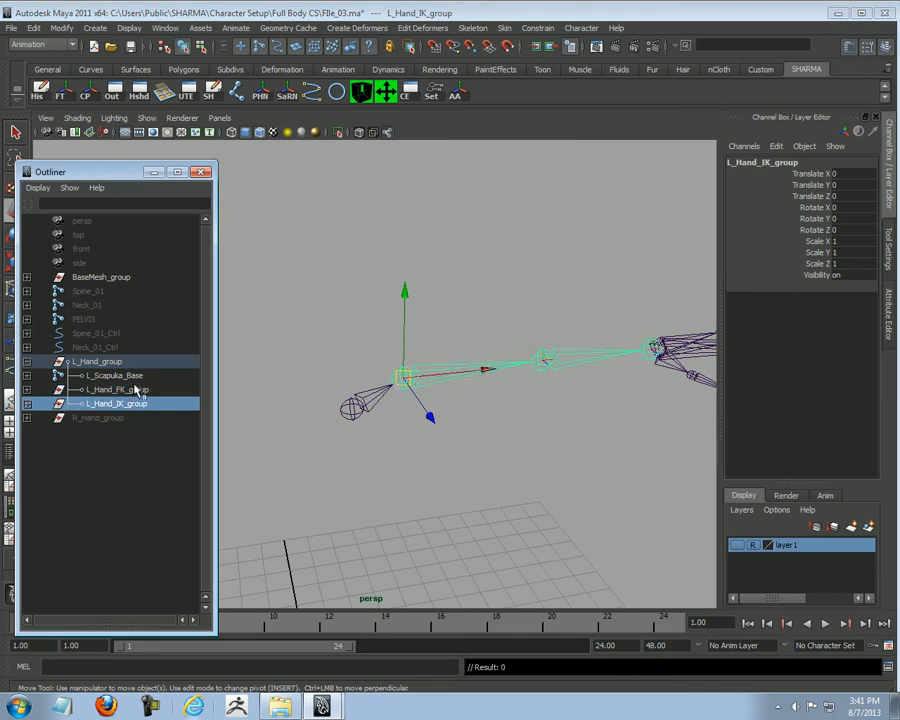
{"action": "left_click_drag", "start_coordinate": [539, 468], "coordinate": [468, 462], "text": "alt"}
{"action": "left_click", "coordinate": [160, 426]}
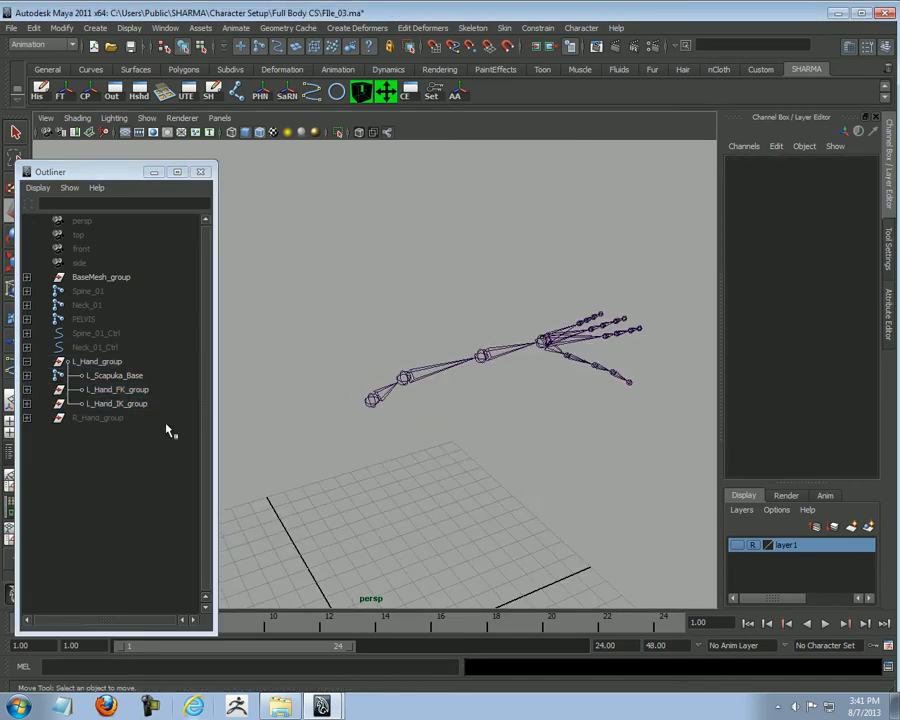
{"action": "left_click", "coordinate": [115, 392]}
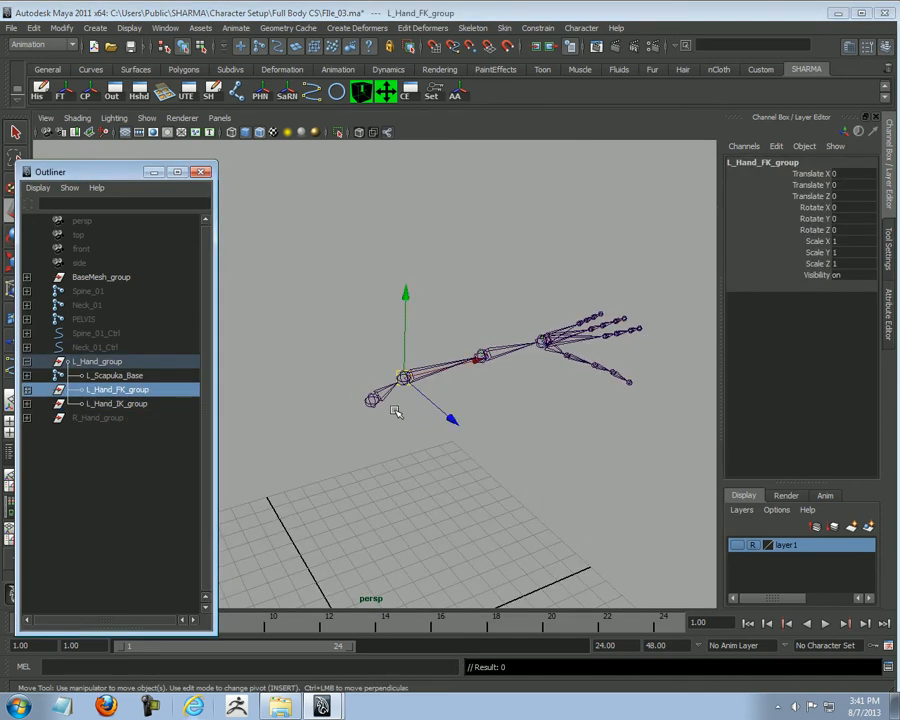
{"action": "left_click", "coordinate": [125, 405]}
{"action": "left_click", "coordinate": [129, 392]}
{"action": "left_click_drag", "start_coordinate": [452, 466], "coordinate": [425, 482], "text": "alt"}
{"action": "right_click_drag", "start_coordinate": [425, 482], "coordinate": [551, 472], "text": "alt"}
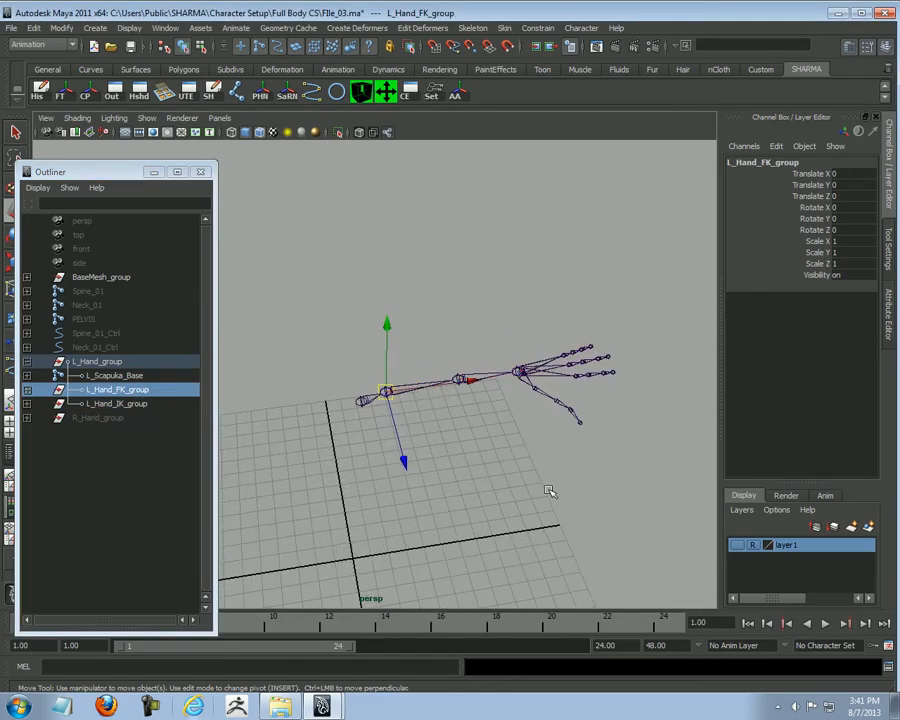
{"action": "left_click", "coordinate": [552, 493]}
{"action": "right_click_drag", "start_coordinate": [320, 413], "coordinate": [486, 426], "text": "alt"}
{"action": "left_click", "coordinate": [139, 392]}
{"action": "left_click", "coordinate": [132, 405]}
{"action": "left_click_drag", "start_coordinate": [513, 441], "coordinate": [455, 440], "text": "alt"}
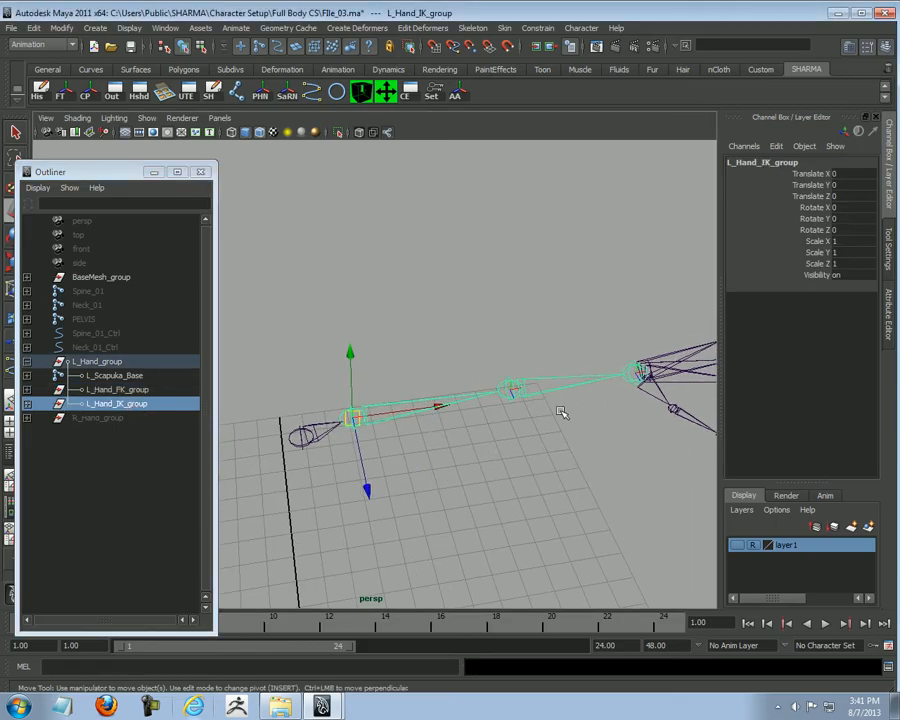
{"action": "right_click_drag", "start_coordinate": [541, 475], "coordinate": [370, 447], "text": "alt"}
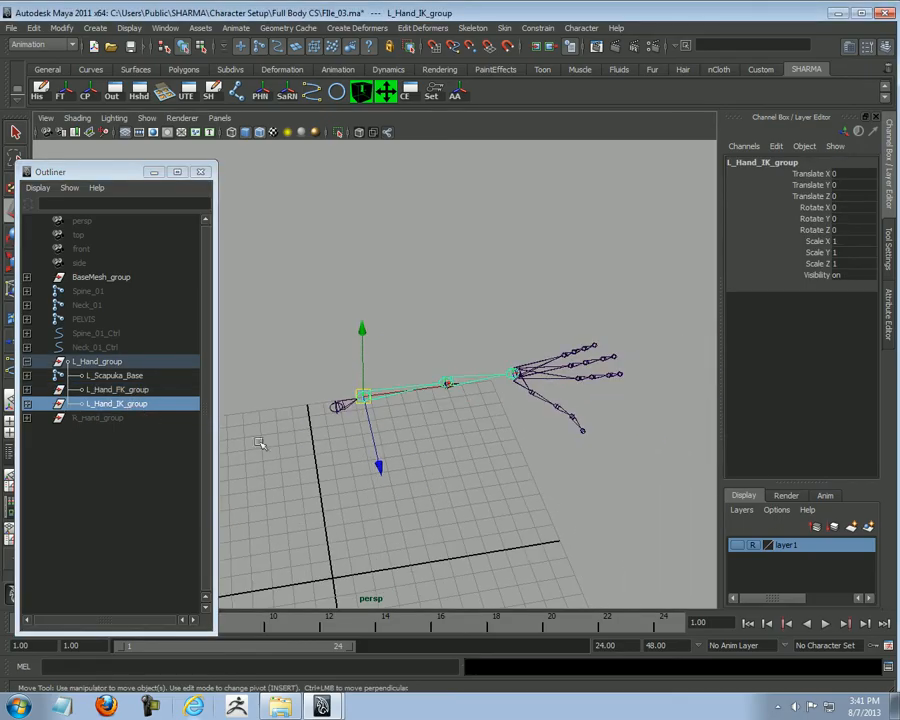
{"action": "left_click_drag", "start_coordinate": [371, 427], "coordinate": [415, 452], "text": "alt"}
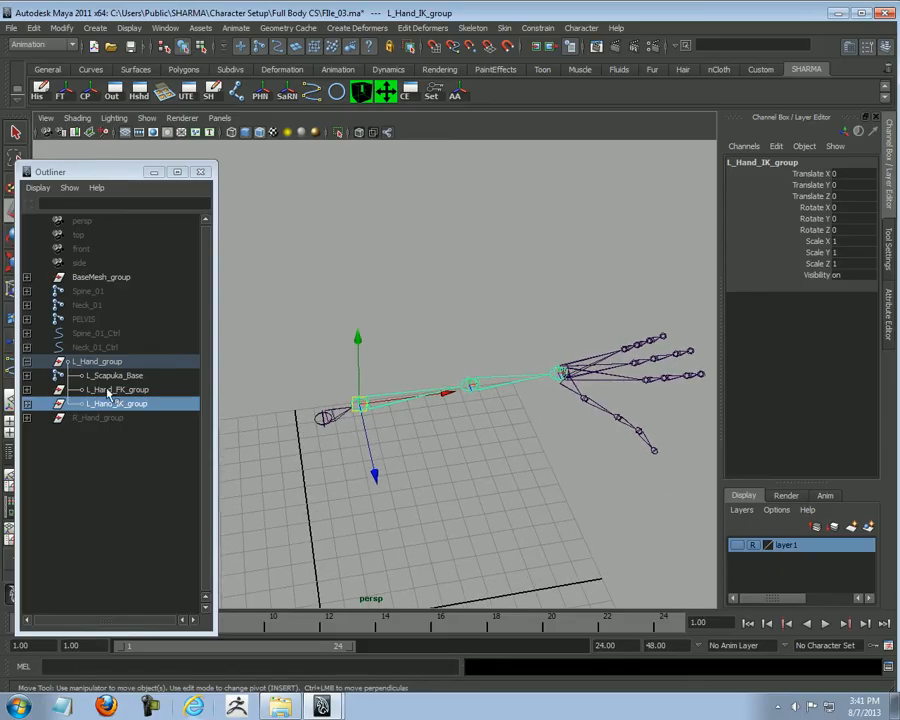
{"action": "left_click", "coordinate": [115, 390]}
{"action": "left_click", "coordinate": [110, 404]}
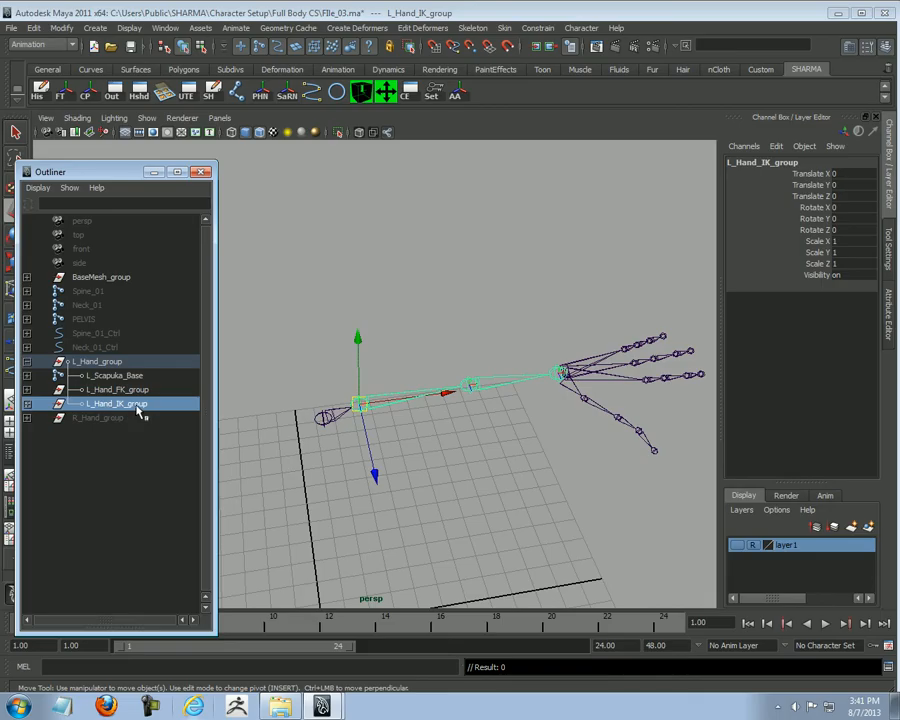
Step: Inspect the contents of L_Hand_IK_group and the full extent of L_Hand_group
{"action": "left_click", "coordinate": [27, 404]}
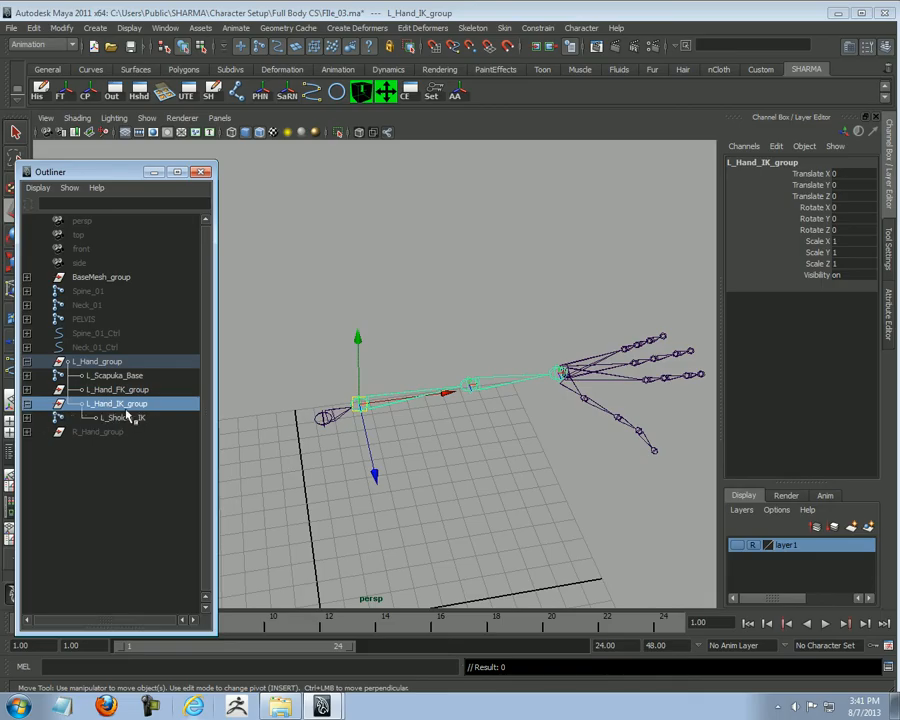
{"action": "left_click", "coordinate": [28, 404]}
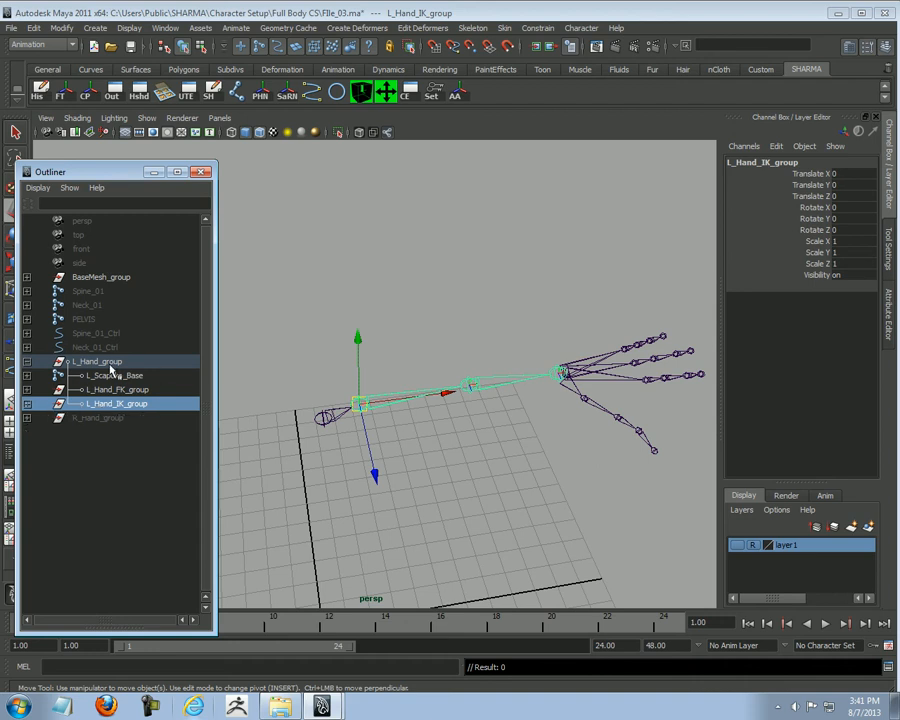
{"action": "left_click", "coordinate": [27, 361]}
{"action": "left_click", "coordinate": [95, 363]}
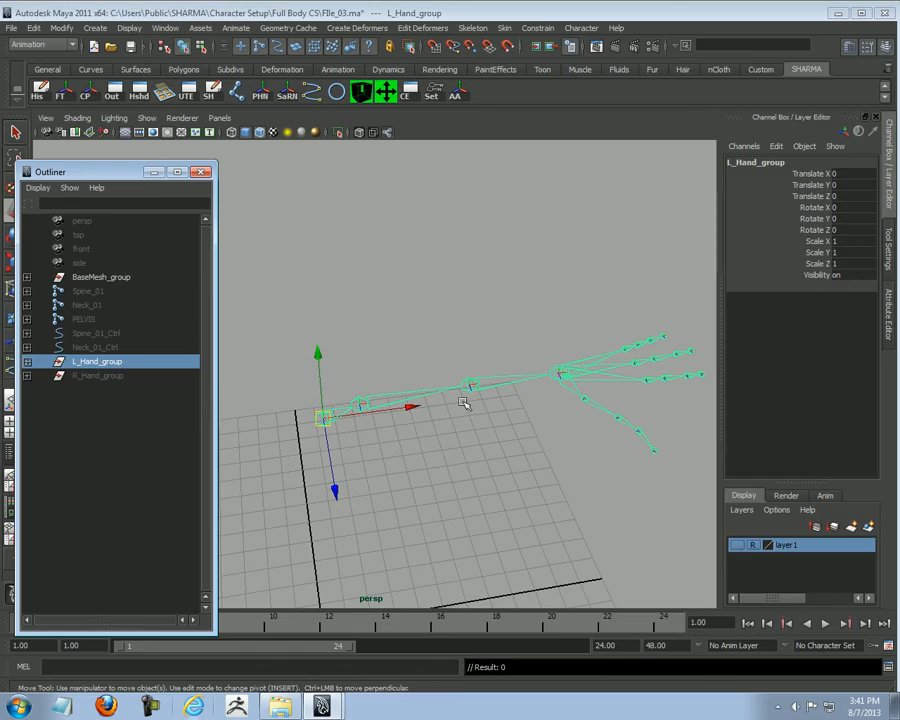
{"action": "left_click", "coordinate": [27, 362]}
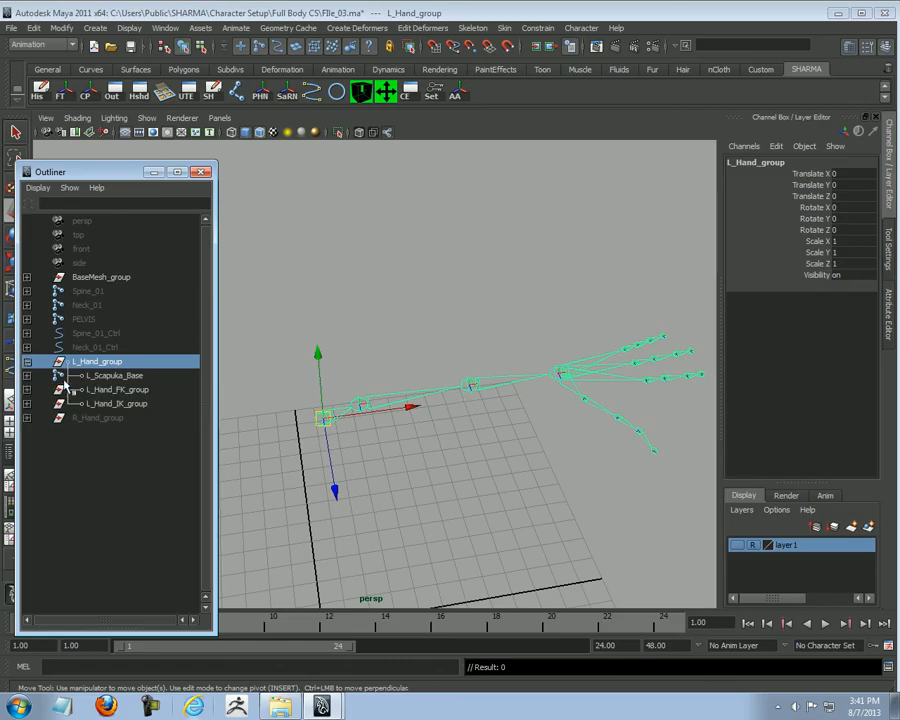
Step: Hide the L_Scapuka_Base chain by setting its Visibility to 0, and clear the selection
{"action": "left_click_drag", "start_coordinate": [512, 445], "coordinate": [525, 410], "text": "alt"}
{"action": "right_click_drag", "start_coordinate": [525, 410], "coordinate": [446, 436], "text": "alt"}
{"action": "left_click", "coordinate": [547, 490]}
{"action": "left_click", "coordinate": [131, 376]}
{"action": "left_click_drag", "start_coordinate": [446, 436], "coordinate": [374, 445], "text": "alt"}
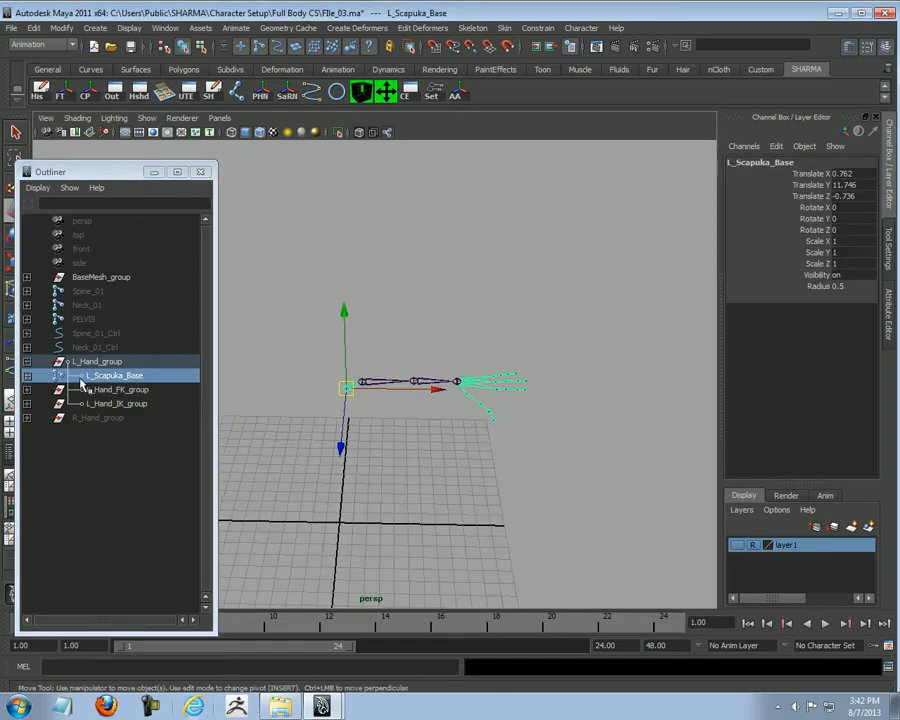
{"action": "left_click", "coordinate": [857, 277]}
{"action": "type", "text": "0"}
{"action": "key", "text": "Return"}
{"action": "left_click", "coordinate": [465, 452]}
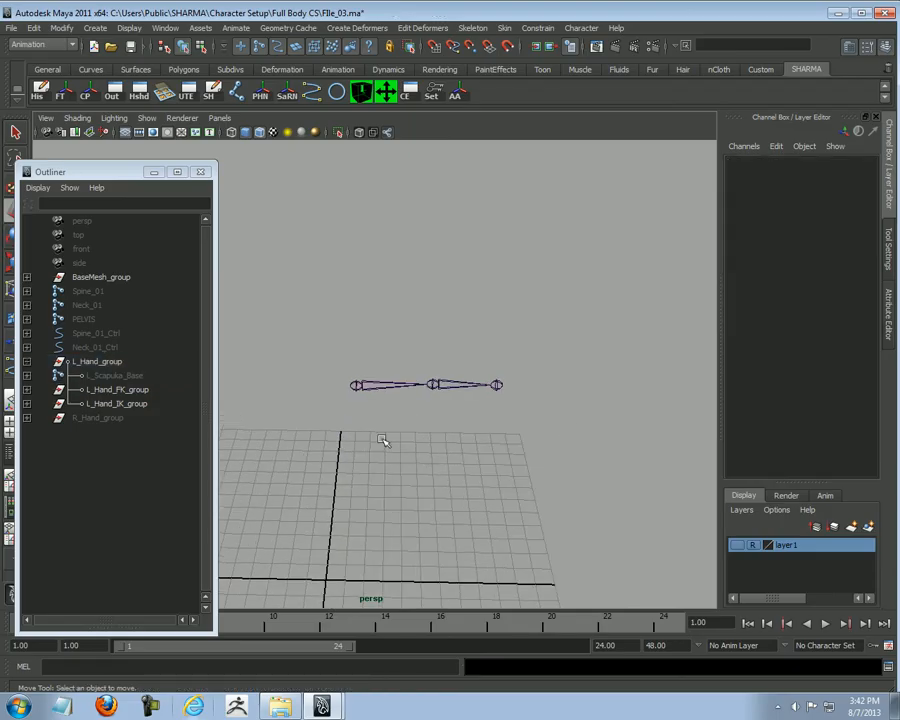
Step: Turn off the Visibility of L_Hand_IK_group and expand L_Hand_FK_group to show its shoulder joint
{"action": "left_click", "coordinate": [127, 404]}
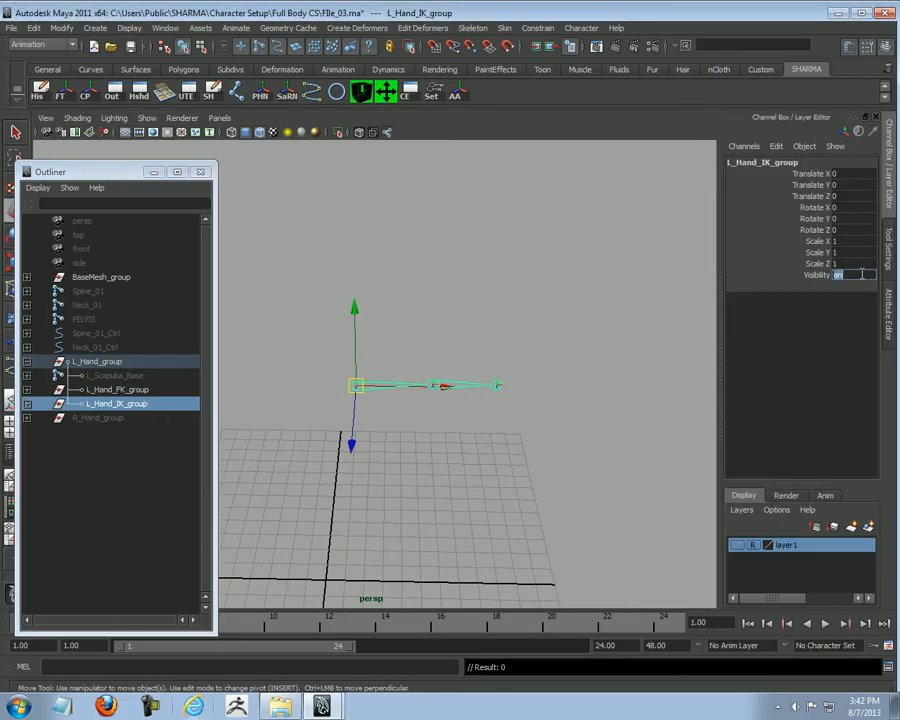
{"action": "left_click", "coordinate": [526, 438]}
{"action": "left_click_drag", "start_coordinate": [526, 438], "coordinate": [457, 411], "text": "alt"}
{"action": "left_click_drag", "start_coordinate": [403, 371], "coordinate": [480, 300]}
{"action": "left_click", "coordinate": [115, 392]}
{"action": "left_click", "coordinate": [28, 390]}
{"action": "left_click", "coordinate": [432, 370]}
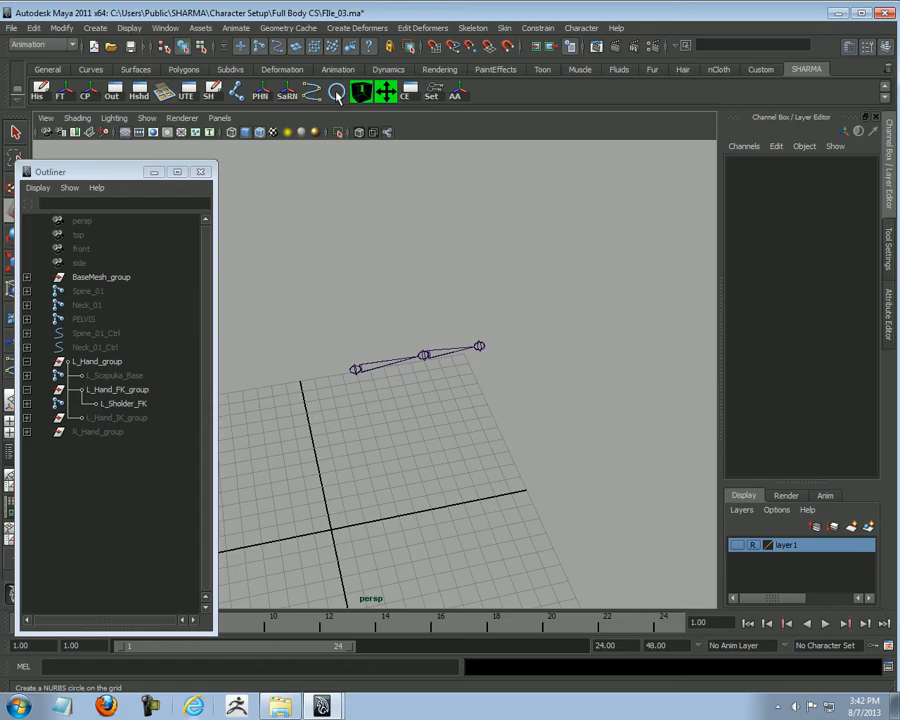
Step: Create a NURBS circle and snap it onto the L_Sholder_FK joint
{"action": "left_click", "coordinate": [336, 93]}
{"action": "key", "text": "w"}
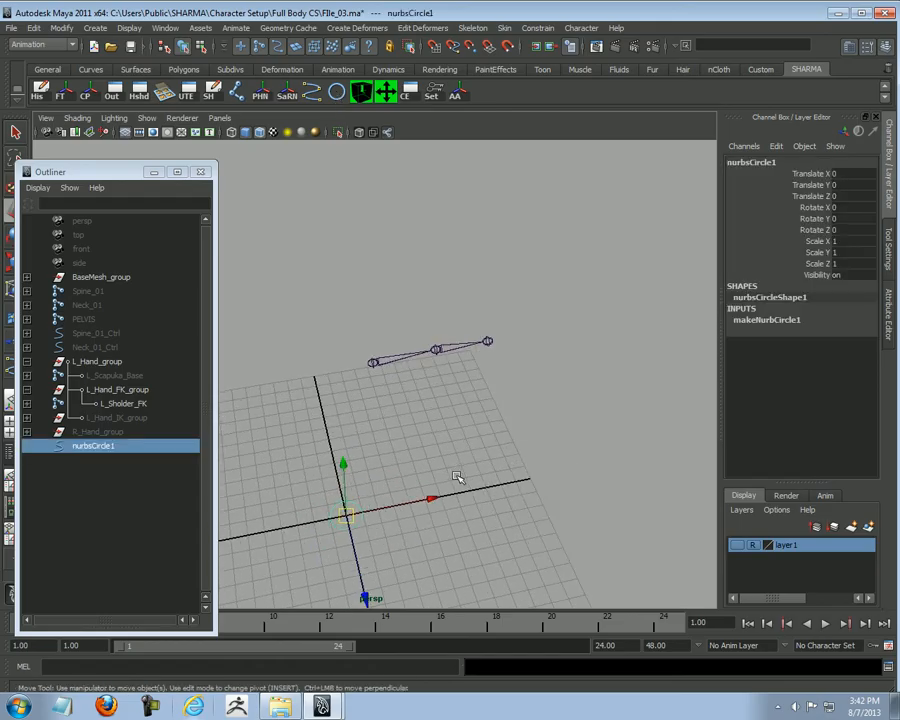
{"action": "left_click_drag", "start_coordinate": [343, 519], "coordinate": [450, 406]}
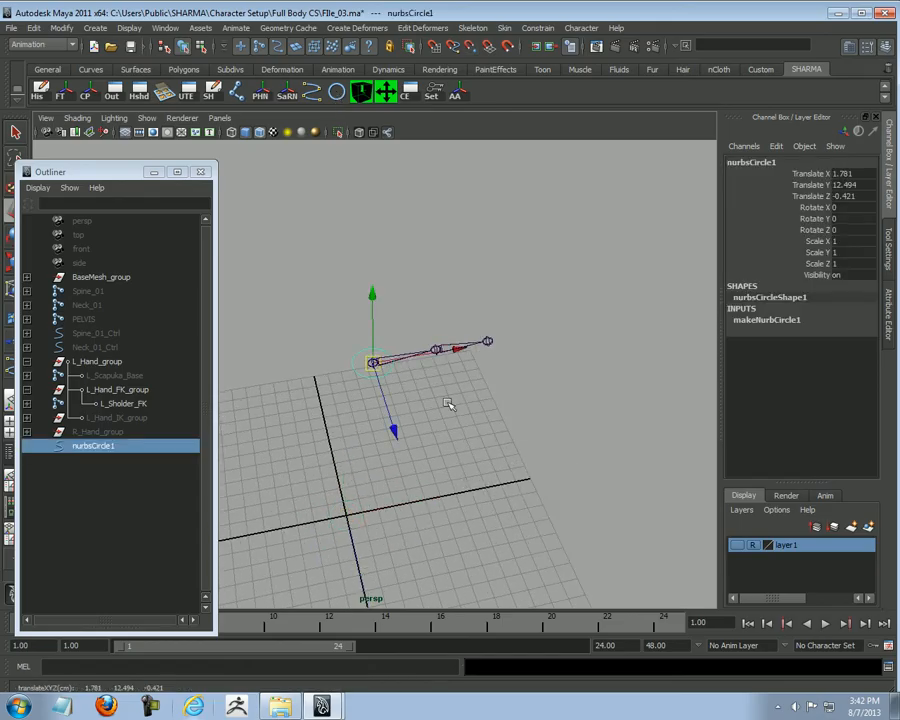
Step: Show layer1 with the character mesh, then rotate the circle to about 95° in Z and scale it to 1.3 around the shoulder
{"action": "left_click", "coordinate": [737, 545]}
{"action": "left_click_drag", "start_coordinate": [520, 460], "coordinate": [507, 411], "text": "alt"}
{"action": "scroll", "coordinate": [518, 461], "scroll_direction": "up", "scroll_amount": 3}
{"action": "key", "text": "e"}
{"action": "left_click_drag", "start_coordinate": [505, 335], "coordinate": [558, 476]}
{"action": "scroll", "coordinate": [451, 437], "scroll_direction": "up", "scroll_amount": 4}
{"action": "key", "text": "w"}
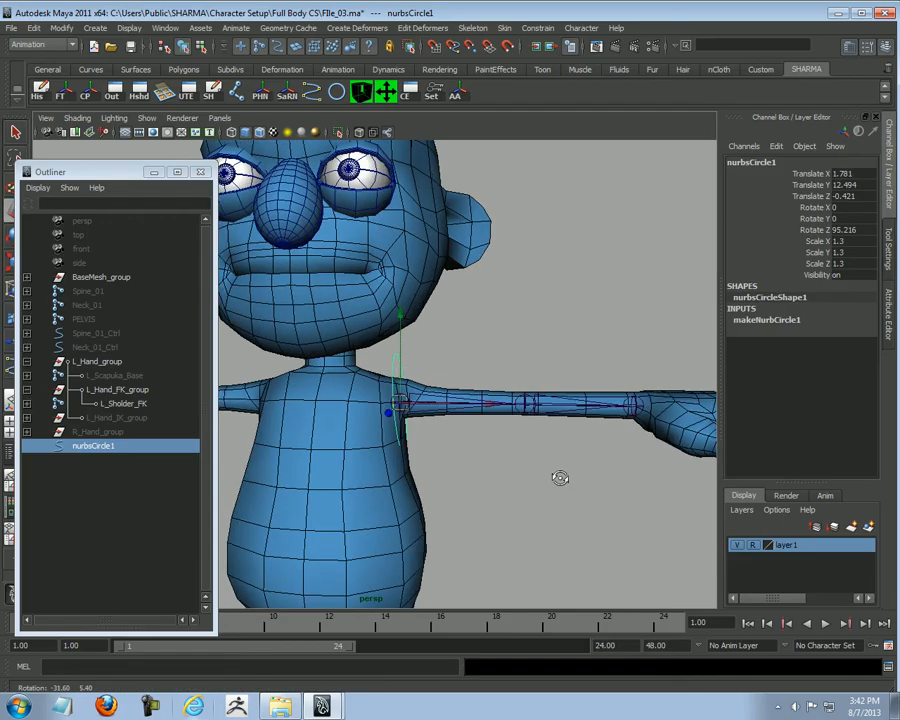
Step: Rotate the shoulder circle to about 109° in Z and hide layer1 with the character mesh
{"action": "key", "text": "e"}
{"action": "left_click_drag", "start_coordinate": [495, 320], "coordinate": [633, 491]}
{"action": "key", "text": "w"}
{"action": "left_click", "coordinate": [739, 546]}
Step: Duplicate the shoulder circle, snapping the copy onto the FK elbow joint with its Rotate Z set to 0
{"action": "key", "text": "ctrl+d"}
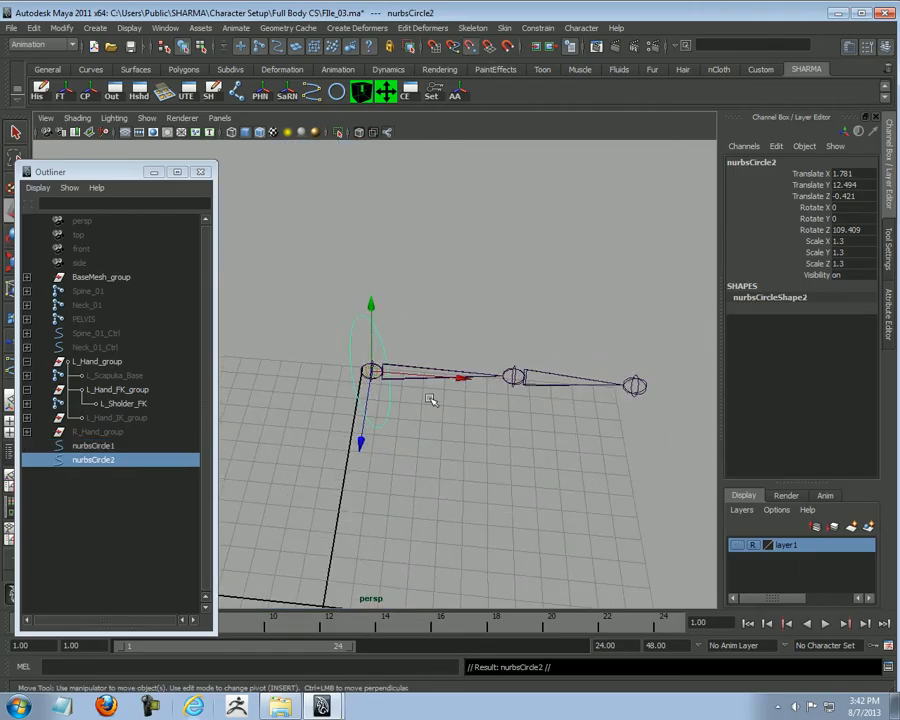
{"action": "left_click_drag", "start_coordinate": [371, 371], "coordinate": [512, 376]}
{"action": "left_click_drag", "start_coordinate": [576, 452], "coordinate": [620, 450], "text": "alt"}
{"action": "left_click", "coordinate": [853, 231]}
{"action": "left_click", "coordinate": [853, 231]}
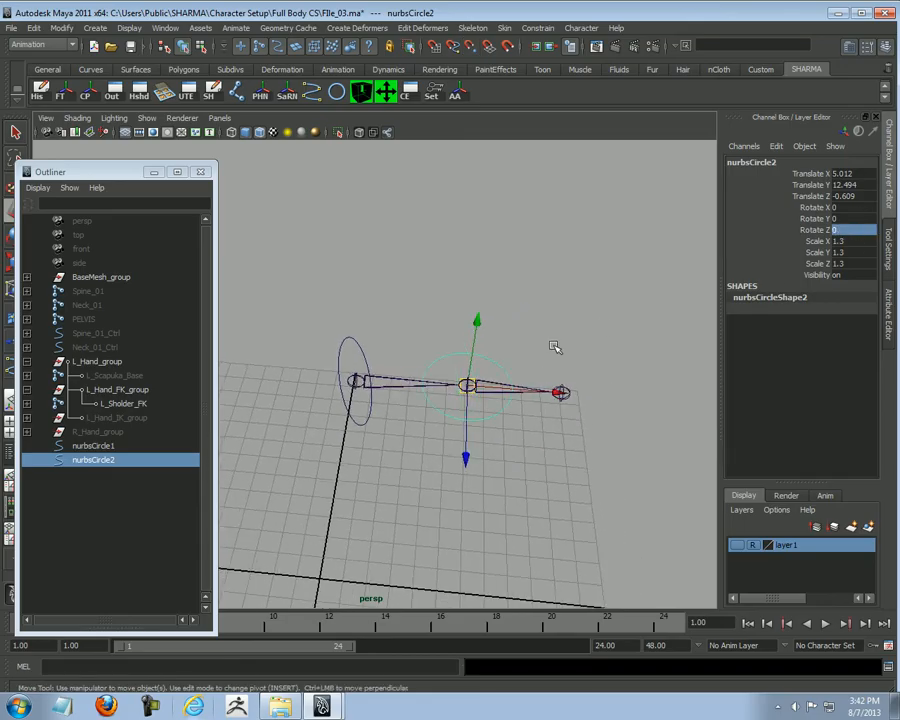
Step: Turn the elbow circle upright around the joint by setting its Rotate Z to 90
{"action": "key", "text": "e"}
{"action": "left_click_drag", "start_coordinate": [568, 305], "coordinate": [615, 175]}
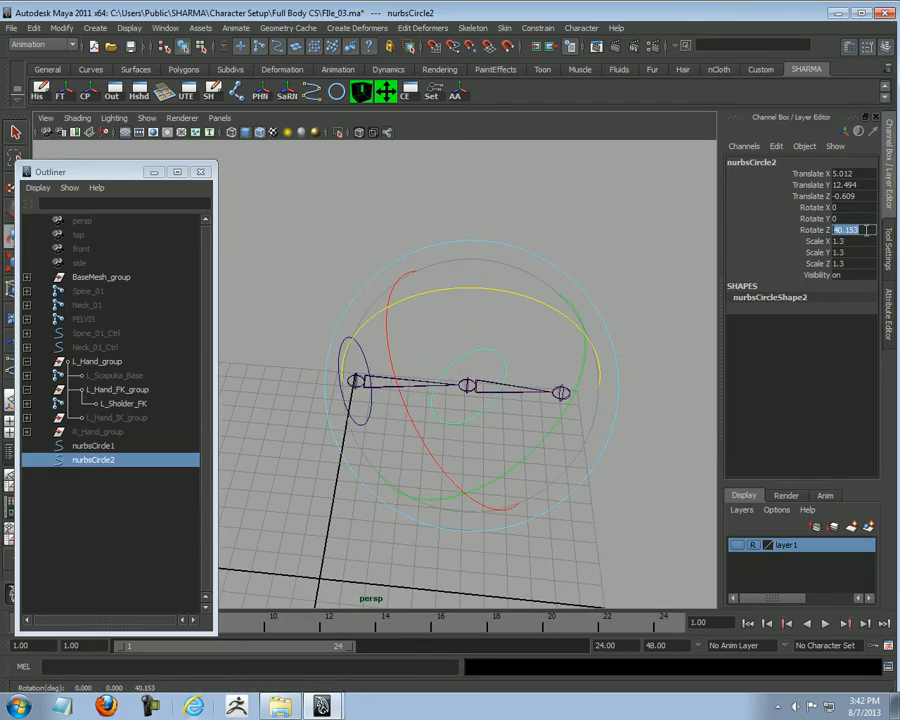
{"action": "type", "text": "90"}
{"action": "key", "text": "Return"}
{"action": "key", "text": "w"}
{"action": "left_click_drag", "start_coordinate": [470, 370], "coordinate": [506, 432], "text": "alt"}
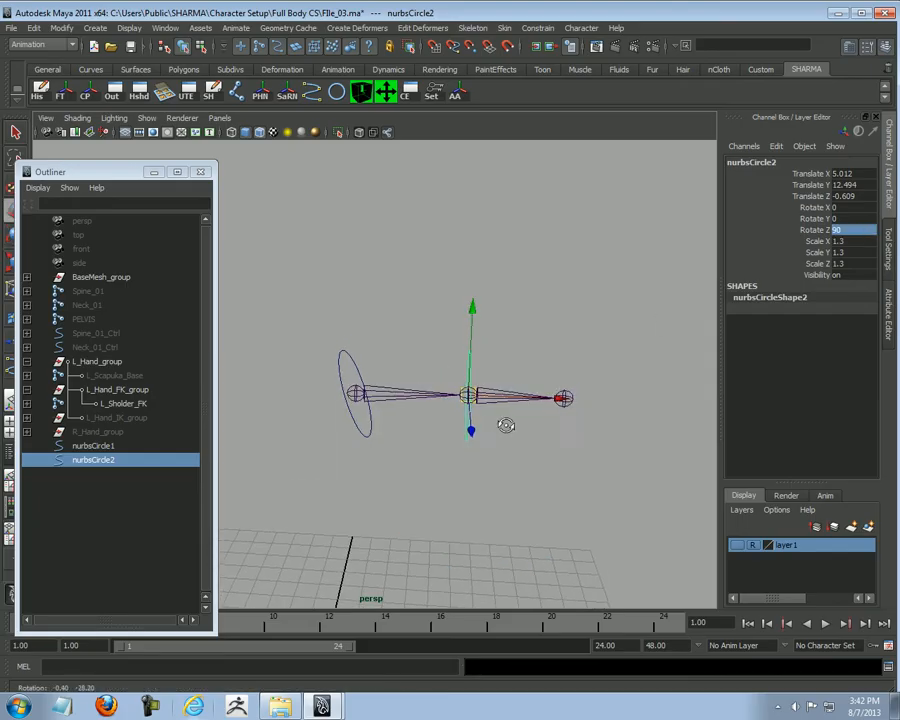
Step: Scale the elbow circle to about 0.916 against the arm of the shown character mesh, and hide layer1 again
{"action": "left_click", "coordinate": [738, 546]}
{"action": "left_click_drag", "start_coordinate": [545, 472], "coordinate": [472, 462], "text": "alt"}
{"action": "right_click_drag", "start_coordinate": [472, 462], "coordinate": [530, 440], "text": "alt"}
{"action": "left_click_drag", "start_coordinate": [530, 440], "coordinate": [605, 342], "text": "alt"}
{"action": "key", "text": "r"}
{"action": "key", "text": "w"}
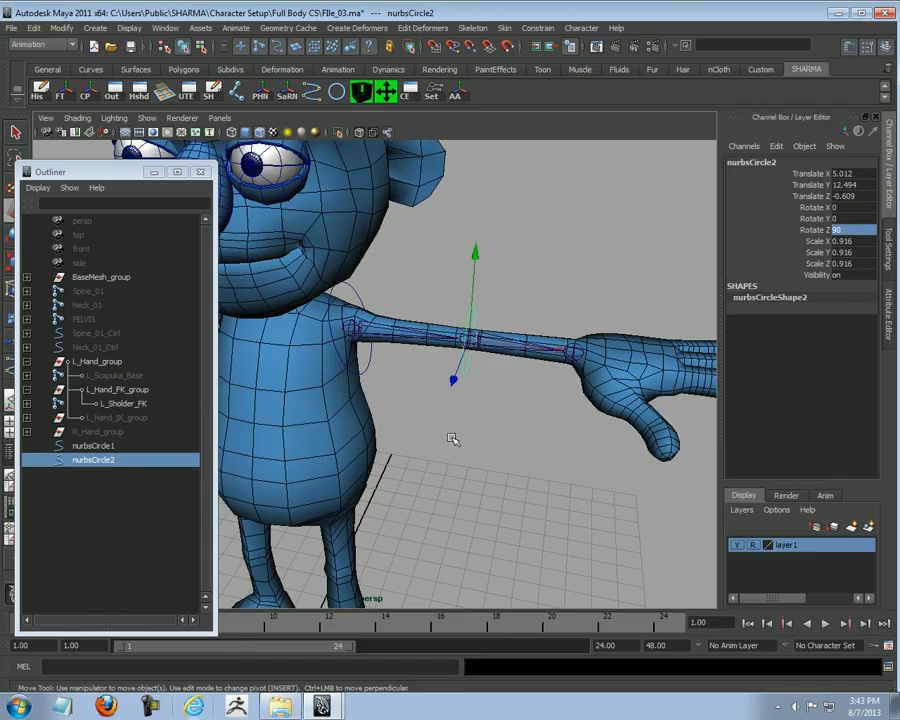
{"action": "left_click_drag", "start_coordinate": [488, 498], "coordinate": [482, 454], "text": "alt"}
{"action": "right_click_drag", "start_coordinate": [482, 454], "coordinate": [500, 468], "text": "alt"}
{"action": "left_click", "coordinate": [738, 545]}
{"action": "left_click_drag", "start_coordinate": [500, 468], "coordinate": [464, 428], "text": "alt"}
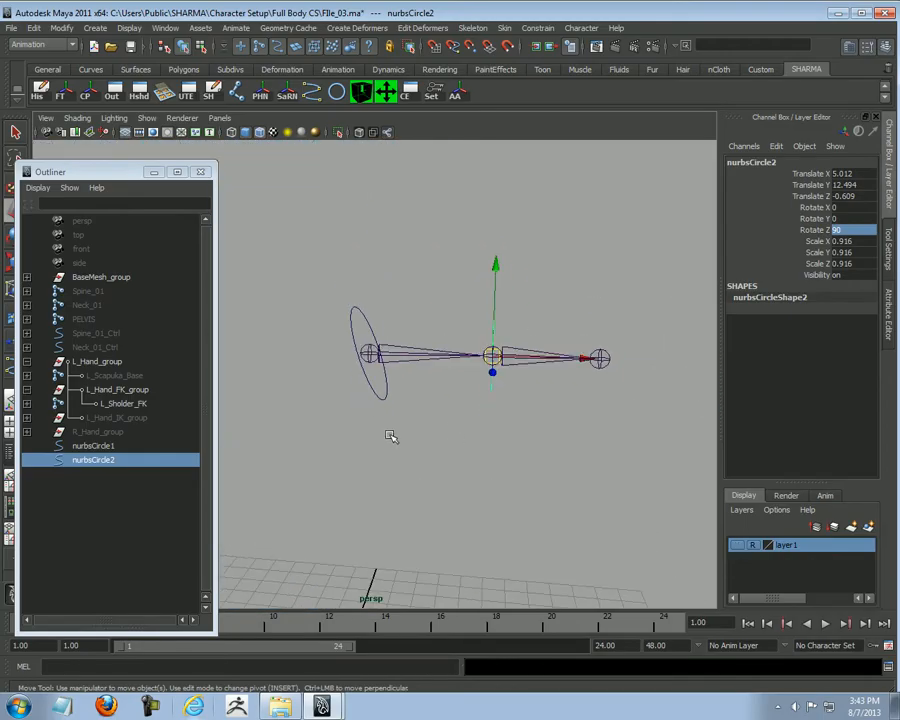
Step: Freeze the transformations and delete the construction history of both the shoulder and elbow circles
{"action": "right_click_drag", "start_coordinate": [455, 433], "coordinate": [492, 440], "text": "alt"}
{"action": "left_click", "coordinate": [387, 399], "text": "shift"}
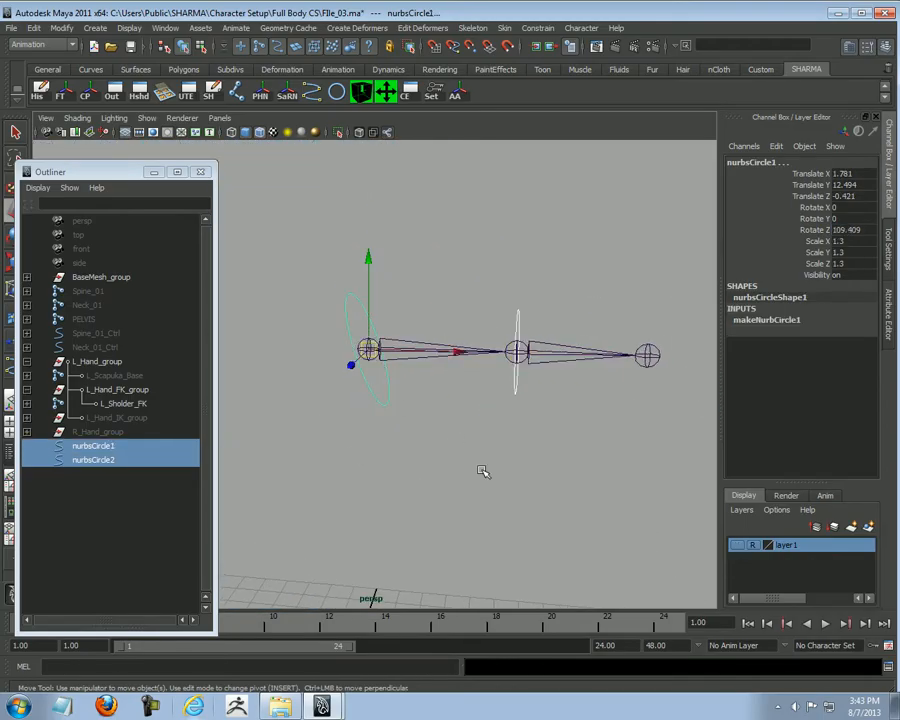
{"action": "left_click", "coordinate": [60, 92]}
{"action": "left_click", "coordinate": [37, 92]}
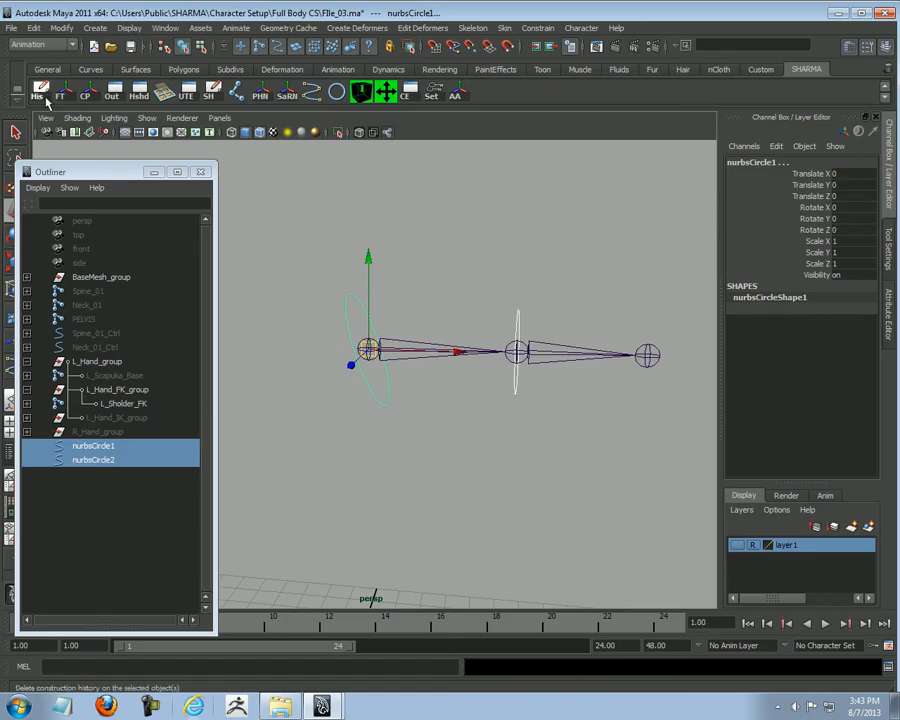
Step: Examine the shoulder and elbow circles one at a time, checking their pivots and alignment on the FK joints
{"action": "left_click", "coordinate": [422, 234]}
{"action": "right_click_drag", "start_coordinate": [385, 415], "coordinate": [430, 428], "text": "alt"}
{"action": "left_click", "coordinate": [380, 405]}
{"action": "left_click_drag", "start_coordinate": [375, 424], "coordinate": [348, 444], "text": "alt"}
{"action": "right_click_drag", "start_coordinate": [348, 444], "coordinate": [406, 436], "text": "alt"}
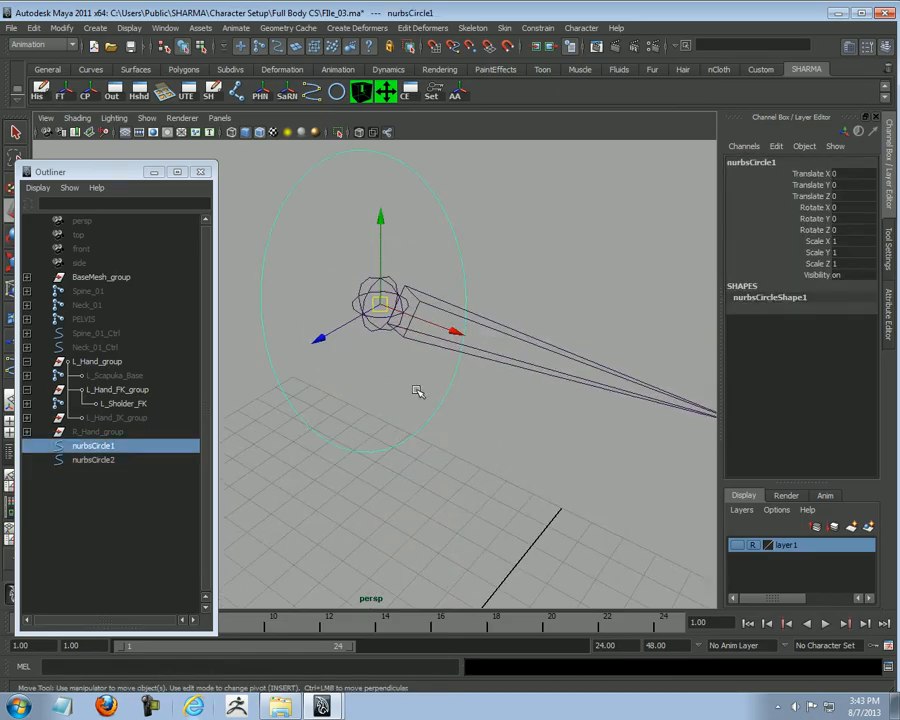
{"action": "right_click_drag", "start_coordinate": [590, 472], "coordinate": [526, 459], "text": "alt"}
{"action": "middle_click_drag", "start_coordinate": [526, 459], "coordinate": [470, 420], "text": "alt"}
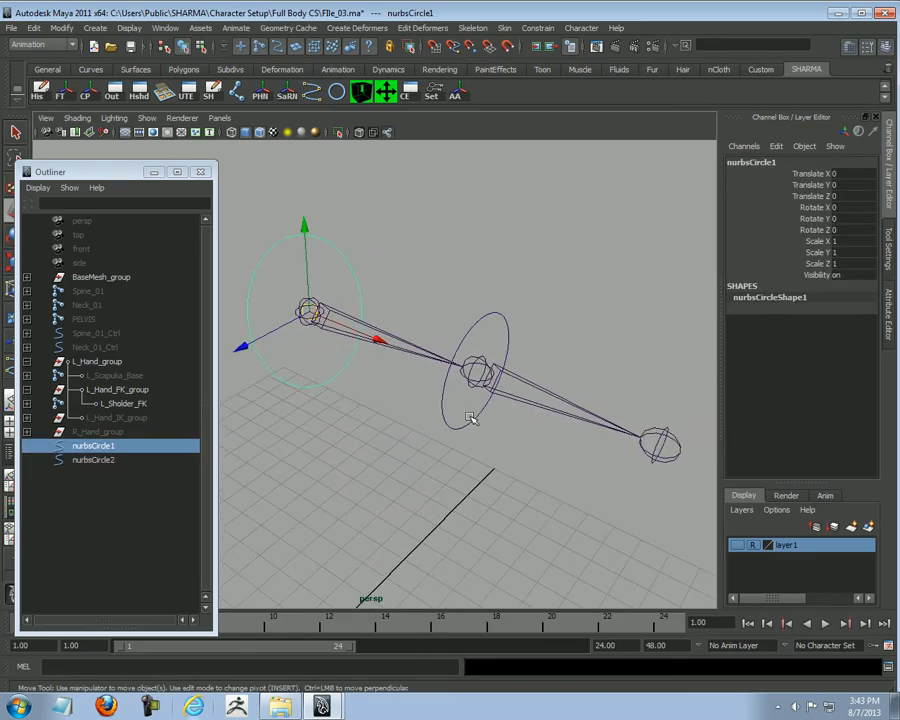
{"action": "left_click", "coordinate": [472, 418]}
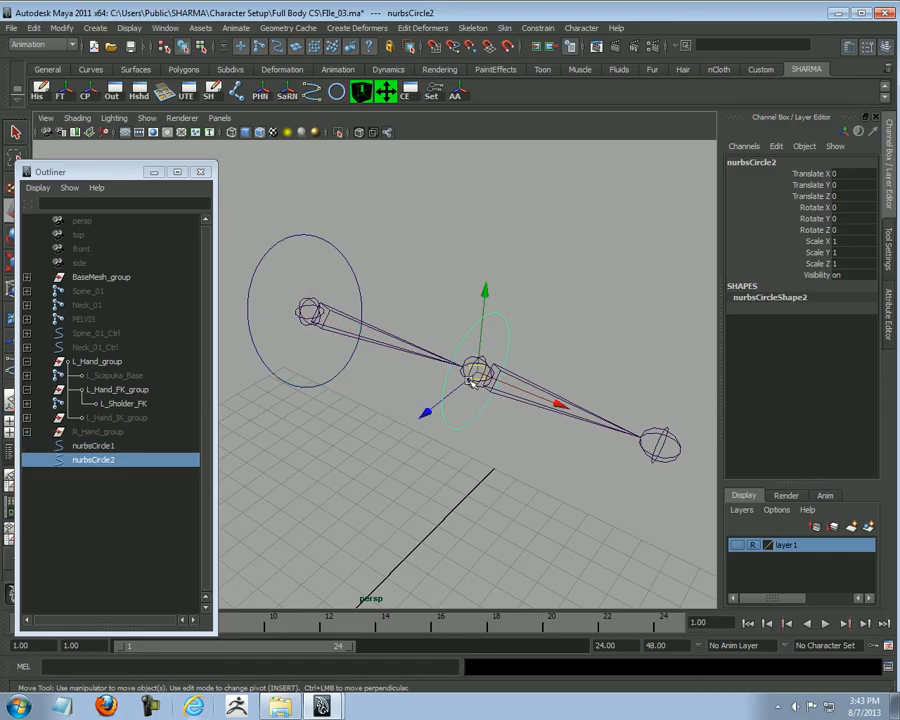
{"action": "left_click_drag", "start_coordinate": [476, 414], "coordinate": [430, 420], "text": "alt"}
{"action": "left_click", "coordinate": [408, 438]}
{"action": "left_click", "coordinate": [325, 399]}
{"action": "left_click_drag", "start_coordinate": [377, 461], "coordinate": [434, 458], "text": "alt"}
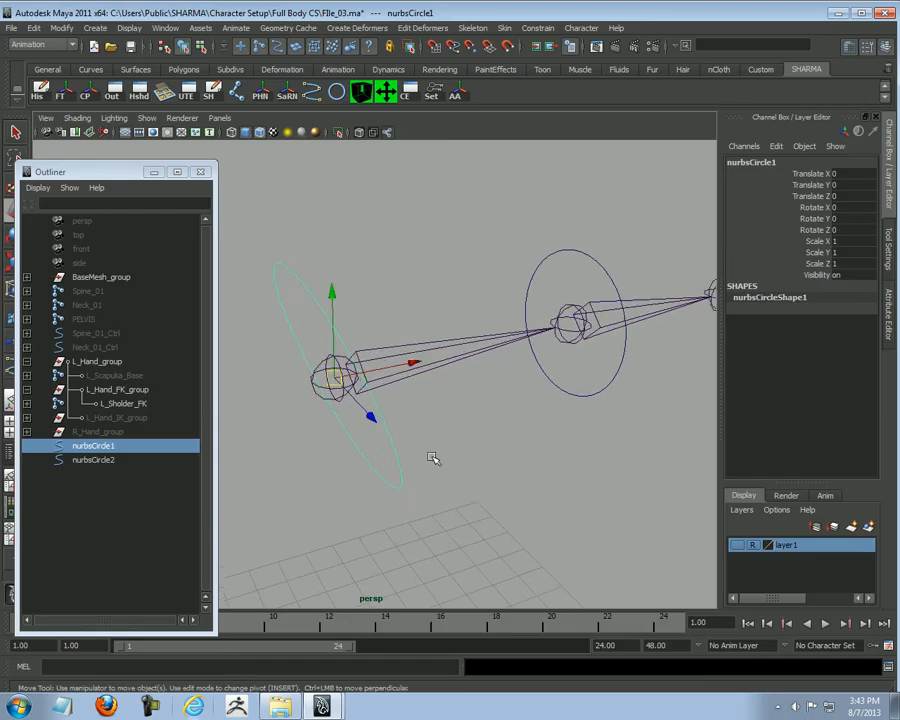
Step: Rename the shoulder circle as L_Hand_FK_Sholder_Ctrl
{"action": "left_click_drag", "start_coordinate": [540, 468], "coordinate": [640, 320], "text": "alt"}
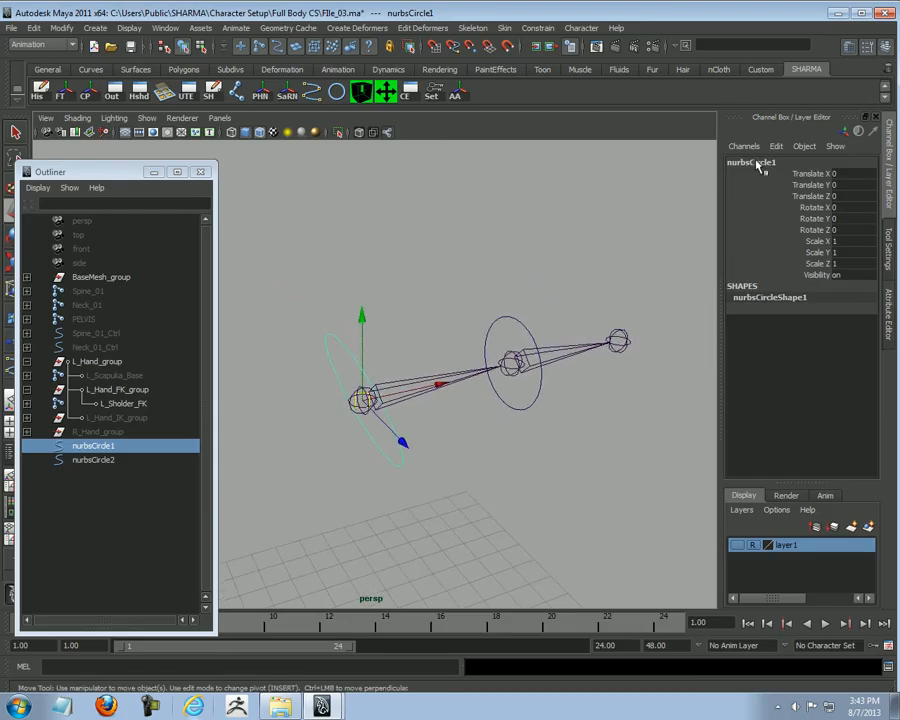
{"action": "double_click", "coordinate": [758, 163]}
{"action": "type", "text": "L_Hand_FK_Sholde"}
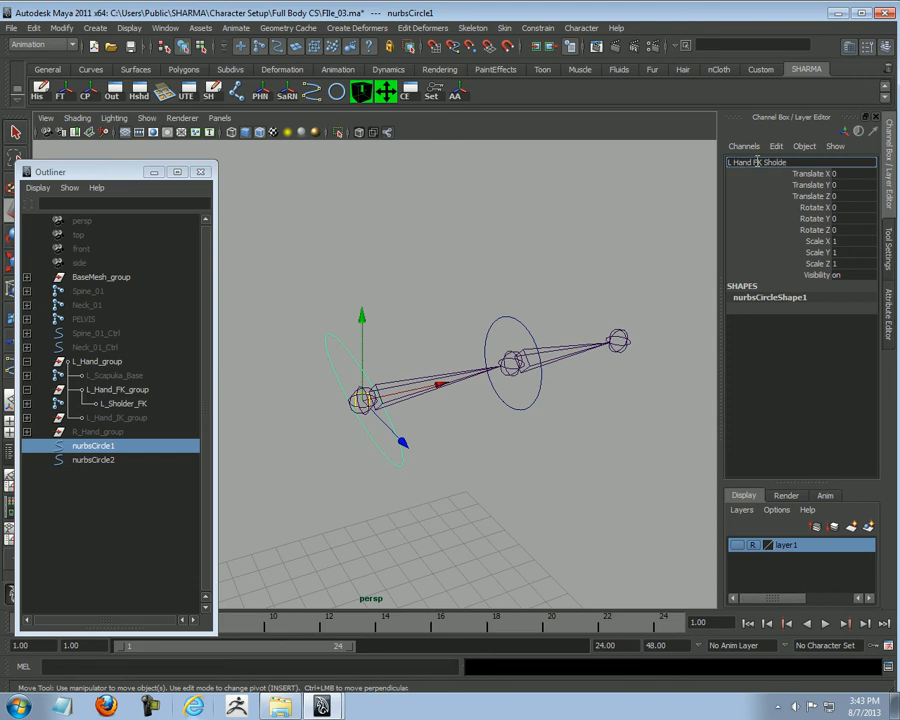
{"action": "type", "text": "r_Ctrl"}
{"action": "key", "text": "Return"}
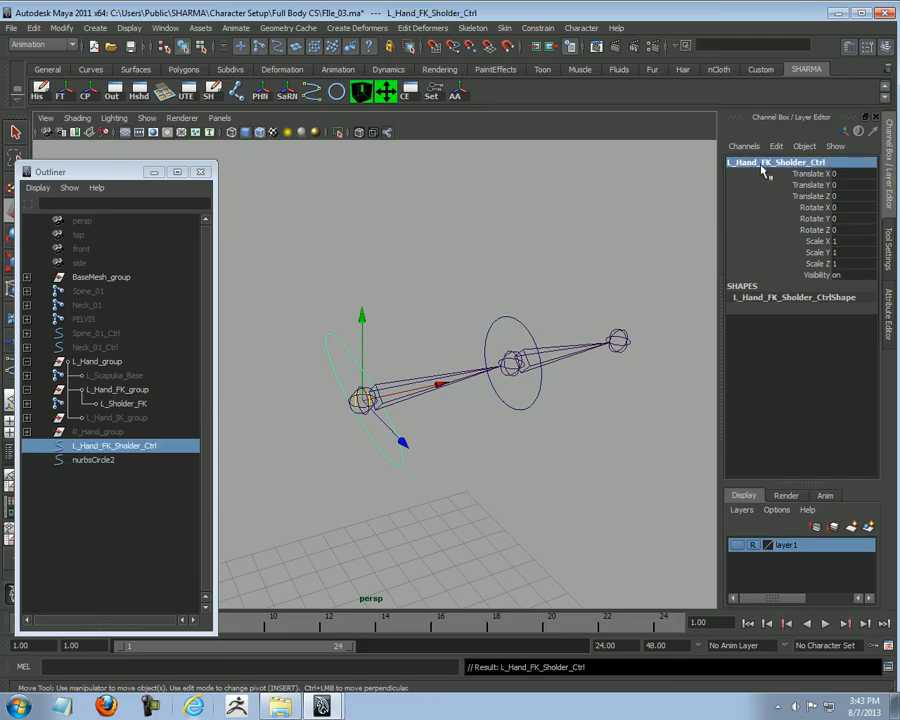
Step: Shorten the shoulder control's name to FK_Sholder_Ctrl and copy that name for reuse
{"action": "double_click", "coordinate": [758, 168]}
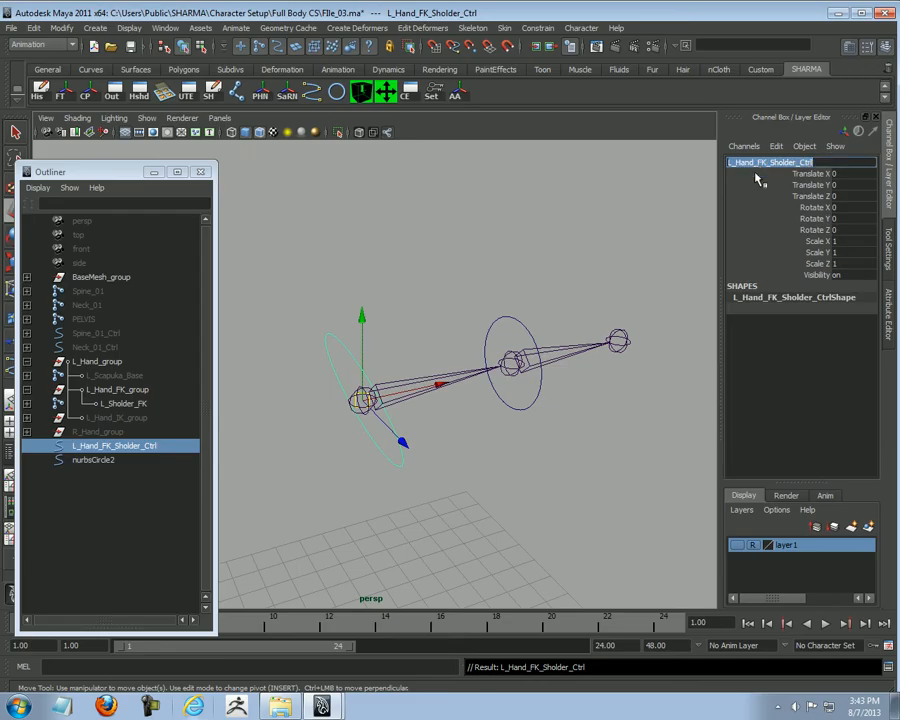
{"action": "left_click", "coordinate": [758, 163]}
{"action": "key", "text": "BackSpace"}
{"action": "key", "text": "BackSpace"}
{"action": "key", "text": "BackSpace"}
{"action": "key", "text": "BackSpace"}
{"action": "key", "text": "BackSpace"}
{"action": "key", "text": "BackSpace"}
{"action": "key", "text": "BackSpace"}
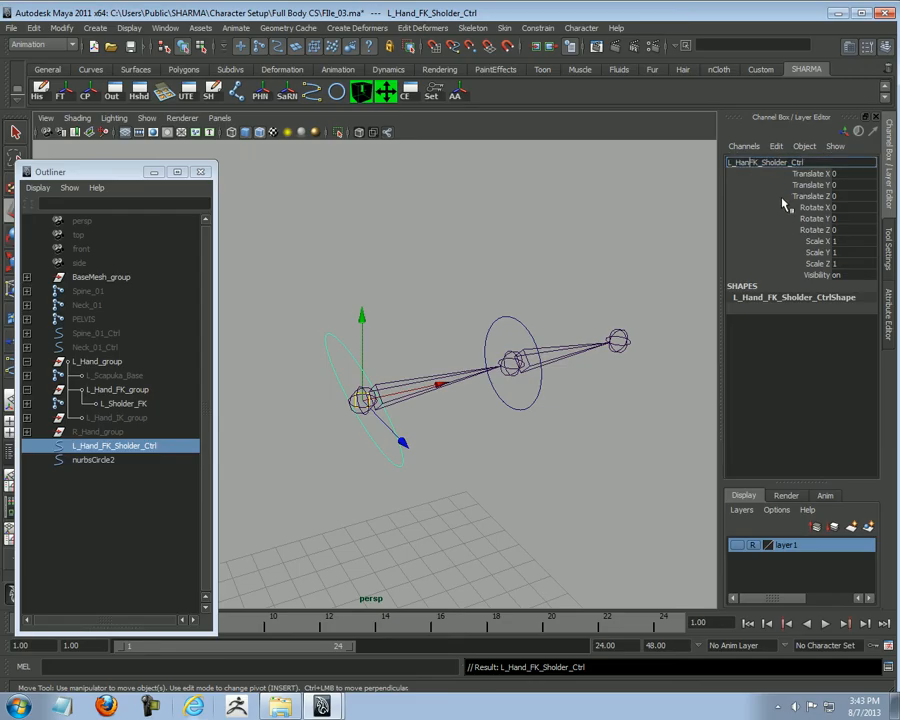
{"action": "key", "text": "Return"}
{"action": "key", "text": "ctrl+c"}
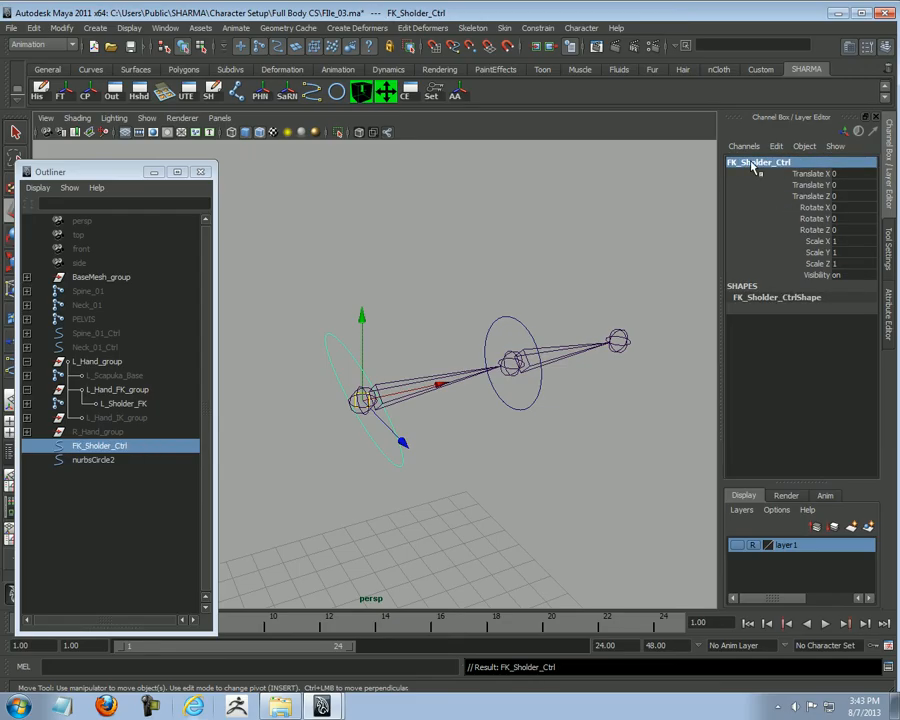
Step: Rename the elbow circle as FK_Elbow_Ctrl, based on the copied shoulder control name
{"action": "left_click", "coordinate": [518, 393]}
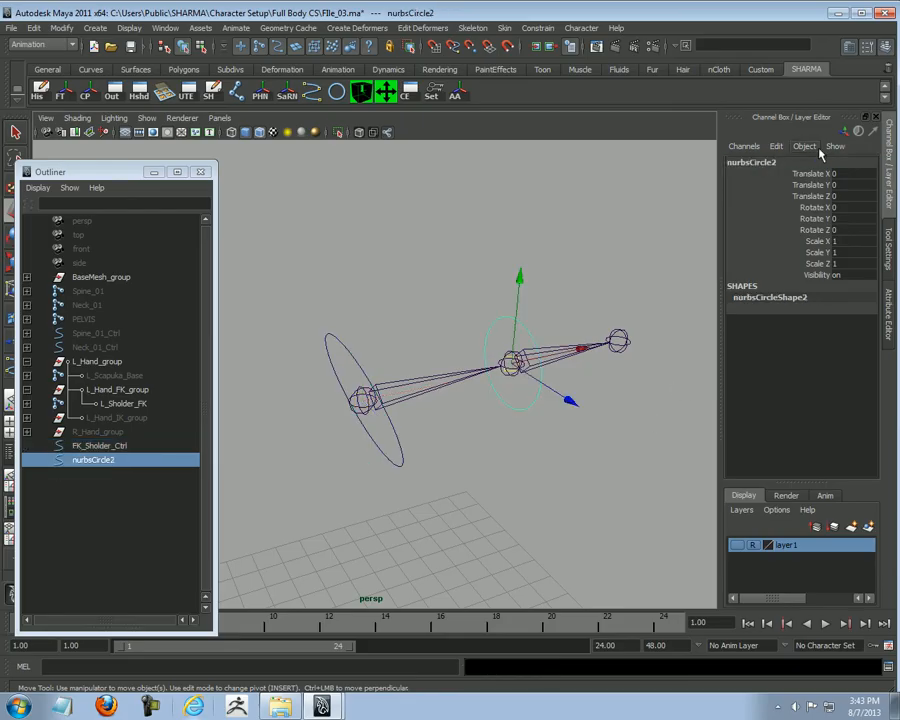
{"action": "left_click", "coordinate": [763, 163]}
{"action": "key", "text": "ctrl+v"}
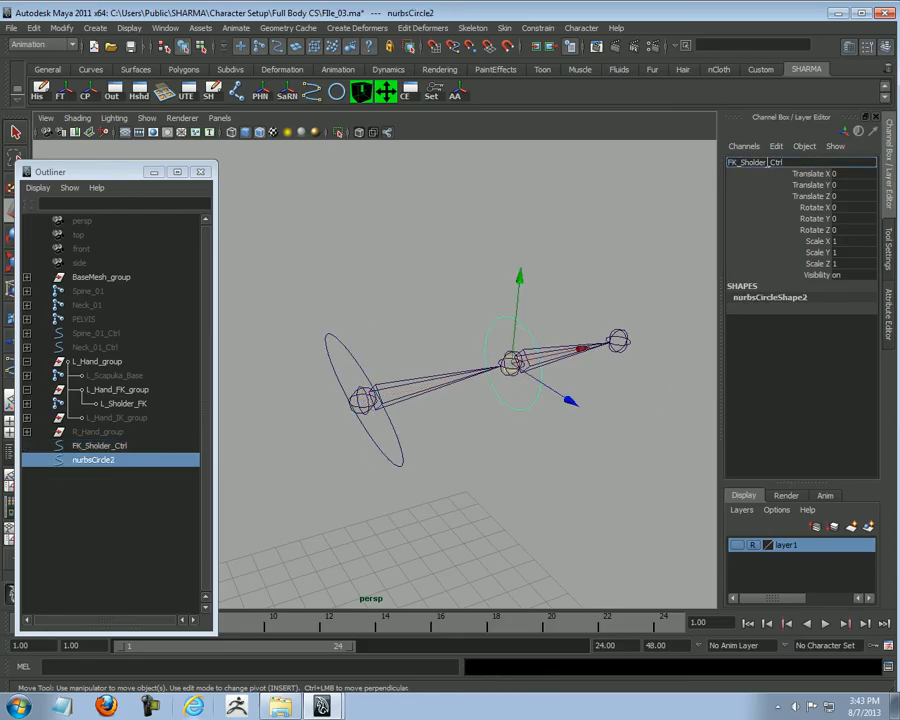
{"action": "key", "text": "Left"}
{"action": "key", "text": "Left"}
{"action": "key", "text": "Left"}
{"action": "key", "text": "Left"}
{"action": "key", "text": "Left"}
{"action": "key", "text": "BackSpace"}
{"action": "key", "text": "BackSpace"}
{"action": "key", "text": "BackSpace"}
{"action": "key", "text": "BackSpace"}
{"action": "key", "text": "BackSpace"}
{"action": "key", "text": "BackSpace"}
{"action": "key", "text": "BackSpace"}
{"action": "type", "text": "Elbow"}
{"action": "key", "text": "Return"}
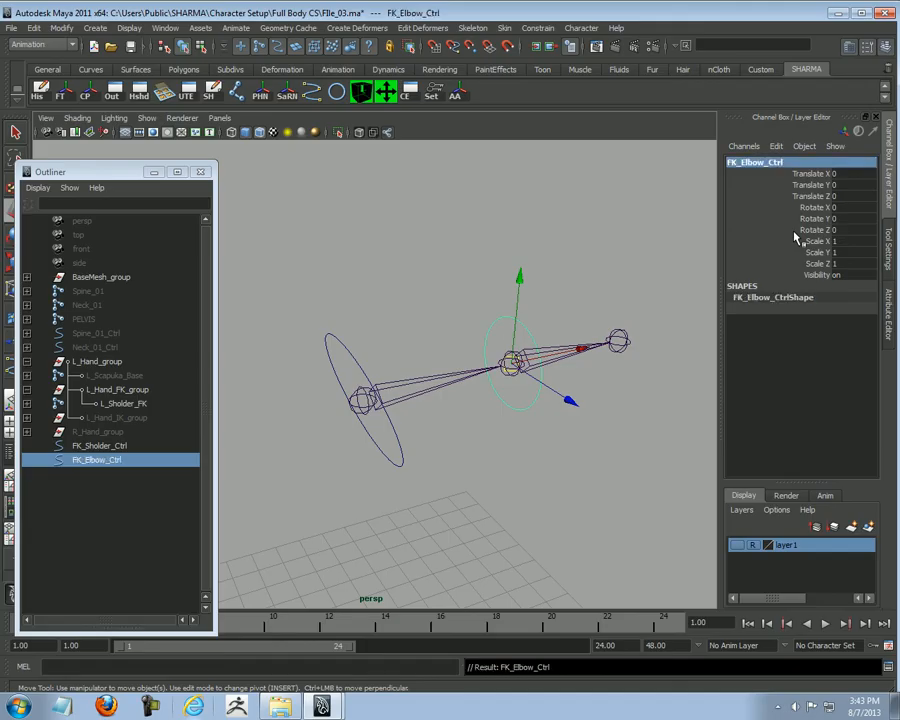
Step: Orient-constrain the L_Sholder_FK joint to FK_Sholder_Ctrl
{"action": "left_click_drag", "start_coordinate": [475, 422], "coordinate": [372, 455], "text": "alt"}
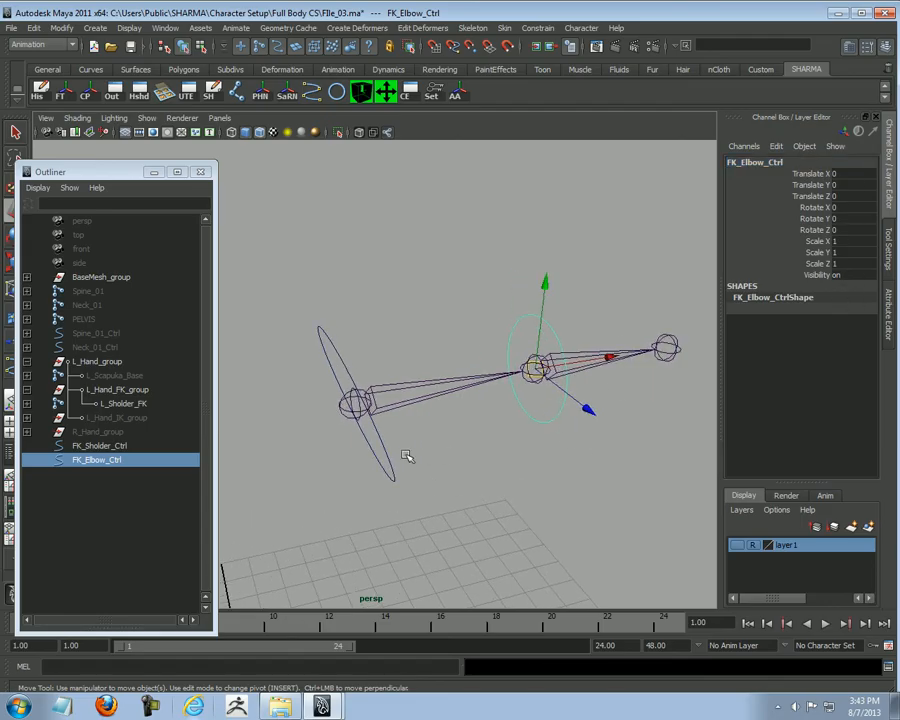
{"action": "left_click_drag", "start_coordinate": [398, 451], "coordinate": [271, 496]}
{"action": "right_click_drag", "start_coordinate": [351, 511], "coordinate": [561, 419], "text": "alt"}
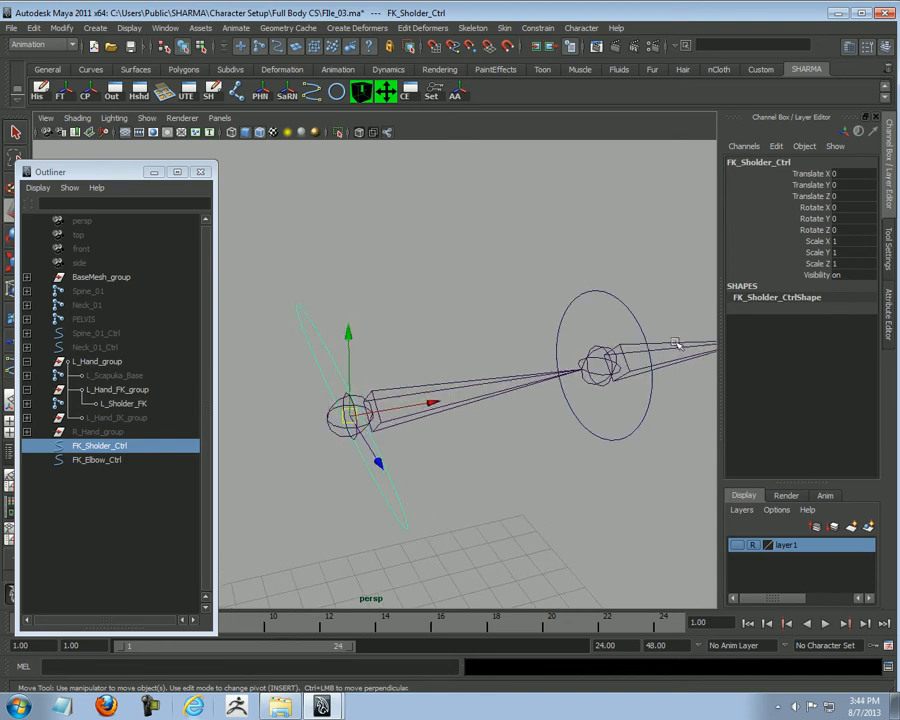
{"action": "left_click_drag", "start_coordinate": [343, 470], "coordinate": [424, 440], "text": "alt"}
{"action": "left_click_drag", "start_coordinate": [425, 363], "coordinate": [462, 450], "text": "shift"}
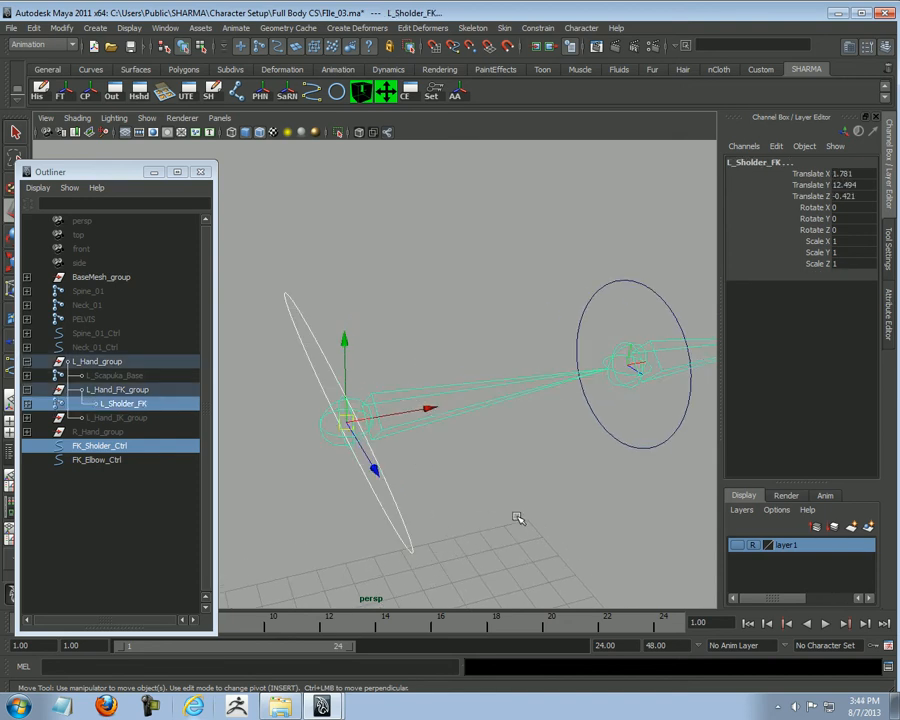
{"action": "left_click_drag", "start_coordinate": [492, 521], "coordinate": [506, 199], "text": "alt"}
{"action": "left_click", "coordinate": [538, 28]}
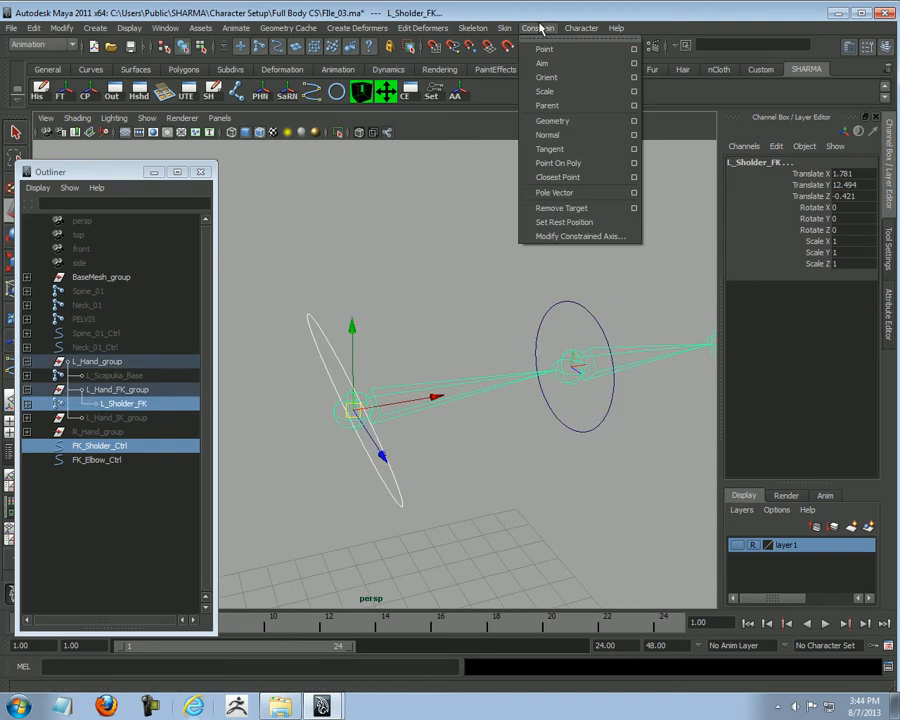
{"action": "left_click", "coordinate": [545, 80]}
Step: Orient-constrain the L_Elbow_FK joint to FK_Elbow_Ctrl and inspect the constraint on the joint
{"action": "left_click_drag", "start_coordinate": [595, 402], "coordinate": [663, 338]}
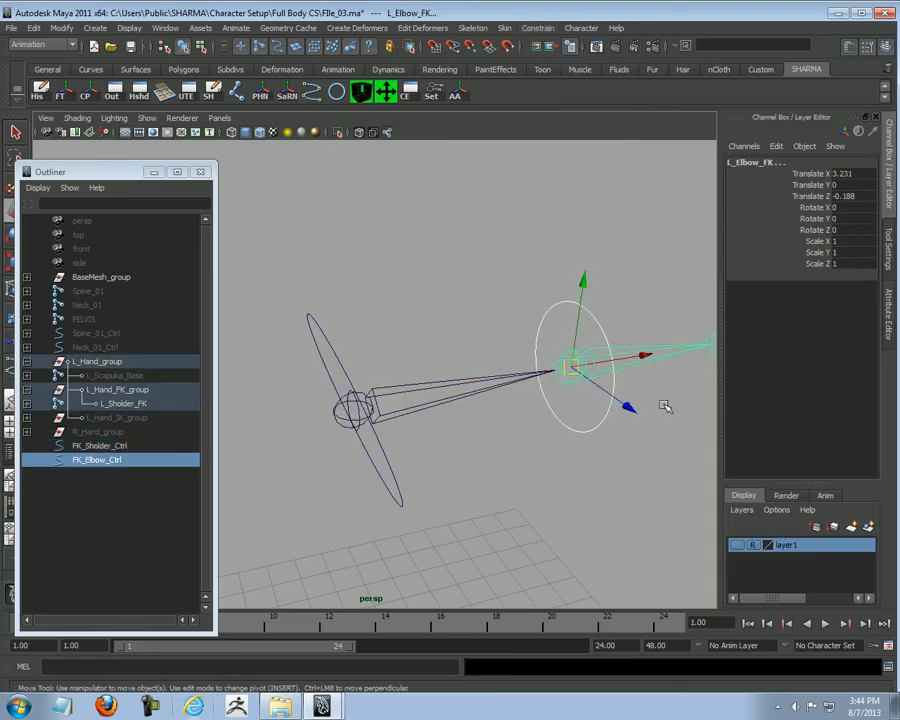
{"action": "key", "text": "g"}
{"action": "left_click", "coordinate": [632, 468]}
{"action": "left_click_drag", "start_coordinate": [632, 458], "coordinate": [433, 367], "text": "alt"}
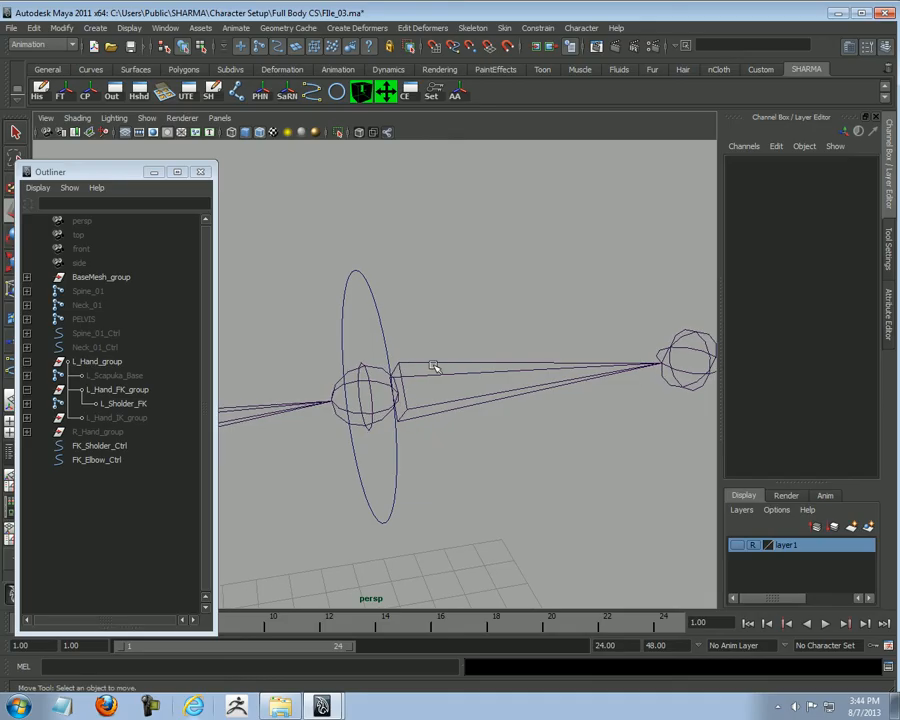
{"action": "left_click", "coordinate": [357, 479]}
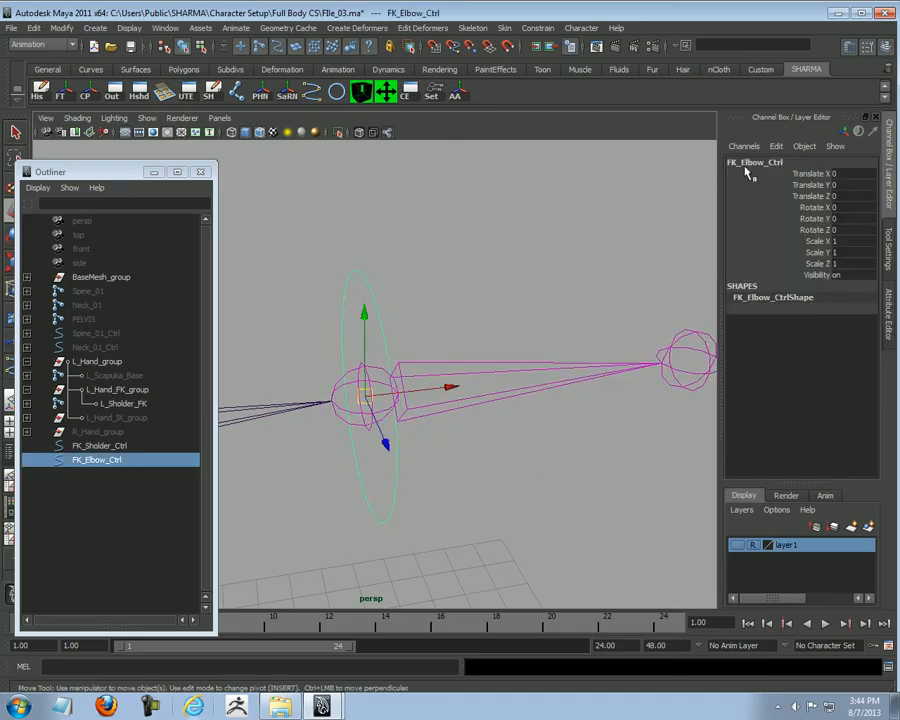
{"action": "left_click", "coordinate": [472, 358]}
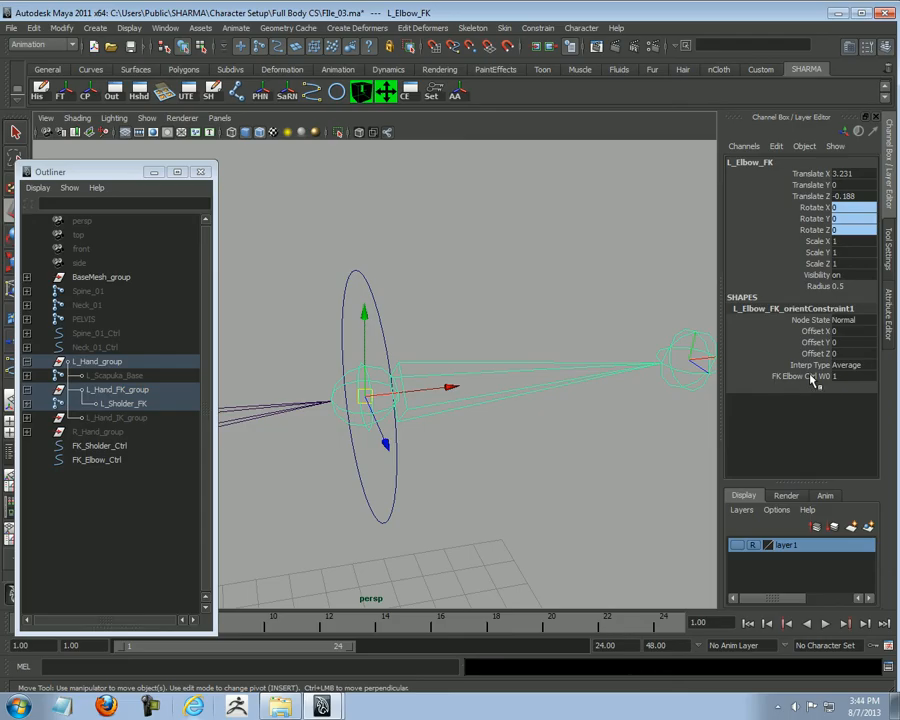
{"action": "left_click", "coordinate": [536, 435]}
{"action": "right_click_drag", "start_coordinate": [530, 434], "coordinate": [355, 456], "text": "alt"}
{"action": "middle_click_drag", "start_coordinate": [355, 456], "coordinate": [432, 416], "text": "alt"}
{"action": "right_click_drag", "start_coordinate": [432, 416], "coordinate": [464, 436], "text": "alt"}
Step: Parent FK_Elbow_Ctrl under FK_Sholder_Ctrl
{"action": "left_click", "coordinate": [355, 434]}
{"action": "right_click_drag", "start_coordinate": [395, 449], "coordinate": [430, 456], "text": "alt"}
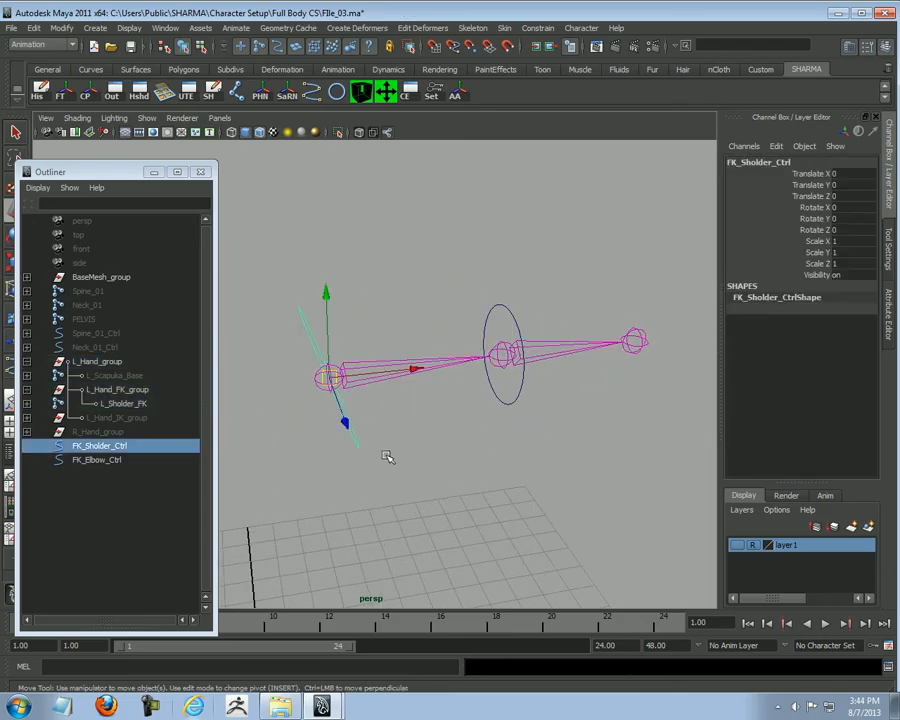
{"action": "left_click_drag", "start_coordinate": [430, 456], "coordinate": [556, 446], "text": "alt"}
{"action": "left_click", "coordinate": [520, 396]}
{"action": "left_click", "coordinate": [349, 431], "text": "shift"}
{"action": "key", "text": "p"}
Step: Test-rotate the shoulder and elbow FK controls to check the arm joints' response, undoing each rotation
{"action": "left_click", "coordinate": [346, 432]}
{"action": "right_click_drag", "start_coordinate": [425, 450], "coordinate": [361, 452], "text": "alt"}
{"action": "left_click_drag", "start_coordinate": [361, 452], "coordinate": [396, 448], "text": "alt"}
{"action": "key", "text": "e"}
{"action": "left_click_drag", "start_coordinate": [406, 261], "coordinate": [291, 253]}
{"action": "key", "text": "ctrl+z"}
{"action": "left_click_drag", "start_coordinate": [400, 440], "coordinate": [340, 466]}
{"action": "key", "text": "ctrl+z"}
{"action": "left_click", "coordinate": [546, 538]}
{"action": "left_click", "coordinate": [438, 368]}
{"action": "left_click_drag", "start_coordinate": [530, 420], "coordinate": [418, 502]}
{"action": "key", "text": "ctrl+z"}
{"action": "scroll", "coordinate": [430, 548], "scroll_direction": "up", "scroll_amount": 1}
{"action": "key", "text": "w"}
{"action": "left_click", "coordinate": [460, 548]}
Step: Move FK_Sholder_Ctrl with its child control into L_Hand_FK_group and check the group's contents
{"action": "scroll", "coordinate": [430, 500], "scroll_direction": "up", "scroll_amount": 2}
{"action": "left_click_drag", "start_coordinate": [330, 414], "coordinate": [208, 485]}
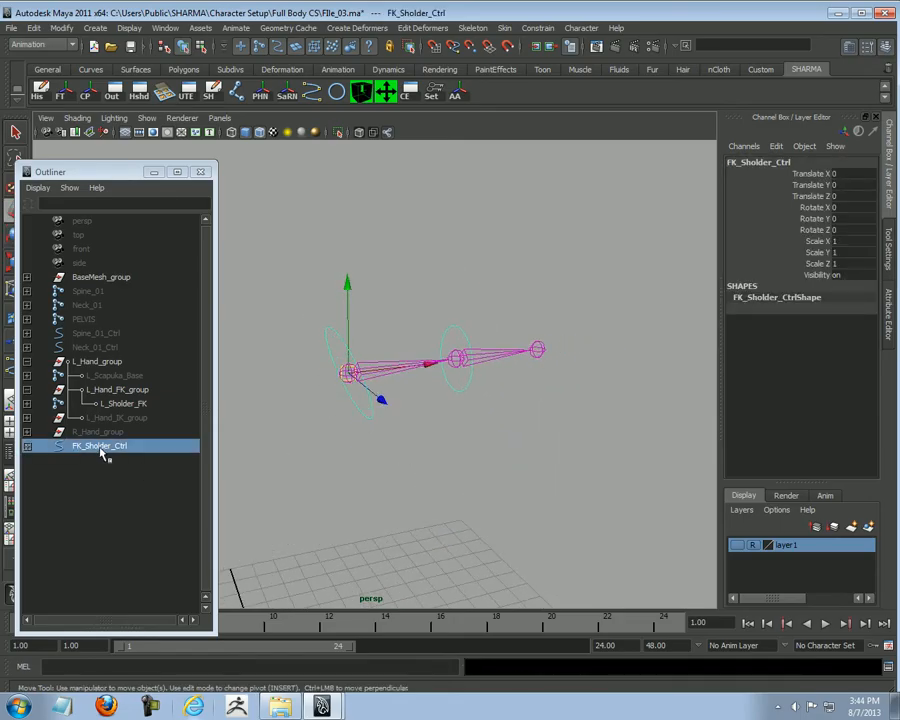
{"action": "middle_click_drag", "start_coordinate": [107, 450], "coordinate": [112, 397]}
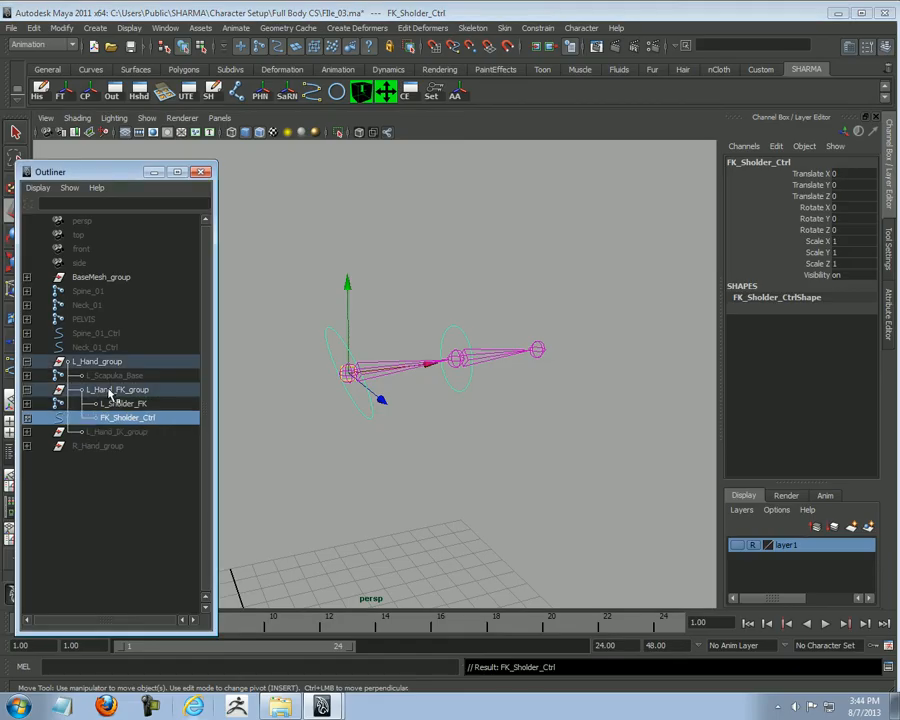
{"action": "left_click", "coordinate": [110, 390]}
{"action": "left_click", "coordinate": [116, 417]}
{"action": "left_click", "coordinate": [90, 390]}
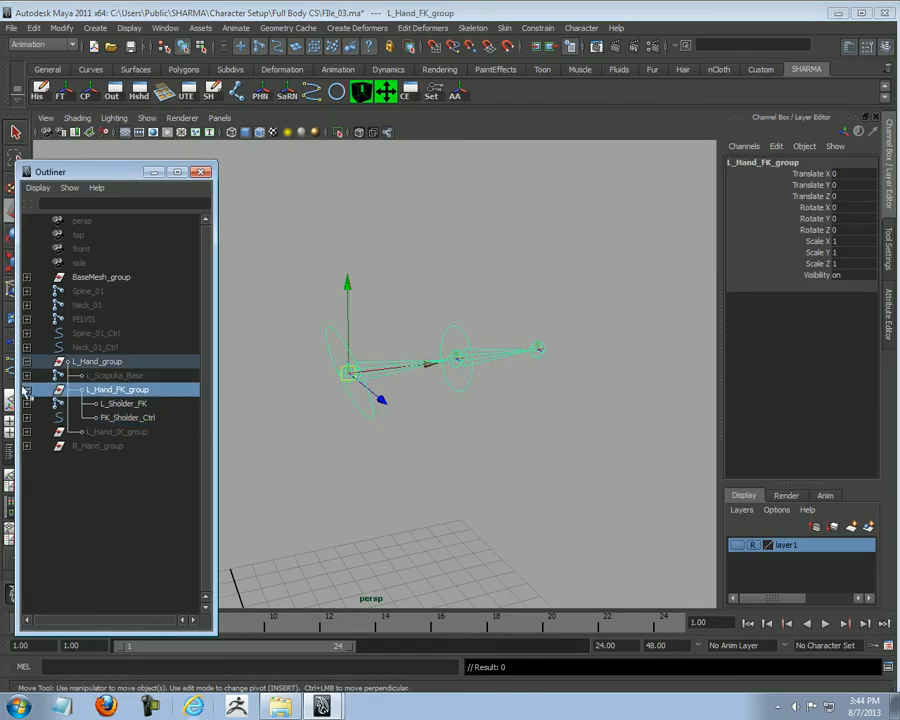
Step: Collapse L_Hand_FK_group and hide it by setting its Visibility to 0
{"action": "left_click", "coordinate": [27, 390]}
{"action": "left_click_drag", "start_coordinate": [292, 440], "coordinate": [387, 430], "text": "alt"}
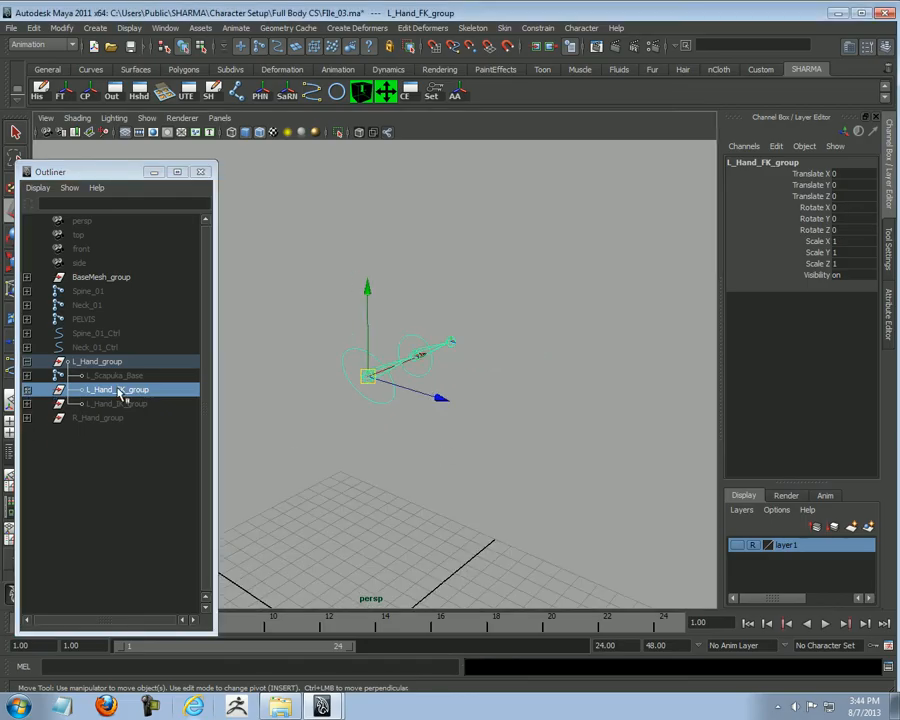
{"action": "left_click", "coordinate": [438, 486]}
{"action": "left_click", "coordinate": [122, 391]}
{"action": "left_click", "coordinate": [851, 275]}
{"action": "type", "text": "0"}
{"action": "key", "text": "Return"}
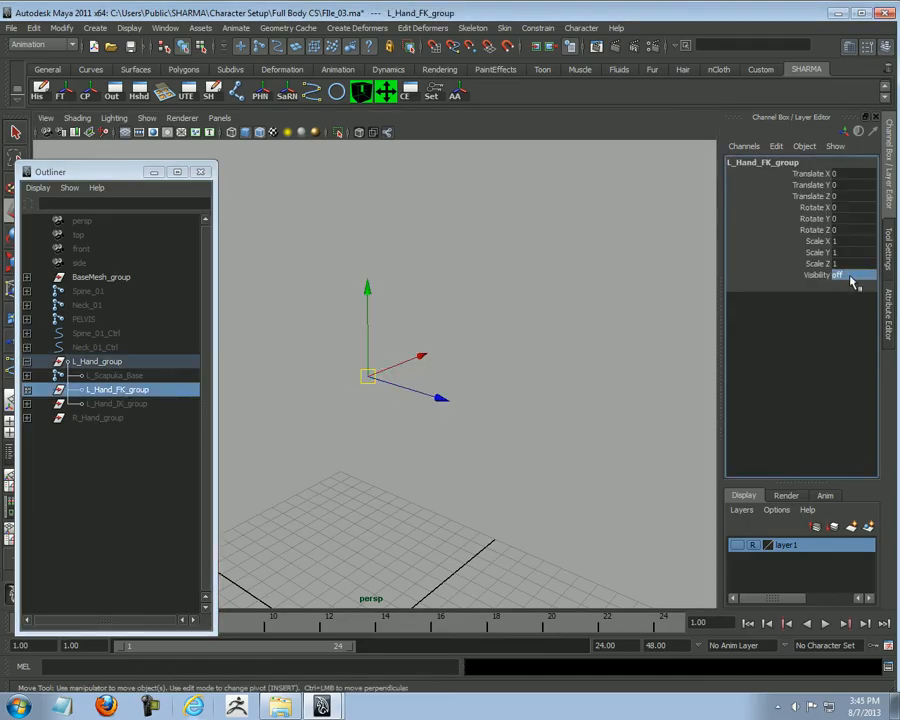
Step: Show L_Hand_IK_group by setting its Visibility to 1, and clear the selection
{"action": "left_click", "coordinate": [125, 404]}
{"action": "left_click", "coordinate": [862, 275]}
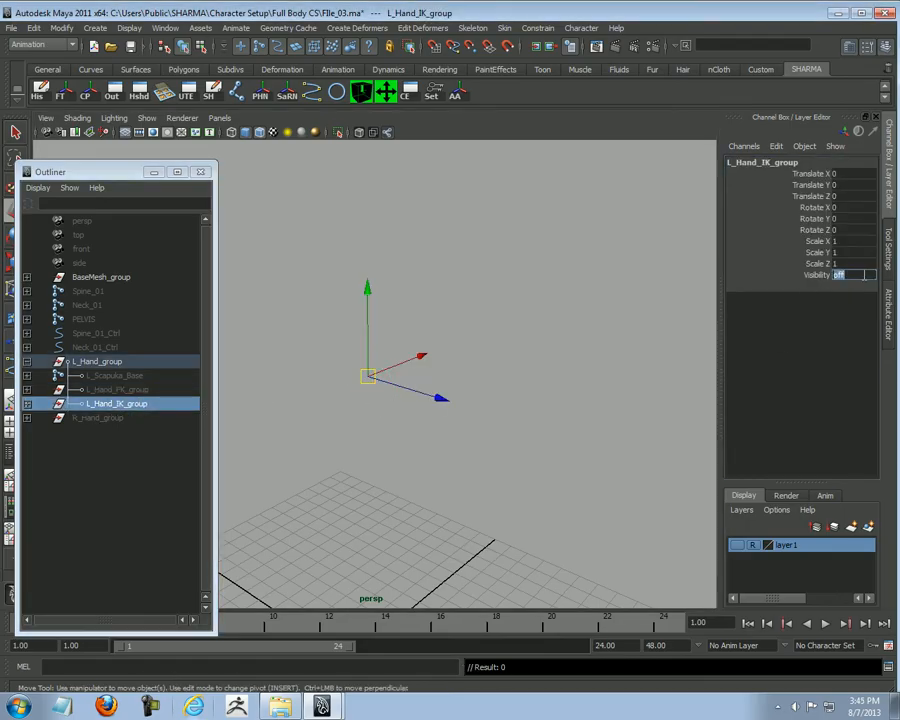
{"action": "type", "text": "1"}
{"action": "key", "text": "Return"}
{"action": "left_click", "coordinate": [582, 355]}
{"action": "left_click_drag", "start_coordinate": [582, 355], "coordinate": [528, 185], "text": "alt"}
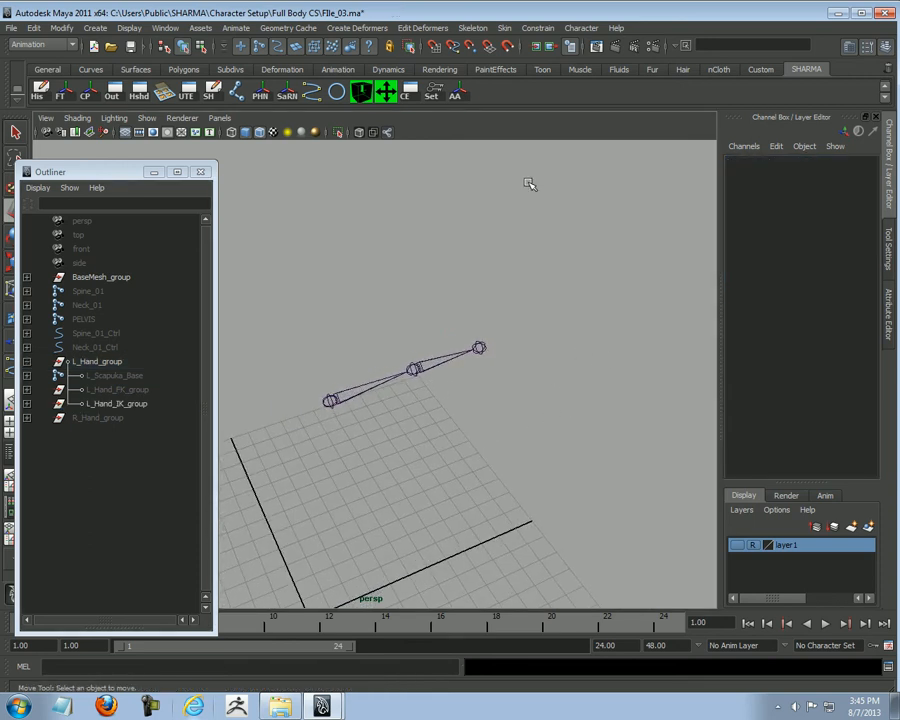
Step: Create an IK handle with the ikRPsolver from the left IK arm chain's shoulder joint to its wrist joint
{"action": "left_click", "coordinate": [474, 28]}
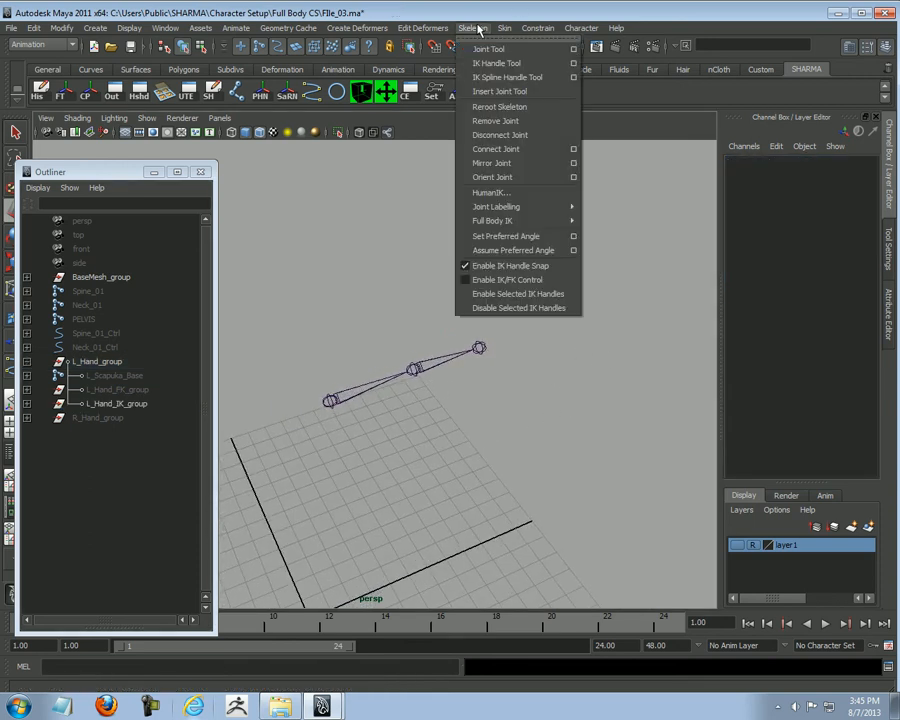
{"action": "left_click", "coordinate": [573, 63]}
{"action": "left_click", "coordinate": [815, 176]}
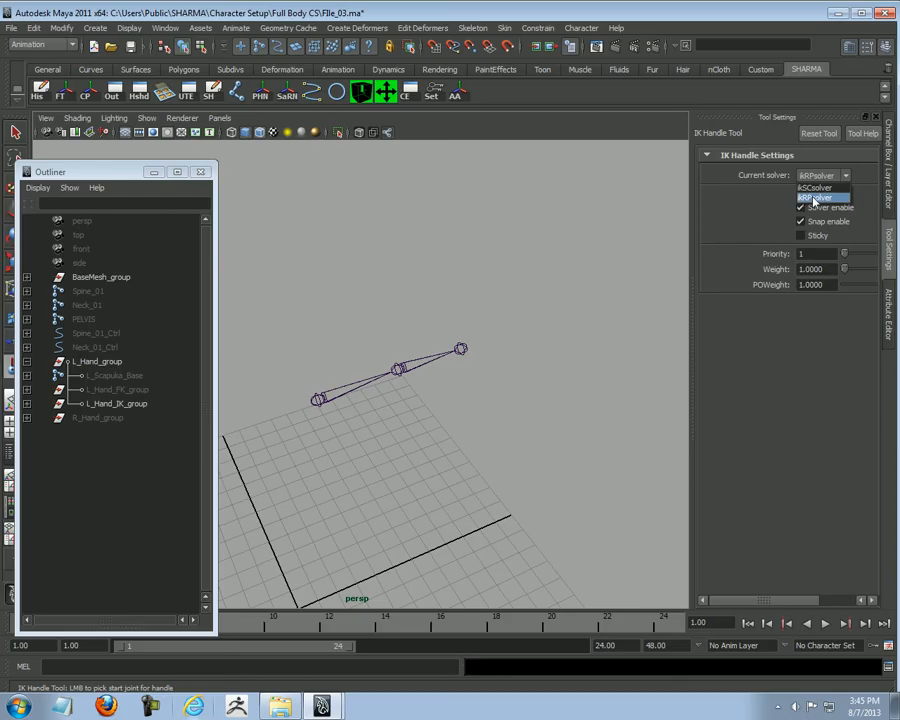
{"action": "left_click", "coordinate": [814, 199]}
{"action": "left_click_drag", "start_coordinate": [412, 402], "coordinate": [318, 394], "text": "alt"}
{"action": "left_click", "coordinate": [318, 394]}
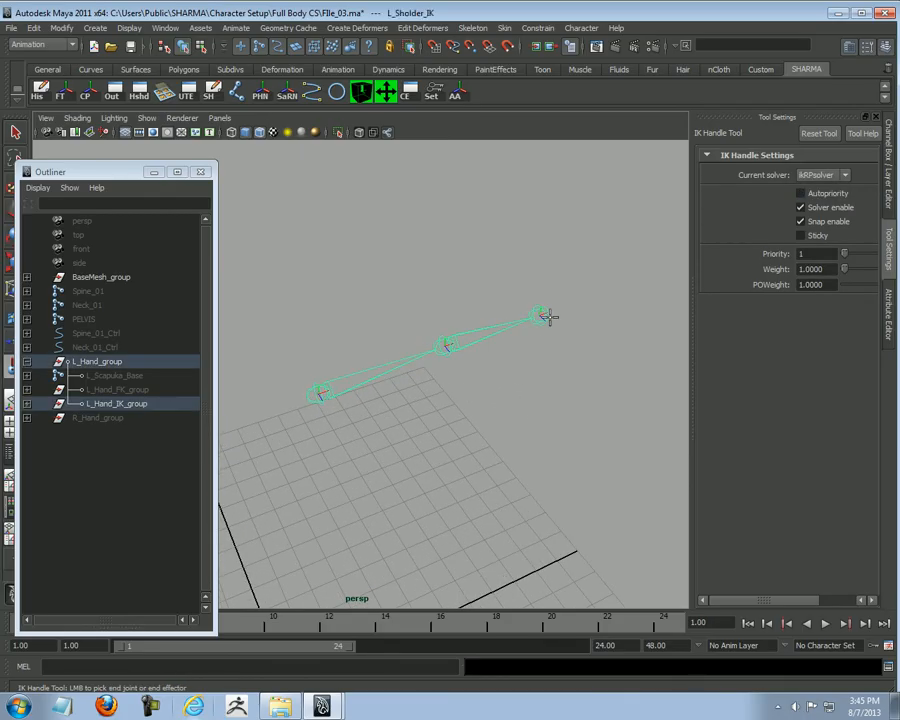
{"action": "left_click", "coordinate": [541, 315]}
{"action": "left_click_drag", "start_coordinate": [594, 369], "coordinate": [266, 310], "text": "alt"}
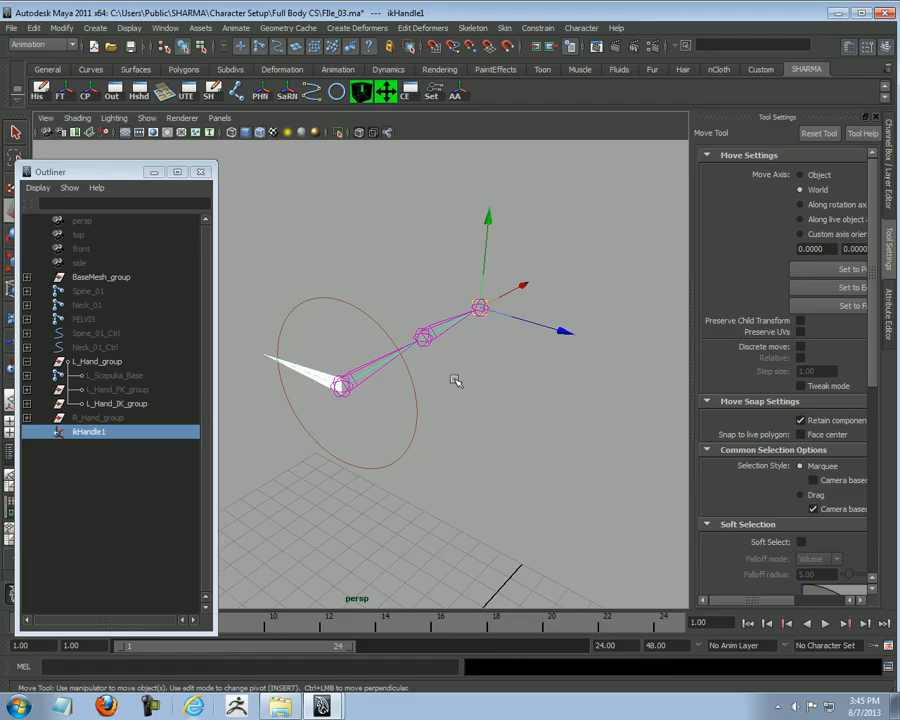
{"action": "right_click_drag", "start_coordinate": [327, 490], "coordinate": [305, 454], "text": "alt"}
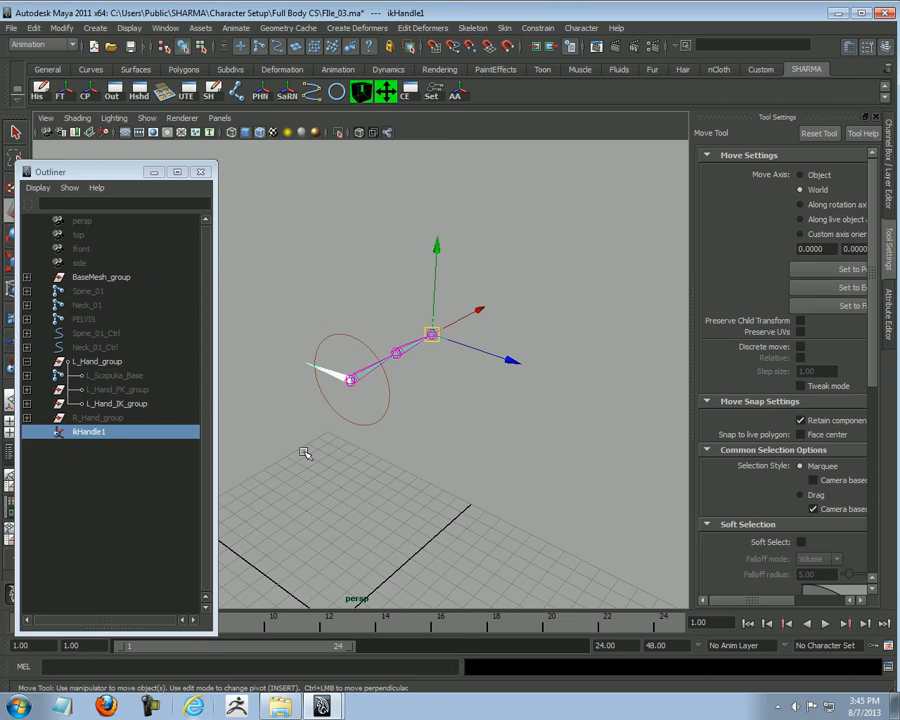
{"action": "left_click", "coordinate": [488, 420]}
{"action": "left_click_drag", "start_coordinate": [488, 420], "coordinate": [515, 398], "text": "alt"}
Step: Rename the new IK handle to L_Hand_ikHandle and parent it under L_Hand_IK_group
{"action": "left_click", "coordinate": [82, 433]}
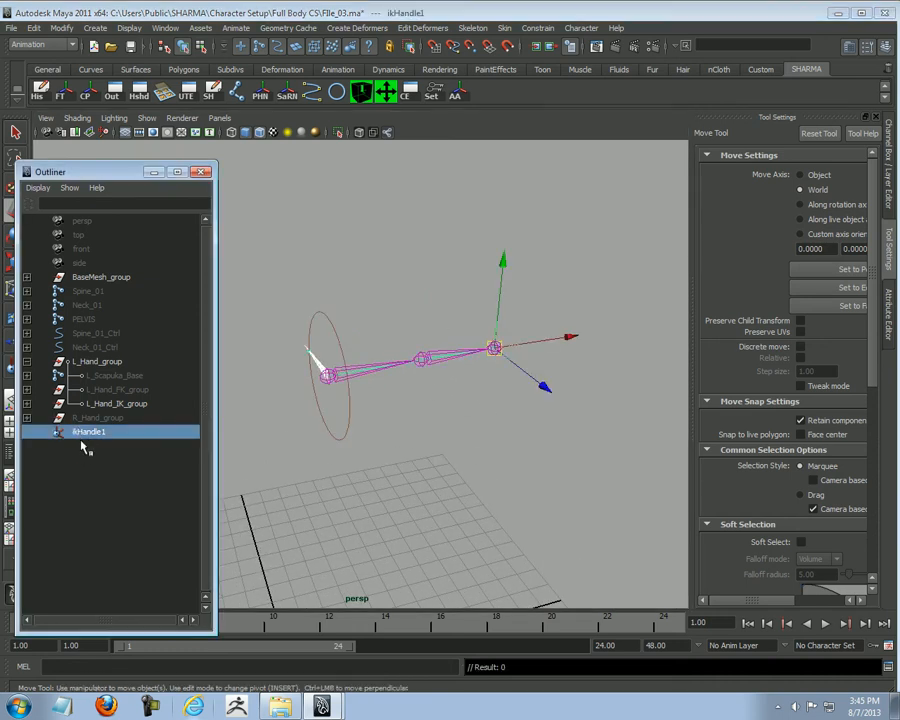
{"action": "double_click", "coordinate": [109, 434]}
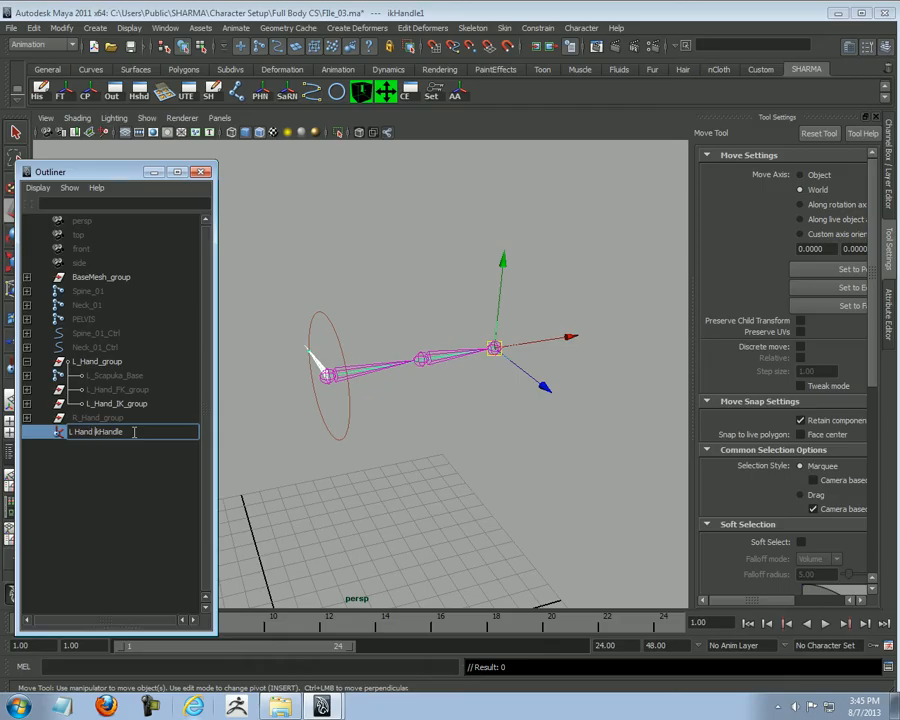
{"action": "key", "text": "Return"}
{"action": "middle_click_drag", "start_coordinate": [135, 437], "coordinate": [116, 406]}
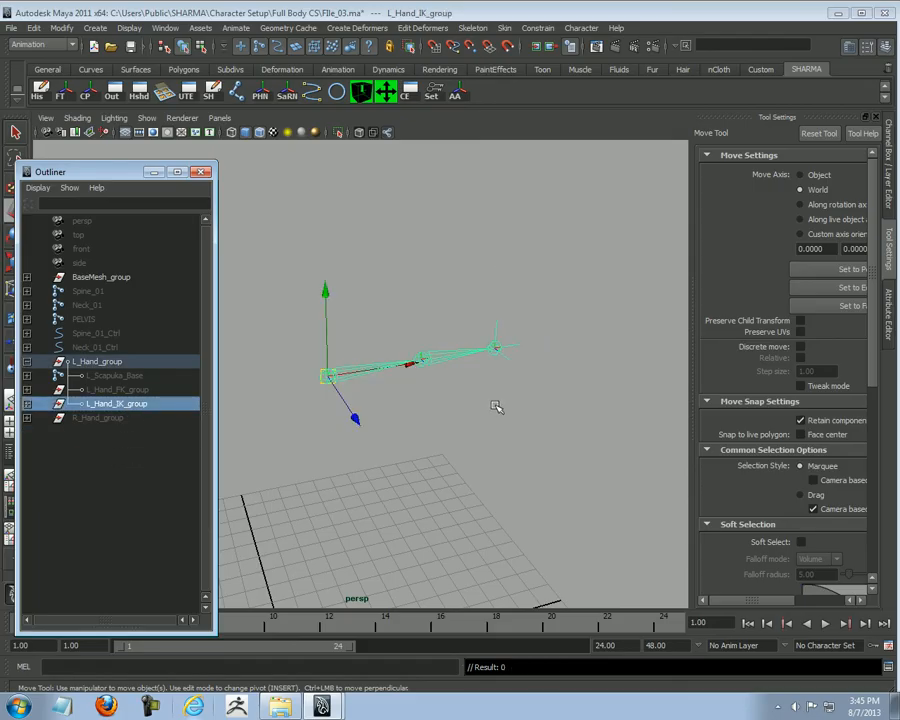
{"action": "left_click", "coordinate": [567, 400]}
{"action": "left_click_drag", "start_coordinate": [567, 400], "coordinate": [438, 422], "text": "alt"}
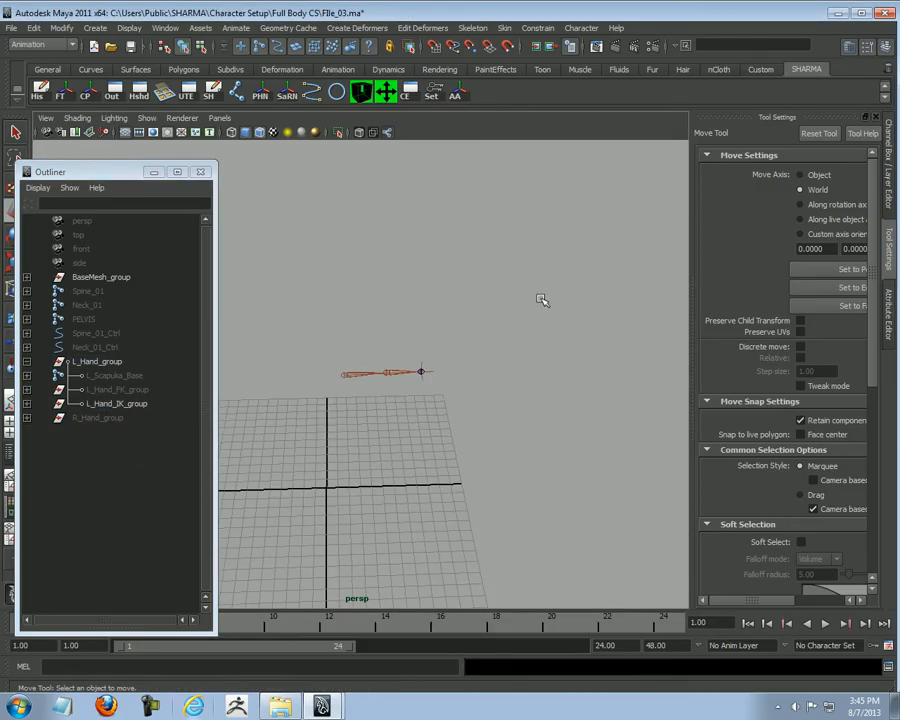
Step: Create a cube control curve and snap it onto the wrist joint of the left IK arm chain
{"action": "key", "text": "ctrl+a"}
{"action": "key", "text": "ctrl+a"}
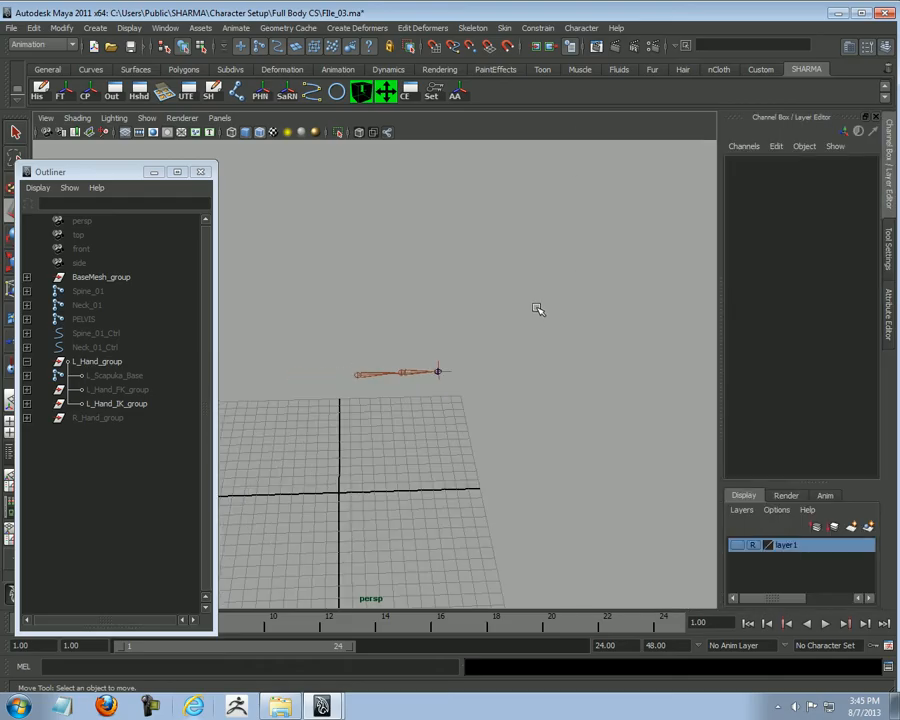
{"action": "left_click", "coordinate": [361, 94]}
{"action": "middle_click_drag", "start_coordinate": [507, 490], "coordinate": [500, 455], "text": "alt"}
{"action": "left_click_drag", "start_coordinate": [500, 455], "coordinate": [422, 466], "text": "alt"}
{"action": "key", "text": "w"}
{"action": "left_click_drag", "start_coordinate": [486, 505], "coordinate": [424, 374], "text": "alt"}
{"action": "key", "text": "f"}
{"action": "left_click_drag", "start_coordinate": [383, 450], "coordinate": [685, 528], "text": "alt"}
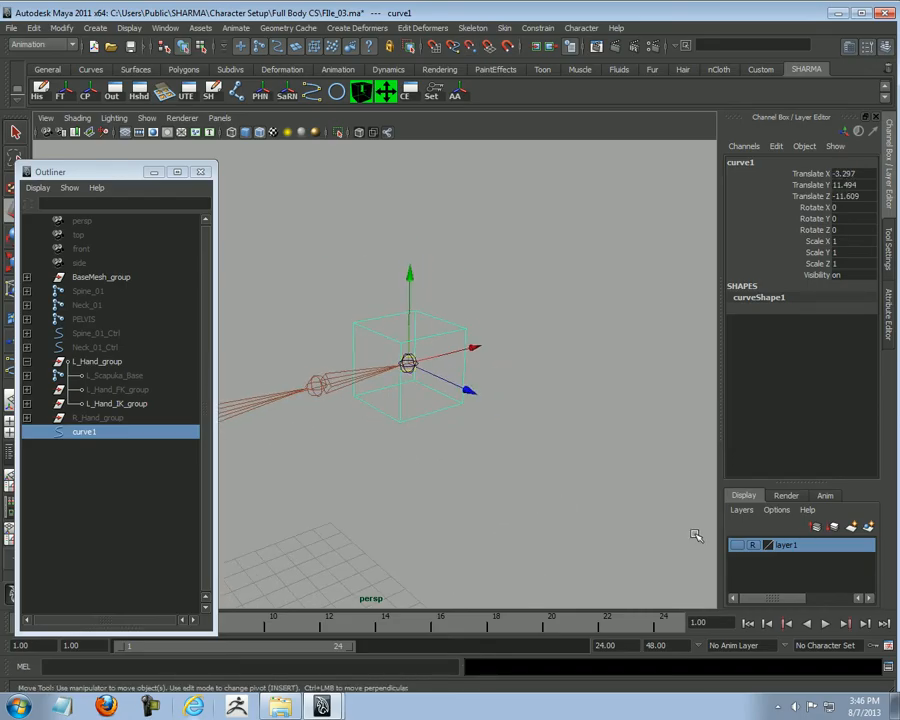
Step: Scale the cube curve to about 0.641 overall and 0.169 in X, showing the layer1 mesh only while sizing
{"action": "left_click", "coordinate": [739, 547]}
{"action": "left_click_drag", "start_coordinate": [609, 489], "coordinate": [356, 474], "text": "alt"}
{"action": "right_click_drag", "start_coordinate": [356, 474], "coordinate": [476, 461], "text": "alt"}
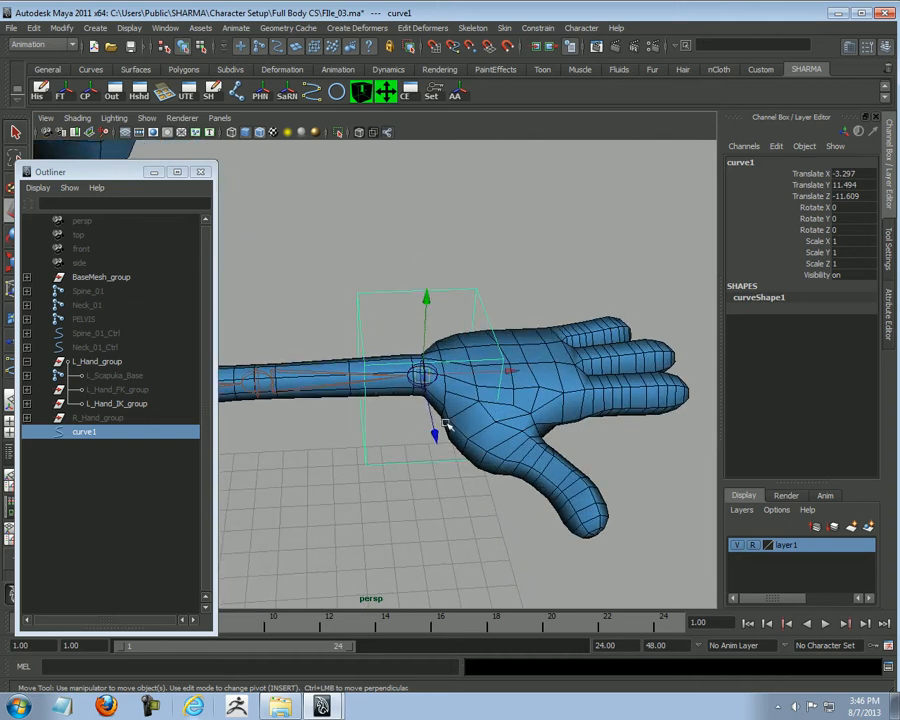
{"action": "key", "text": "r"}
{"action": "left_click_drag", "start_coordinate": [422, 375], "coordinate": [383, 374]}
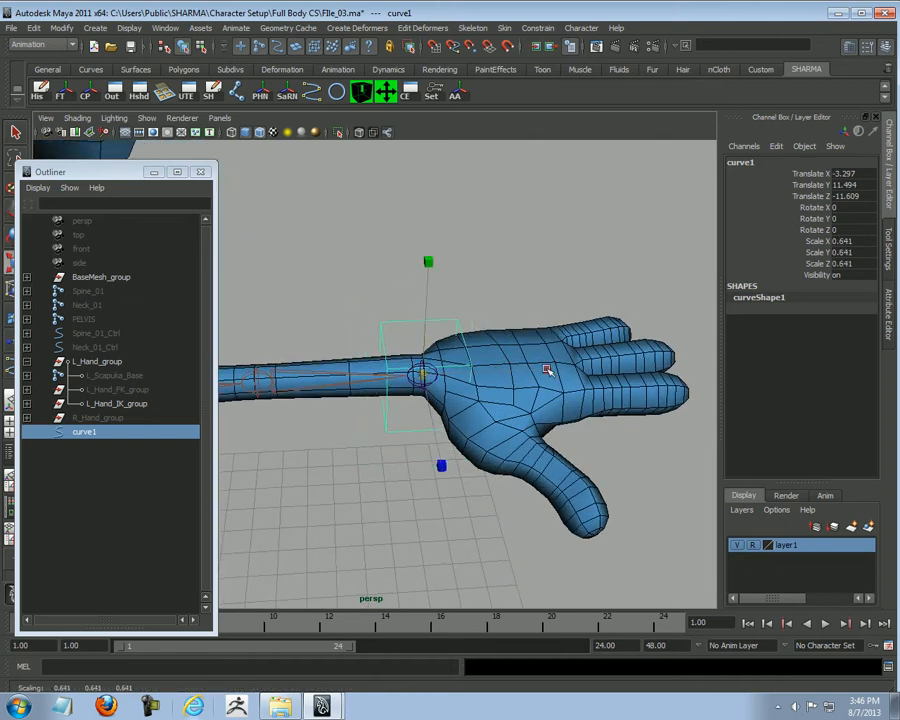
{"action": "left_click_drag", "start_coordinate": [549, 372], "coordinate": [458, 372]}
{"action": "right_click_drag", "start_coordinate": [458, 372], "coordinate": [370, 464], "text": "alt"}
{"action": "key", "text": "w"}
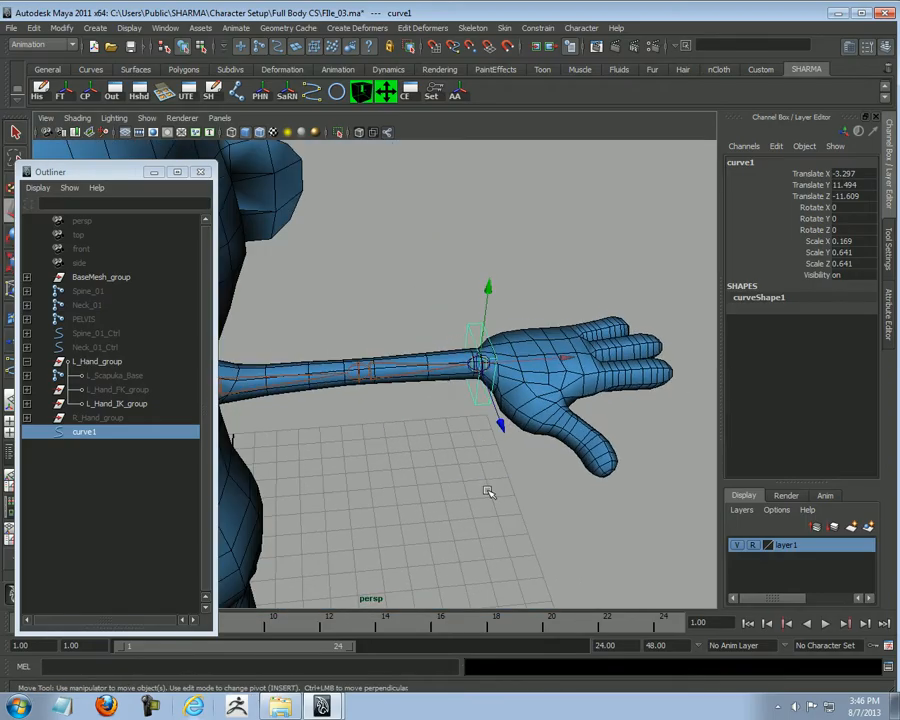
{"action": "left_click", "coordinate": [738, 544]}
{"action": "left_click_drag", "start_coordinate": [600, 490], "coordinate": [470, 480], "text": "alt"}
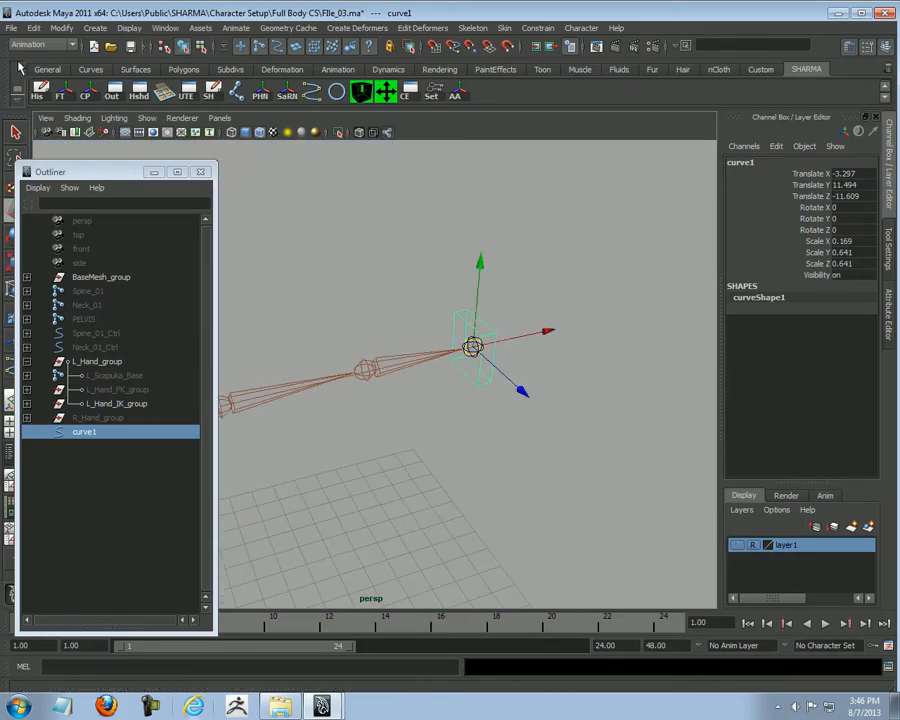
Step: Freeze the transformations of curve1 and rename it L_IK_Ctrl
{"action": "left_click", "coordinate": [66, 92]}
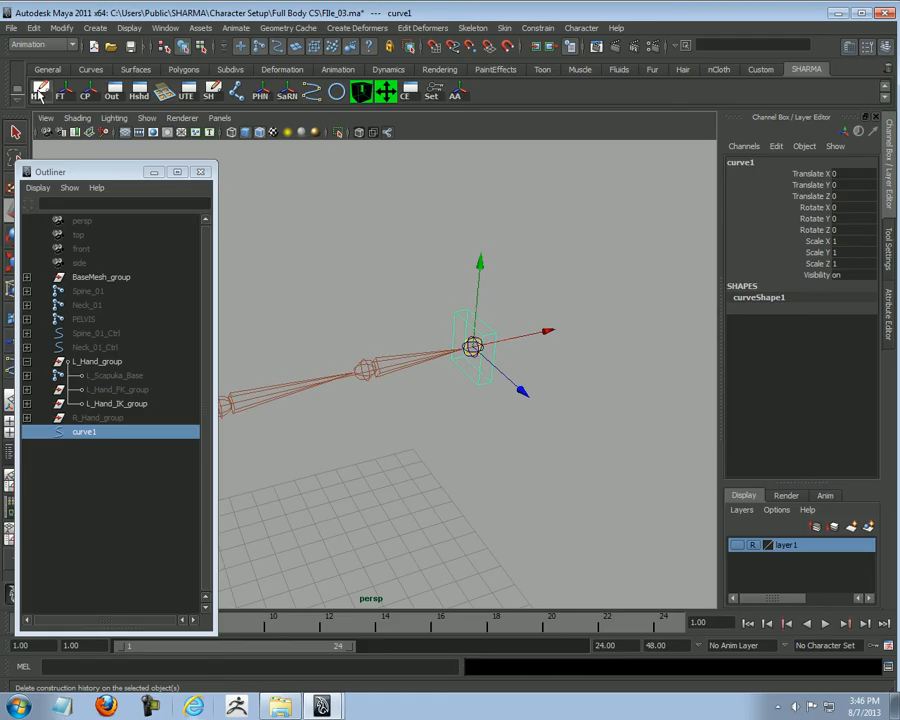
{"action": "double_click", "coordinate": [740, 163]}
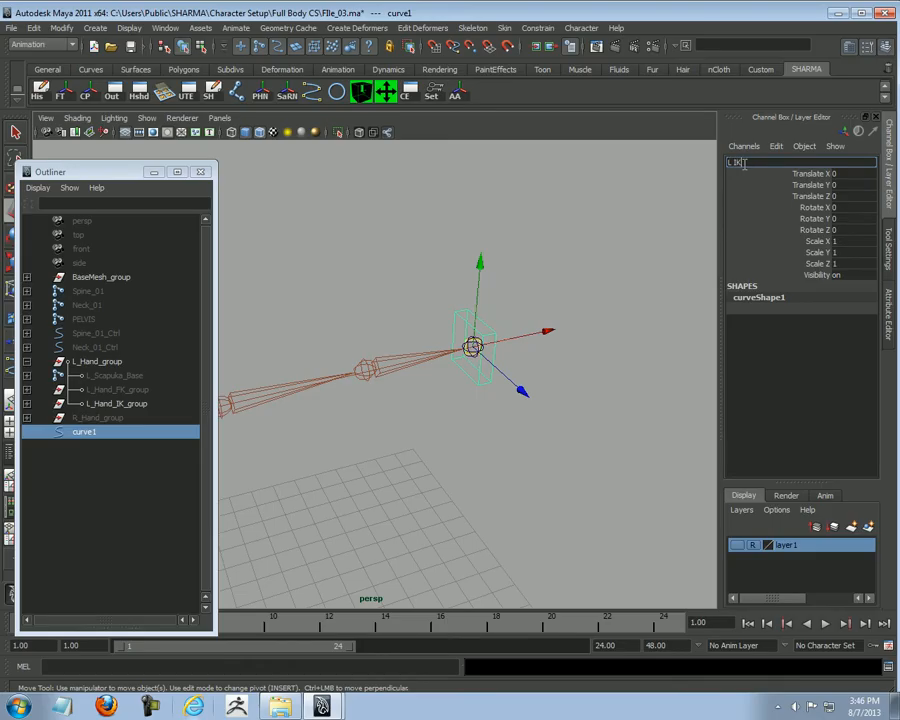
{"action": "key", "text": "Return"}
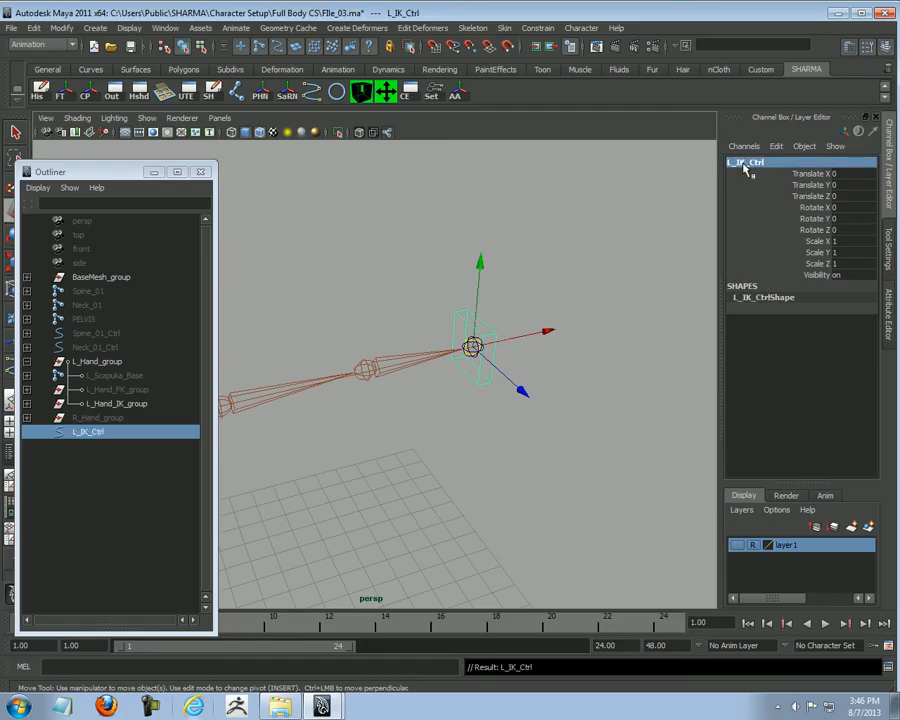
Step: Select L_IK_Ctrl and add the wrist's L_Hand_ikHandle to the selection, then point-constrain the handle to the control
{"action": "left_click_drag", "start_coordinate": [430, 390], "coordinate": [530, 427], "text": "alt"}
{"action": "middle_click_drag", "start_coordinate": [548, 440], "coordinate": [426, 478], "text": "alt"}
{"action": "right_click_drag", "start_coordinate": [426, 478], "coordinate": [526, 498], "text": "alt"}
{"action": "left_click", "coordinate": [372, 478]}
{"action": "left_click", "coordinate": [367, 486]}
{"action": "middle_click_drag", "start_coordinate": [296, 485], "coordinate": [287, 475], "text": "alt"}
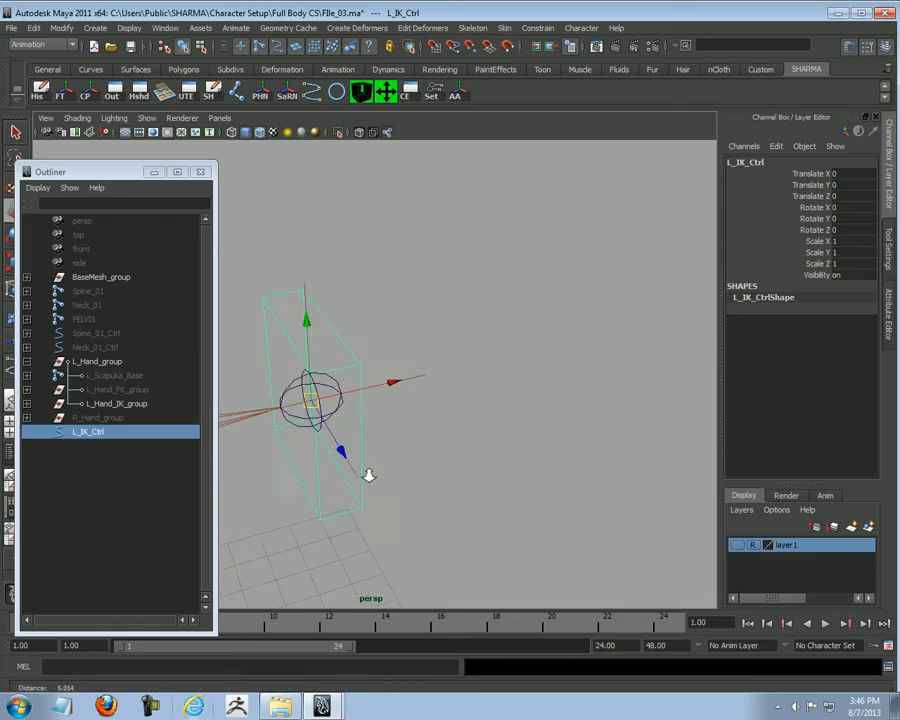
{"action": "right_click_drag", "start_coordinate": [287, 475], "coordinate": [471, 420], "text": "alt"}
{"action": "left_click_drag", "start_coordinate": [406, 375], "coordinate": [430, 460], "text": "shift"}
{"action": "right_click_drag", "start_coordinate": [573, 461], "coordinate": [436, 524], "text": "alt"}
{"action": "middle_click_drag", "start_coordinate": [436, 524], "coordinate": [488, 474], "text": "alt"}
{"action": "left_click_drag", "start_coordinate": [427, 458], "coordinate": [432, 500]}
{"action": "right_click_drag", "start_coordinate": [434, 377], "coordinate": [579, 366], "text": "alt"}
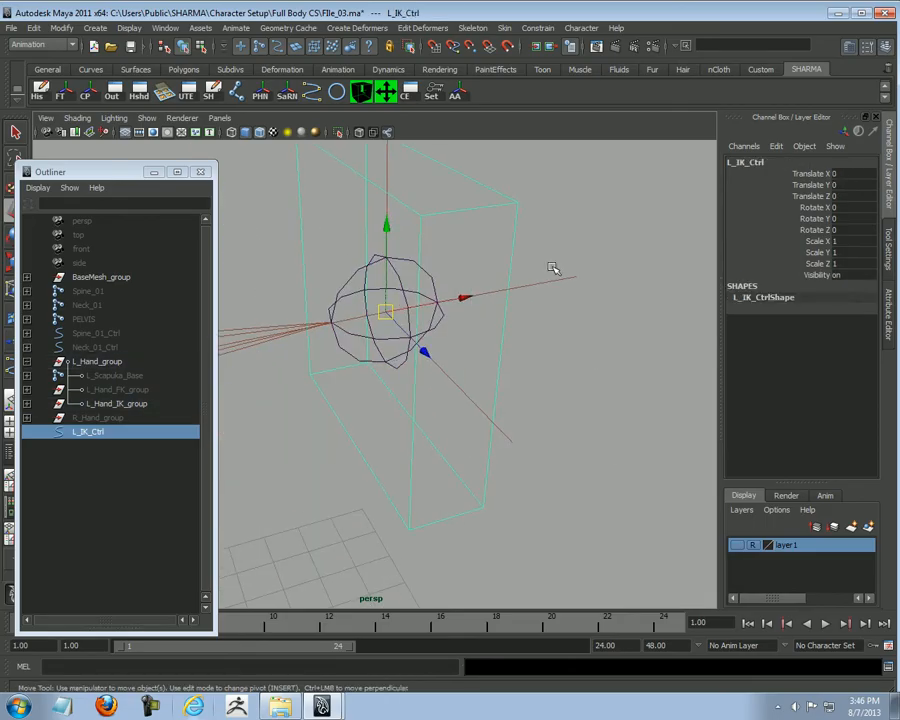
{"action": "left_click_drag", "start_coordinate": [554, 270], "coordinate": [574, 343], "text": "shift"}
{"action": "right_click_drag", "start_coordinate": [676, 362], "coordinate": [459, 363], "text": "alt"}
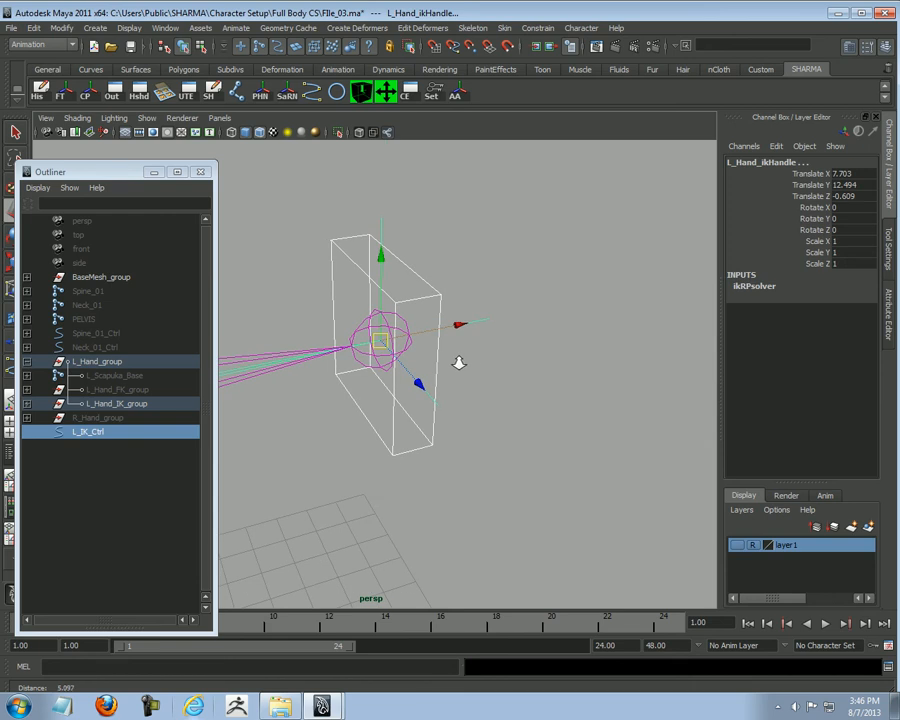
{"action": "left_click", "coordinate": [538, 28]}
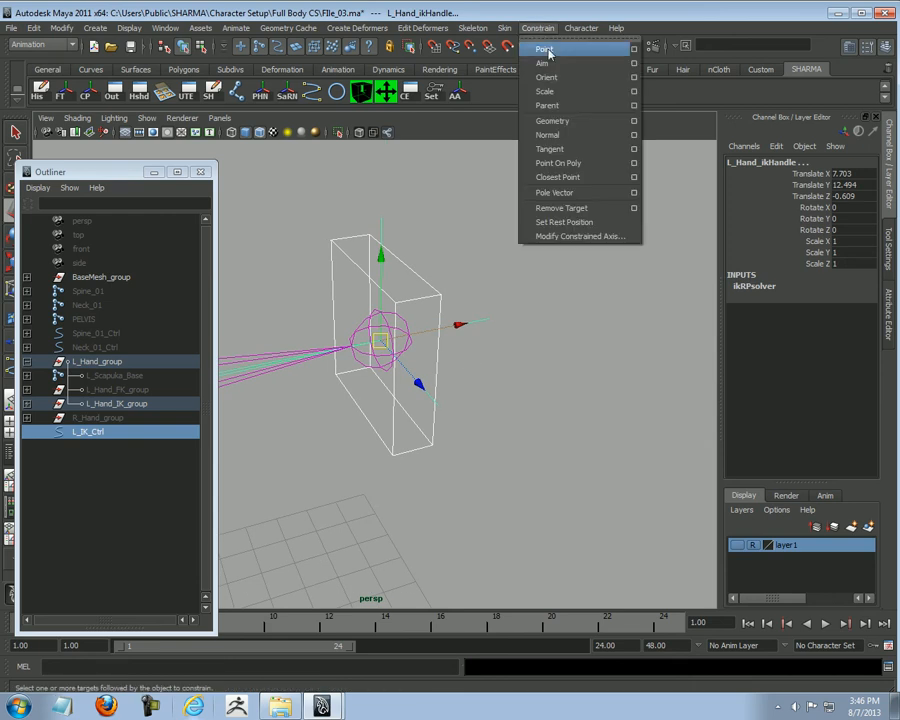
{"action": "left_click", "coordinate": [548, 52]}
Step: Test-move L_IK_Ctrl to check how the IK arm chain follows it, and undo the test moves
{"action": "left_click", "coordinate": [496, 435]}
{"action": "left_click", "coordinate": [416, 426]}
{"action": "scroll", "coordinate": [514, 474], "scroll_direction": "down", "scroll_amount": 5}
{"action": "middle_click_drag", "start_coordinate": [420, 425], "coordinate": [556, 409], "text": "alt"}
{"action": "left_click_drag", "start_coordinate": [513, 345], "coordinate": [416, 438]}
{"action": "key", "text": "ctrl+z"}
{"action": "key", "text": "ctrl+z"}
{"action": "key", "text": "ctrl+z"}
{"action": "key", "text": "ctrl+z"}
{"action": "key", "text": "ctrl+z"}
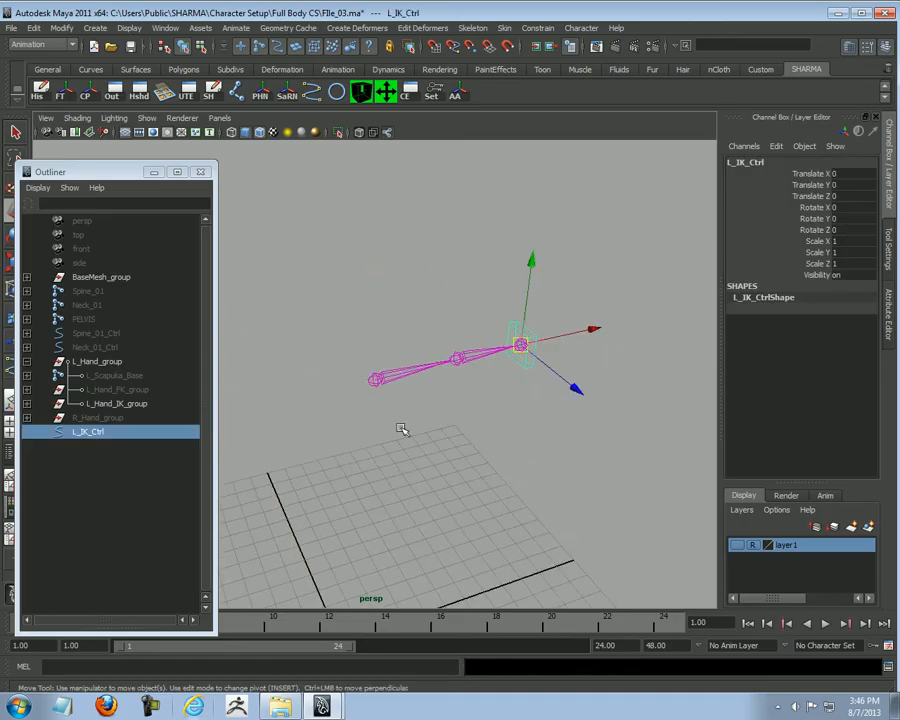
{"action": "key", "text": "ctrl+z"}
{"action": "key", "text": "ctrl+z"}
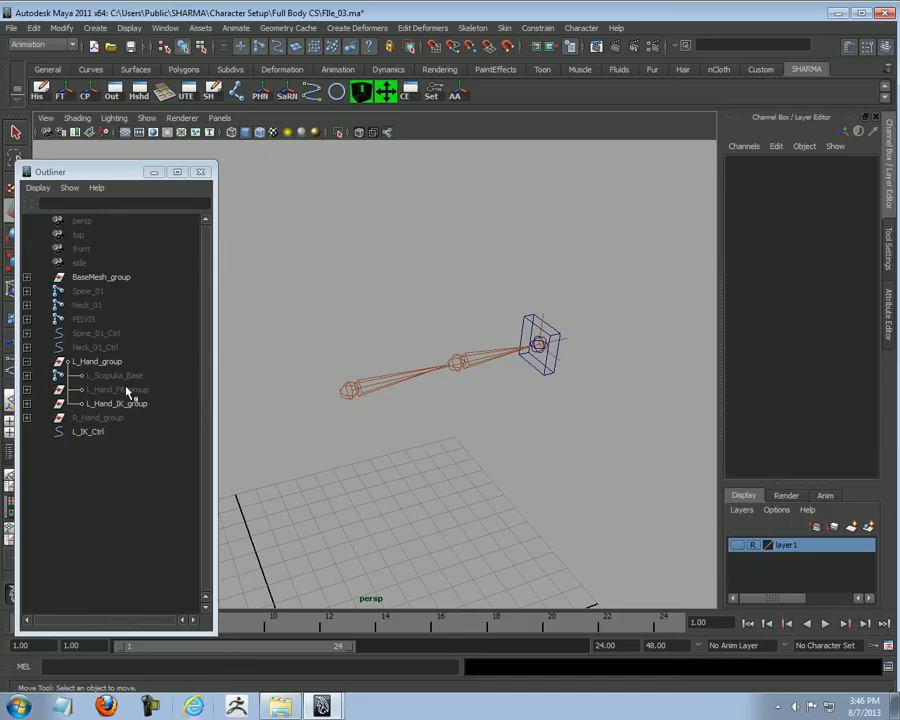
Step: Turn on the visibility of L_Scapuka_Base and L_Hand_FK_group inside L_Hand_group
{"action": "left_click", "coordinate": [128, 390]}
{"action": "left_click", "coordinate": [125, 378], "text": "shift"}
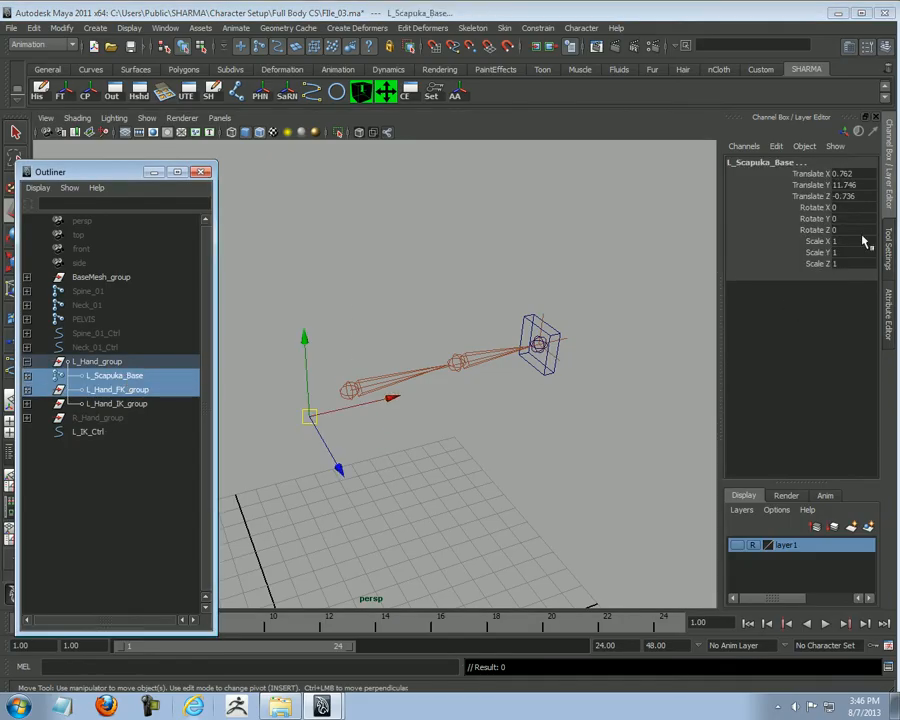
{"action": "left_click", "coordinate": [122, 376]}
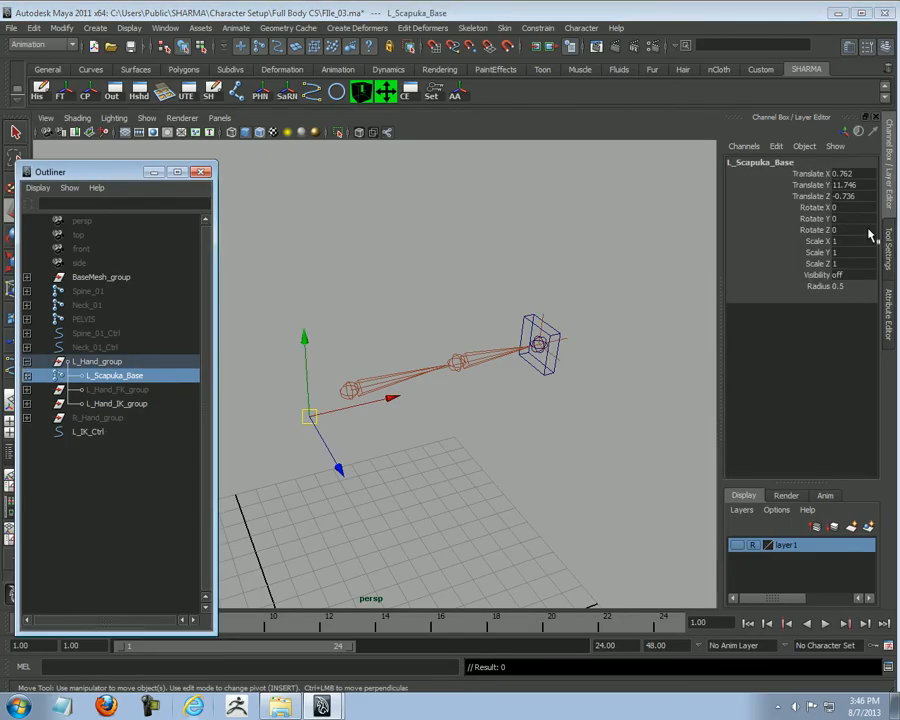
{"action": "left_click", "coordinate": [846, 275]}
{"action": "type", "text": "1"}
{"action": "key", "text": "Return"}
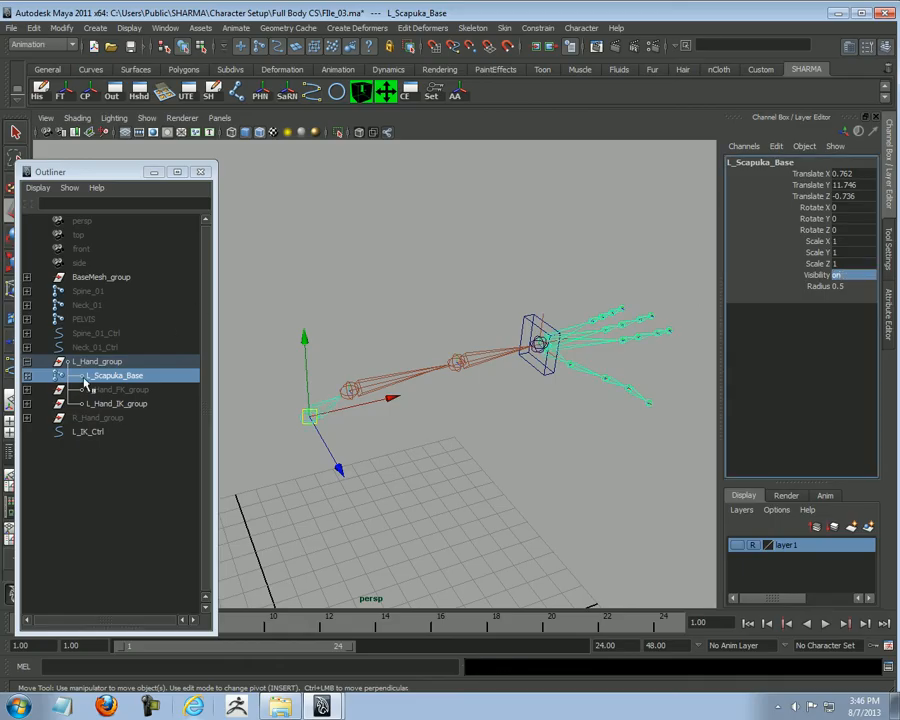
{"action": "left_click", "coordinate": [139, 391]}
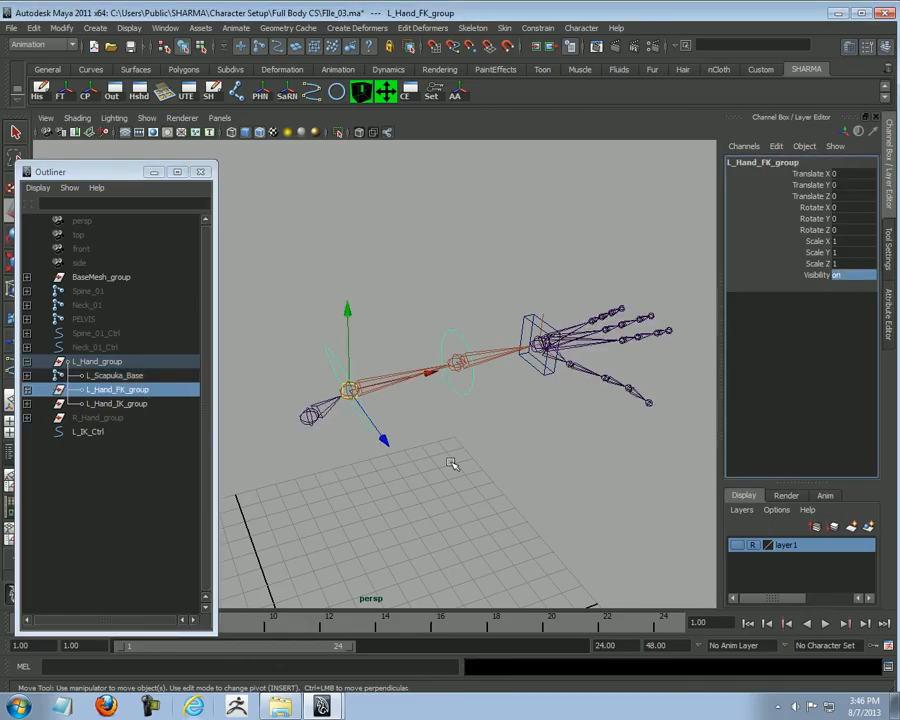
{"action": "left_click", "coordinate": [487, 454]}
{"action": "right_click_drag", "start_coordinate": [487, 454], "coordinate": [661, 346], "text": "alt"}
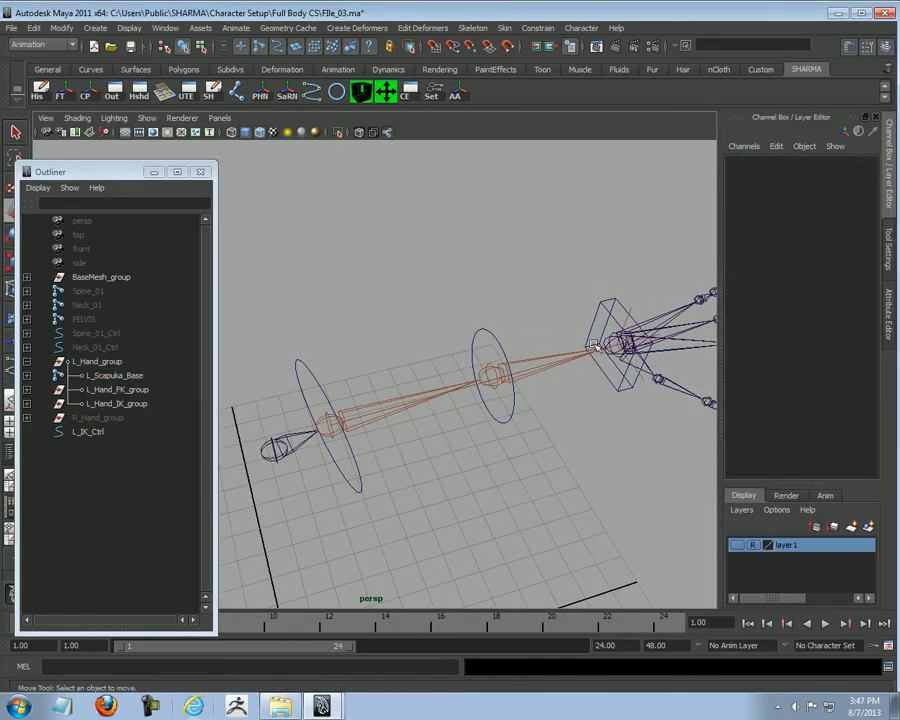
{"action": "right_click_drag", "start_coordinate": [589, 426], "coordinate": [474, 420], "text": "alt"}
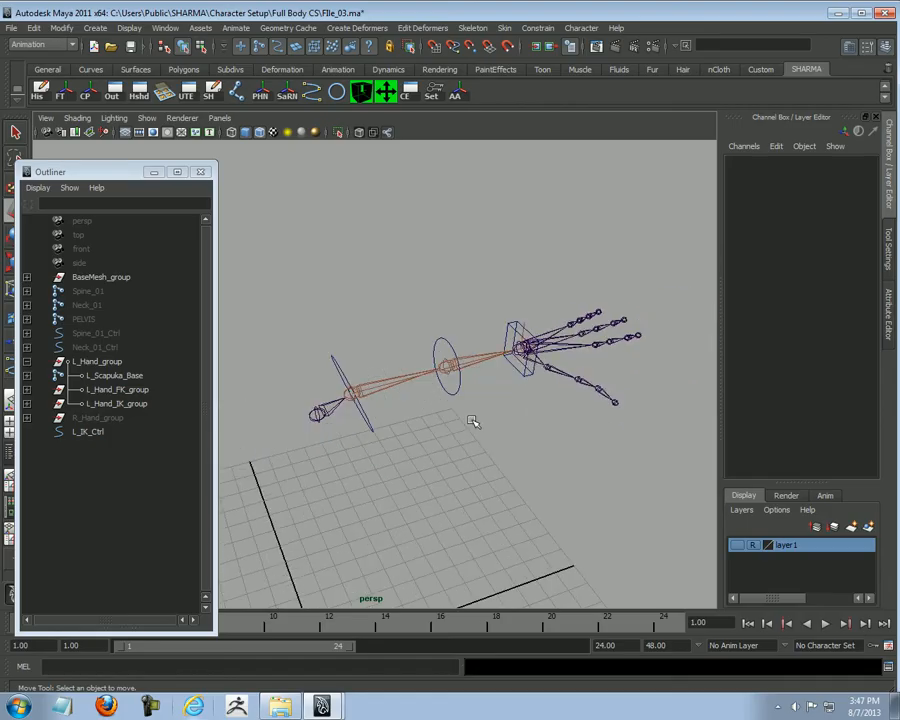
Step: Move L_Hand_FK_group along negative Z so the FK arm sits apart behind the main arm joints
{"action": "left_click", "coordinate": [116, 393]}
{"action": "left_click_drag", "start_coordinate": [489, 447], "coordinate": [261, 439], "text": "alt"}
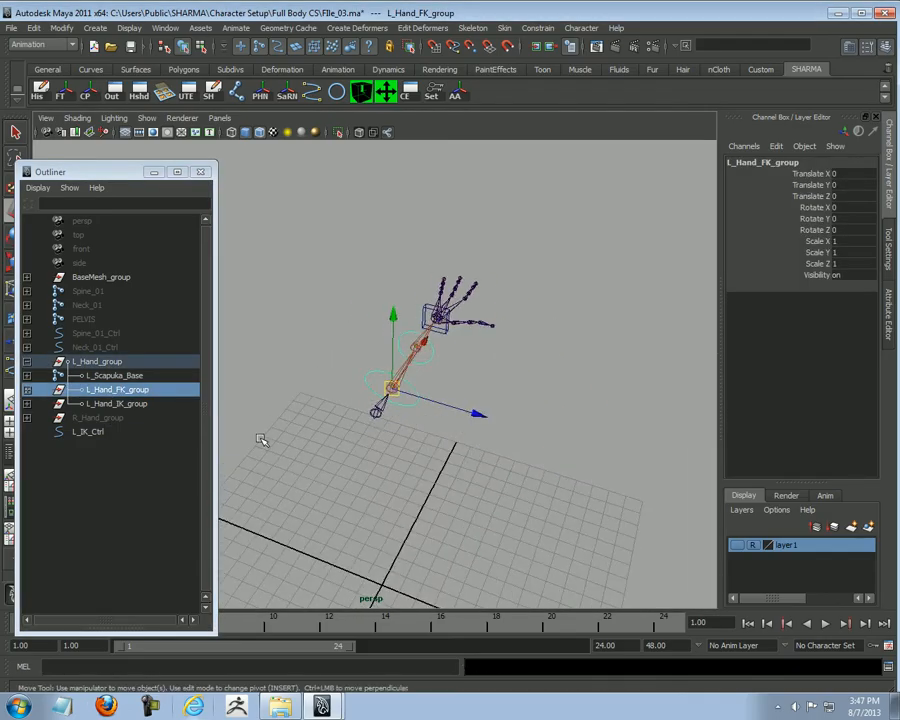
{"action": "left_click", "coordinate": [134, 394]}
{"action": "left_click_drag", "start_coordinate": [480, 412], "coordinate": [382, 386]}
{"action": "left_click", "coordinate": [115, 405]}
{"action": "left_click_drag", "start_coordinate": [478, 416], "coordinate": [541, 427]}
{"action": "key", "text": "ctrl+z"}
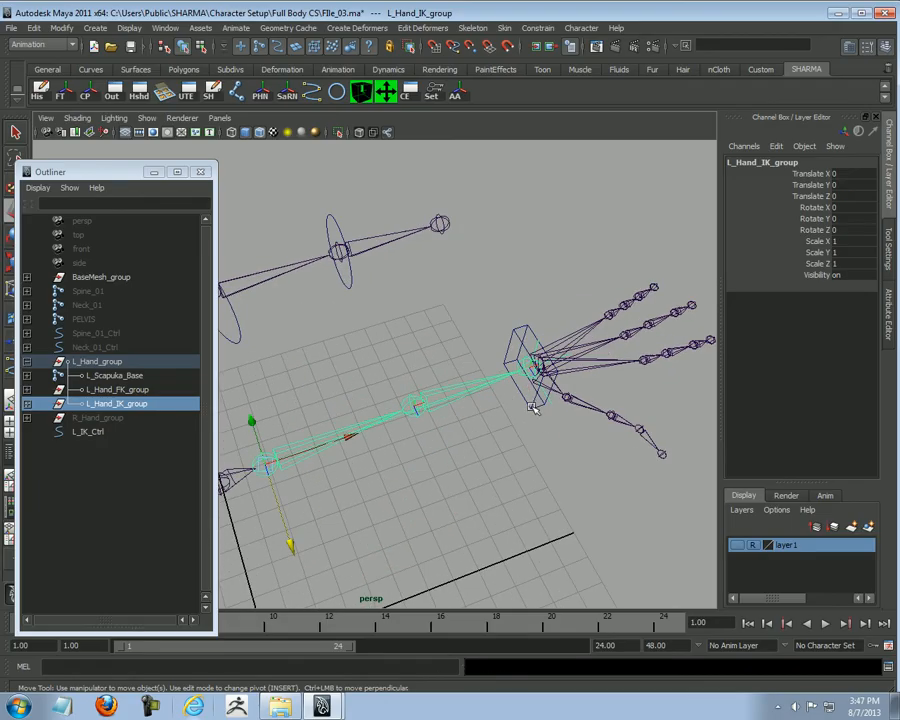
Step: Parent L_IK_Ctrl under L_Hand_IK_group and move that group along positive Z, in front of the main arm joints
{"action": "left_click", "coordinate": [533, 407]}
{"action": "left_click", "coordinate": [109, 440]}
{"action": "middle_click_drag", "start_coordinate": [109, 431], "coordinate": [126, 406]}
{"action": "left_click", "coordinate": [129, 403]}
{"action": "right_click_drag", "start_coordinate": [483, 464], "coordinate": [303, 473], "text": "alt"}
{"action": "left_click_drag", "start_coordinate": [303, 473], "coordinate": [442, 456], "text": "alt"}
{"action": "left_click", "coordinate": [628, 503]}
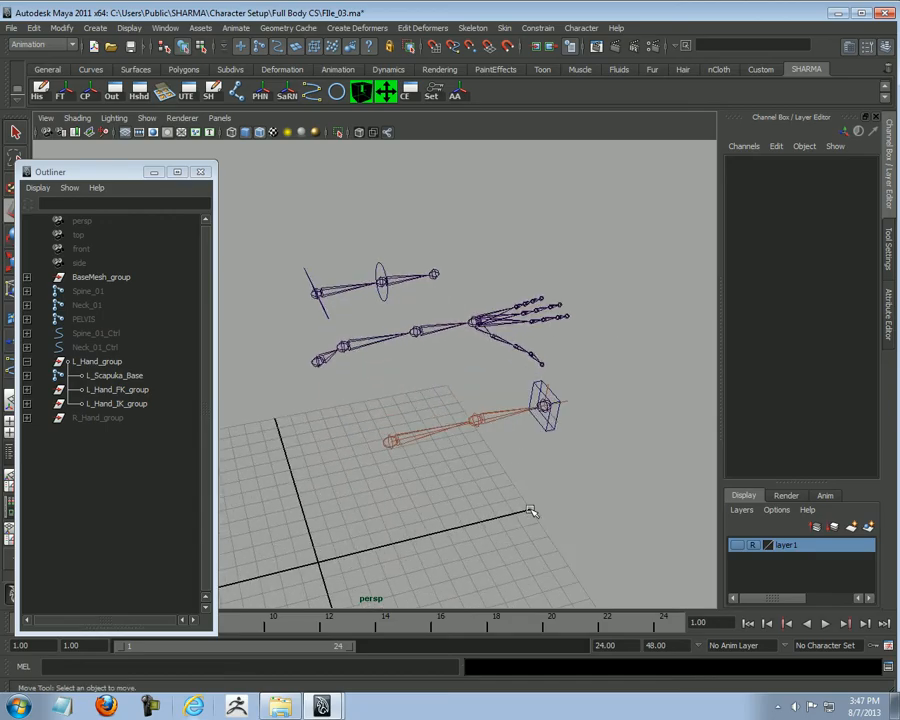
Step: Make layer1 visible to show the body mesh and switch to the top view framed on the left hand
{"action": "left_click_drag", "start_coordinate": [531, 511], "coordinate": [541, 438], "text": "alt"}
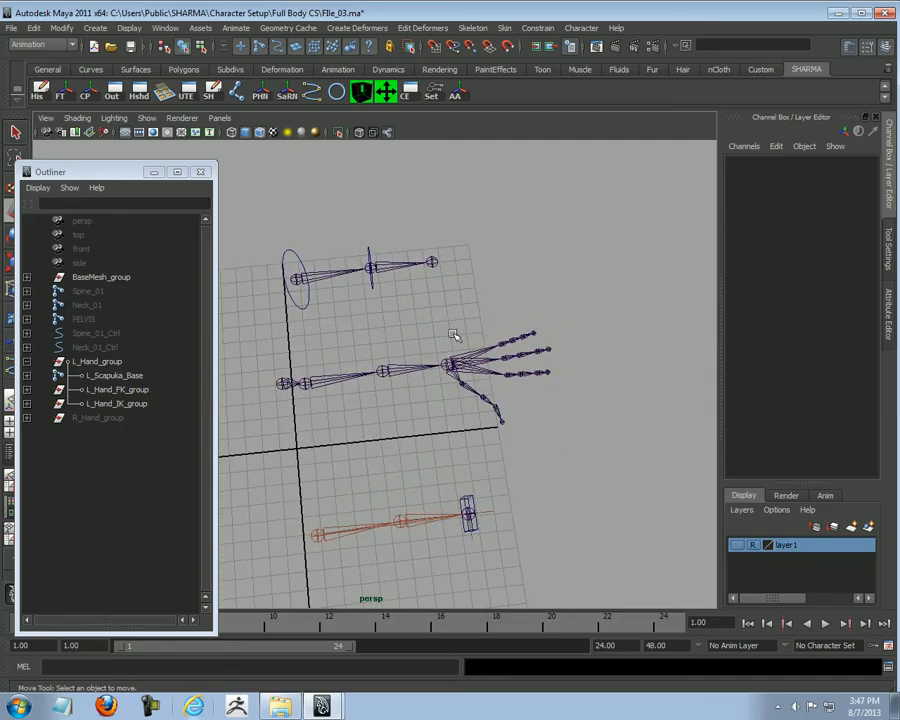
{"action": "left_click_drag", "start_coordinate": [486, 405], "coordinate": [484, 443], "text": "alt"}
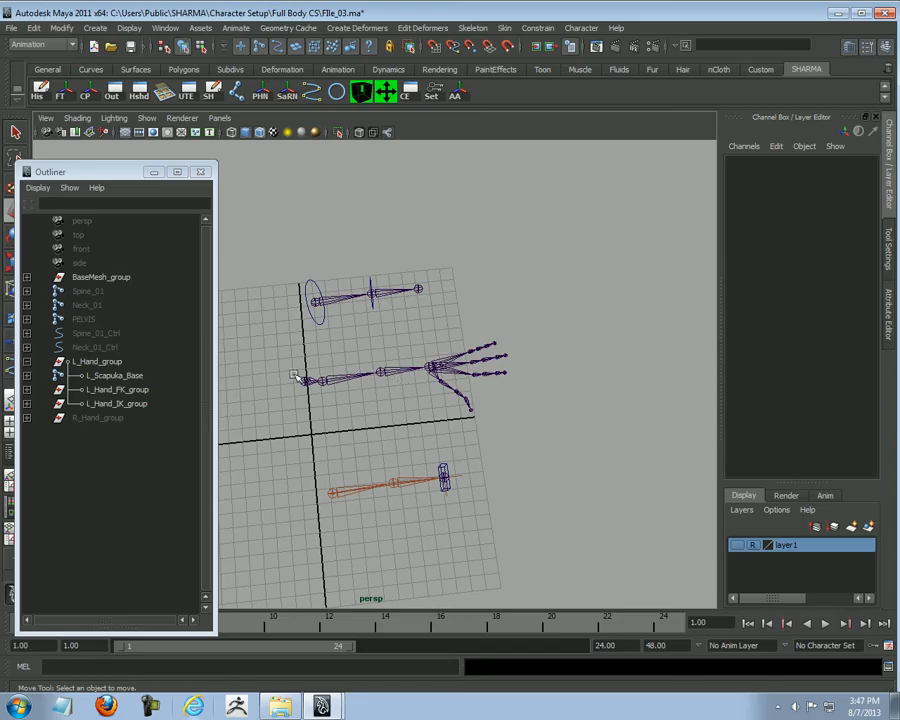
{"action": "left_click_drag", "start_coordinate": [531, 355], "coordinate": [530, 371], "text": "alt"}
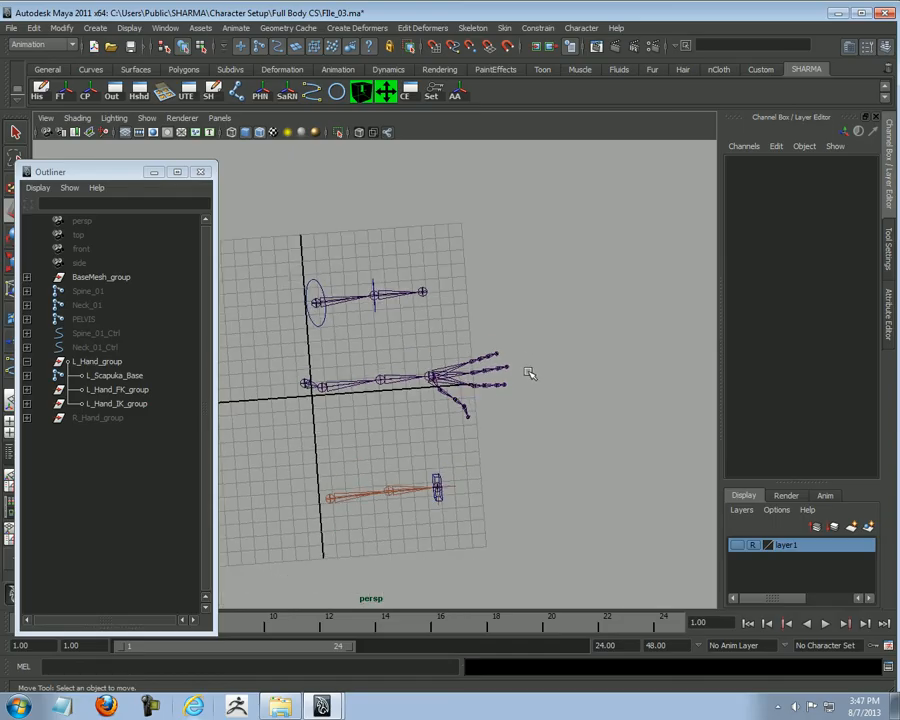
{"action": "left_click", "coordinate": [737, 547]}
{"action": "right_click_drag", "start_coordinate": [562, 424], "coordinate": [635, 426], "text": "alt"}
{"action": "key", "text": "space"}
{"action": "left_click_drag", "start_coordinate": [635, 426], "coordinate": [628, 410]}
{"action": "right_click_drag", "start_coordinate": [628, 412], "coordinate": [539, 410], "text": "alt"}
{"action": "middle_click_drag", "start_coordinate": [539, 410], "coordinate": [491, 412], "text": "alt"}
{"action": "right_click_drag", "start_coordinate": [491, 412], "coordinate": [650, 540], "text": "alt"}
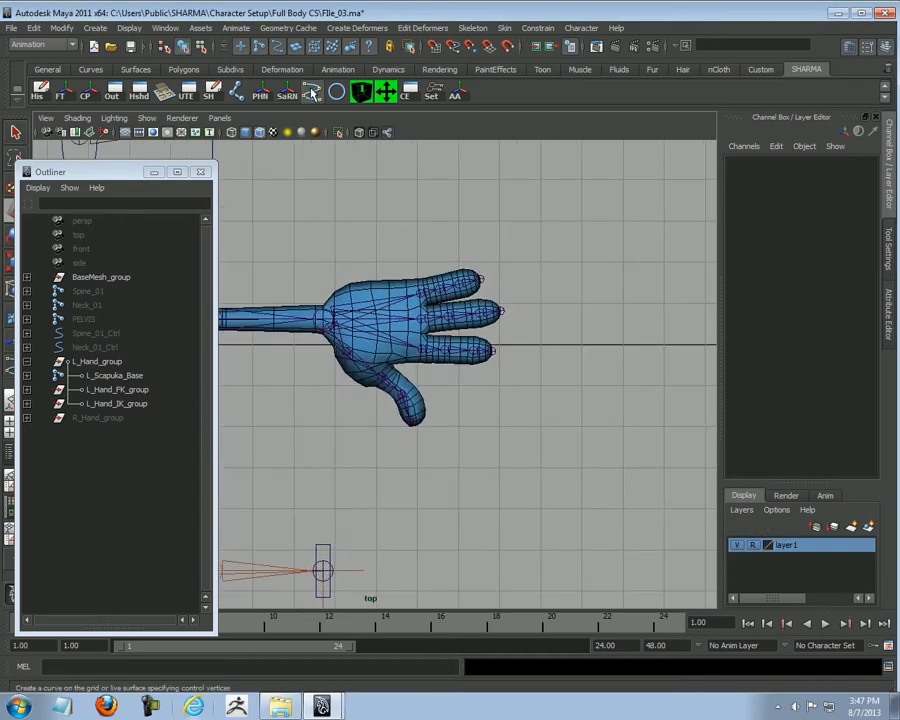
Step: Start a cubic CV curve, snapping its first point beside the wrist, and trace it along the hand's upper edge around the outermost finger's tip
{"action": "double_click", "coordinate": [311, 92]}
{"action": "left_click_drag", "start_coordinate": [147, 173], "coordinate": [130, 437]}
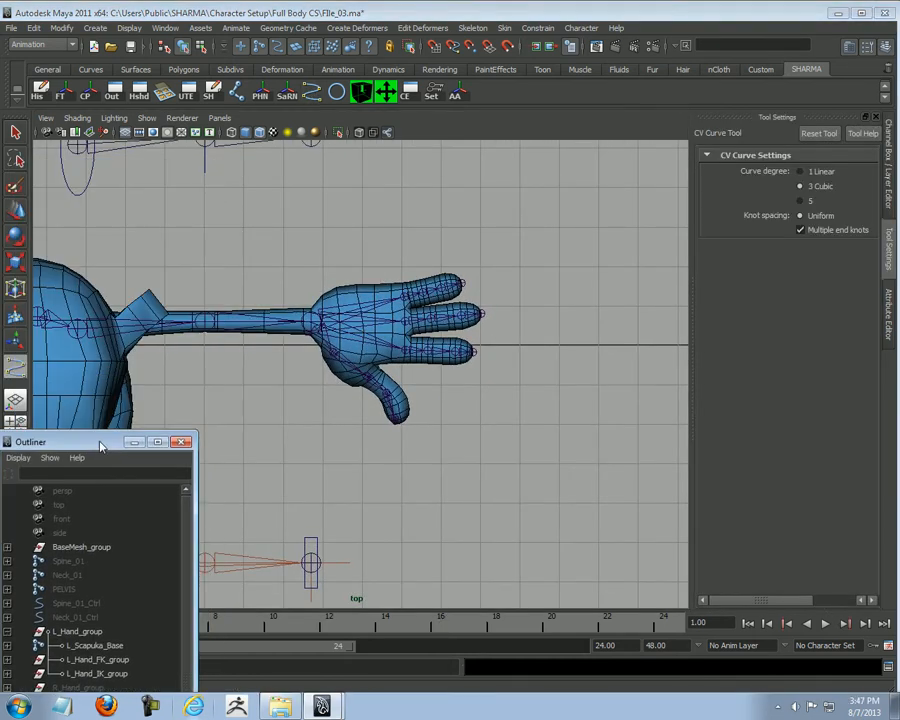
{"action": "middle_click_drag", "start_coordinate": [262, 196], "coordinate": [300, 238], "text": "alt"}
{"action": "right_click_drag", "start_coordinate": [300, 238], "coordinate": [377, 326], "text": "alt"}
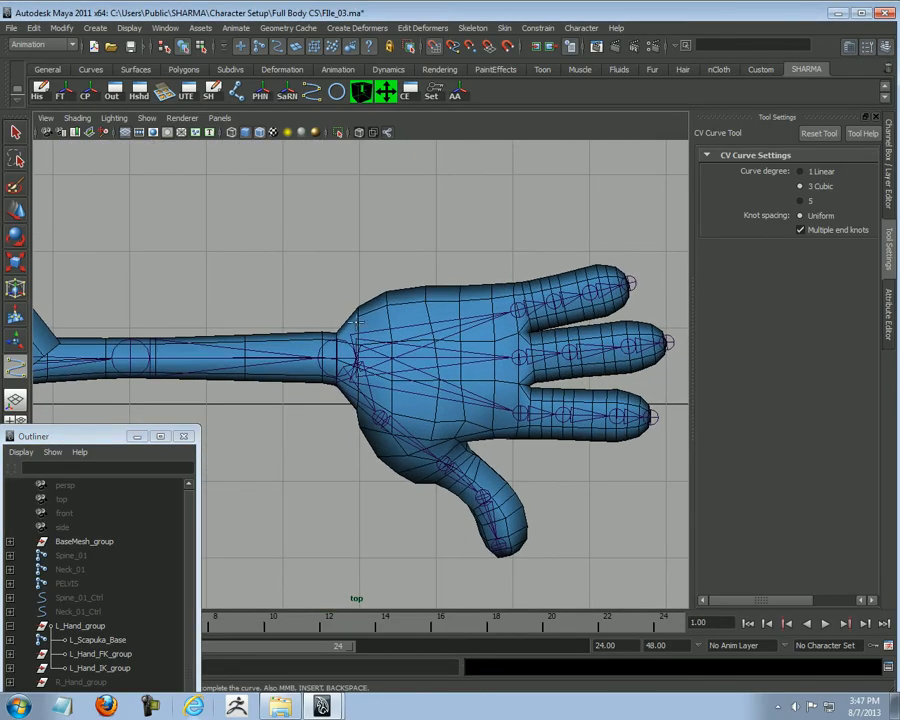
{"action": "left_click", "coordinate": [355, 321]}
{"action": "left_click_drag", "start_coordinate": [368, 297], "coordinate": [370, 265]}
{"action": "left_click", "coordinate": [440, 250]}
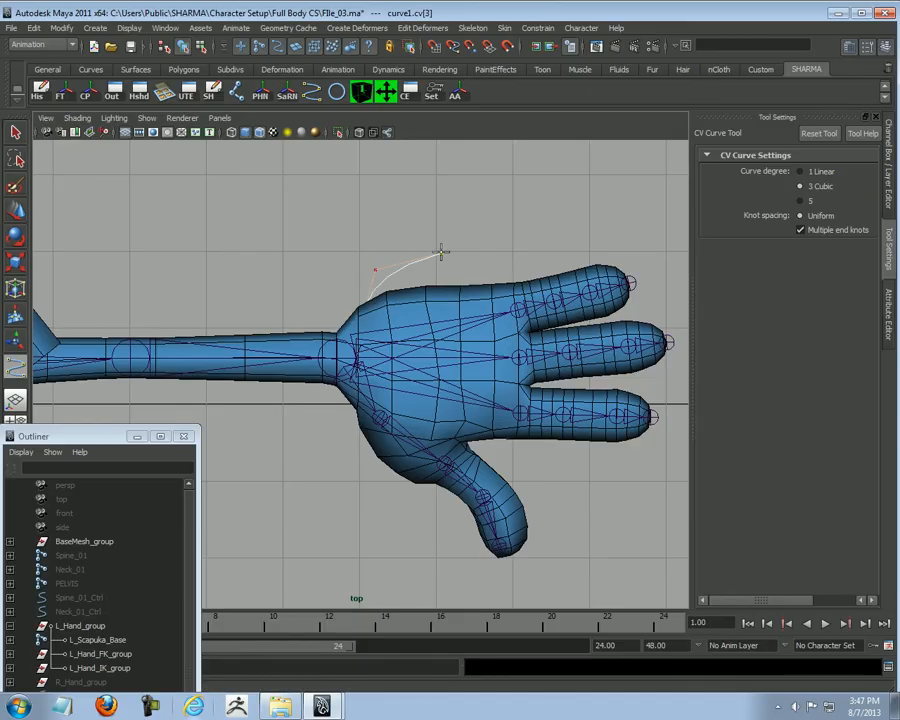
{"action": "left_click", "coordinate": [520, 252]}
{"action": "left_click", "coordinate": [609, 223]}
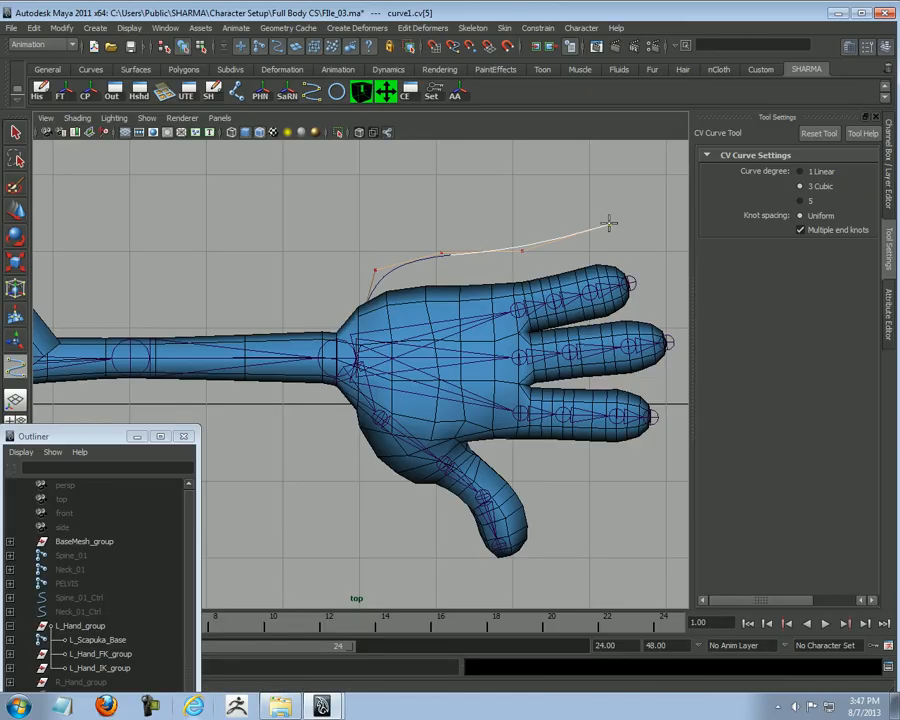
{"action": "middle_click_drag", "start_coordinate": [651, 257], "coordinate": [544, 227], "text": "alt"}
{"action": "left_click", "coordinate": [548, 225]}
{"action": "left_click", "coordinate": [591, 279]}
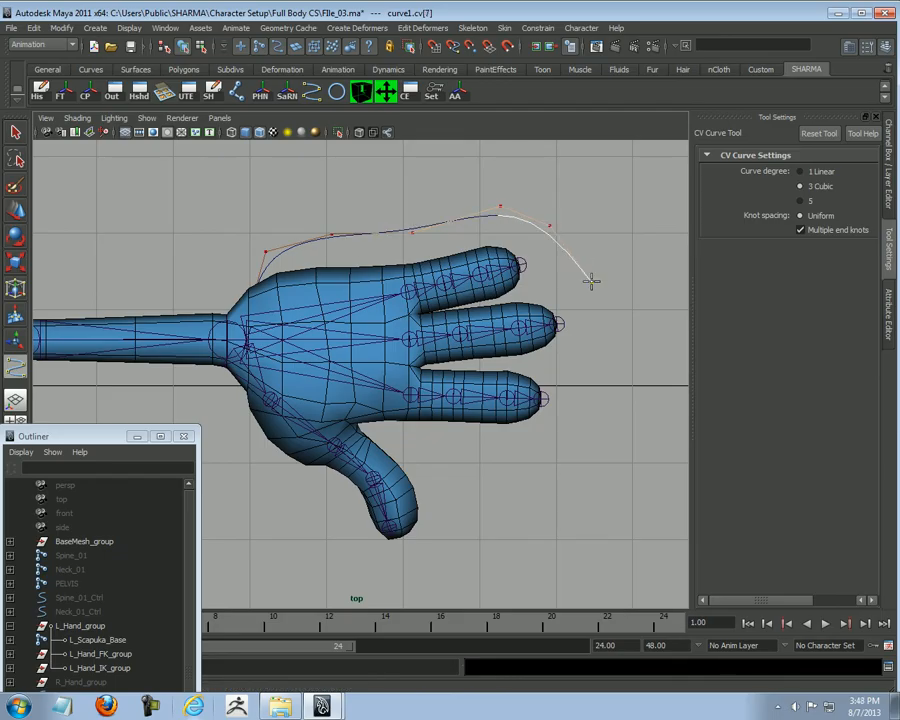
Step: Continue the CV curve past the fingertips, into the gap before the thumb and around the thumb's tip
{"action": "left_click", "coordinate": [592, 387]}
{"action": "middle_click_drag", "start_coordinate": [585, 517], "coordinate": [655, 437], "text": "alt"}
{"action": "left_click", "coordinate": [643, 382]}
{"action": "left_click", "coordinate": [553, 391]}
{"action": "left_click", "coordinate": [524, 393]}
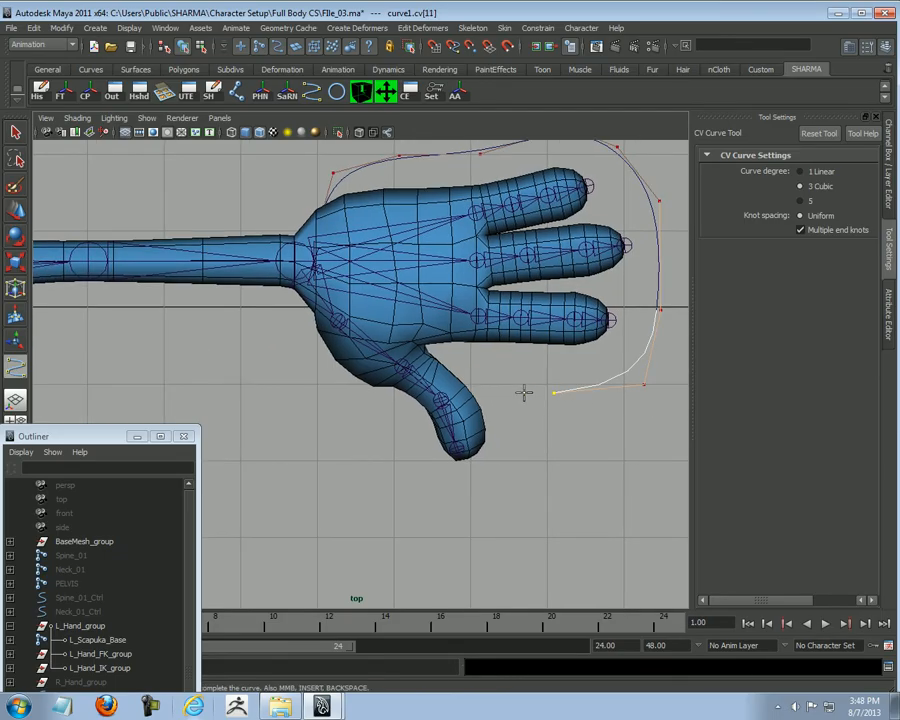
{"action": "left_click", "coordinate": [536, 425]}
{"action": "left_click", "coordinate": [519, 474]}
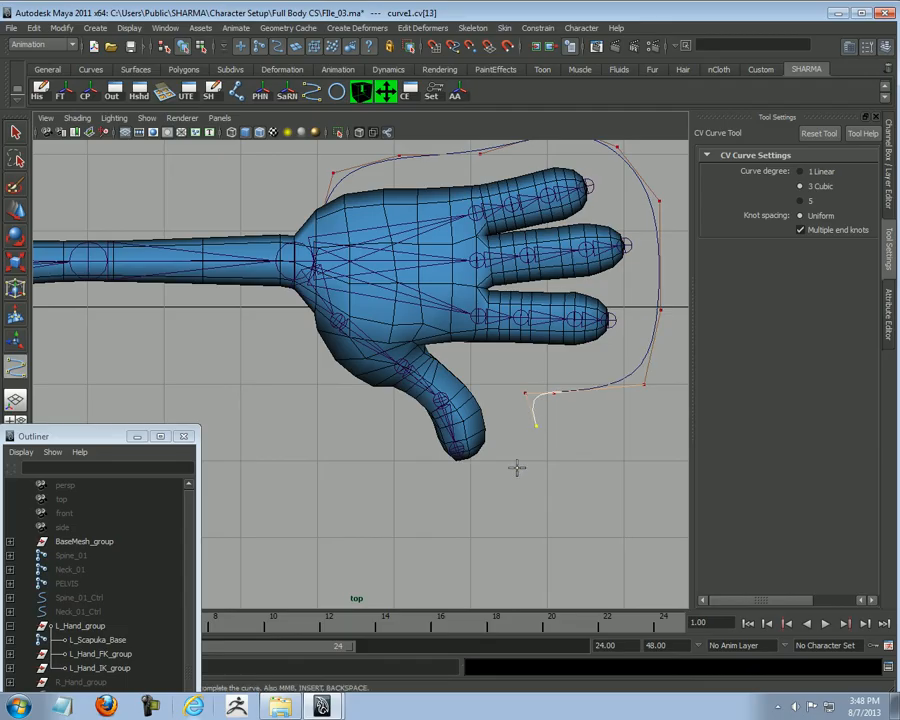
{"action": "left_click", "coordinate": [467, 504]}
{"action": "left_click", "coordinate": [422, 499]}
{"action": "left_click", "coordinate": [403, 465]}
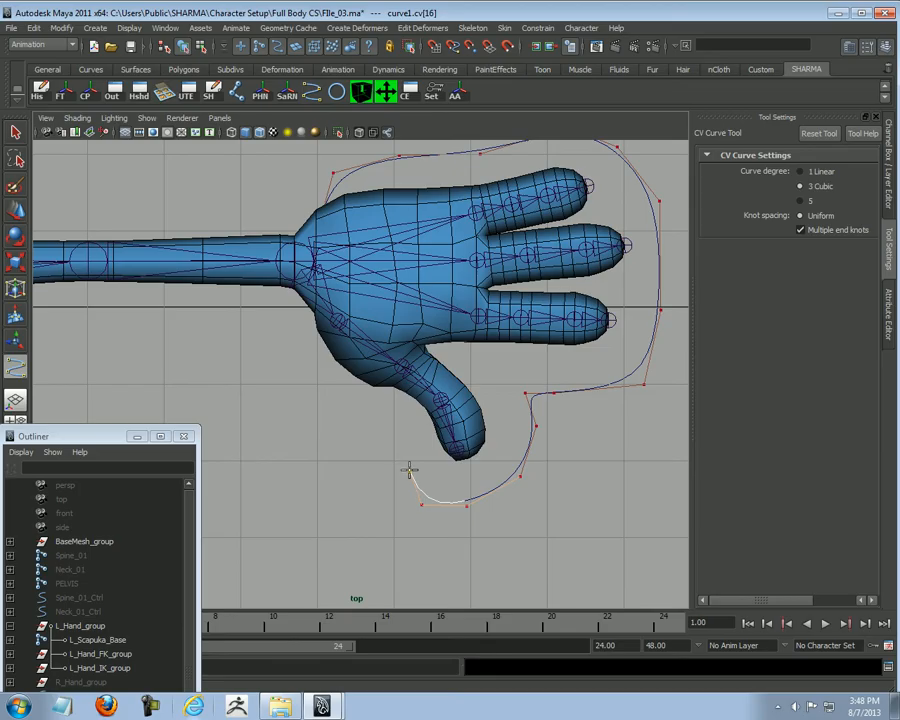
Step: Bring the CV curve back along the thumb's outer side, snap it at the wrist and close it at its starting point
{"action": "left_click_drag", "start_coordinate": [340, 421], "coordinate": [351, 416]}
{"action": "middle_click_drag", "start_coordinate": [347, 409], "coordinate": [444, 477], "text": "alt"}
{"action": "scroll", "coordinate": [450, 478], "scroll_direction": "up", "scroll_amount": 2}
{"action": "left_click", "coordinate": [416, 436]}
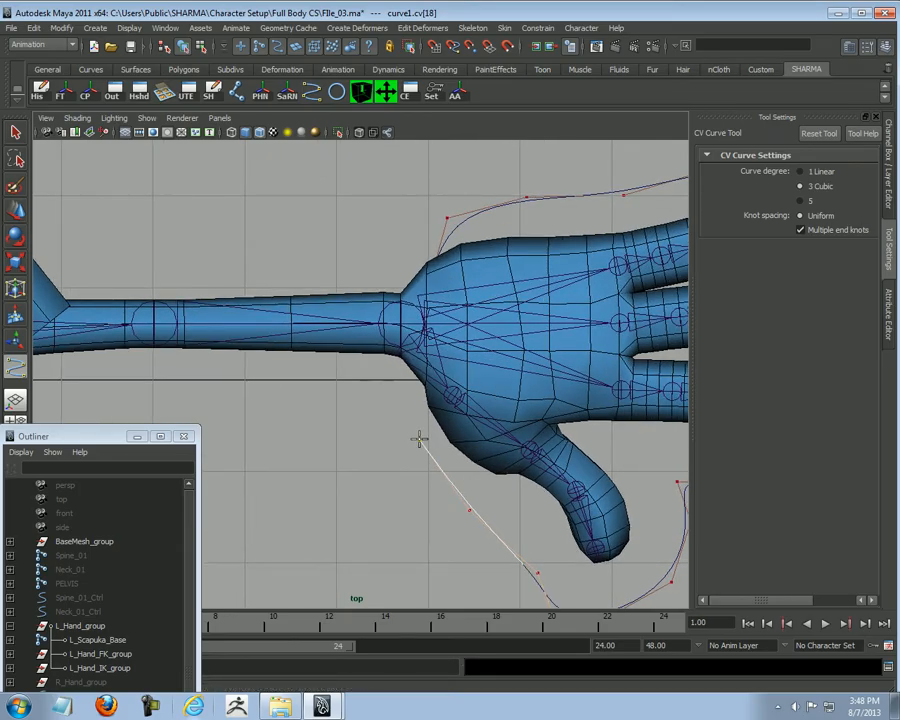
{"action": "left_click", "coordinate": [426, 390]}
{"action": "left_click", "coordinate": [422, 380]}
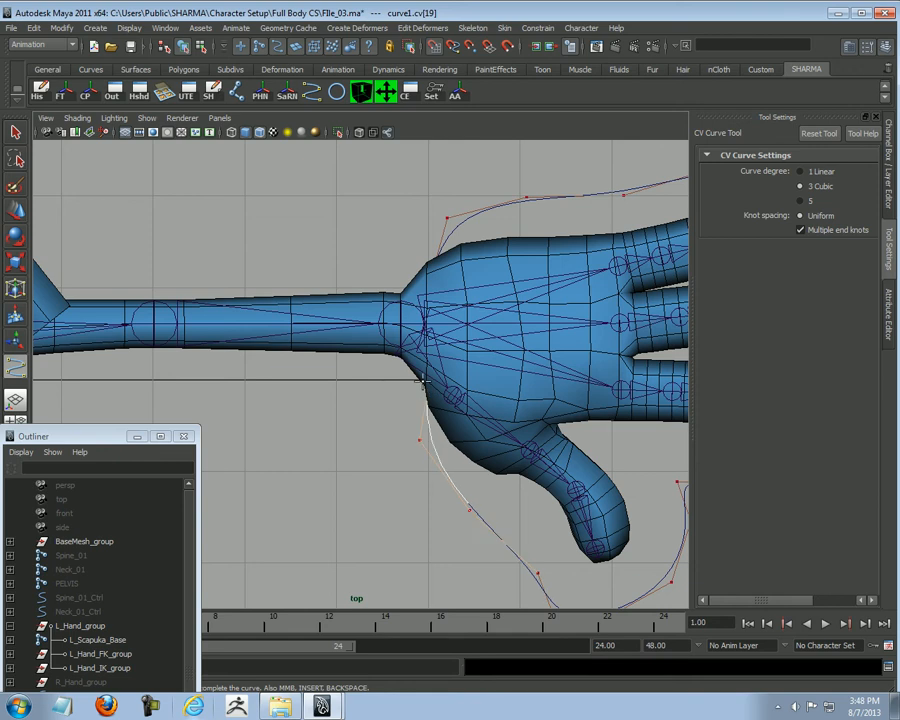
{"action": "key", "text": "4"}
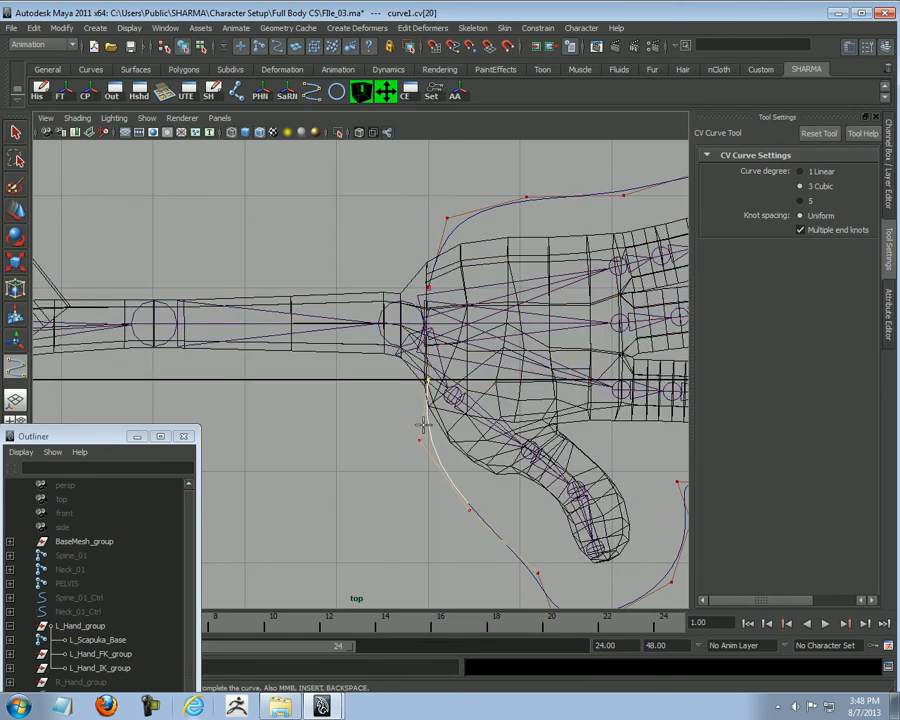
{"action": "left_click", "coordinate": [426, 381]}
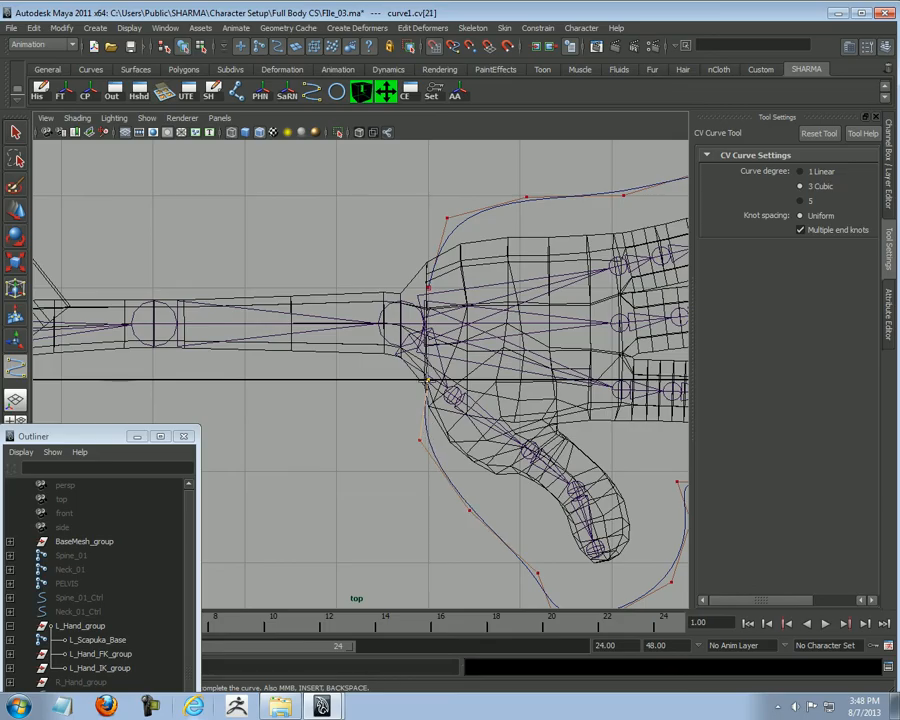
{"action": "key", "text": "w"}
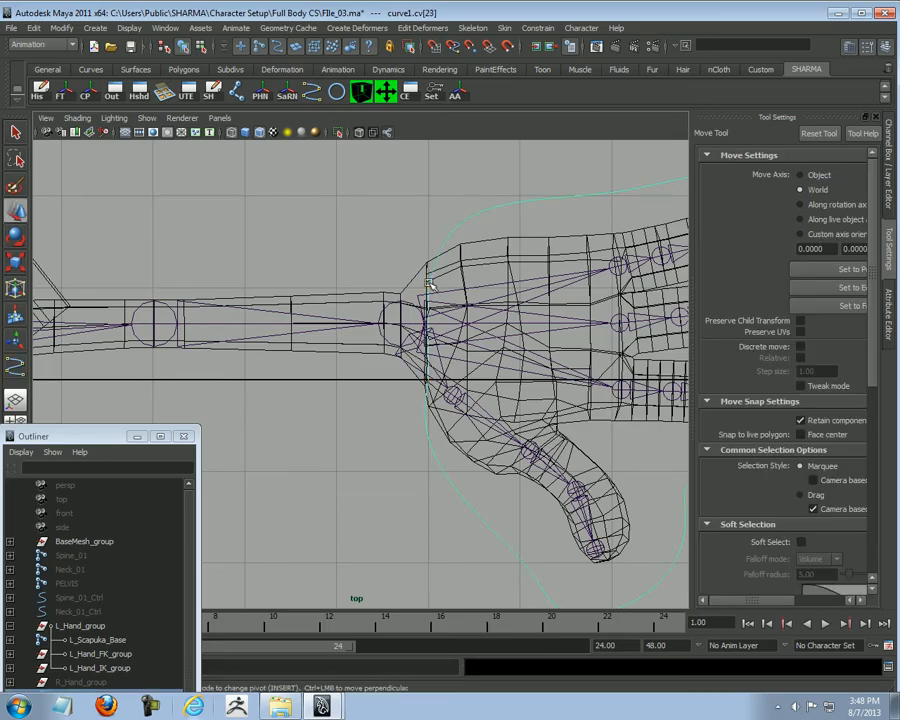
Step: Move the hand curve's wrist-end points back along X until they line up with the wrist joint
{"action": "scroll", "coordinate": [461, 258], "scroll_direction": "down", "scroll_amount": 5}
{"action": "right_click_drag", "start_coordinate": [417, 237], "coordinate": [227, 252]}
{"action": "scroll", "coordinate": [462, 293], "scroll_direction": "up", "scroll_amount": 6}
{"action": "left_click_drag", "start_coordinate": [414, 266], "coordinate": [449, 280]}
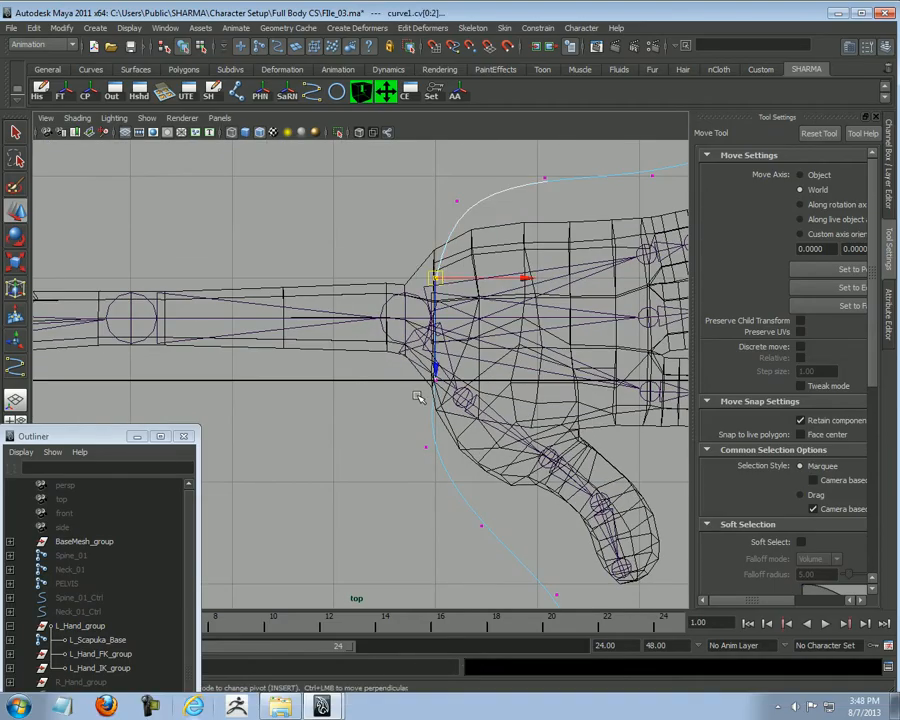
{"action": "scroll", "coordinate": [373, 402], "scroll_direction": "up", "scroll_amount": 5}
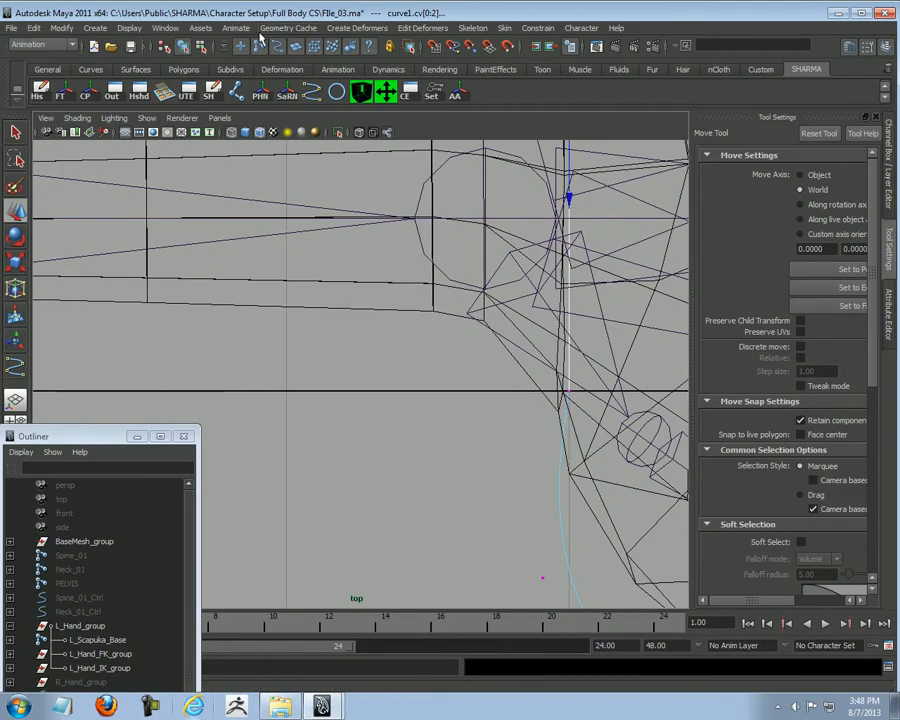
{"action": "scroll", "coordinate": [590, 405], "scroll_direction": "down", "scroll_amount": 5}
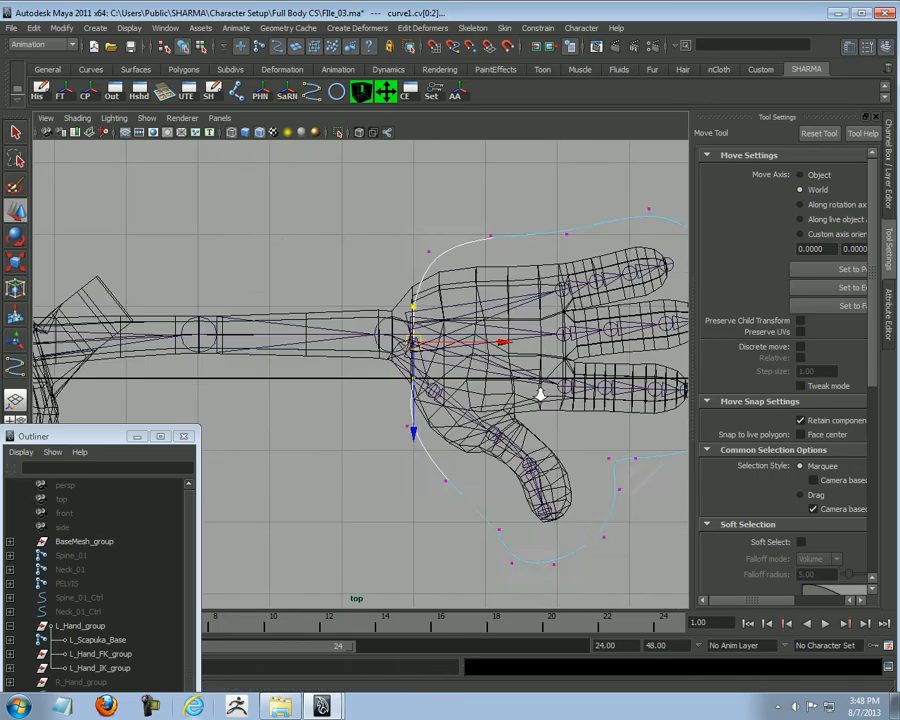
{"action": "left_click_drag", "start_coordinate": [500, 343], "coordinate": [487, 342]}
{"action": "scroll", "coordinate": [487, 390], "scroll_direction": "down", "scroll_amount": 3}
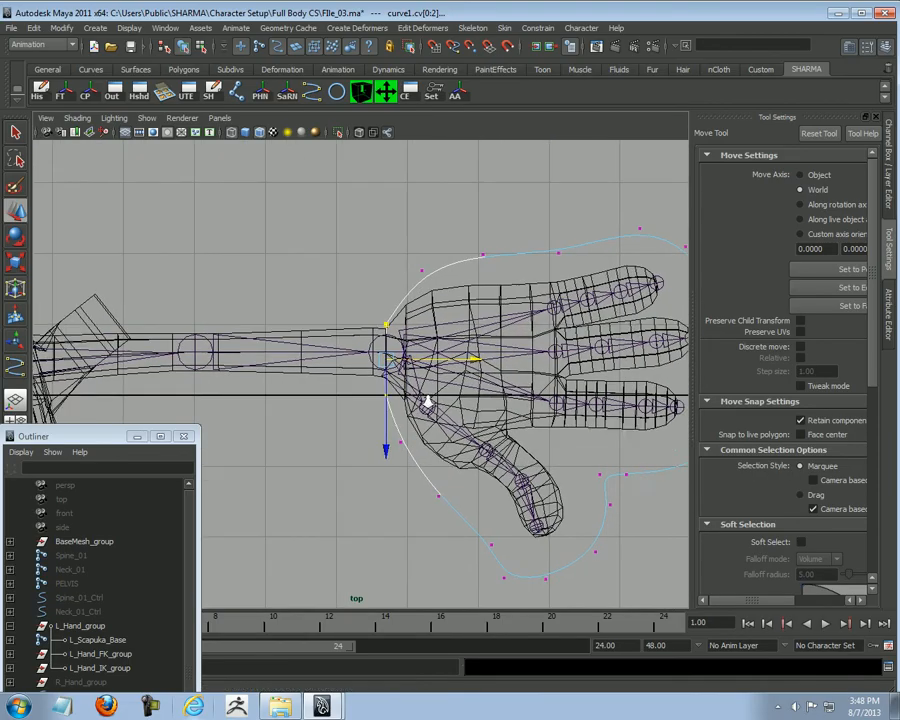
Step: Display the mesh shaded and pull the curve point on the thumb's outer side closer to the thumb
{"action": "key", "text": "5"}
{"action": "scroll", "coordinate": [400, 400], "scroll_direction": "down", "scroll_amount": 2}
{"action": "scroll", "coordinate": [472, 492], "scroll_direction": "up", "scroll_amount": 2}
{"action": "scroll", "coordinate": [468, 482], "scroll_direction": "up", "scroll_amount": 2}
{"action": "left_click", "coordinate": [435, 470]}
{"action": "left_click_drag", "start_coordinate": [436, 472], "coordinate": [433, 448]}
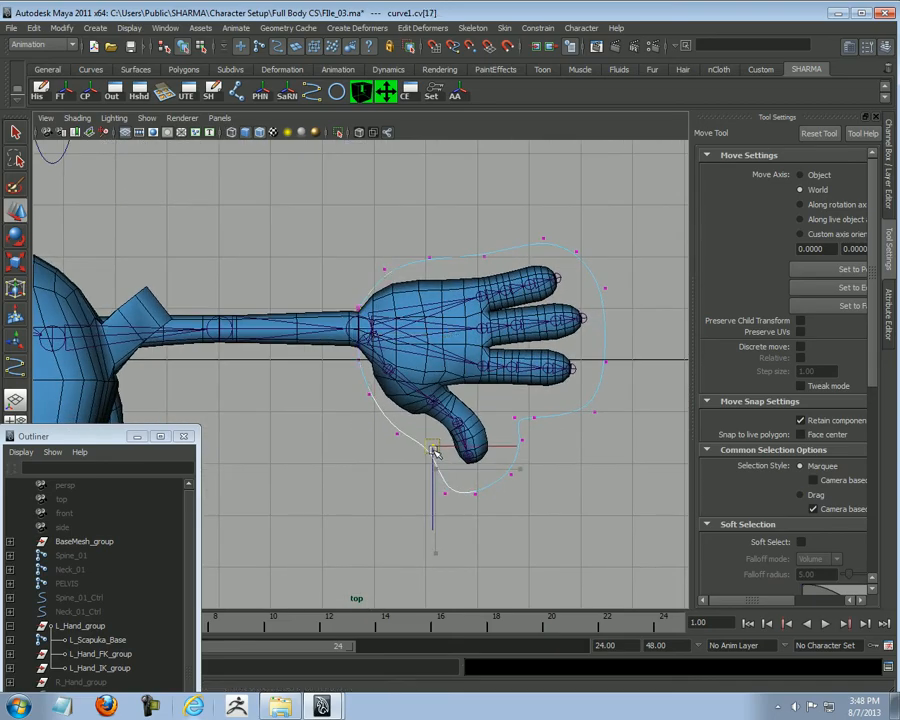
Step: Adjust the curve points around the thumb's tip so that the outline rounds it evenly
{"action": "scroll", "coordinate": [455, 424], "scroll_direction": "up", "scroll_amount": 2}
{"action": "left_click_drag", "start_coordinate": [617, 465], "coordinate": [615, 463]}
{"action": "scroll", "coordinate": [628, 472], "scroll_direction": "down", "scroll_amount": 1}
{"action": "scroll", "coordinate": [630, 474], "scroll_direction": "up", "scroll_amount": 2}
{"action": "left_click", "coordinate": [470, 549]}
{"action": "left_click_drag", "start_coordinate": [470, 549], "coordinate": [485, 557]}
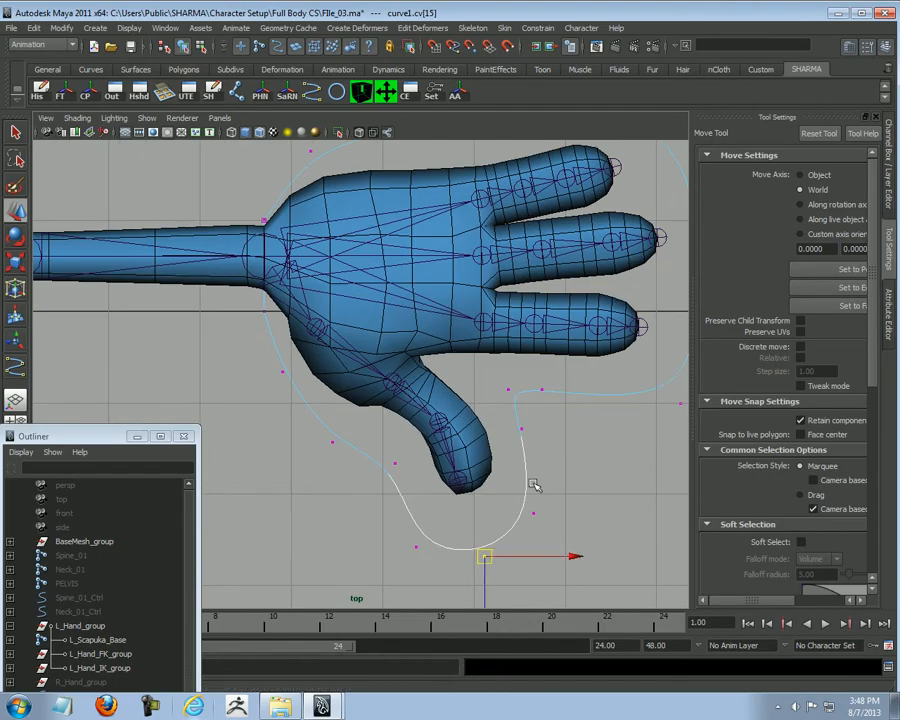
{"action": "left_click", "coordinate": [534, 513]}
Step: Select the whole hand curve and, in the front view, raise it to the level of the hand joints
{"action": "right_click_drag", "start_coordinate": [631, 453], "coordinate": [536, 442], "text": "alt"}
{"action": "middle_click_drag", "start_coordinate": [536, 442], "coordinate": [506, 472], "text": "alt"}
{"action": "right_click_drag", "start_coordinate": [506, 472], "coordinate": [560, 463], "text": "alt"}
{"action": "key", "text": "space"}
{"action": "left_click_drag", "start_coordinate": [579, 461], "coordinate": [583, 424]}
{"action": "right_click_drag", "start_coordinate": [560, 415], "coordinate": [404, 381], "text": "alt"}
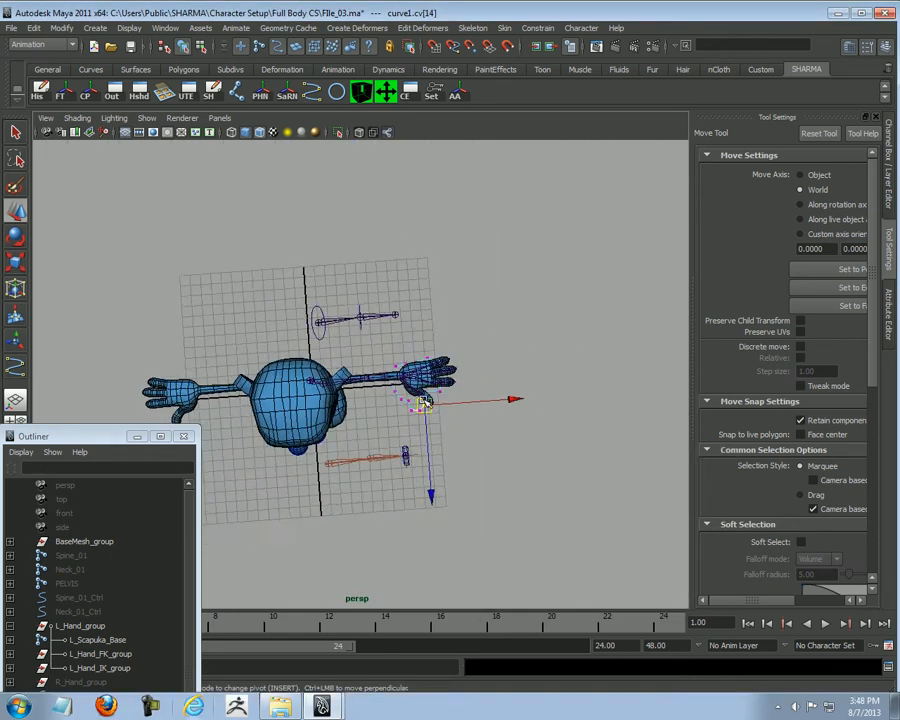
{"action": "left_click_drag", "start_coordinate": [404, 381], "coordinate": [534, 418], "text": "alt"}
{"action": "left_click_drag", "start_coordinate": [595, 421], "coordinate": [301, 397], "text": "alt"}
{"action": "key", "text": "space"}
{"action": "scroll", "coordinate": [455, 433], "scroll_direction": "down", "scroll_amount": 2}
{"action": "scroll", "coordinate": [455, 433], "scroll_direction": "up", "scroll_amount": 2}
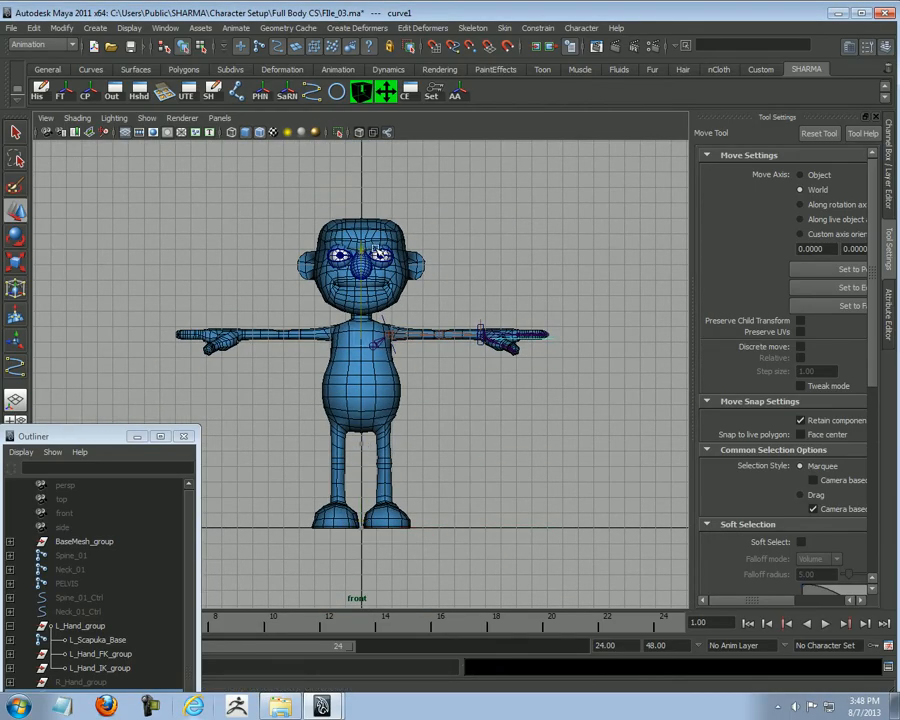
{"action": "scroll", "coordinate": [478, 331], "scroll_direction": "up", "scroll_amount": 6}
{"action": "scroll", "coordinate": [482, 420], "scroll_direction": "down", "scroll_amount": 5}
{"action": "scroll", "coordinate": [345, 428], "scroll_direction": "up", "scroll_amount": 5}
{"action": "scroll", "coordinate": [488, 450], "scroll_direction": "down", "scroll_amount": 1}
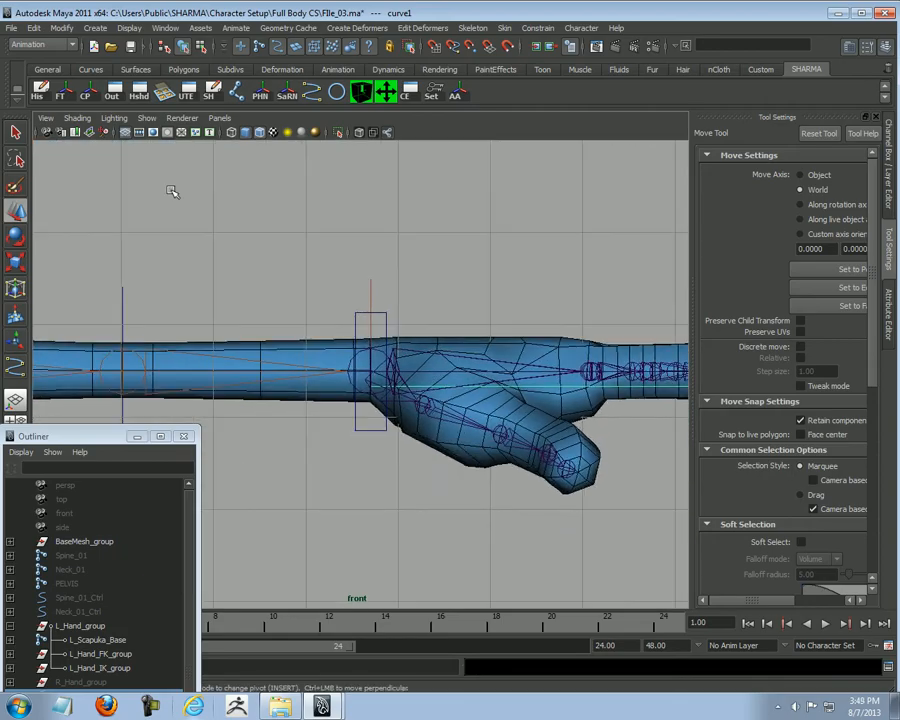
{"action": "scroll", "coordinate": [619, 358], "scroll_direction": "up", "scroll_amount": 3}
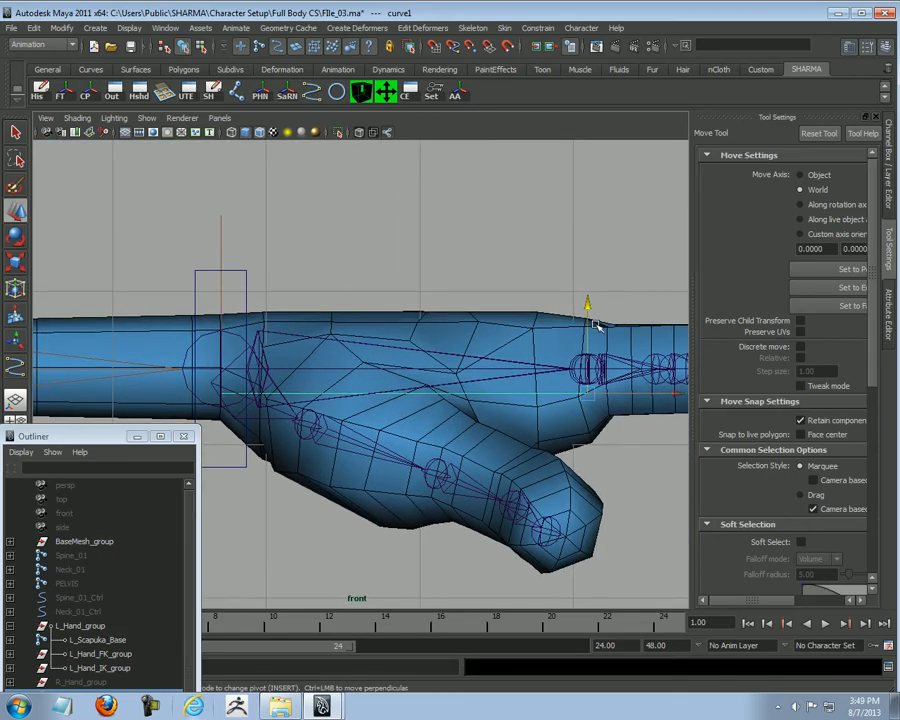
{"action": "left_click_drag", "start_coordinate": [590, 308], "coordinate": [591, 283]}
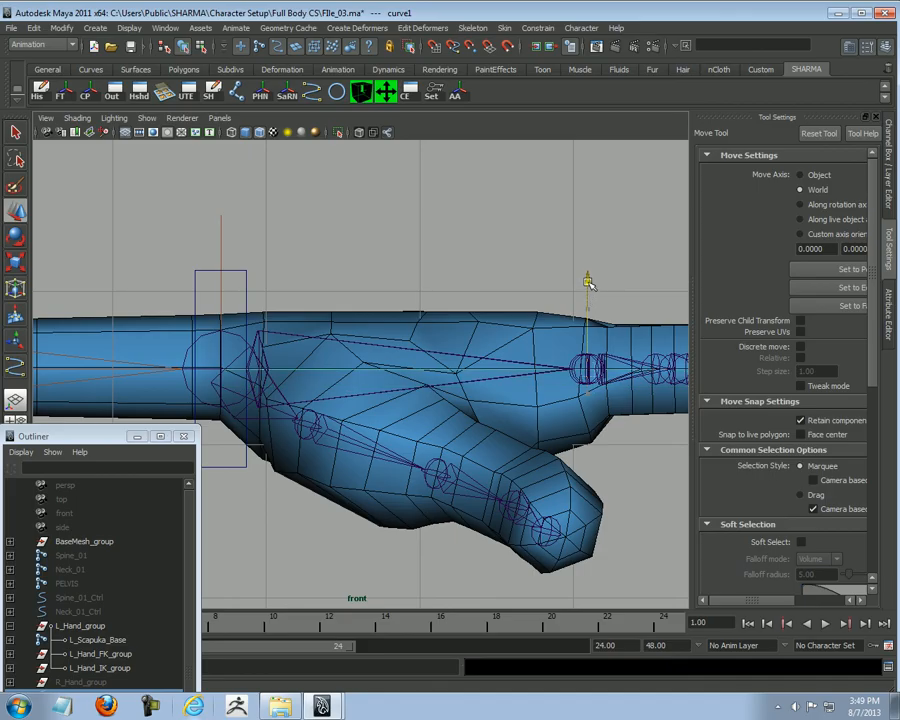
Step: In the perspective view, raise the hand curve to just above the hand, at about 13.33 in Translate Y
{"action": "key", "text": "space"}
{"action": "left_click_drag", "start_coordinate": [512, 248], "coordinate": [458, 296]}
{"action": "scroll", "coordinate": [496, 364], "scroll_direction": "up", "scroll_amount": 3}
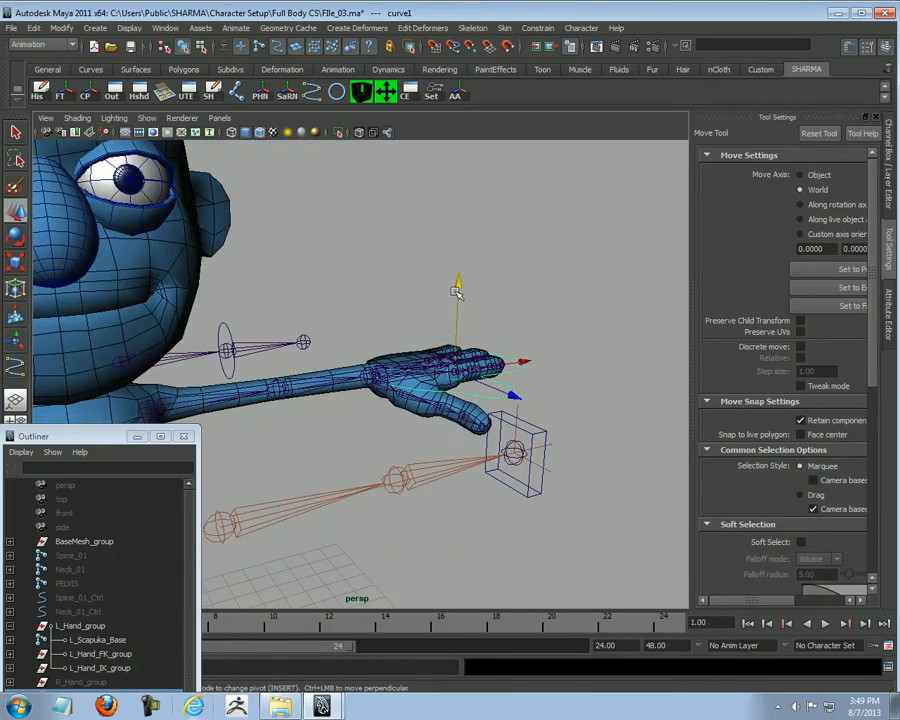
{"action": "left_click_drag", "start_coordinate": [520, 347], "coordinate": [536, 322], "text": "alt"}
{"action": "left_click", "coordinate": [468, 302]}
{"action": "left_click_drag", "start_coordinate": [536, 322], "coordinate": [632, 460], "text": "alt"}
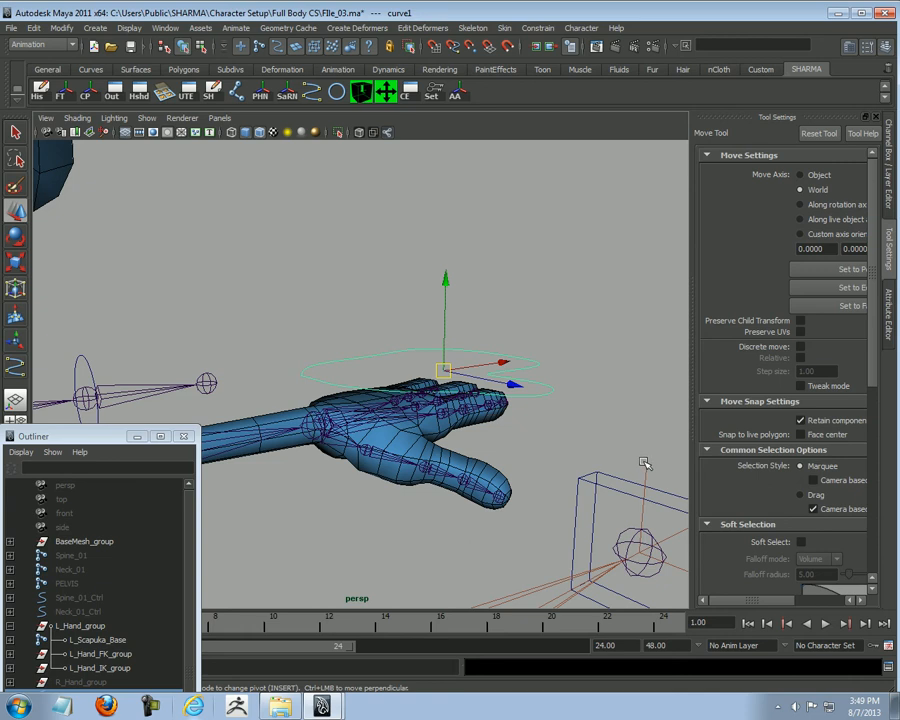
Step: Hide layer1, move the hand curve's pivot onto the wrist joint and freeze the curve's transformations
{"action": "key", "text": "ctrl+a"}
{"action": "key", "text": "ctrl+a"}
{"action": "left_click", "coordinate": [738, 545]}
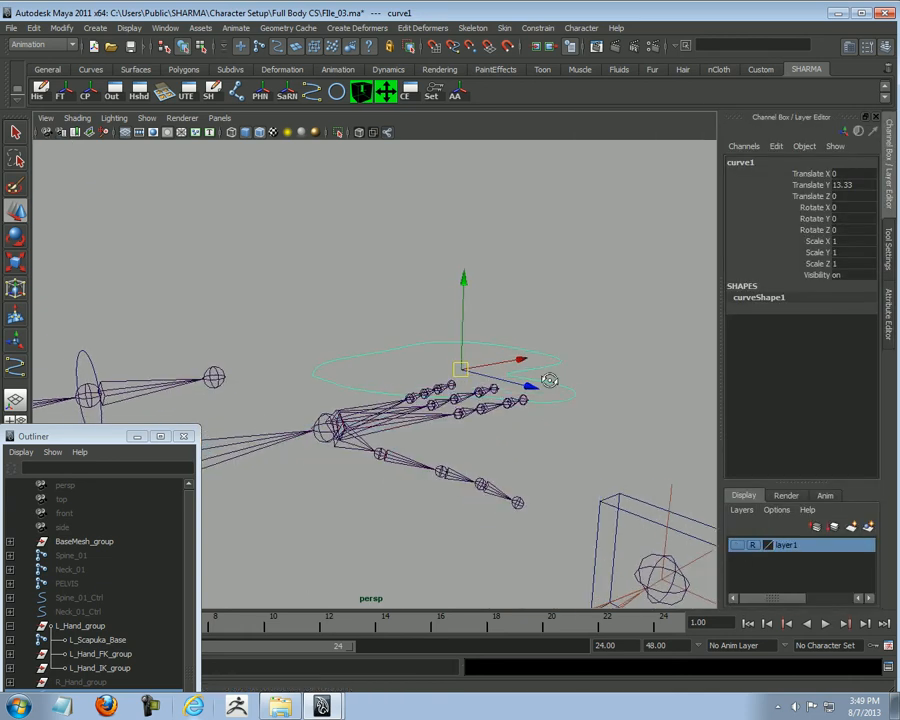
{"action": "key", "text": "Insert"}
{"action": "left_click_drag", "start_coordinate": [462, 370], "coordinate": [285, 438]}
{"action": "left_click", "coordinate": [60, 91]}
{"action": "left_click", "coordinate": [632, 483]}
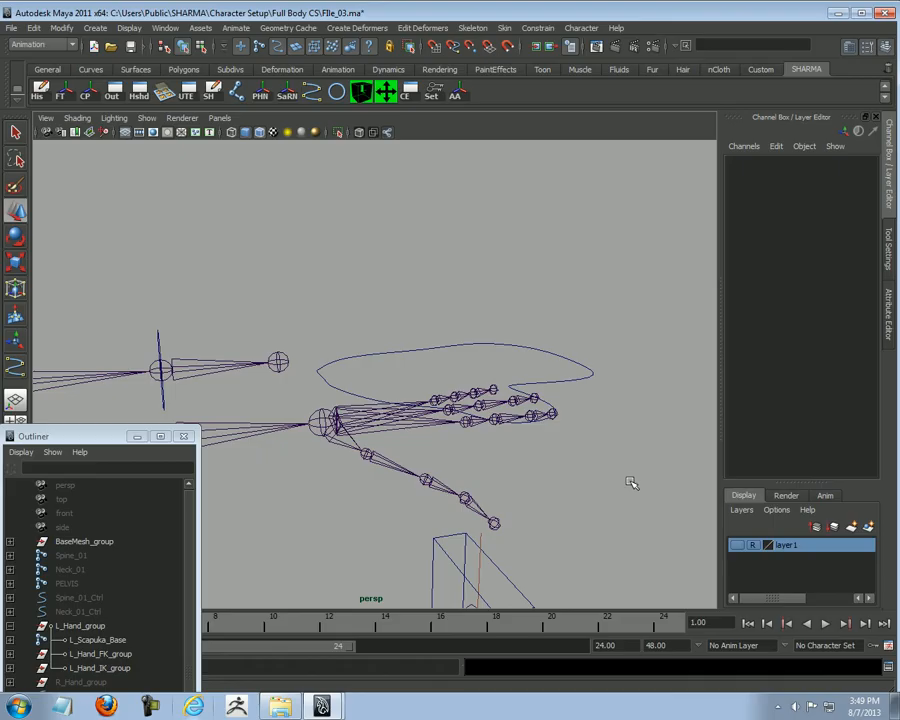
Step: Make layer1 visible again and select the hand curve above the mesh
{"action": "left_click", "coordinate": [737, 545]}
{"action": "left_click_drag", "start_coordinate": [620, 410], "coordinate": [595, 390], "text": "alt"}
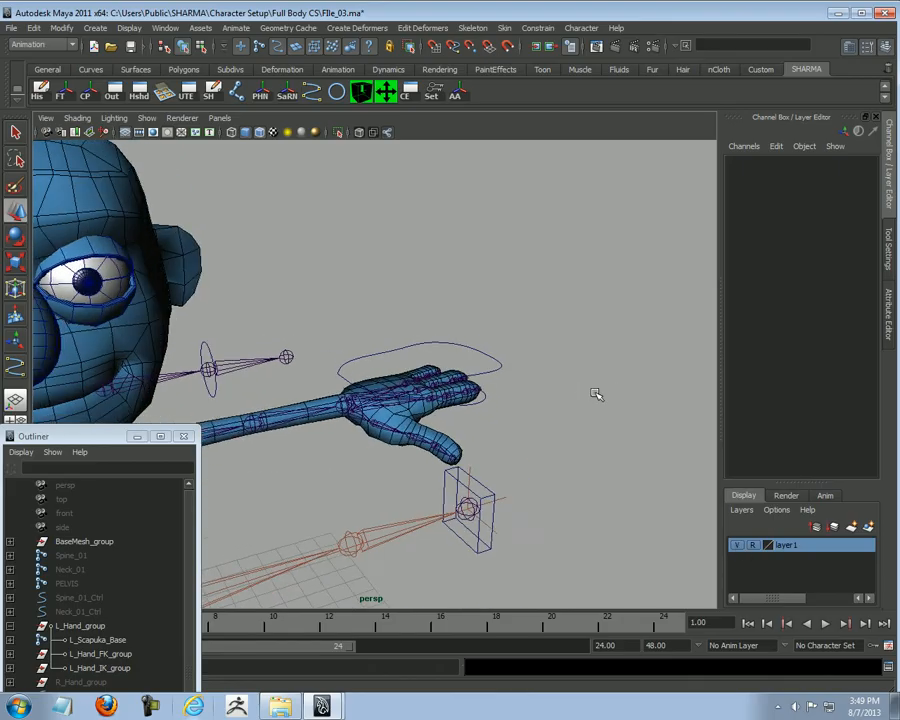
{"action": "left_click", "coordinate": [467, 381]}
{"action": "left_click_drag", "start_coordinate": [524, 376], "coordinate": [392, 417], "text": "alt"}
{"action": "scroll", "coordinate": [344, 432], "scroll_direction": "up", "scroll_amount": 5}
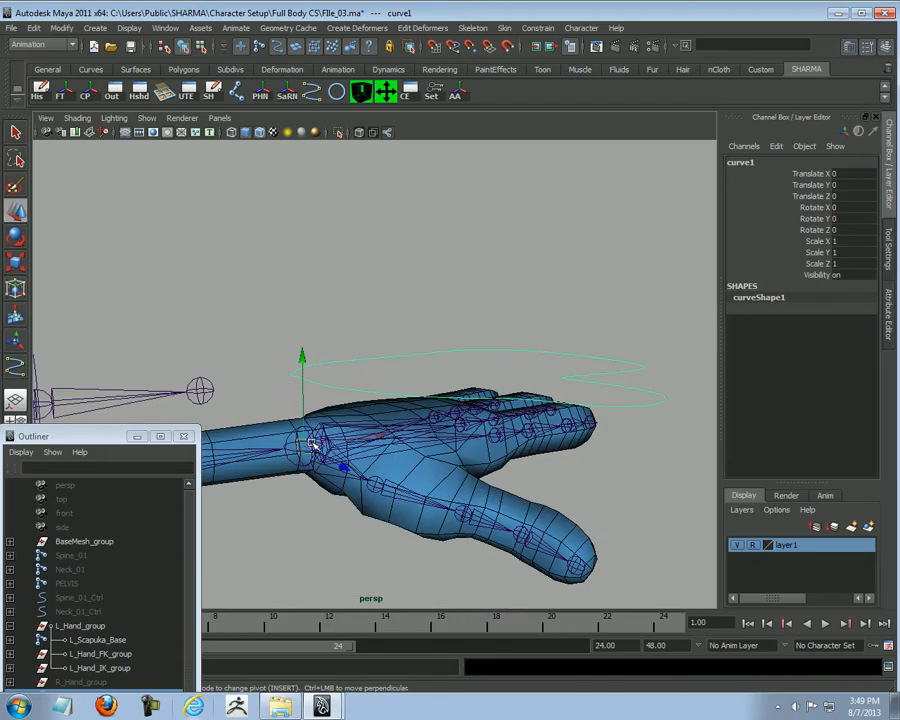
Step: Examine the hand curve's pivot, outline and placement around the hand from several angles
{"action": "left_click_drag", "start_coordinate": [313, 444], "coordinate": [650, 338], "text": "alt"}
{"action": "right_click_drag", "start_coordinate": [667, 361], "coordinate": [540, 396], "text": "alt"}
{"action": "left_click_drag", "start_coordinate": [540, 396], "coordinate": [555, 422], "text": "alt"}
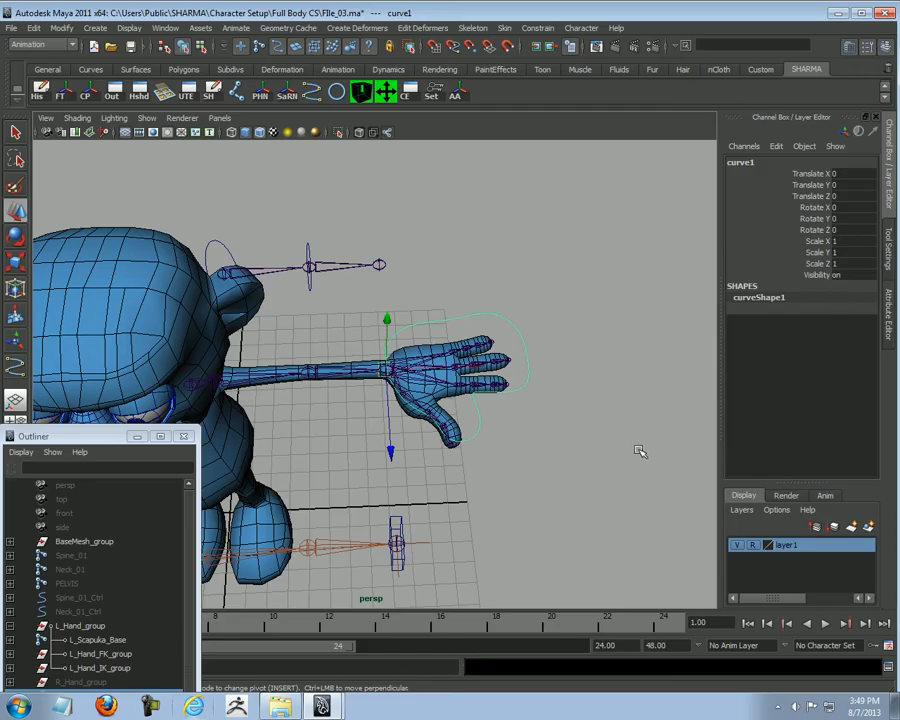
{"action": "left_click", "coordinate": [600, 420]}
{"action": "left_click", "coordinate": [524, 375]}
{"action": "right_click_drag", "start_coordinate": [583, 459], "coordinate": [438, 450], "text": "alt"}
{"action": "left_click_drag", "start_coordinate": [438, 450], "coordinate": [452, 392], "text": "alt"}
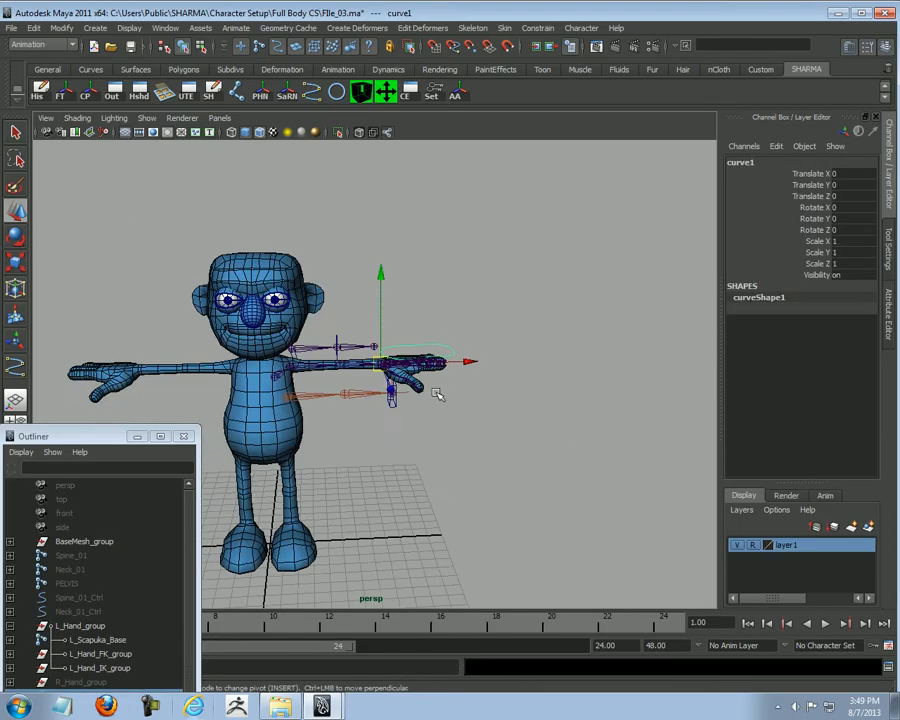
{"action": "right_click_drag", "start_coordinate": [452, 392], "coordinate": [526, 432], "text": "alt"}
{"action": "left_click_drag", "start_coordinate": [526, 432], "coordinate": [549, 448], "text": "alt"}
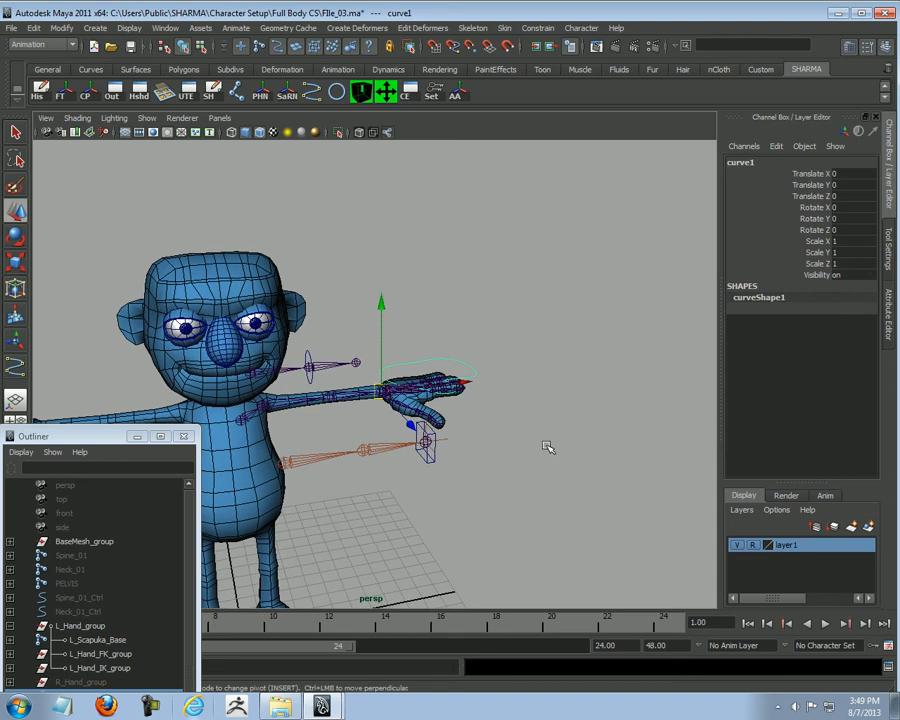
{"action": "left_click_drag", "start_coordinate": [540, 442], "coordinate": [508, 412], "text": "alt"}
{"action": "right_click_drag", "start_coordinate": [508, 412], "coordinate": [554, 257], "text": "alt"}
{"action": "left_click_drag", "start_coordinate": [538, 309], "coordinate": [594, 378], "text": "alt"}
Step: Rename the hand curve L_Palm_Ctrl and save the scene
{"action": "double_click", "coordinate": [740, 162]}
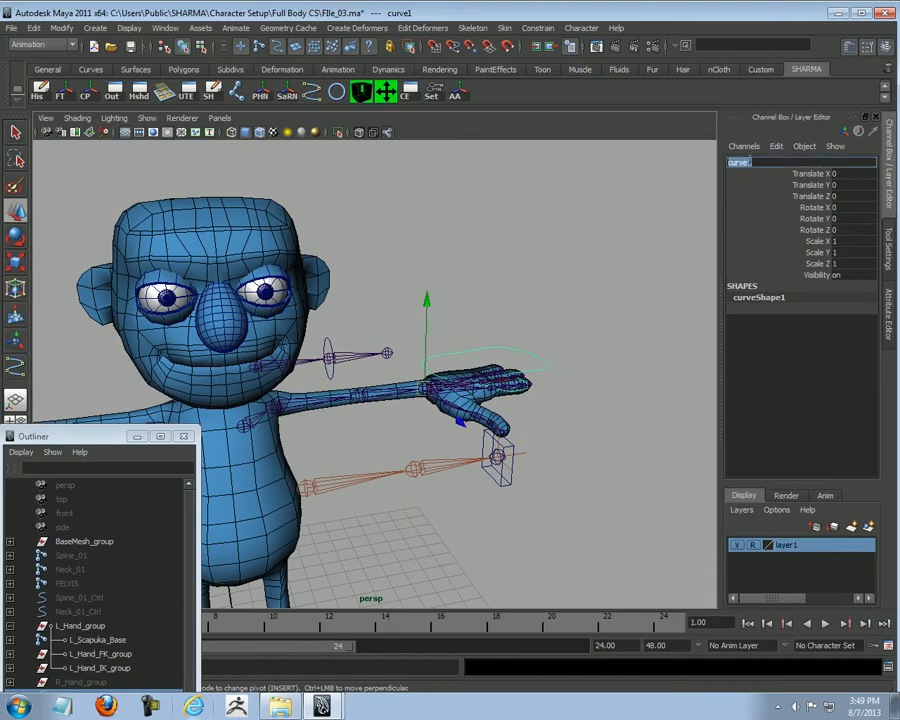
{"action": "type", "text": "L_Palm_Ctrl"}
{"action": "key", "text": "Return"}
{"action": "left_click_drag", "start_coordinate": [550, 360], "coordinate": [552, 311], "text": "alt"}
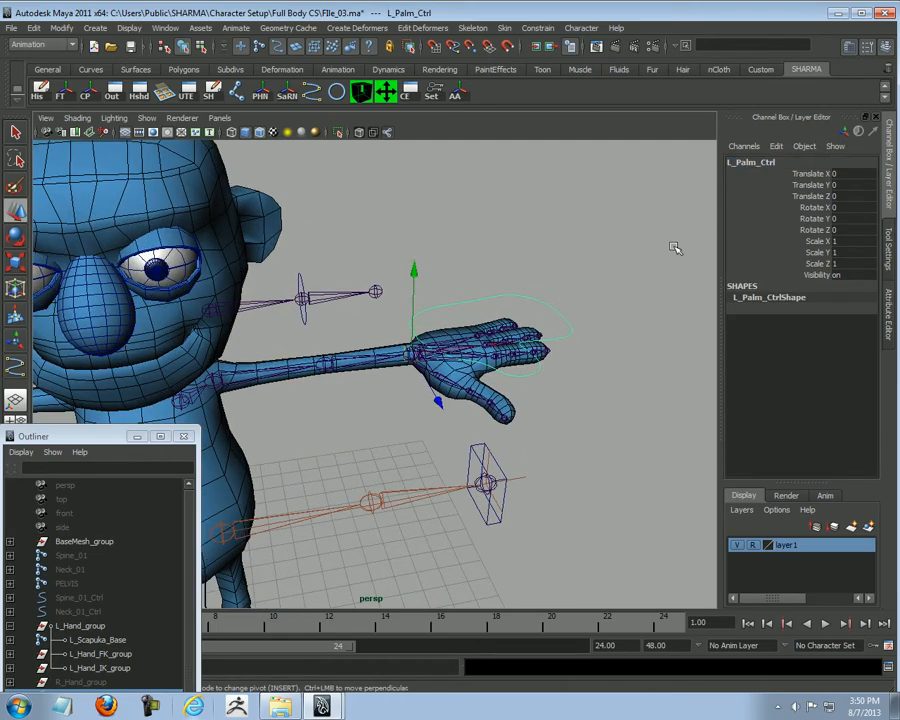
{"action": "right_click_drag", "start_coordinate": [623, 313], "coordinate": [620, 355], "text": "alt"}
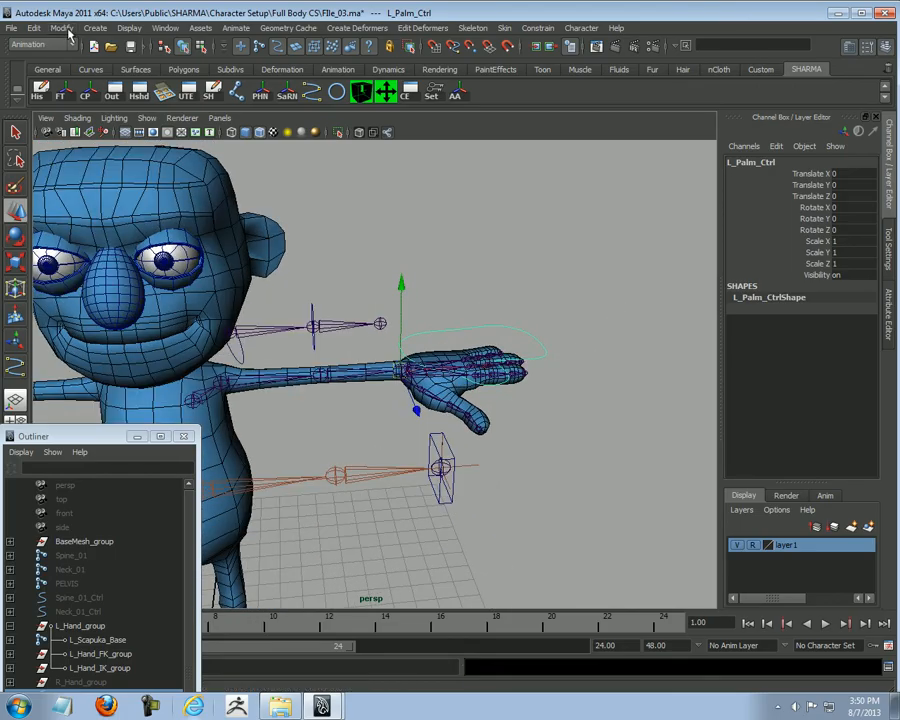
{"action": "key", "text": "ctrl+s"}
{"action": "key", "text": "q"}
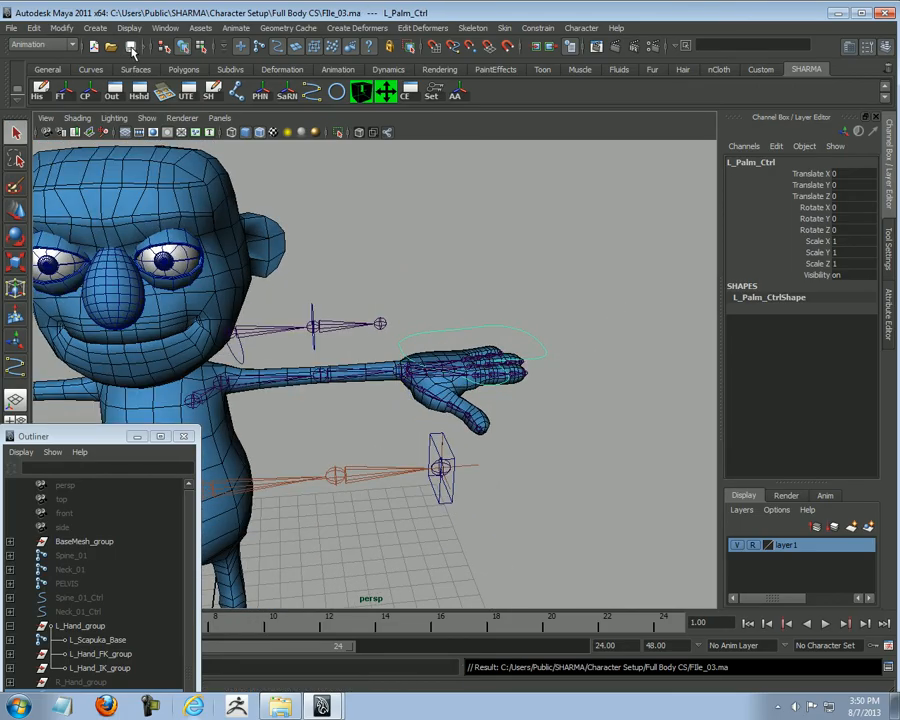
Step: Start a new attribute on L_Palm_Ctrl with the long name IK FK and the Enum data type
{"action": "left_click", "coordinate": [62, 28]}
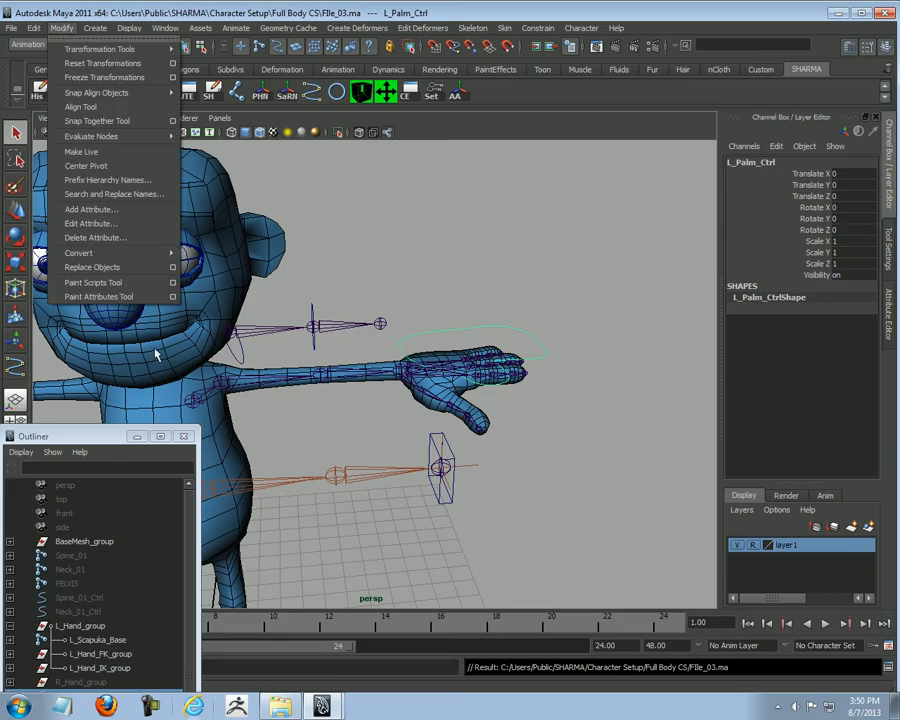
{"action": "left_click", "coordinate": [114, 209]}
{"action": "left_click_drag", "start_coordinate": [240, 73], "coordinate": [213, 39]}
{"action": "left_click_drag", "start_coordinate": [409, 353], "coordinate": [378, 393], "text": "alt"}
{"action": "left_click", "coordinate": [151, 82]}
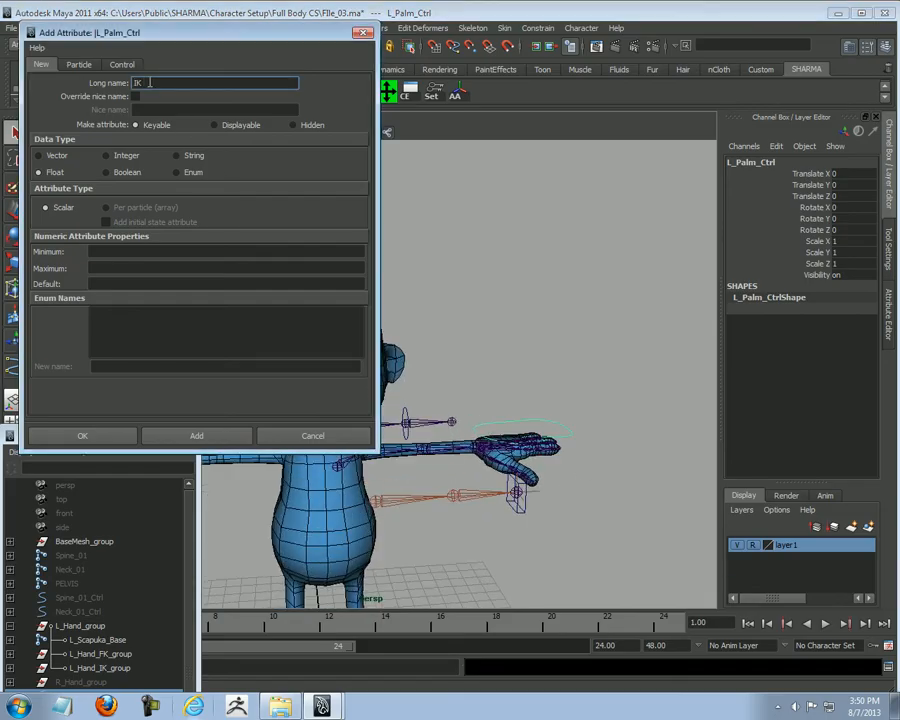
{"action": "left_click", "coordinate": [177, 173]}
Step: Replace the enum names Green and Blue with IK and FK and add the attribute to L_Palm_Ctrl
{"action": "left_click", "coordinate": [101, 313]}
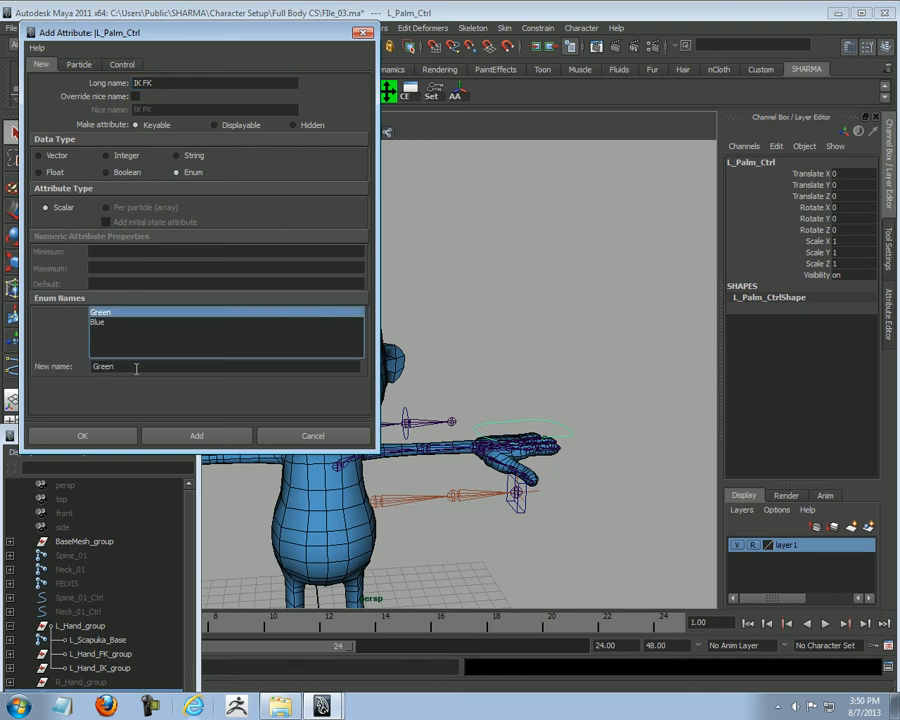
{"action": "double_click", "coordinate": [136, 367]}
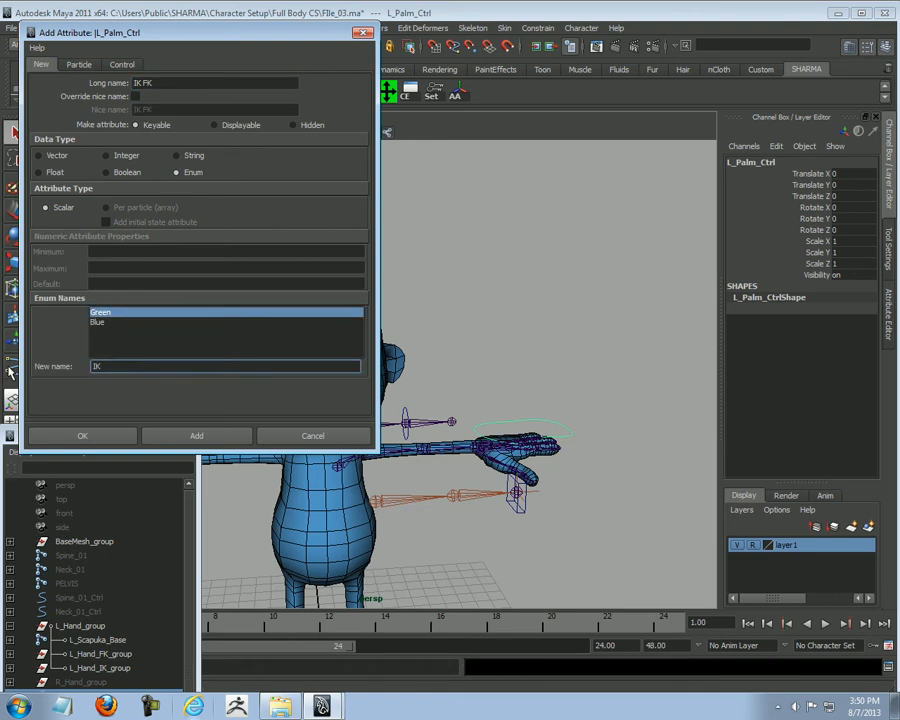
{"action": "key", "text": "Return"}
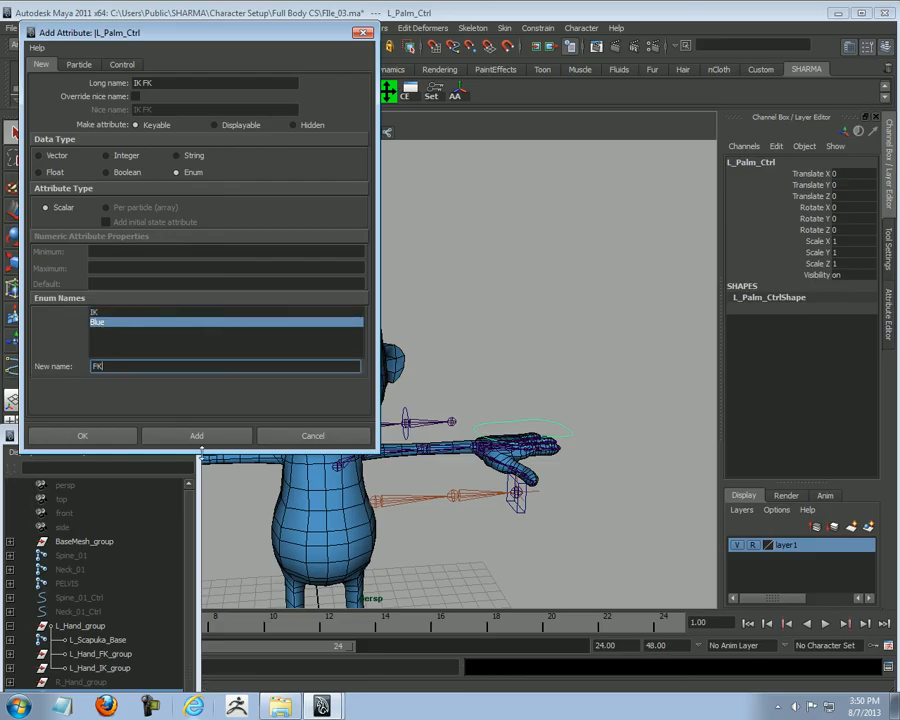
{"action": "left_click", "coordinate": [203, 436]}
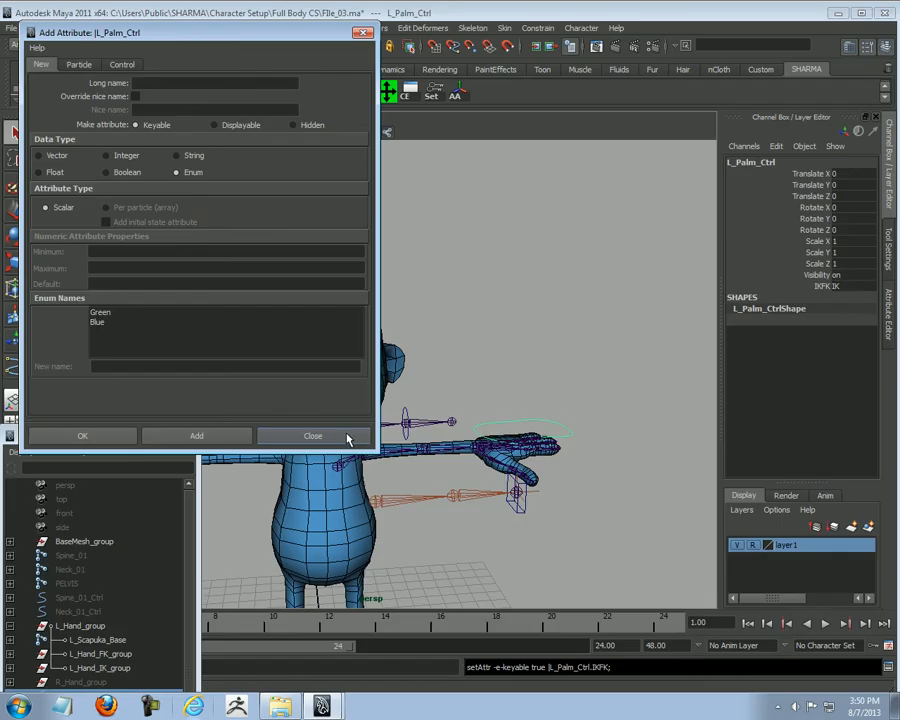
{"action": "left_click", "coordinate": [313, 436]}
Step: Check the options of L_Palm_Ctrl's IKFK attribute and look over the arm rig, leaving the attribute on IK
{"action": "scroll", "coordinate": [700, 420], "scroll_direction": "up", "scroll_amount": 3}
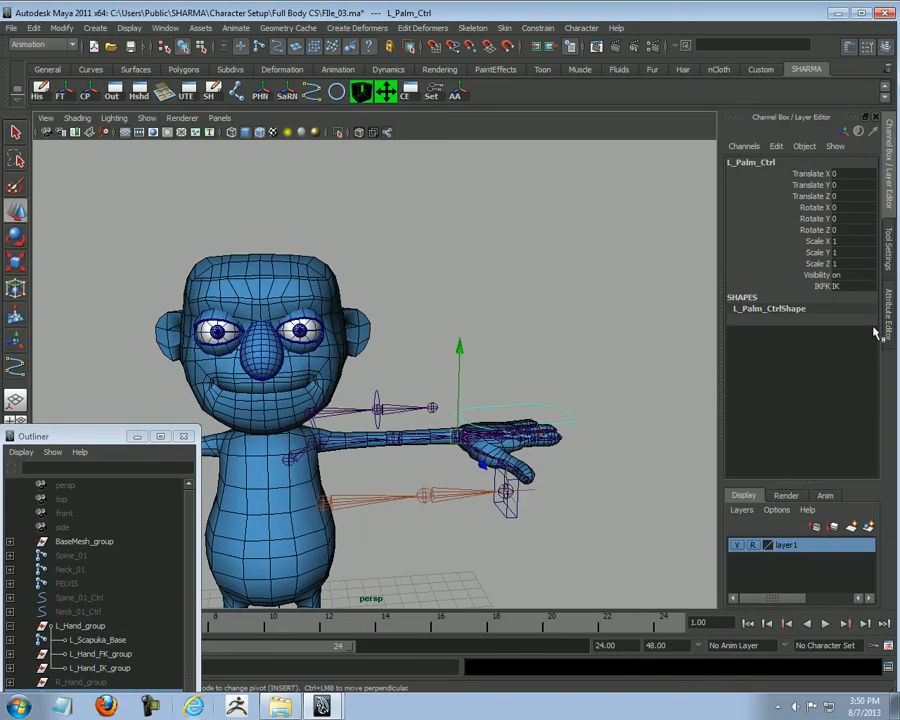
{"action": "left_click", "coordinate": [852, 287]}
{"action": "left_click", "coordinate": [851, 301]}
{"action": "left_click", "coordinate": [600, 334]}
{"action": "middle_click_drag", "start_coordinate": [604, 385], "coordinate": [643, 331], "text": "alt"}
{"action": "left_click_drag", "start_coordinate": [643, 331], "coordinate": [561, 378], "text": "alt"}
{"action": "right_click_drag", "start_coordinate": [561, 378], "coordinate": [648, 372], "text": "alt"}
{"action": "middle_click_drag", "start_coordinate": [669, 390], "coordinate": [656, 330], "text": "alt"}
{"action": "left_click", "coordinate": [656, 331]}
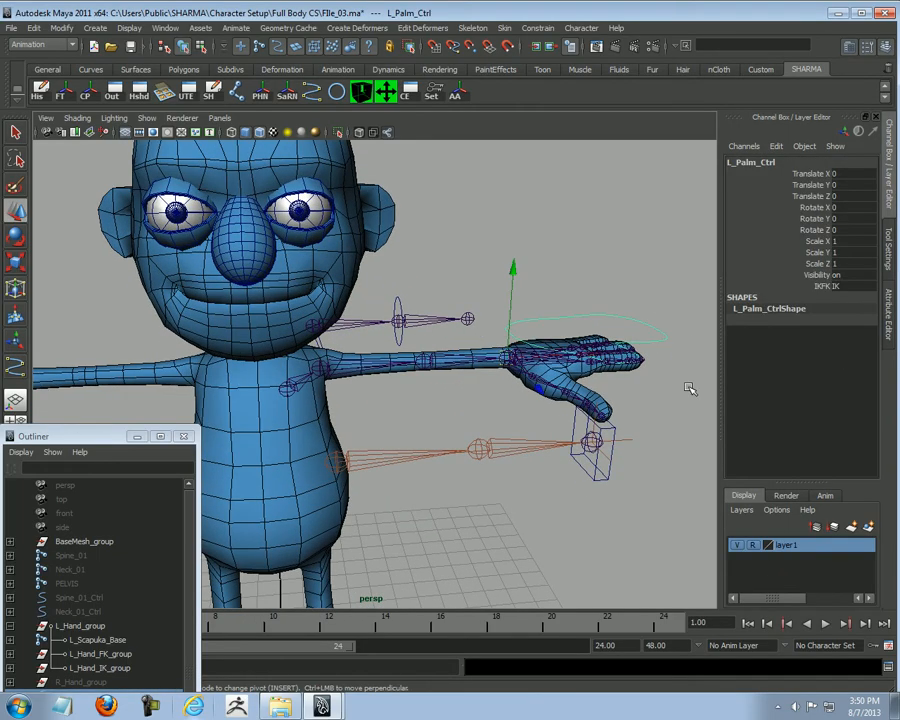
Step: Hide layer1 and clear the selection so that only the joint chains and control curves are displayed
{"action": "left_click", "coordinate": [737, 547]}
{"action": "left_click_drag", "start_coordinate": [605, 543], "coordinate": [523, 556], "text": "alt"}
{"action": "right_click_drag", "start_coordinate": [523, 556], "coordinate": [518, 527], "text": "alt"}
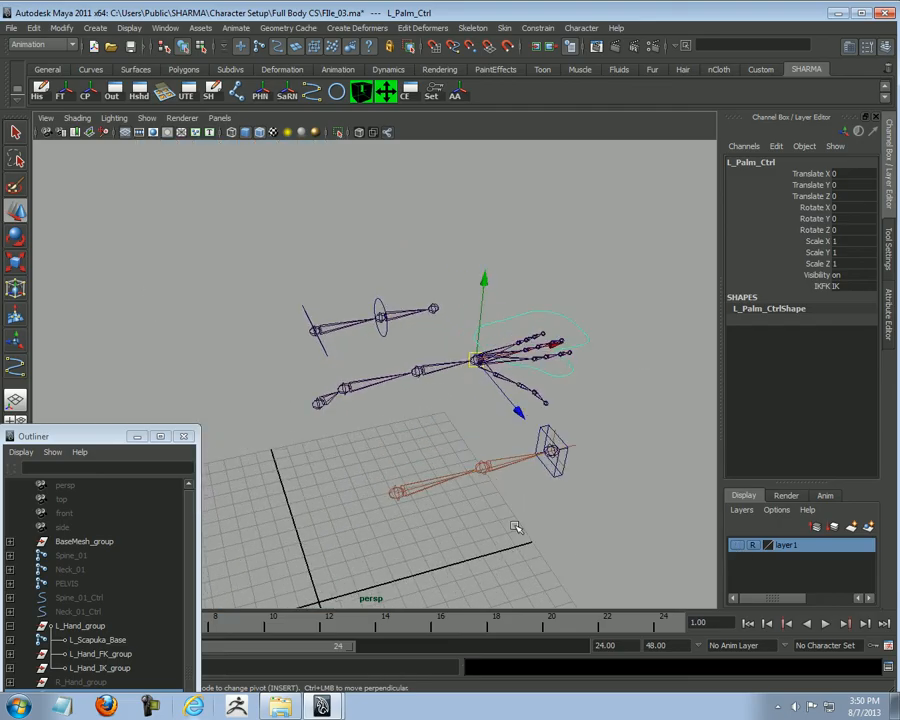
{"action": "left_click", "coordinate": [514, 529]}
{"action": "middle_click_drag", "start_coordinate": [498, 533], "coordinate": [491, 513], "text": "alt"}
{"action": "left_click_drag", "start_coordinate": [490, 513], "coordinate": [454, 532], "text": "alt"}
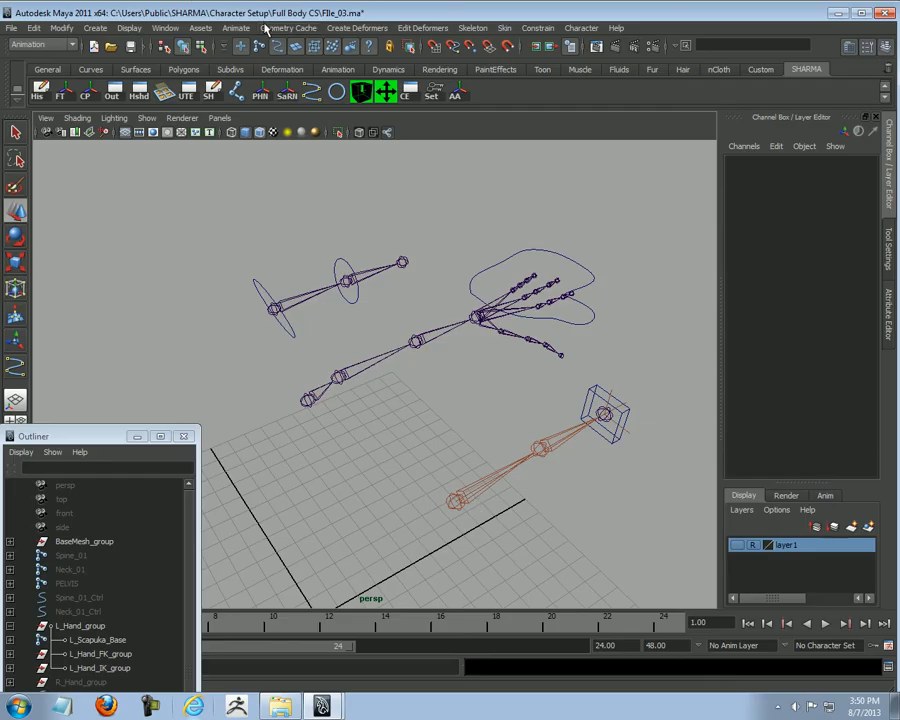
Step: Move the IK wrist control toward the shoulder to bend the IK arm chain, and select the L_Sholder_IK joint
{"action": "left_click", "coordinate": [483, 476]}
{"action": "left_click", "coordinate": [299, 296], "text": "shift"}
{"action": "left_click_drag", "start_coordinate": [272, 387], "coordinate": [305, 450], "text": "alt"}
{"action": "left_click", "coordinate": [457, 490]}
{"action": "left_click", "coordinate": [428, 486]}
{"action": "left_click", "coordinate": [622, 494]}
{"action": "left_click_drag", "start_coordinate": [622, 494], "coordinate": [649, 496], "text": "alt"}
{"action": "left_click", "coordinate": [458, 522]}
{"action": "left_click", "coordinate": [604, 476]}
{"action": "left_click_drag", "start_coordinate": [601, 441], "coordinate": [541, 478]}
{"action": "left_click", "coordinate": [428, 483]}
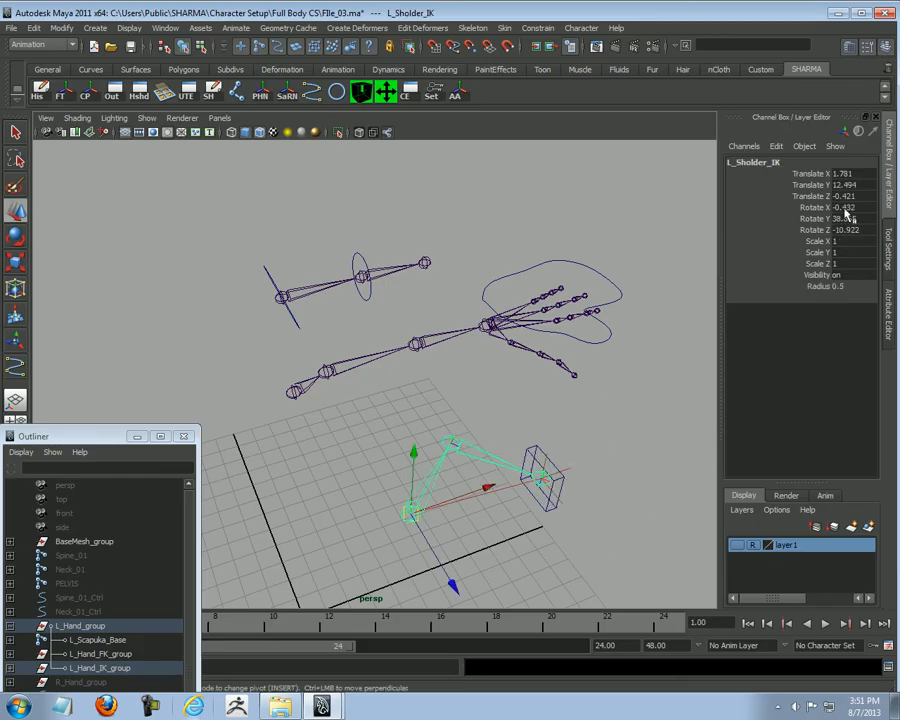
Step: Undo the last move of the IK wrist control and clear the selection
{"action": "key", "text": "ctrl+z"}
{"action": "key", "text": "ctrl+z"}
{"action": "key", "text": "ctrl+z"}
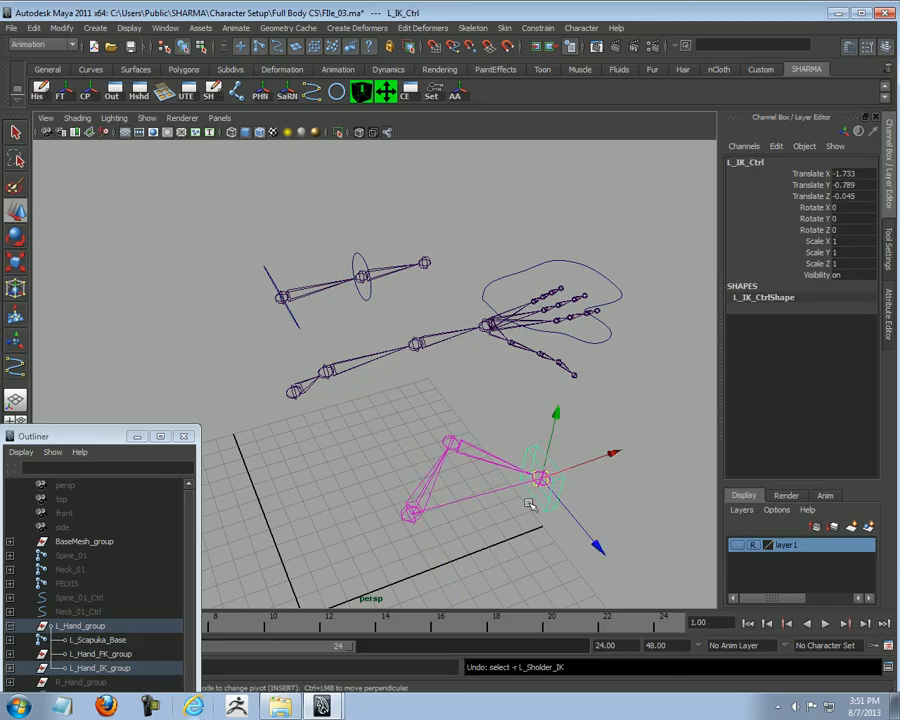
{"action": "left_click", "coordinate": [430, 517]}
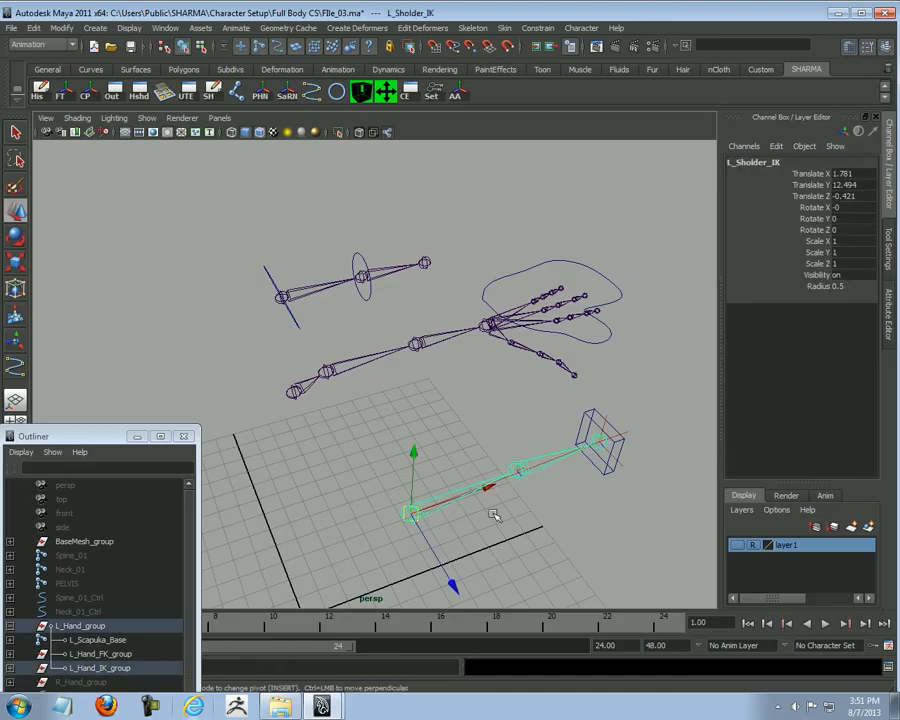
{"action": "left_click_drag", "start_coordinate": [438, 519], "coordinate": [366, 386], "text": "alt"}
{"action": "left_click", "coordinate": [450, 335]}
{"action": "left_click", "coordinate": [430, 335]}
{"action": "left_click", "coordinate": [438, 450]}
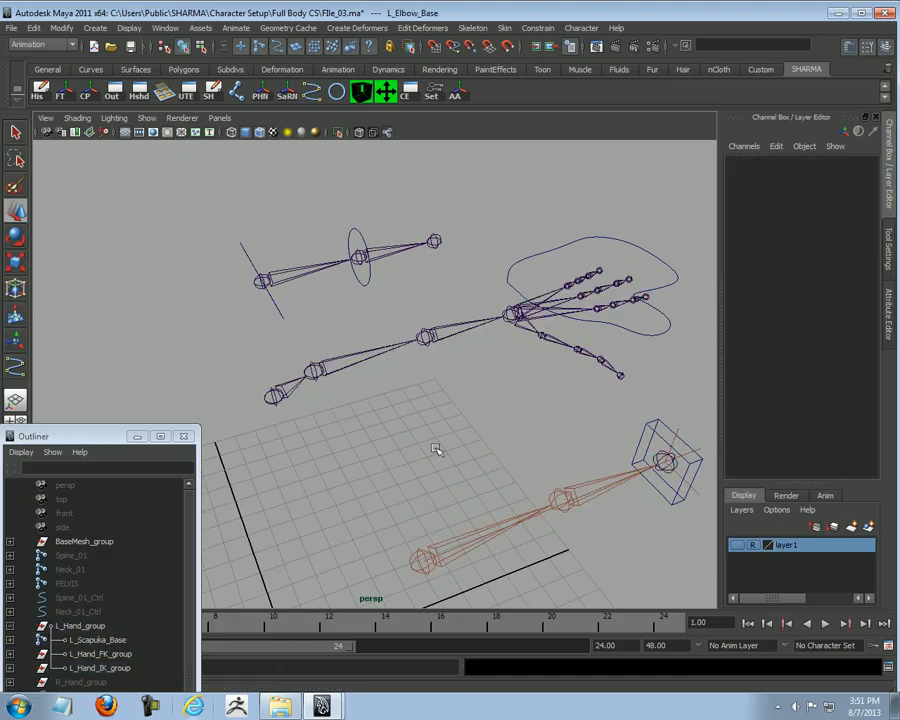
Step: Orient-constrain the L_Sholder_Base joint to both the IK and FK shoulder joints
{"action": "left_click", "coordinate": [450, 556]}
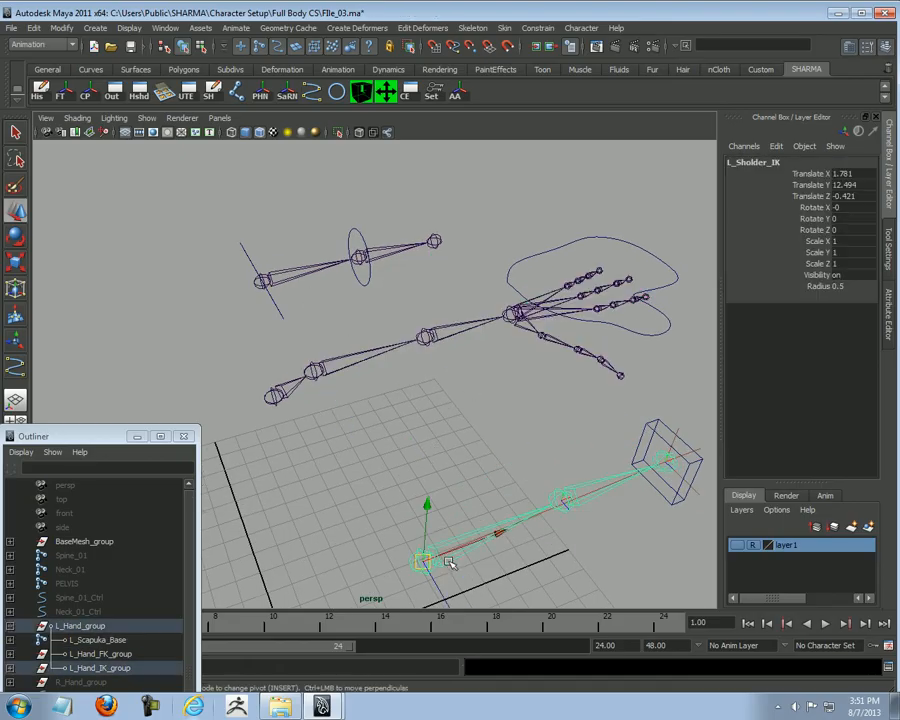
{"action": "left_click", "coordinate": [296, 270]}
{"action": "left_click", "coordinate": [330, 366]}
{"action": "left_click", "coordinate": [537, 27]}
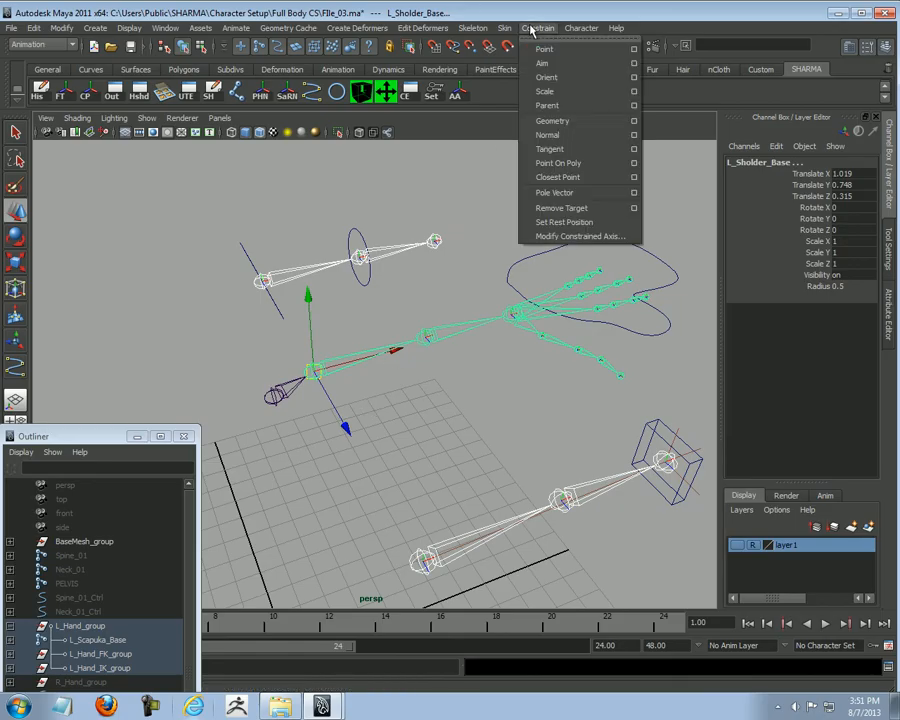
{"action": "left_click", "coordinate": [536, 74]}
{"action": "scroll", "coordinate": [370, 412], "scroll_direction": "down", "scroll_amount": 2}
{"action": "left_click_drag", "start_coordinate": [370, 412], "coordinate": [486, 498], "text": "alt"}
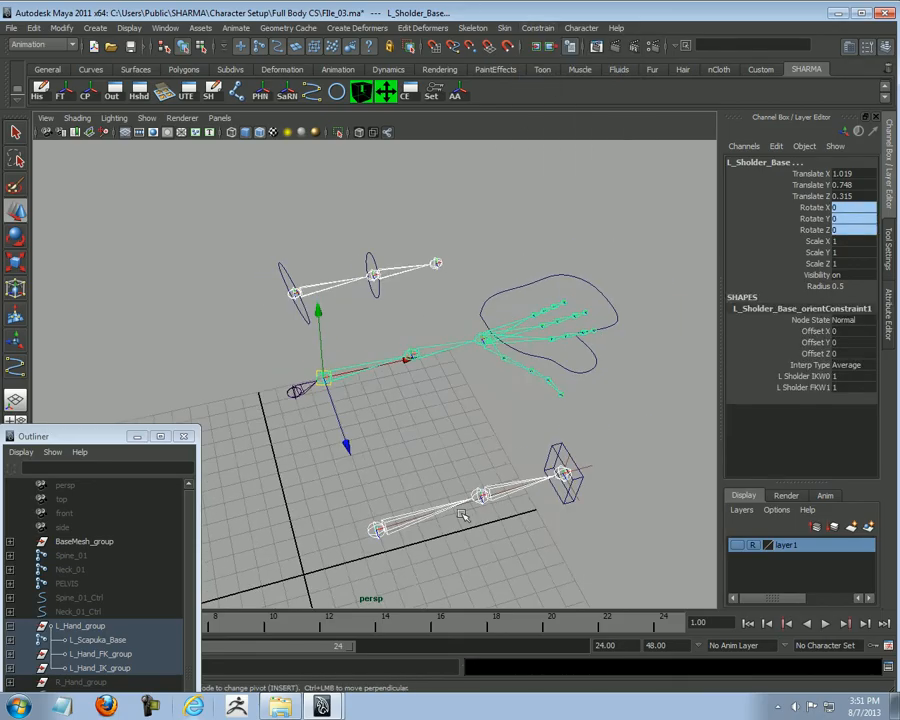
Step: Orient-constrain the L_Elbow_Base joint to both the IK and FK elbow joints, then clear the selection
{"action": "right_click_drag", "start_coordinate": [486, 498], "coordinate": [517, 516], "text": "alt"}
{"action": "left_click", "coordinate": [517, 516]}
{"action": "left_click", "coordinate": [408, 258], "text": "shift"}
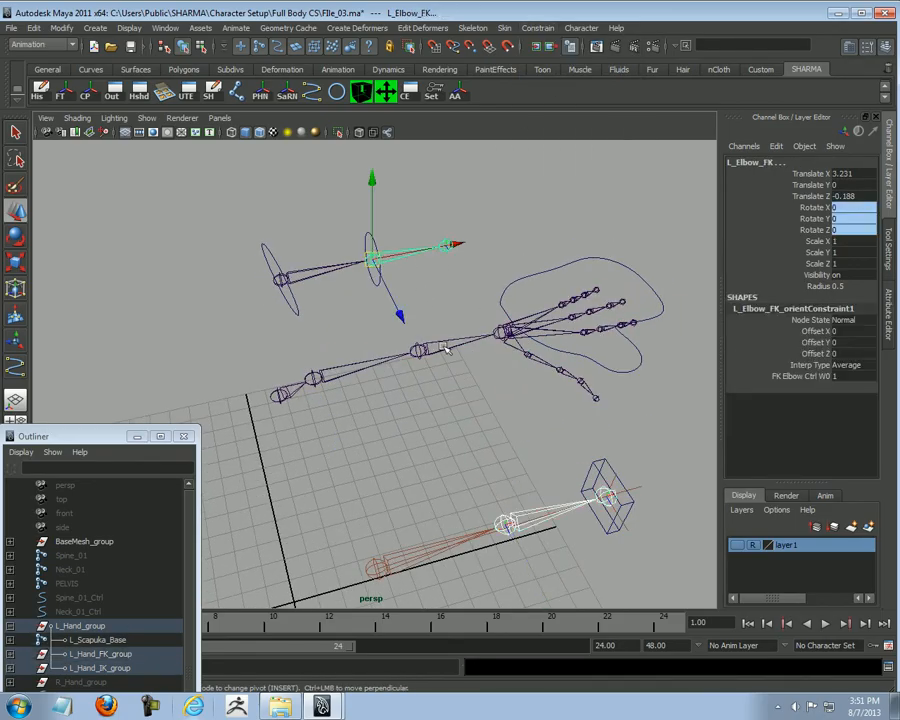
{"action": "left_click", "coordinate": [444, 340], "text": "shift"}
{"action": "key", "text": "g"}
{"action": "left_click", "coordinate": [502, 406]}
{"action": "left_click_drag", "start_coordinate": [498, 402], "coordinate": [358, 310], "text": "alt"}
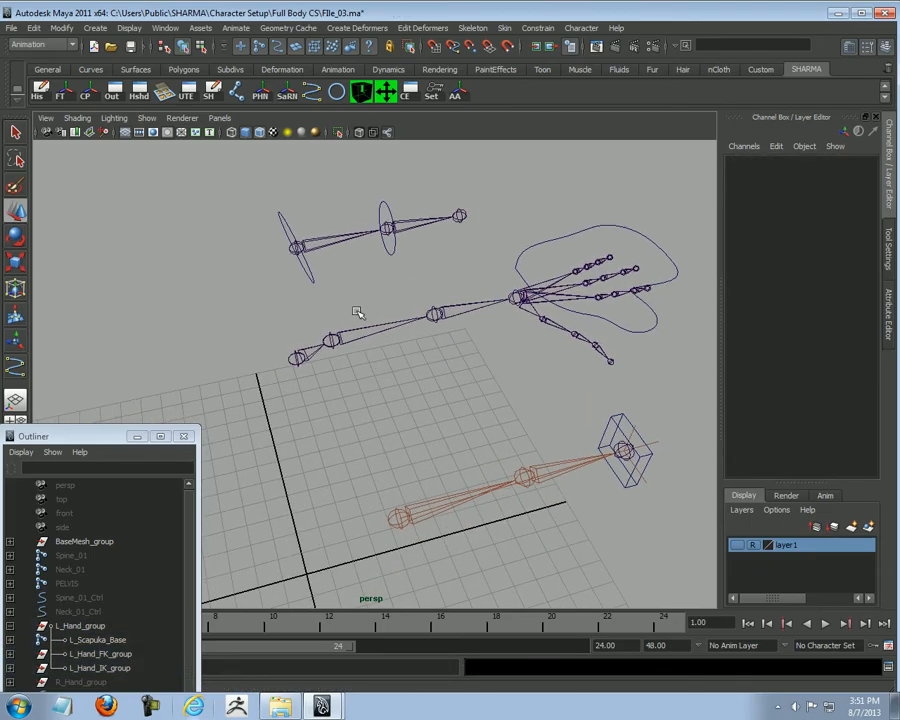
Step: Check the IK and FK weights of the orient constraints on L_Sholder_Base and L_Elbow_Base
{"action": "left_click", "coordinate": [362, 332]}
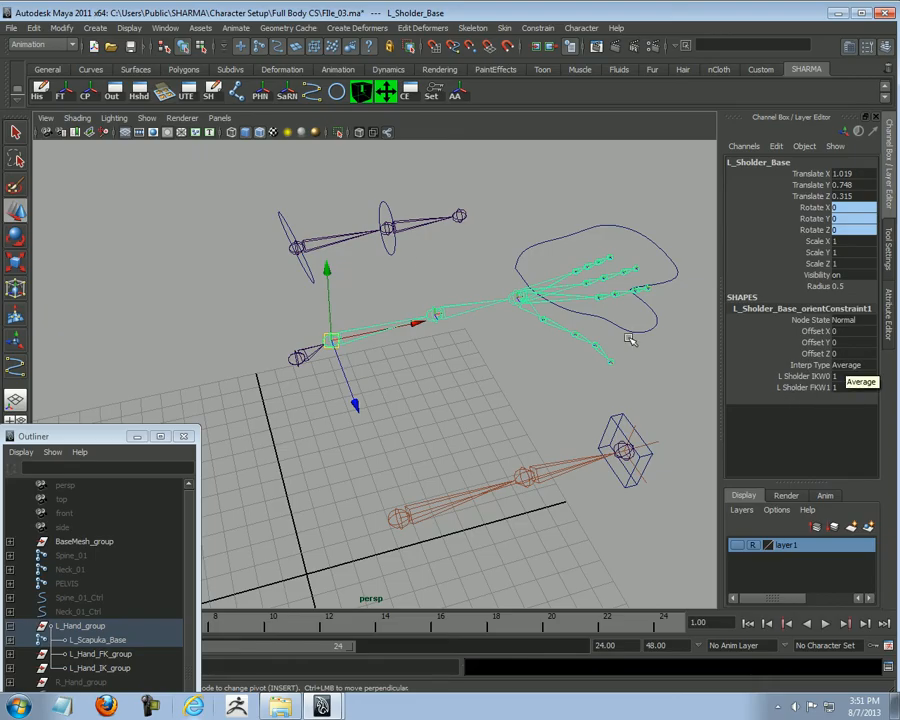
{"action": "left_click", "coordinate": [436, 316]}
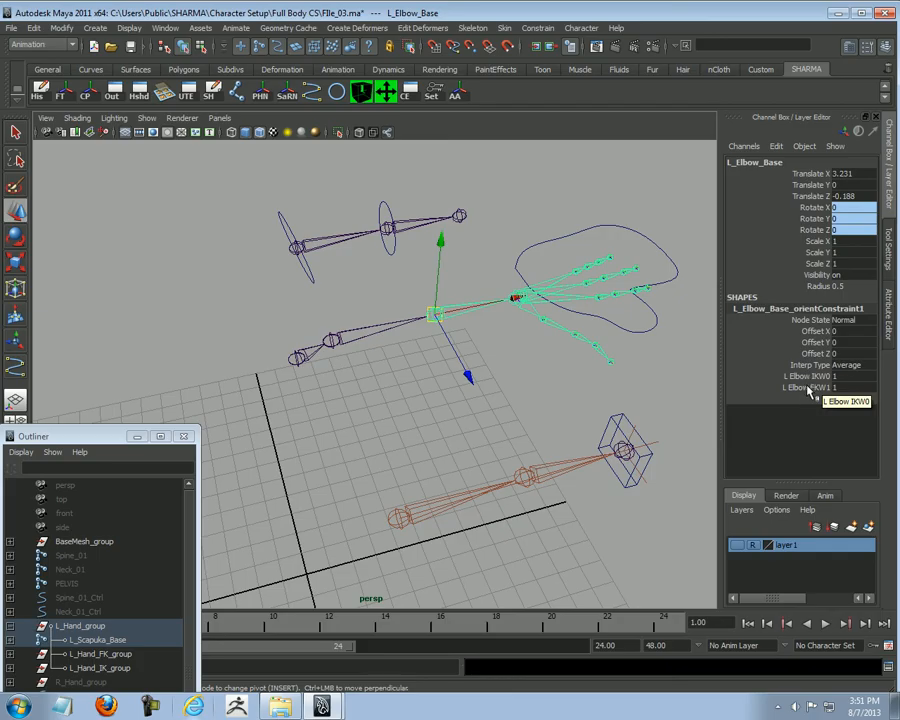
{"action": "left_click", "coordinate": [520, 418]}
Step: Open Set Driven Key, load L_Palm_Ctrl as the driver and choose its IKFK attribute
{"action": "right_click_drag", "start_coordinate": [520, 418], "coordinate": [428, 397], "text": "alt"}
{"action": "mouse_move", "coordinate": [428, 397]}
{"action": "left_mouse_down", "text": "alt"}
{"action": "mouse_move", "coordinate": [504, 394]}
{"action": "mouse_move", "coordinate": [398, 402]}
{"action": "mouse_move", "coordinate": [455, 397]}
{"action": "mouse_move", "coordinate": [426, 396]}
{"action": "left_mouse_up", "text": "alt"}
{"action": "left_click_drag", "start_coordinate": [500, 348], "coordinate": [445, 330], "text": "alt"}
{"action": "left_click", "coordinate": [431, 92]}
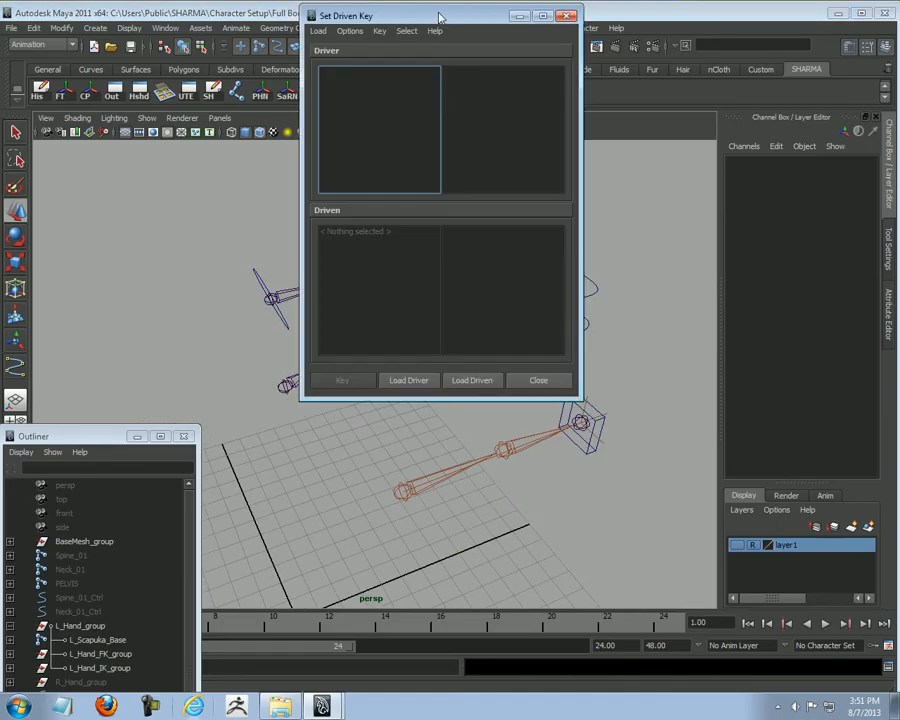
{"action": "left_click_drag", "start_coordinate": [440, 17], "coordinate": [178, 80]}
{"action": "left_click_drag", "start_coordinate": [380, 300], "coordinate": [617, 308], "text": "alt"}
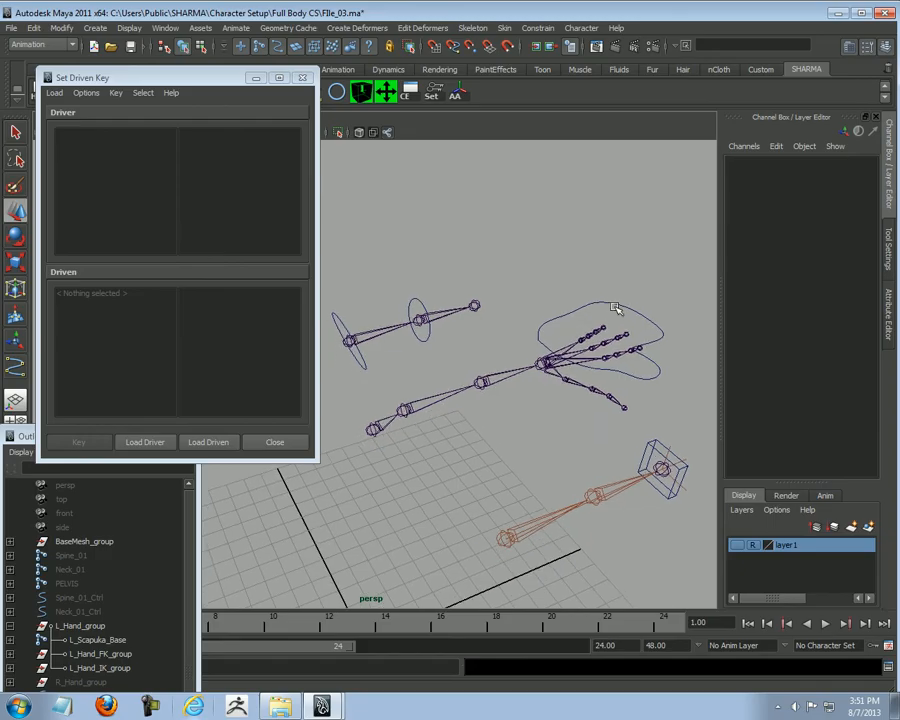
{"action": "left_click", "coordinate": [617, 308]}
{"action": "left_click", "coordinate": [155, 442]}
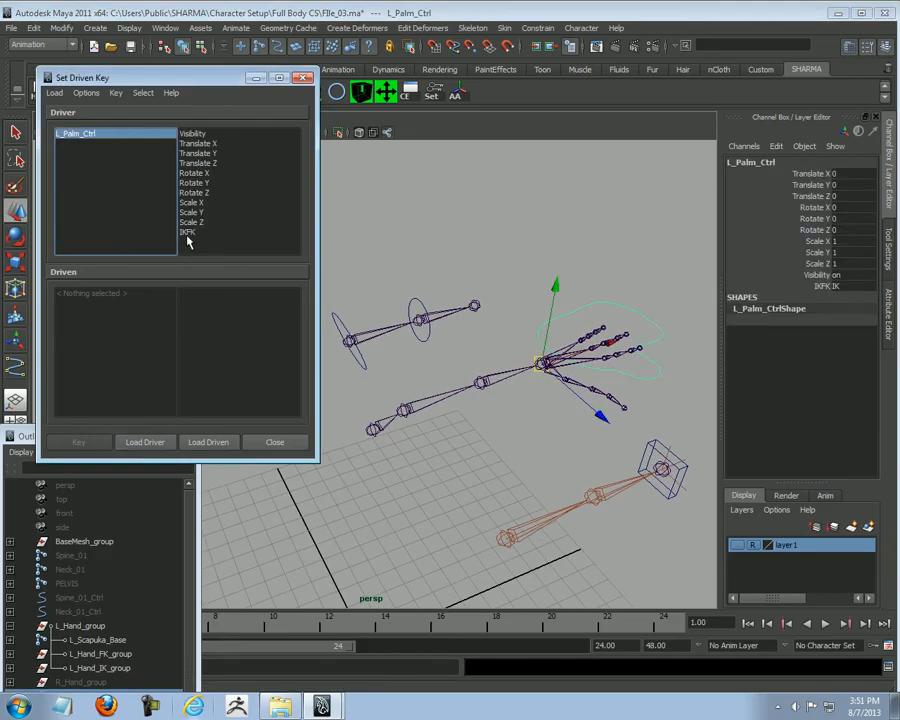
{"action": "left_click", "coordinate": [192, 233]}
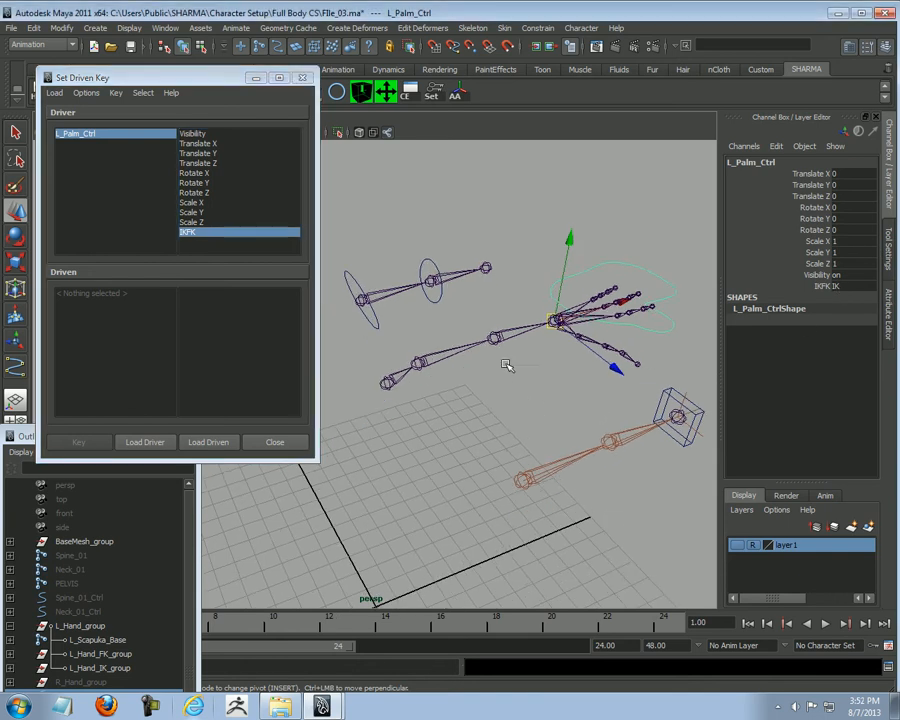
Step: Load the orient constraints of L_Elbow_Base and L_Sholder_Base as the driven objects
{"action": "left_click_drag", "start_coordinate": [438, 362], "coordinate": [449, 391], "text": "alt"}
{"action": "left_click_drag", "start_coordinate": [146, 436], "coordinate": [178, 302]}
{"action": "left_click", "coordinate": [418, 364]}
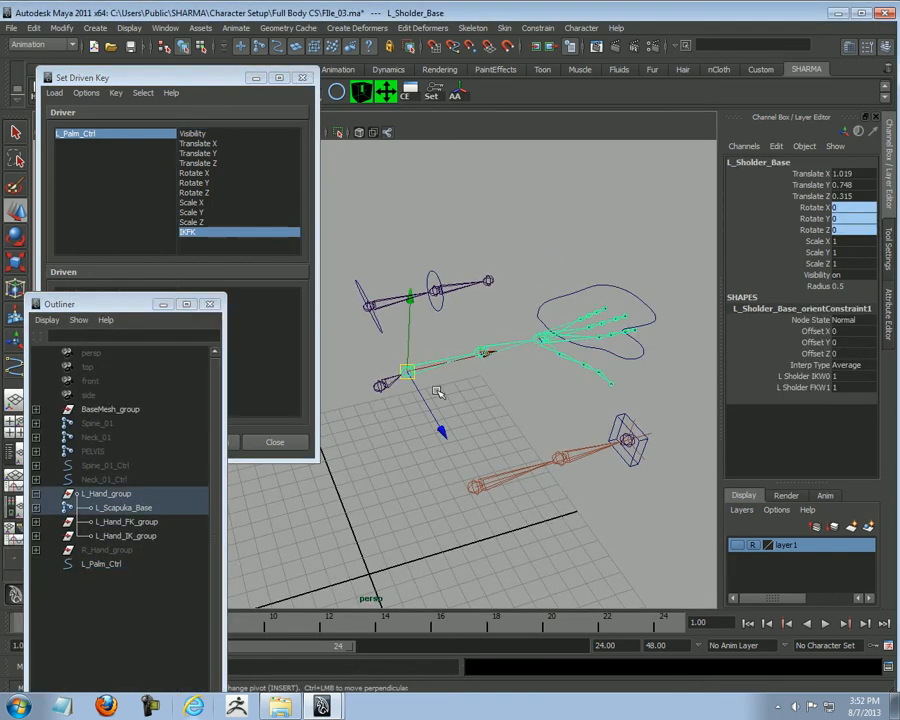
{"action": "left_click", "coordinate": [38, 508]}
{"action": "left_click", "coordinate": [36, 536]}
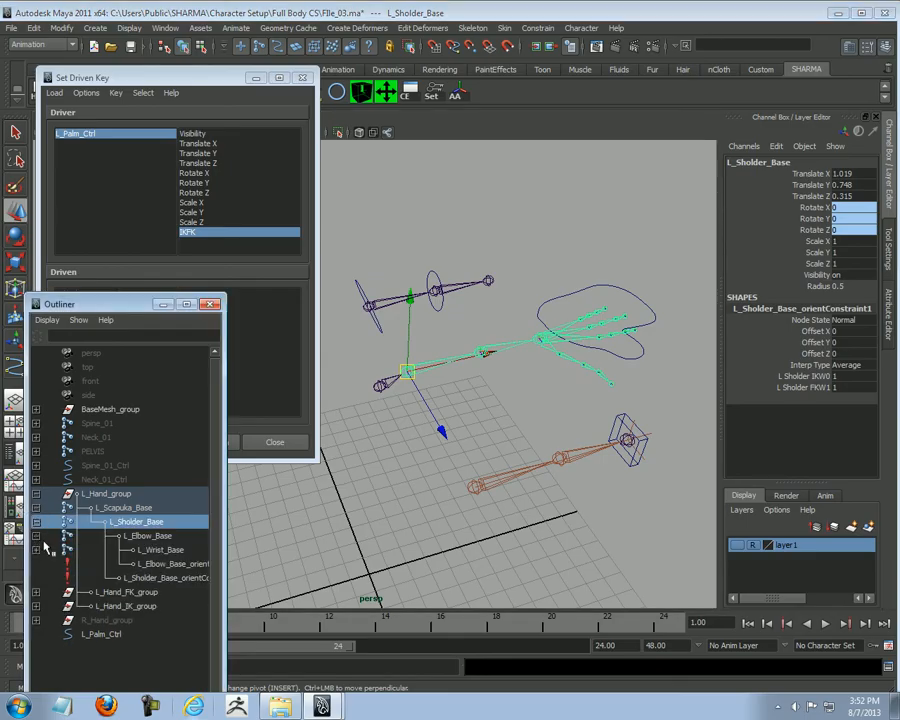
{"action": "left_click", "coordinate": [172, 564]}
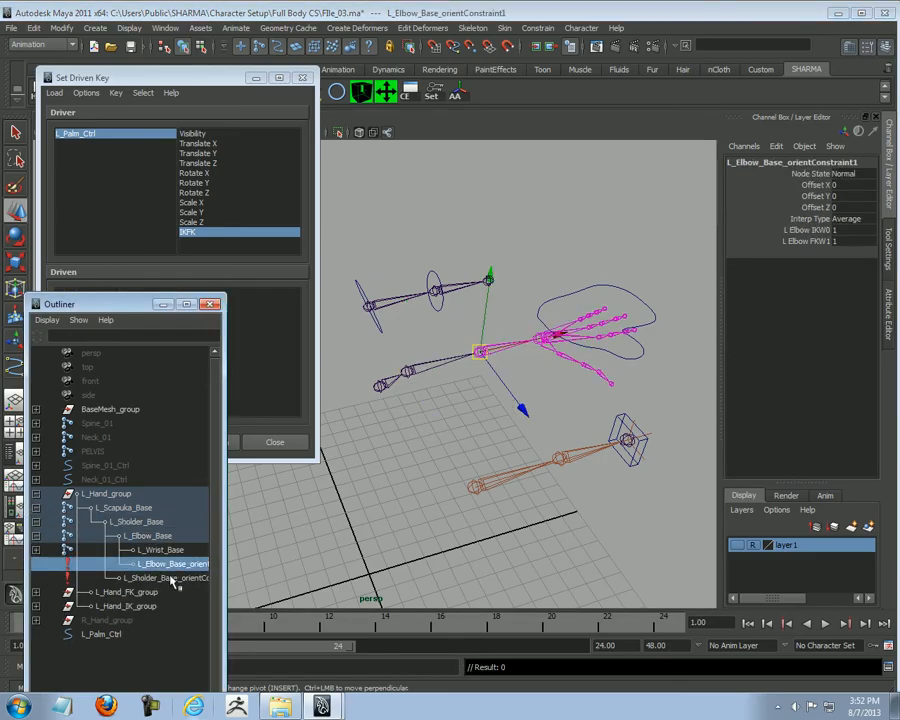
{"action": "left_click", "coordinate": [175, 578], "text": "ctrl"}
{"action": "left_click_drag", "start_coordinate": [186, 78], "coordinate": [238, 58]}
{"action": "left_click", "coordinate": [259, 424]}
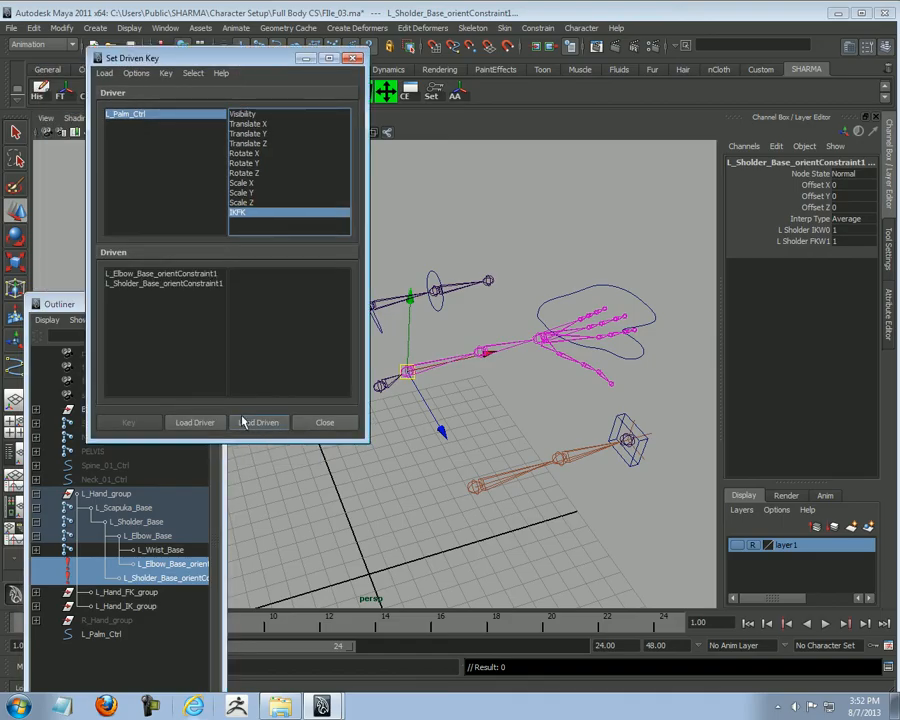
Step: Set L Elbow FKW1 to 0 and key both elbow constraint weights against IKFK on IK
{"action": "left_click", "coordinate": [158, 274]}
{"action": "left_click_drag", "start_coordinate": [236, 332], "coordinate": [240, 343]}
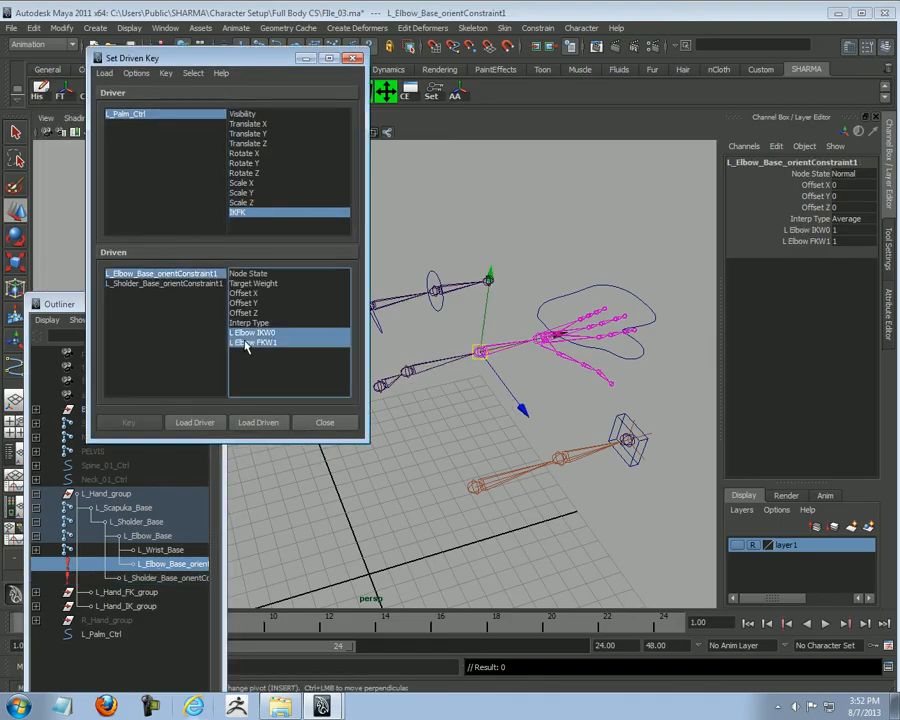
{"action": "left_click", "coordinate": [846, 241]}
{"action": "type", "text": "0"}
{"action": "key", "text": "Return"}
{"action": "left_click_drag", "start_coordinate": [806, 230], "coordinate": [812, 243]}
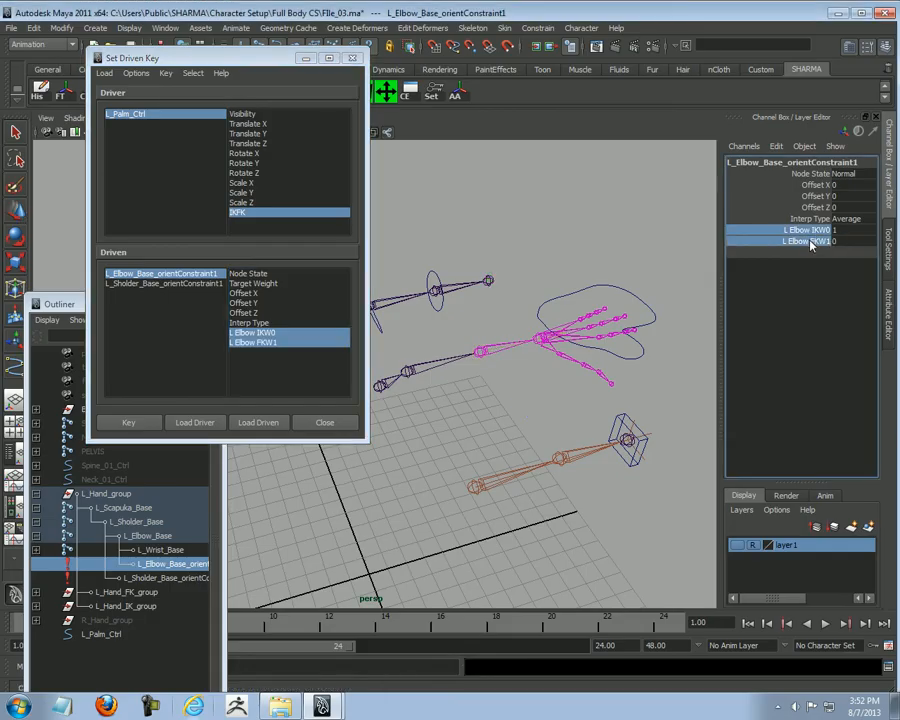
{"action": "left_click", "coordinate": [142, 427]}
Step: Set L Sholder FKW1 to 0 and key both shoulder constraint weights against IKFK on IK
{"action": "left_click", "coordinate": [163, 283]}
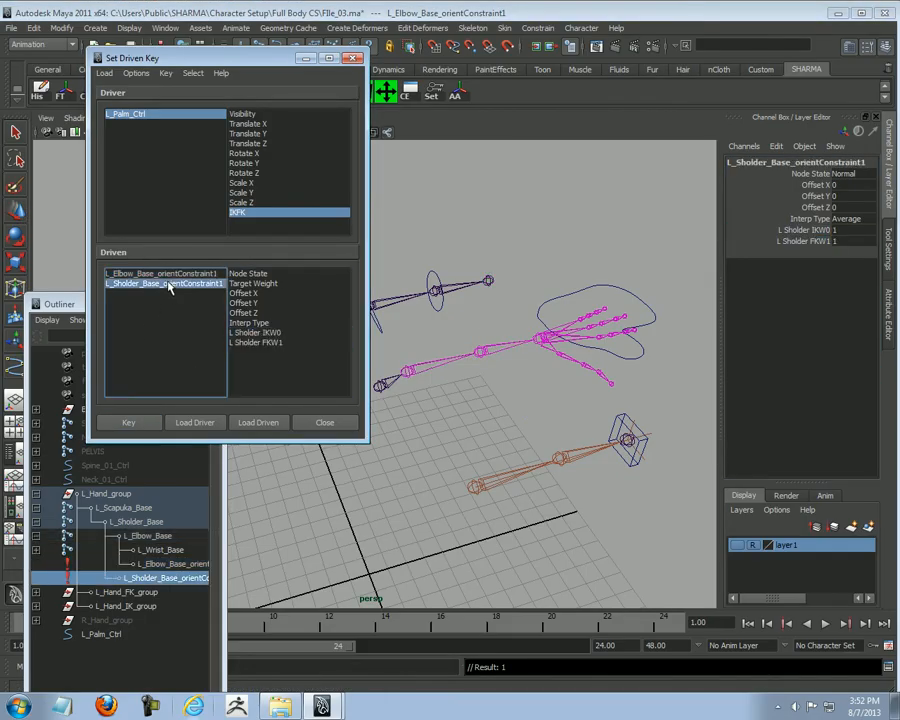
{"action": "left_click", "coordinate": [283, 334]}
{"action": "left_click", "coordinate": [283, 342], "text": "shift"}
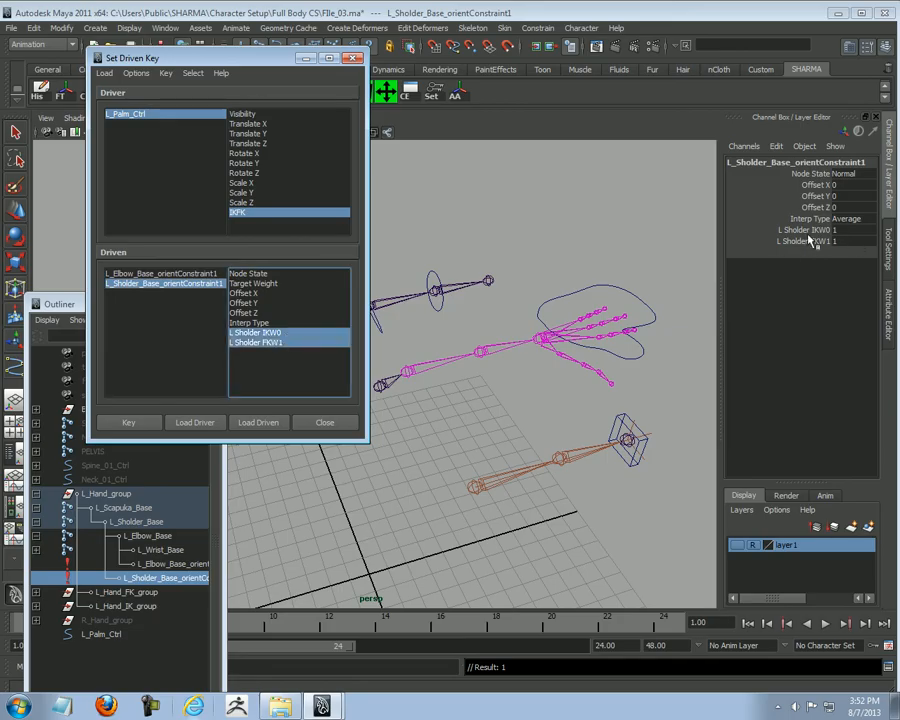
{"action": "double_click", "coordinate": [833, 241]}
{"action": "type", "text": "0"}
{"action": "key", "text": "Return"}
{"action": "left_click_drag", "start_coordinate": [806, 230], "coordinate": [812, 243]}
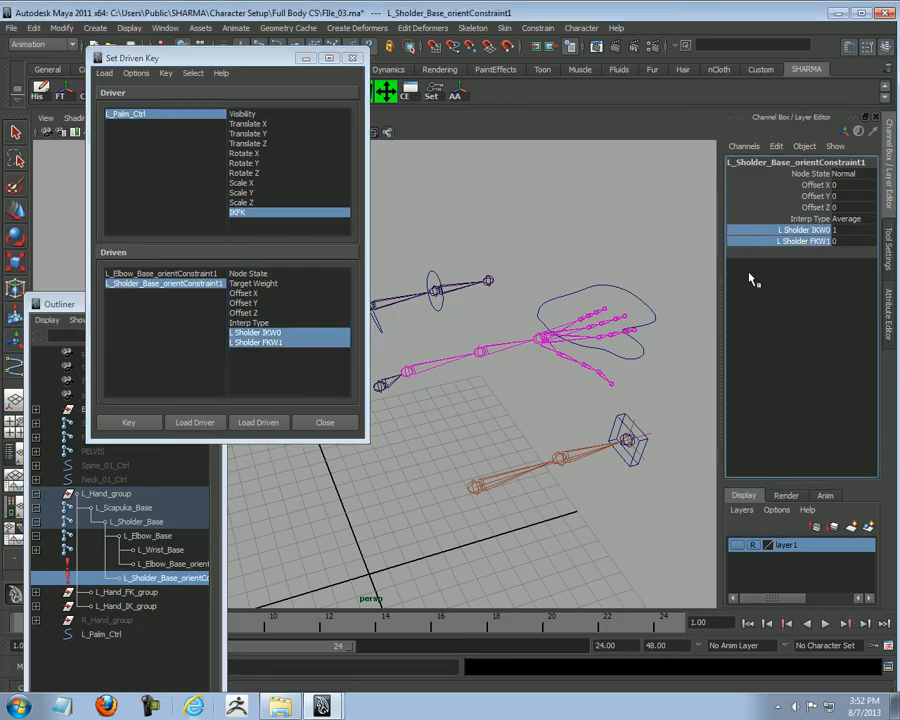
{"action": "left_click", "coordinate": [142, 424]}
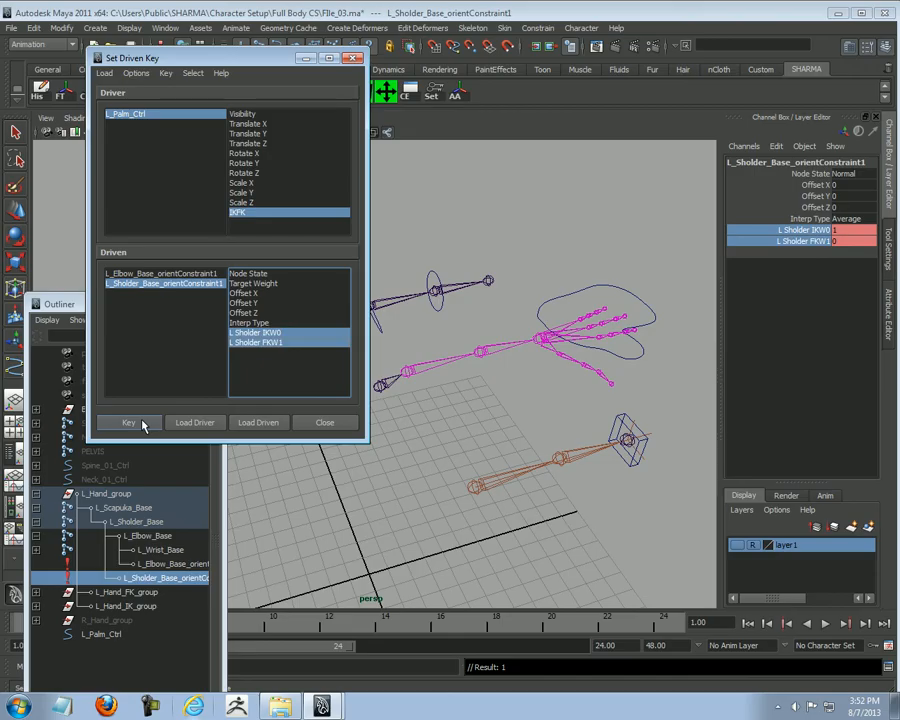
Step: Switch the IKFK attribute of L_Palm_Ctrl to FK
{"action": "left_click", "coordinate": [464, 404]}
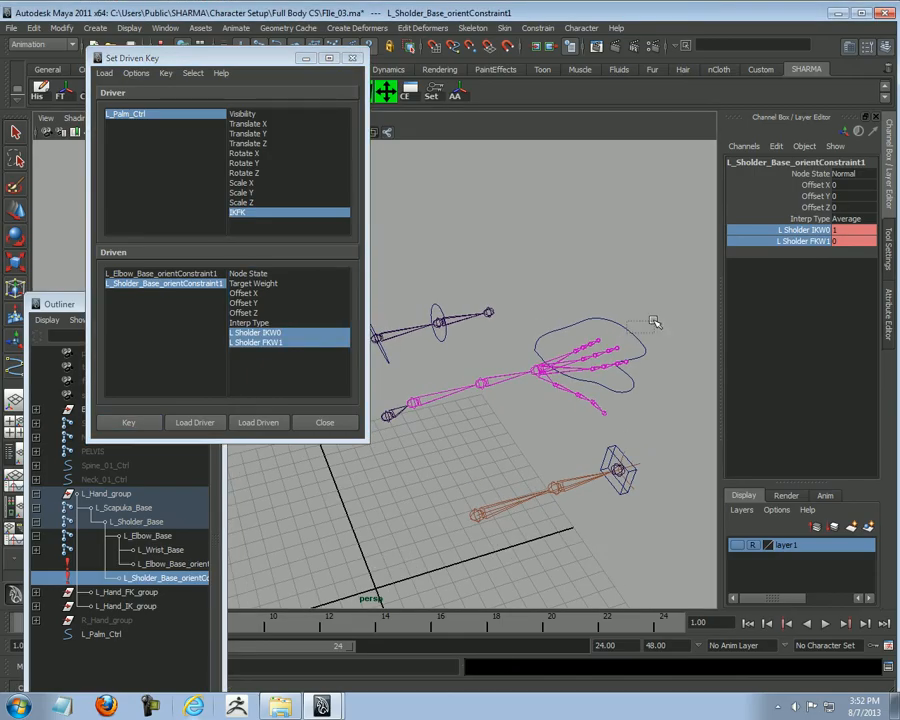
{"action": "left_click", "coordinate": [627, 333]}
{"action": "left_click", "coordinate": [852, 287]}
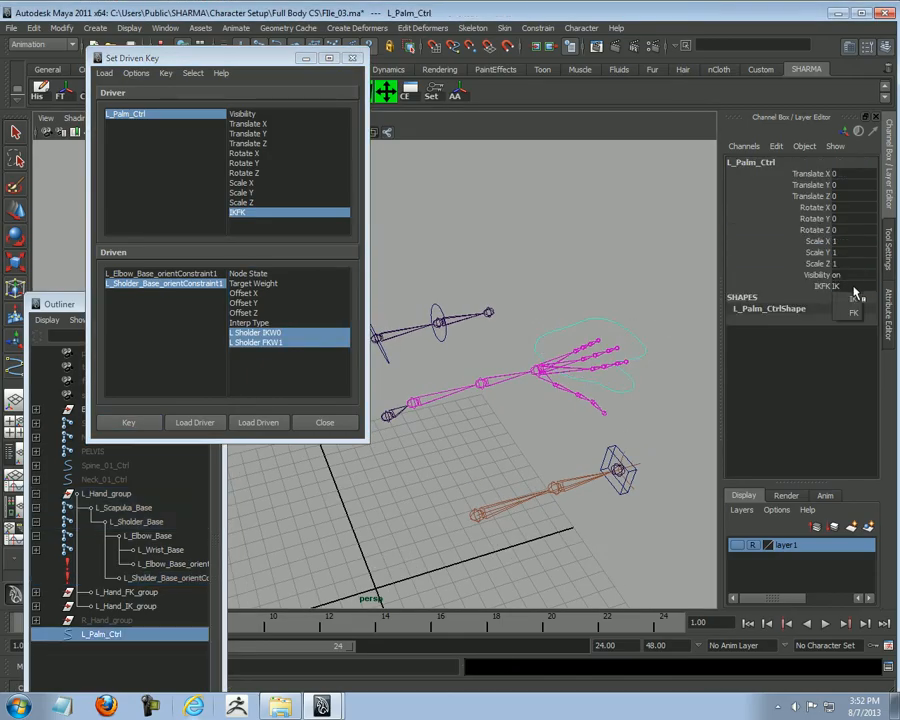
{"action": "left_click", "coordinate": [853, 314]}
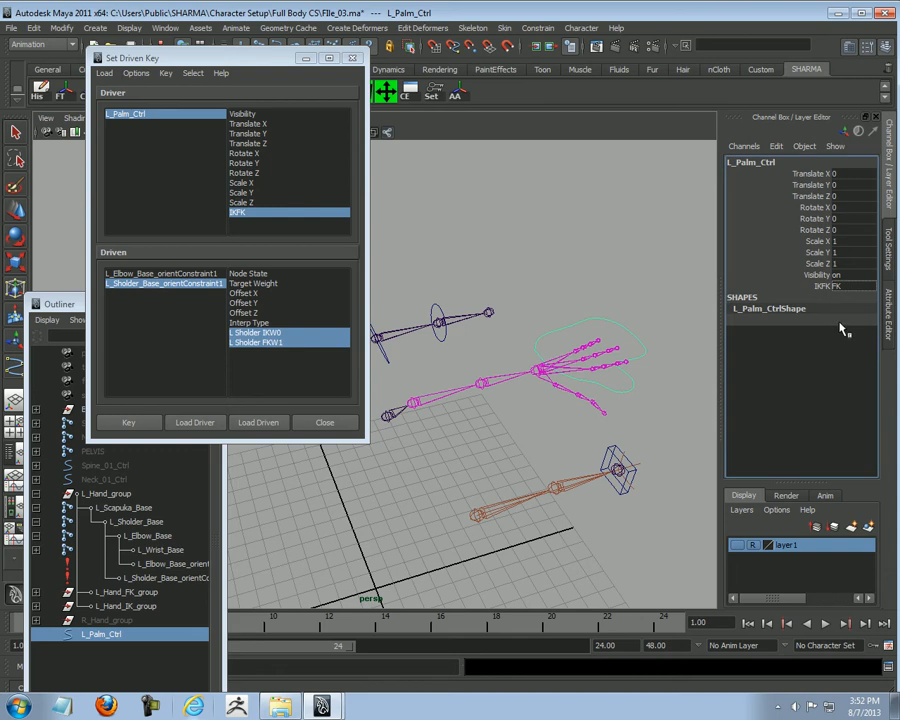
Step: Set L Elbow IKW0 to 0 and L Elbow FKW1 to 1, and key both weights for the FK state
{"action": "left_click", "coordinate": [206, 275]}
{"action": "left_click_drag", "start_coordinate": [262, 332], "coordinate": [270, 343]}
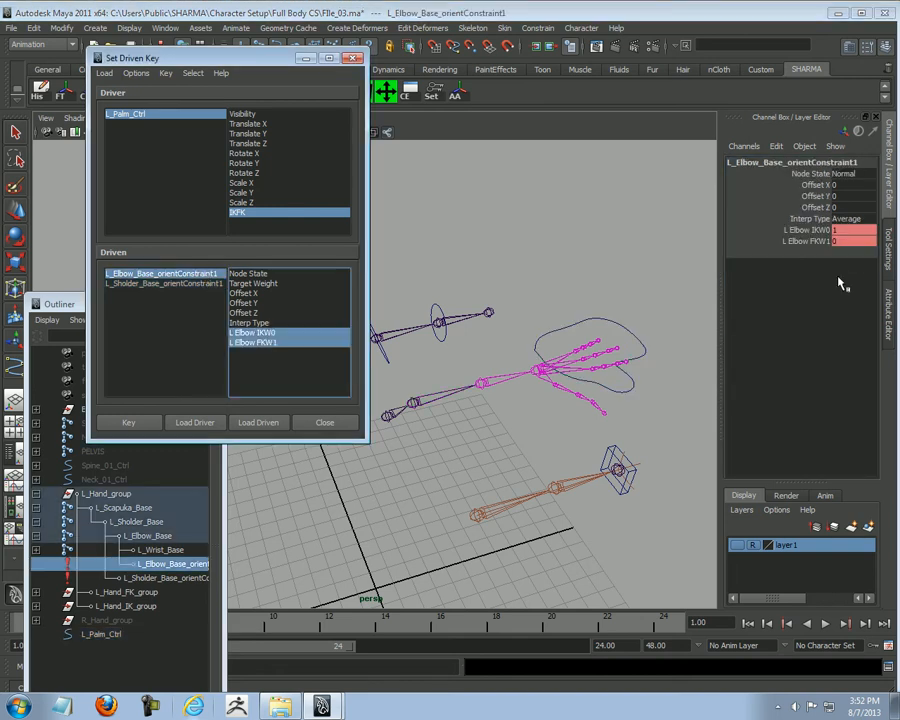
{"action": "double_click", "coordinate": [845, 241]}
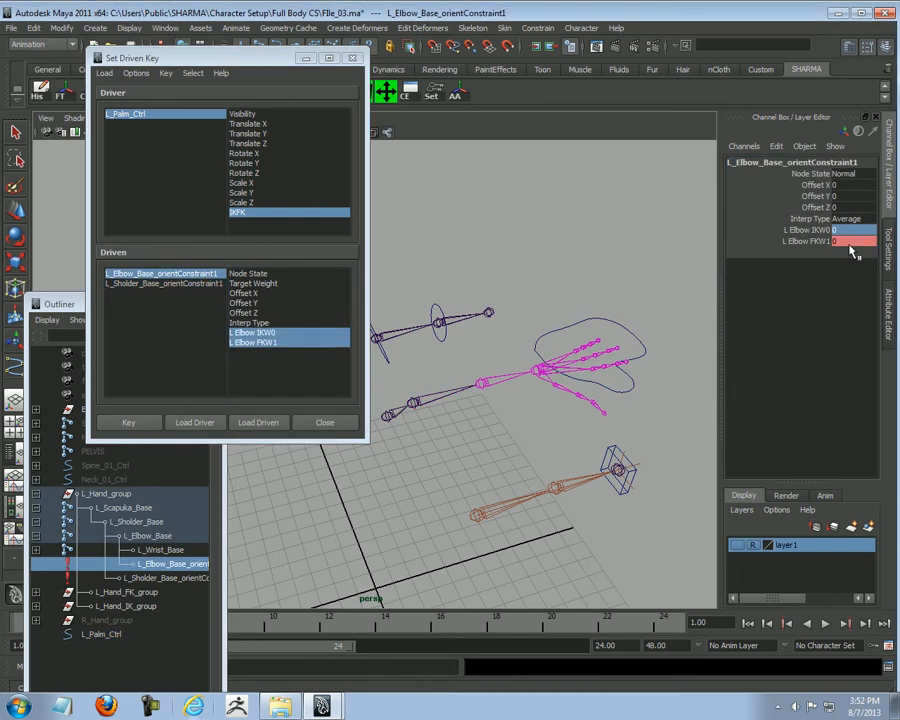
{"action": "type", "text": "1"}
{"action": "key", "text": "Return"}
{"action": "left_click_drag", "start_coordinate": [805, 230], "coordinate": [805, 241]}
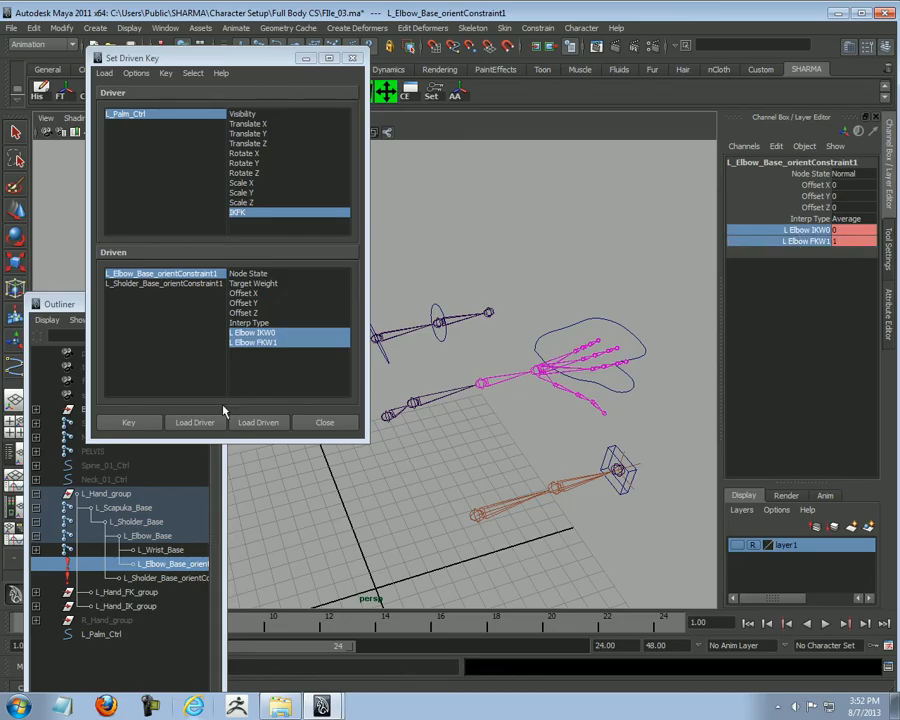
{"action": "left_click", "coordinate": [118, 423]}
Step: Set L Sholder IKW0 to 0 and L Sholder FKW1 to 1, and key both weights for the FK state
{"action": "left_click", "coordinate": [128, 284]}
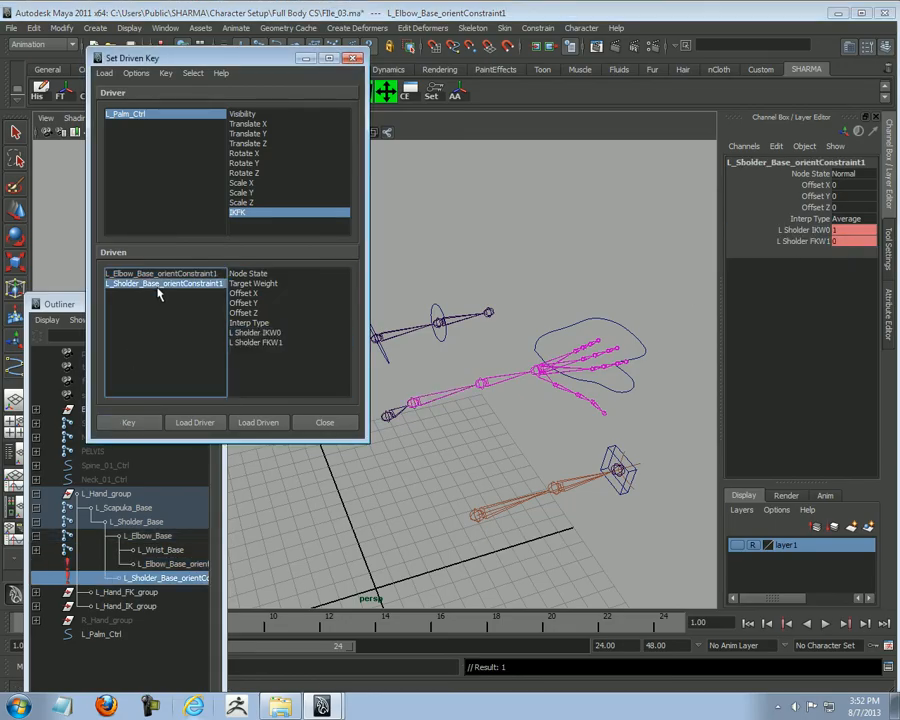
{"action": "left_click_drag", "start_coordinate": [278, 334], "coordinate": [276, 344]}
{"action": "left_click", "coordinate": [857, 231]}
{"action": "type", "text": "0"}
{"action": "key", "text": "Return"}
{"action": "left_click", "coordinate": [843, 242]}
{"action": "type", "text": "1"}
{"action": "key", "text": "Return"}
{"action": "left_click_drag", "start_coordinate": [817, 231], "coordinate": [805, 241]}
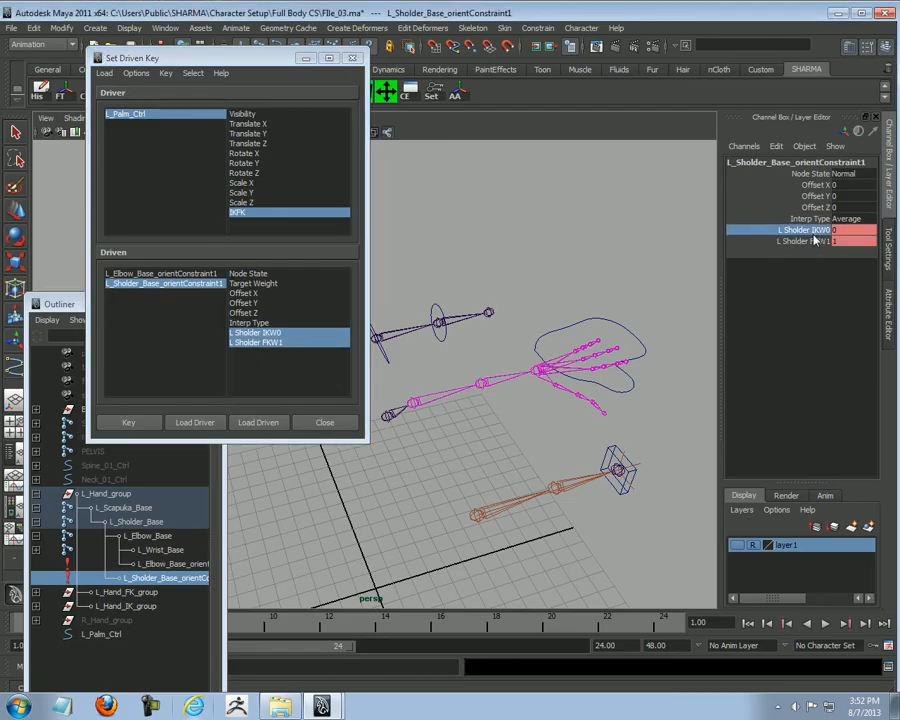
{"action": "left_click", "coordinate": [136, 423]}
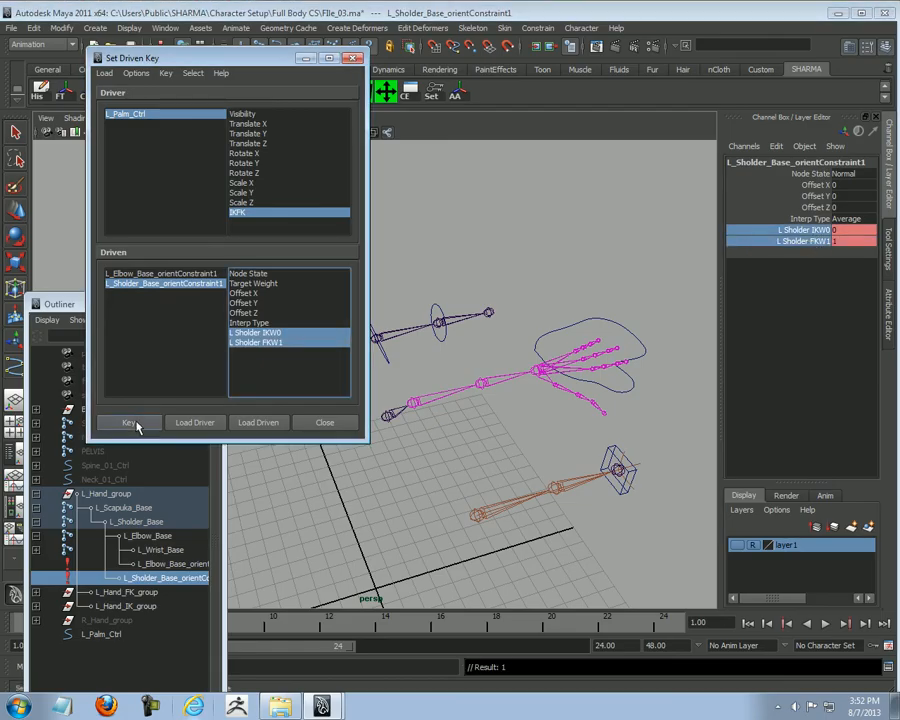
Step: Close Set Driven Key and select L_Palm_Ctrl in the viewport
{"action": "left_click", "coordinate": [343, 423]}
{"action": "left_click", "coordinate": [573, 463]}
{"action": "middle_click_drag", "start_coordinate": [573, 463], "coordinate": [462, 435], "text": "alt"}
{"action": "right_click_drag", "start_coordinate": [462, 435], "coordinate": [541, 339], "text": "alt"}
{"action": "left_click", "coordinate": [549, 317]}
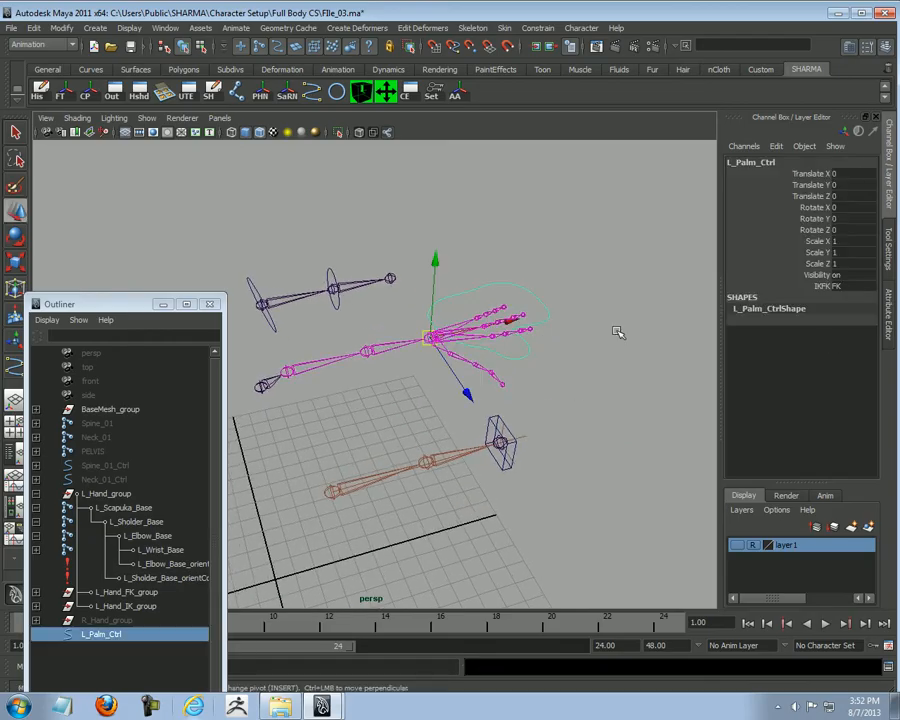
{"action": "left_click_drag", "start_coordinate": [565, 430], "coordinate": [623, 428], "text": "alt"}
{"action": "scroll", "coordinate": [623, 428], "scroll_direction": "up", "scroll_amount": 1}
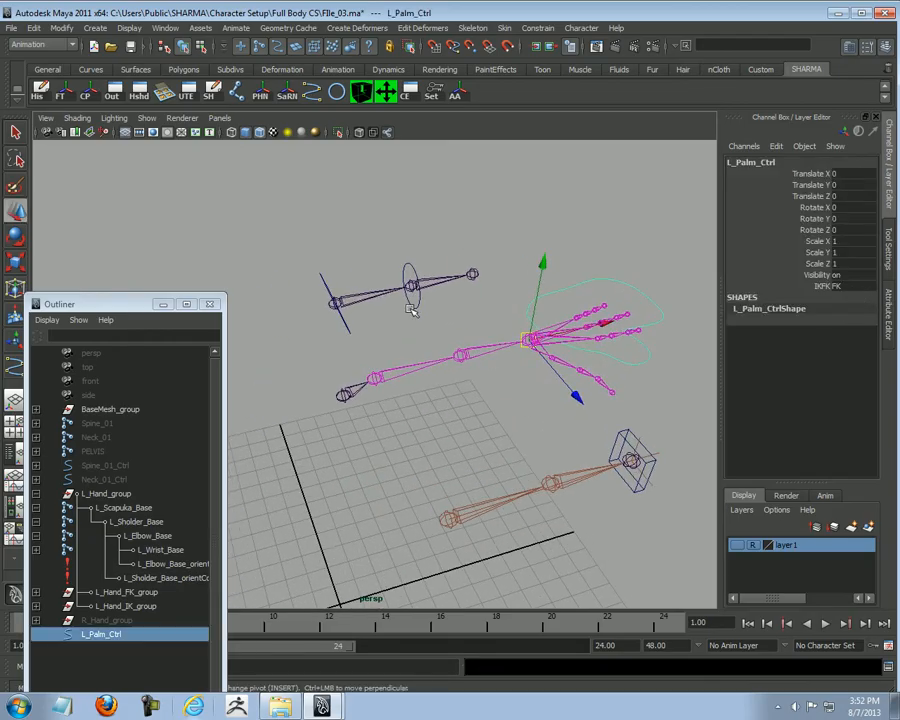
Step: Try rotating FK_Elbow_Ctrl and FK_Sholder_Ctrl to test the FK state, undoing each rotation
{"action": "left_click", "coordinate": [402, 289]}
{"action": "scroll", "coordinate": [441, 317], "scroll_direction": "down", "scroll_amount": 1}
{"action": "key", "text": "e"}
{"action": "left_click_drag", "start_coordinate": [482, 362], "coordinate": [352, 454]}
{"action": "key", "text": "ctrl+z"}
{"action": "left_click", "coordinate": [374, 468]}
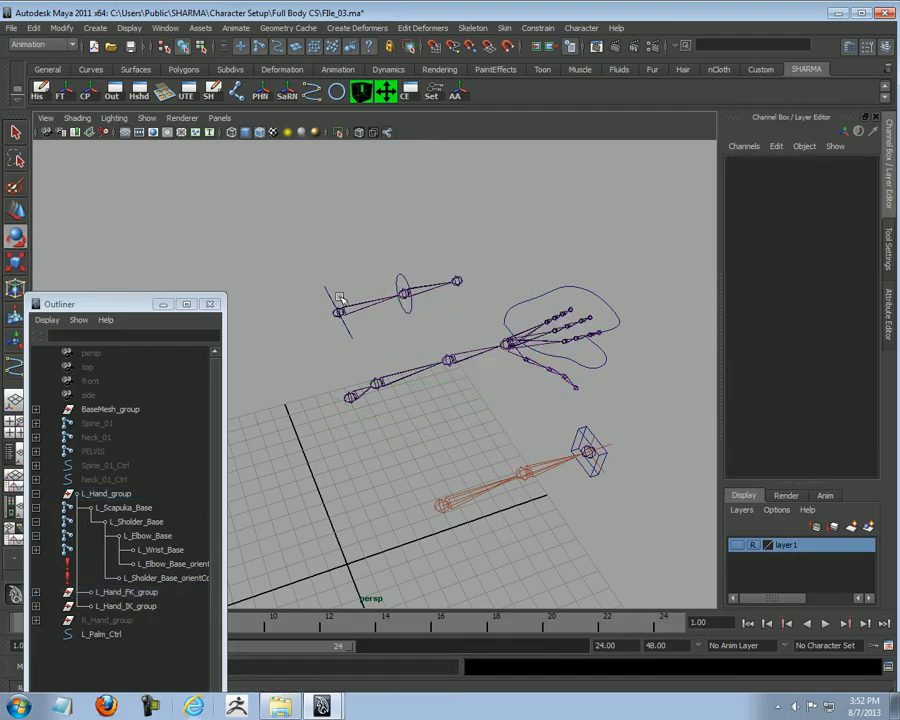
{"action": "left_click", "coordinate": [340, 305]}
{"action": "left_click_drag", "start_coordinate": [437, 373], "coordinate": [358, 443]}
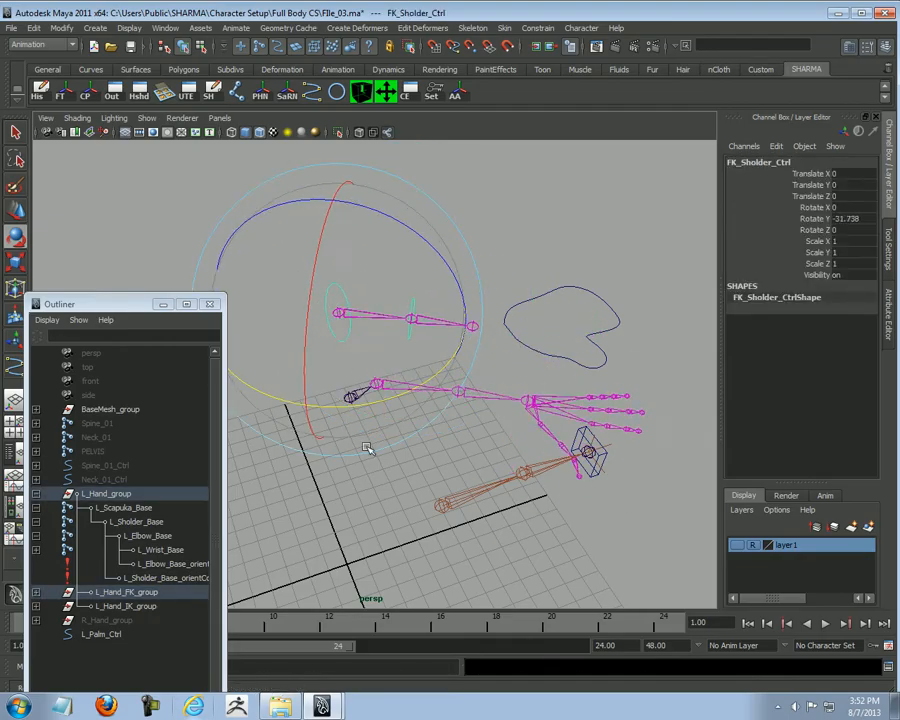
{"action": "key", "text": "ctrl+z"}
Step: Try moving L_IK_Ctrl while IKFK is set to FK, and undo the move
{"action": "left_click", "coordinate": [581, 535]}
{"action": "left_click", "coordinate": [591, 467]}
{"action": "key", "text": "w"}
{"action": "left_click_drag", "start_coordinate": [589, 453], "coordinate": [541, 464]}
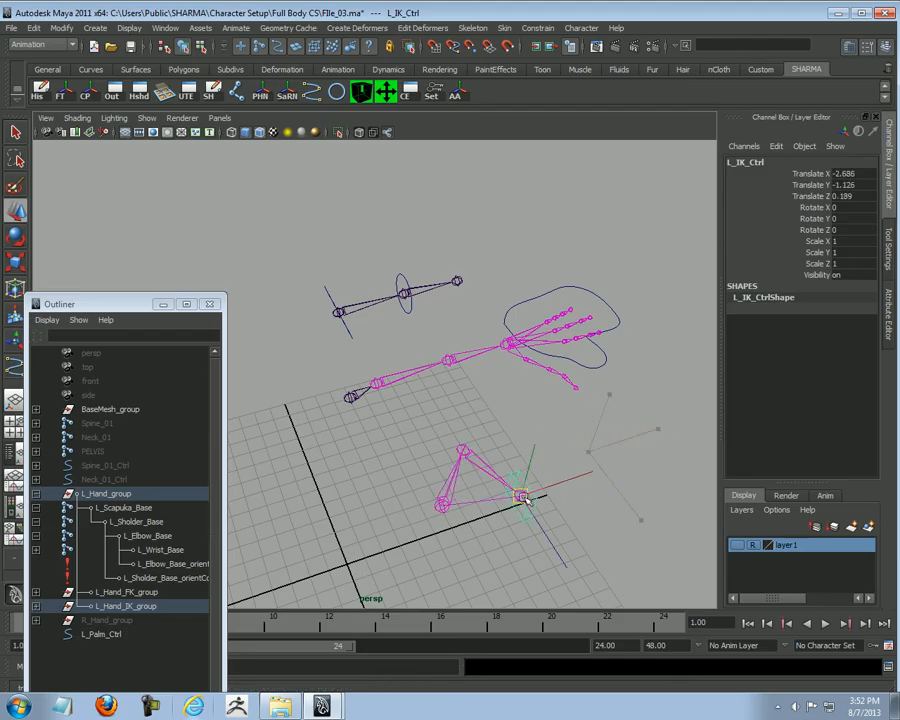
{"action": "key", "text": "ctrl+z"}
Step: Switch the IKFK attribute of L_Palm_Ctrl to IK
{"action": "left_click", "coordinate": [612, 314]}
{"action": "left_click", "coordinate": [856, 287]}
{"action": "left_click", "coordinate": [854, 299]}
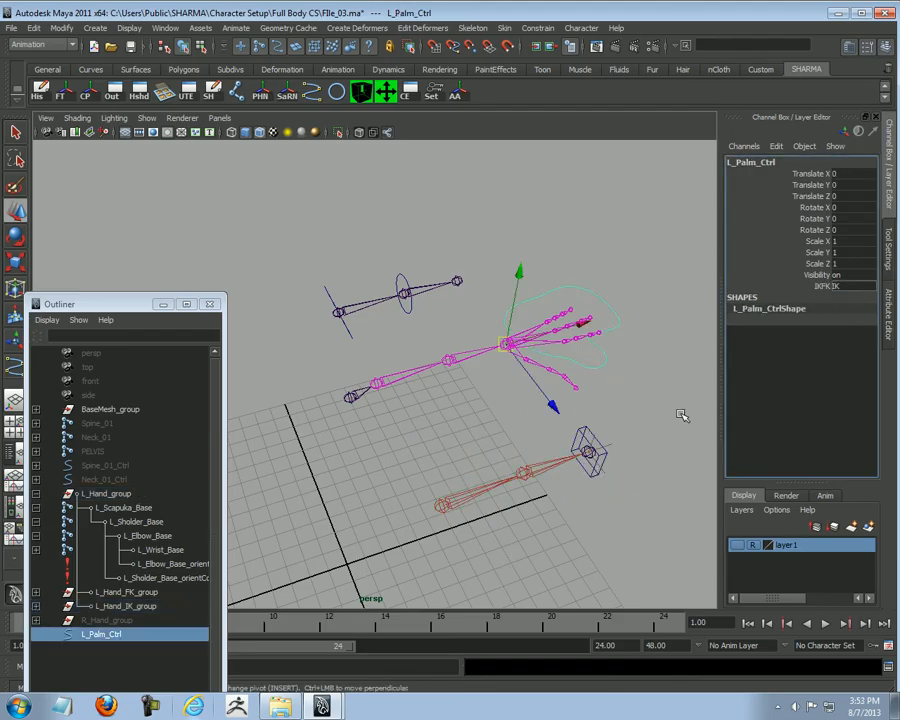
{"action": "left_click", "coordinate": [682, 415]}
Step: Test the IK state by moving L_IK_Ctrl, undoing the move, and rotating FK_Sholder_Ctrl
{"action": "left_click", "coordinate": [606, 453]}
{"action": "left_click_drag", "start_coordinate": [589, 452], "coordinate": [478, 482]}
{"action": "key", "text": "ctrl+z"}
{"action": "left_click", "coordinate": [339, 316]}
{"action": "key", "text": "e"}
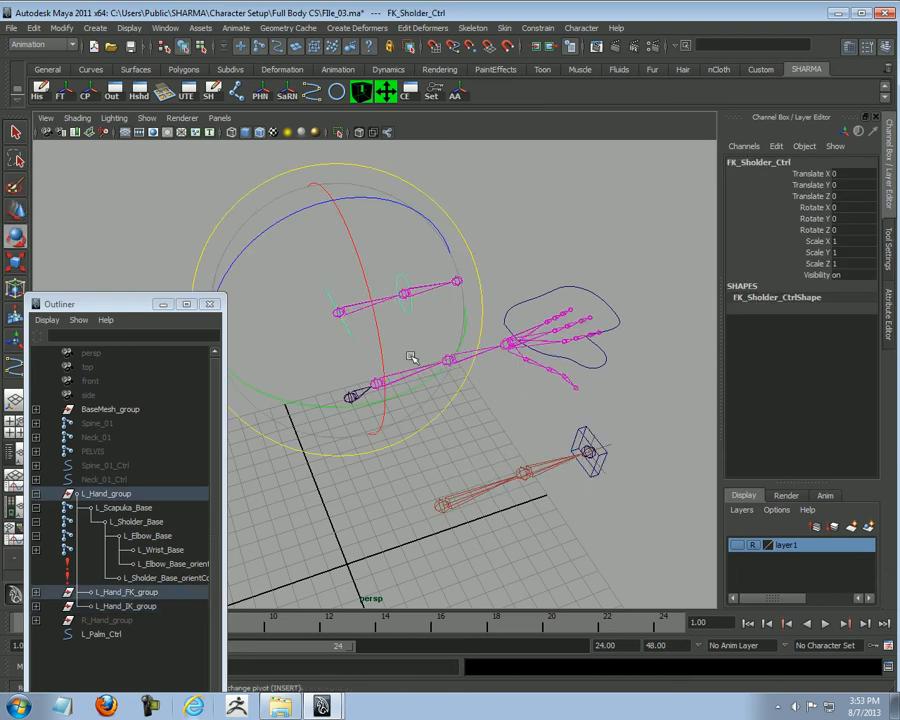
{"action": "left_click_drag", "start_coordinate": [444, 364], "coordinate": [497, 392]}
{"action": "left_click", "coordinate": [343, 518]}
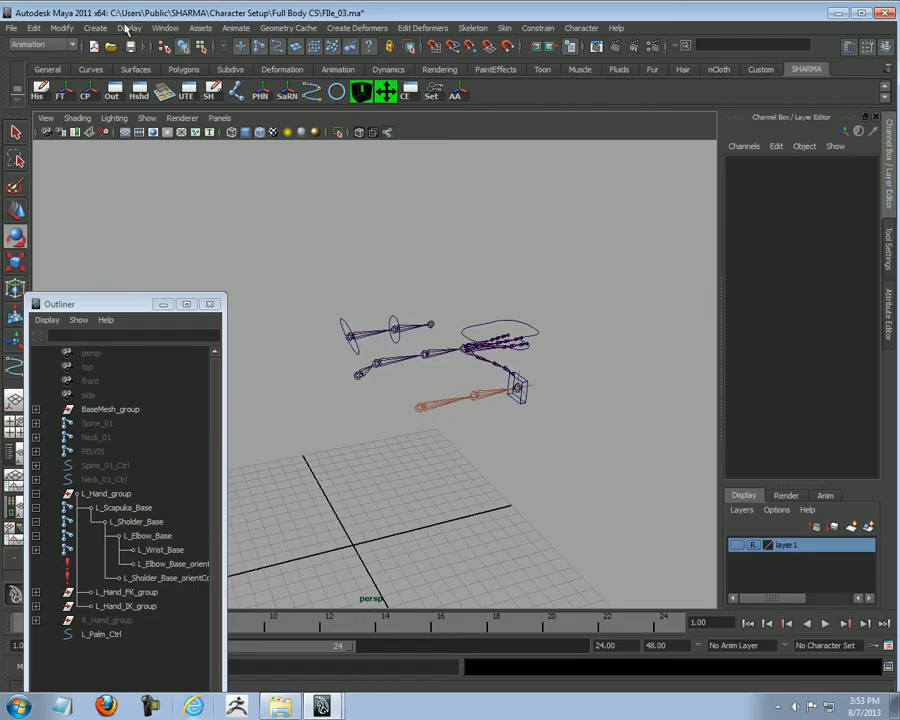
Step: Save the scene and collapse the L_Scapuka_Base hierarchy in the Outliner
{"action": "left_click", "coordinate": [130, 50]}
{"action": "left_click_drag", "start_coordinate": [580, 225], "coordinate": [533, 437], "text": "alt"}
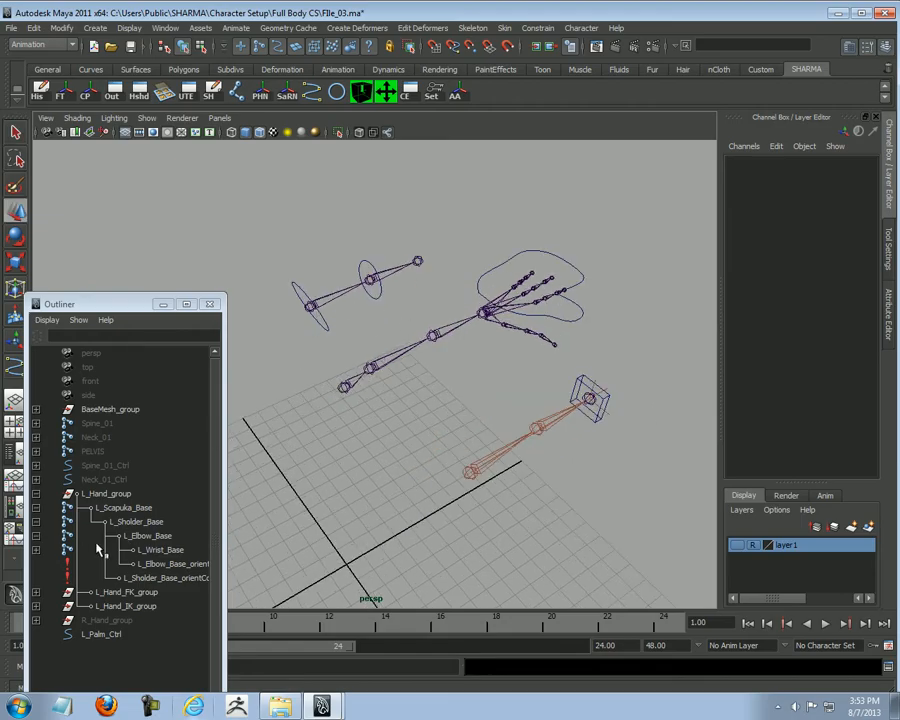
{"action": "left_click", "coordinate": [36, 509]}
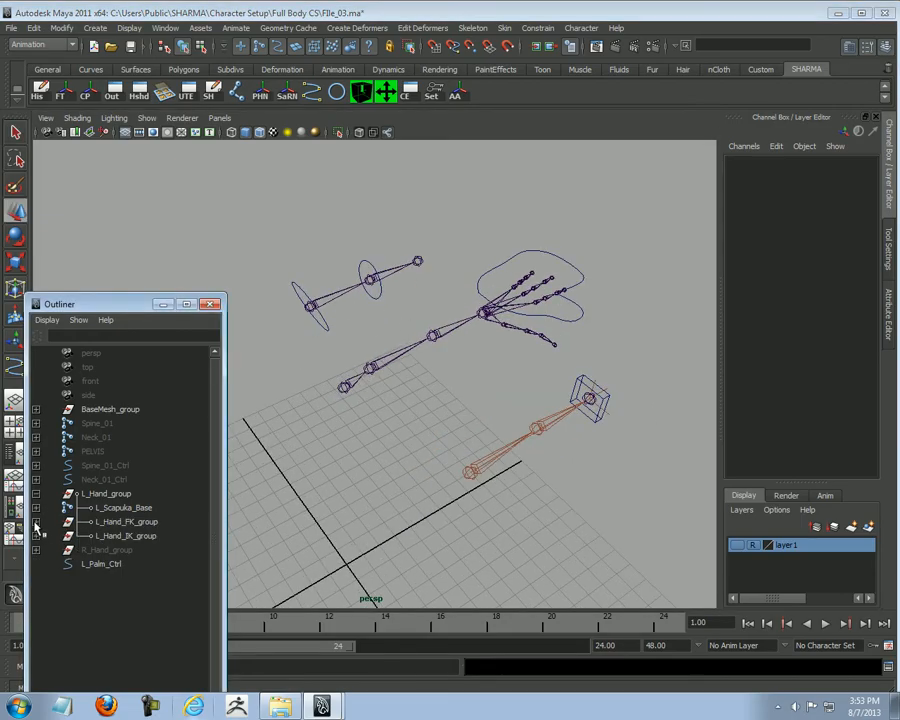
Step: Set Translate Z of L_Hand_IK_group and L_Hand_FK_group to 0 so both chains line up with the base joints
{"action": "left_click", "coordinate": [124, 536]}
{"action": "left_click", "coordinate": [864, 195]}
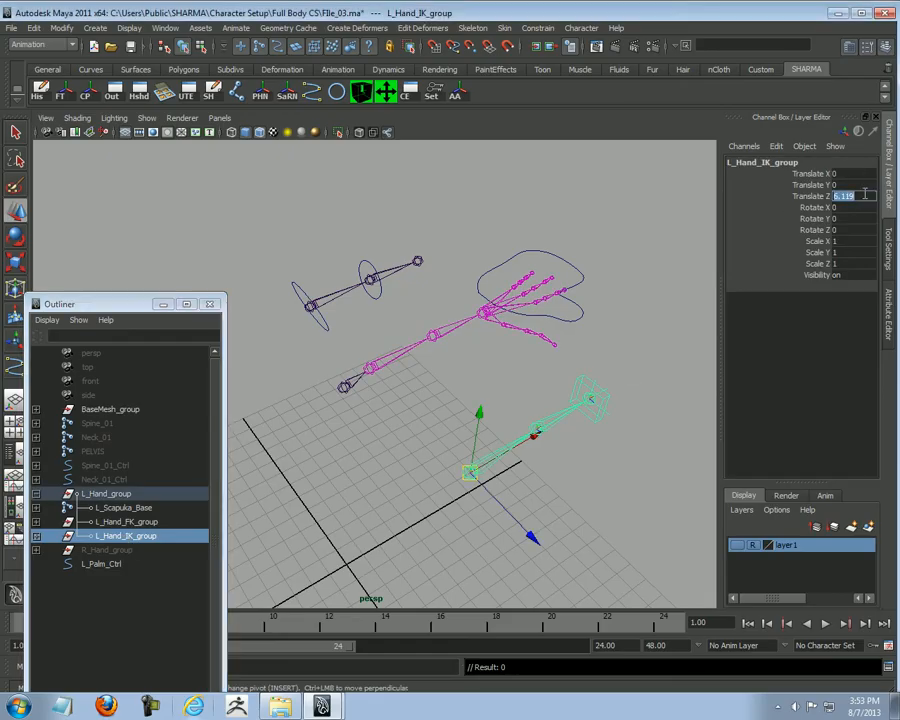
{"action": "key", "text": "Return"}
{"action": "left_click", "coordinate": [114, 523]}
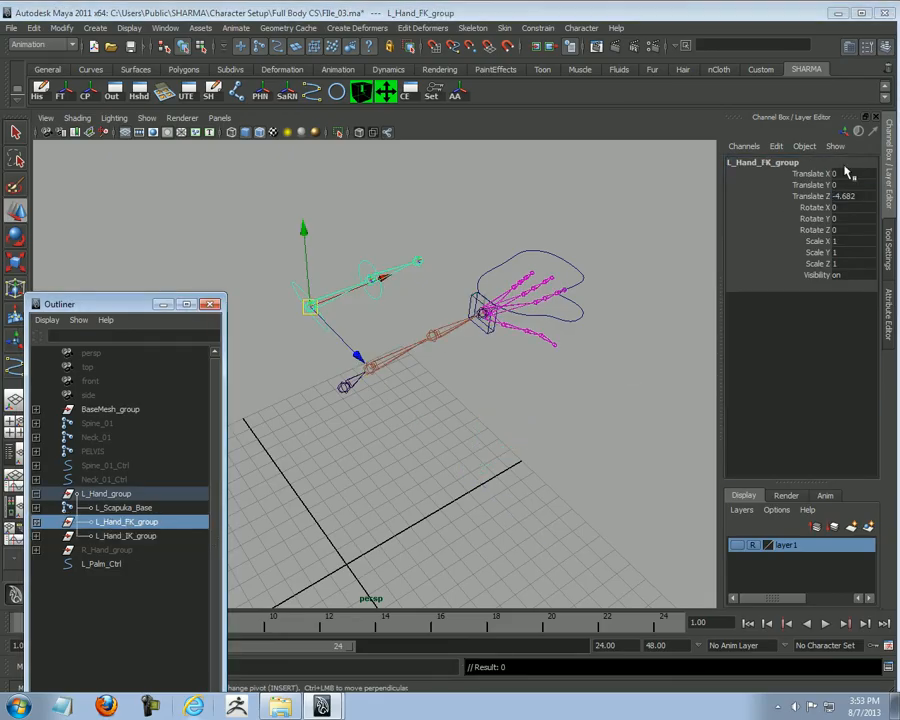
{"action": "left_click", "coordinate": [860, 196]}
{"action": "type", "text": "0"}
{"action": "key", "text": "Return"}
{"action": "left_click", "coordinate": [496, 416]}
{"action": "scroll", "coordinate": [434, 370], "scroll_direction": "up", "scroll_amount": 4}
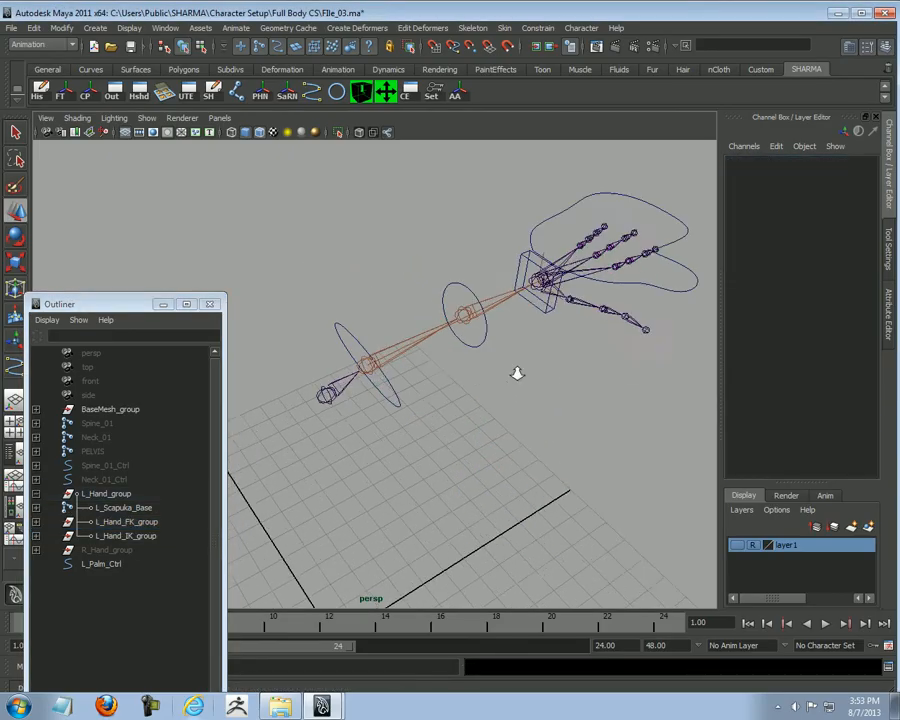
Step: Hide the L_Sholder_FK joint chain inside L_Hand_FK_group by turning its Visibility off
{"action": "left_click", "coordinate": [126, 522]}
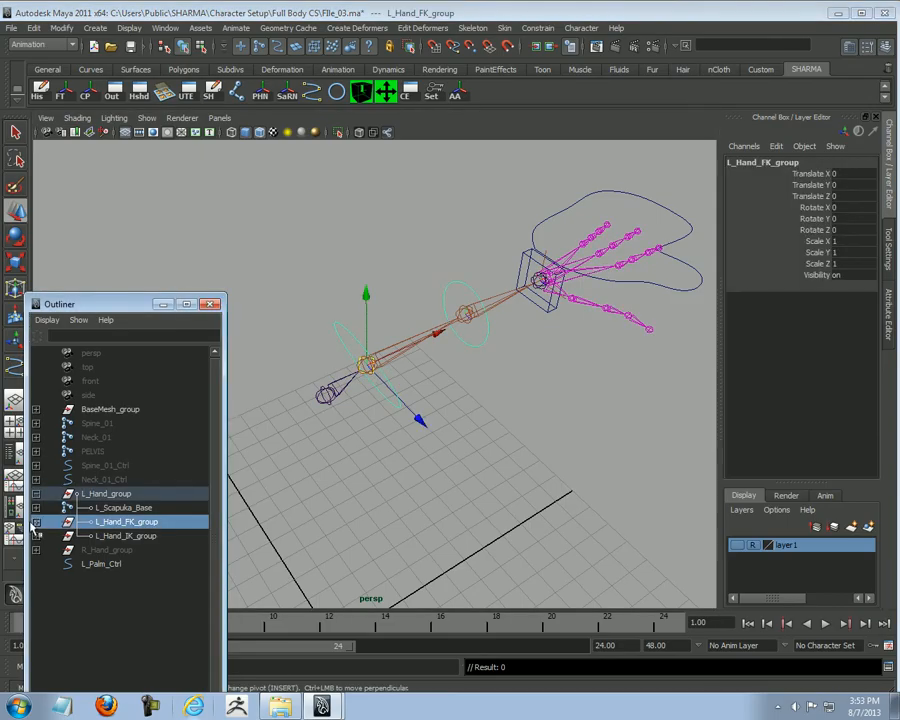
{"action": "left_click", "coordinate": [36, 522]}
{"action": "left_click", "coordinate": [120, 538]}
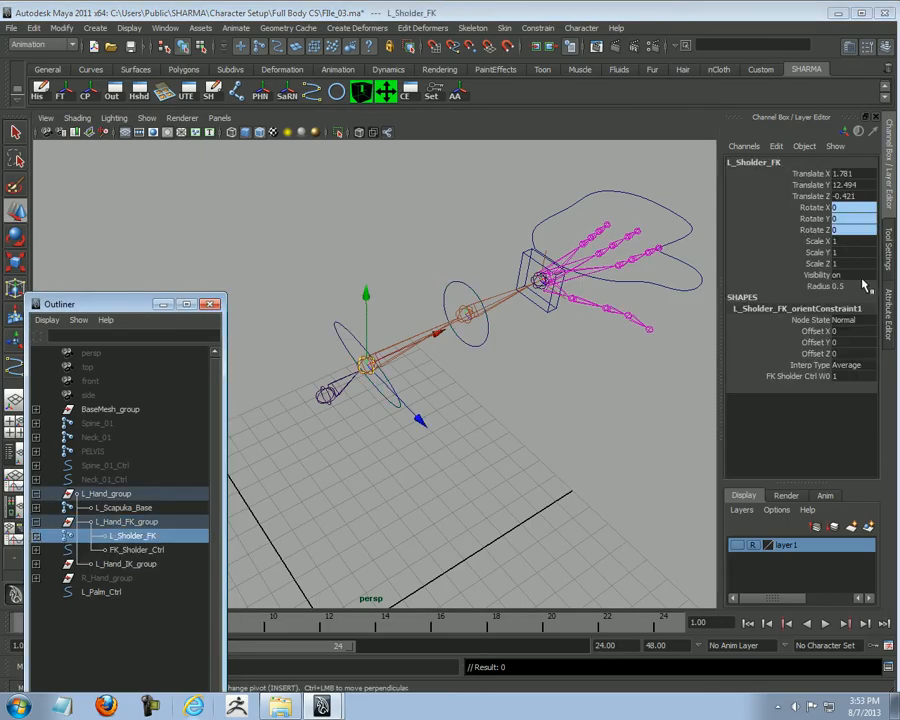
{"action": "left_click", "coordinate": [857, 275]}
{"action": "type", "text": "0"}
{"action": "key", "text": "Return"}
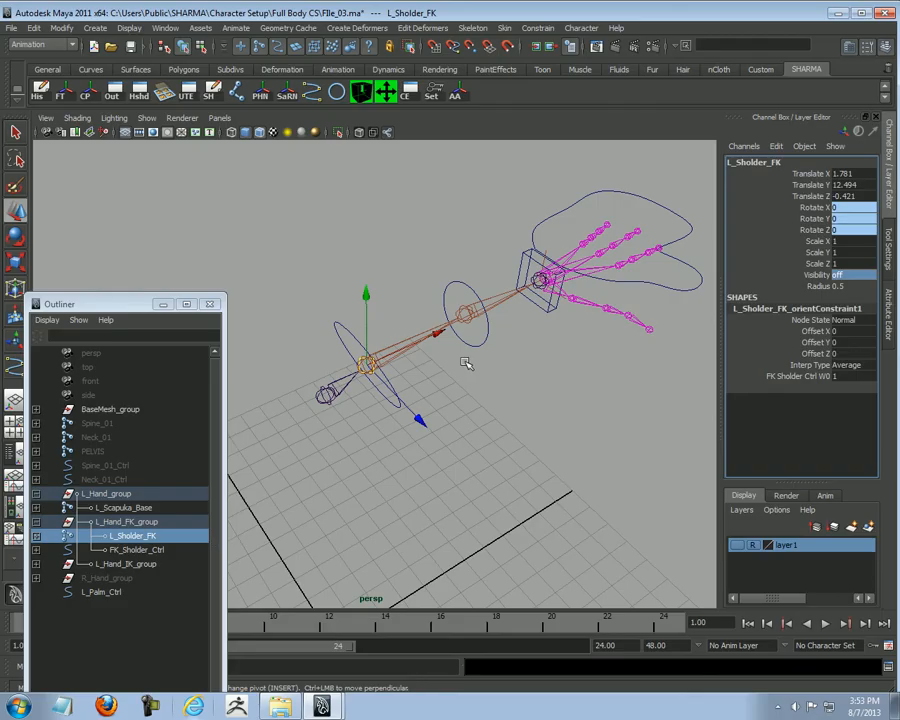
Step: Turn Visibility off for L_Sholder_IK and L_Hand_ikHandle inside L_Hand_IK_group
{"action": "left_click", "coordinate": [118, 566]}
{"action": "left_click", "coordinate": [36, 564]}
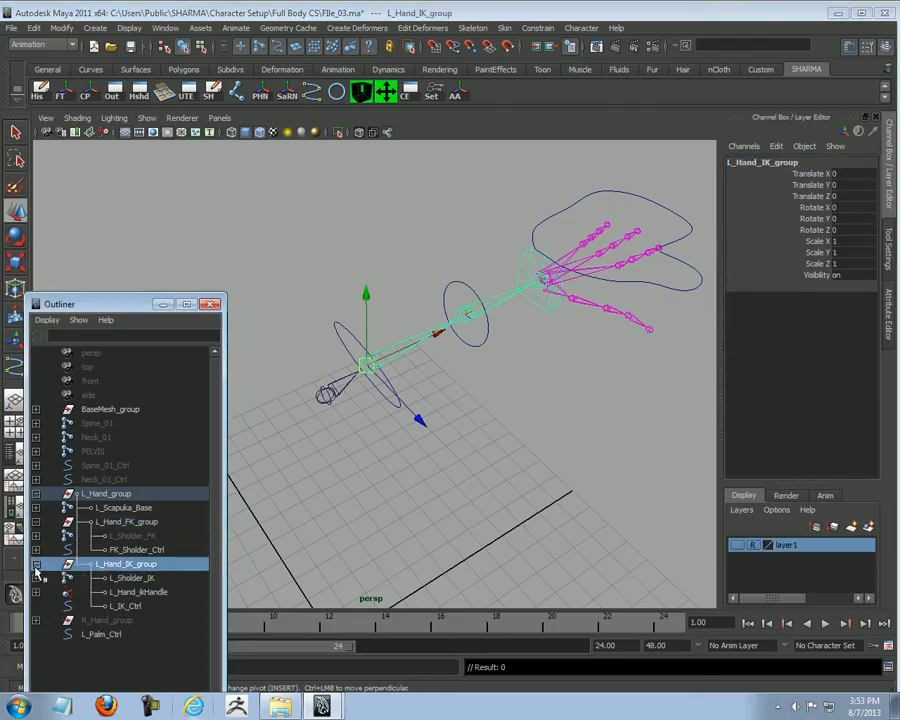
{"action": "left_click", "coordinate": [128, 579]}
{"action": "left_click", "coordinate": [138, 592], "text": "ctrl"}
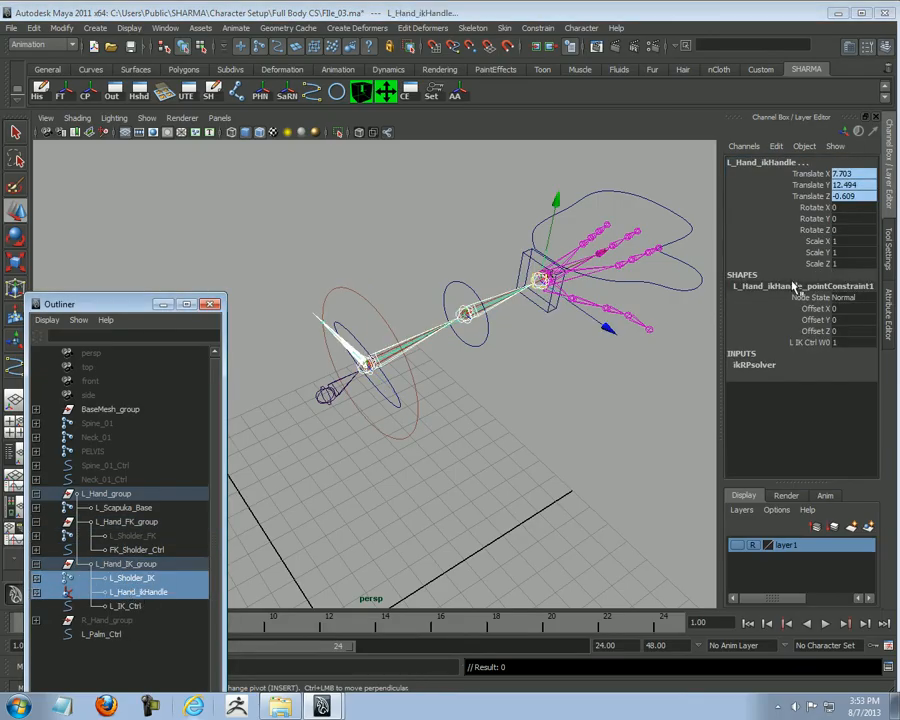
{"action": "left_click", "coordinate": [122, 579]}
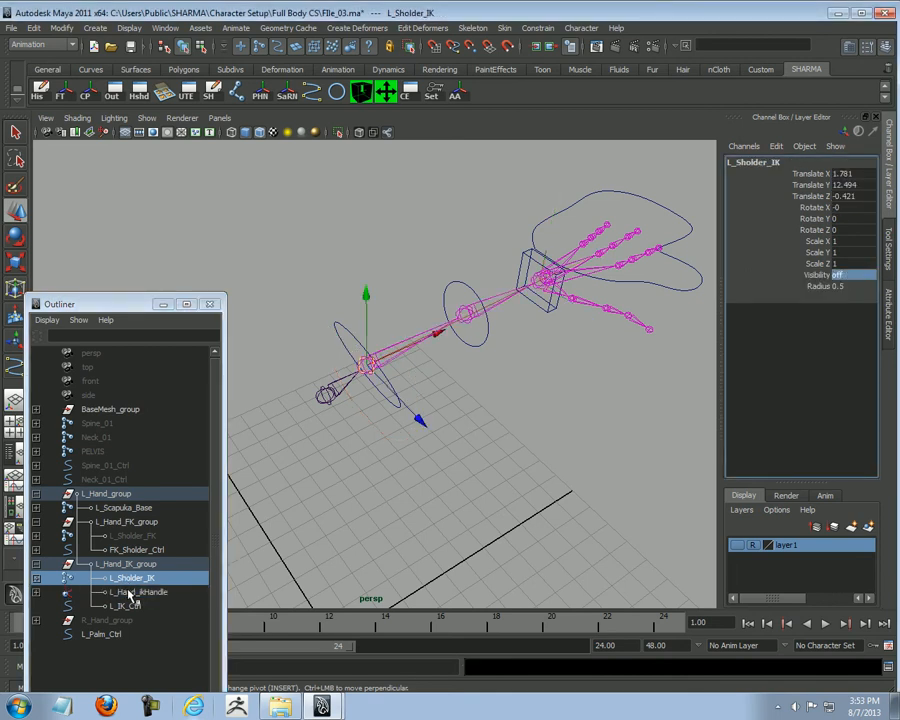
{"action": "left_click", "coordinate": [138, 592]}
{"action": "left_click", "coordinate": [874, 276]}
{"action": "type", "text": "0"}
{"action": "key", "text": "Return"}
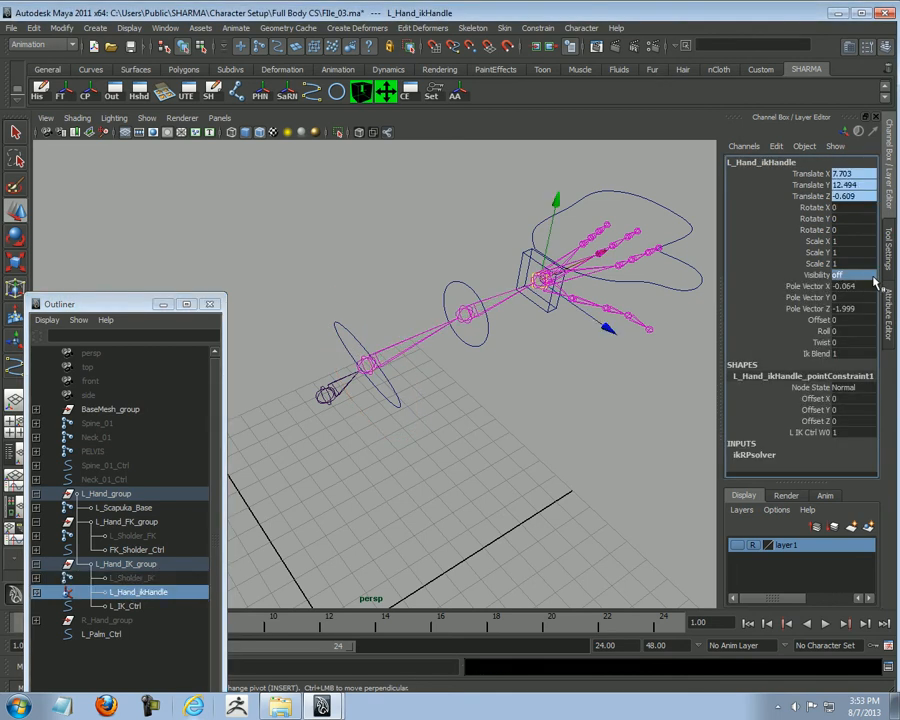
Step: Clear the selection and collapse L_Hand_FK_group and L_Hand_IK_group in the Outliner
{"action": "left_click", "coordinate": [490, 458]}
{"action": "mouse_move", "coordinate": [502, 450]}
{"action": "left_mouse_down", "text": "alt"}
{"action": "mouse_move", "coordinate": [481, 461]}
{"action": "mouse_move", "coordinate": [337, 453]}
{"action": "mouse_move", "coordinate": [508, 441]}
{"action": "left_mouse_up", "text": "alt"}
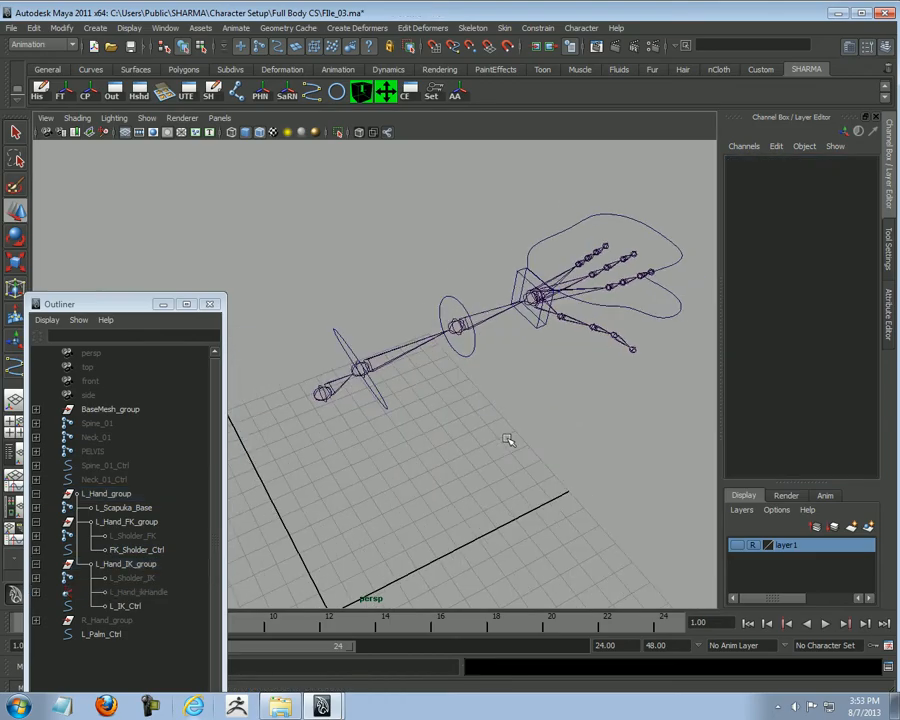
{"action": "left_click", "coordinate": [37, 523]}
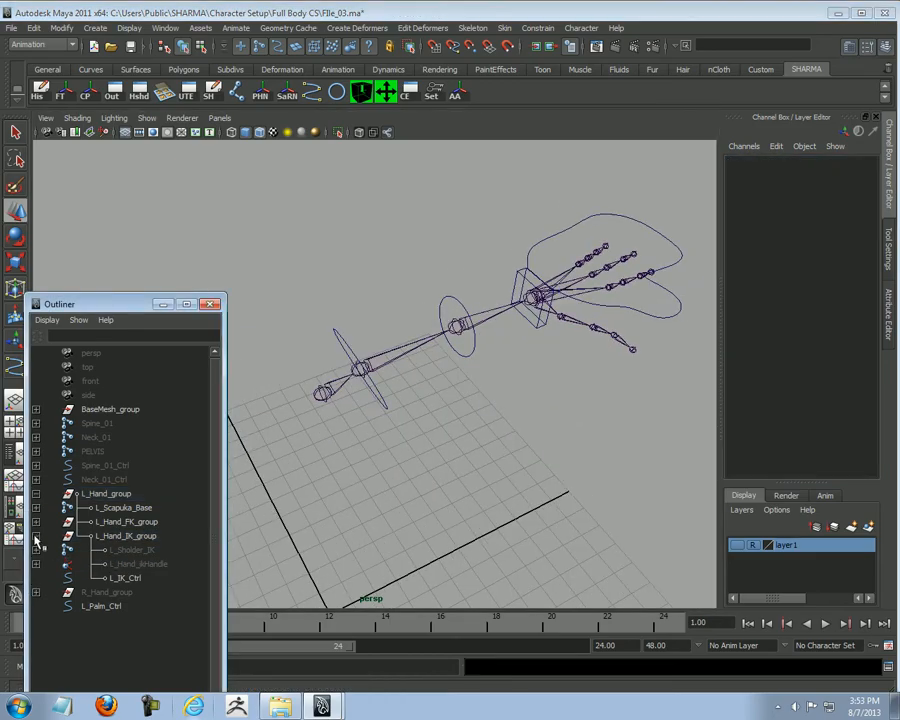
{"action": "left_click", "coordinate": [36, 537]}
Step: Examine the FK elbow, palm and IK controls around the aligned left arm joints
{"action": "left_click_drag", "start_coordinate": [478, 520], "coordinate": [476, 380], "text": "alt"}
{"action": "left_click", "coordinate": [470, 375]}
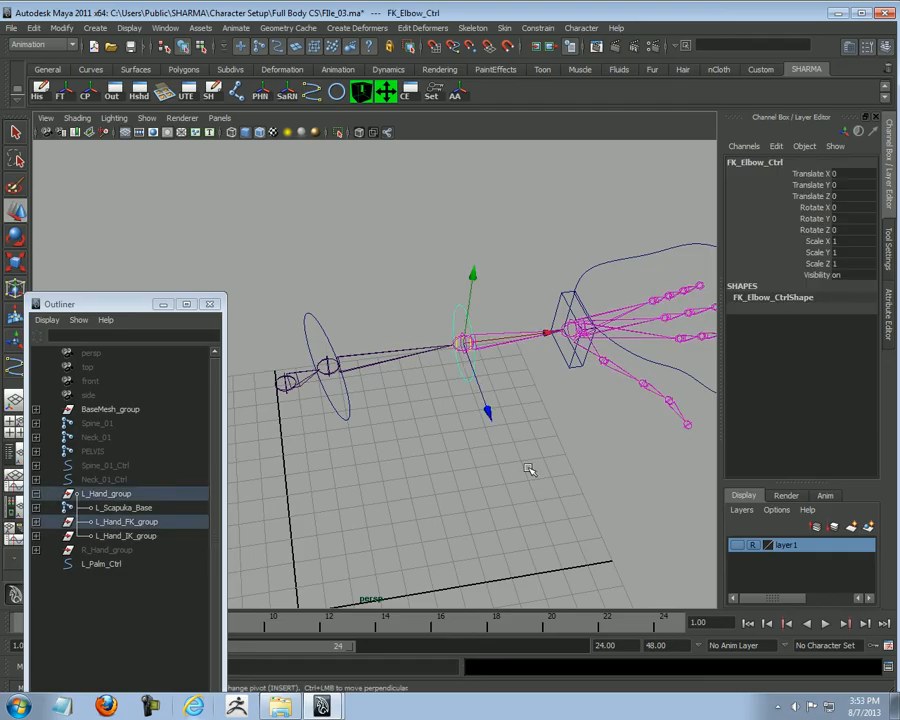
{"action": "left_click_drag", "start_coordinate": [520, 448], "coordinate": [450, 424], "text": "alt"}
{"action": "left_click", "coordinate": [552, 474]}
{"action": "left_click_drag", "start_coordinate": [552, 474], "coordinate": [501, 385], "text": "alt"}
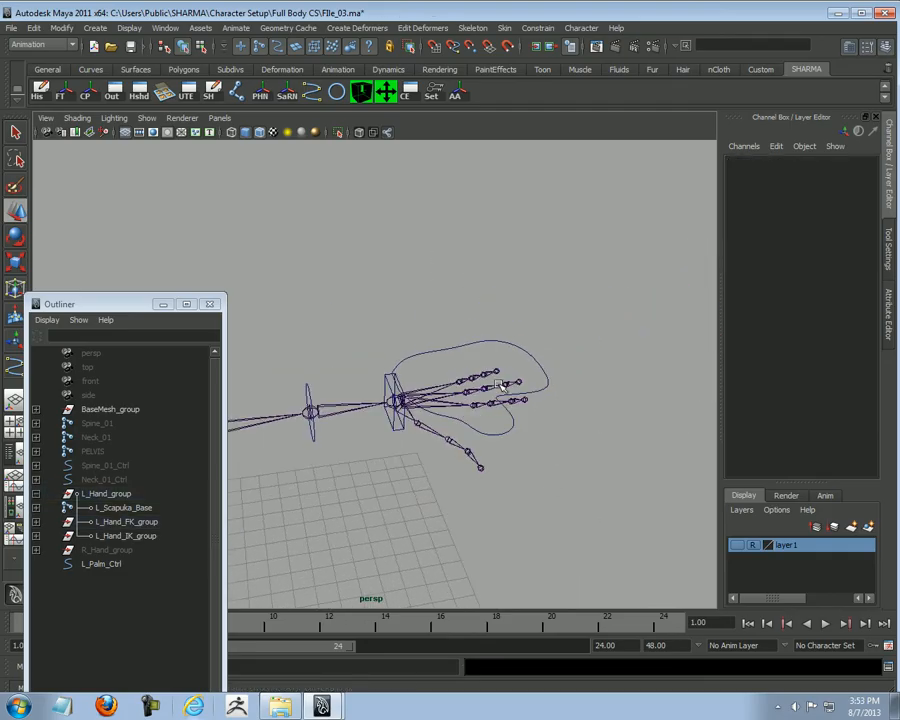
{"action": "left_click", "coordinate": [476, 335]}
{"action": "left_click_drag", "start_coordinate": [476, 335], "coordinate": [516, 404], "text": "alt"}
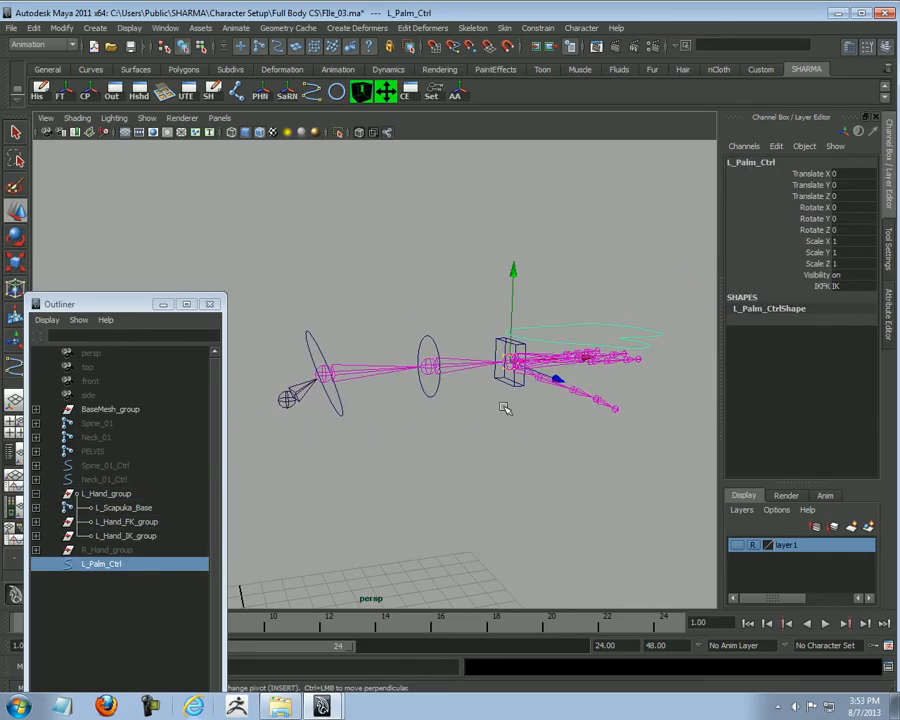
{"action": "left_click", "coordinate": [507, 381]}
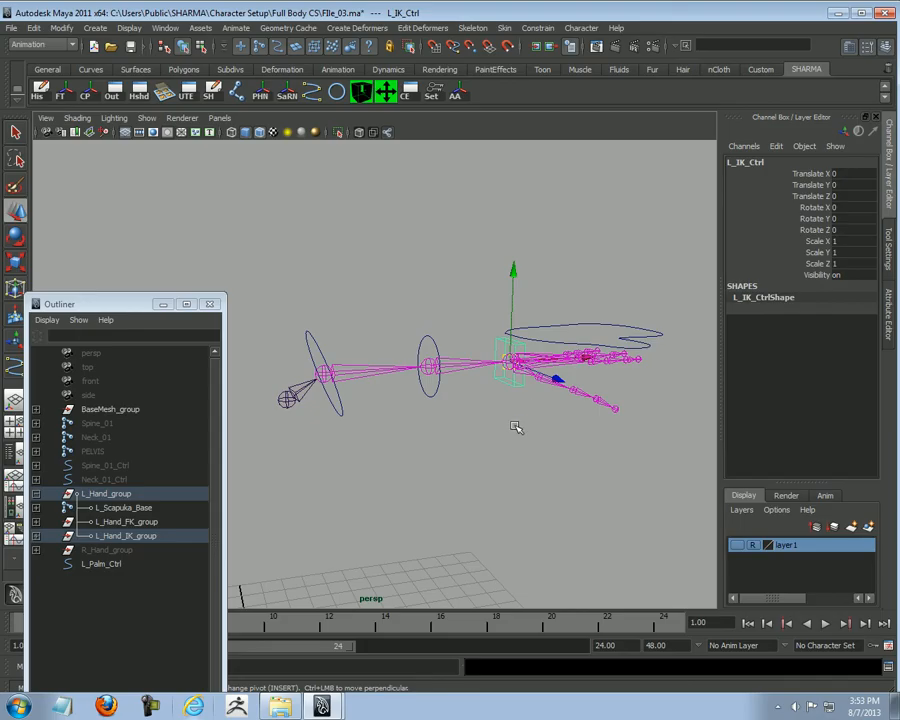
{"action": "left_click_drag", "start_coordinate": [515, 427], "coordinate": [516, 516], "text": "alt"}
{"action": "left_click", "coordinate": [492, 488]}
{"action": "left_click", "coordinate": [579, 330]}
{"action": "left_click", "coordinate": [510, 517]}
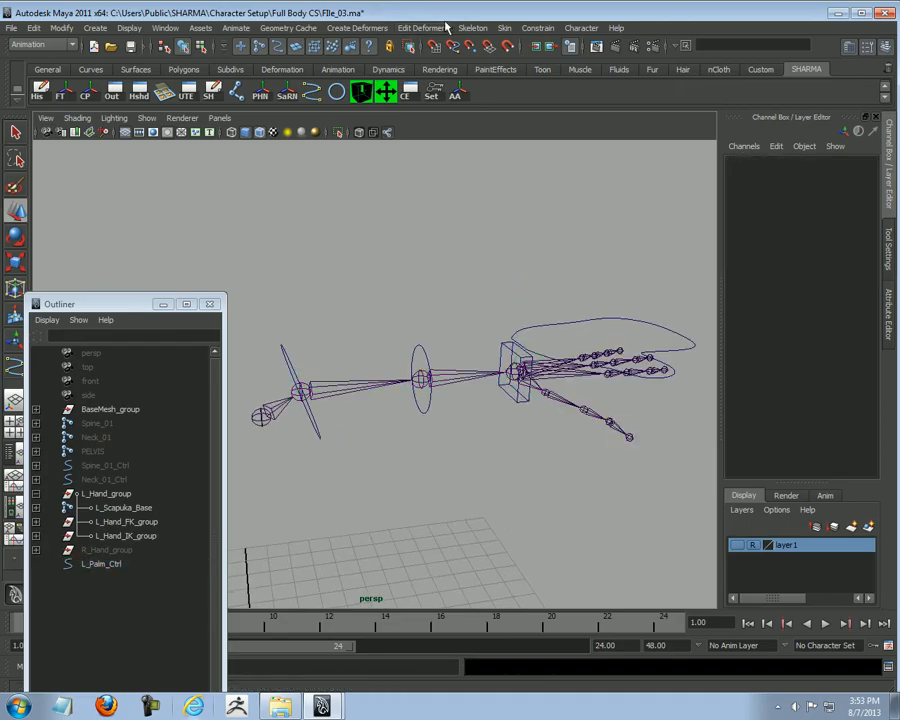
Step: Open Set Driven Key and load L_Palm_Ctrl as the driver with its IKFK attribute
{"action": "left_click", "coordinate": [433, 93]}
{"action": "middle_click_drag", "start_coordinate": [459, 397], "coordinate": [503, 487], "text": "alt"}
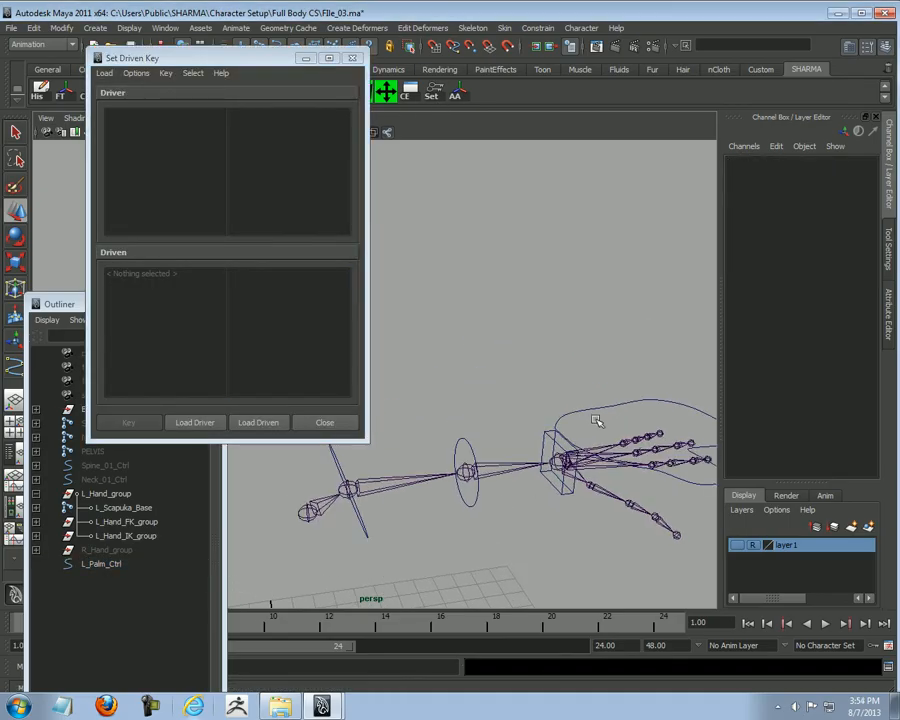
{"action": "left_click", "coordinate": [587, 411]}
{"action": "left_click", "coordinate": [190, 423]}
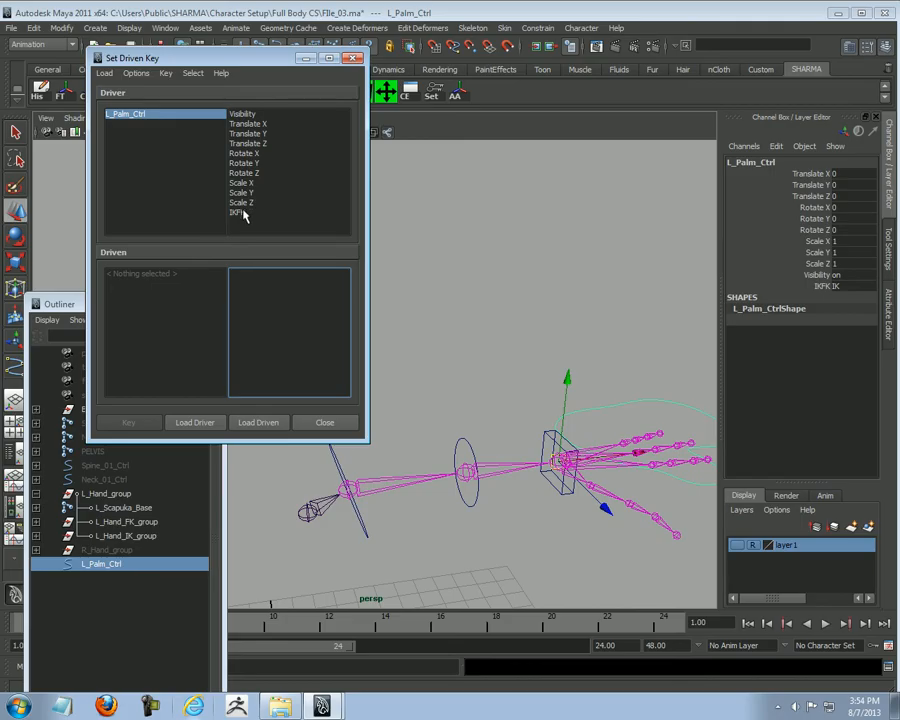
{"action": "left_click", "coordinate": [241, 212]}
{"action": "left_click_drag", "start_coordinate": [534, 313], "coordinate": [470, 392], "text": "alt"}
{"action": "scroll", "coordinate": [469, 392], "scroll_direction": "up", "scroll_amount": 1}
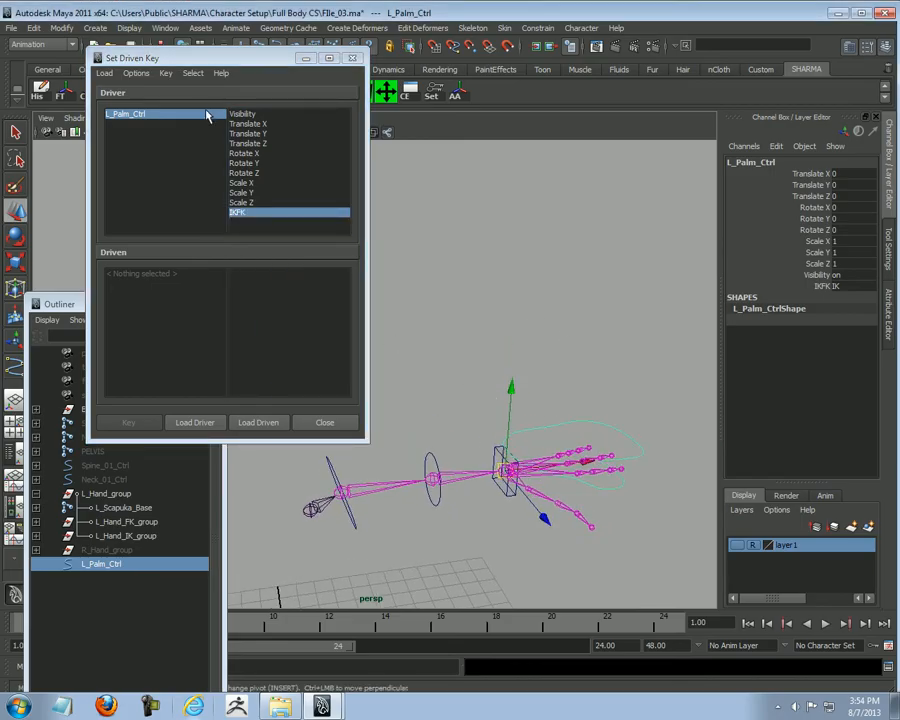
{"action": "left_click", "coordinate": [207, 116]}
{"action": "left_click", "coordinate": [240, 213]}
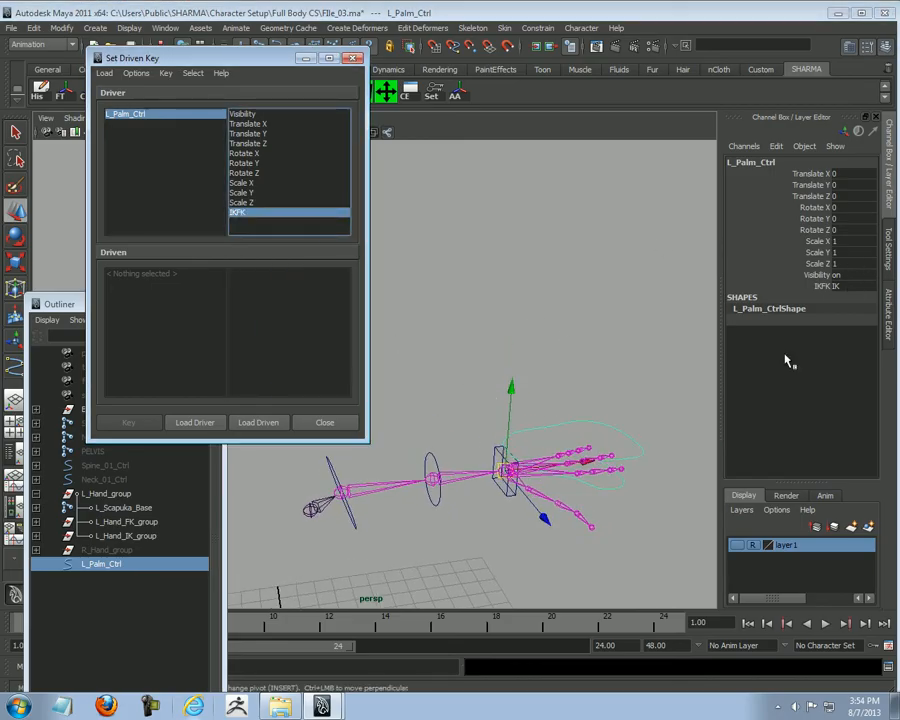
Step: Load FK_Sholder_Ctrl as driven, turn its Visibility off, and key Visibility for the IK state
{"action": "middle_click_drag", "start_coordinate": [463, 520], "coordinate": [464, 474], "text": "alt"}
{"action": "scroll", "coordinate": [464, 474], "scroll_direction": "up", "scroll_amount": 2}
{"action": "left_click_drag", "start_coordinate": [470, 480], "coordinate": [530, 496], "text": "alt"}
{"action": "left_click", "coordinate": [365, 534]}
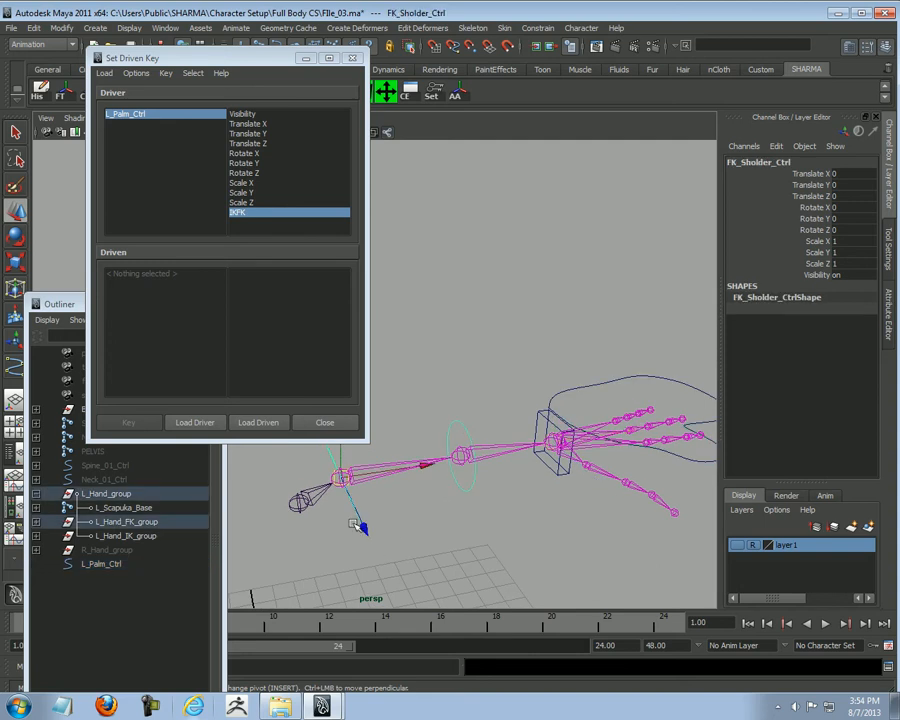
{"action": "left_click", "coordinate": [256, 422]}
{"action": "left_click", "coordinate": [249, 274]}
{"action": "left_click", "coordinate": [840, 276]}
{"action": "type", "text": "0"}
{"action": "key", "text": "Return"}
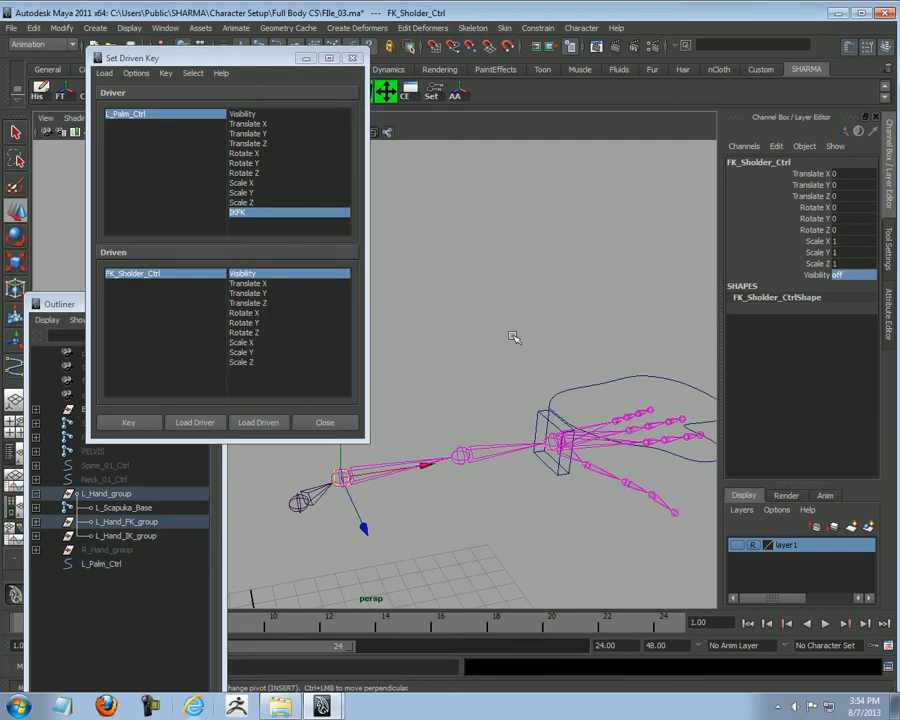
{"action": "left_click", "coordinate": [128, 422]}
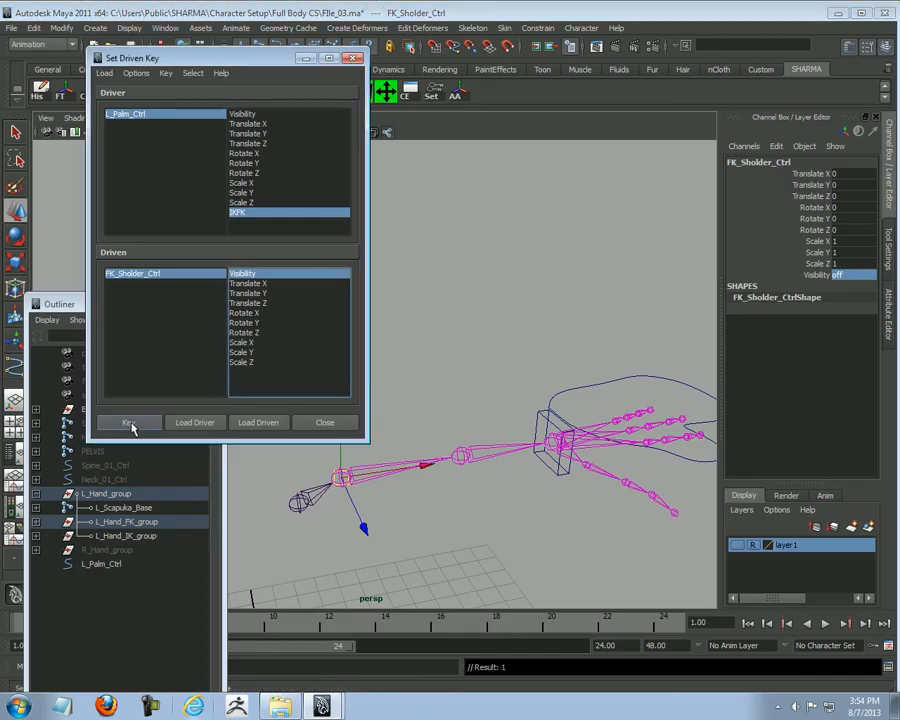
Step: Switch L_Palm_Ctrl's IKFK to FK, turn FK_Sholder_Ctrl's Visibility on, and key it for the FK state
{"action": "left_click", "coordinate": [188, 116]}
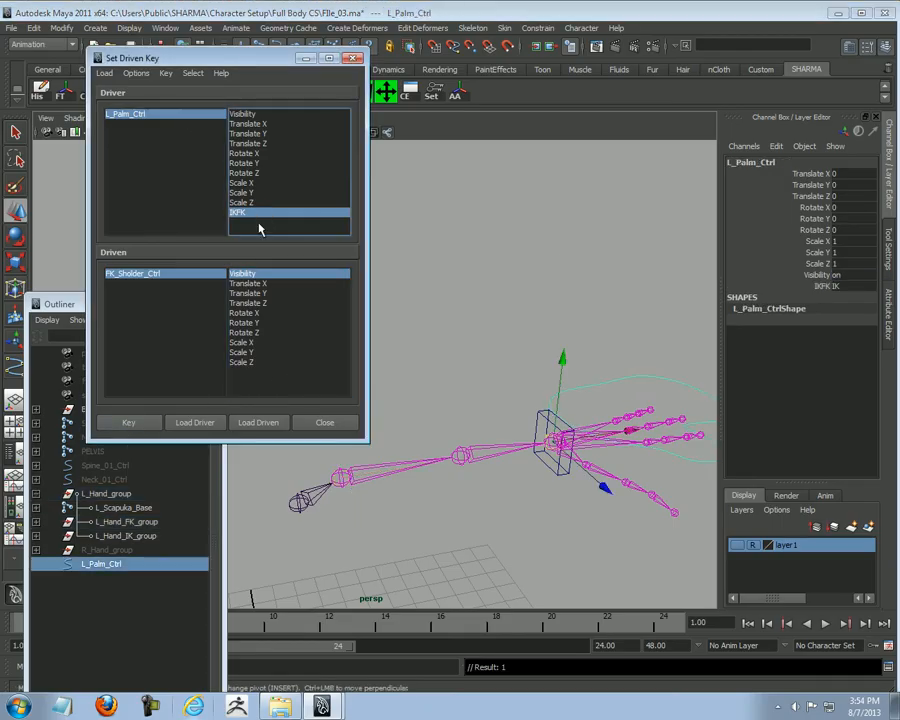
{"action": "left_click", "coordinate": [866, 288]}
{"action": "left_click", "coordinate": [858, 307]}
{"action": "left_click", "coordinate": [165, 274]}
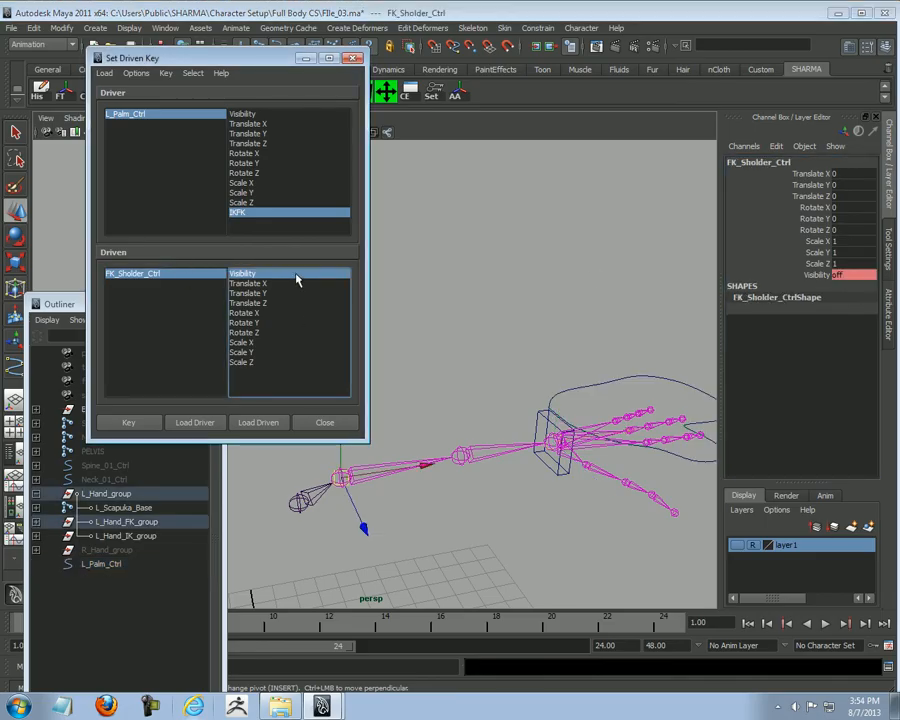
{"action": "left_click", "coordinate": [805, 276]}
{"action": "left_click", "coordinate": [129, 422]}
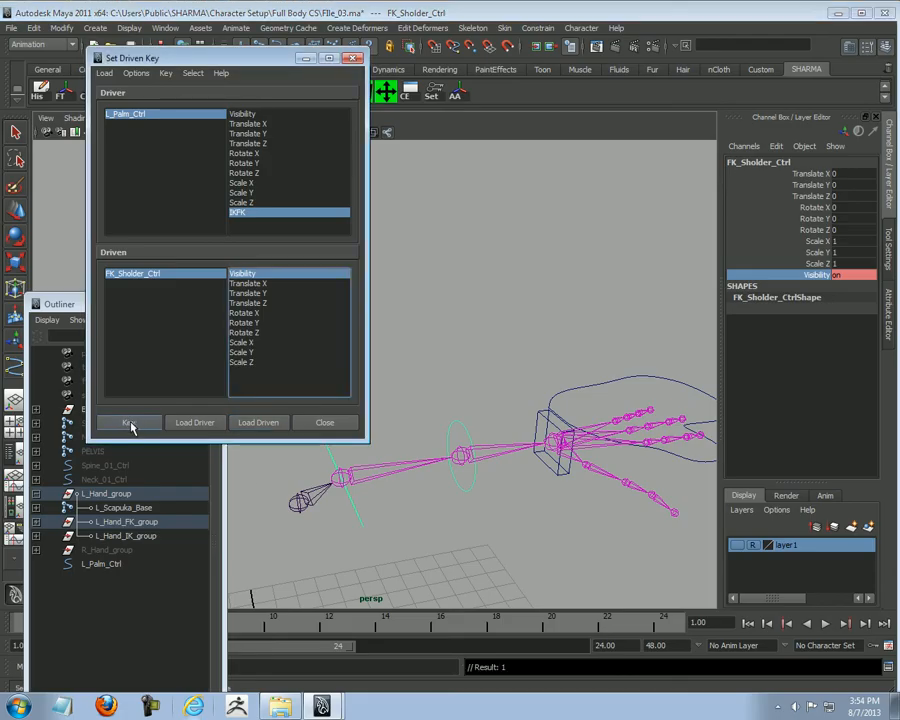
Step: Keep L_Palm_Ctrl's IKFK at FK and load L_IK_Ctrl as driven with its Visibility attribute
{"action": "left_click", "coordinate": [181, 116]}
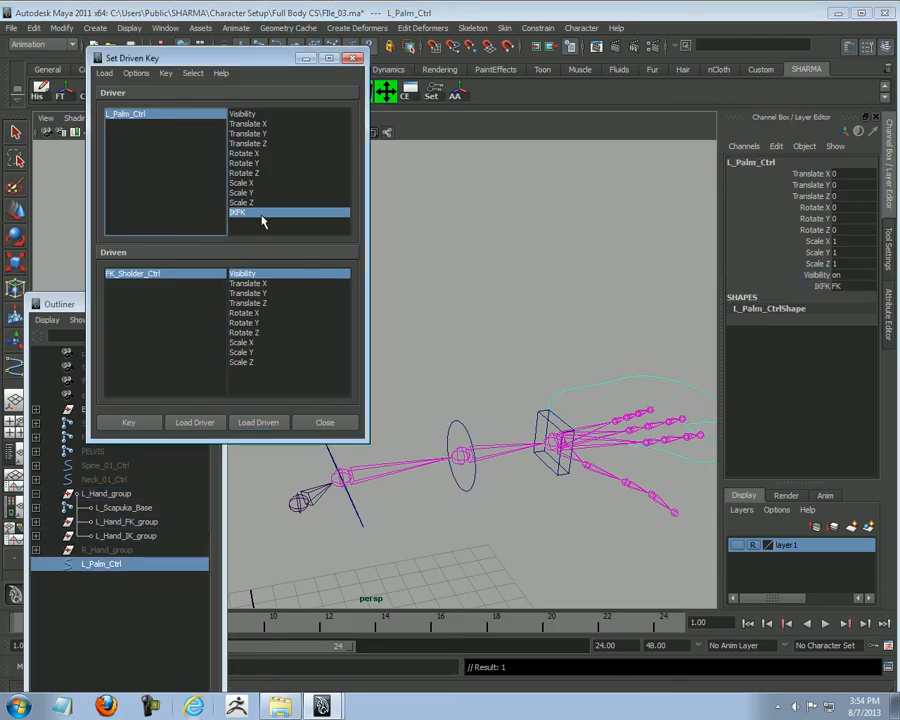
{"action": "left_click", "coordinate": [845, 286]}
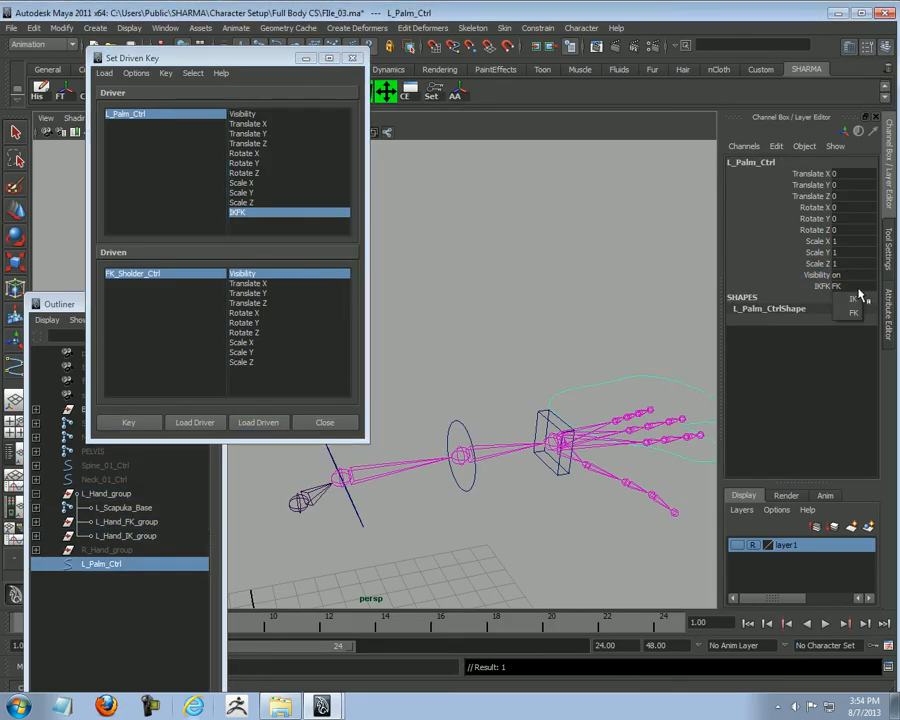
{"action": "left_click", "coordinate": [857, 308]}
{"action": "left_click", "coordinate": [845, 286]}
{"action": "left_click", "coordinate": [845, 308]}
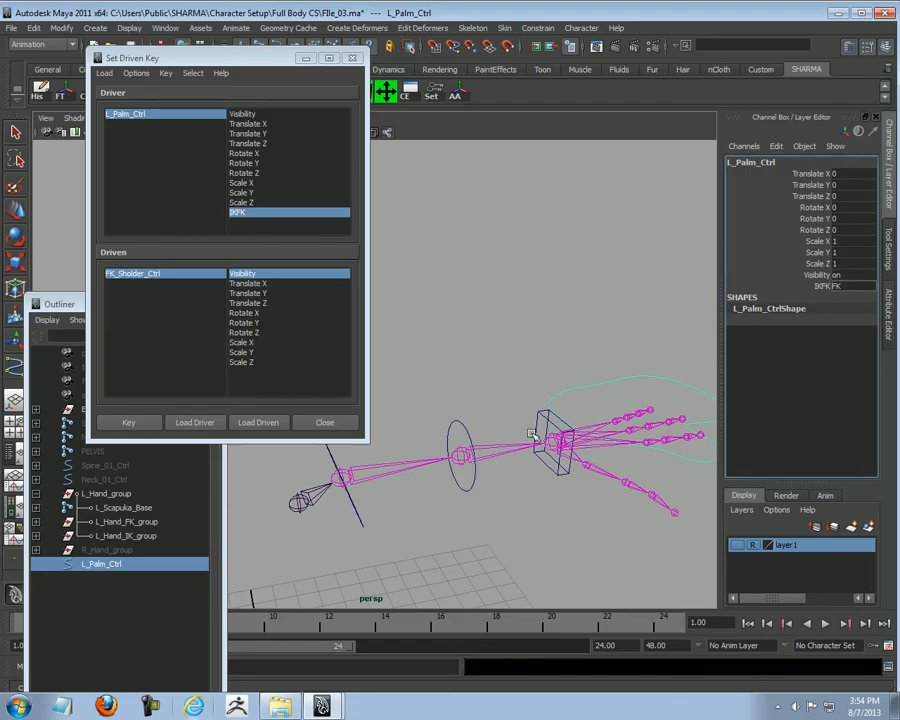
{"action": "left_click", "coordinate": [549, 398]}
{"action": "left_click", "coordinate": [258, 422]}
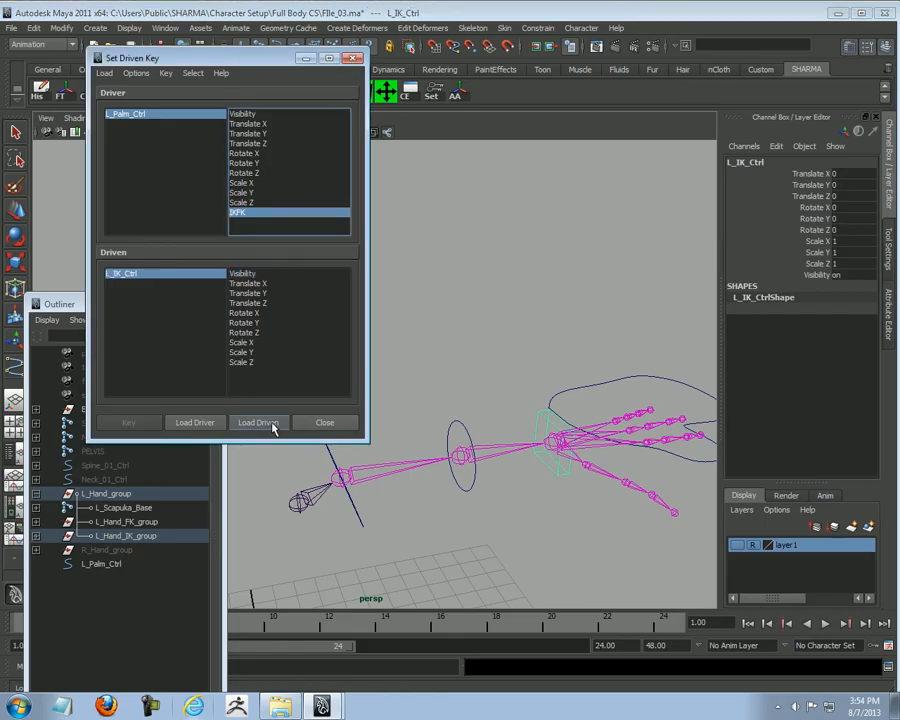
{"action": "left_click", "coordinate": [243, 273]}
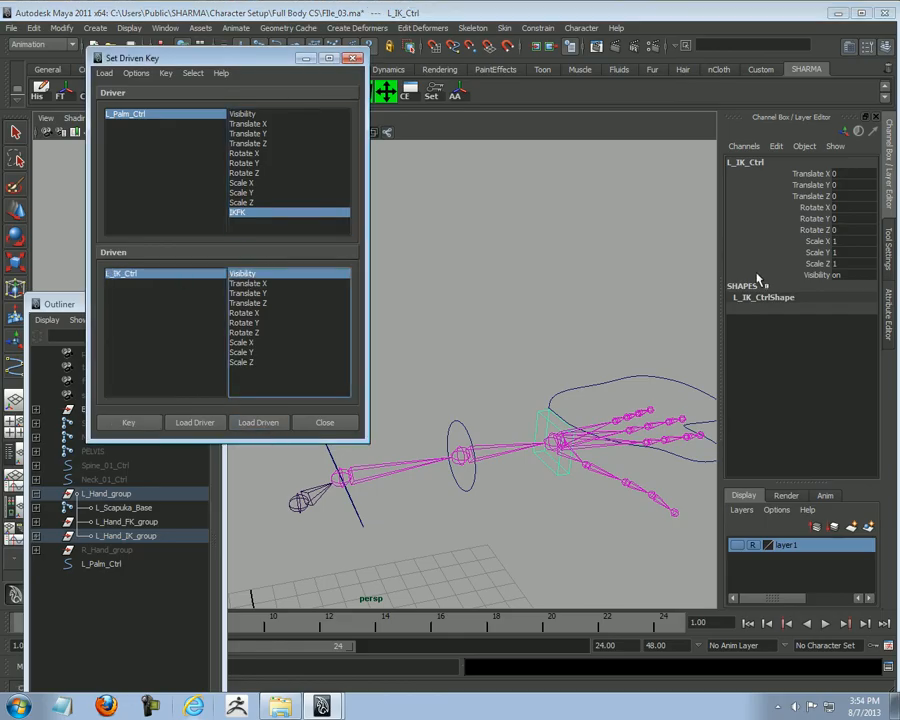
Step: Turn L_IK_Ctrl's Visibility off and key it for the FK state
{"action": "left_click", "coordinate": [860, 275]}
{"action": "type", "text": "0"}
{"action": "key", "text": "Return"}
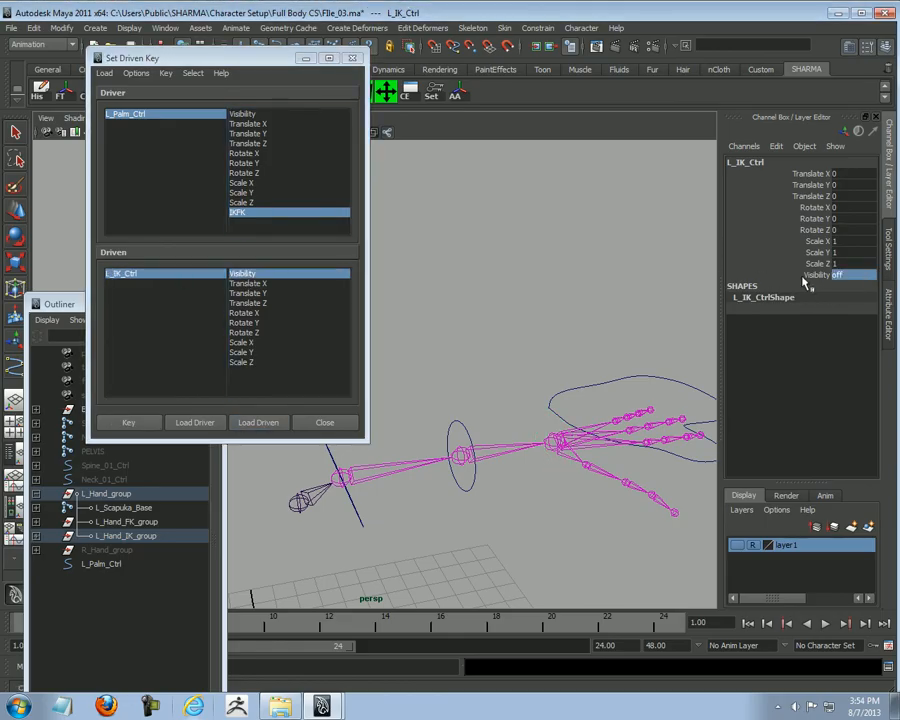
{"action": "left_click", "coordinate": [809, 279]}
{"action": "left_click", "coordinate": [130, 422]}
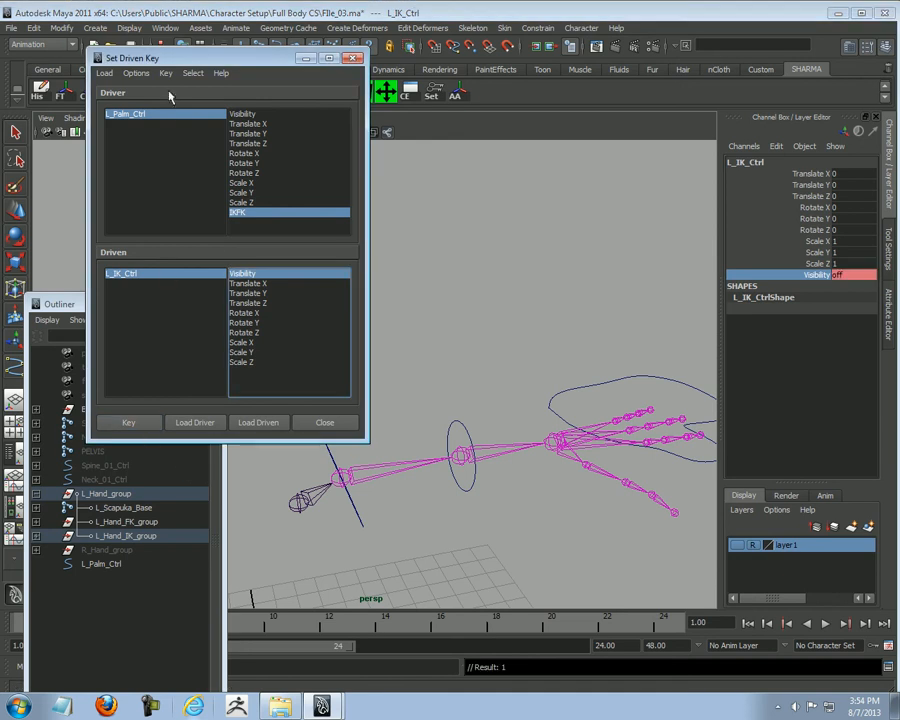
Step: Switch L_Palm_Ctrl's IKFK to IK, turn L_IK_Ctrl's Visibility on, key it, and close Set Driven Key
{"action": "left_click", "coordinate": [181, 119]}
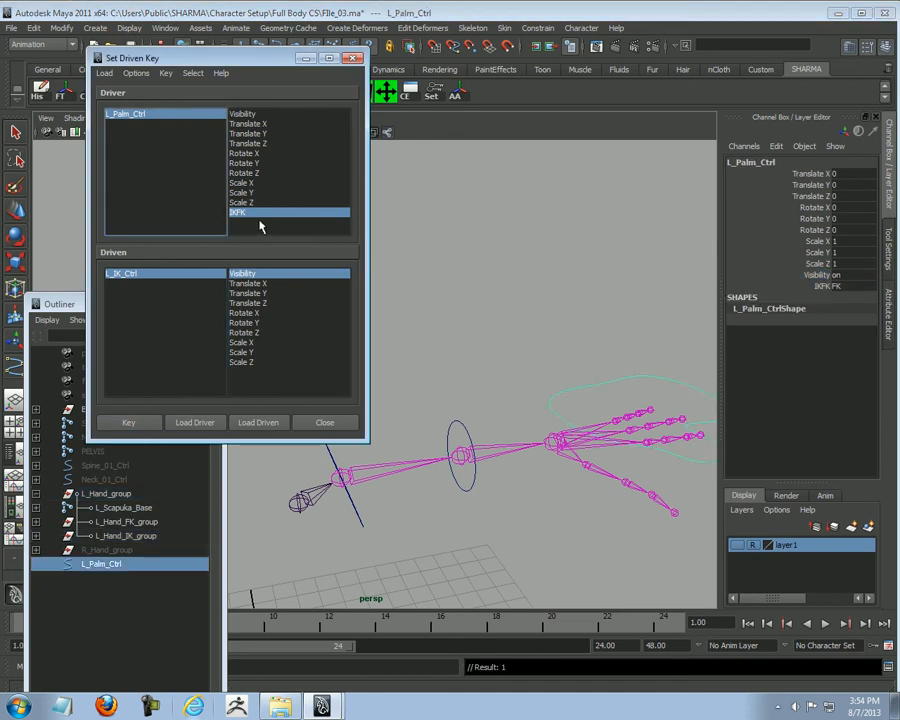
{"action": "left_click", "coordinate": [828, 286]}
{"action": "left_click", "coordinate": [845, 303]}
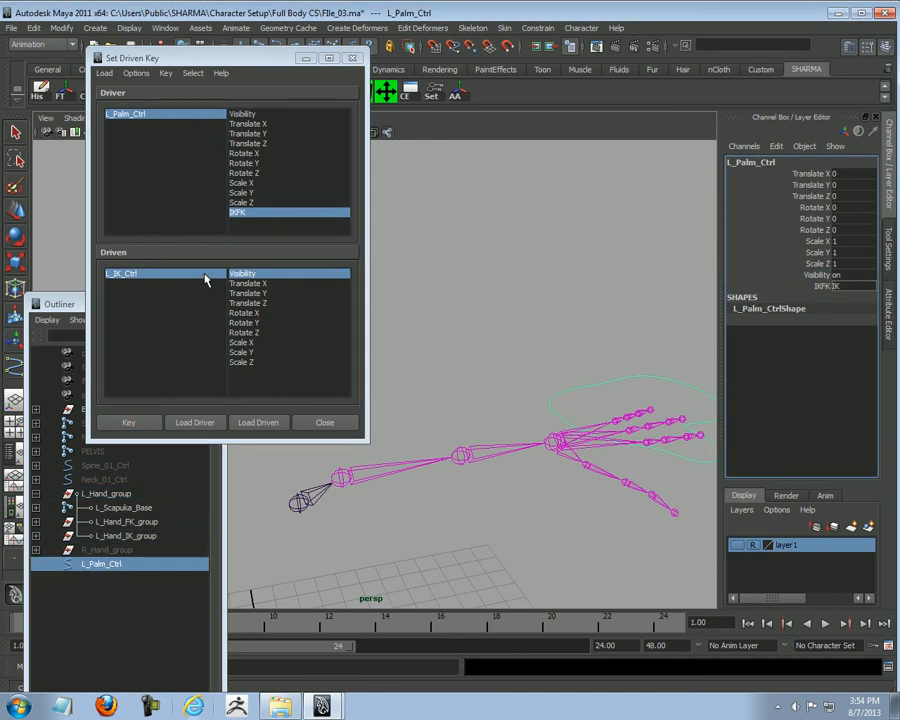
{"action": "left_click", "coordinate": [205, 279]}
{"action": "left_click", "coordinate": [850, 275]}
{"action": "type", "text": "1"}
{"action": "key", "text": "Return"}
{"action": "left_click", "coordinate": [128, 422]}
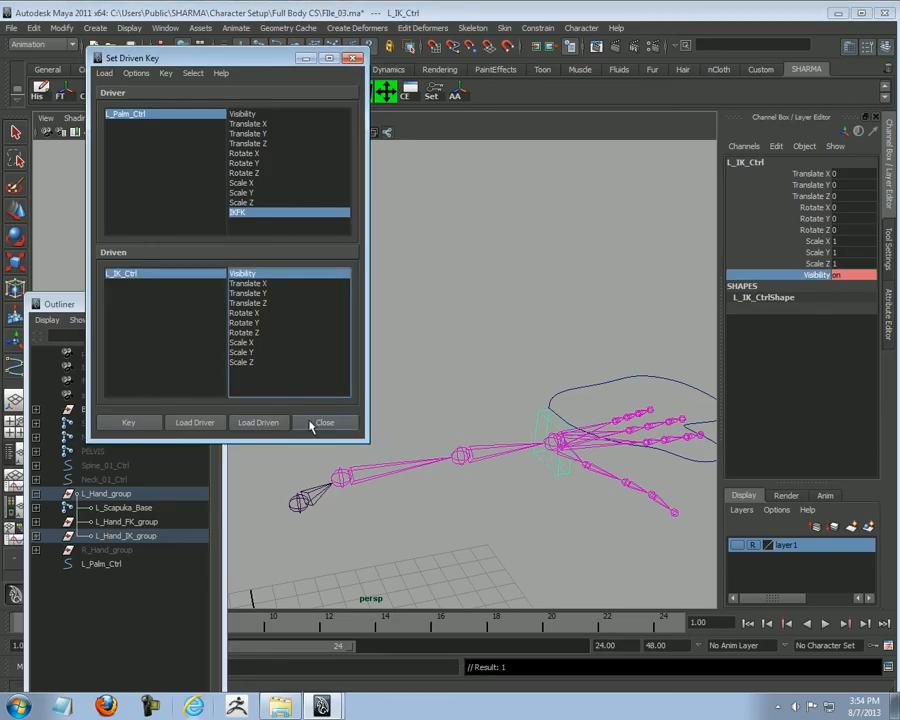
{"action": "left_click", "coordinate": [311, 426]}
Step: Move L_IK_Ctrl to test that the arm bends in IK mode, and undo the move
{"action": "left_click", "coordinate": [480, 364]}
{"action": "left_click_drag", "start_coordinate": [480, 364], "coordinate": [518, 422], "text": "alt"}
{"action": "key", "text": "w"}
{"action": "left_click", "coordinate": [512, 404]}
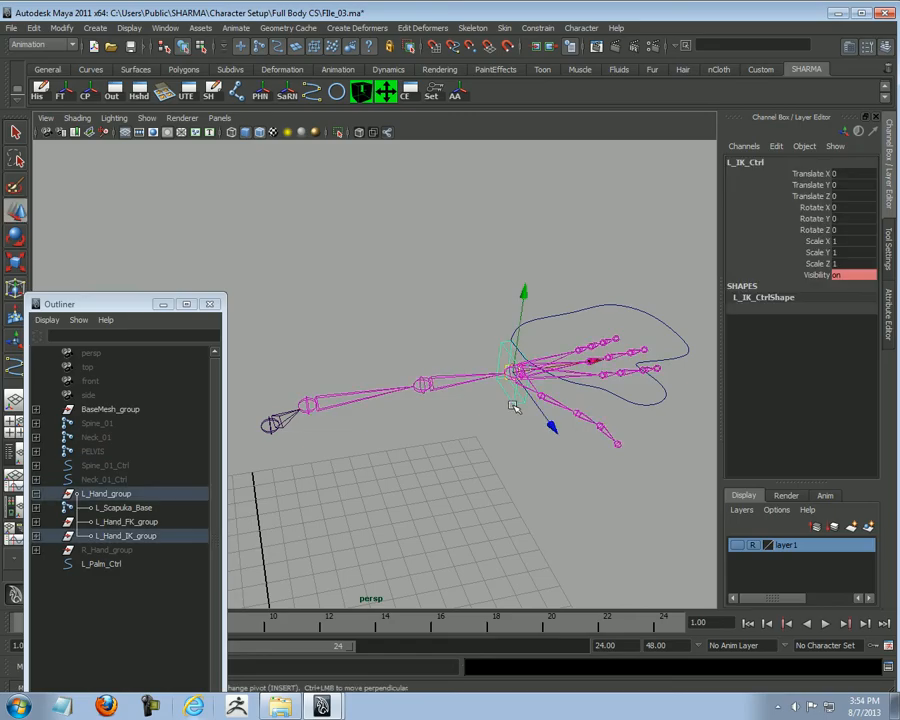
{"action": "left_click_drag", "start_coordinate": [544, 370], "coordinate": [525, 328]}
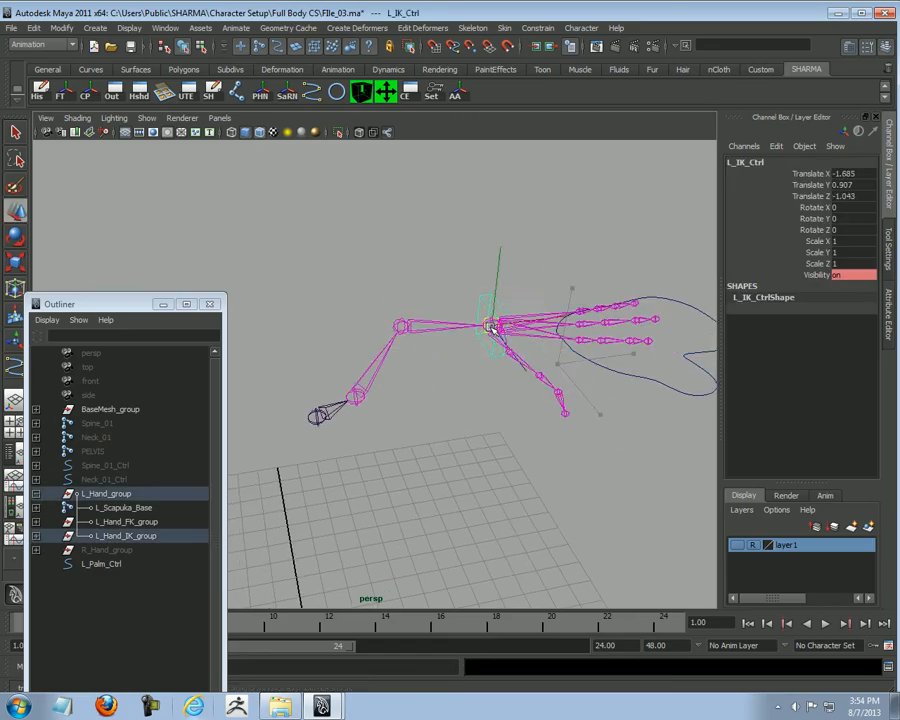
{"action": "key", "text": "ctrl+z"}
Step: Switch L_Palm_Ctrl's IKFK to FK, rotate FK_Elbow_Ctrl about Y to test the forearm, and undo the rotation
{"action": "left_click", "coordinate": [690, 374]}
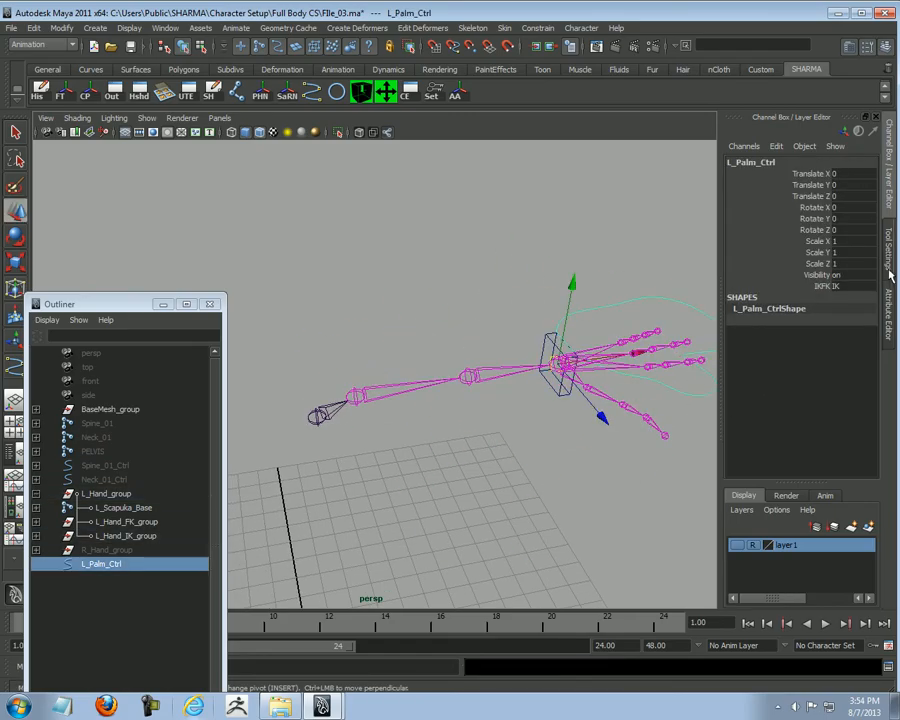
{"action": "left_click", "coordinate": [437, 392]}
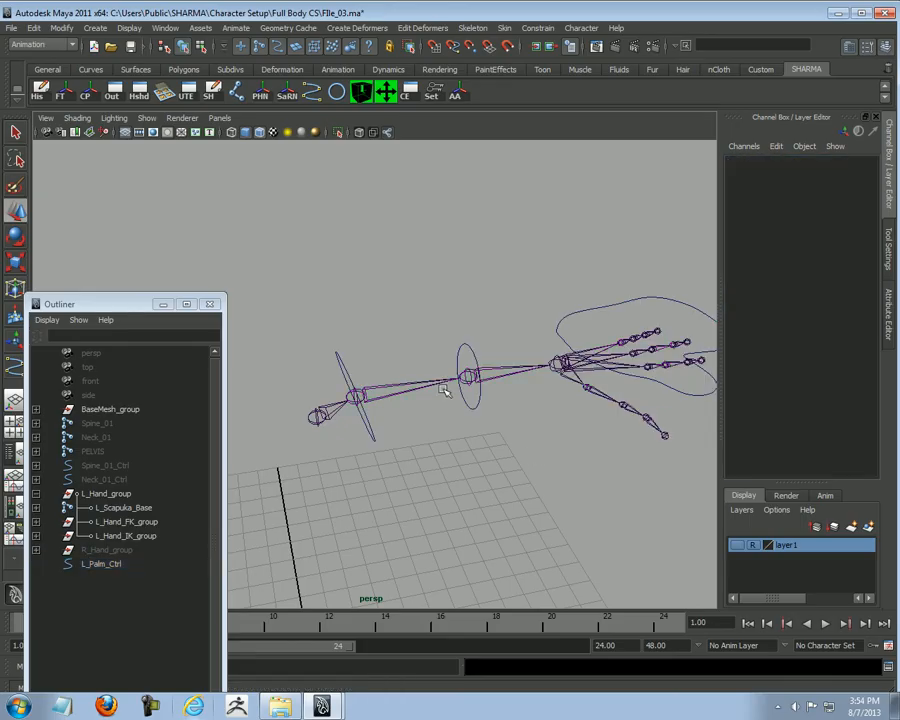
{"action": "left_click", "coordinate": [460, 392]}
{"action": "right_click_drag", "start_coordinate": [577, 467], "coordinate": [512, 459], "text": "alt"}
{"action": "key", "text": "e"}
{"action": "left_click_drag", "start_coordinate": [535, 448], "coordinate": [403, 499]}
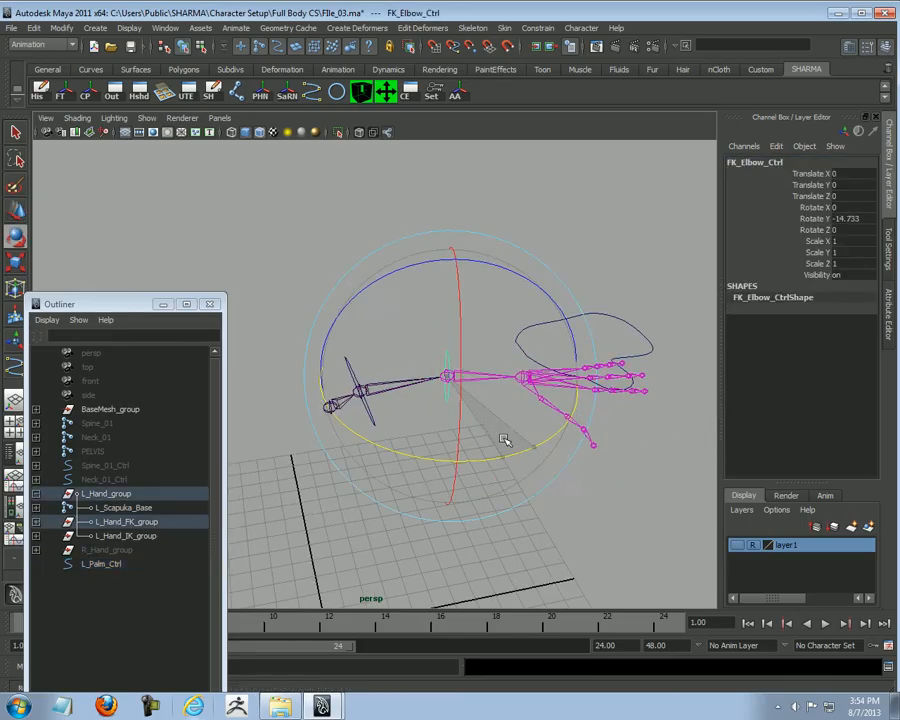
{"action": "key", "text": "ctrl+z"}
Step: Deselect everything and save the scene under its current name
{"action": "left_click", "coordinate": [567, 510]}
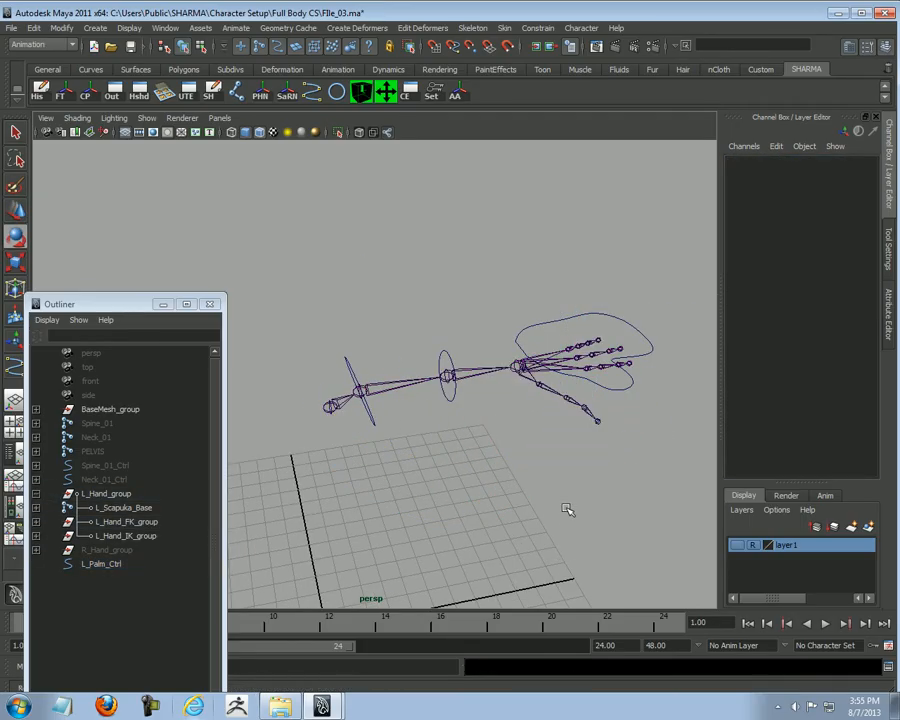
{"action": "key", "text": "ctrl+s"}
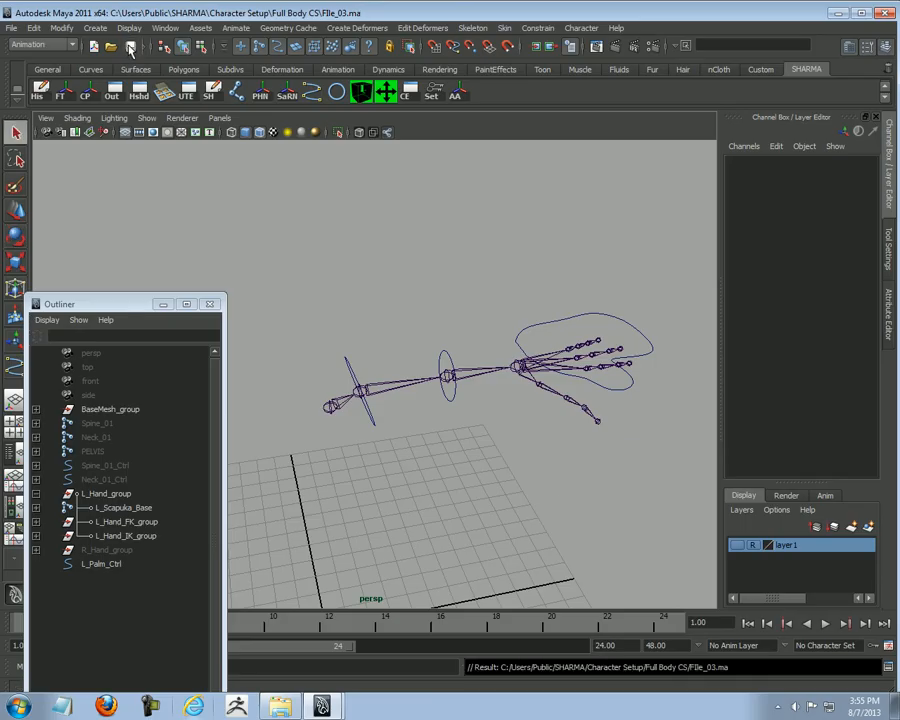
{"action": "left_click_drag", "start_coordinate": [358, 243], "coordinate": [413, 463], "text": "alt"}
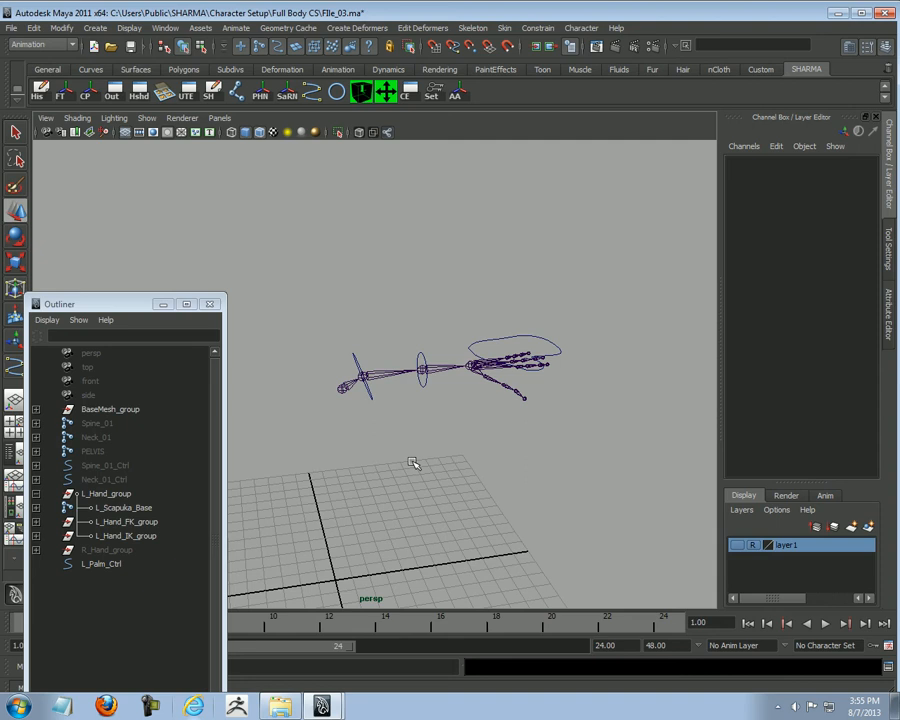
Step: Retest the FK arm by rotating FK_Elbow_Ctrl to about -48 degrees in Y, and undo the rotation
{"action": "left_click_drag", "start_coordinate": [509, 307], "coordinate": [588, 325], "text": "alt"}
{"action": "left_click", "coordinate": [590, 324]}
{"action": "left_click_drag", "start_coordinate": [598, 267], "coordinate": [488, 508], "text": "alt"}
{"action": "key", "text": "e"}
{"action": "key", "text": "ctrl+z"}
{"action": "left_click_drag", "start_coordinate": [418, 538], "coordinate": [464, 552], "text": "alt"}
{"action": "key", "text": "w"}
{"action": "left_click", "coordinate": [422, 446]}
{"action": "left_click_drag", "start_coordinate": [409, 395], "coordinate": [438, 414]}
{"action": "key", "text": "e"}
{"action": "left_click_drag", "start_coordinate": [508, 440], "coordinate": [521, 309]}
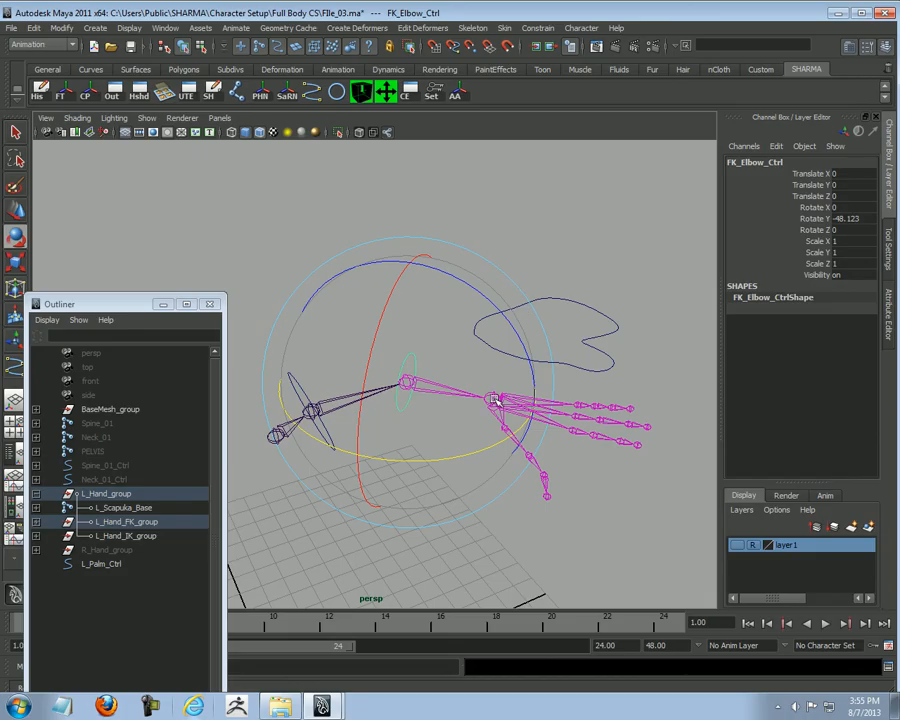
{"action": "key", "text": "ctrl+z"}
{"action": "key", "text": "w"}
Step: Set L_Palm_Ctrl's IKFK to IK, test the arm by moving L_IK_Ctrl, and undo the move
{"action": "left_click", "coordinate": [530, 320]}
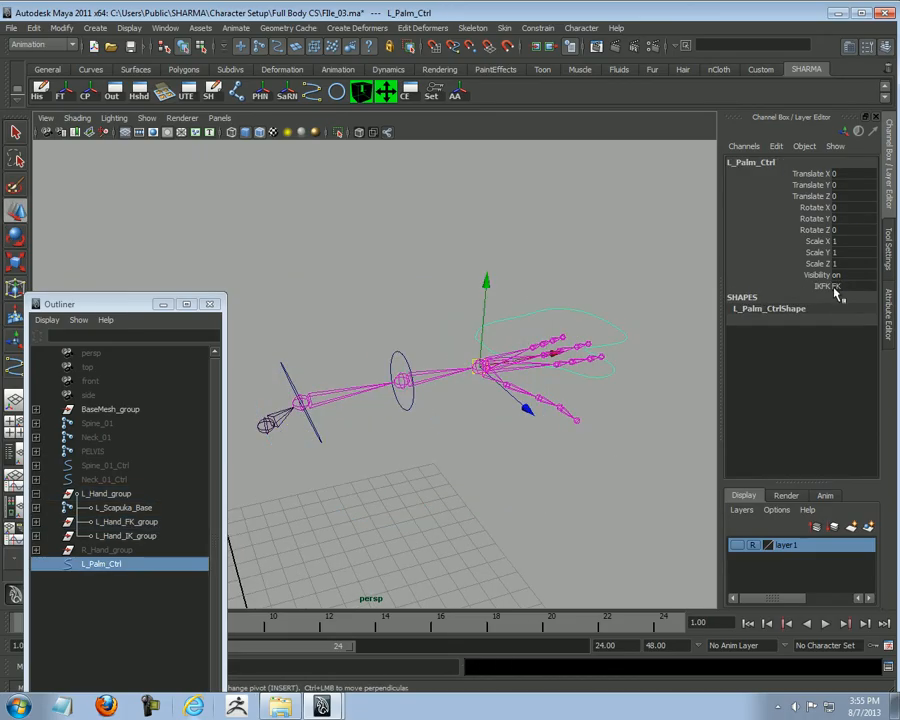
{"action": "left_click", "coordinate": [600, 418]}
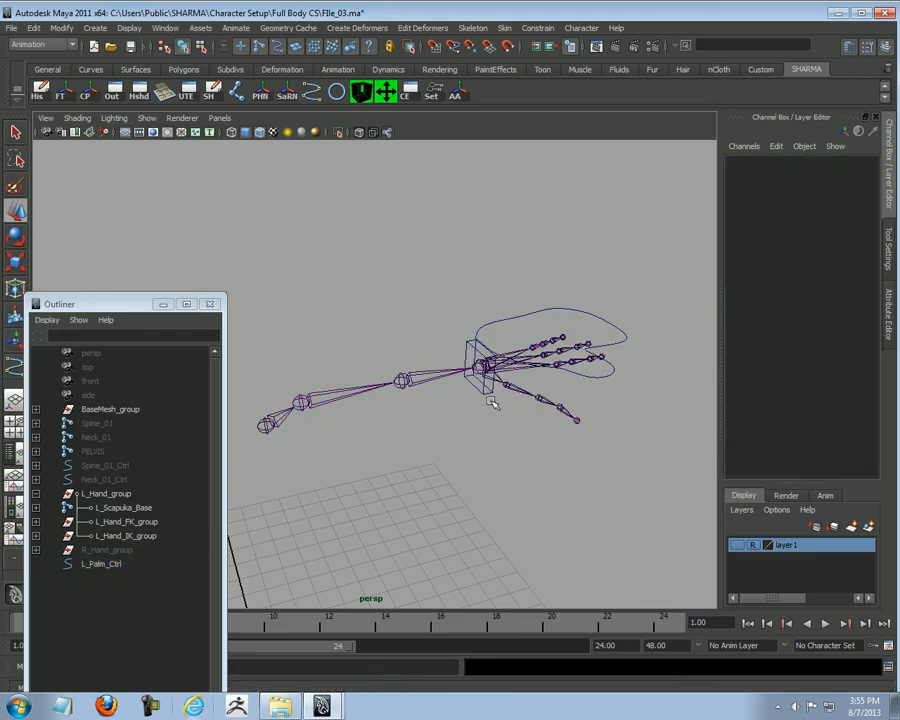
{"action": "left_click", "coordinate": [488, 396]}
{"action": "left_click_drag", "start_coordinate": [480, 362], "coordinate": [420, 435]}
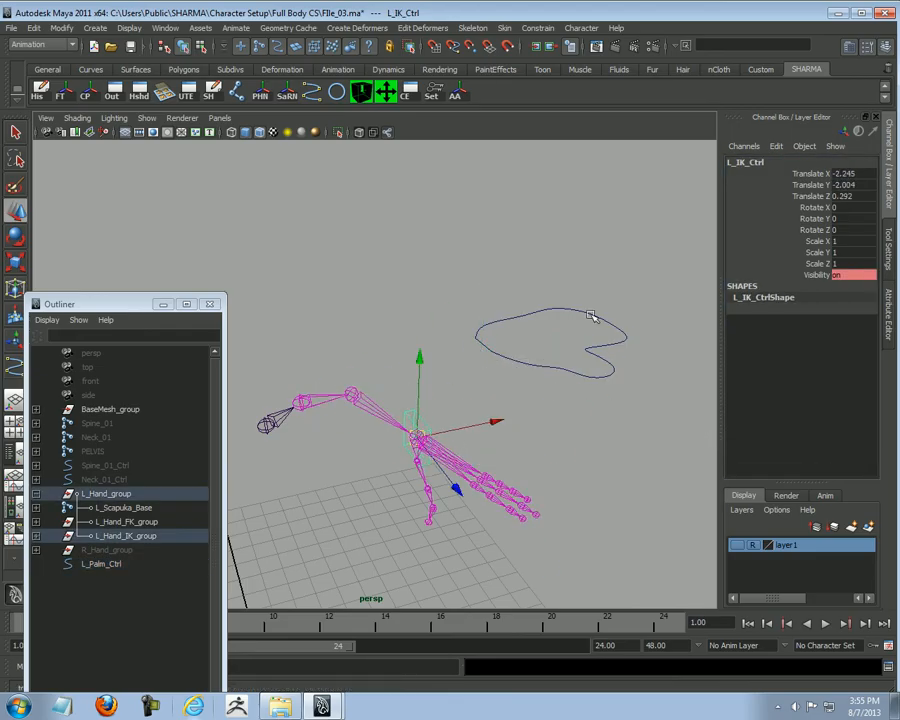
{"action": "key", "text": "ctrl+z"}
{"action": "left_click", "coordinate": [423, 460]}
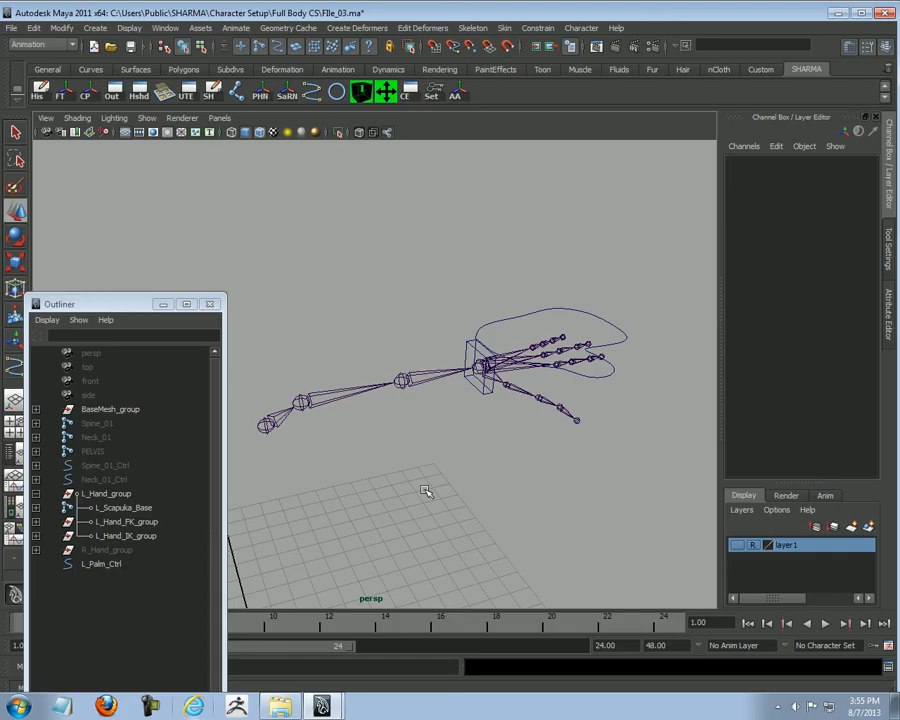
Step: Group L_Palm_Ctrl on its own
{"action": "left_click", "coordinate": [542, 303]}
{"action": "left_click_drag", "start_coordinate": [542, 303], "coordinate": [506, 303], "text": "alt"}
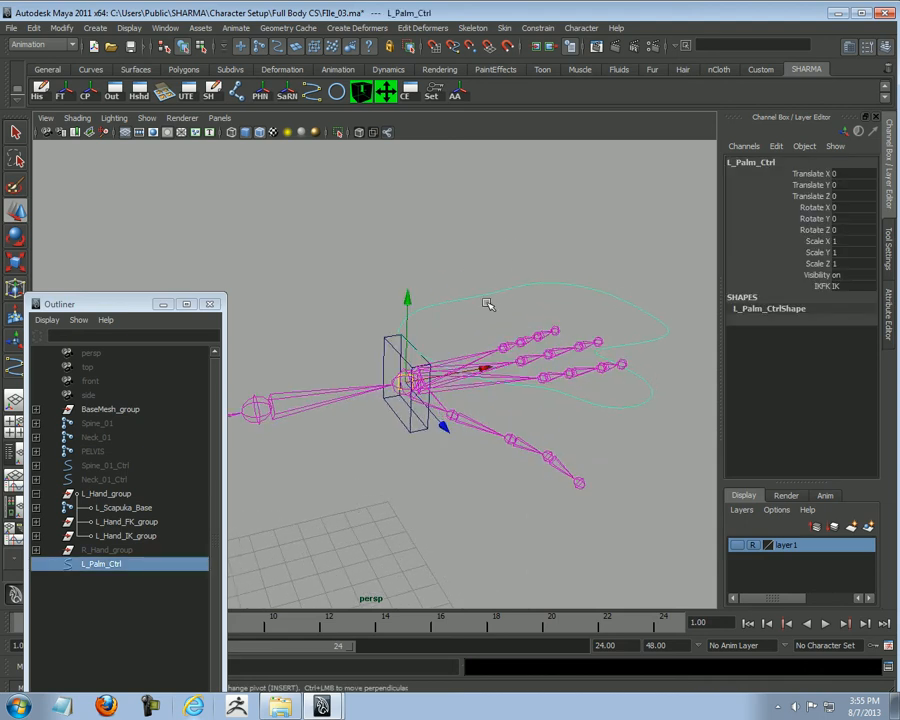
{"action": "right_click_drag", "start_coordinate": [384, 396], "coordinate": [498, 400], "text": "alt"}
{"action": "left_click", "coordinate": [418, 386]}
{"action": "left_click_drag", "start_coordinate": [420, 388], "coordinate": [410, 534], "text": "alt"}
{"action": "left_click", "coordinate": [410, 534]}
{"action": "left_click", "coordinate": [479, 276]}
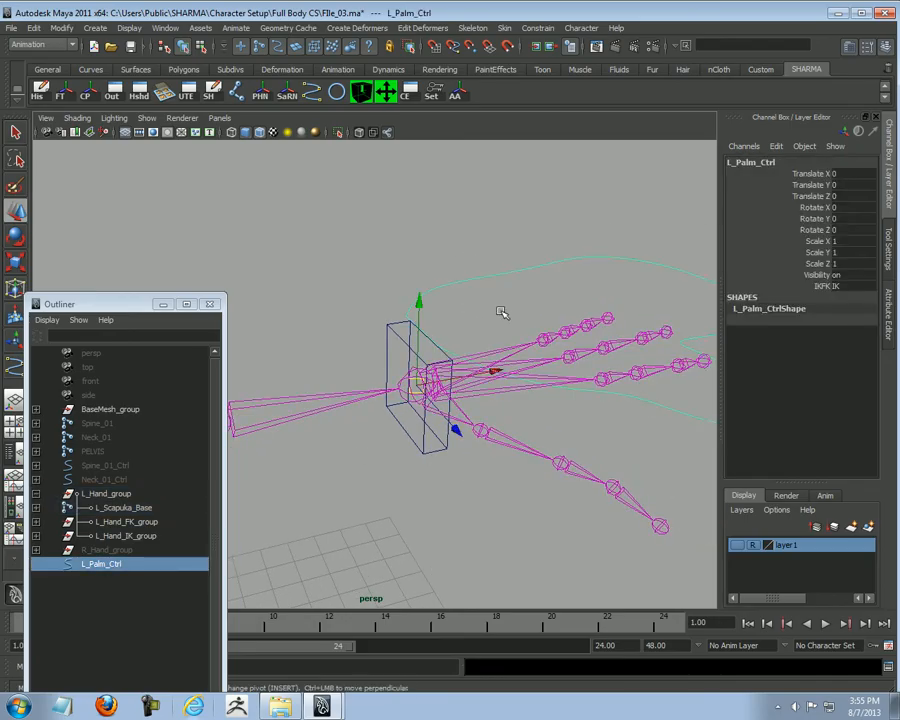
{"action": "key", "text": "ctrl+g"}
Step: Move the pivot of L_Palm_Ctrl's new group onto the wrist joint
{"action": "left_click_drag", "start_coordinate": [108, 578], "coordinate": [250, 560], "text": "alt"}
{"action": "left_click", "coordinate": [87, 94]}
{"action": "scroll", "coordinate": [598, 274], "scroll_direction": "up", "scroll_amount": 5}
{"action": "left_click_drag", "start_coordinate": [598, 274], "coordinate": [576, 381], "text": "alt"}
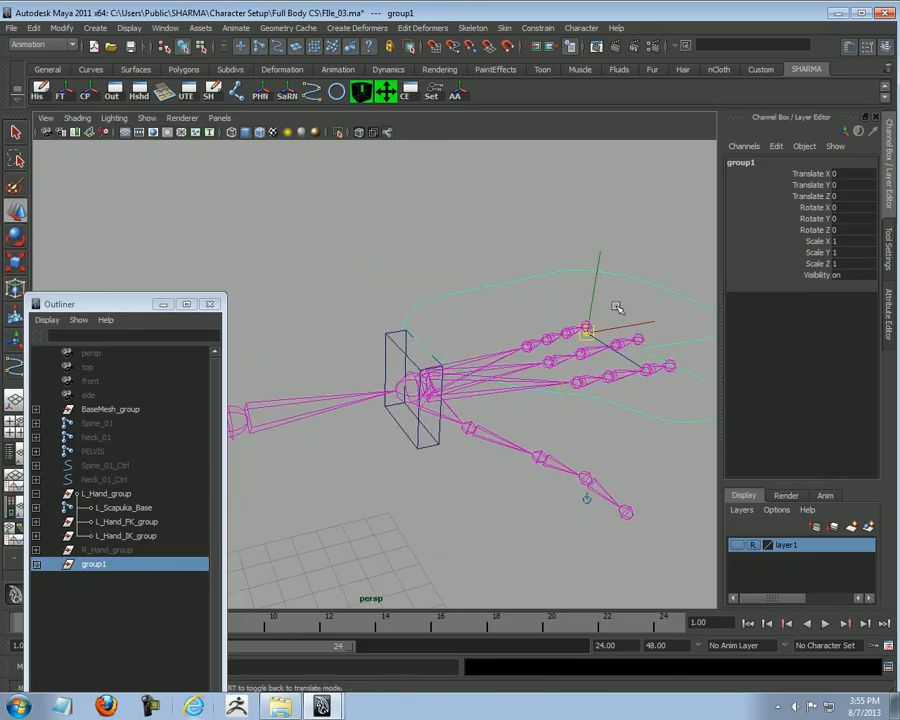
{"action": "left_click_drag", "start_coordinate": [587, 330], "coordinate": [412, 388]}
{"action": "key", "text": "Insert"}
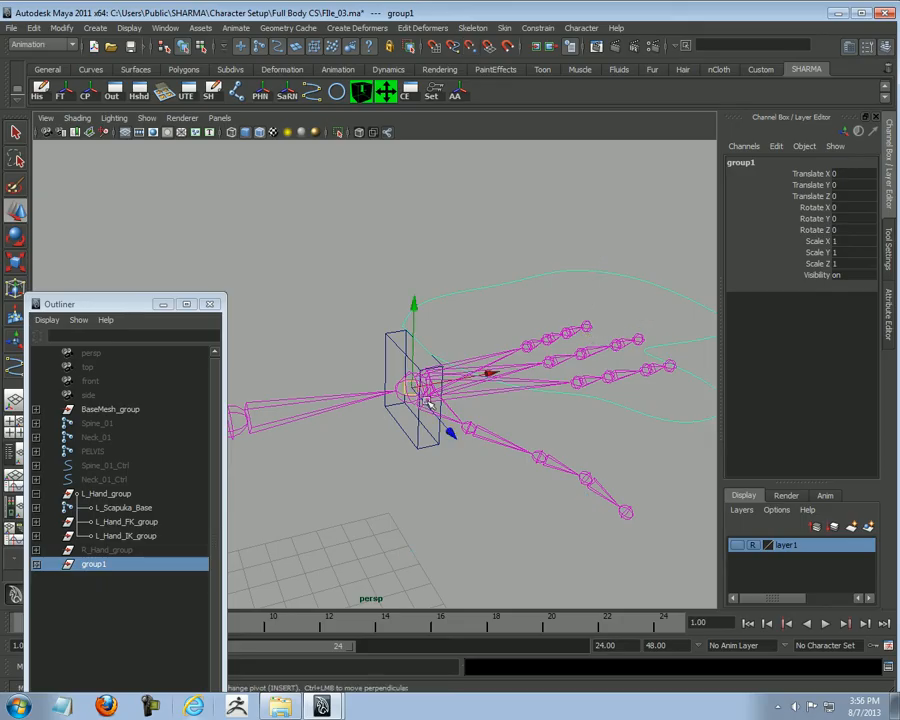
Step: Copy the name L_Palm_Ctrl and rename its parent group as L_Palm_Ctrl_group
{"action": "left_click", "coordinate": [116, 578]}
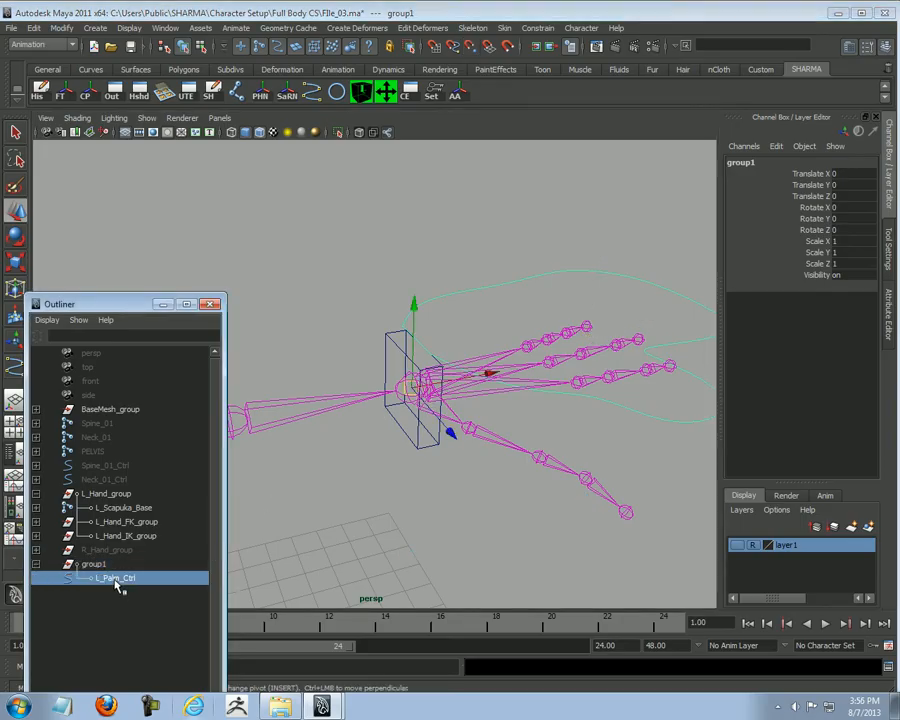
{"action": "double_click", "coordinate": [138, 578]}
{"action": "key", "text": "ctrl+c"}
{"action": "left_click", "coordinate": [117, 565]}
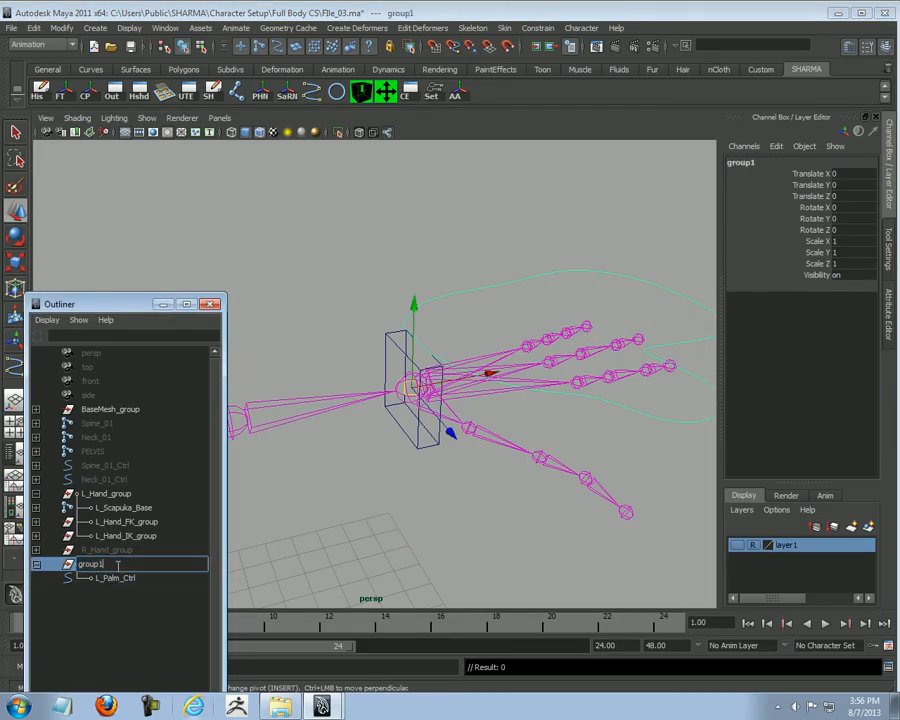
{"action": "key", "text": "ctrl+v"}
{"action": "type", "text": "_"}
{"action": "key", "text": "Return"}
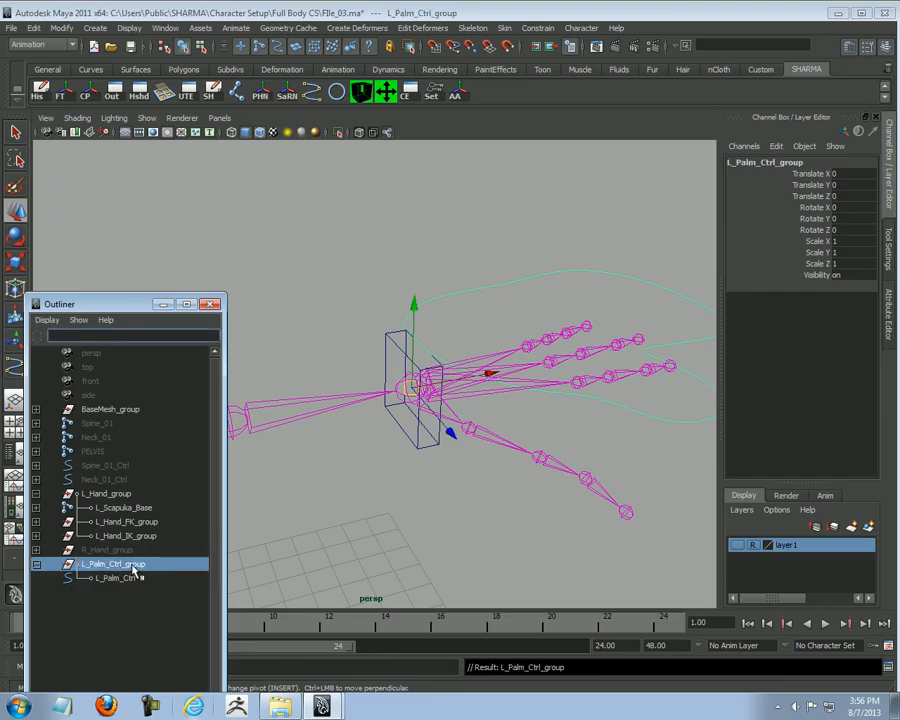
{"action": "left_click", "coordinate": [132, 567]}
{"action": "left_click", "coordinate": [118, 578]}
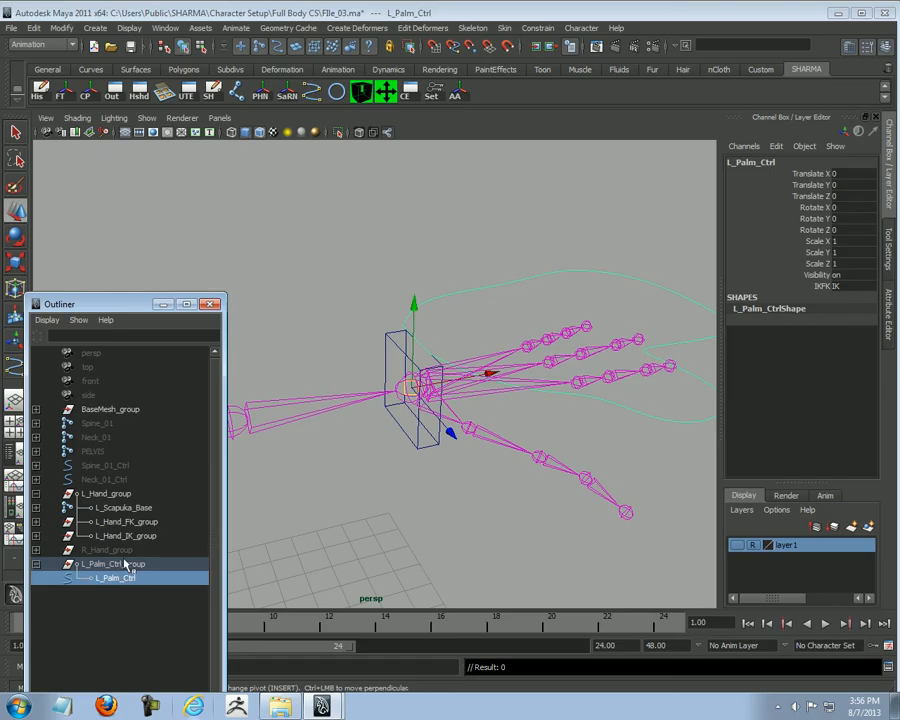
{"action": "left_click", "coordinate": [125, 564]}
{"action": "left_click", "coordinate": [118, 578]}
{"action": "left_click_drag", "start_coordinate": [493, 478], "coordinate": [438, 514], "text": "alt"}
{"action": "left_click", "coordinate": [438, 514]}
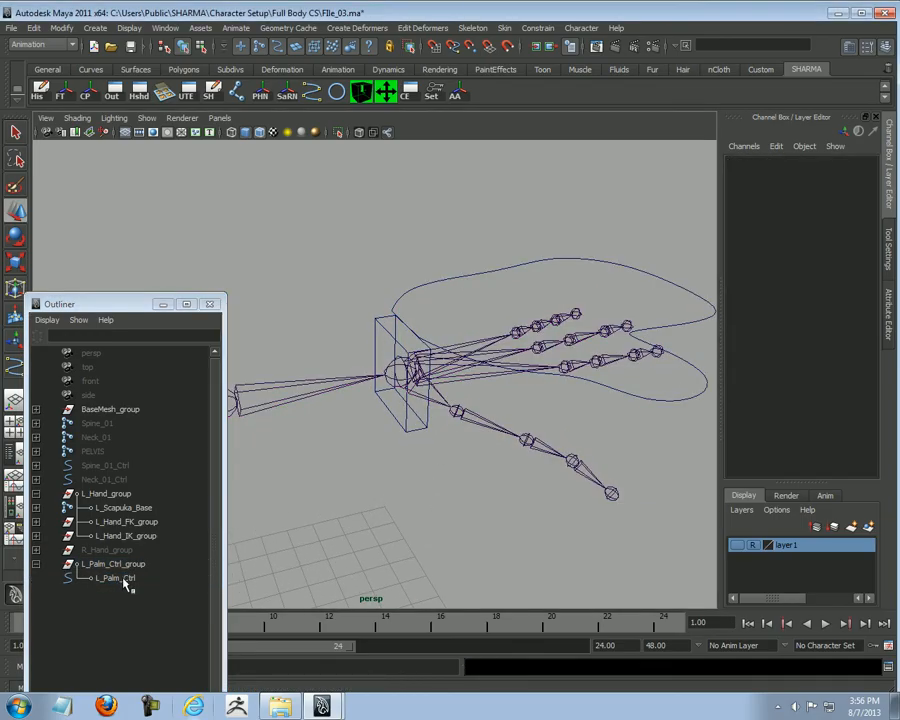
Step: Orient-constrain the L_Wrist_Base joint to L_Palm_Ctrl
{"action": "left_click", "coordinate": [412, 426]}
{"action": "scroll", "coordinate": [412, 426], "scroll_direction": "up", "scroll_amount": 5}
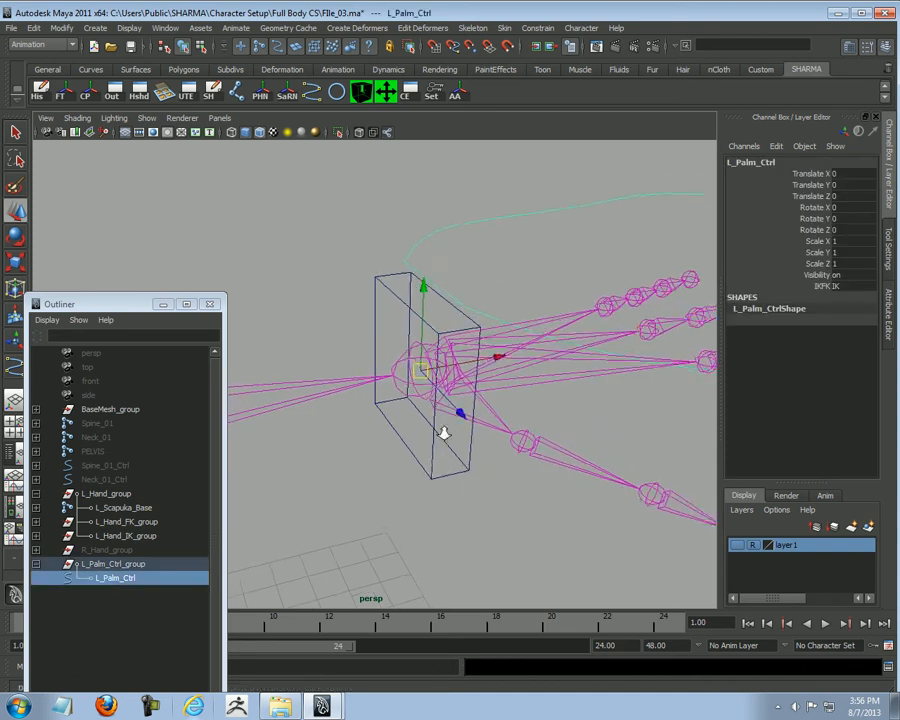
{"action": "left_click", "coordinate": [401, 360], "text": "shift"}
{"action": "scroll", "coordinate": [514, 329], "scroll_direction": "down", "scroll_amount": 5}
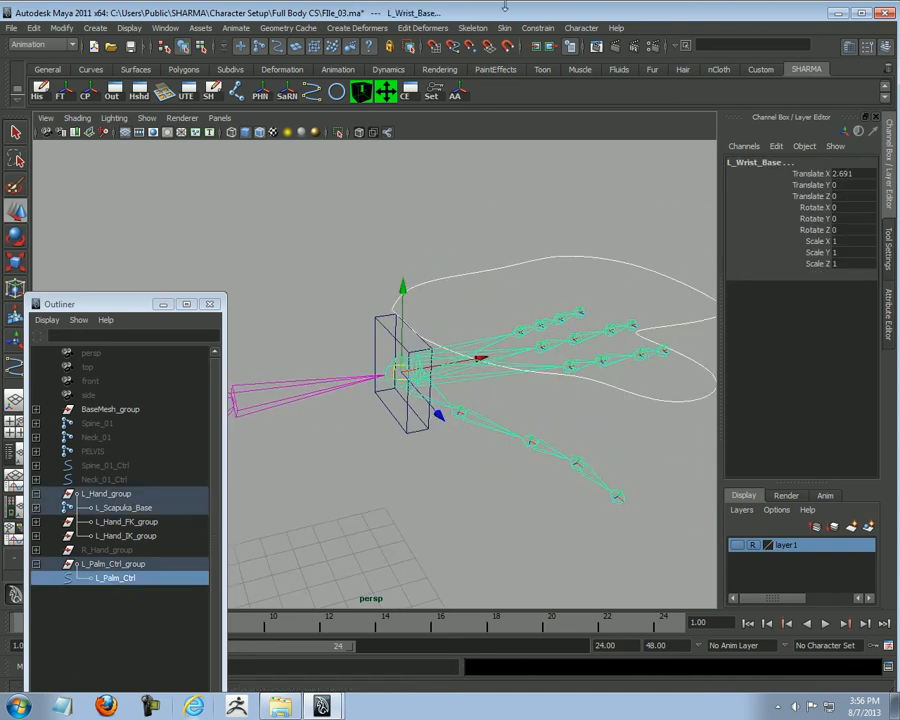
{"action": "left_click", "coordinate": [537, 28]}
{"action": "left_click", "coordinate": [550, 76]}
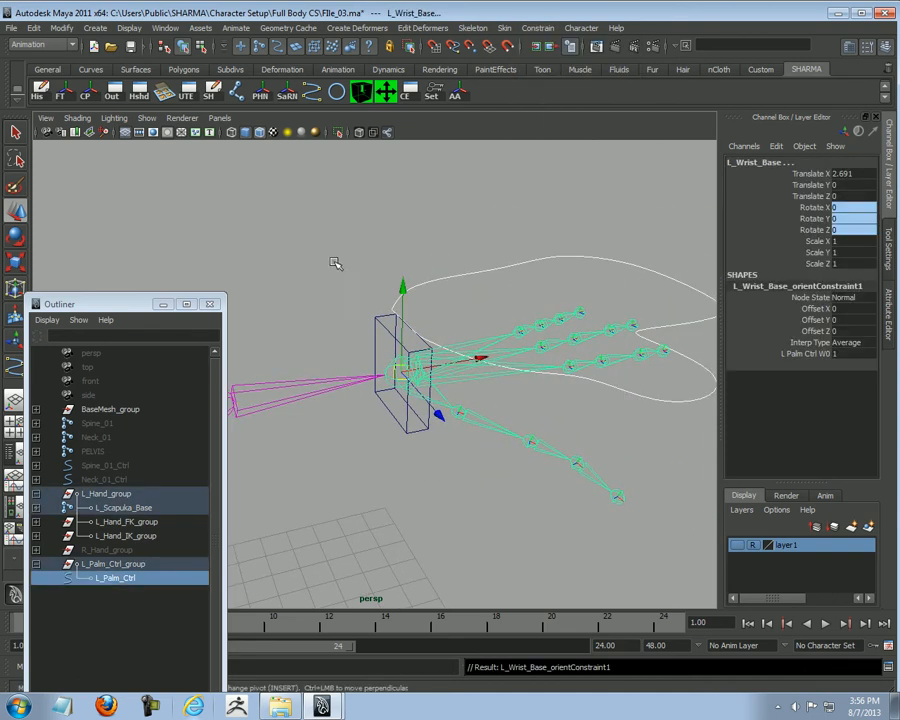
Step: Point-constrain L_Palm_Ctrl_group to the L_Wrist_Base joint
{"action": "left_click", "coordinate": [367, 360]}
{"action": "scroll", "coordinate": [393, 369], "scroll_direction": "up", "scroll_amount": 2}
{"action": "left_click", "coordinate": [399, 372]}
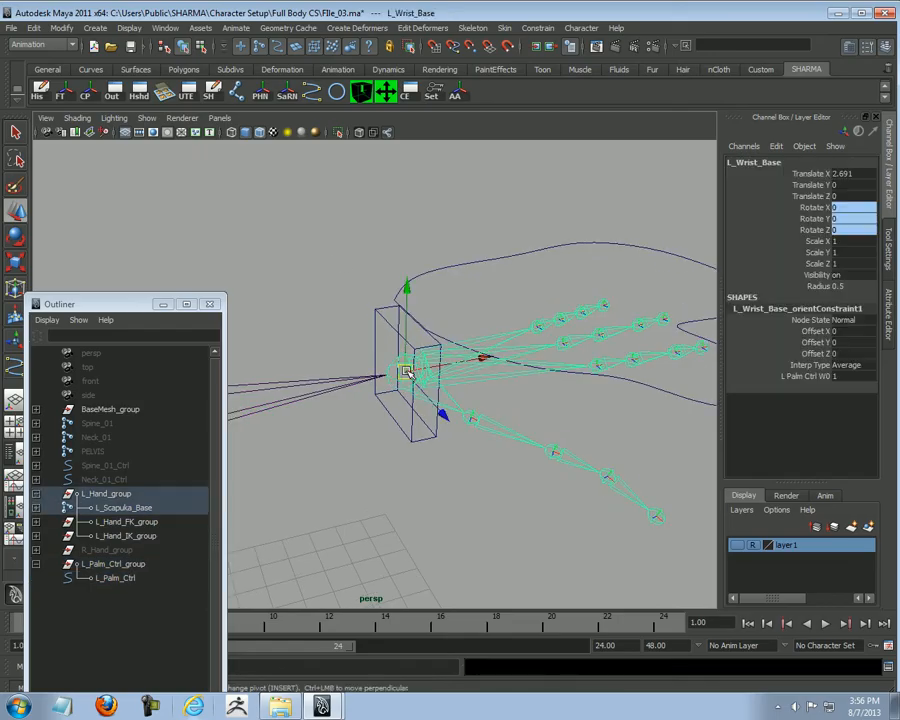
{"action": "left_click", "coordinate": [120, 568], "text": "ctrl"}
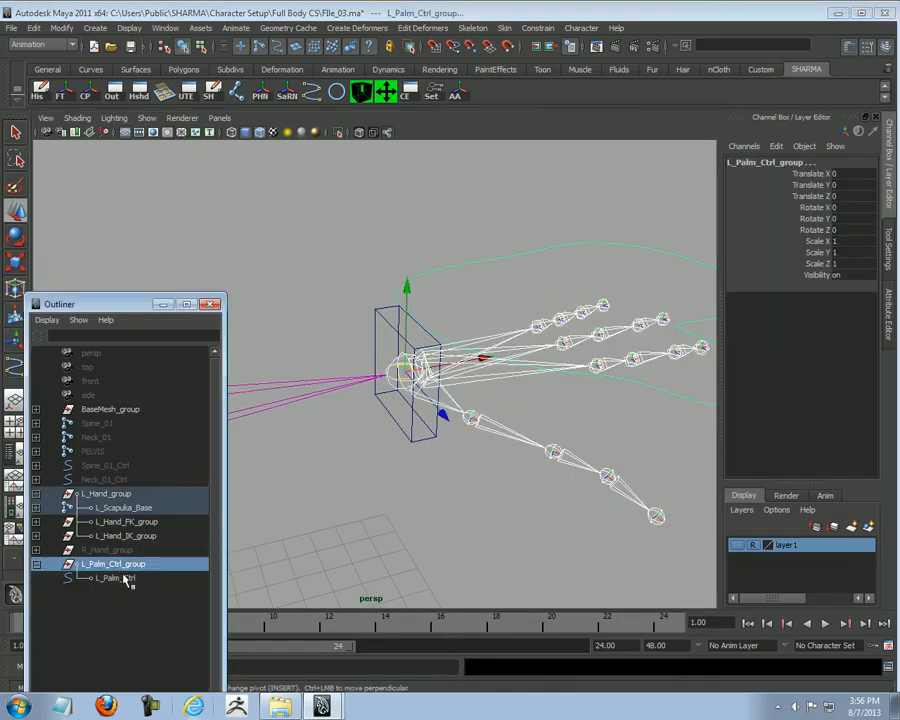
{"action": "left_click", "coordinate": [537, 28]}
{"action": "left_click", "coordinate": [540, 52]}
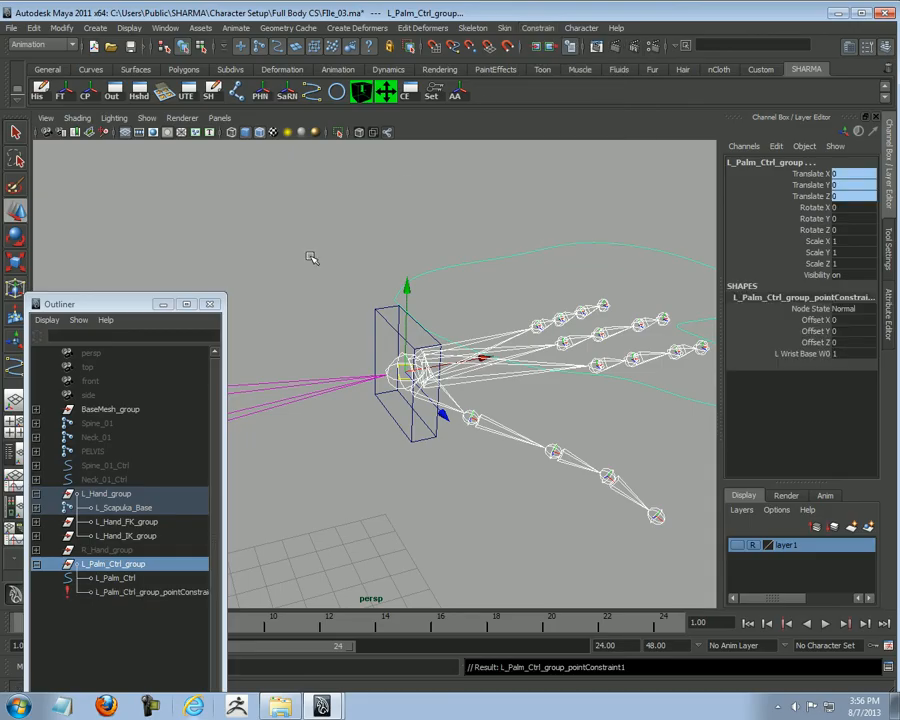
Step: Move L_IK_Ctrl around to test whether the palm control follows the left wrist
{"action": "left_click", "coordinate": [324, 252]}
{"action": "left_click_drag", "start_coordinate": [324, 252], "coordinate": [371, 393], "text": "alt"}
{"action": "left_click", "coordinate": [450, 375]}
{"action": "right_click_drag", "start_coordinate": [371, 393], "coordinate": [551, 371], "text": "alt"}
{"action": "left_click_drag", "start_coordinate": [415, 328], "coordinate": [438, 165]}
{"action": "right_click_drag", "start_coordinate": [522, 340], "coordinate": [482, 356], "text": "alt"}
{"action": "left_click_drag", "start_coordinate": [482, 356], "coordinate": [479, 533], "text": "alt"}
{"action": "key", "text": "e"}
Step: Undo the test moves made on L_IK_Ctrl
{"action": "key", "text": "ctrl+z"}
{"action": "key", "text": "ctrl+z"}
{"action": "key", "text": "ctrl+z"}
{"action": "key", "text": "ctrl+z"}
{"action": "key", "text": "ctrl+z"}
{"action": "key", "text": "ctrl+z"}
{"action": "key", "text": "ctrl+z"}
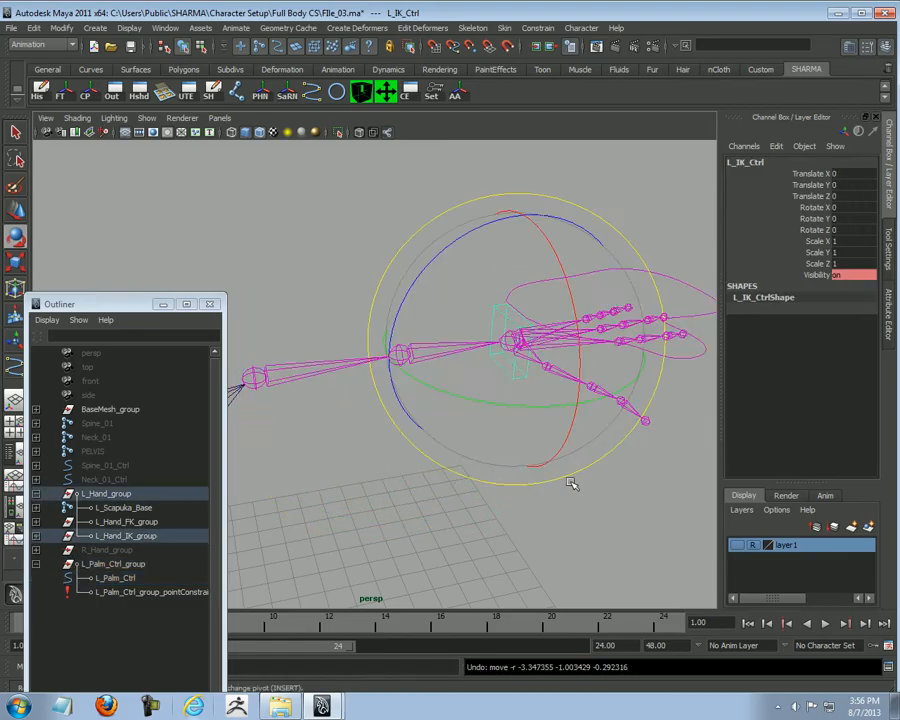
{"action": "key", "text": "ctrl+z"}
{"action": "key", "text": "ctrl+z"}
{"action": "key", "text": "ctrl+z"}
{"action": "key", "text": "ctrl+z"}
{"action": "left_click_drag", "start_coordinate": [418, 464], "coordinate": [466, 346], "text": "alt"}
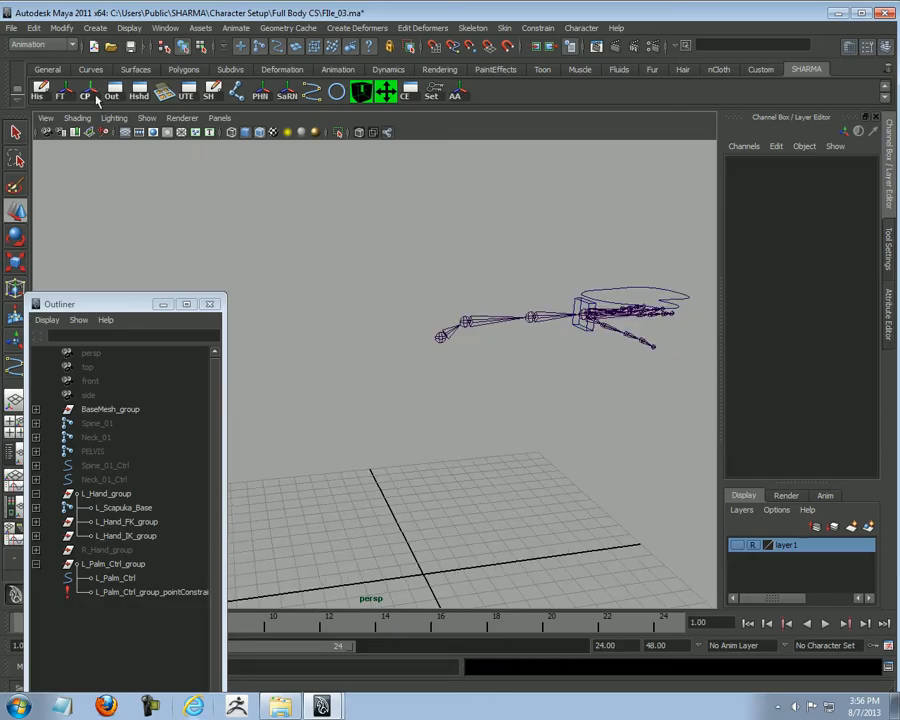
Step: Save the scene and check the channels of L_IK_Ctrl and L_Palm_Ctrl
{"action": "left_click", "coordinate": [129, 46]}
{"action": "left_click_drag", "start_coordinate": [460, 330], "coordinate": [496, 458], "text": "alt"}
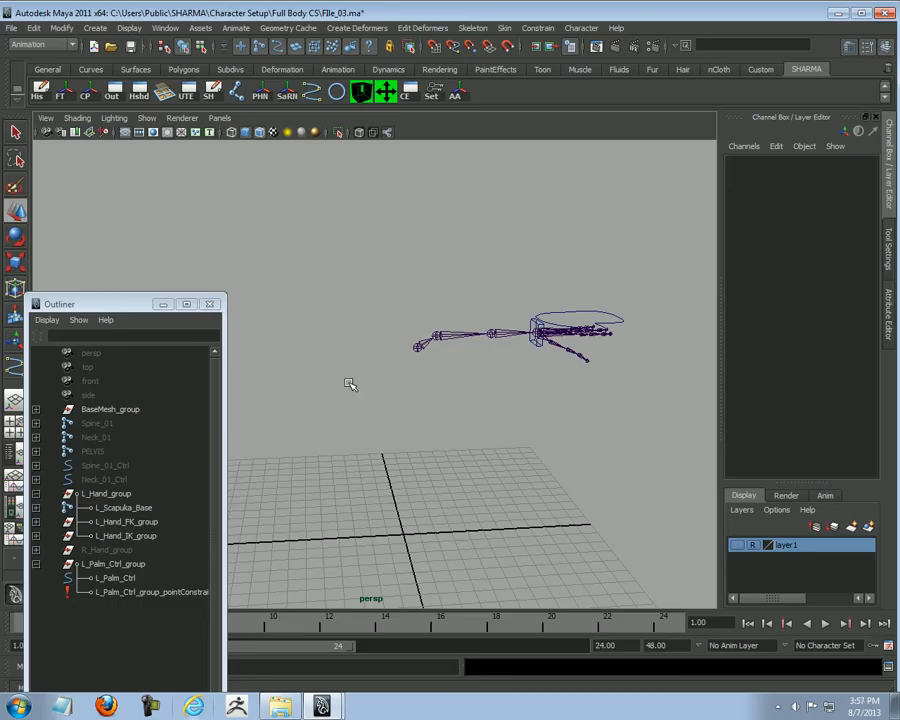
{"action": "middle_click_drag", "start_coordinate": [507, 415], "coordinate": [466, 412], "text": "alt"}
{"action": "right_click_drag", "start_coordinate": [466, 412], "coordinate": [534, 384], "text": "alt"}
{"action": "left_click_drag", "start_coordinate": [534, 384], "coordinate": [569, 377], "text": "alt"}
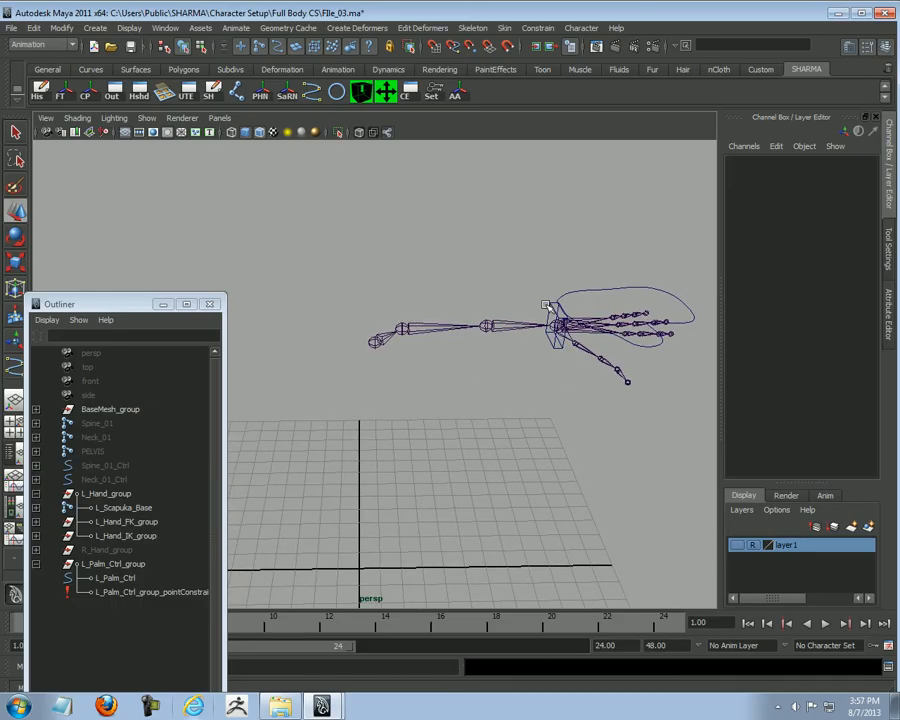
{"action": "left_click", "coordinate": [551, 303]}
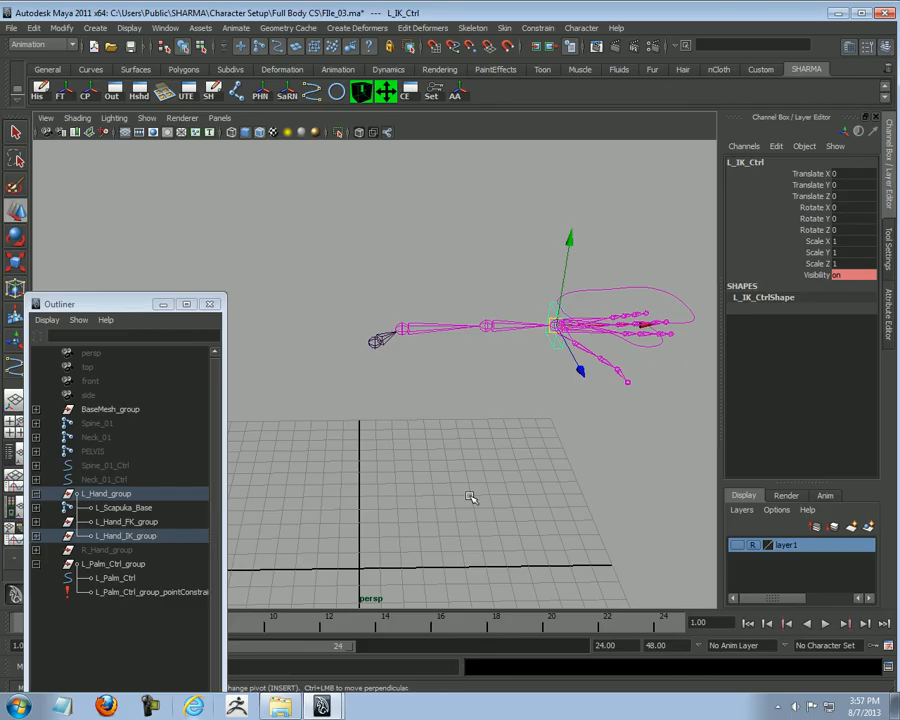
{"action": "left_click", "coordinate": [638, 305]}
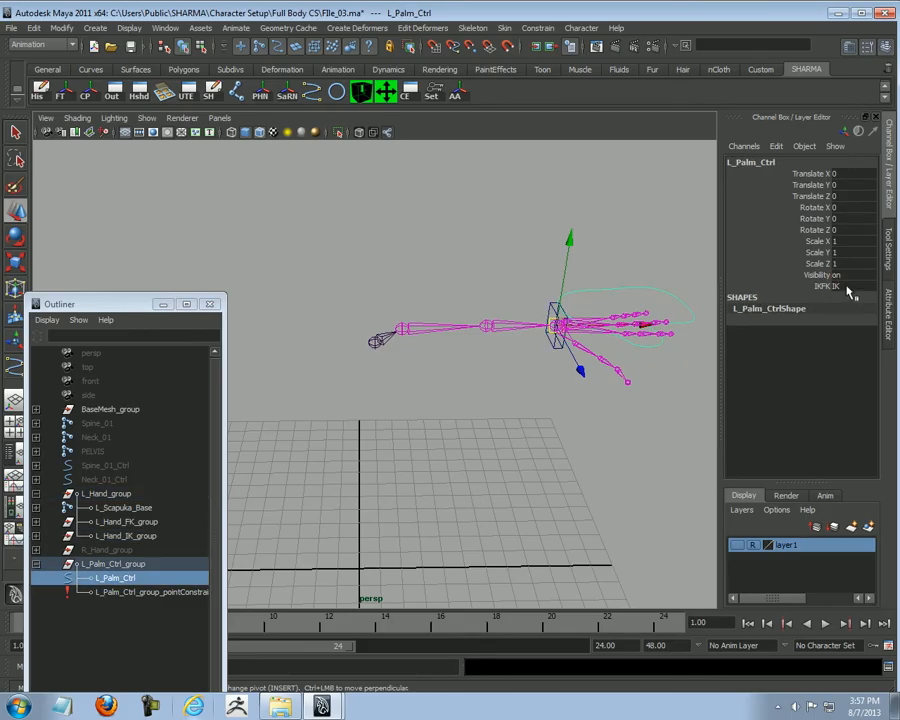
{"action": "left_click_drag", "start_coordinate": [553, 501], "coordinate": [693, 541], "text": "alt"}
{"action": "left_click", "coordinate": [560, 460]}
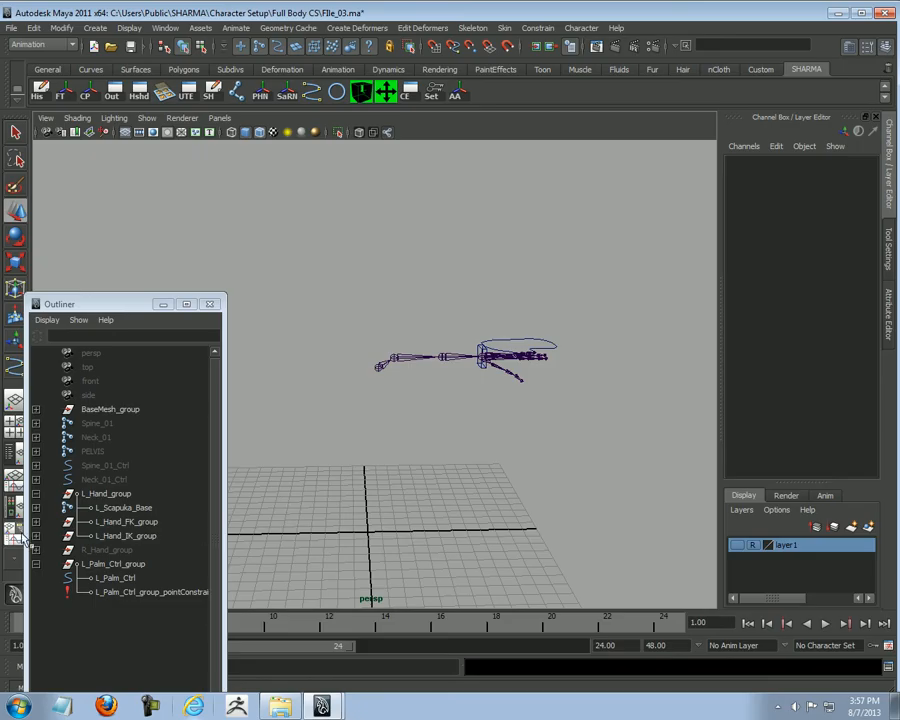
Step: Collapse L_Palm_Ctrl_group in the hierarchy and set R_Hand_group's Visibility to 1
{"action": "left_click", "coordinate": [36, 564]}
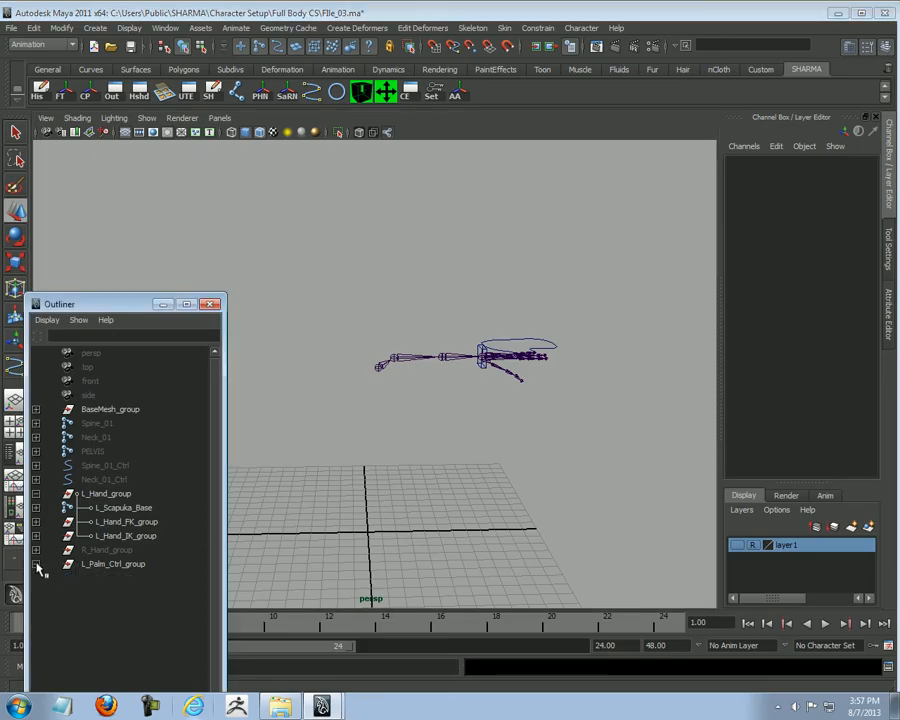
{"action": "left_click", "coordinate": [88, 551]}
{"action": "double_click", "coordinate": [840, 274]}
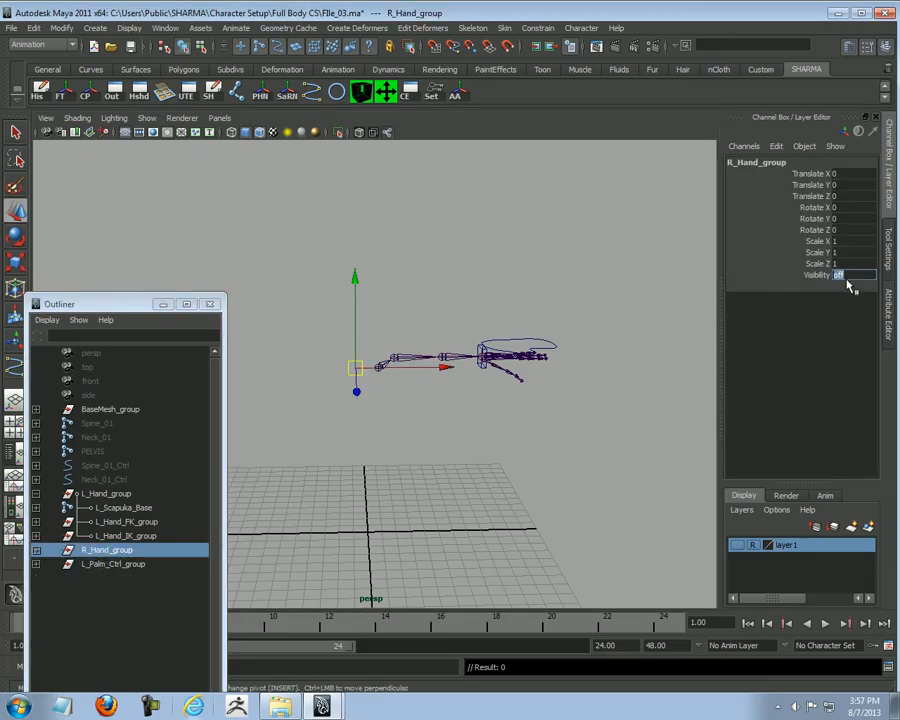
{"action": "type", "text": "1"}
{"action": "key", "text": "Return"}
{"action": "left_click", "coordinate": [436, 458]}
Step: Unparent L_IK_Ctrl from L_Hand_IK_group so it sits at the scene's top level
{"action": "middle_click_drag", "start_coordinate": [396, 461], "coordinate": [444, 454], "text": "alt"}
{"action": "right_click_drag", "start_coordinate": [444, 454], "coordinate": [601, 484], "text": "alt"}
{"action": "left_click", "coordinate": [544, 441]}
{"action": "right_click_drag", "start_coordinate": [544, 441], "coordinate": [505, 486], "text": "alt"}
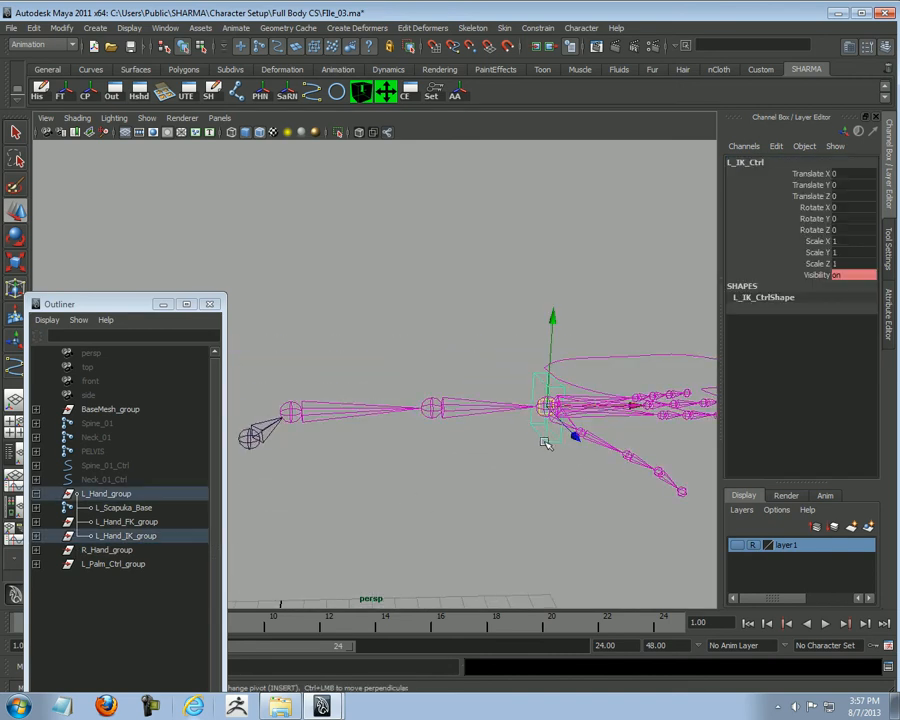
{"action": "middle_click_drag", "start_coordinate": [505, 486], "coordinate": [516, 480], "text": "alt"}
{"action": "key", "text": "shift+p"}
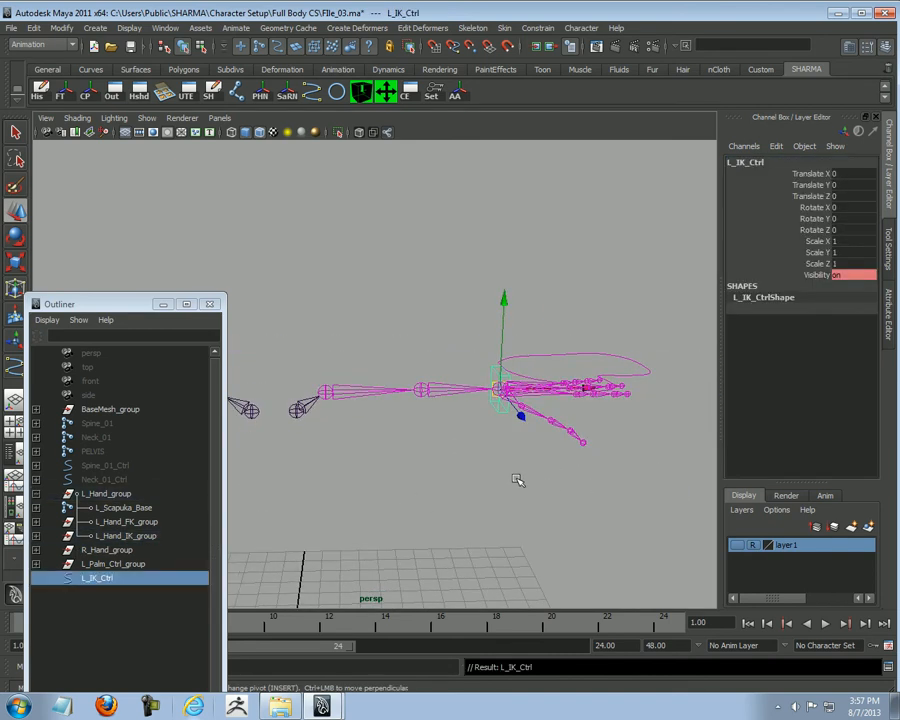
Step: Duplicate L_Palm_Ctrl_group together with its palm control
{"action": "left_click_drag", "start_coordinate": [525, 482], "coordinate": [300, 520], "text": "alt"}
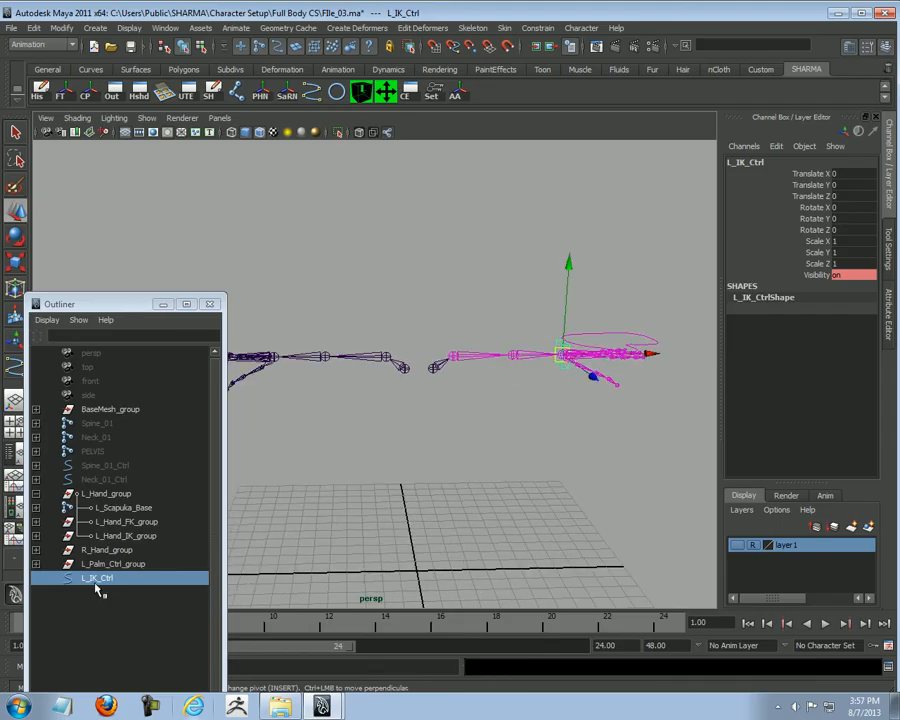
{"action": "left_click_drag", "start_coordinate": [432, 506], "coordinate": [548, 470], "text": "alt"}
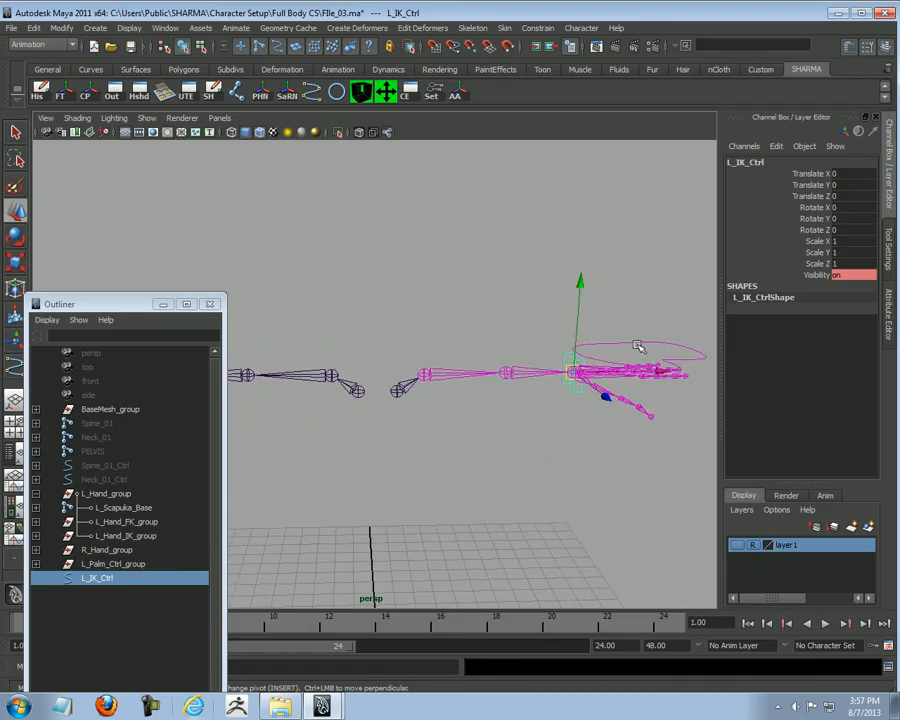
{"action": "left_click", "coordinate": [648, 340]}
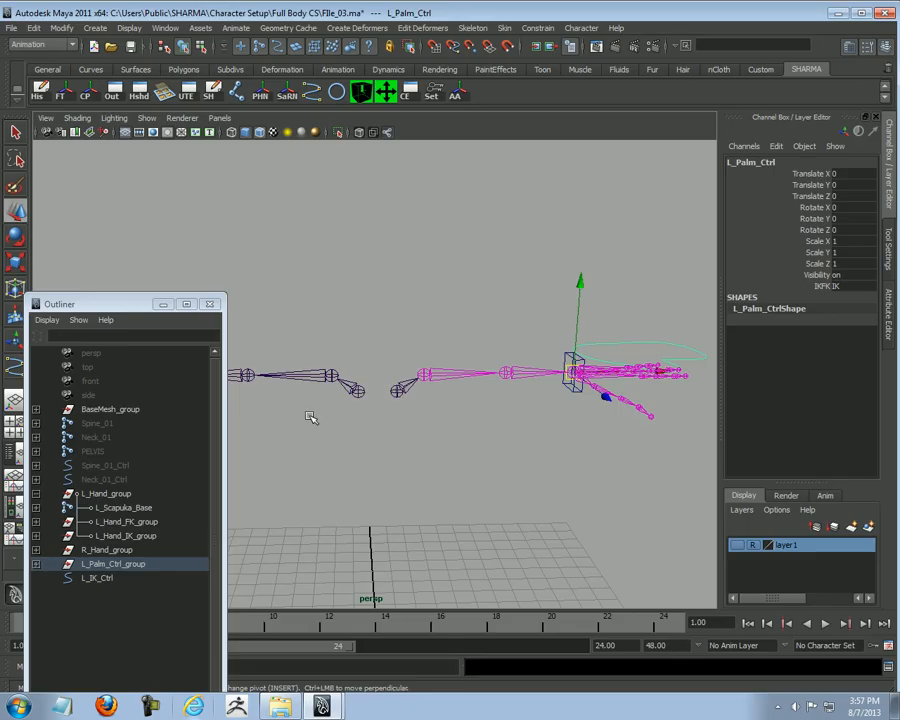
{"action": "left_click", "coordinate": [63, 566]}
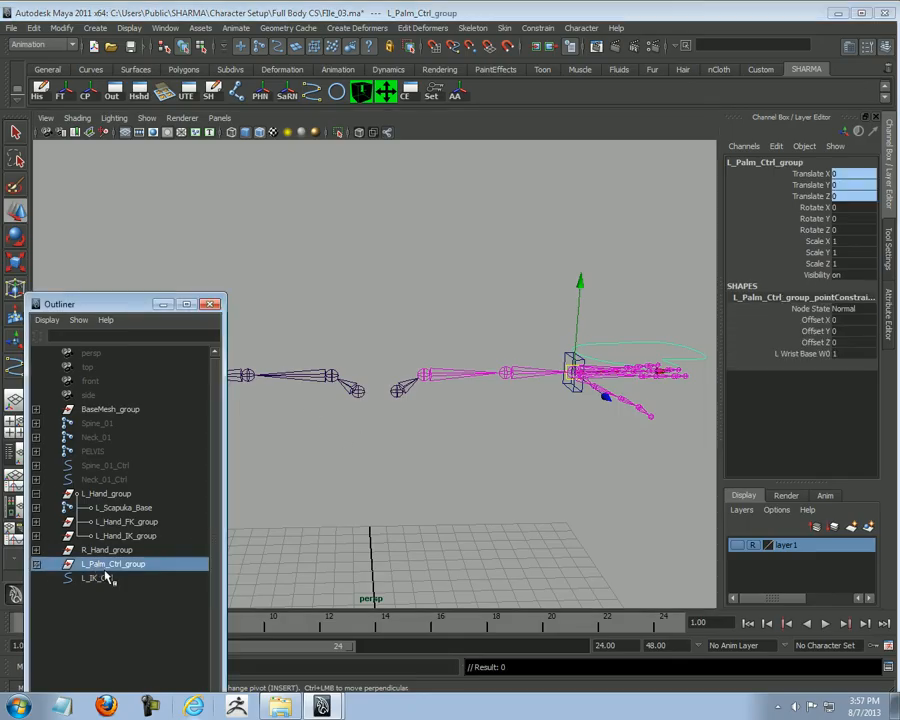
{"action": "left_click_drag", "start_coordinate": [350, 466], "coordinate": [407, 515], "text": "alt"}
{"action": "key", "text": "ctrl+d"}
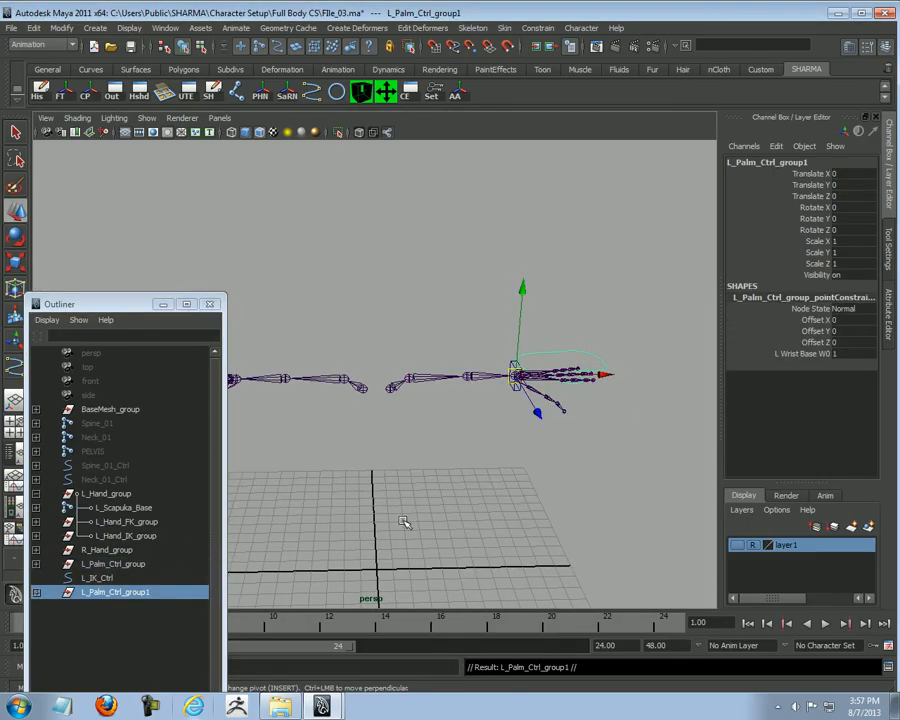
Step: Rename the duplicated palm control group as R_Palm_Ctrl_group
{"action": "left_click_drag", "start_coordinate": [477, 455], "coordinate": [385, 487], "text": "alt"}
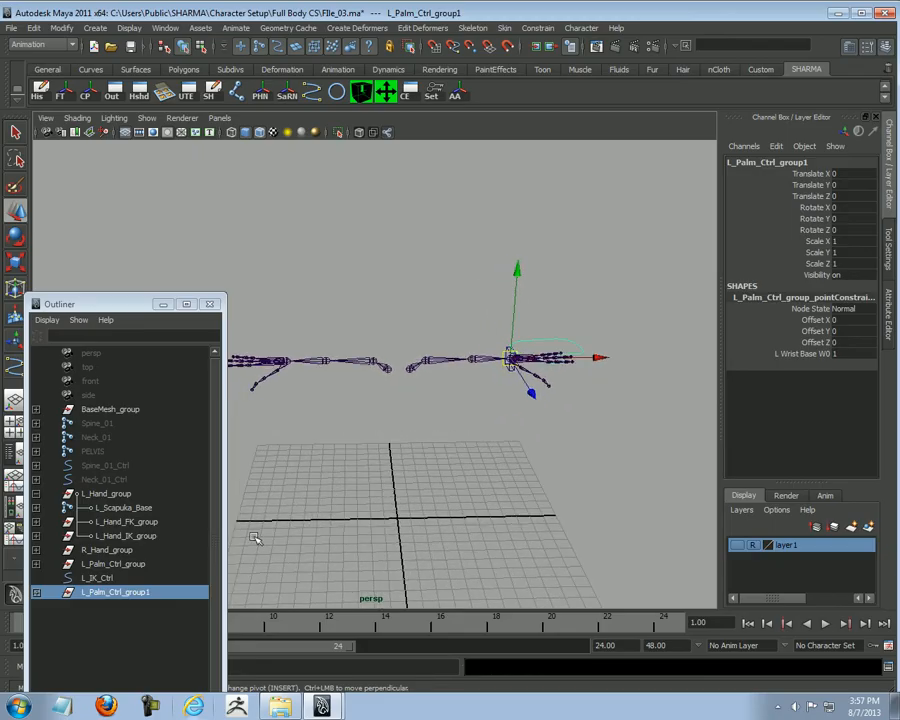
{"action": "double_click", "coordinate": [103, 592]}
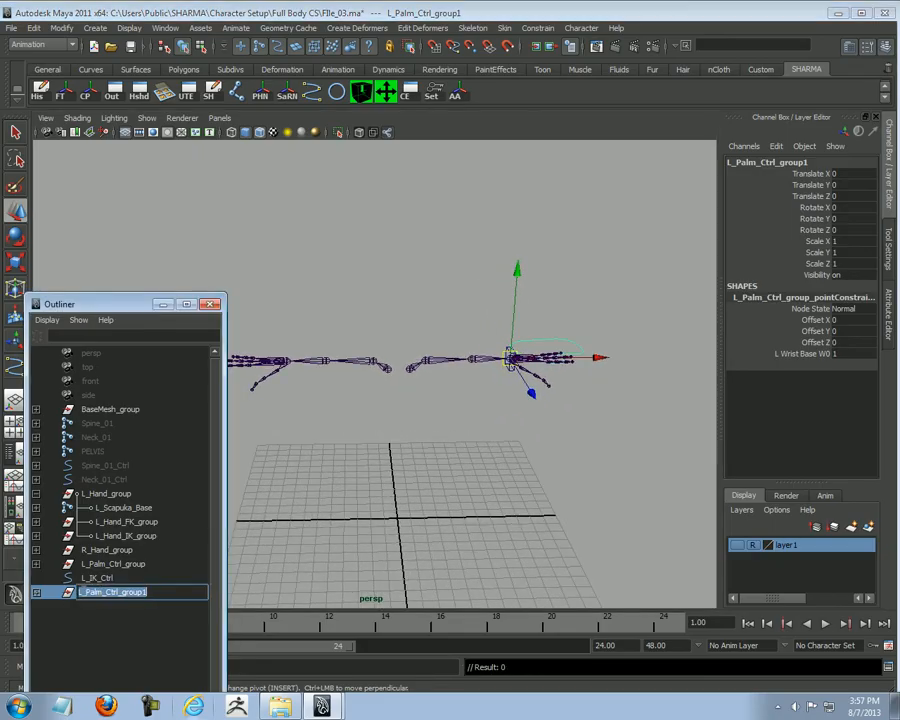
{"action": "left_click", "coordinate": [81, 593]}
{"action": "key", "text": "Delete"}
{"action": "type", "text": "R"}
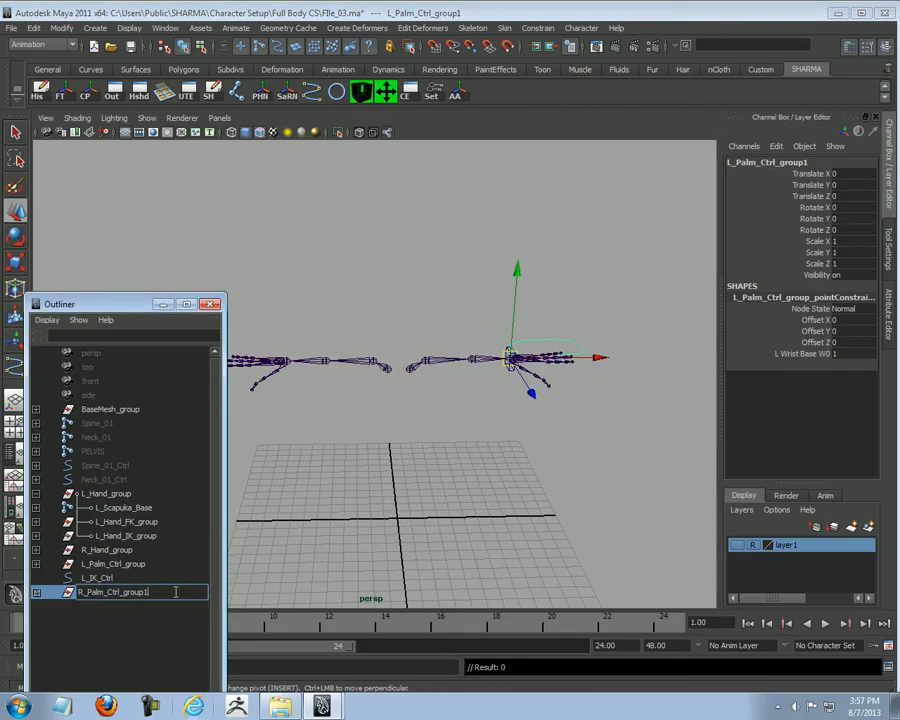
{"action": "key", "text": "Return"}
Step: Move R_Palm_Ctrl_group along X onto the right wrist joint and set its Scale X to -1
{"action": "left_click_drag", "start_coordinate": [410, 474], "coordinate": [494, 446], "text": "alt"}
{"action": "left_click_drag", "start_coordinate": [563, 353], "coordinate": [311, 353]}
{"action": "double_click", "coordinate": [849, 241]}
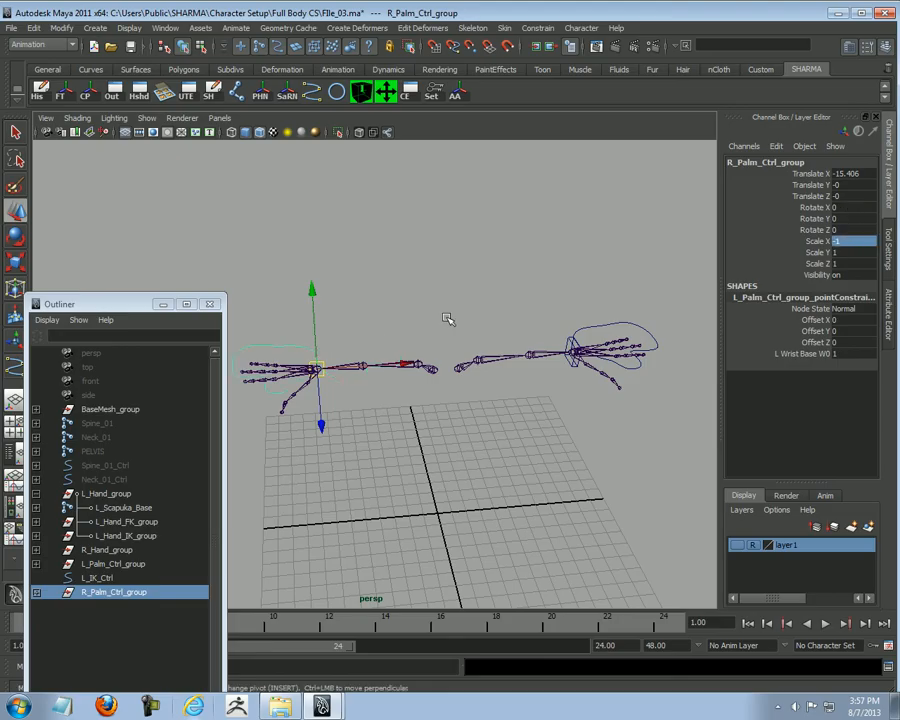
Step: Delete the construction history of R_Palm_Ctrl_group
{"action": "left_click", "coordinate": [38, 92]}
{"action": "left_click", "coordinate": [38, 97]}
{"action": "left_click", "coordinate": [429, 270]}
Step: Delete the copied L_Palm_Ctrl_group point constraint inside R_Palm_Ctrl_group
{"action": "middle_click_drag", "start_coordinate": [358, 484], "coordinate": [435, 480], "text": "alt"}
{"action": "scroll", "coordinate": [310, 408], "scroll_direction": "up", "scroll_amount": 3}
{"action": "left_click", "coordinate": [321, 336]}
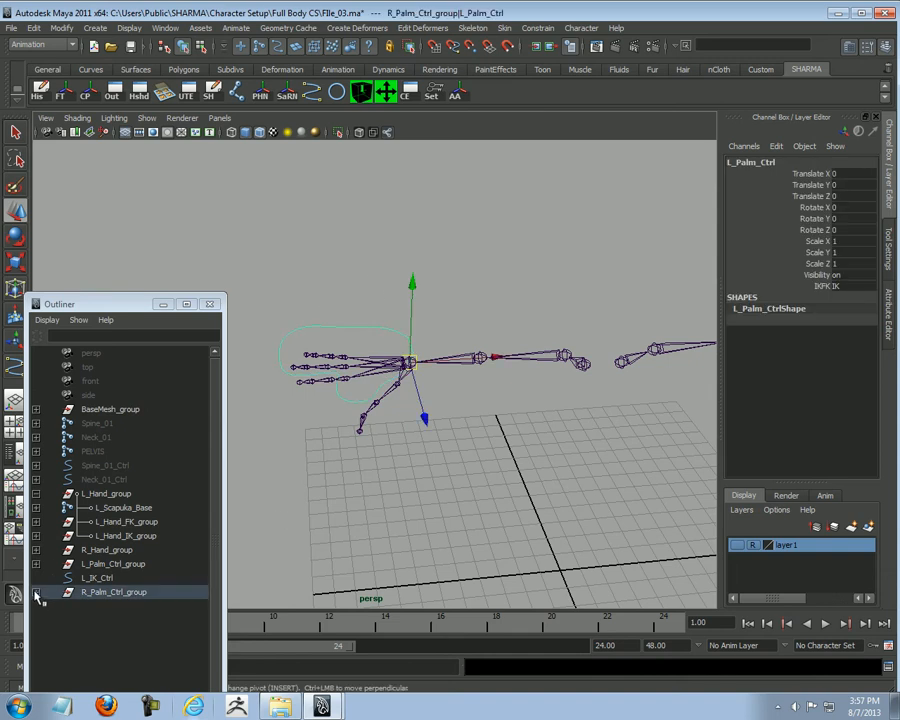
{"action": "left_click", "coordinate": [36, 593]}
{"action": "left_click", "coordinate": [142, 621]}
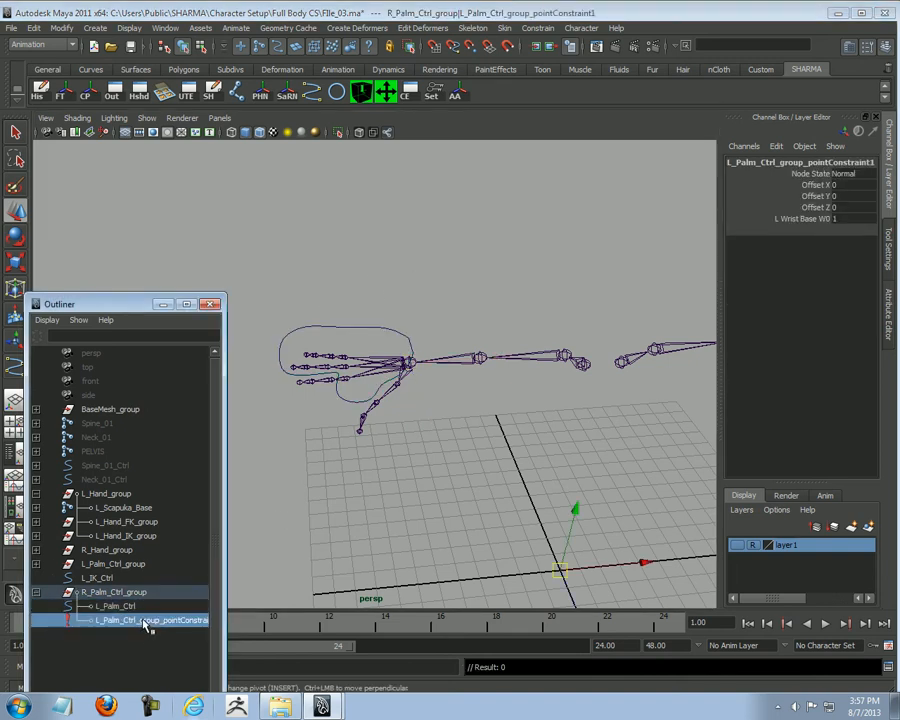
Step: Rename the control curve inside R_Palm_Ctrl_group as R_Palm_Ctrl and check its channels
{"action": "left_click", "coordinate": [116, 607]}
{"action": "double_click", "coordinate": [116, 607]}
{"action": "key", "text": "Home"}
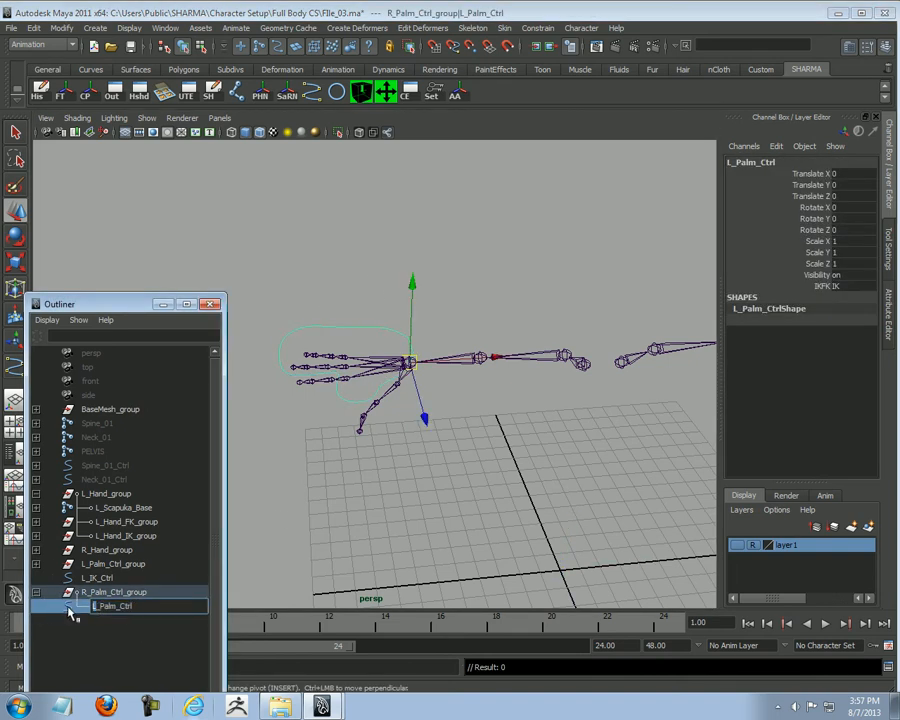
{"action": "key", "text": "Delete"}
{"action": "type", "text": "R"}
{"action": "key", "text": "Return"}
{"action": "right_click_drag", "start_coordinate": [365, 478], "coordinate": [474, 482], "text": "alt"}
{"action": "left_click", "coordinate": [474, 482]}
{"action": "left_click_drag", "start_coordinate": [474, 482], "coordinate": [410, 236], "text": "alt"}
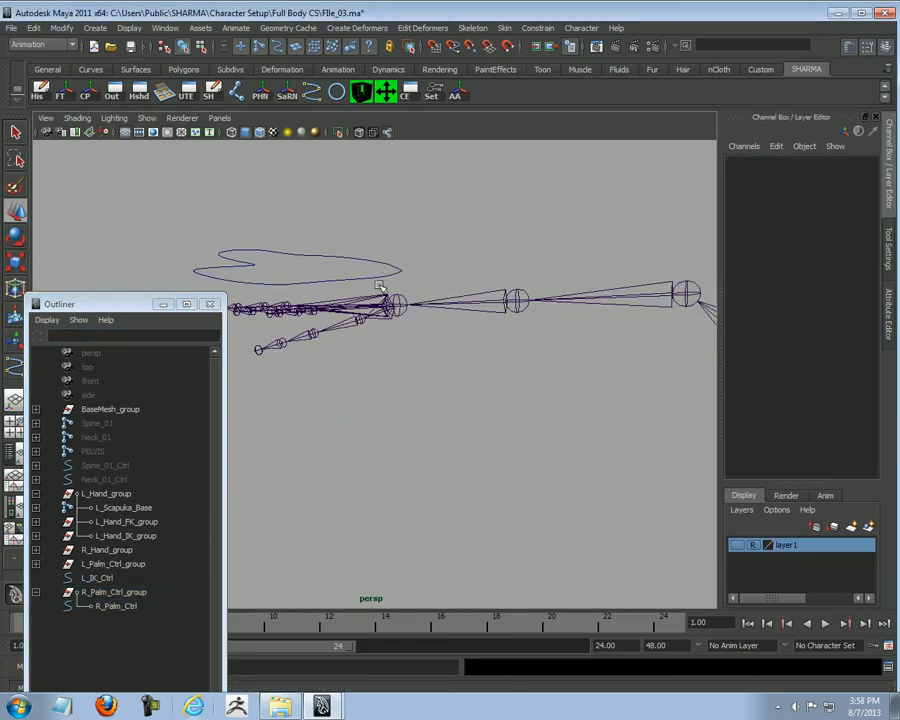
{"action": "left_click", "coordinate": [390, 266]}
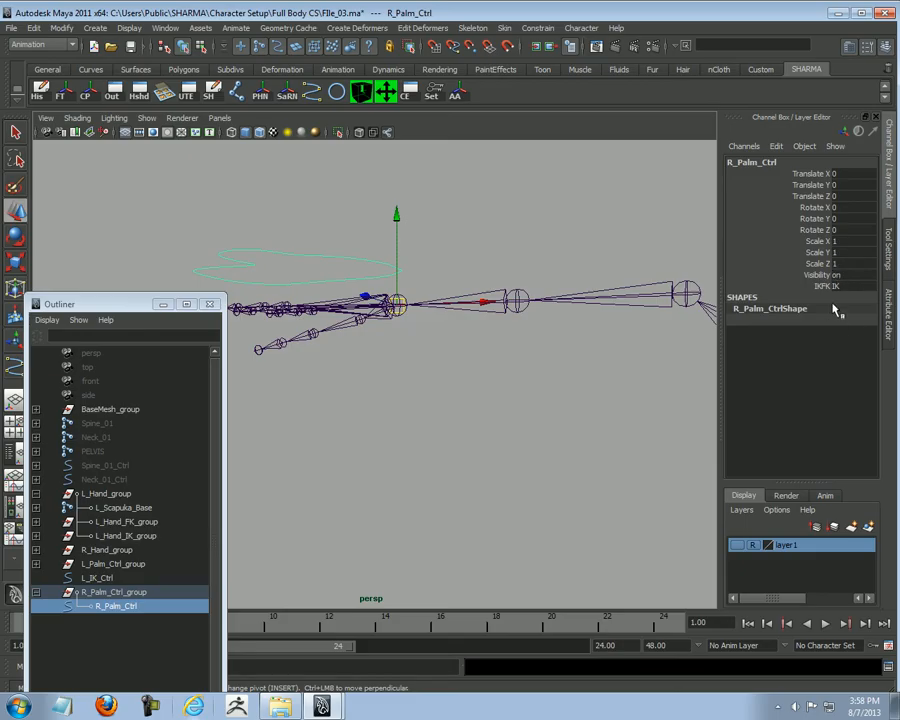
{"action": "left_click_drag", "start_coordinate": [672, 380], "coordinate": [434, 430], "text": "alt"}
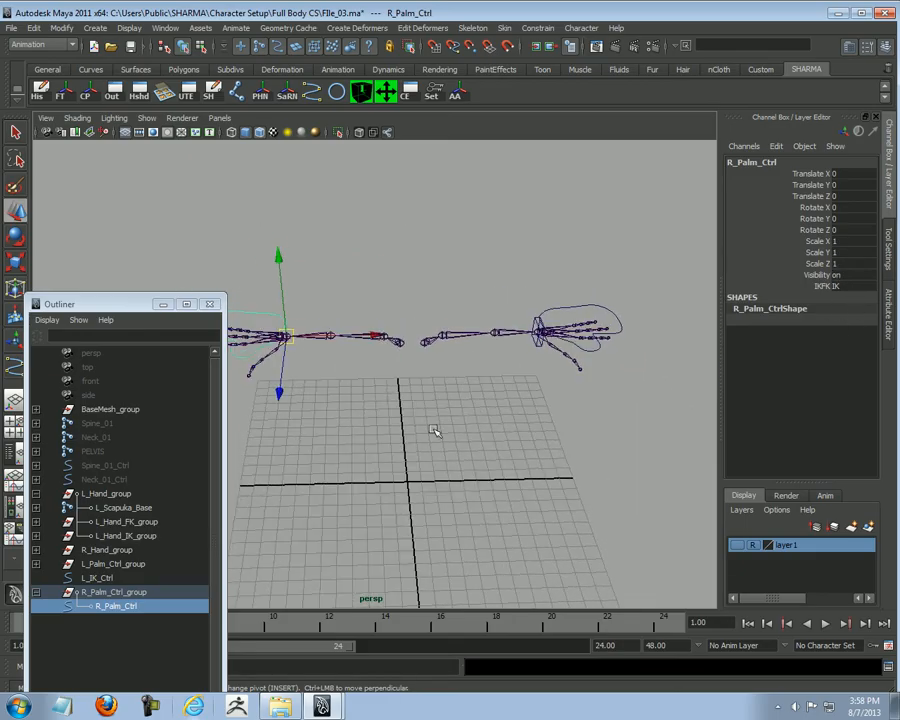
Step: Collapse R_Palm_Ctrl_group in the hierarchy and duplicate L_IK_Ctrl
{"action": "left_click", "coordinate": [100, 577]}
{"action": "left_click_drag", "start_coordinate": [268, 346], "coordinate": [424, 455], "text": "alt"}
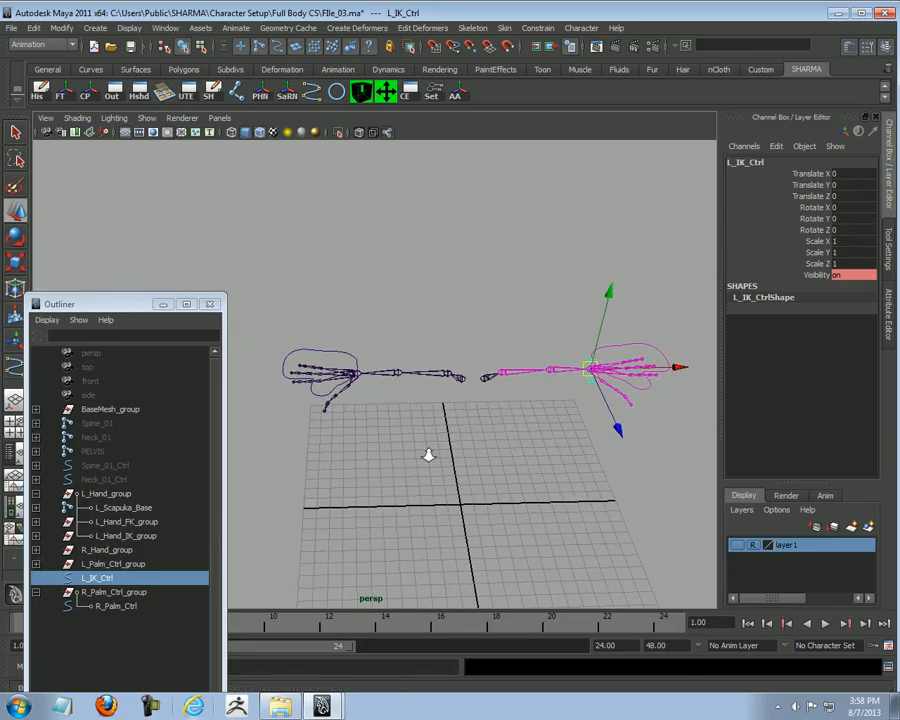
{"action": "scroll", "coordinate": [424, 455], "scroll_direction": "up", "scroll_amount": 2}
{"action": "left_click", "coordinate": [36, 593]}
{"action": "left_click", "coordinate": [96, 594]}
{"action": "left_click", "coordinate": [102, 580]}
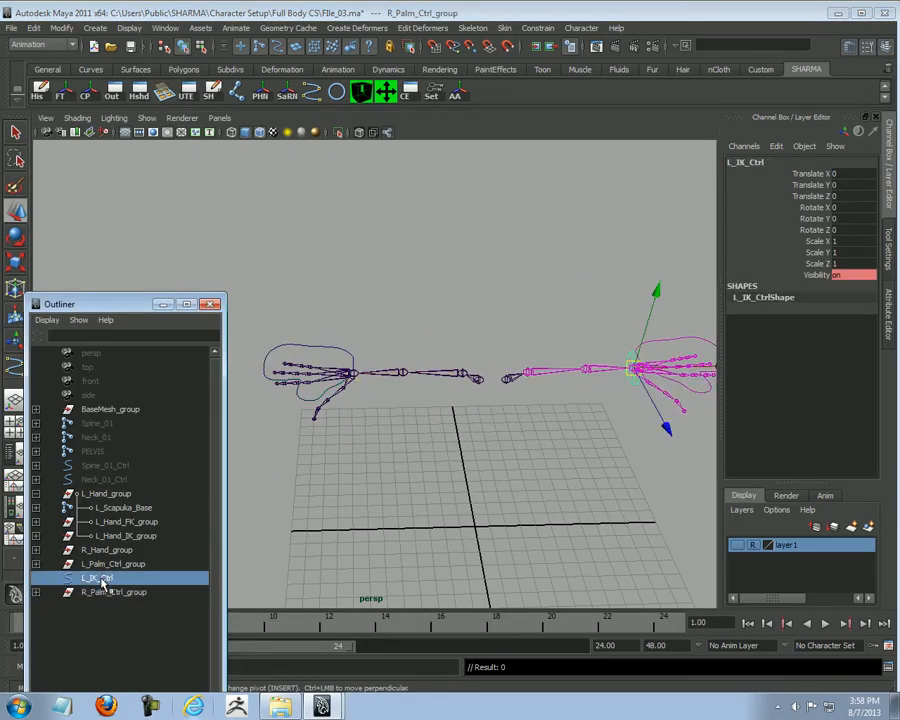
{"action": "scroll", "coordinate": [548, 512], "scroll_direction": "down", "scroll_amount": 2}
{"action": "middle_click_drag", "start_coordinate": [537, 468], "coordinate": [601, 416], "text": "alt"}
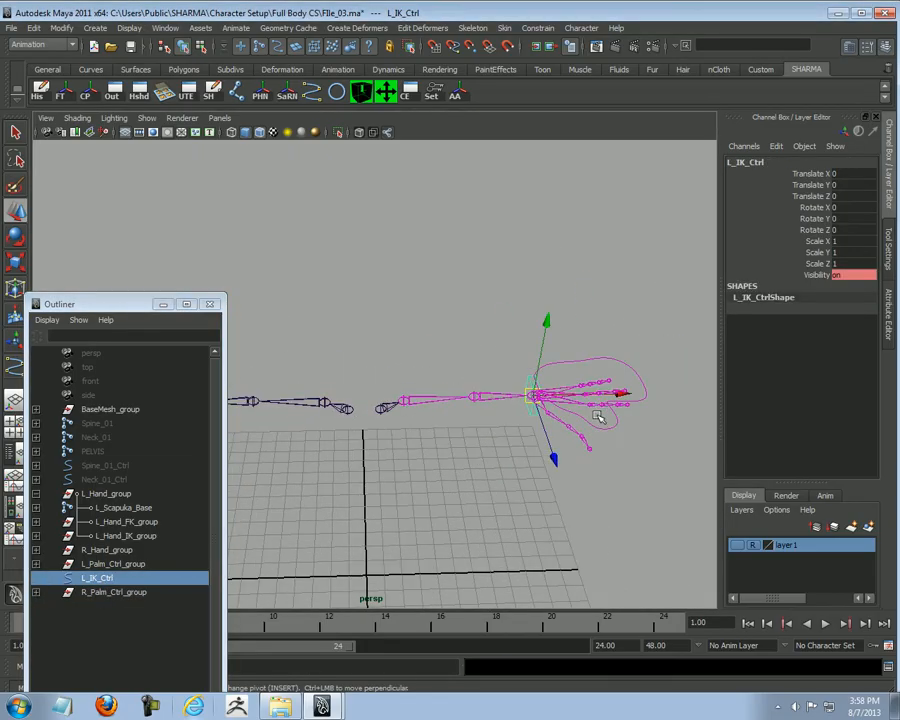
{"action": "key", "text": "ctrl+d"}
{"action": "scroll", "coordinate": [393, 507], "scroll_direction": "down", "scroll_amount": 2}
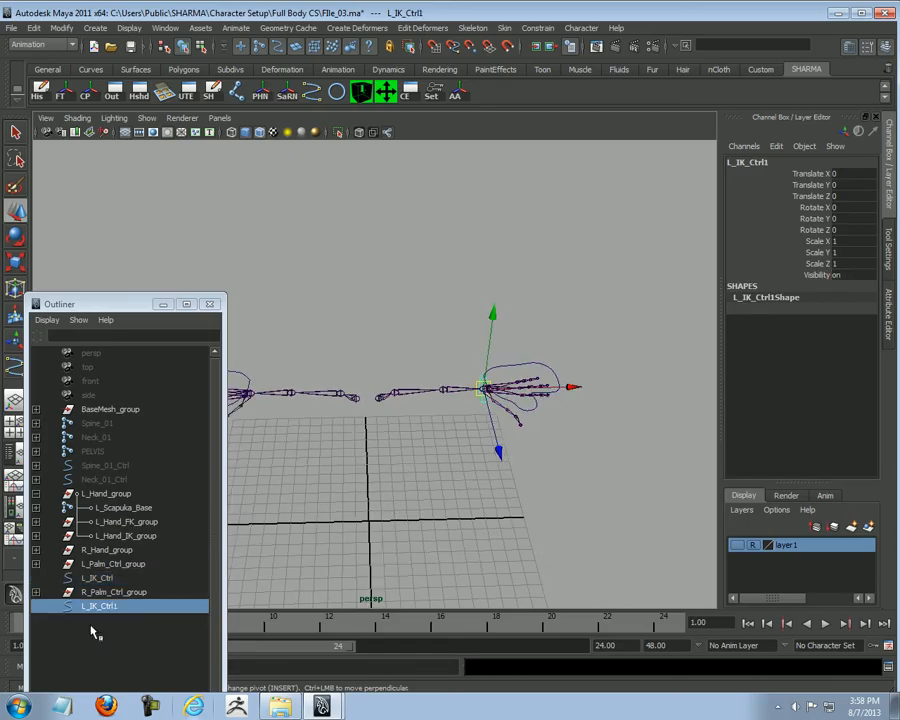
Step: Rename the duplicated IK control as R_IK_Ctrl
{"action": "double_click", "coordinate": [125, 607]}
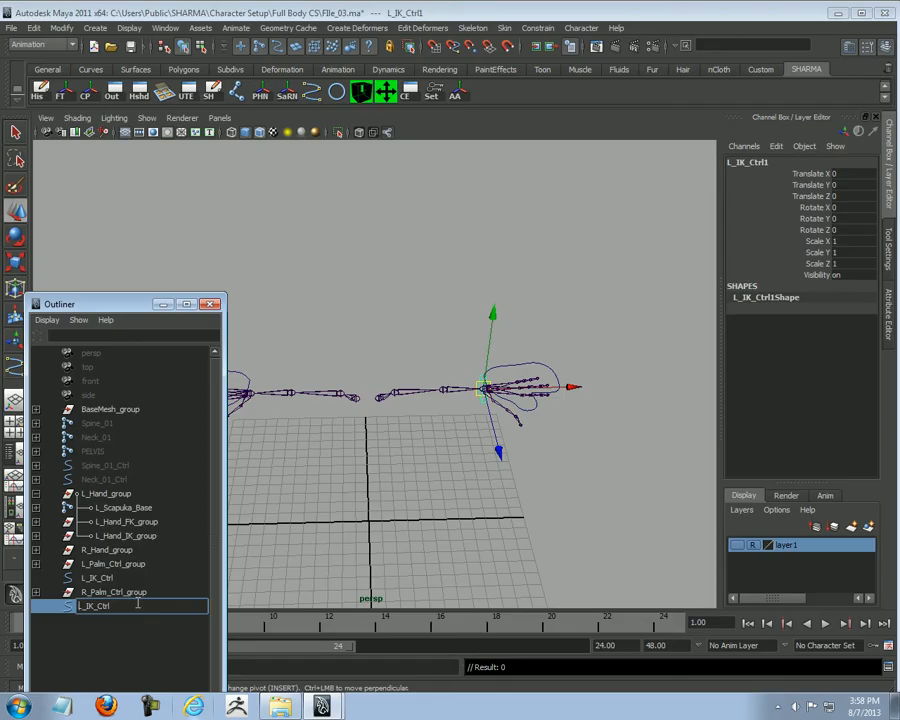
{"action": "type", "text": "R_"}
{"action": "key", "text": "Return"}
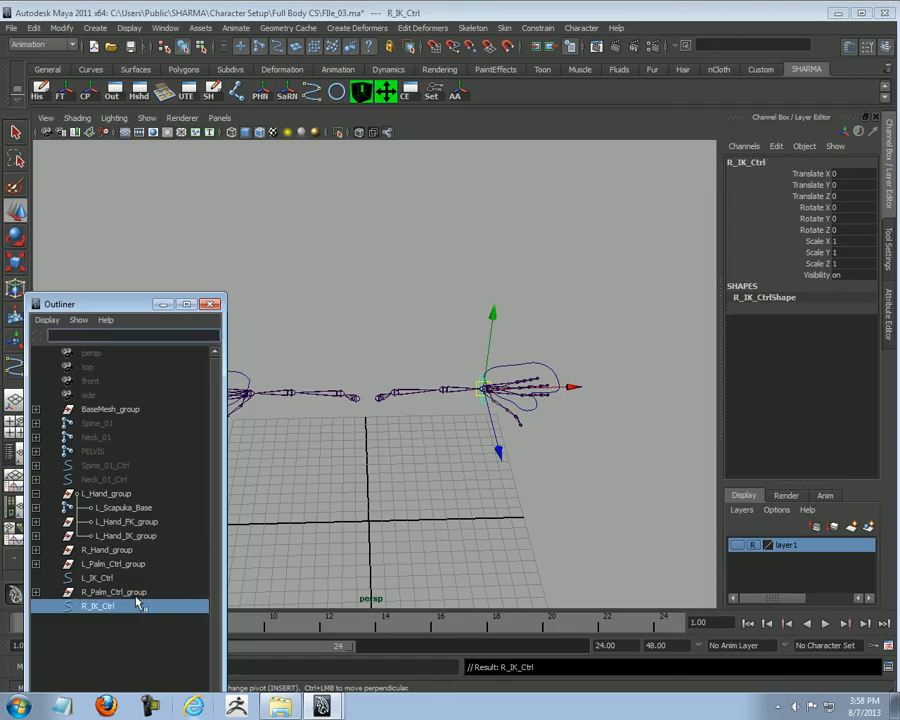
Step: Snap R_IK_Ctrl along X onto the right arm's wrist joint
{"action": "middle_click_drag", "start_coordinate": [441, 453], "coordinate": [474, 456], "text": "alt"}
{"action": "right_click_drag", "start_coordinate": [474, 456], "coordinate": [482, 452], "text": "alt"}
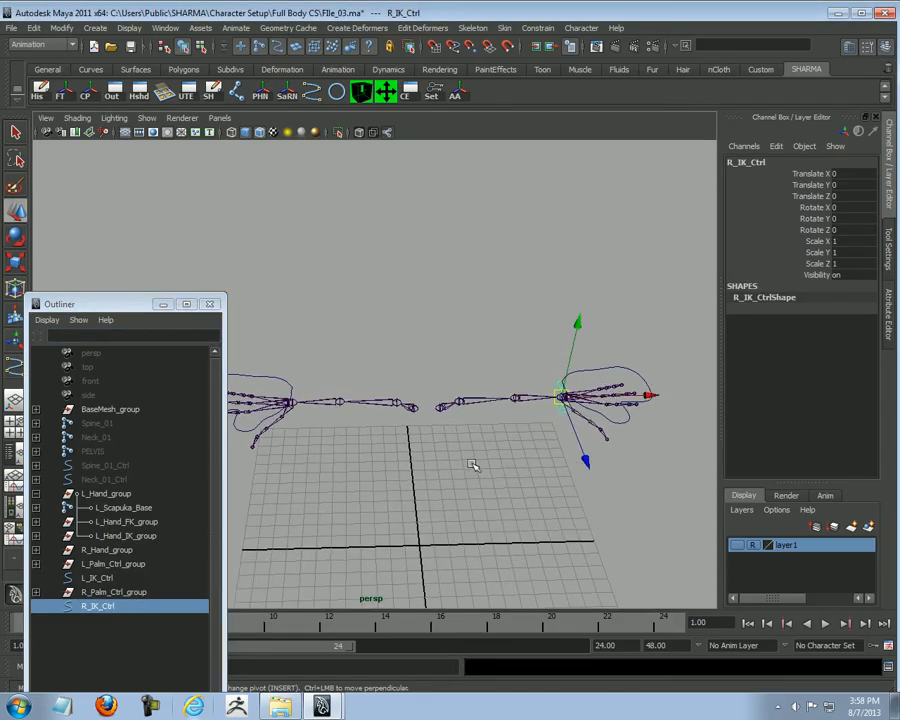
{"action": "left_click_drag", "start_coordinate": [563, 396], "coordinate": [291, 402]}
{"action": "middle_click_drag", "start_coordinate": [405, 459], "coordinate": [448, 457], "text": "alt"}
{"action": "right_click_drag", "start_coordinate": [448, 457], "coordinate": [550, 445], "text": "alt"}
{"action": "left_click_drag", "start_coordinate": [550, 445], "coordinate": [492, 418], "text": "alt"}
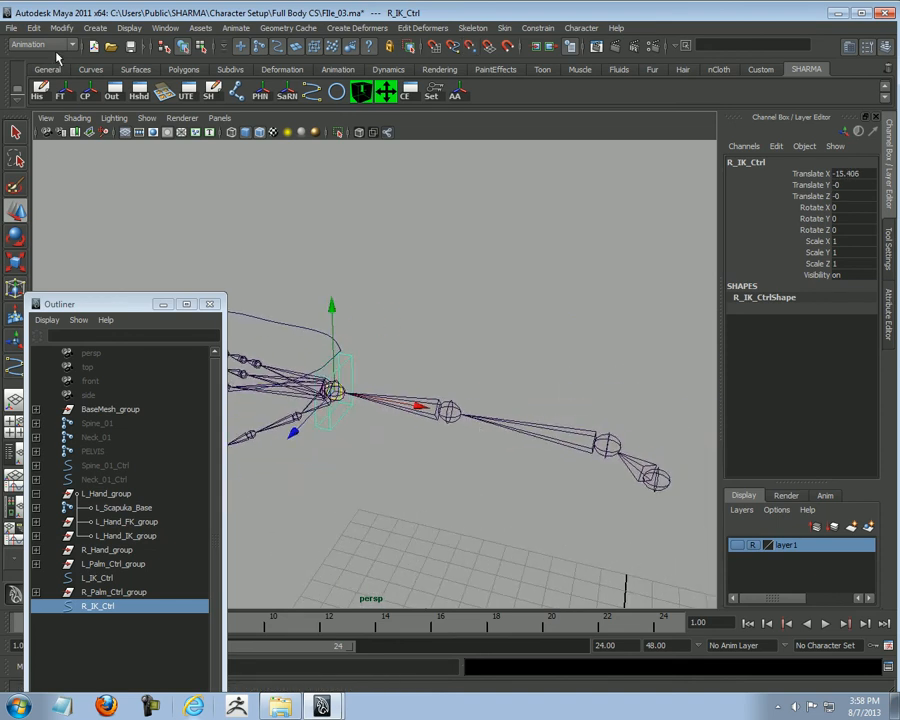
Step: Freeze R_IK_Ctrl's transformations, delete its history, and reselect it to check its channels
{"action": "left_click", "coordinate": [68, 97]}
{"action": "left_click", "coordinate": [39, 95]}
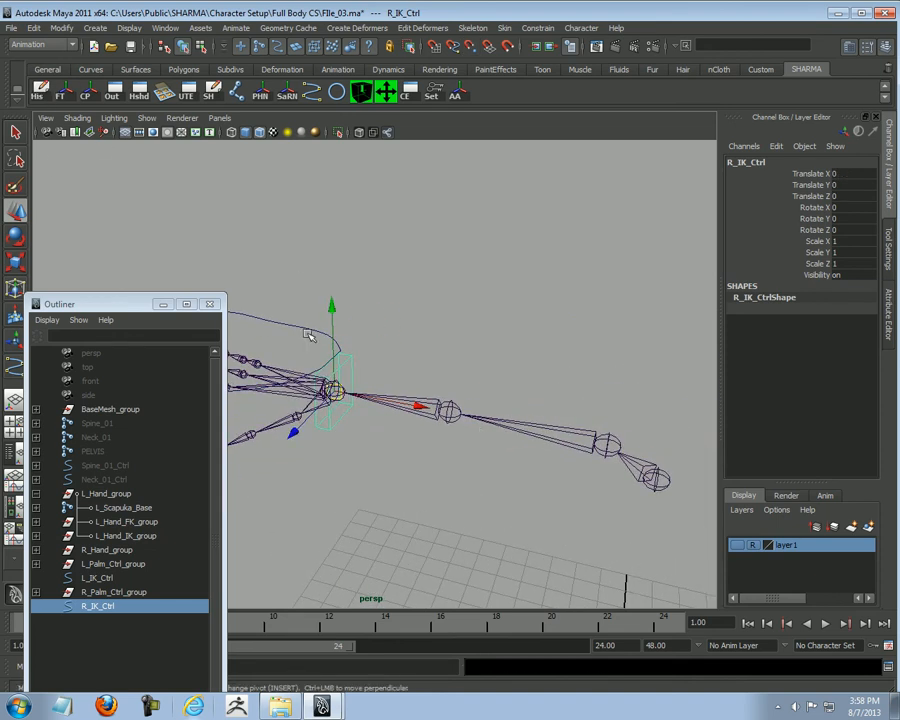
{"action": "left_click", "coordinate": [437, 597]}
{"action": "right_click_drag", "start_coordinate": [443, 500], "coordinate": [420, 488], "text": "alt"}
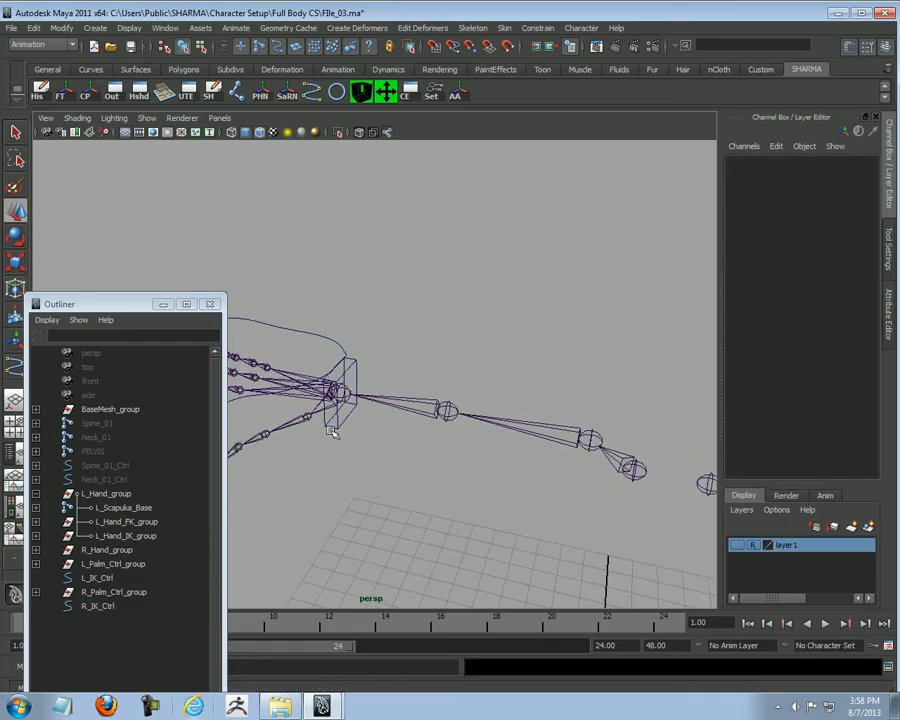
{"action": "left_click", "coordinate": [330, 423]}
{"action": "right_click_drag", "start_coordinate": [569, 465], "coordinate": [477, 489], "text": "alt"}
{"action": "left_click_drag", "start_coordinate": [477, 489], "coordinate": [458, 478], "text": "alt"}
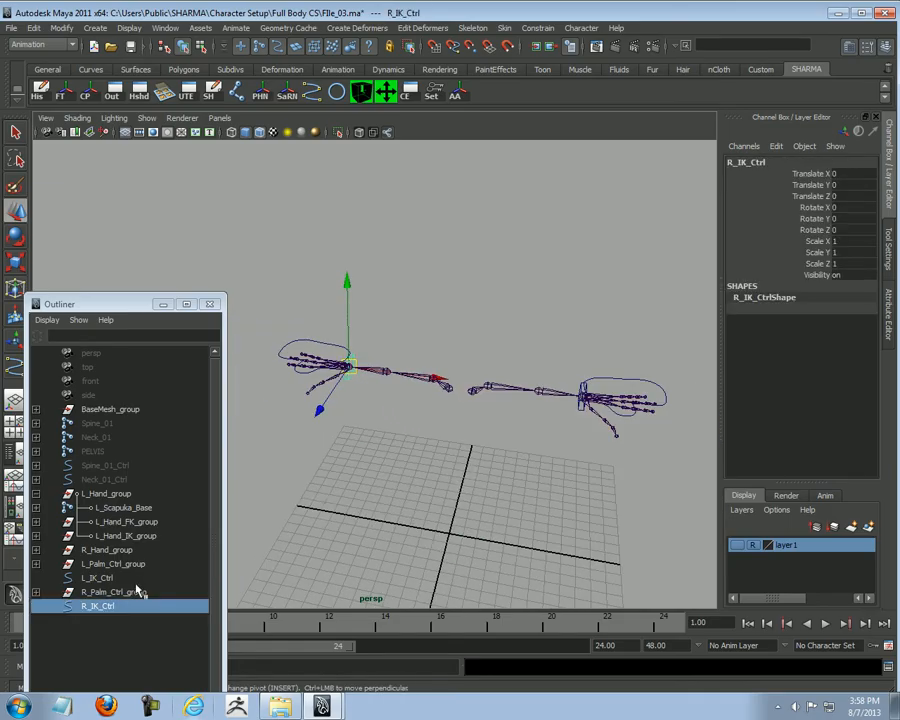
Step: Collapse L_Hand_group in the hierarchy and parent L_Palm_Ctrl_group under it
{"action": "left_click", "coordinate": [104, 593]}
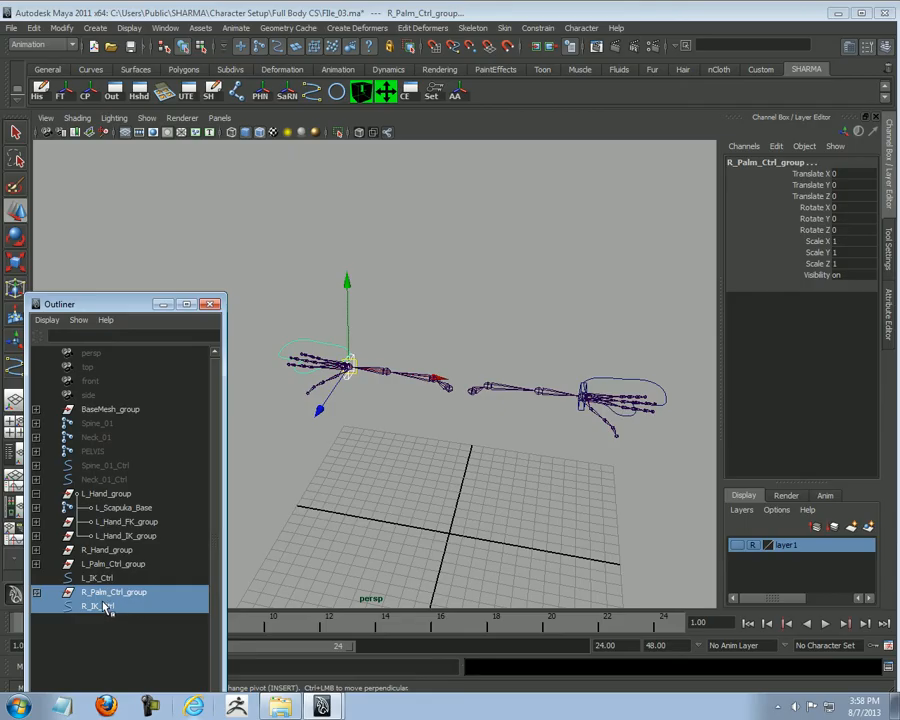
{"action": "left_click", "coordinate": [37, 494]}
{"action": "left_click", "coordinate": [106, 494]}
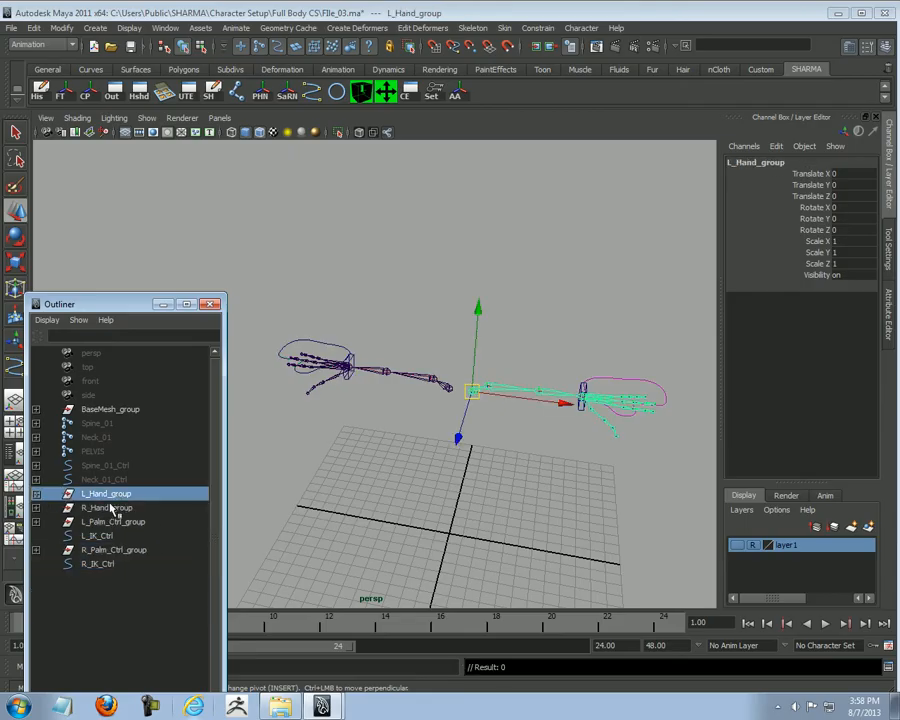
{"action": "left_click", "coordinate": [106, 522]}
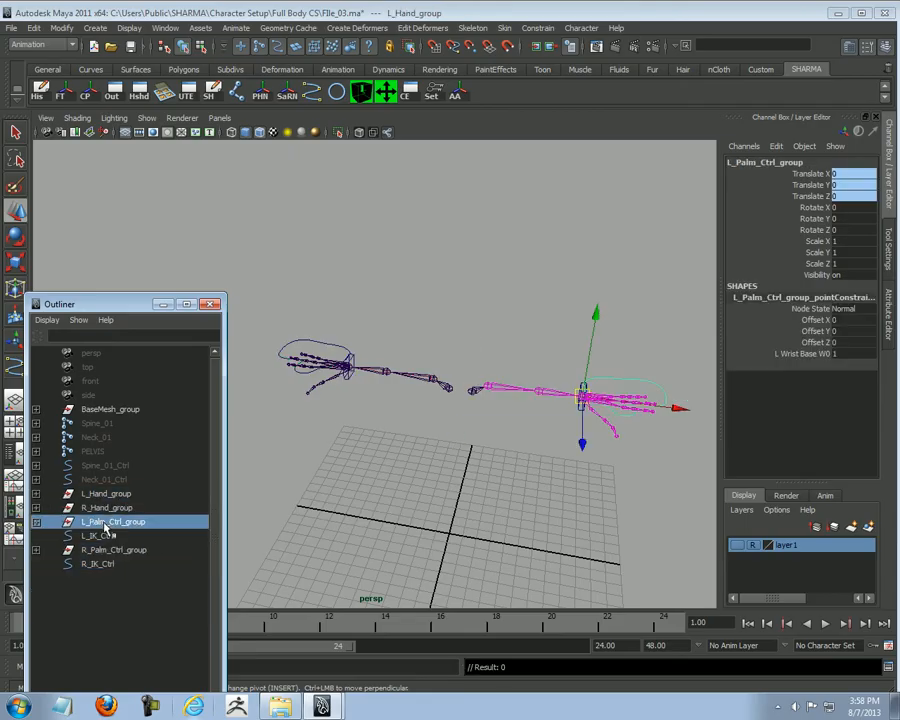
{"action": "middle_click_drag", "start_coordinate": [108, 527], "coordinate": [112, 496]}
{"action": "left_click", "coordinate": [108, 495]}
{"action": "left_click_drag", "start_coordinate": [380, 490], "coordinate": [470, 510], "text": "alt"}
{"action": "left_click", "coordinate": [470, 510]}
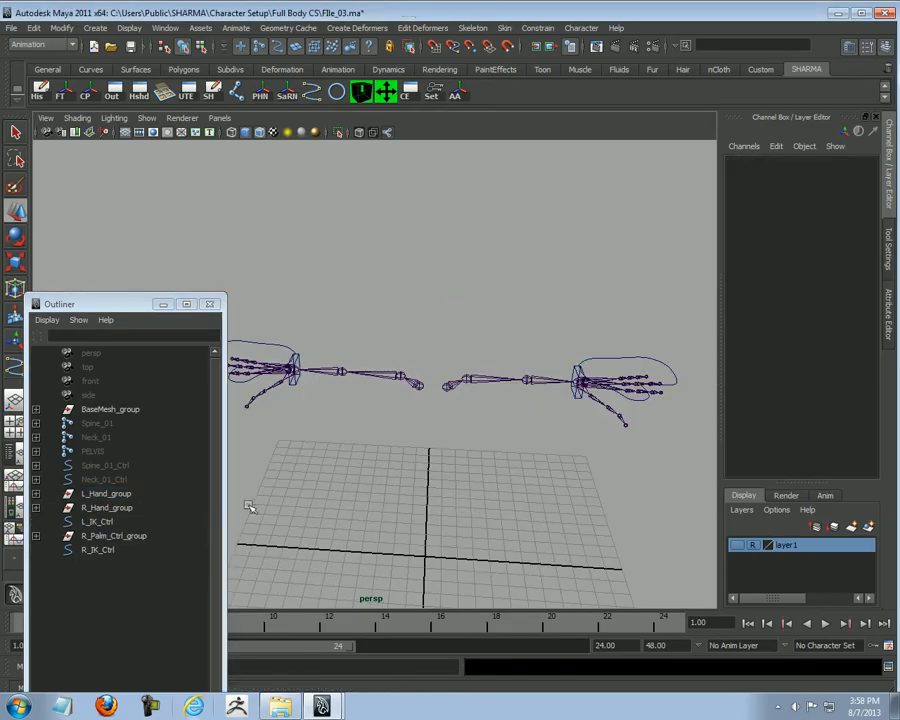
Step: Test-move L_IK_Ctrl along the Z axis and undo the move
{"action": "left_click", "coordinate": [577, 398]}
{"action": "left_click_drag", "start_coordinate": [545, 458], "coordinate": [572, 473], "text": "alt"}
{"action": "key", "text": "ctrl+z"}
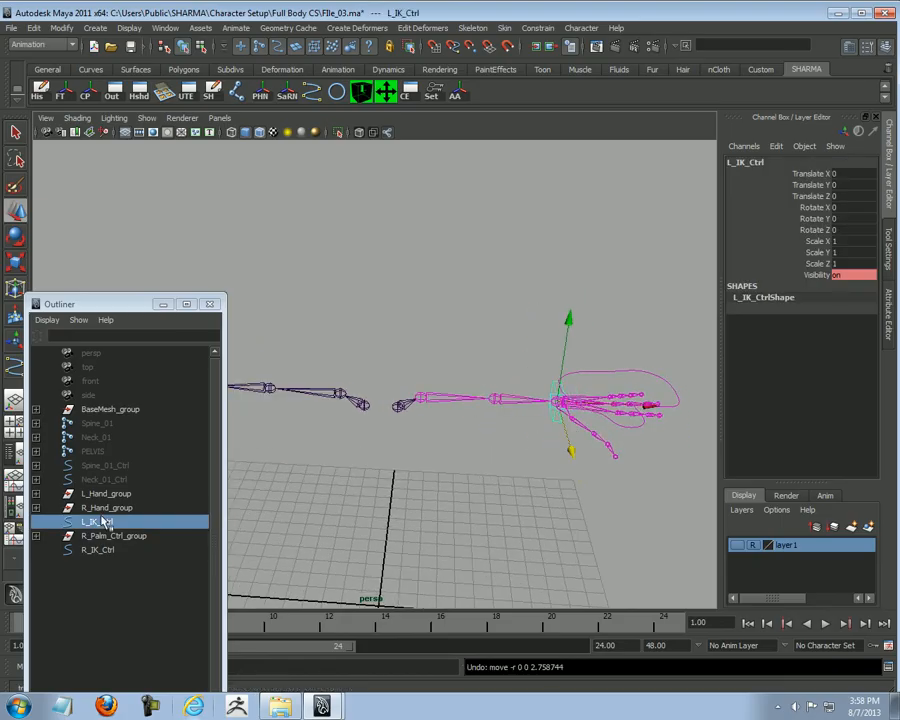
Step: Parent L_IK_Ctrl under L_Hand_IK_group inside L_Hand_group and check the group's contents
{"action": "left_click", "coordinate": [36, 508]}
{"action": "left_click", "coordinate": [36, 508]}
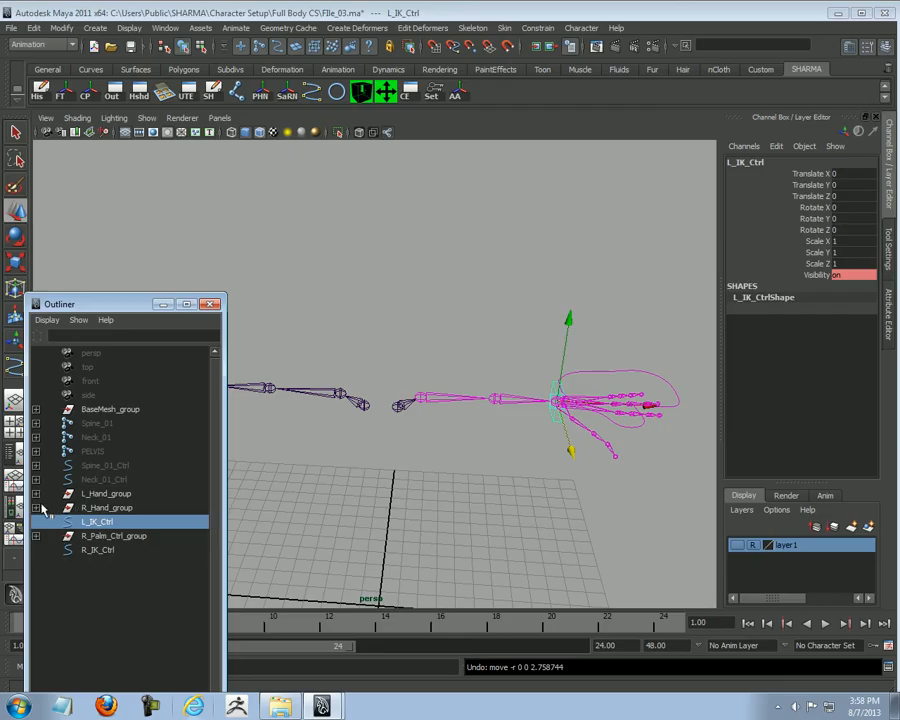
{"action": "left_click", "coordinate": [36, 494]}
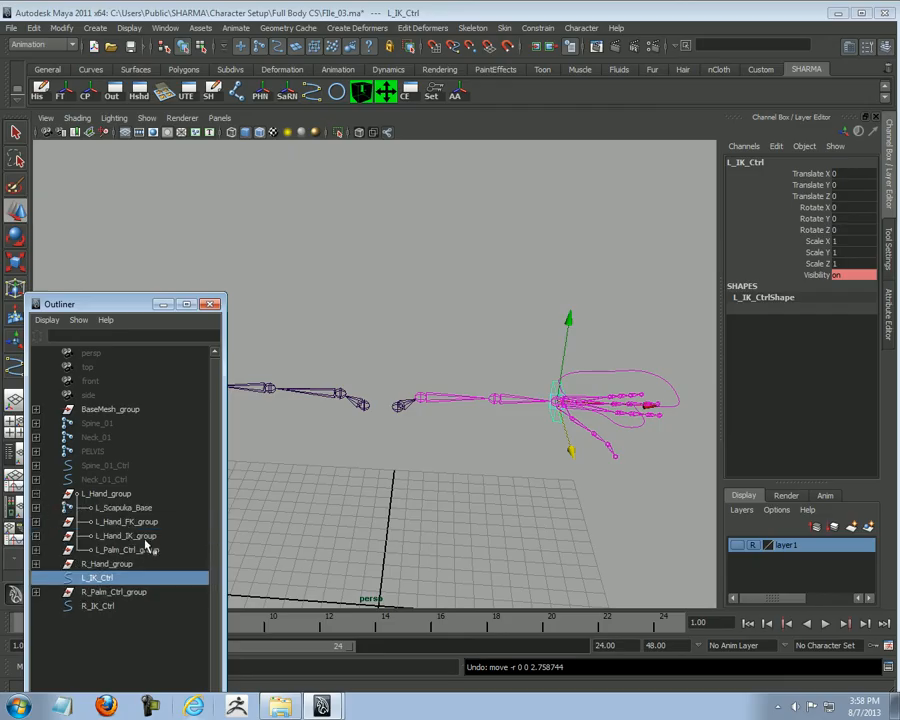
{"action": "left_click", "coordinate": [90, 536]}
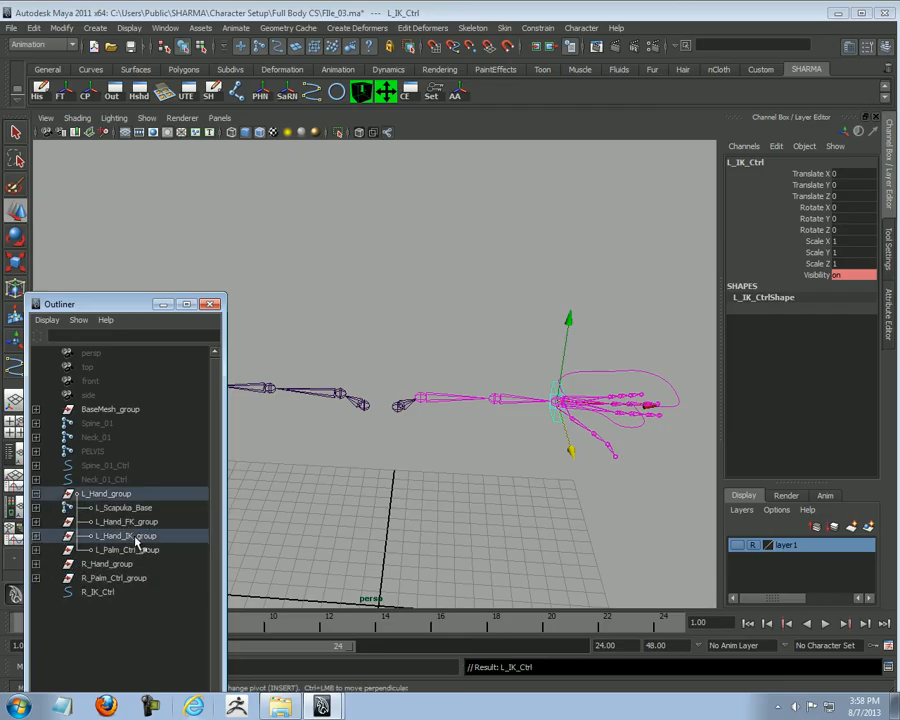
{"action": "left_click", "coordinate": [36, 536]}
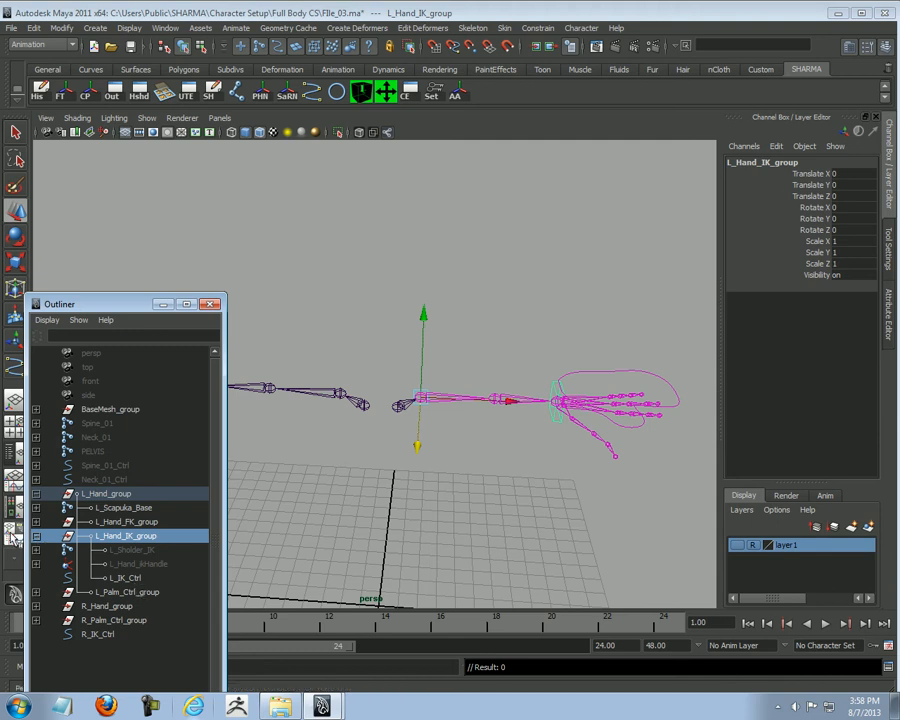
{"action": "left_click", "coordinate": [36, 536]}
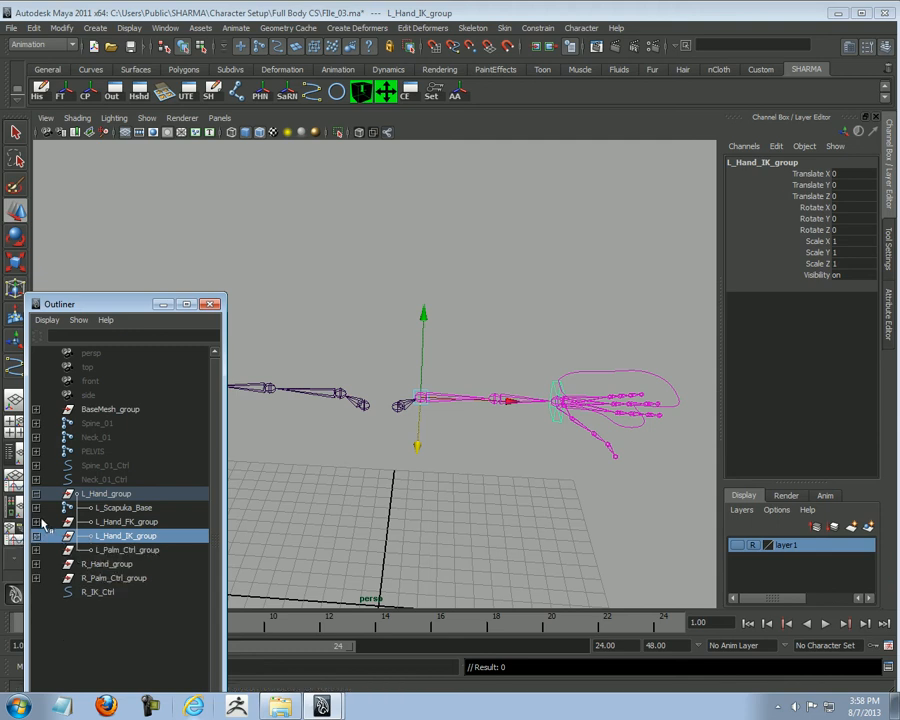
Step: Select L_Scapuka_Base, L_Hand_FK_group and L_Hand_IK_group in turn to examine what each contains
{"action": "left_click", "coordinate": [116, 508]}
{"action": "right_click_drag", "start_coordinate": [440, 484], "coordinate": [408, 484], "text": "alt"}
{"action": "left_click", "coordinate": [118, 523]}
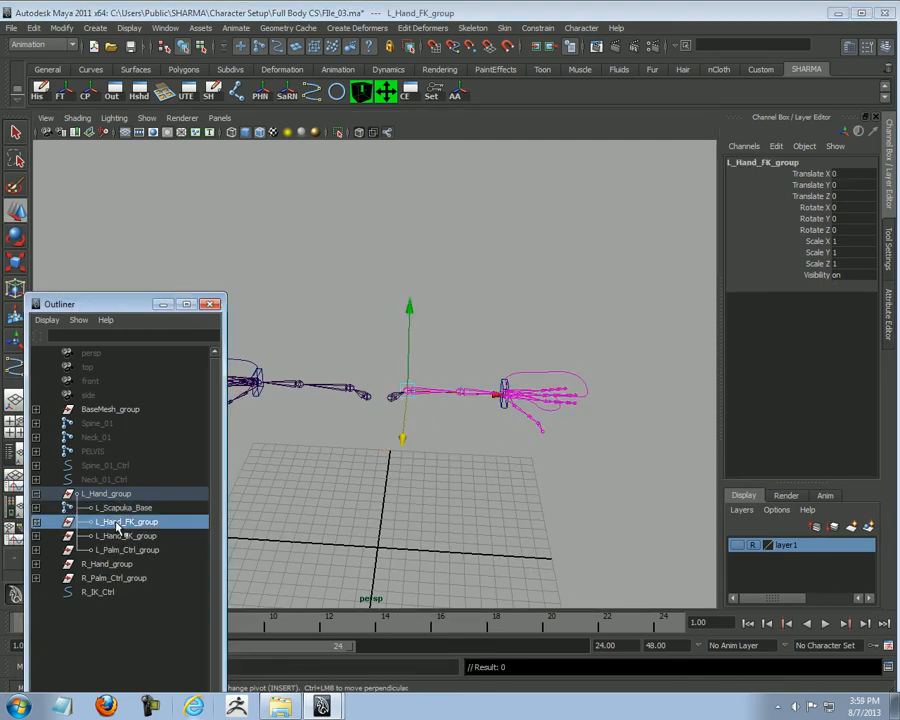
{"action": "left_click", "coordinate": [126, 536]}
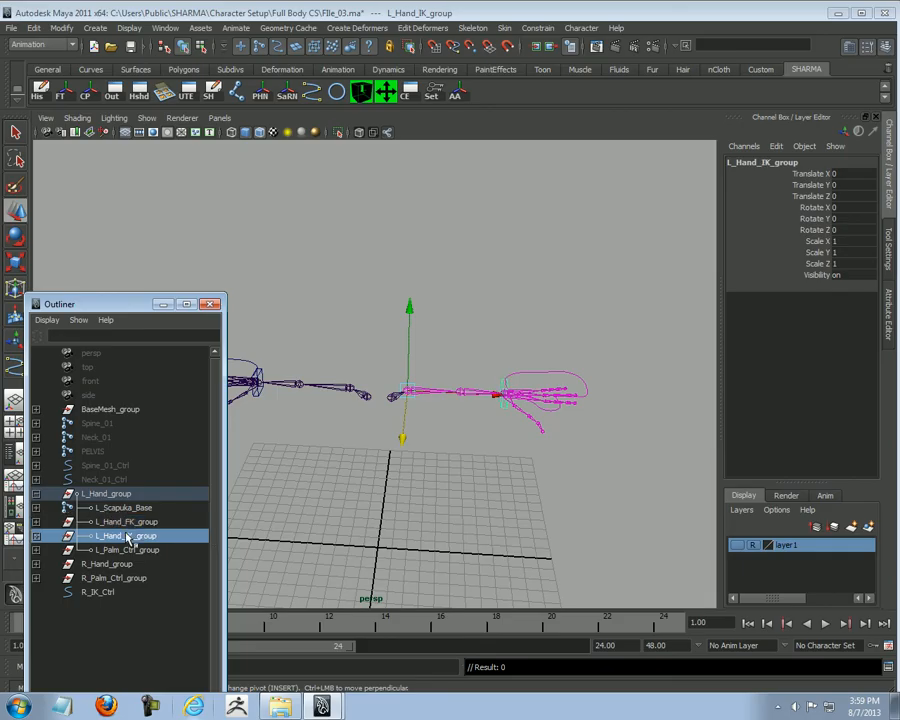
Step: Test how the left arm follows L_IK_Ctrl by moving the control, and undo the move
{"action": "left_click", "coordinate": [454, 458]}
{"action": "scroll", "coordinate": [454, 458], "scroll_direction": "up", "scroll_amount": 3}
{"action": "left_click", "coordinate": [628, 442]}
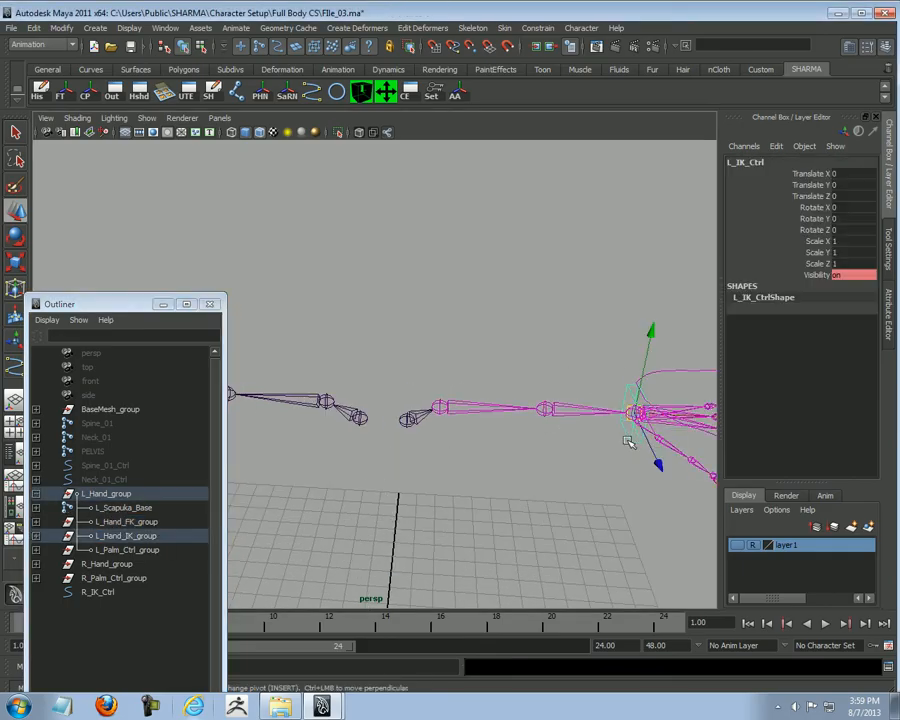
{"action": "left_click_drag", "start_coordinate": [624, 410], "coordinate": [466, 428]}
{"action": "key", "text": "ctrl+z"}
{"action": "left_click", "coordinate": [410, 525]}
{"action": "scroll", "coordinate": [293, 488], "scroll_direction": "down", "scroll_amount": 3}
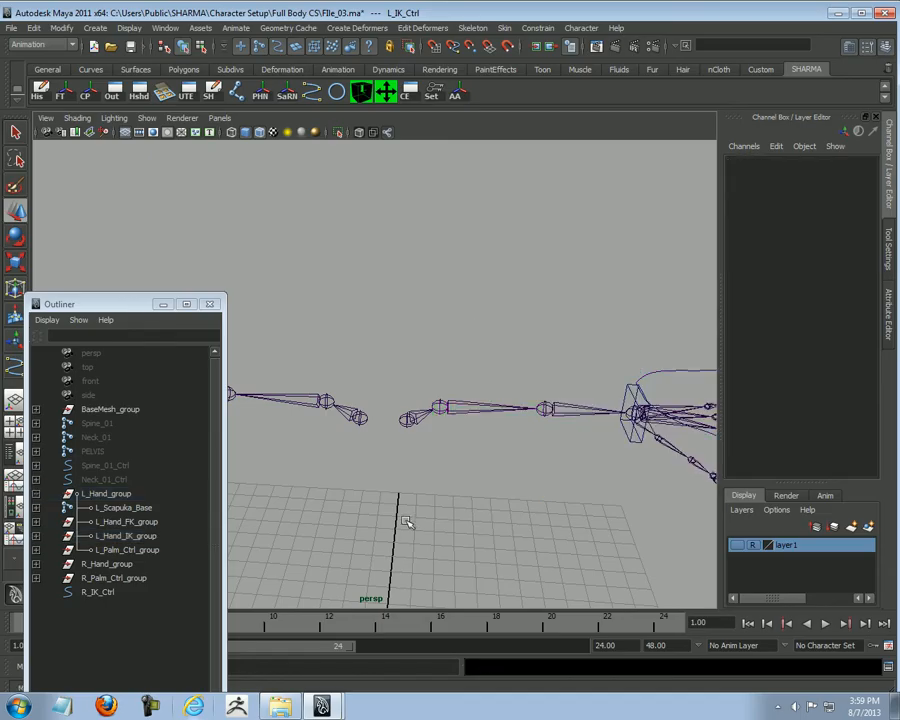
Step: Collapse L_Hand_group and switch the IKFK attribute of L_Palm_Ctrl to FK
{"action": "left_click", "coordinate": [36, 494]}
{"action": "left_click", "coordinate": [100, 494]}
{"action": "left_click_drag", "start_coordinate": [440, 440], "coordinate": [414, 450], "text": "alt"}
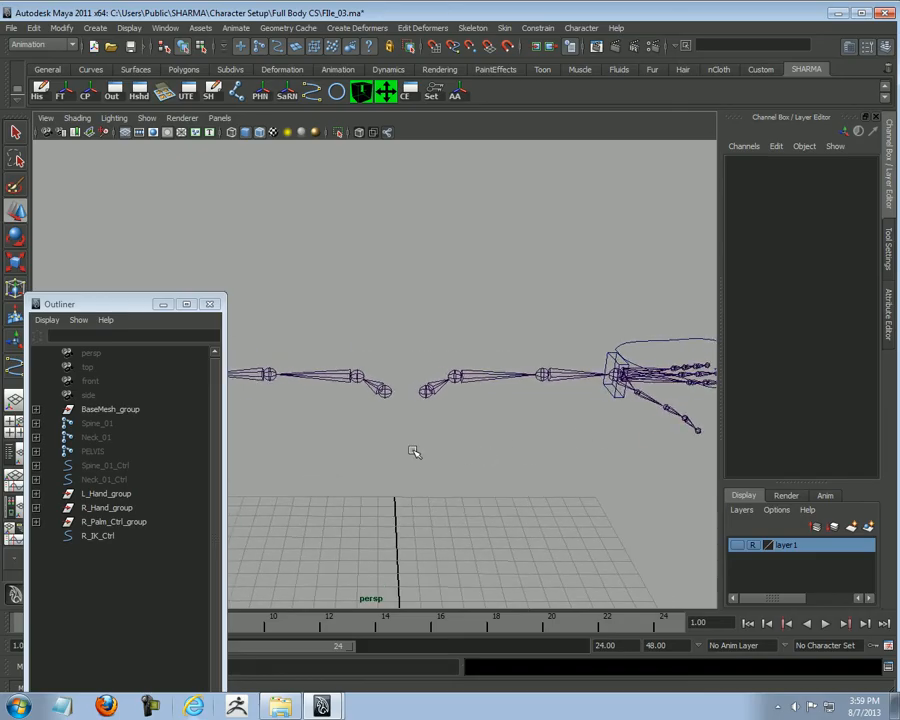
{"action": "left_click", "coordinate": [663, 340]}
{"action": "left_click", "coordinate": [835, 286]}
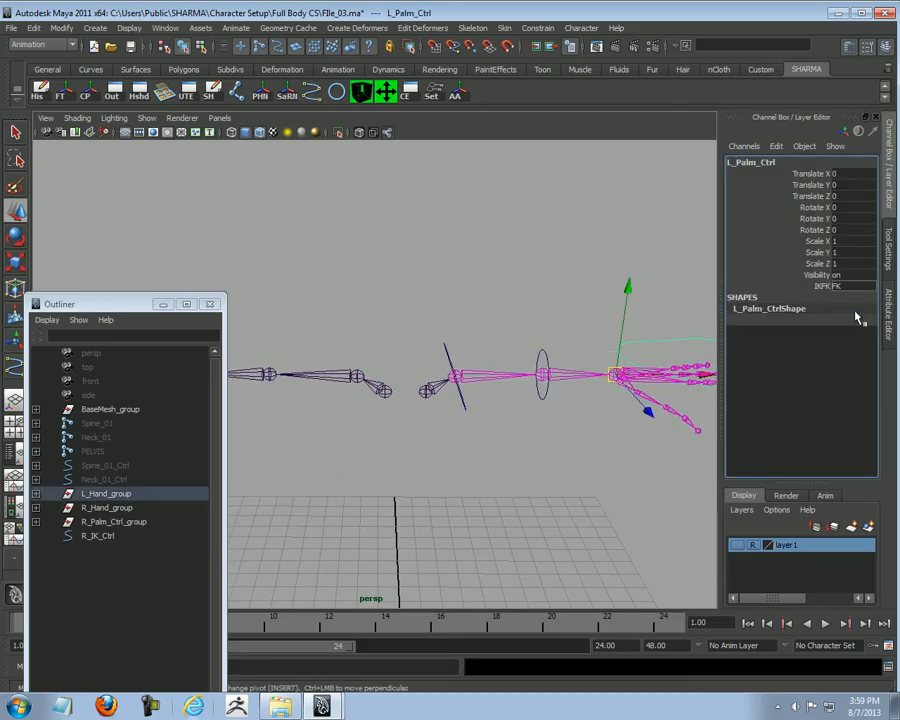
{"action": "left_click", "coordinate": [840, 310]}
{"action": "left_click", "coordinate": [530, 458]}
Step: Duplicate the left arm's FK_Sholder_Ctrl, rename the copy as FK_Sholder_Ctrl, and check its child elbow control
{"action": "left_click", "coordinate": [459, 408]}
{"action": "left_click_drag", "start_coordinate": [459, 408], "coordinate": [510, 450], "text": "alt"}
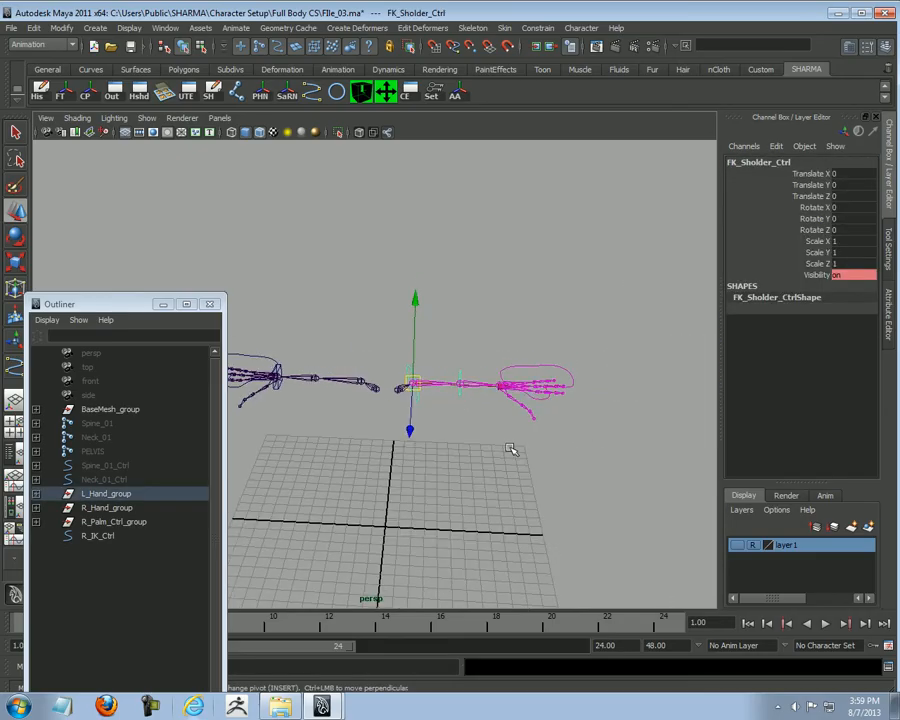
{"action": "key", "text": "ctrl+d"}
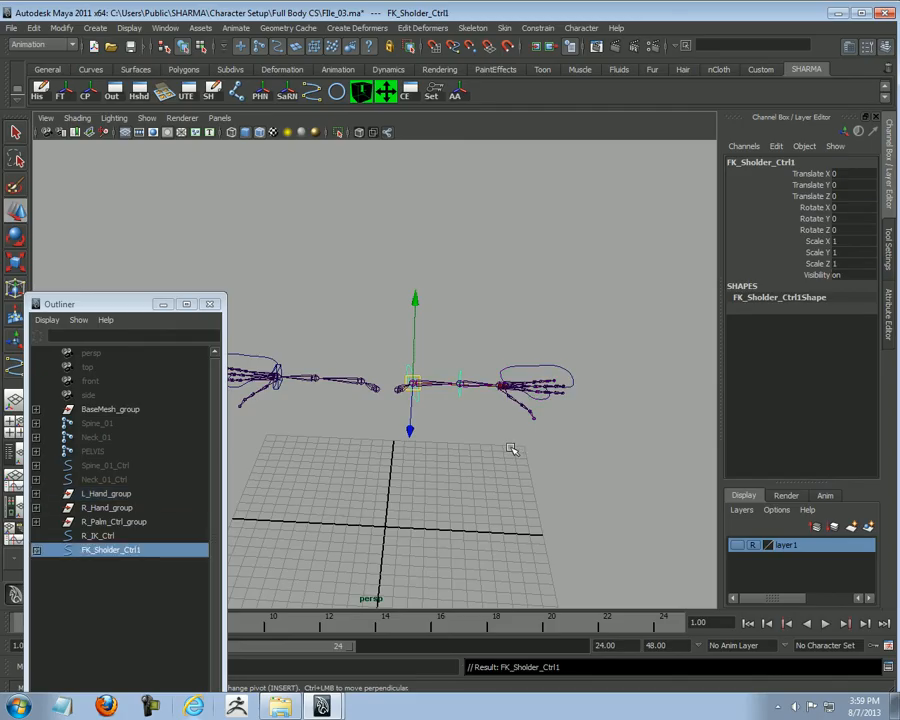
{"action": "left_click", "coordinate": [37, 551]}
{"action": "left_click", "coordinate": [164, 550]}
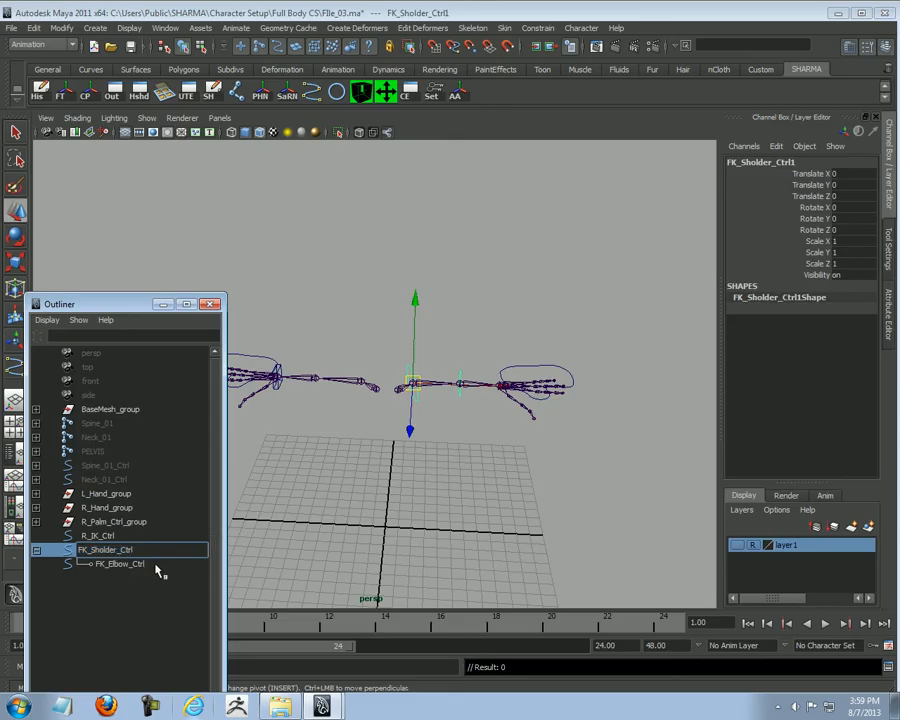
{"action": "key", "text": "Return"}
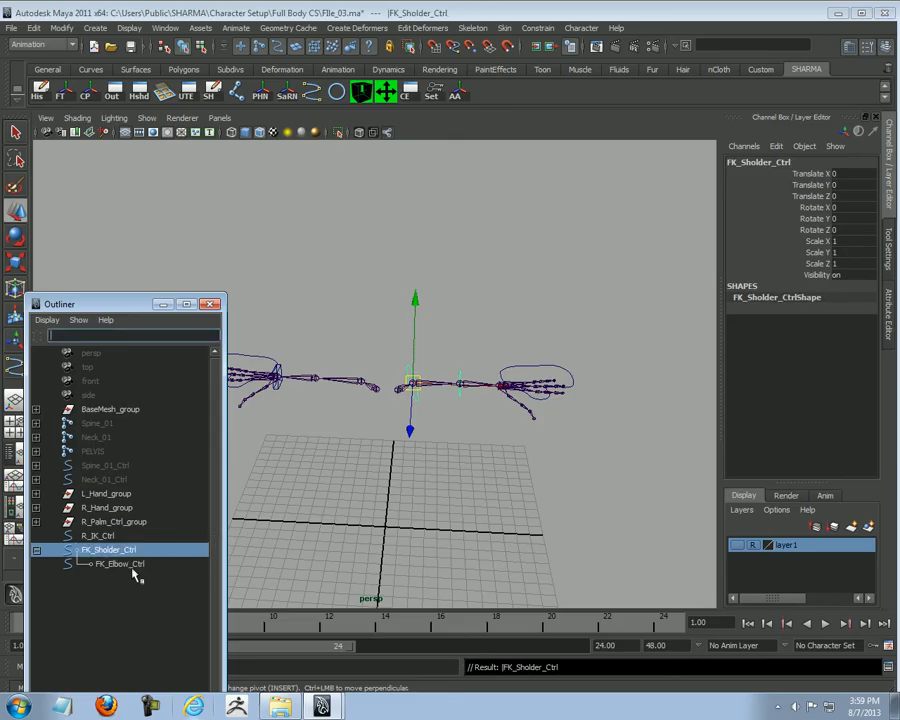
{"action": "left_click", "coordinate": [127, 566]}
{"action": "mouse_move", "coordinate": [478, 502]}
{"action": "right_mouse_down", "text": "alt"}
{"action": "mouse_move", "coordinate": [466, 506]}
{"action": "mouse_move", "coordinate": [490, 510]}
{"action": "right_mouse_up", "text": "alt"}
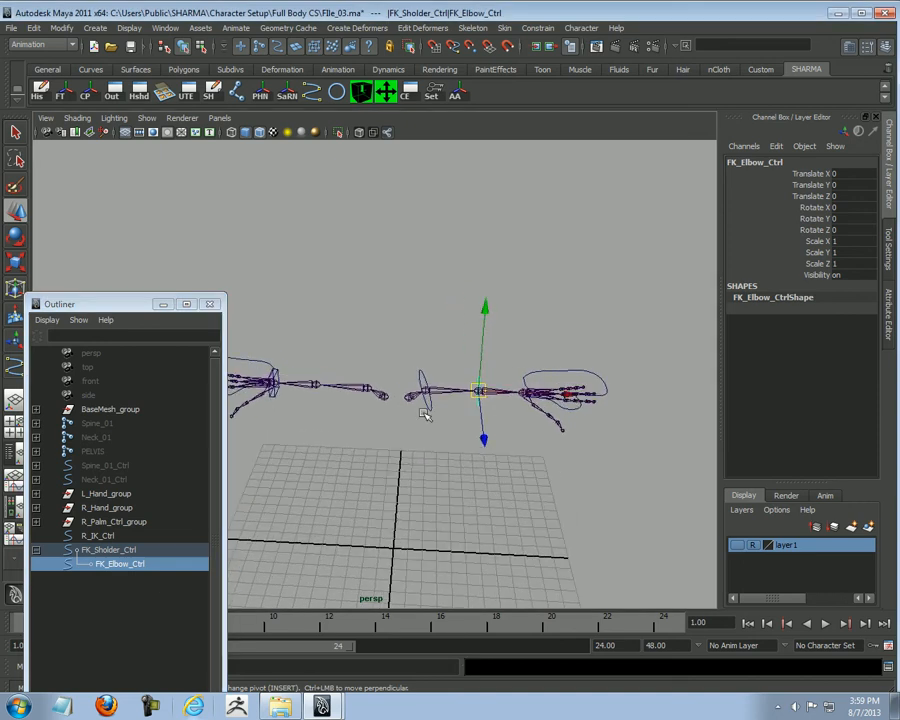
Step: Snap the duplicated FK_Sholder_Ctrl onto the right shoulder joint and mirror it through its Scale X value
{"action": "left_click_drag", "start_coordinate": [425, 400], "coordinate": [447, 453]}
{"action": "right_click_drag", "start_coordinate": [447, 453], "coordinate": [462, 446], "text": "alt"}
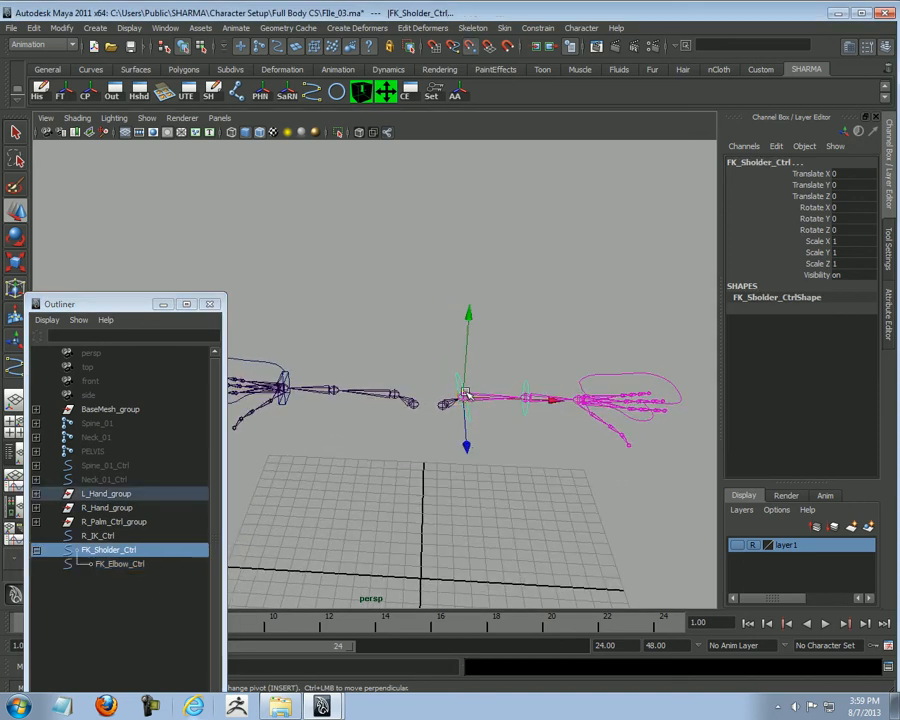
{"action": "left_click_drag", "start_coordinate": [464, 392], "coordinate": [390, 398]}
{"action": "left_click", "coordinate": [856, 242]}
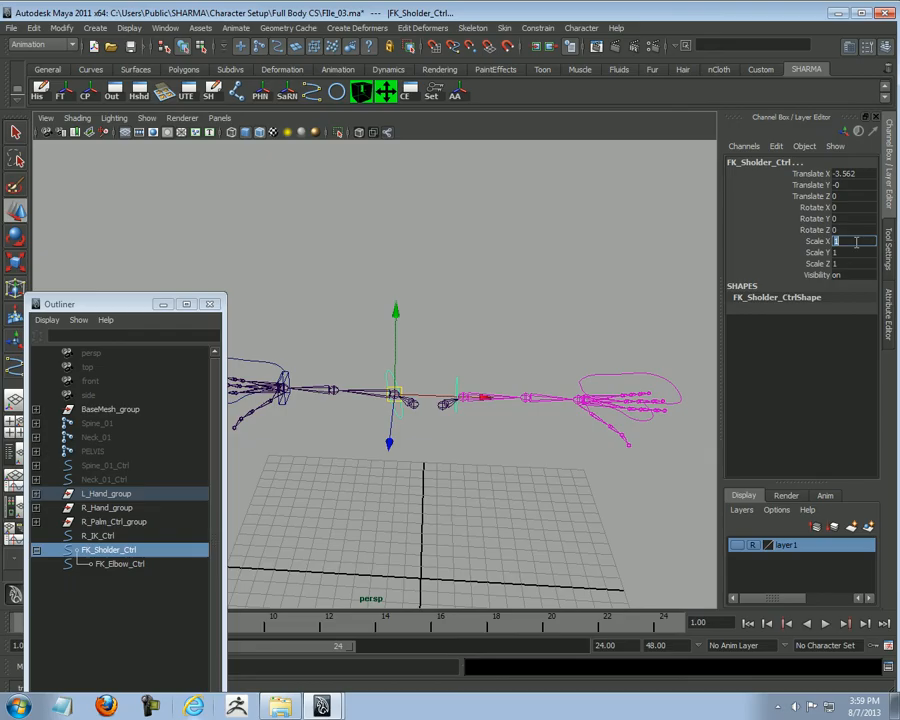
Step: Freeze the transformations of the right arm's FK shoulder and elbow controls and delete their history
{"action": "right_click_drag", "start_coordinate": [346, 416], "coordinate": [516, 348], "text": "alt"}
{"action": "left_click", "coordinate": [313, 385]}
{"action": "left_click", "coordinate": [307, 421]}
{"action": "left_click_drag", "start_coordinate": [307, 421], "coordinate": [490, 452], "text": "alt"}
{"action": "left_click", "coordinate": [516, 420]}
{"action": "left_click", "coordinate": [508, 405]}
{"action": "left_click", "coordinate": [60, 91]}
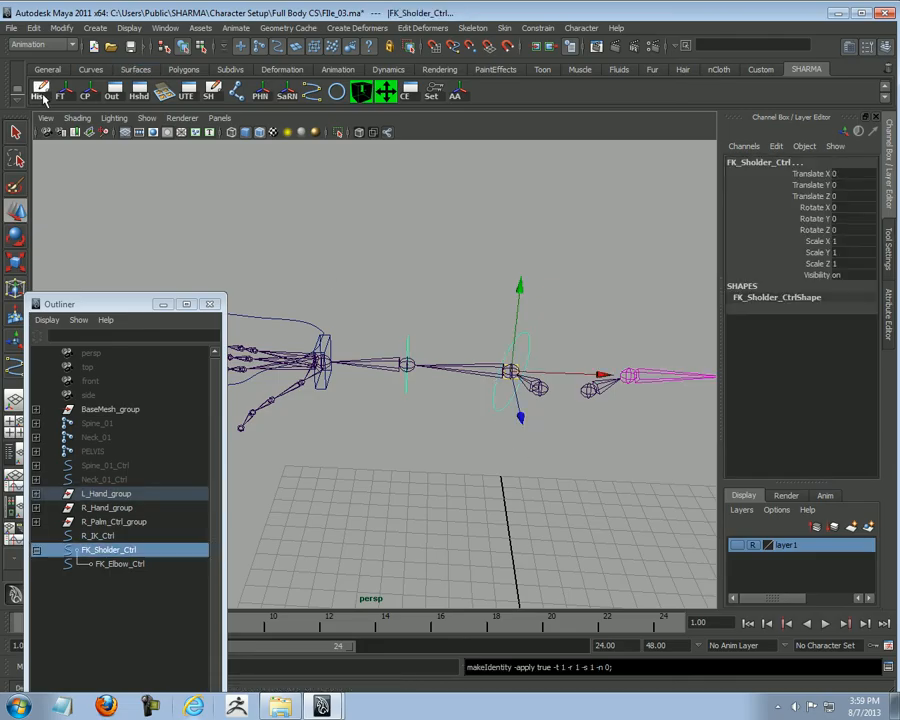
{"action": "left_click", "coordinate": [410, 232]}
{"action": "left_click", "coordinate": [494, 400]}
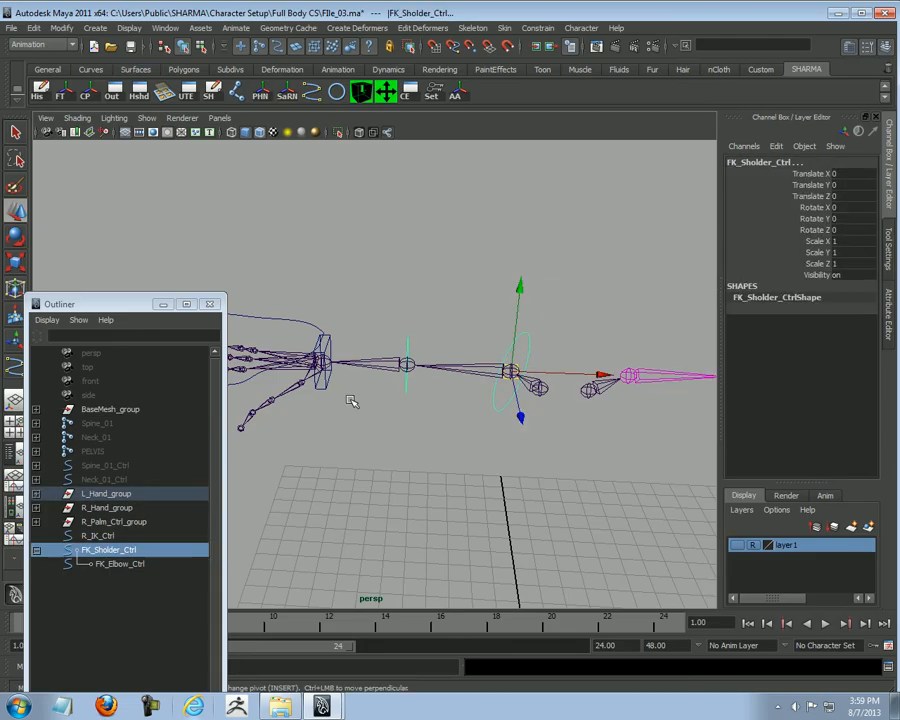
{"action": "left_click", "coordinate": [405, 386]}
{"action": "left_click", "coordinate": [445, 486]}
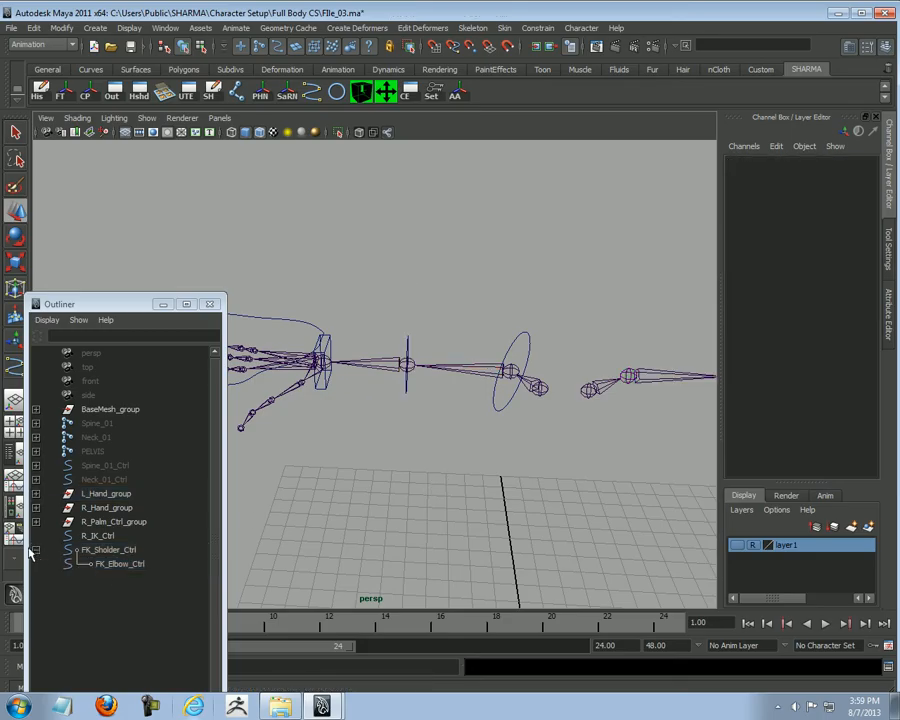
Step: Collapse the duplicated FK_Sholder_Ctrl and review the top-level hand groups and right-arm controls in the hierarchy
{"action": "left_click", "coordinate": [36, 549]}
{"action": "left_click", "coordinate": [95, 549]}
{"action": "key", "text": "Up"}
{"action": "key", "text": "Up"}
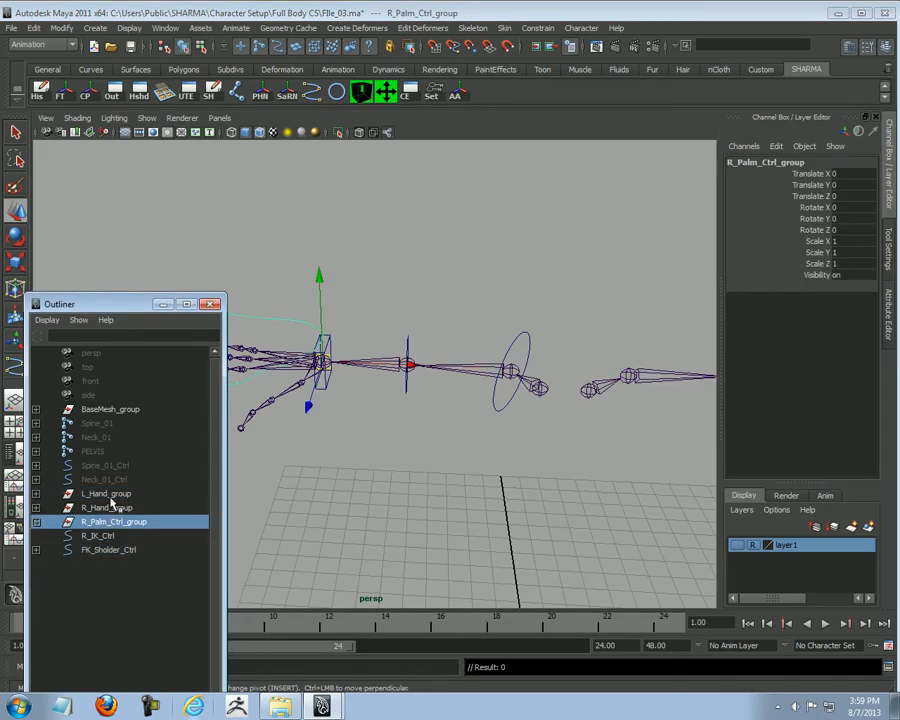
{"action": "key", "text": "Up"}
{"action": "key", "text": "Up"}
{"action": "left_click_drag", "start_coordinate": [500, 450], "coordinate": [518, 476], "text": "alt"}
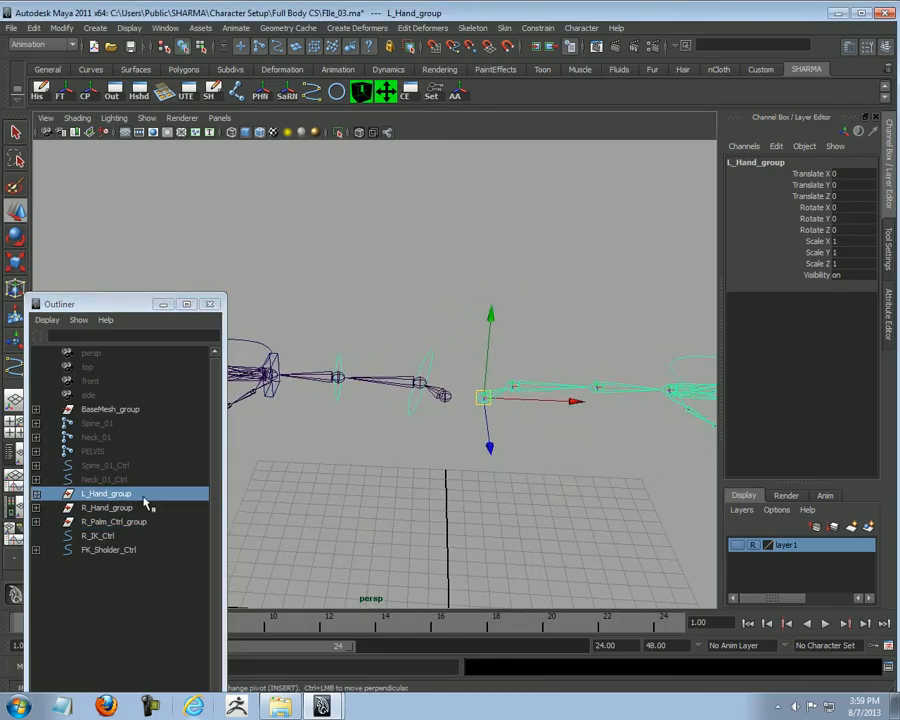
{"action": "left_click", "coordinate": [111, 499]}
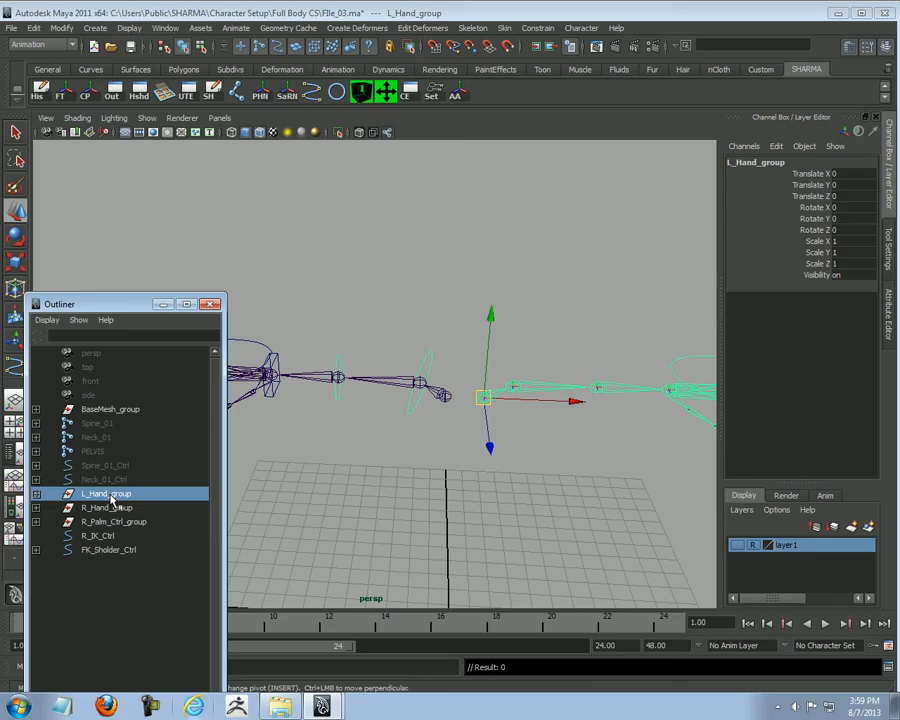
{"action": "left_click", "coordinate": [103, 551]}
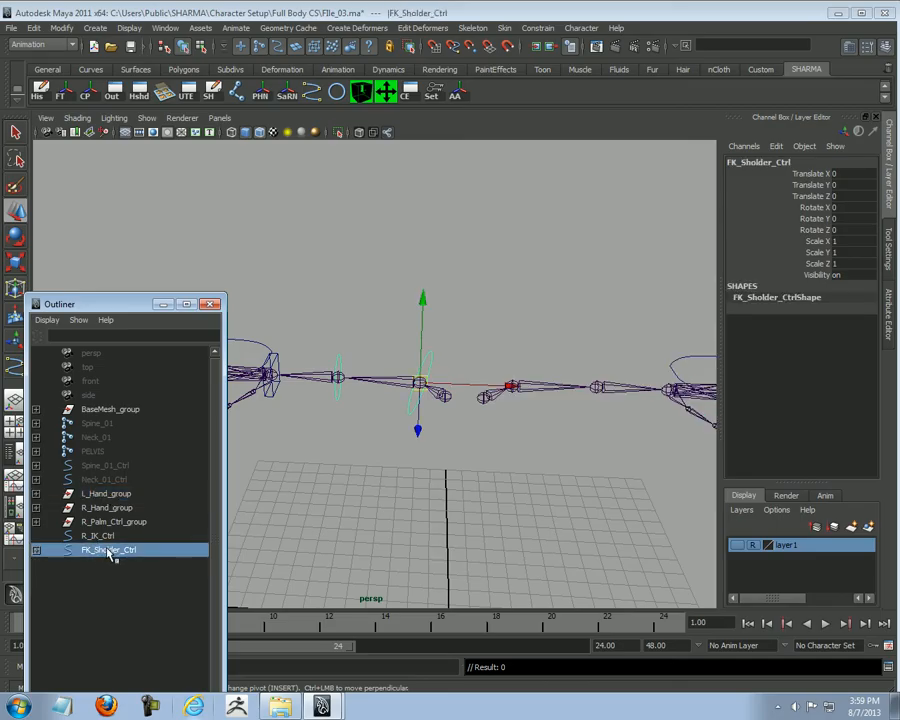
Step: Compare the left and right hand groups and find the original FK_Sholder_Ctrl inside L_Hand_FK_group
{"action": "left_click", "coordinate": [113, 511]}
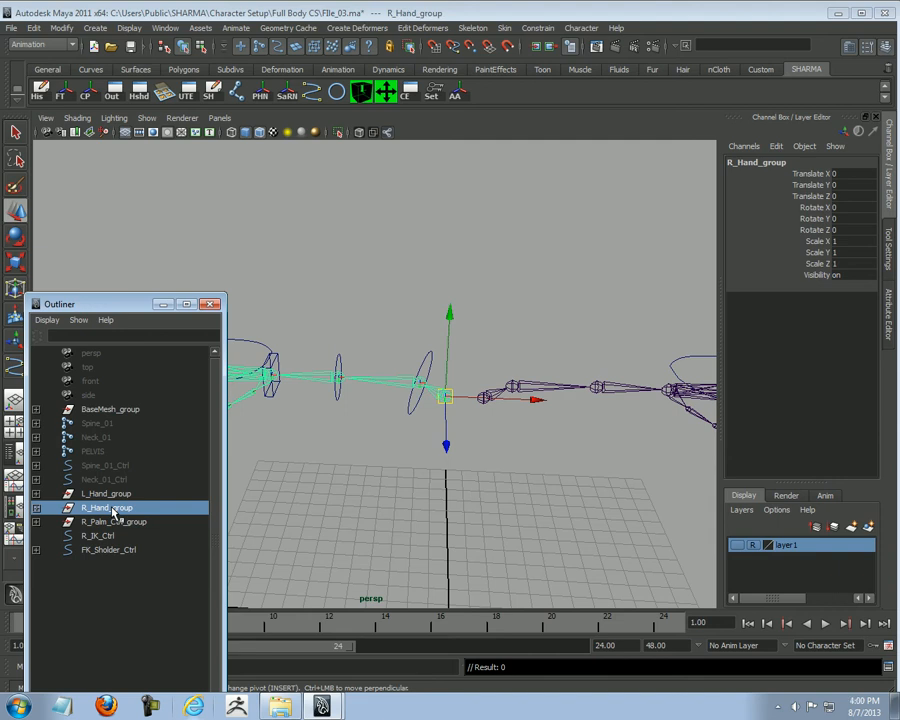
{"action": "left_click", "coordinate": [120, 494]}
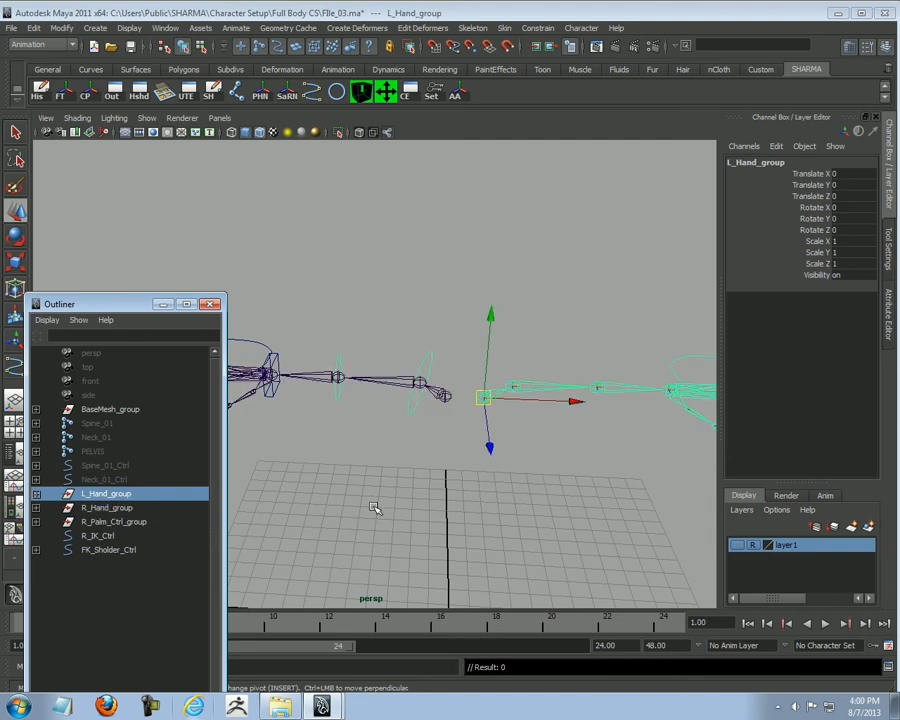
{"action": "left_click_drag", "start_coordinate": [492, 475], "coordinate": [390, 442], "text": "alt"}
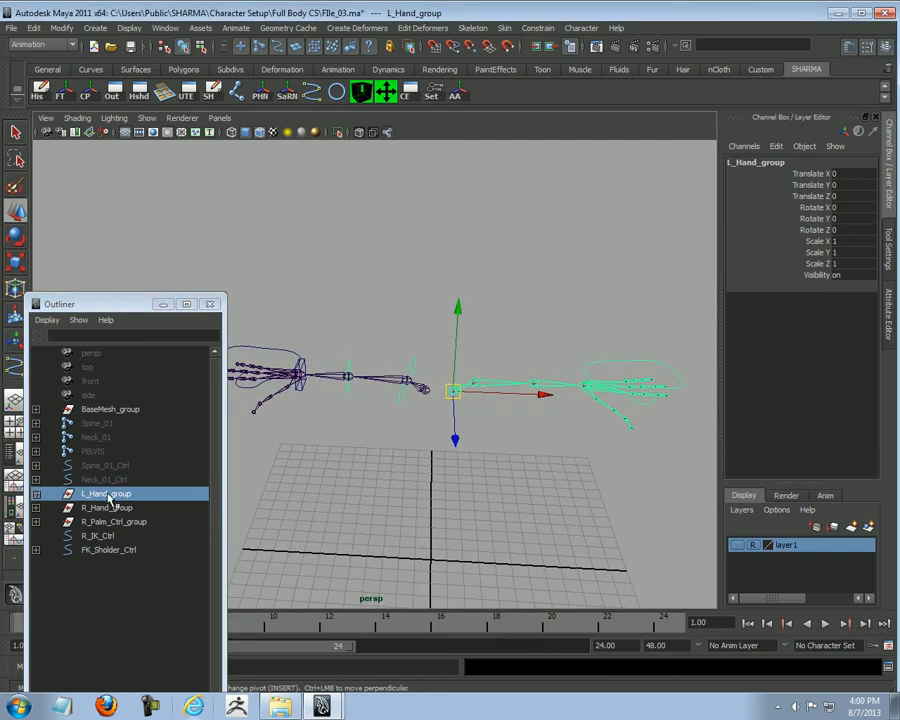
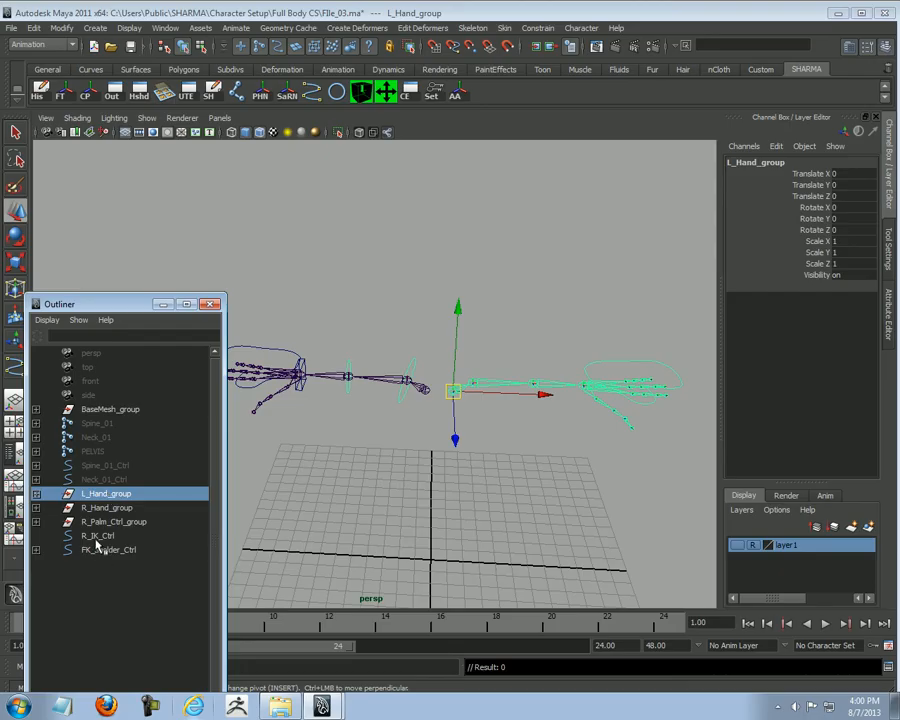
{"action": "left_click", "coordinate": [403, 400]}
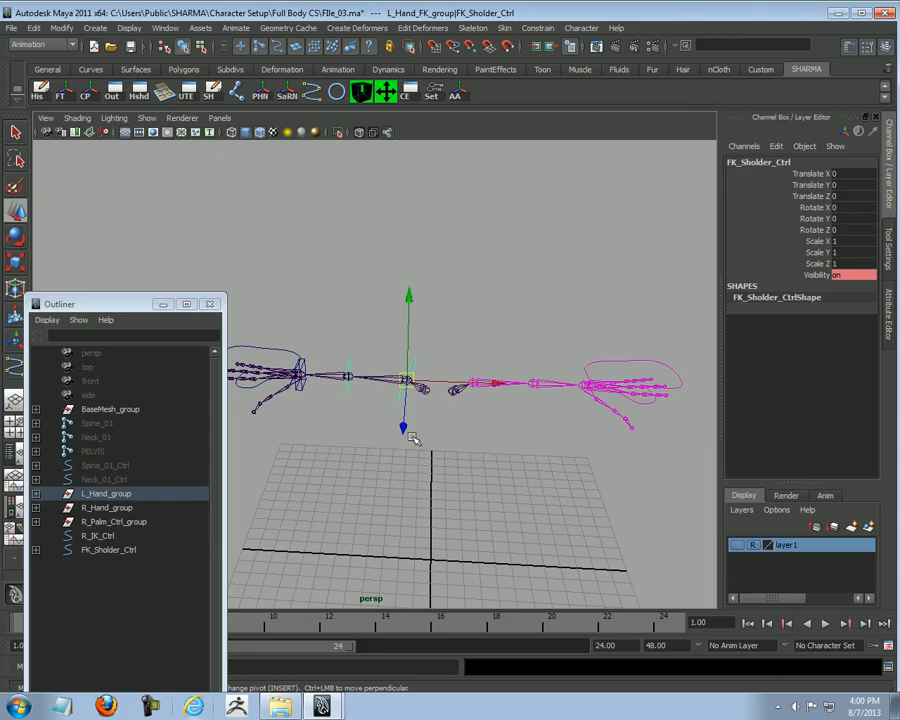
{"action": "left_click", "coordinate": [36, 494]}
{"action": "left_click", "coordinate": [117, 522]}
{"action": "left_click", "coordinate": [37, 523]}
{"action": "left_click", "coordinate": [128, 551]}
{"action": "left_click_drag", "start_coordinate": [524, 444], "coordinate": [395, 416], "text": "alt"}
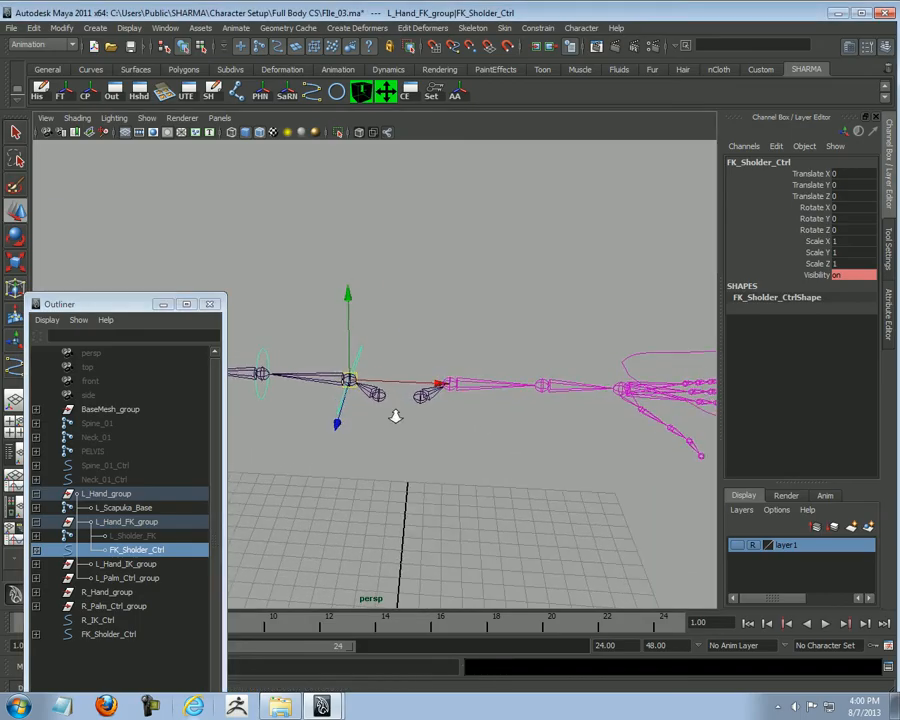
Step: Try to snap L_Hand_FK_group's FK_Sholder_Ctrl back onto the left shoulder joint, and undo the move
{"action": "left_click_drag", "start_coordinate": [350, 380], "coordinate": [452, 384]}
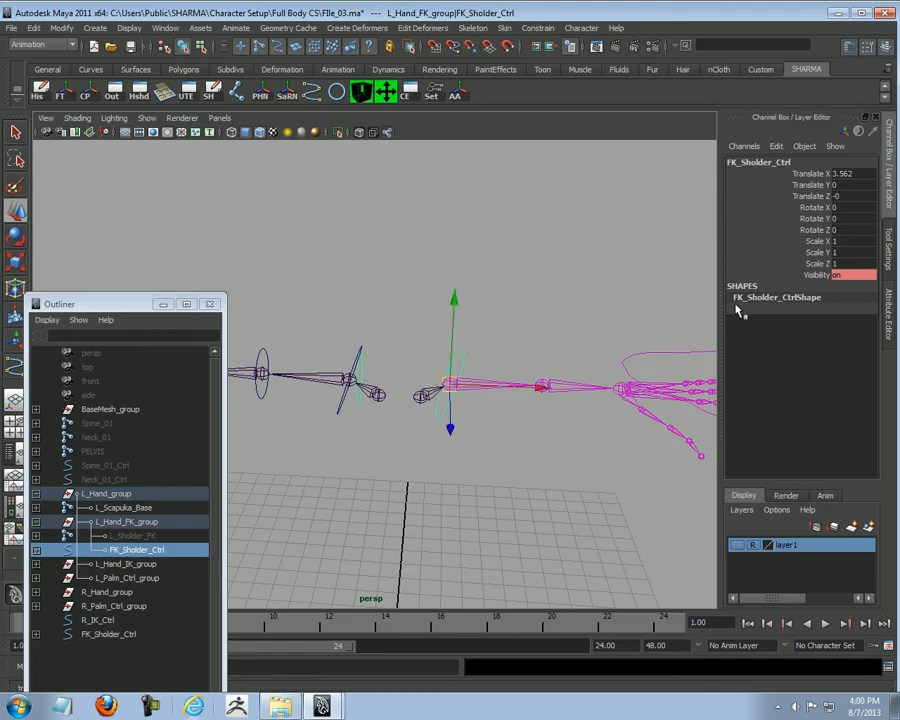
{"action": "left_click_drag", "start_coordinate": [492, 438], "coordinate": [433, 423], "text": "alt"}
{"action": "left_click", "coordinate": [126, 553]}
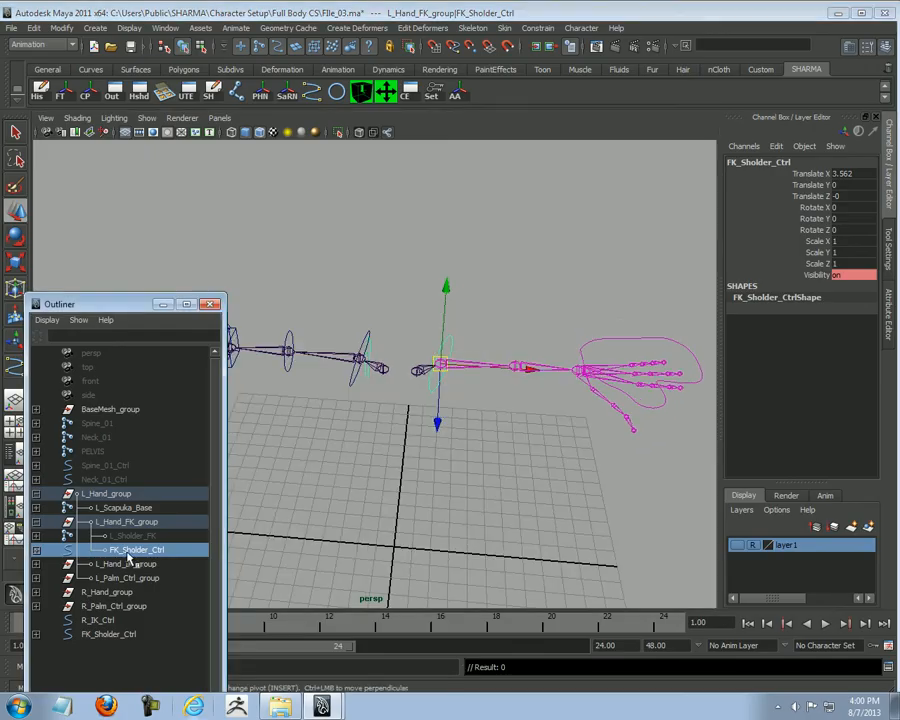
{"action": "left_click_drag", "start_coordinate": [503, 502], "coordinate": [489, 491], "text": "alt"}
{"action": "key", "text": "ctrl+z"}
{"action": "key", "text": "ctrl+z"}
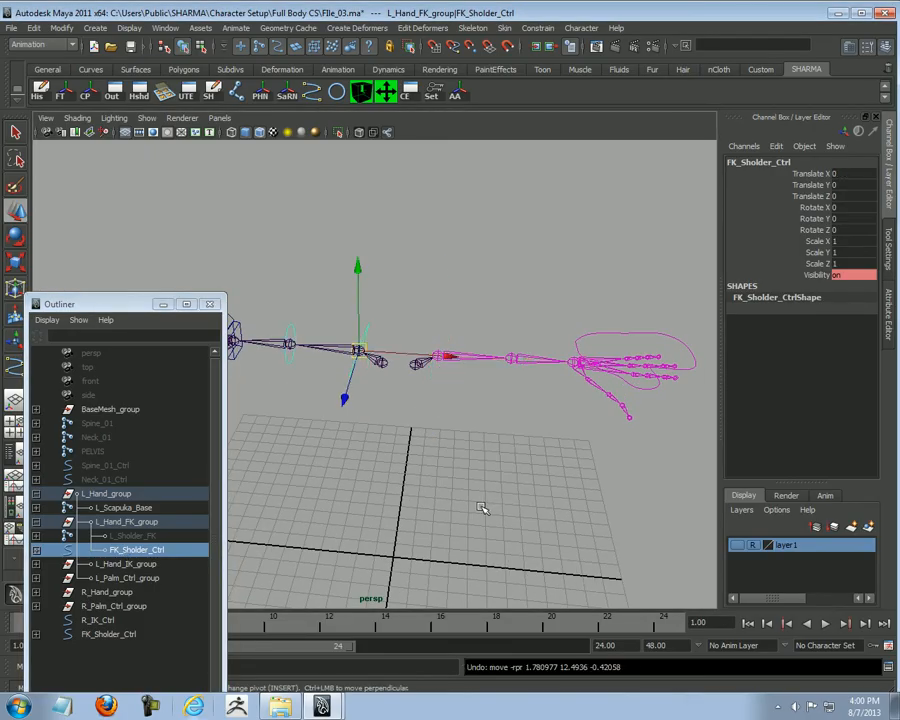
Step: Undo the freezing, Scale X mirroring and snapping applied to both FK_Sholder_Ctrl controls
{"action": "key", "text": "ctrl+z"}
{"action": "key", "text": "ctrl+z"}
{"action": "key", "text": "ctrl+z"}
{"action": "key", "text": "ctrl+z"}
{"action": "key", "text": "ctrl+z"}
{"action": "key", "text": "ctrl+z"}
{"action": "key", "text": "ctrl+z"}
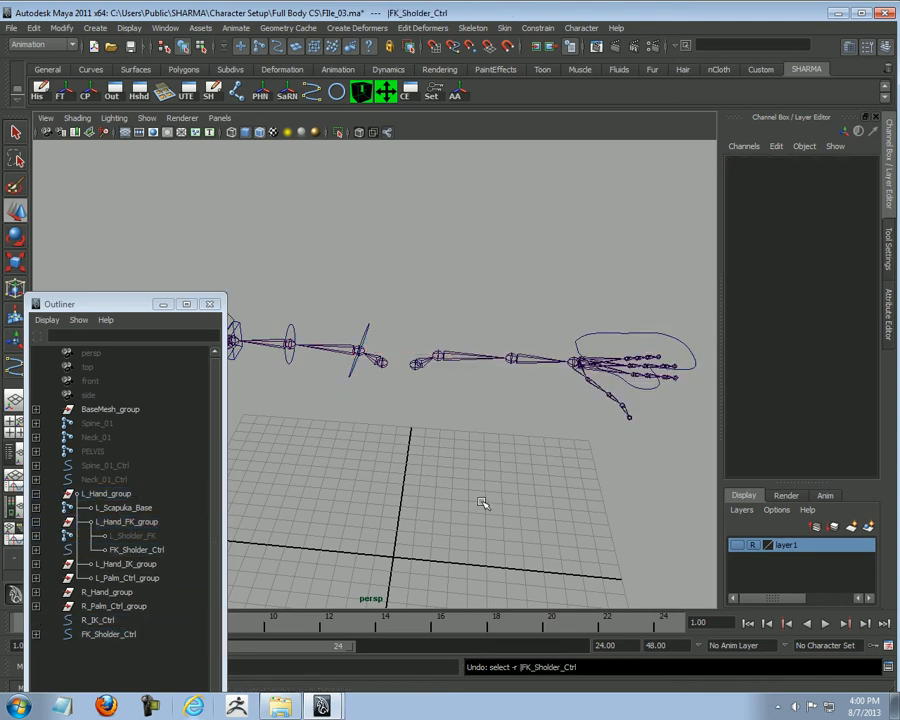
{"action": "key", "text": "ctrl+z"}
{"action": "key", "text": "ctrl+z"}
{"action": "key", "text": "ctrl+z"}
{"action": "key", "text": "ctrl+z"}
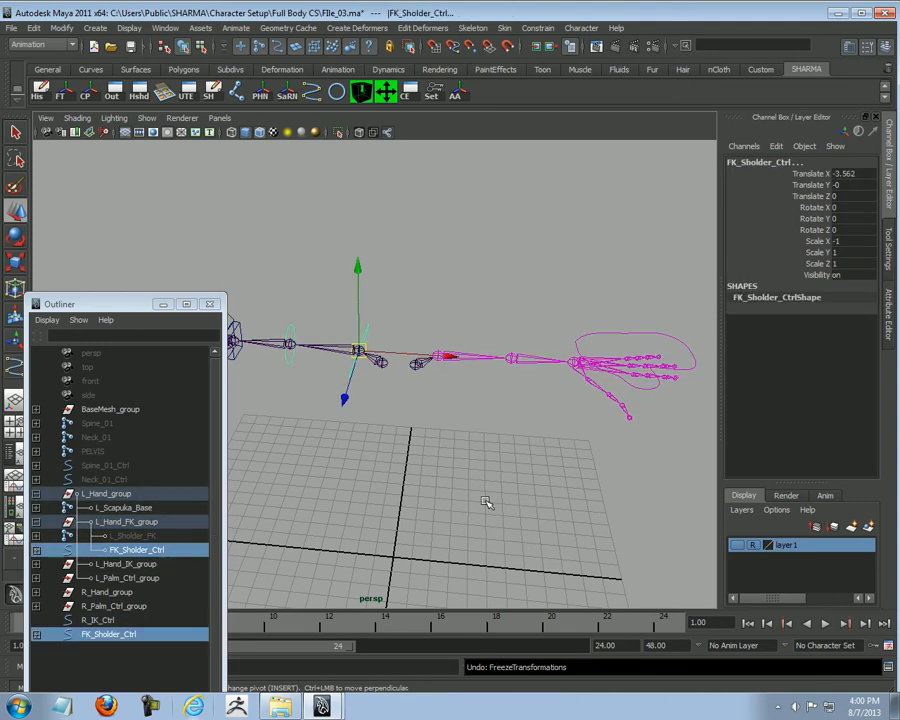
{"action": "key", "text": "ctrl+z"}
{"action": "key", "text": "ctrl+z"}
{"action": "key", "text": "ctrl+z"}
{"action": "key", "text": "ctrl+z"}
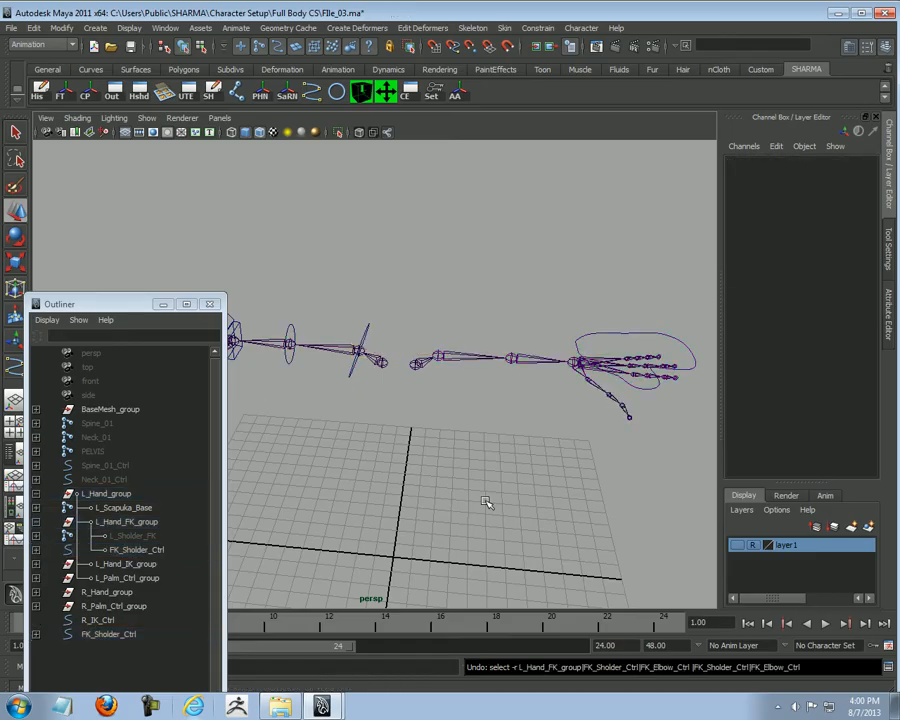
{"action": "key", "text": "ctrl+z"}
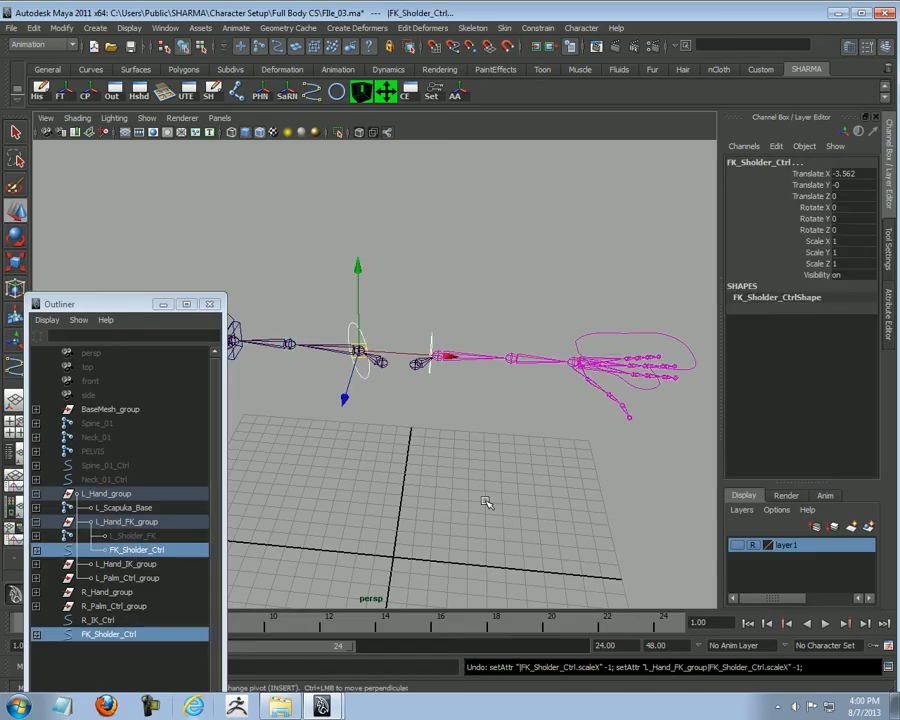
{"action": "key", "text": "ctrl+z"}
Step: Check the selection of the duplicated FK_Sholder_Ctrl and the original in L_Hand_FK_group at the left shoulder
{"action": "left_click", "coordinate": [515, 483]}
{"action": "scroll", "coordinate": [470, 414], "scroll_direction": "up", "scroll_amount": 3}
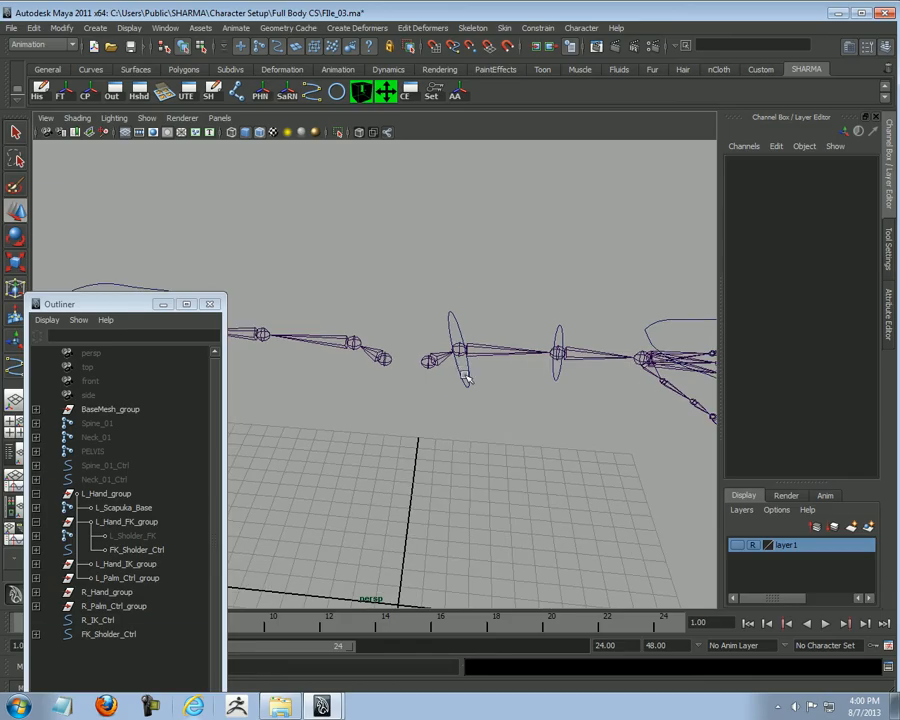
{"action": "left_click", "coordinate": [463, 372]}
{"action": "scroll", "coordinate": [536, 436], "scroll_direction": "down", "scroll_amount": 4}
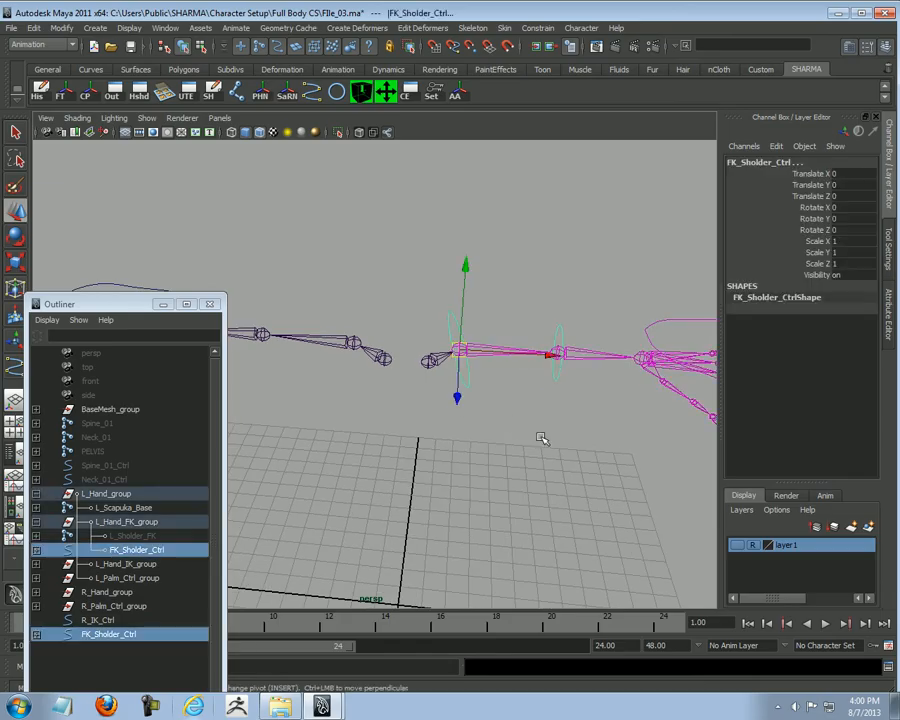
{"action": "left_click", "coordinate": [120, 636]}
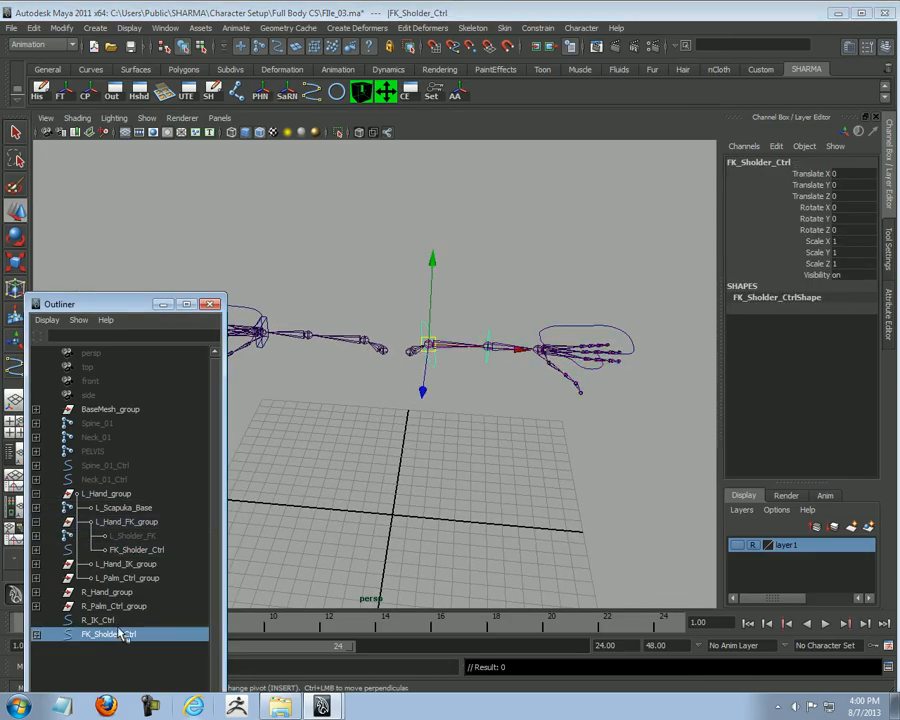
{"action": "left_click", "coordinate": [142, 551]}
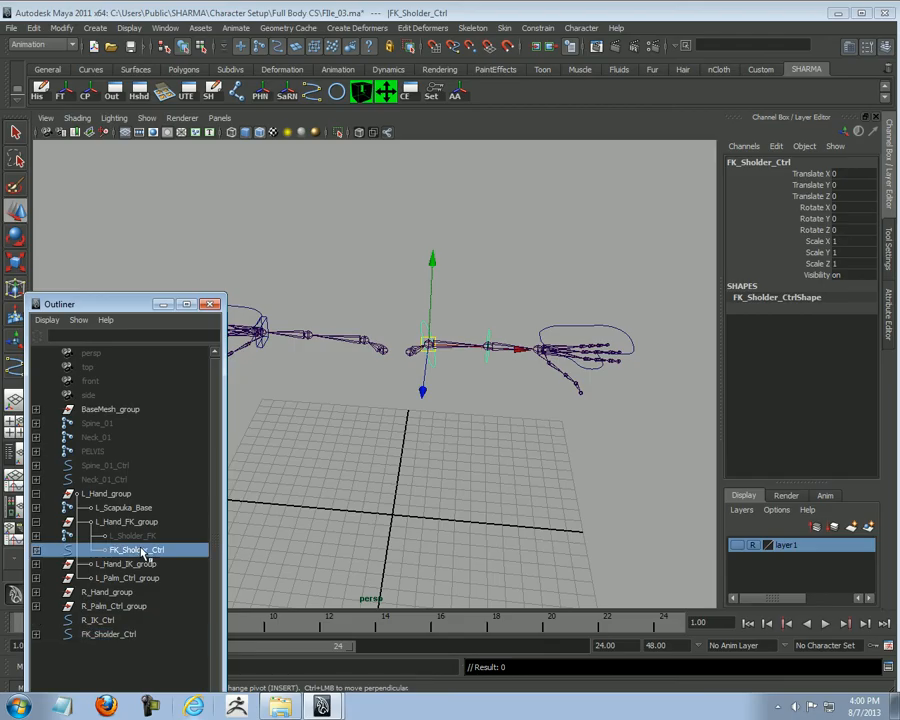
Step: Snap only the top-level FK_Sholder_Ctrl onto the right shoulder joint and set its Scale X to -1
{"action": "left_click", "coordinate": [116, 636]}
{"action": "key", "text": "shift+p"}
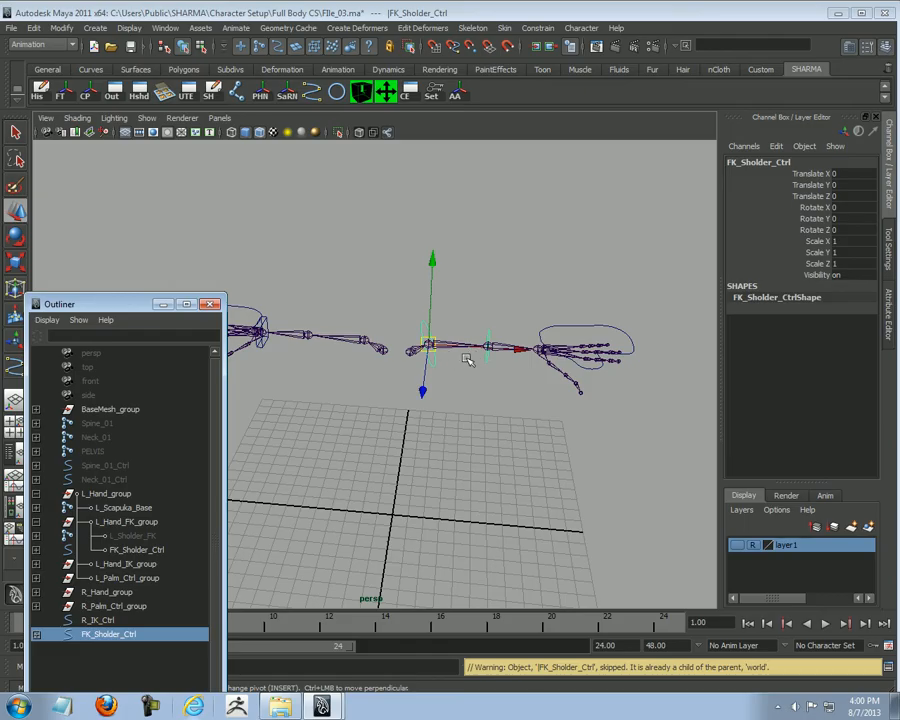
{"action": "left_click_drag", "start_coordinate": [448, 348], "coordinate": [364, 341]}
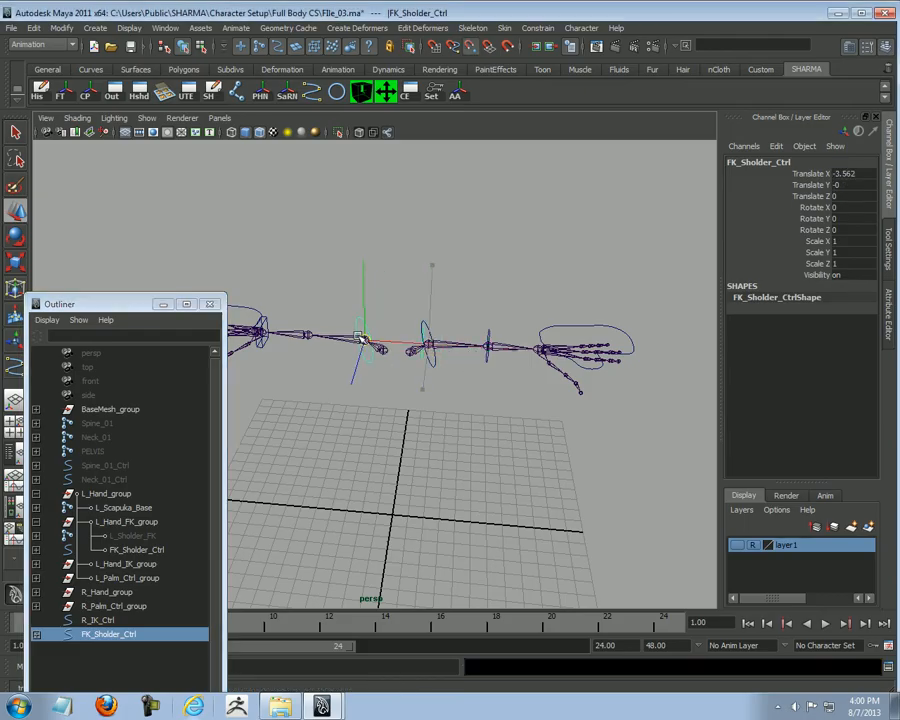
{"action": "left_click", "coordinate": [852, 242]}
{"action": "type", "text": "-1"}
{"action": "key", "text": "Return"}
{"action": "left_click", "coordinate": [484, 447]}
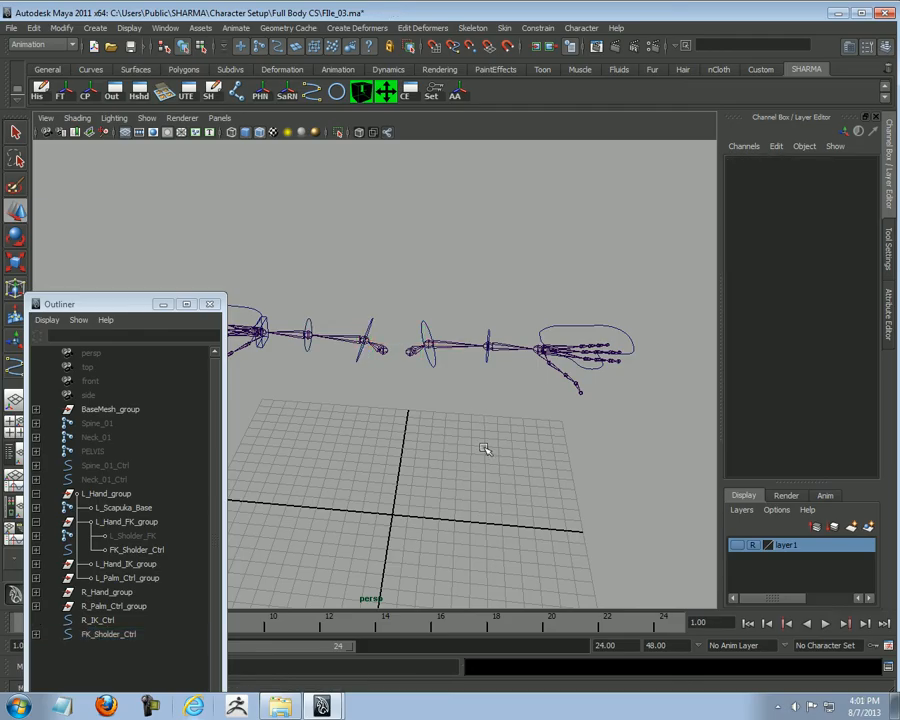
{"action": "scroll", "coordinate": [478, 418], "scroll_direction": "up", "scroll_amount": 3}
Step: Check which controls belong to L_Hand_FK_group, and collapse the L_Hand_group hierarchy
{"action": "left_click", "coordinate": [36, 523]}
{"action": "left_click", "coordinate": [146, 525]}
{"action": "right_click_drag", "start_coordinate": [505, 445], "coordinate": [256, 497], "text": "alt"}
{"action": "left_click_drag", "start_coordinate": [256, 497], "coordinate": [278, 476], "text": "alt"}
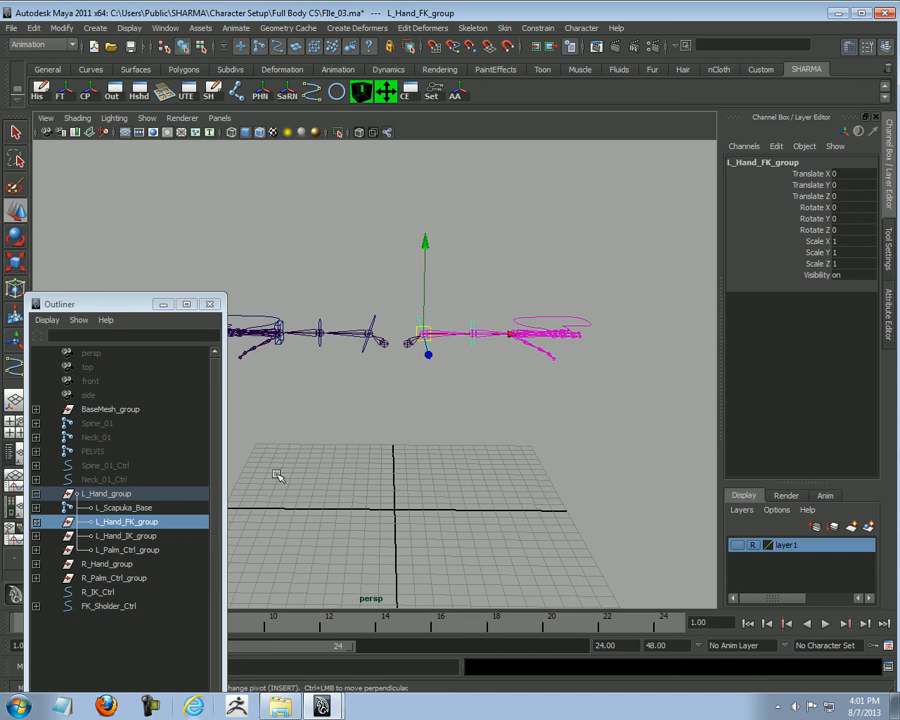
{"action": "left_click", "coordinate": [36, 522]}
{"action": "left_click", "coordinate": [36, 522]}
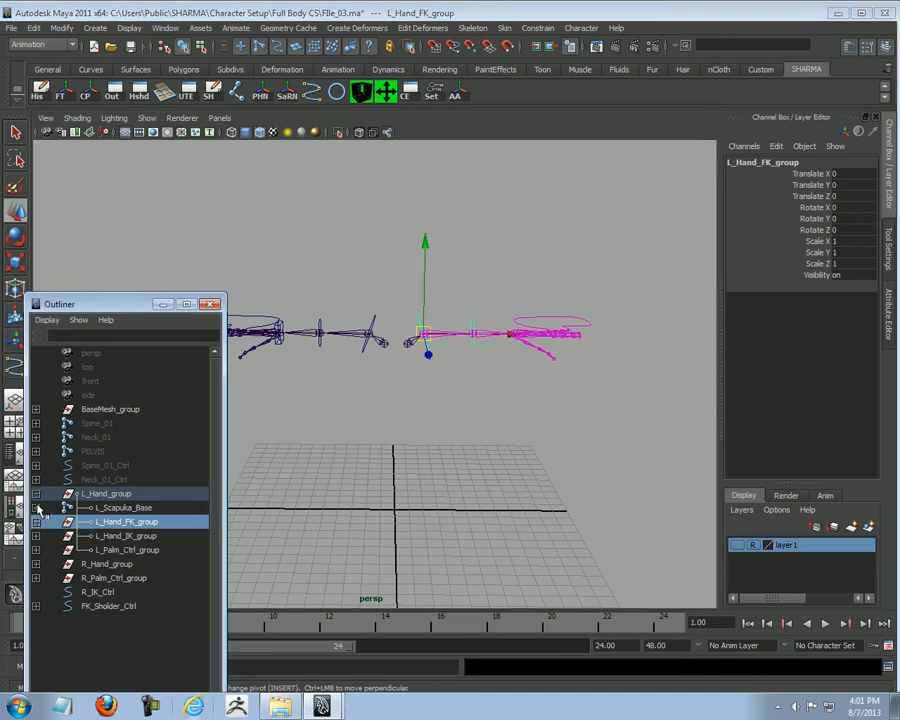
{"action": "left_click", "coordinate": [36, 508]}
{"action": "left_click", "coordinate": [36, 494]}
Step: Hide L_Hand_group by setting its Visibility to 0
{"action": "left_click", "coordinate": [129, 497]}
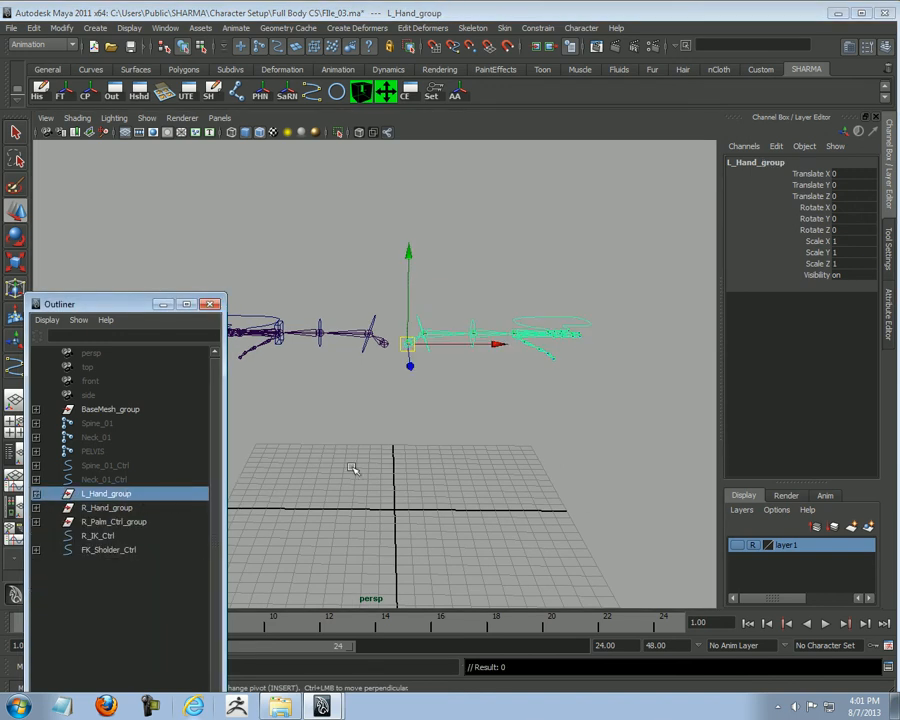
{"action": "left_click_drag", "start_coordinate": [368, 510], "coordinate": [366, 490], "text": "alt"}
{"action": "left_click", "coordinate": [866, 275]}
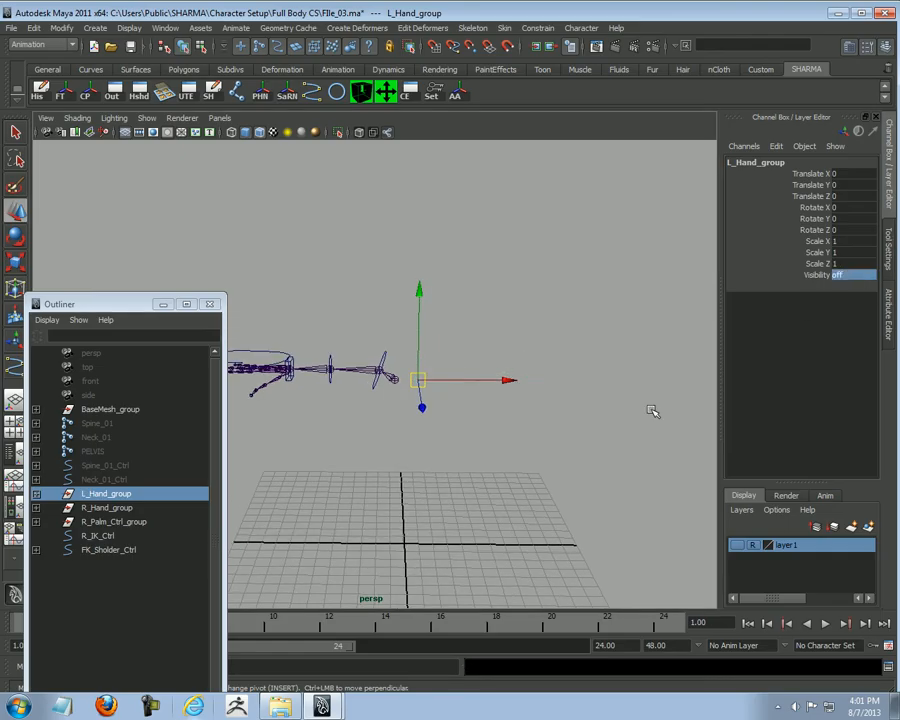
{"action": "type", "text": "0"}
{"action": "key", "text": "Return"}
{"action": "left_click", "coordinate": [544, 438]}
Step: Freeze the transformations of the right arm's FK_Sholder_Ctrl and delete its history
{"action": "left_click_drag", "start_coordinate": [544, 438], "coordinate": [536, 414], "text": "alt"}
{"action": "left_click", "coordinate": [537, 412]}
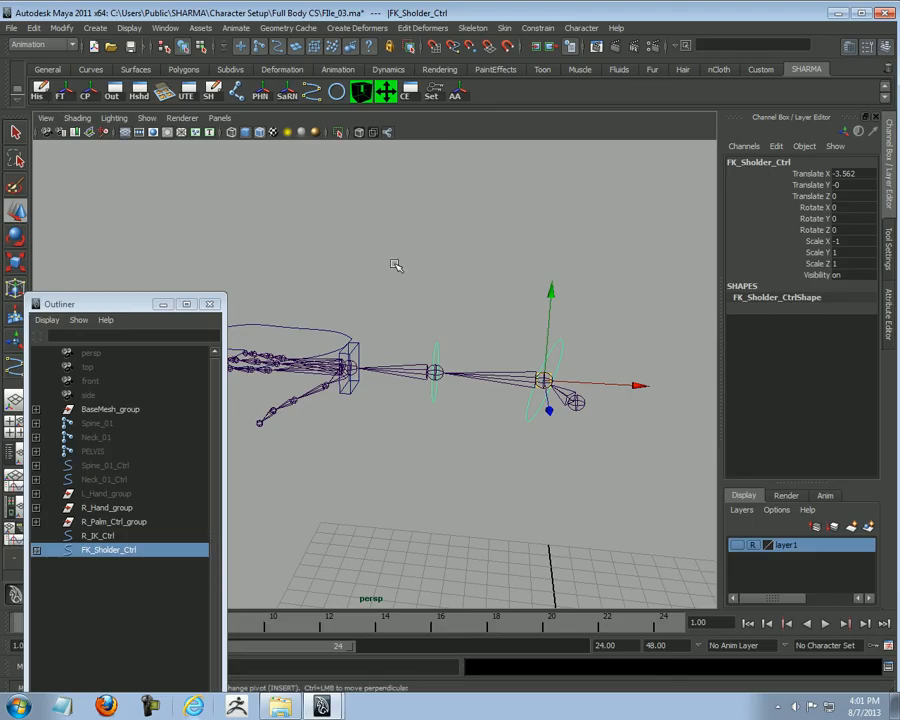
{"action": "left_click", "coordinate": [61, 94]}
{"action": "left_click", "coordinate": [37, 94]}
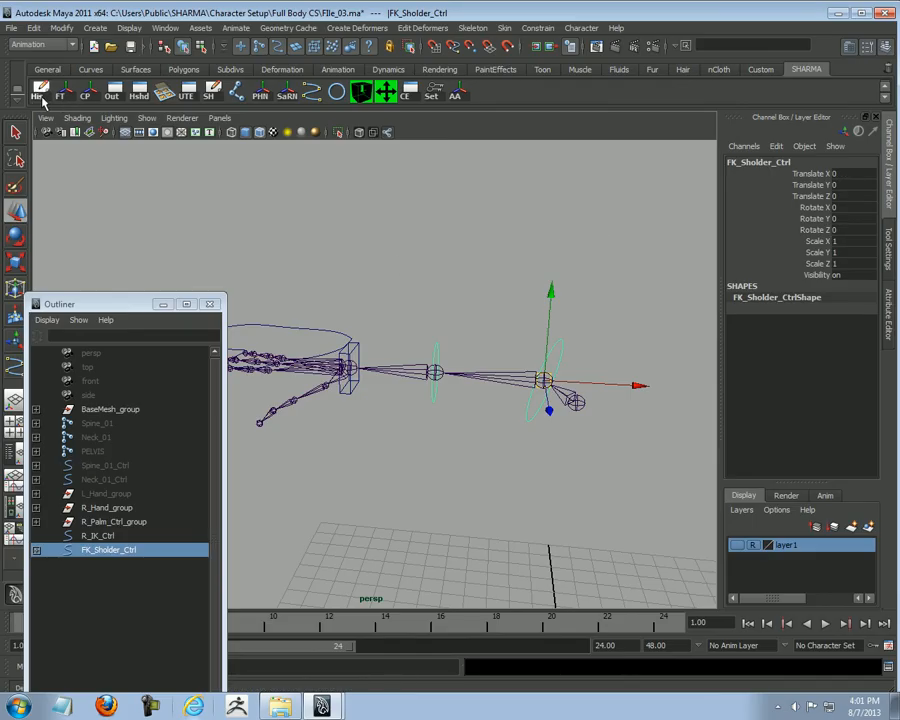
{"action": "left_click", "coordinate": [426, 265]}
Step: Check the channel values of the right FK_Elbow_Ctrl and its parent, and examine the right arm's controls
{"action": "left_click", "coordinate": [433, 354]}
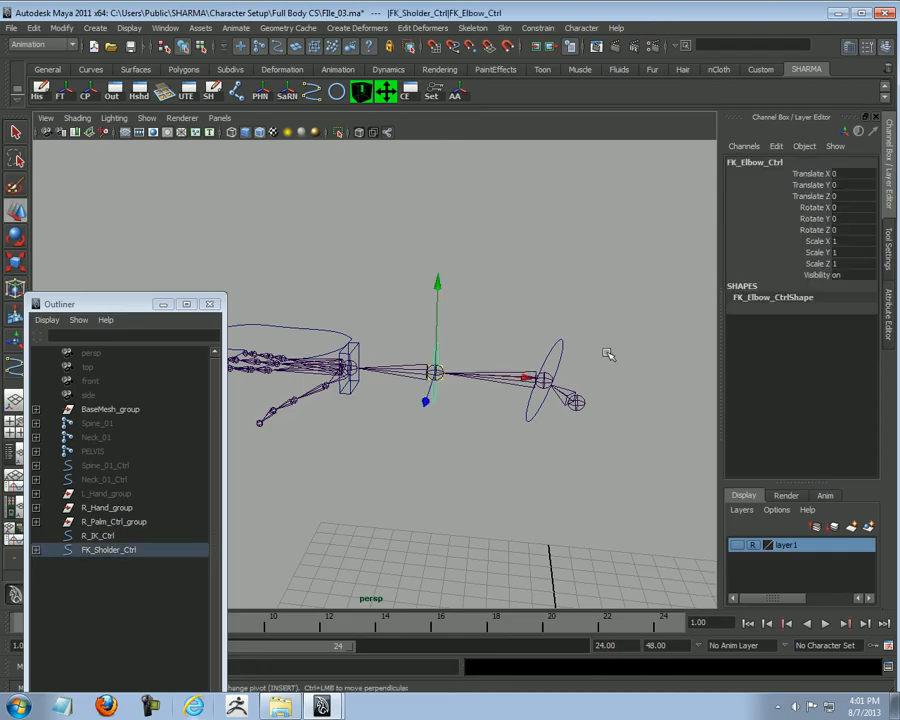
{"action": "key", "text": "Up"}
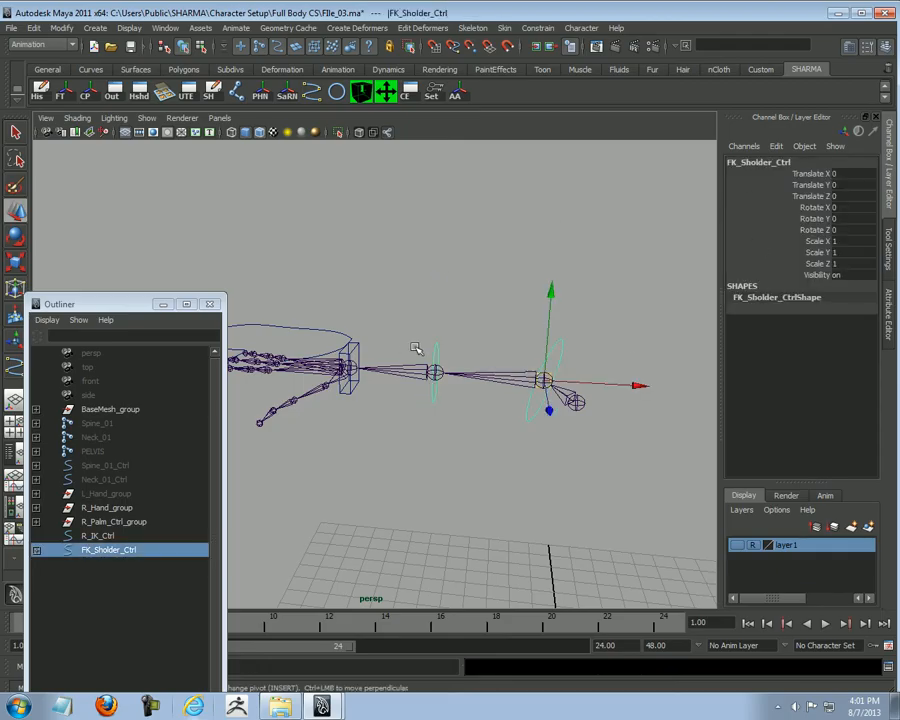
{"action": "key", "text": "Down"}
{"action": "left_click", "coordinate": [448, 291]}
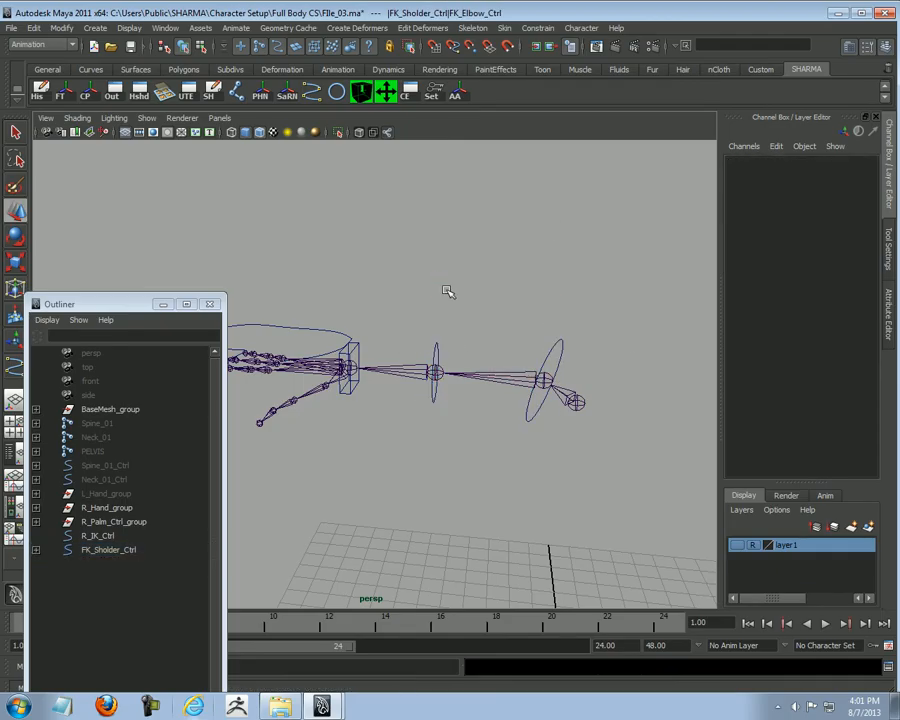
{"action": "left_click", "coordinate": [348, 380]}
{"action": "left_click_drag", "start_coordinate": [530, 564], "coordinate": [416, 545], "text": "alt"}
{"action": "right_click_drag", "start_coordinate": [416, 545], "coordinate": [448, 480], "text": "alt"}
{"action": "left_click", "coordinate": [494, 552]}
{"action": "left_click_drag", "start_coordinate": [448, 480], "coordinate": [433, 456], "text": "alt"}
{"action": "right_click_drag", "start_coordinate": [433, 456], "coordinate": [381, 495], "text": "alt"}
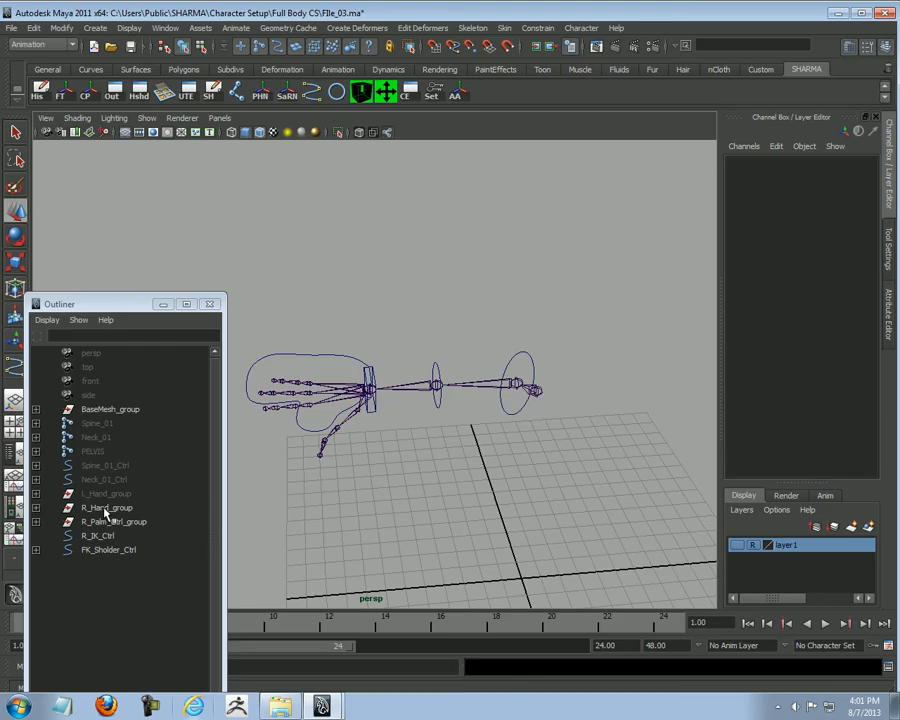
Step: Duplicate the R_Scapuka_Base joint chain inside R_Hand_group
{"action": "left_click", "coordinate": [97, 536]}
{"action": "left_click", "coordinate": [100, 508]}
{"action": "left_click", "coordinate": [36, 508]}
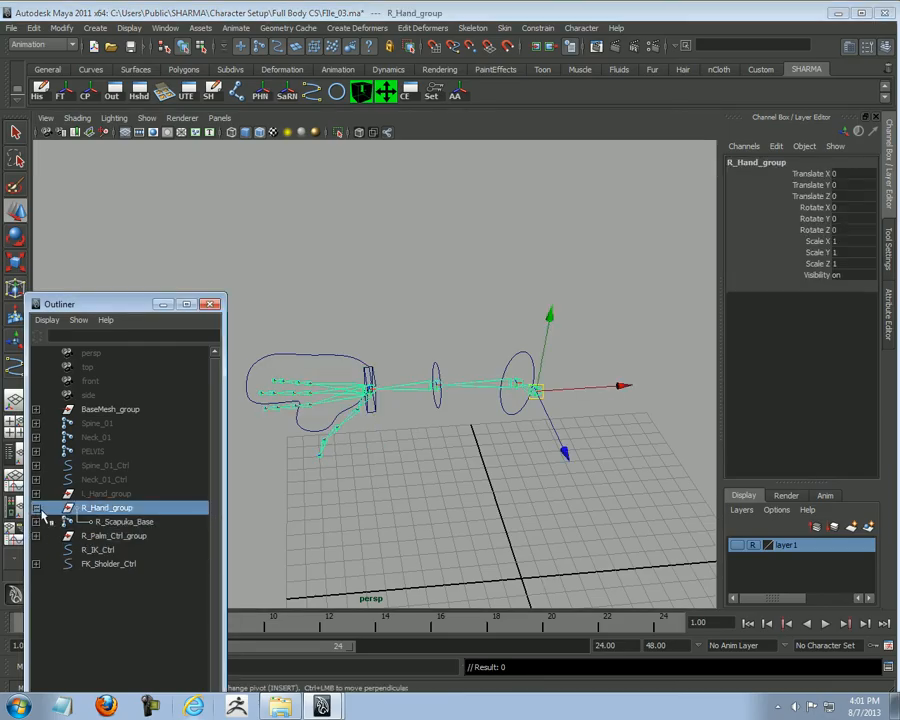
{"action": "left_click", "coordinate": [117, 522]}
{"action": "left_click_drag", "start_coordinate": [506, 474], "coordinate": [363, 492], "text": "alt"}
{"action": "right_click_drag", "start_coordinate": [363, 492], "coordinate": [478, 472], "text": "alt"}
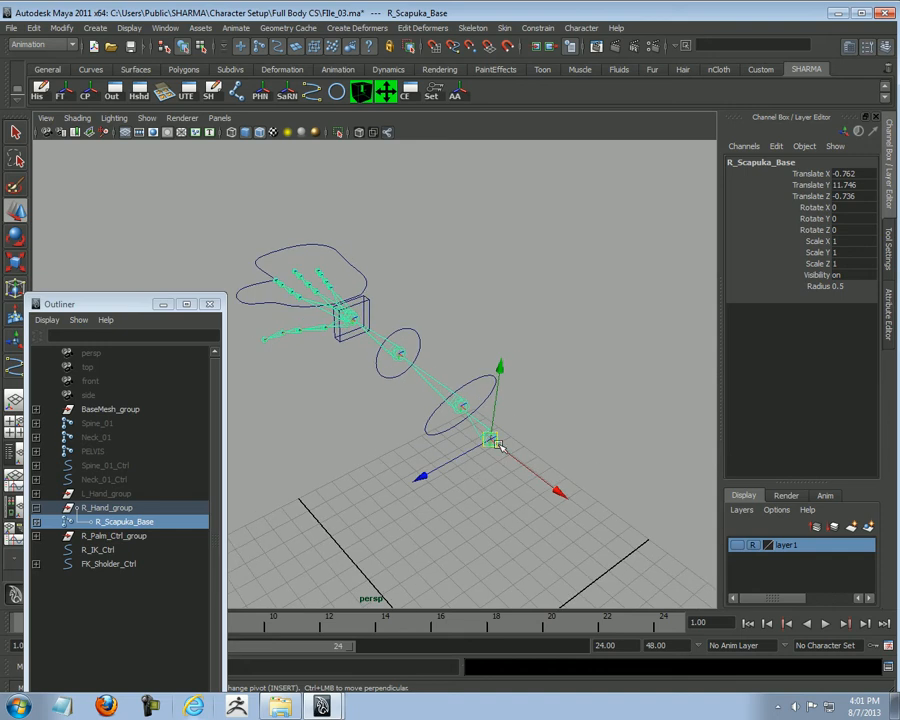
{"action": "key", "text": "ctrl+d"}
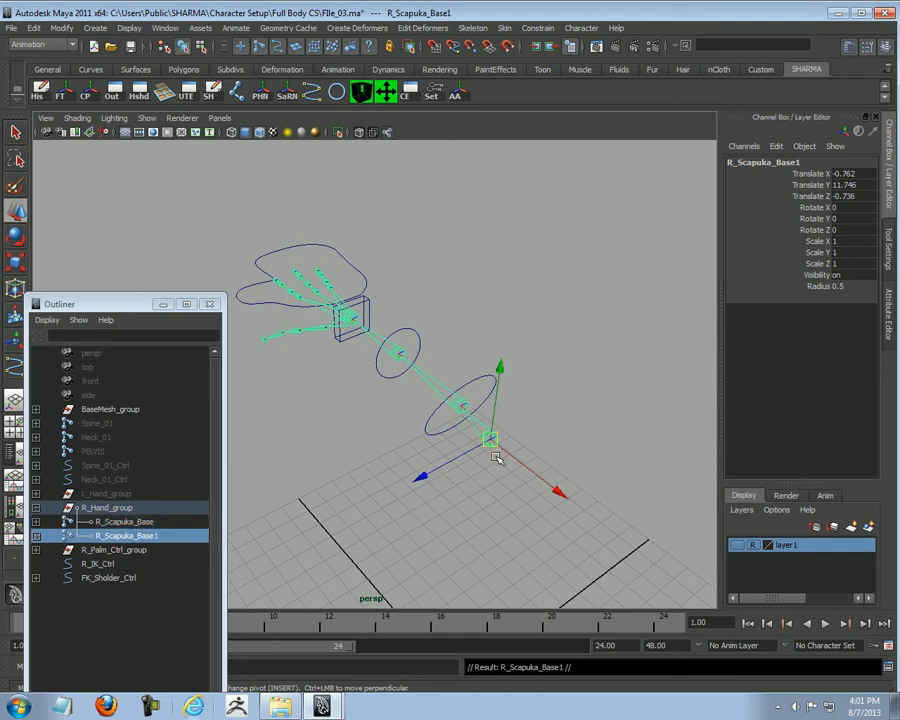
Step: Hide the original R_Scapuka_Base by setting its Visibility to 0, and select the duplicated chain
{"action": "left_click", "coordinate": [92, 522]}
{"action": "left_click", "coordinate": [845, 267]}
{"action": "left_click", "coordinate": [847, 276]}
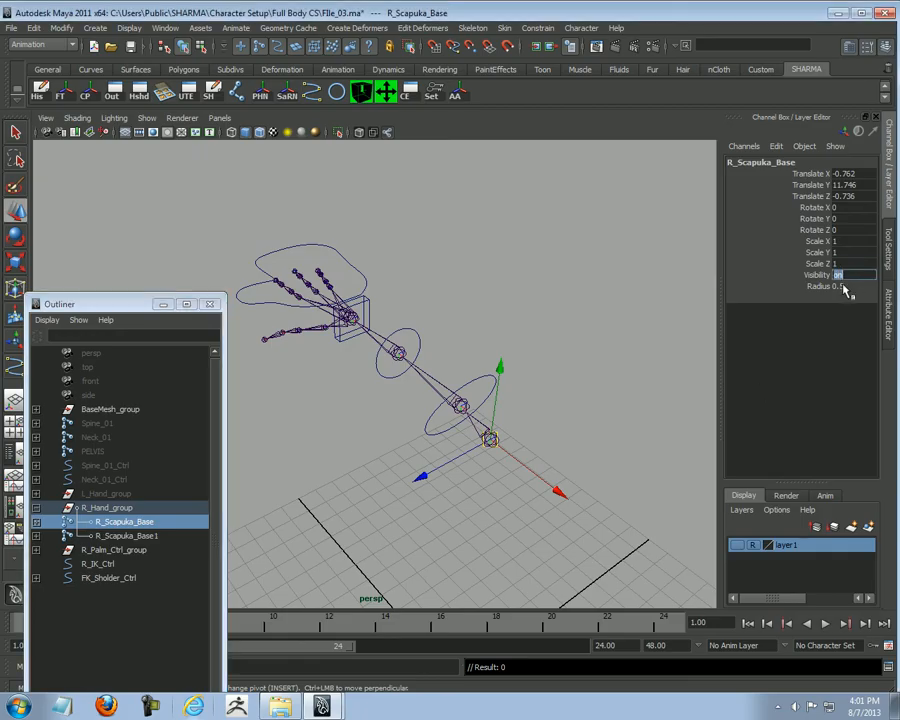
{"action": "type", "text": "0"}
{"action": "key", "text": "Return"}
{"action": "left_click", "coordinate": [140, 537]}
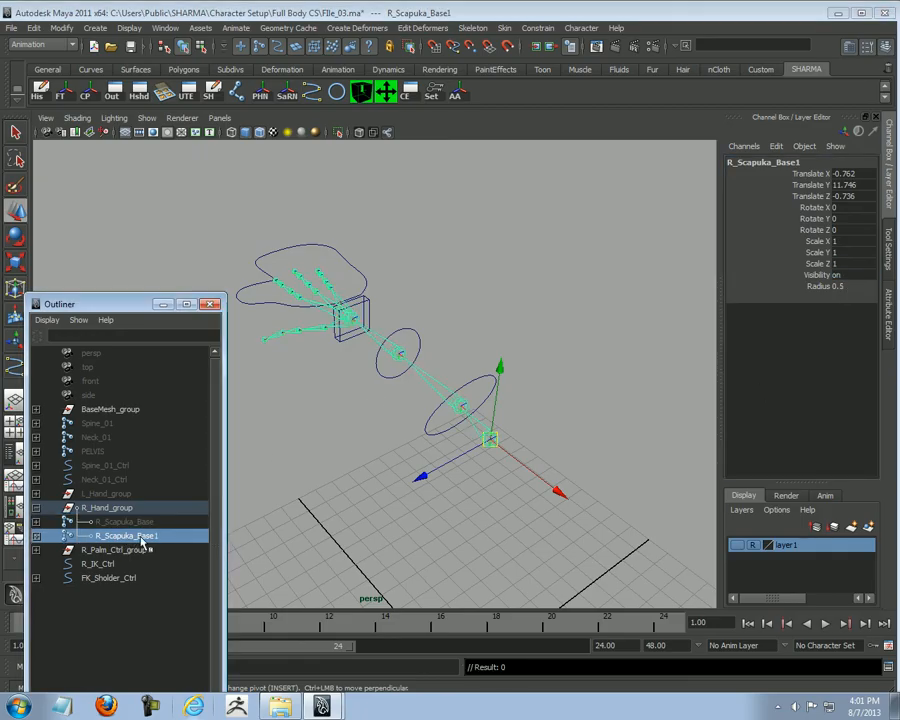
Step: Unparent the R_Sholder_Base joint from the duplicated chain and delete the leftover R_Scapuka_Base1 joint
{"action": "left_click_drag", "start_coordinate": [466, 436], "coordinate": [524, 364], "text": "alt"}
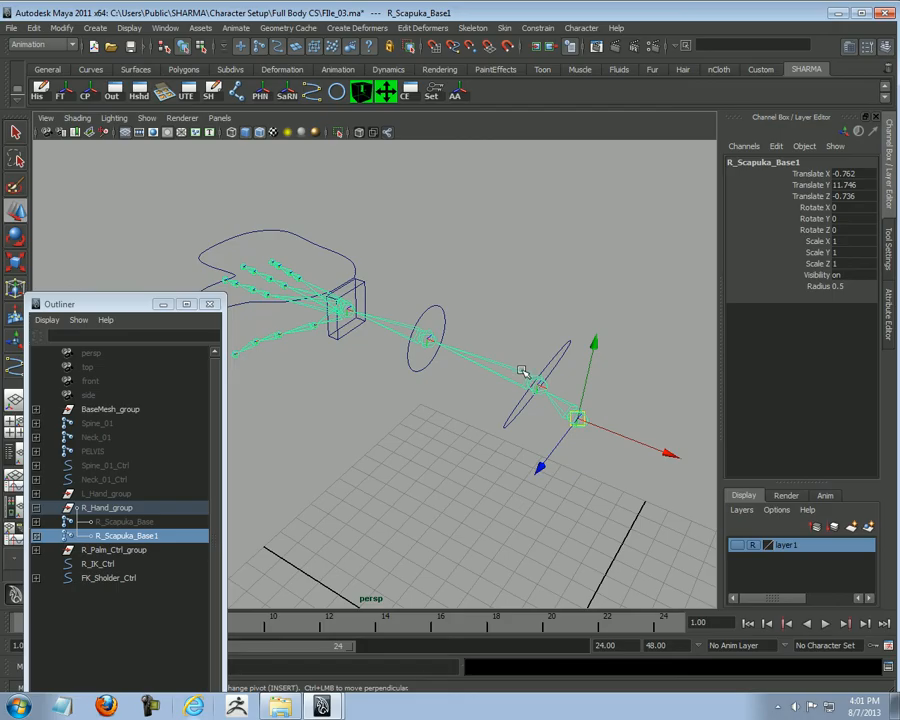
{"action": "left_click", "coordinate": [529, 373]}
{"action": "key", "text": "shift+p"}
{"action": "left_click", "coordinate": [576, 416]}
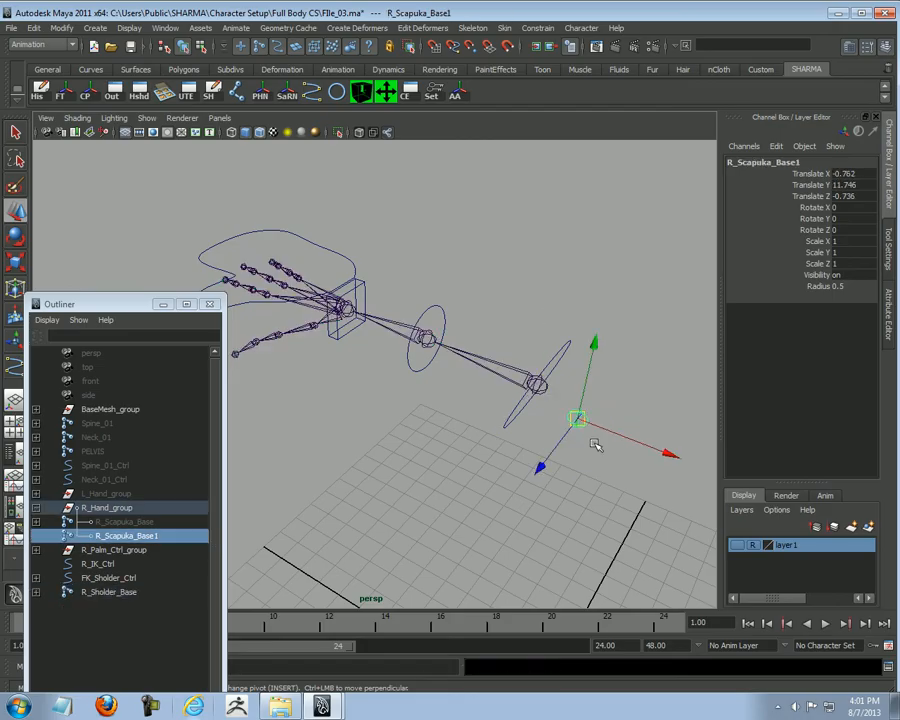
{"action": "key", "text": "Delete"}
Step: Delete all the finger and thumb joints from the duplicated right arm chain, keeping only the shoulder, elbow and wrist joints
{"action": "left_click_drag", "start_coordinate": [348, 330], "coordinate": [402, 309], "text": "alt"}
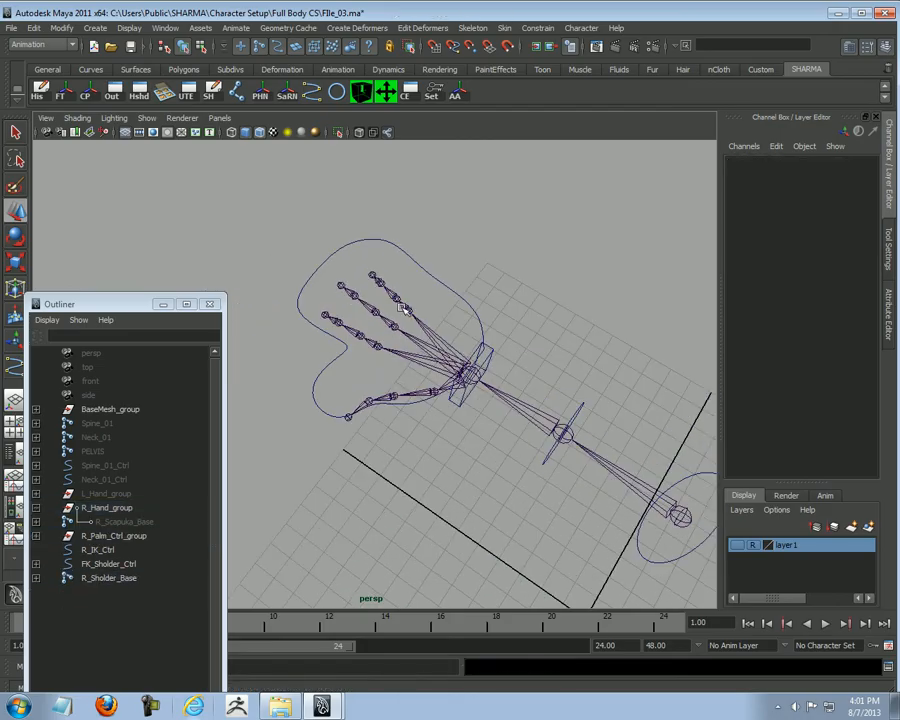
{"action": "left_click", "coordinate": [408, 310]}
{"action": "key", "text": "Delete"}
{"action": "left_click", "coordinate": [394, 330]}
{"action": "key", "text": "Delete"}
{"action": "left_click", "coordinate": [377, 349]}
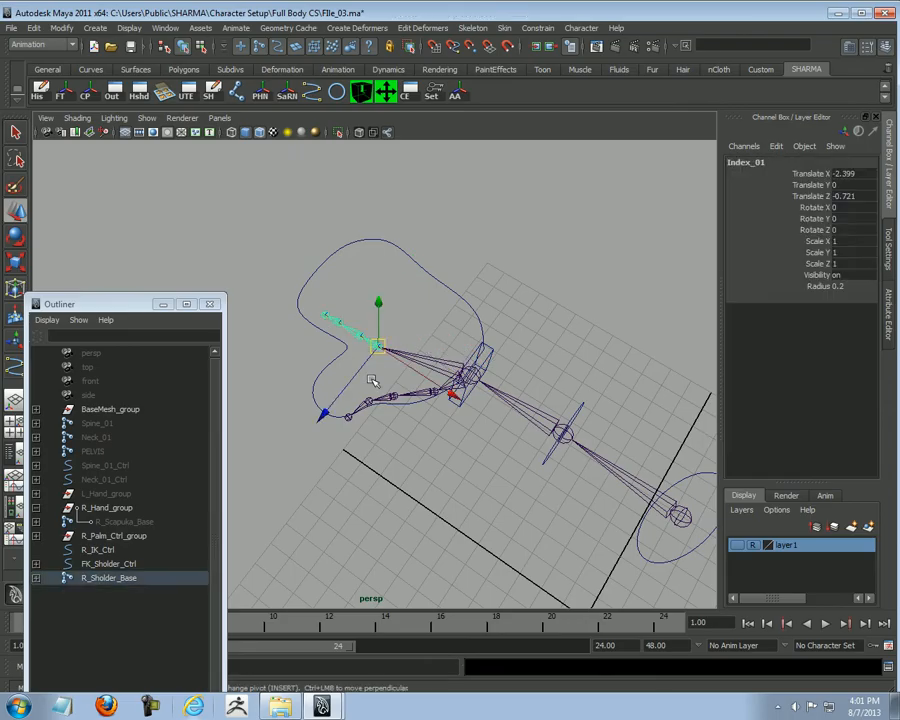
{"action": "key", "text": "Delete"}
{"action": "left_click", "coordinate": [413, 392]}
{"action": "key", "text": "Delete"}
{"action": "left_click_drag", "start_coordinate": [416, 390], "coordinate": [421, 466], "text": "alt"}
Step: Replace "Base" with "FK" in the joint names throughout the R_Sholder_Base hierarchy, and collapse R_Hand_group in the Outliner
{"action": "left_click", "coordinate": [110, 578]}
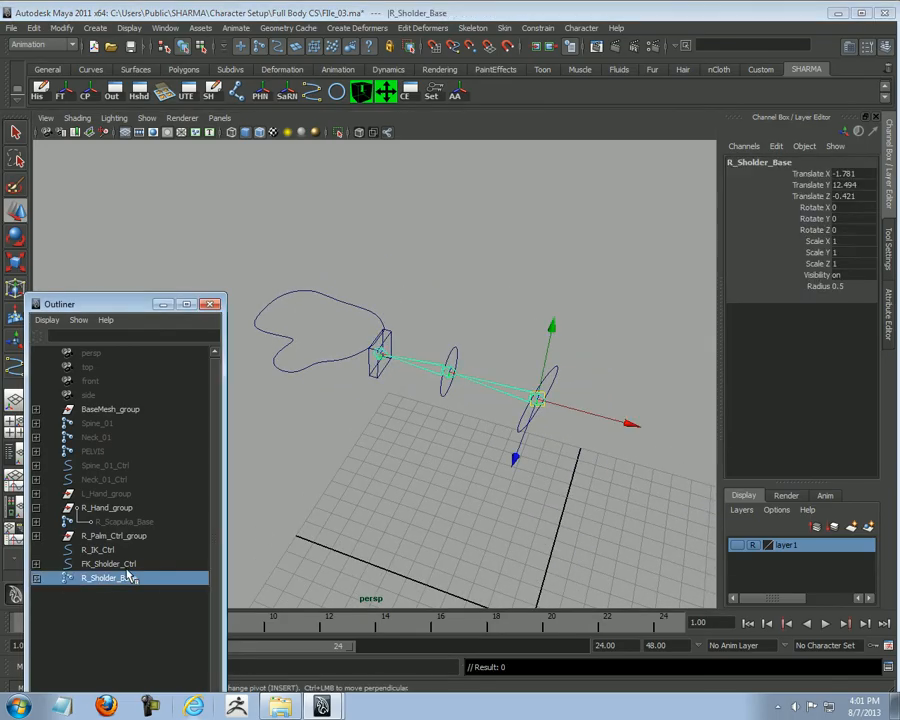
{"action": "left_click", "coordinate": [288, 95]}
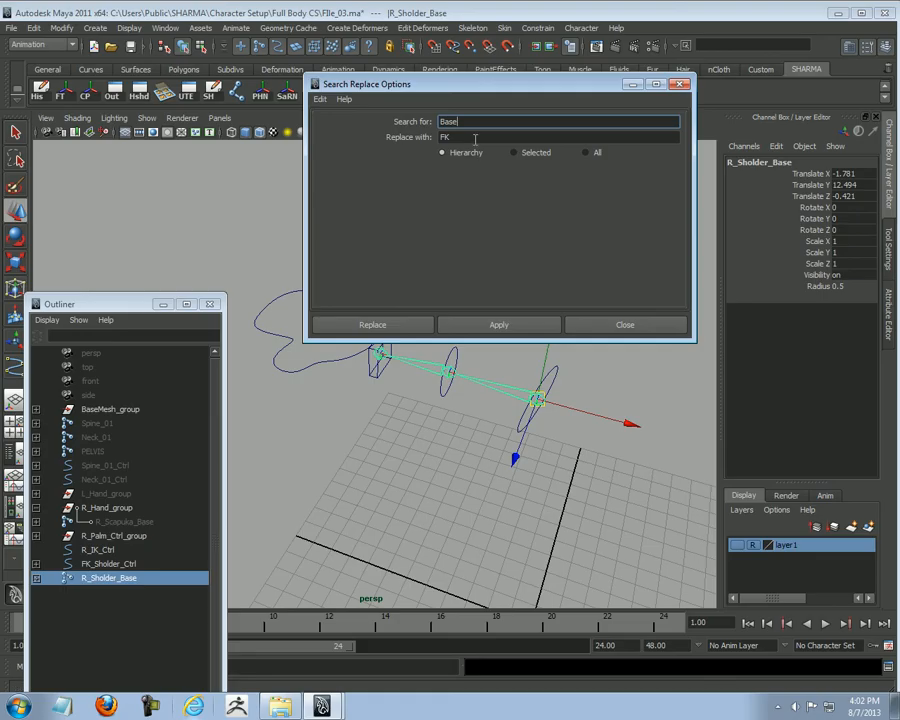
{"action": "left_click", "coordinate": [364, 324]}
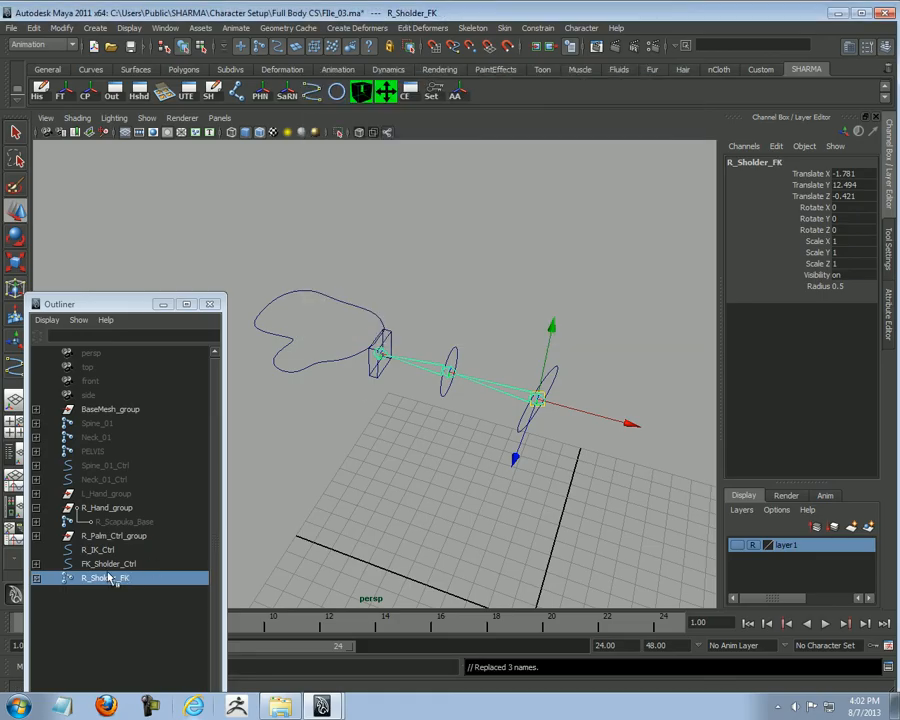
{"action": "left_click", "coordinate": [36, 508]}
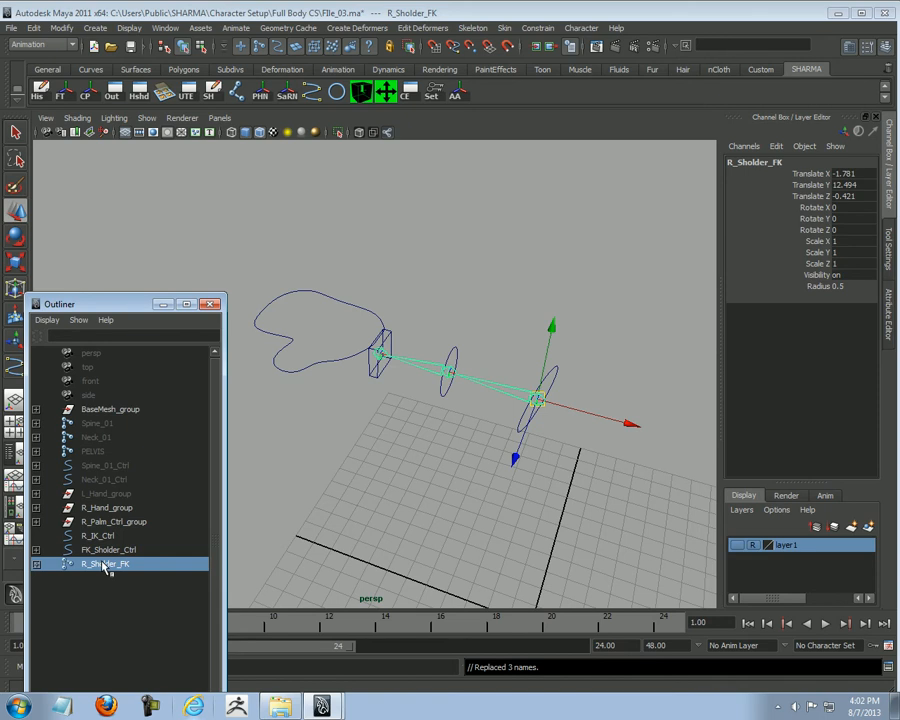
Step: Parent the R_Sholder_FK joint chain and the FK_Sholder_Ctrl curve under R_Hand_group
{"action": "middle_click_drag", "start_coordinate": [108, 568], "coordinate": [112, 508]}
{"action": "left_click", "coordinate": [112, 508]}
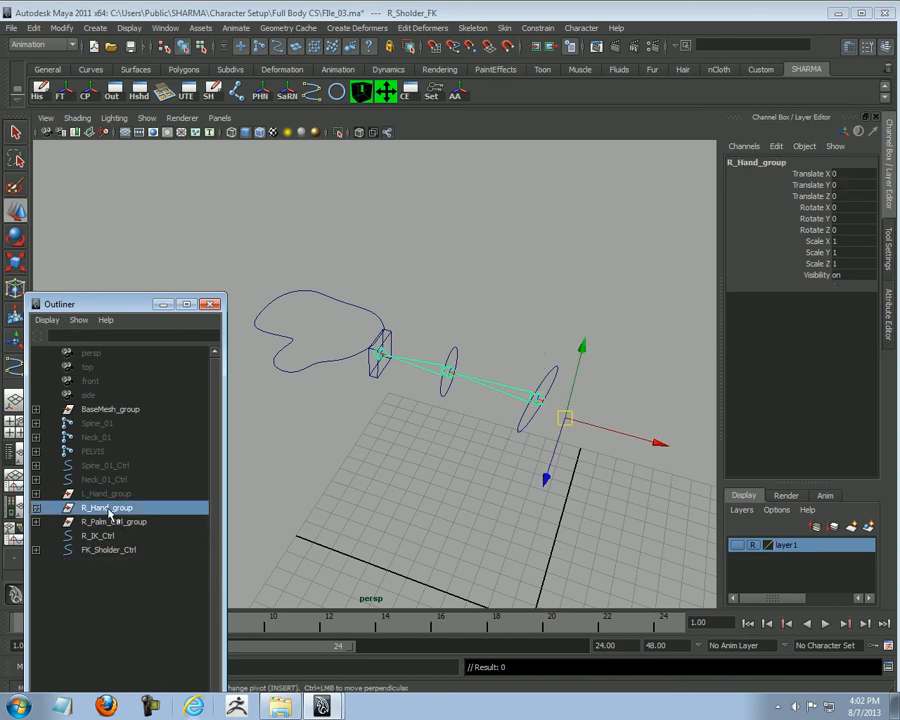
{"action": "left_click", "coordinate": [36, 508]}
{"action": "left_click", "coordinate": [110, 523]}
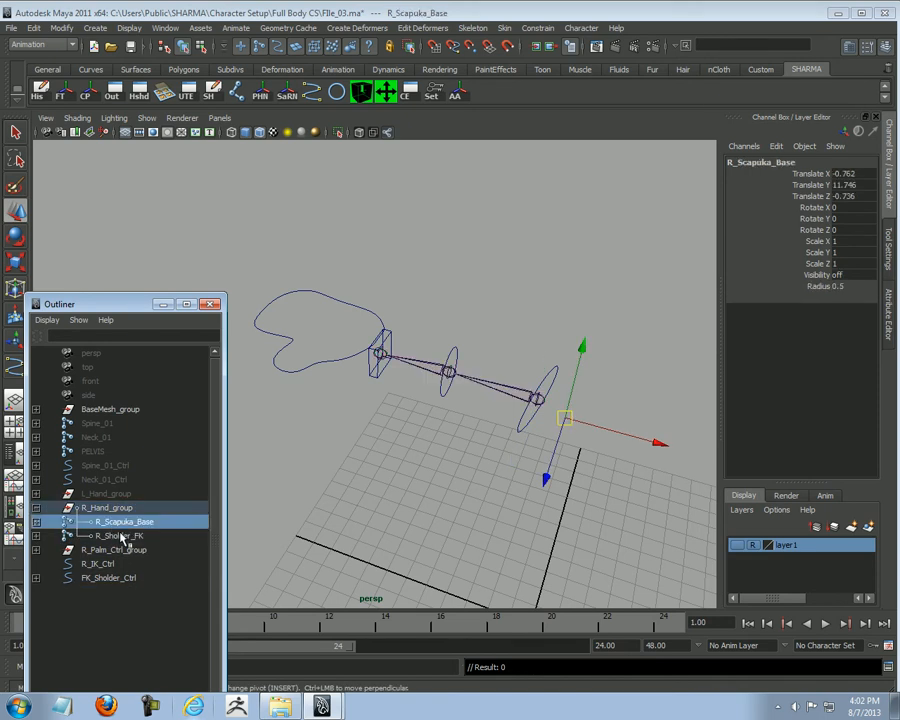
{"action": "left_click", "coordinate": [122, 538]}
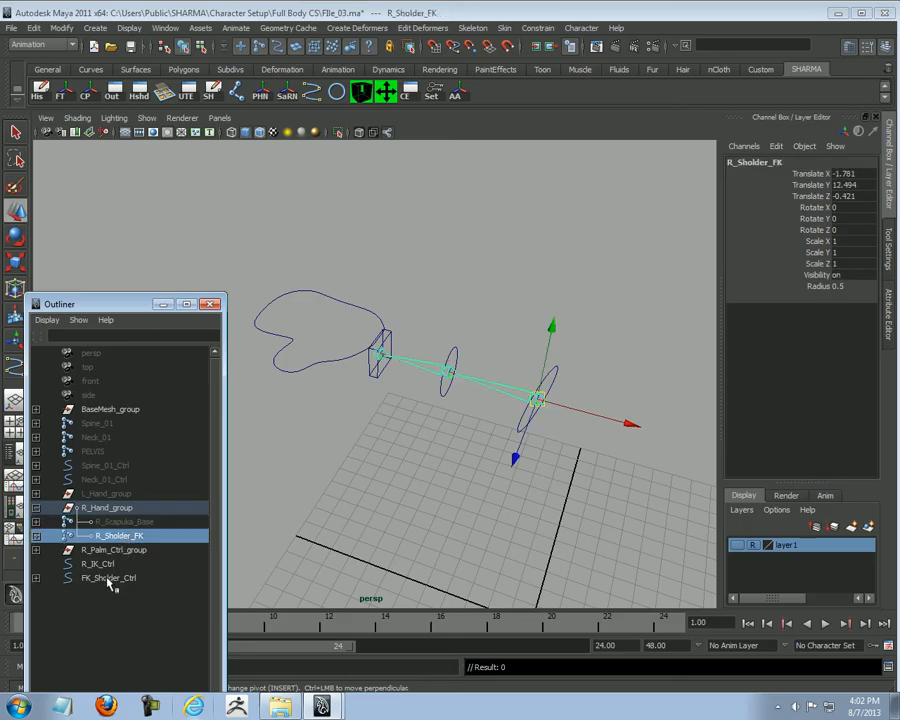
{"action": "middle_click_drag", "start_coordinate": [110, 582], "coordinate": [118, 509]}
Step: Group FK_Sholder_Ctrl with R_Sholder_FK and place the new group's pivot on the shoulder joint
{"action": "left_click", "coordinate": [120, 550]}
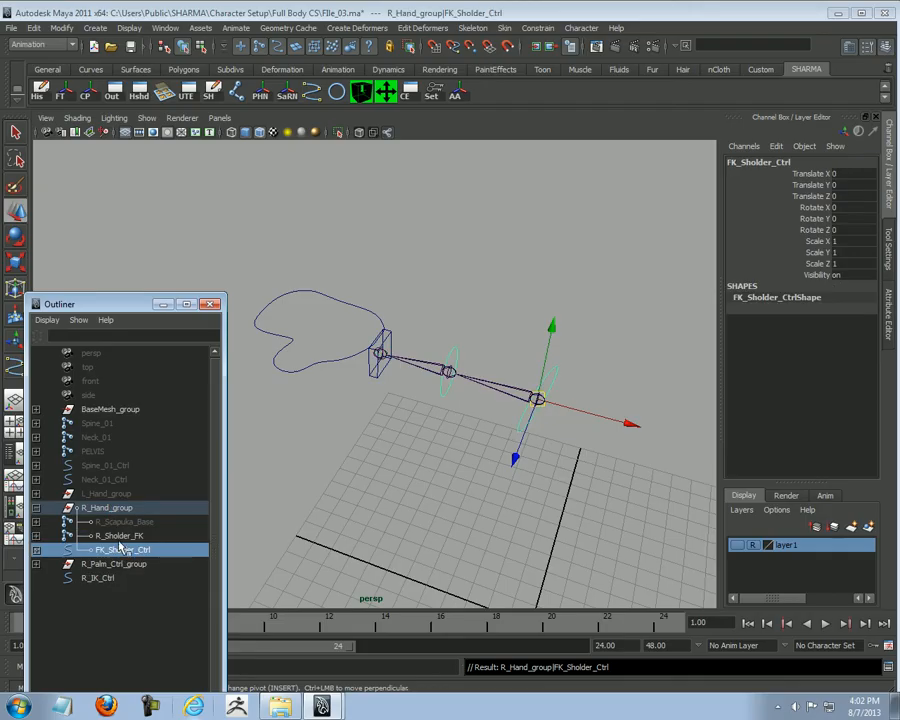
{"action": "left_click", "coordinate": [120, 536], "text": "ctrl"}
{"action": "left_click_drag", "start_coordinate": [500, 450], "coordinate": [543, 484], "text": "alt"}
{"action": "key", "text": "ctrl+g"}
{"action": "right_click_drag", "start_coordinate": [542, 482], "coordinate": [263, 462], "text": "alt"}
{"action": "left_click_drag", "start_coordinate": [263, 462], "coordinate": [472, 476], "text": "alt"}
{"action": "key", "text": "Insert"}
{"action": "key", "text": "Insert"}
{"action": "left_click", "coordinate": [472, 476]}
Step: Rename the new group inside R_Hand_group as R_Hand_FK_group, reusing the name of the matching left-hand FK group
{"action": "left_click", "coordinate": [108, 538]}
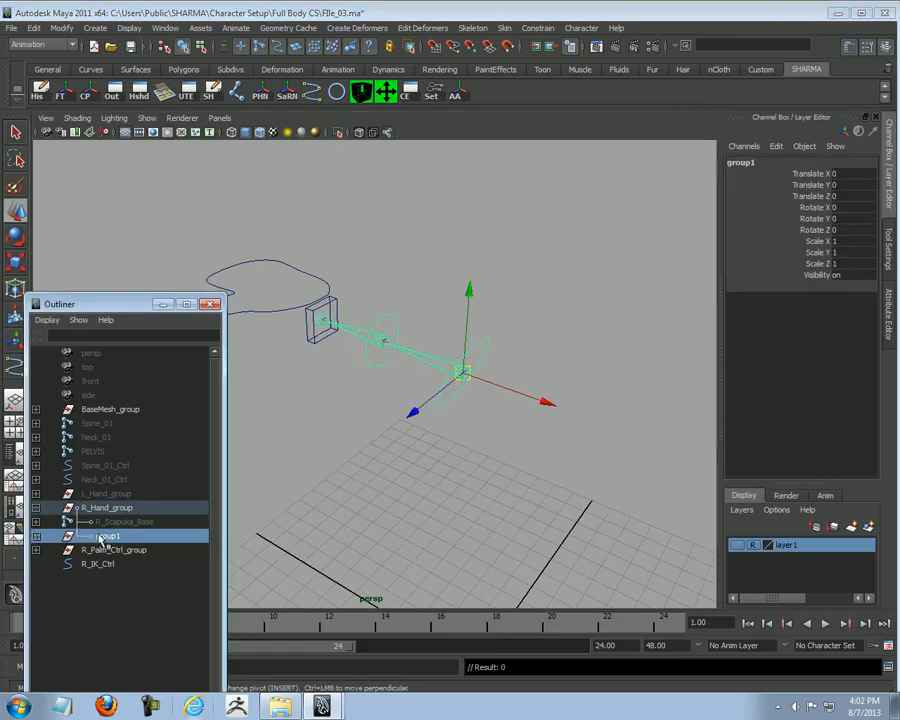
{"action": "left_click", "coordinate": [36, 493]}
{"action": "left_click", "coordinate": [37, 508]}
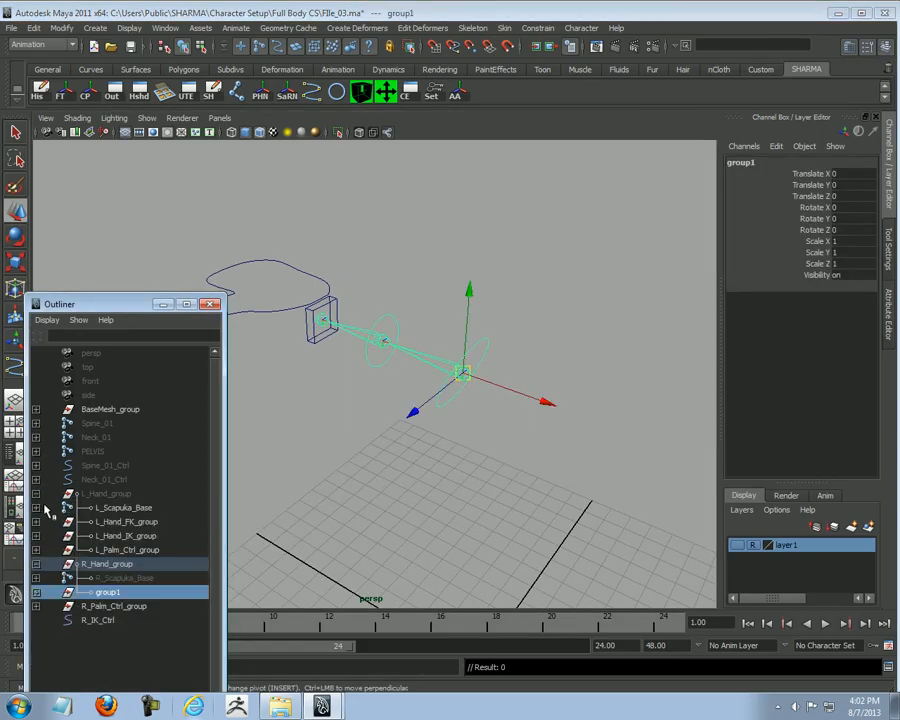
{"action": "double_click", "coordinate": [125, 521]}
{"action": "key", "text": "ctrl+c"}
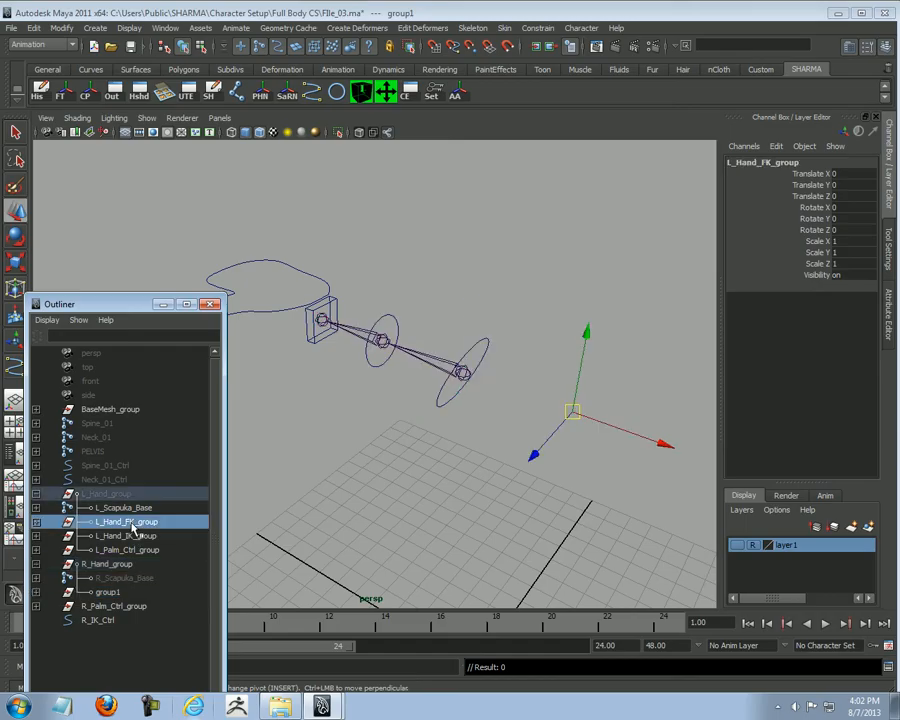
{"action": "double_click", "coordinate": [108, 593]}
{"action": "key", "text": "ctrl+v"}
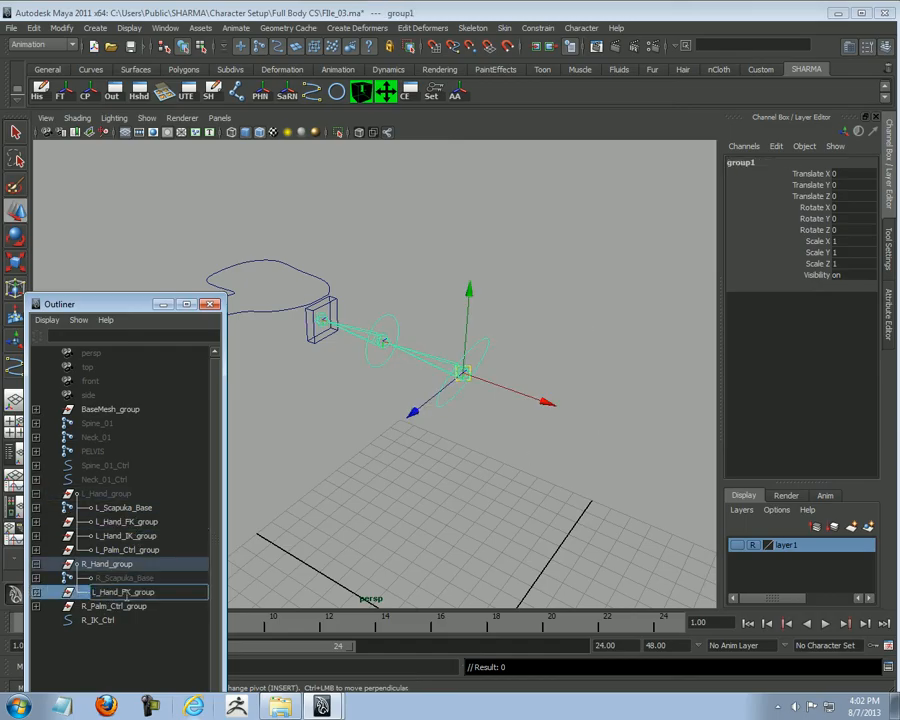
{"action": "key", "text": "Delete"}
{"action": "type", "text": "R"}
{"action": "key", "text": "Return"}
Step: Try moving R_Hand_FK_group about -7 units along Z, and undo the move
{"action": "left_click_drag", "start_coordinate": [330, 490], "coordinate": [349, 497], "text": "alt"}
{"action": "left_click", "coordinate": [458, 448]}
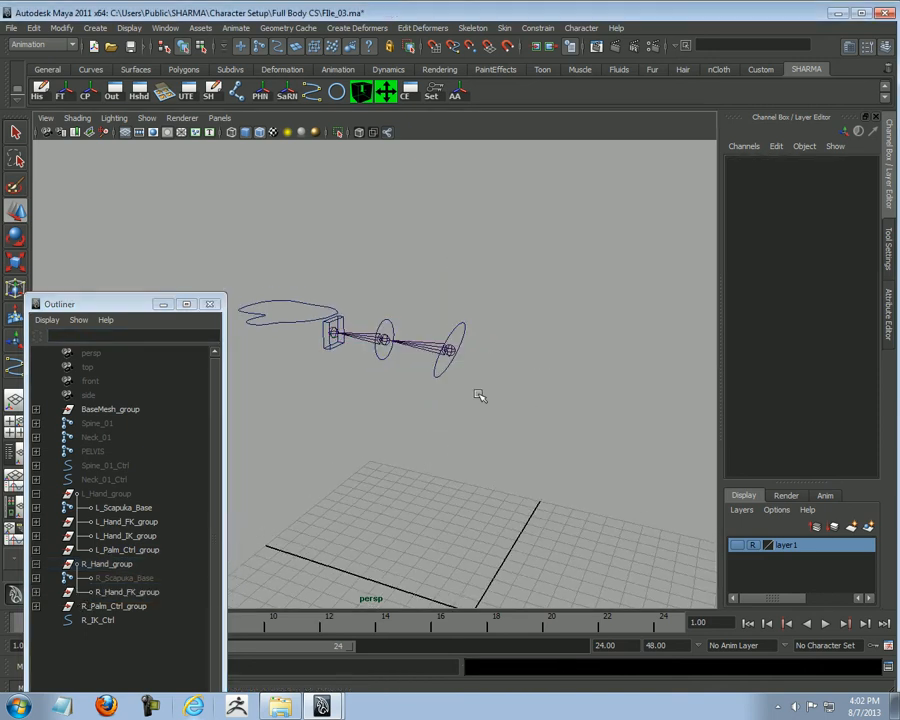
{"action": "right_click_drag", "start_coordinate": [458, 448], "coordinate": [458, 470], "text": "alt"}
{"action": "left_click", "coordinate": [113, 592]}
{"action": "left_click_drag", "start_coordinate": [488, 444], "coordinate": [342, 486], "text": "alt"}
{"action": "left_click_drag", "start_coordinate": [298, 458], "coordinate": [413, 402]}
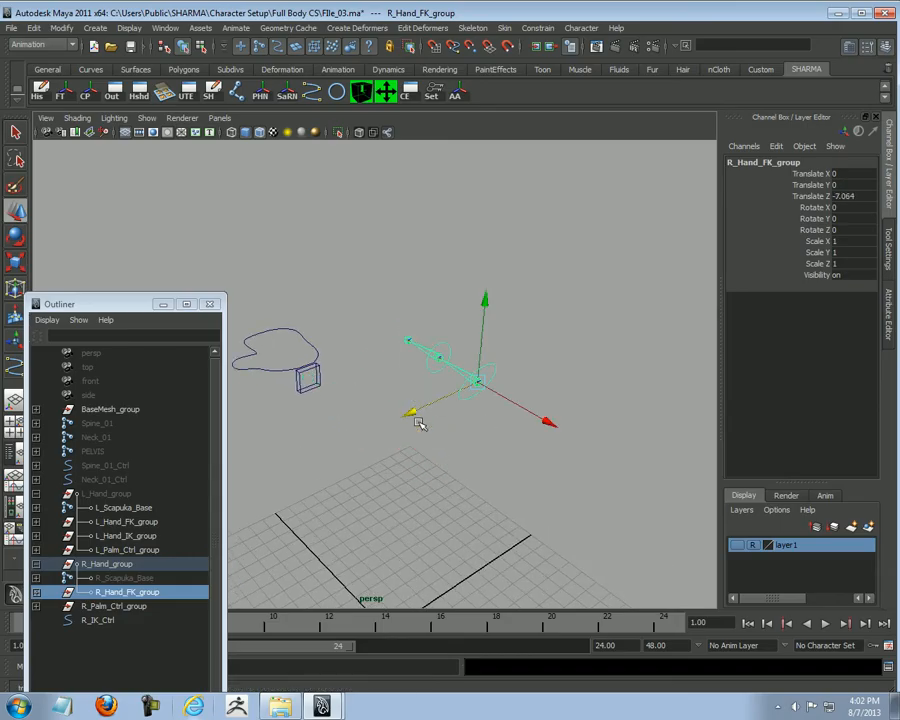
{"action": "key", "text": "ctrl+z"}
Step: Unparent the R_Sholder_FK joint chain from R_Hand_FK_group
{"action": "right_click_drag", "start_coordinate": [318, 536], "coordinate": [345, 546], "text": "alt"}
{"action": "left_click_drag", "start_coordinate": [345, 546], "coordinate": [398, 542], "text": "alt"}
{"action": "left_click", "coordinate": [512, 400]}
{"action": "left_click", "coordinate": [402, 437]}
{"action": "left_click_drag", "start_coordinate": [416, 476], "coordinate": [437, 472], "text": "alt"}
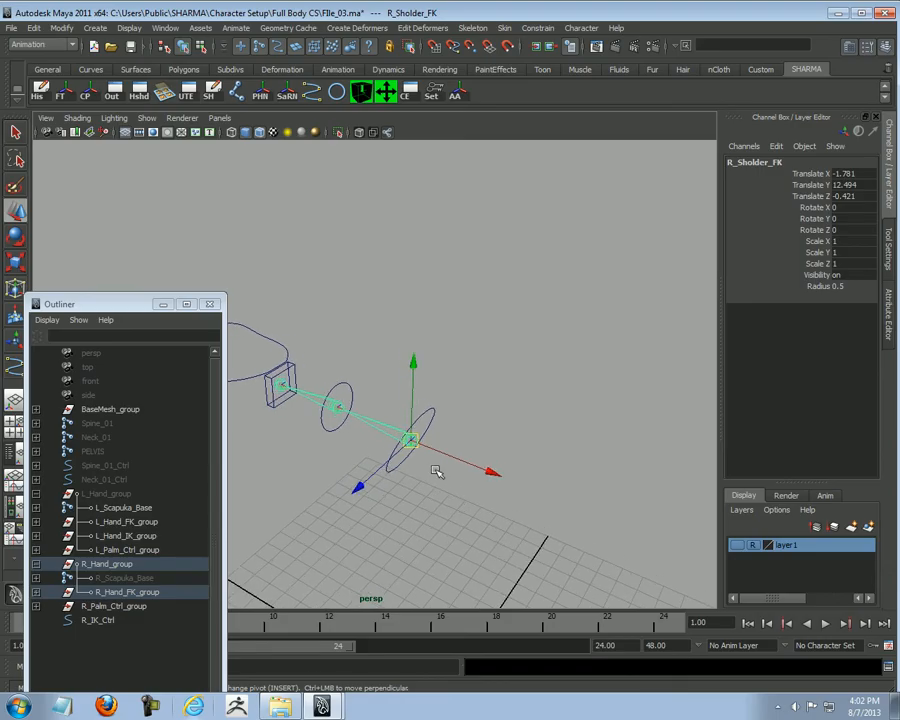
{"action": "key", "text": "shift+p"}
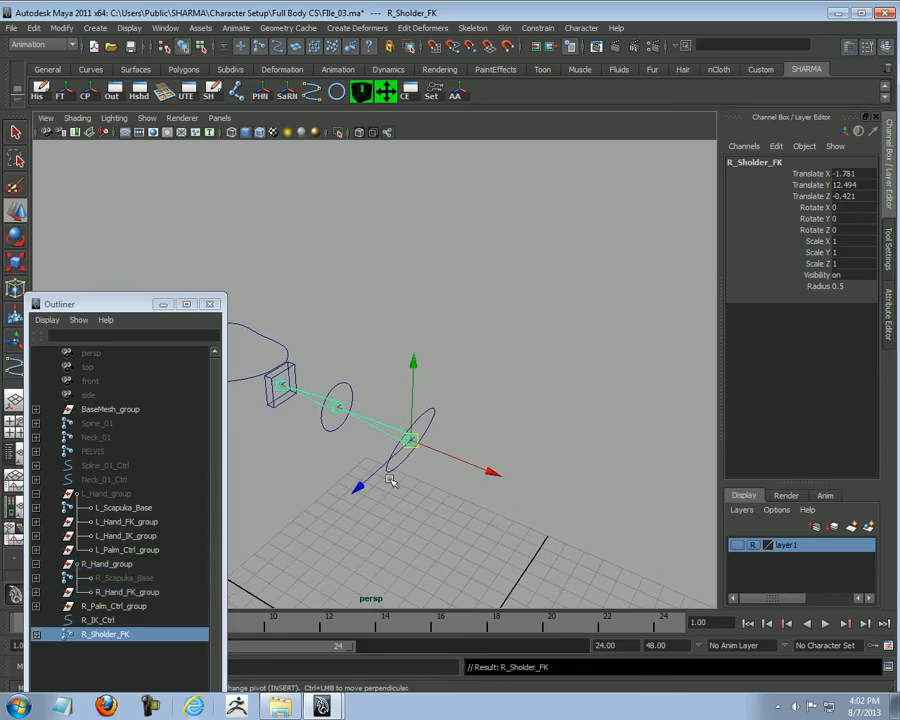
{"action": "left_click", "coordinate": [120, 591]}
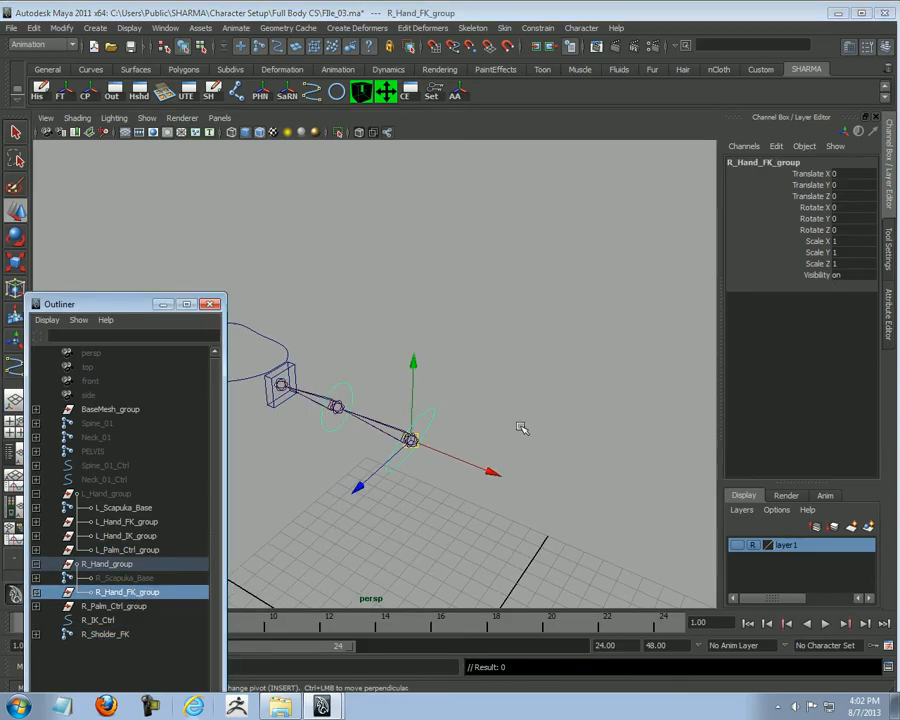
{"action": "double_click", "coordinate": [146, 594]}
{"action": "left_click", "coordinate": [112, 635]}
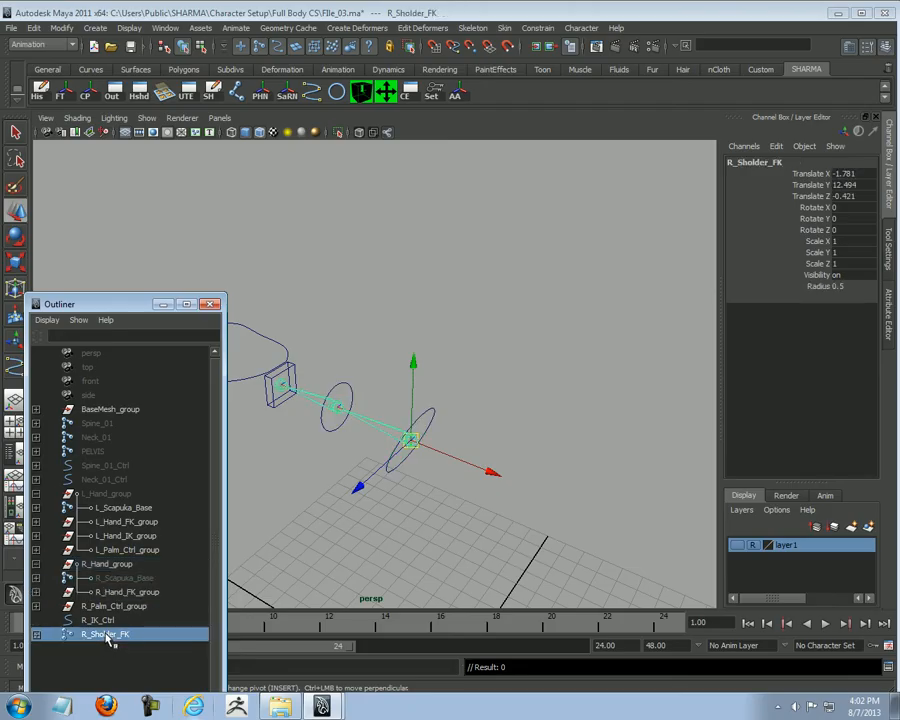
{"action": "left_click", "coordinate": [104, 594]}
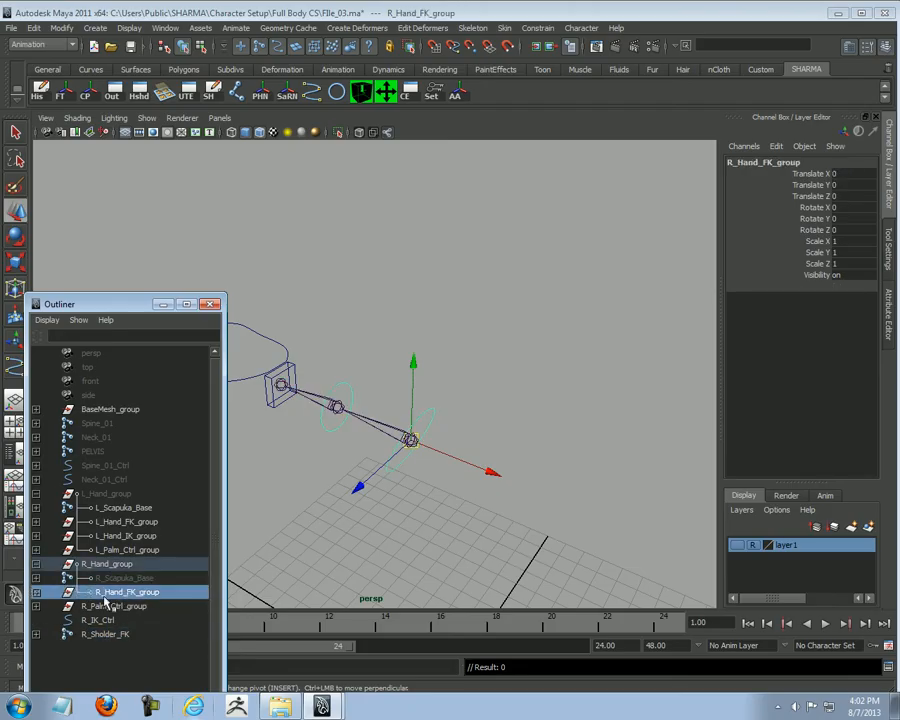
{"action": "left_click", "coordinate": [36, 592]}
{"action": "left_click", "coordinate": [36, 592]}
{"action": "key", "text": "ctrl+z"}
{"action": "key", "text": "ctrl+z"}
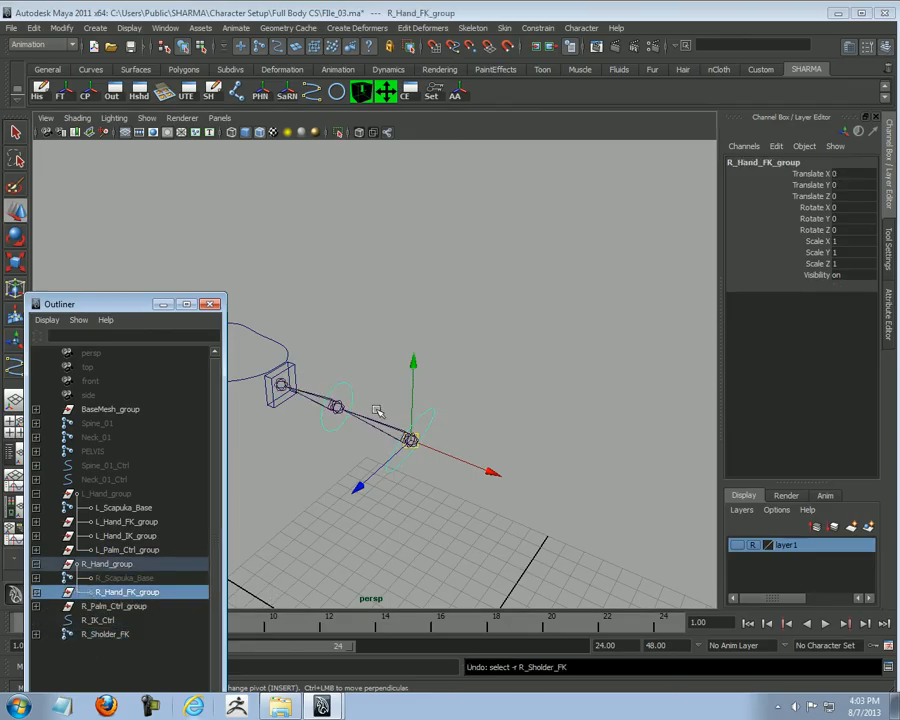
Step: Duplicate the unparented R_Sholder_FK joint chain
{"action": "left_click", "coordinate": [366, 414]}
{"action": "key", "text": "ctrl+d"}
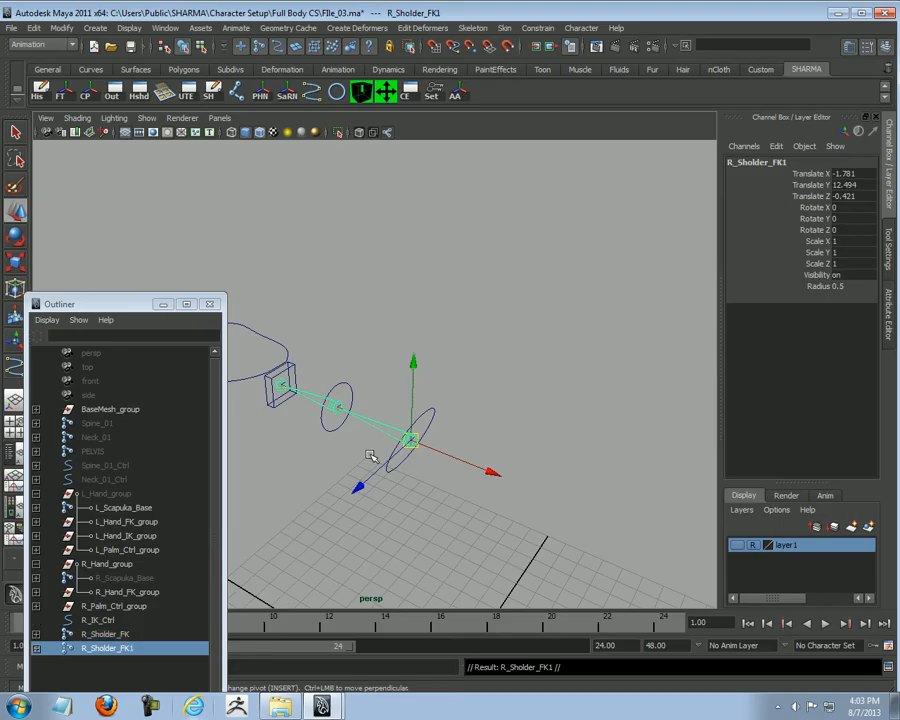
Step: Parent the original R_Sholder_FK joint chain back under R_Hand_FK_group, leaving the duplicate outside
{"action": "left_click", "coordinate": [129, 593]}
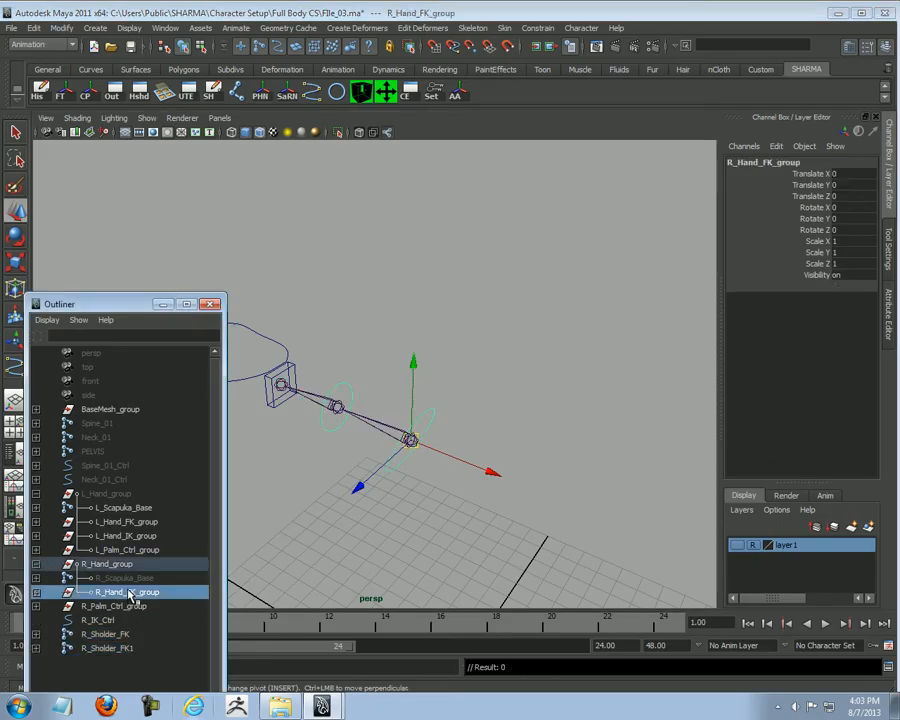
{"action": "left_click", "coordinate": [36, 593]}
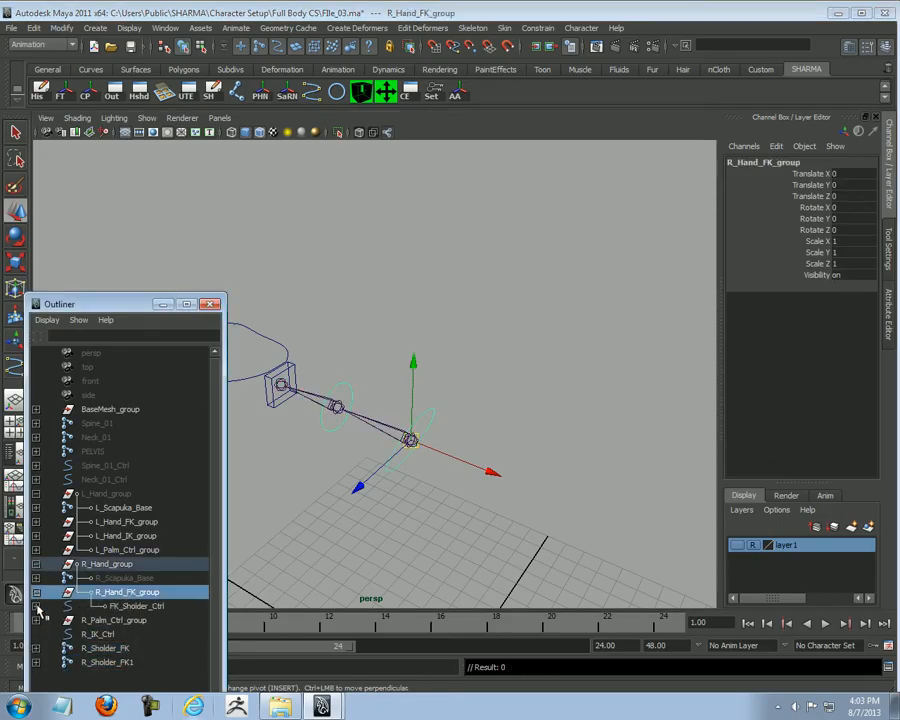
{"action": "left_click", "coordinate": [36, 593]}
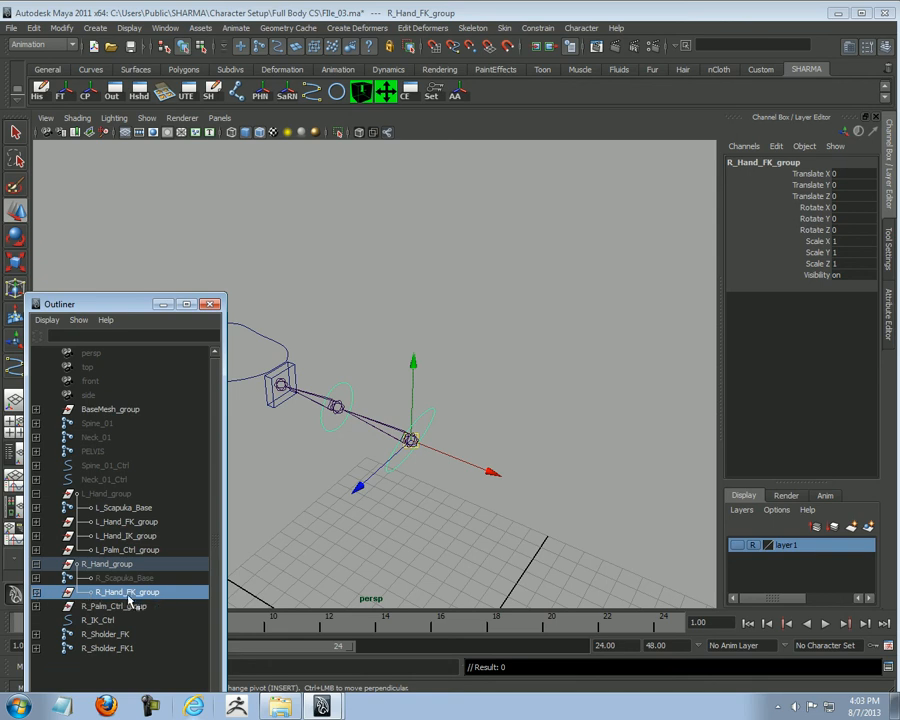
{"action": "left_click", "coordinate": [104, 649]}
{"action": "left_click", "coordinate": [117, 637]}
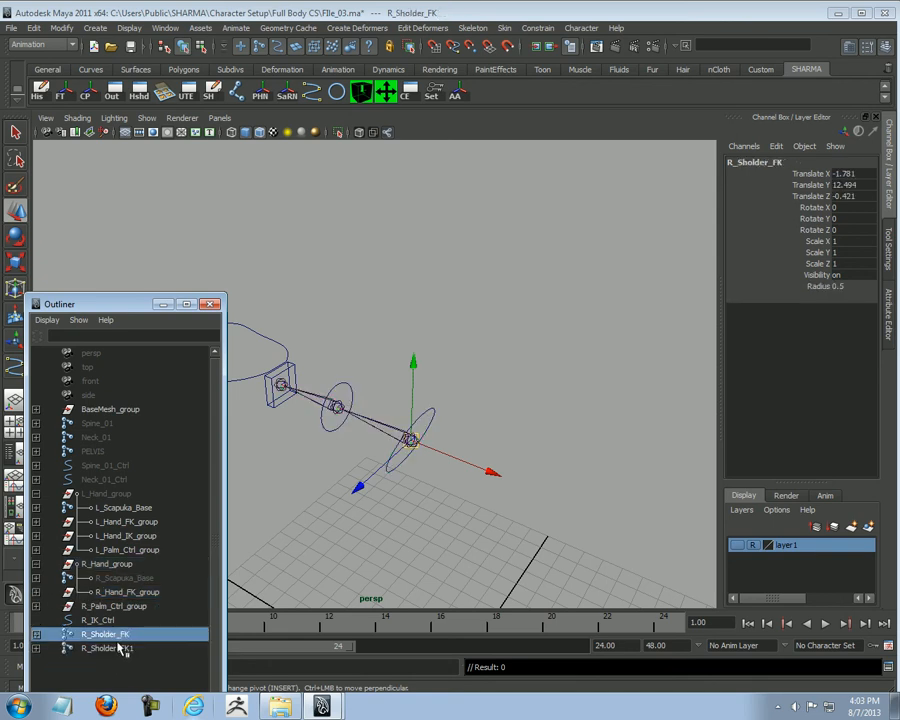
{"action": "middle_click_drag", "start_coordinate": [120, 638], "coordinate": [145, 596]}
Step: Move R_Hand_FK_group about -5.5 units along Z, away from the duplicated joint chain
{"action": "left_click", "coordinate": [146, 594]}
{"action": "left_click_drag", "start_coordinate": [503, 435], "coordinate": [378, 458], "text": "alt"}
{"action": "left_click_drag", "start_coordinate": [311, 476], "coordinate": [422, 424]}
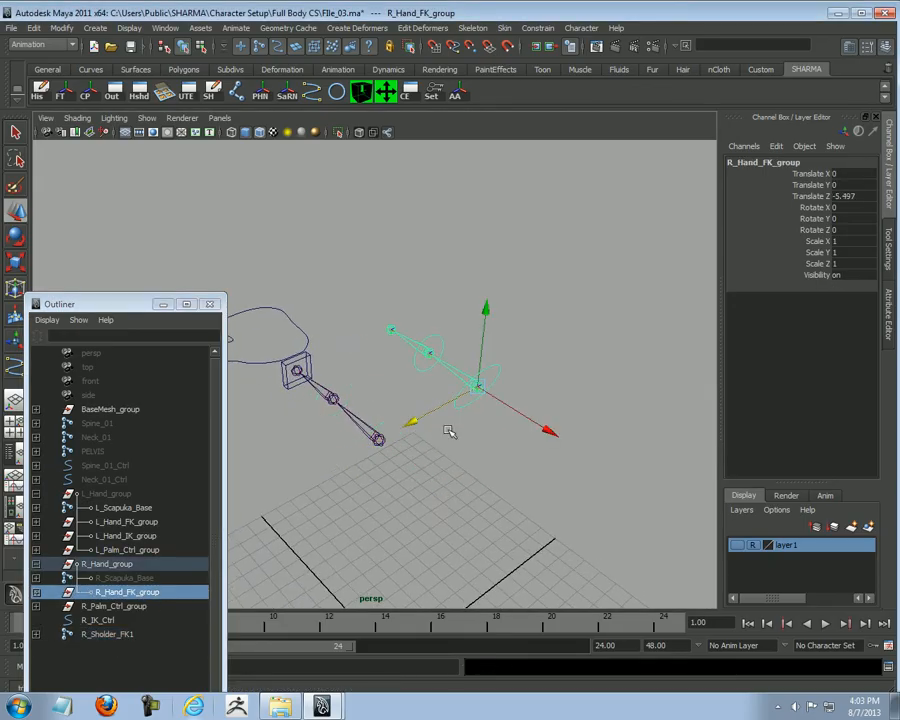
{"action": "left_click", "coordinate": [536, 478]}
{"action": "left_click_drag", "start_coordinate": [536, 478], "coordinate": [420, 460], "text": "alt"}
Step: Rename the duplicated chain's shoulder joint as R_Sholder_IK and its elbow joint as R_Elbow_IK
{"action": "left_click", "coordinate": [110, 634]}
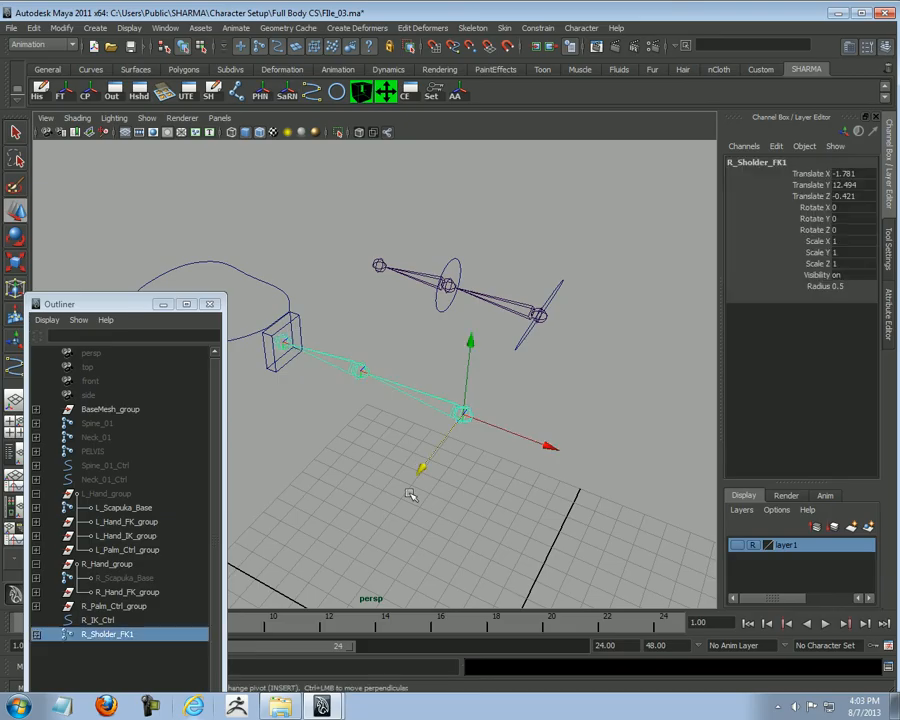
{"action": "double_click", "coordinate": [141, 635]}
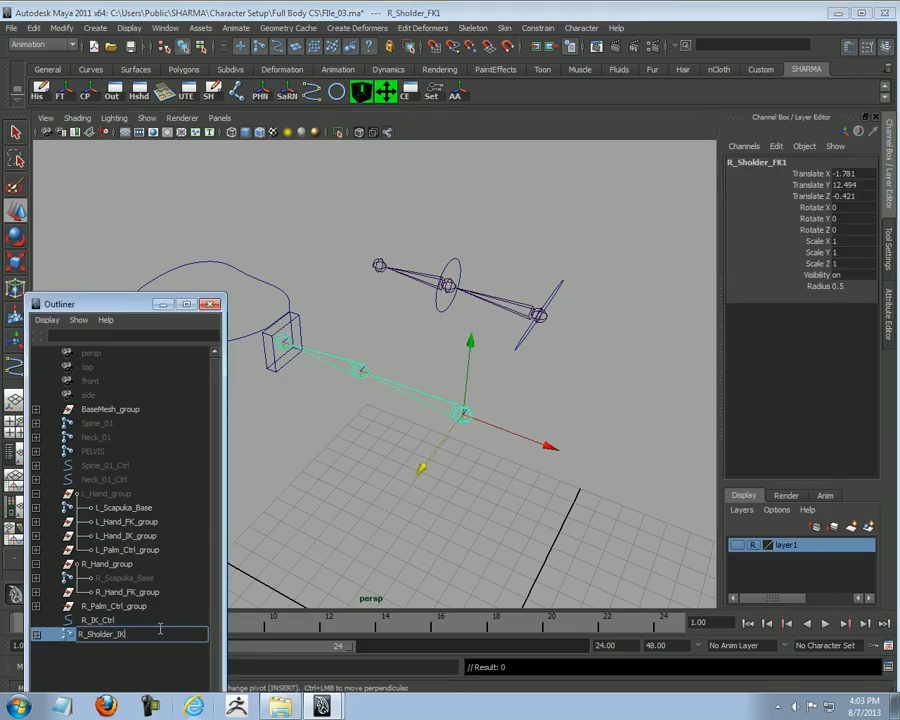
{"action": "type", "text": "IK"}
{"action": "key", "text": "Return"}
{"action": "left_click", "coordinate": [36, 634]}
{"action": "double_click", "coordinate": [141, 648]}
{"action": "left_click", "coordinate": [131, 648]}
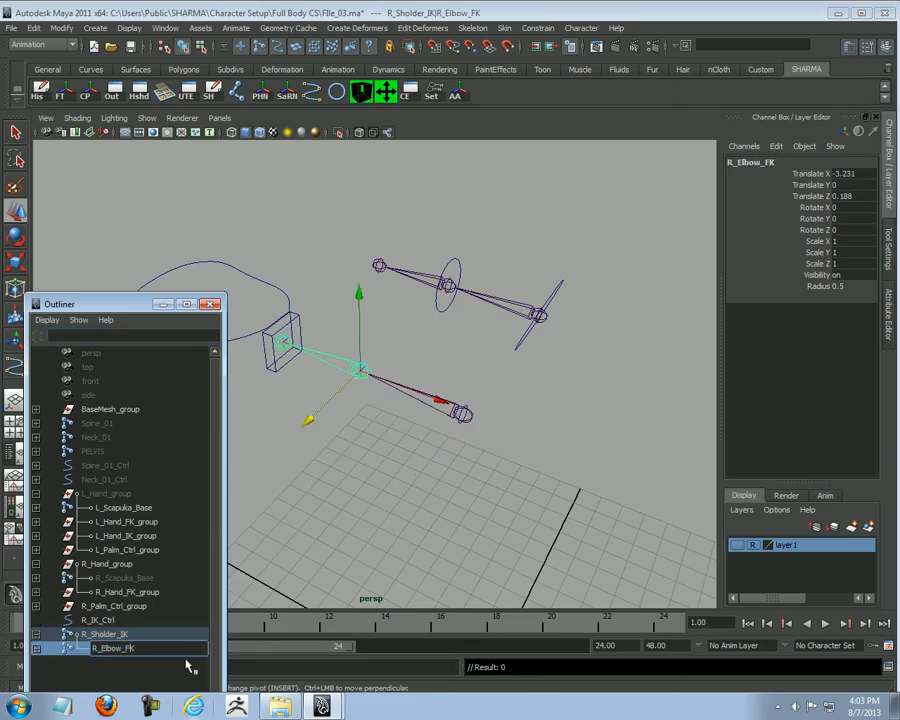
{"action": "key", "text": "Return"}
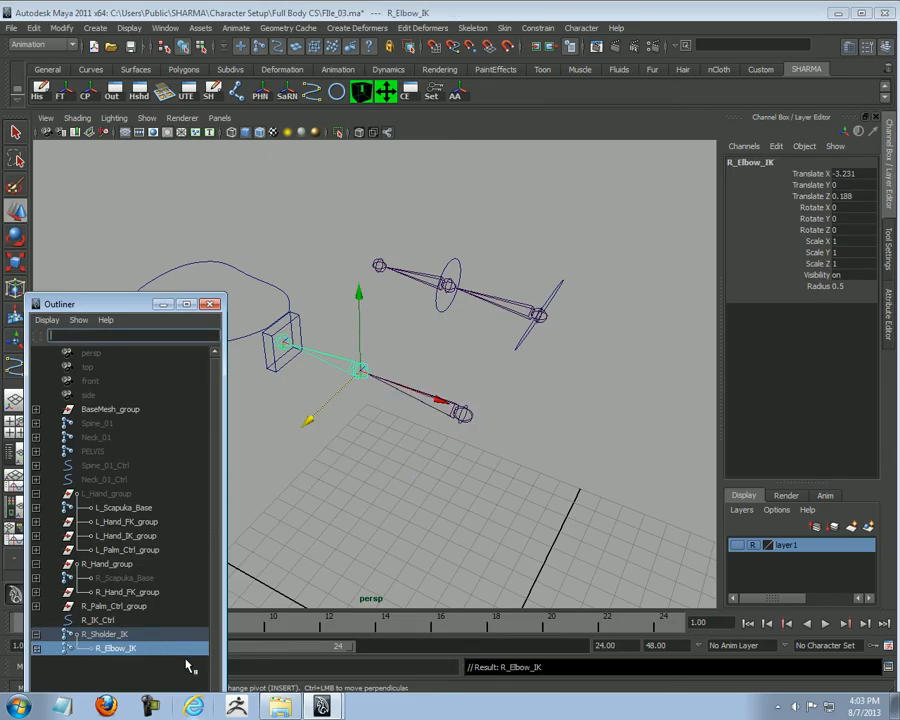
Step: Rename the duplicated chain's wrist joint as R_Wrist_IK and collapse the chain in the Outliner
{"action": "left_click", "coordinate": [36, 649]}
{"action": "double_click", "coordinate": [140, 662]}
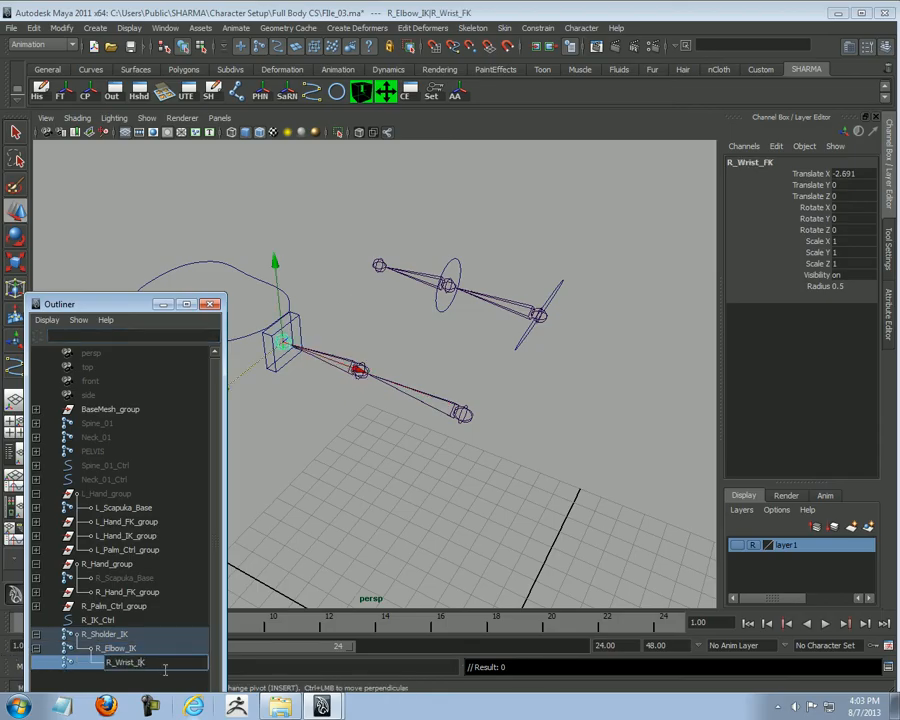
{"action": "type", "text": "I"}
{"action": "key", "text": "Return"}
{"action": "left_click", "coordinate": [36, 634]}
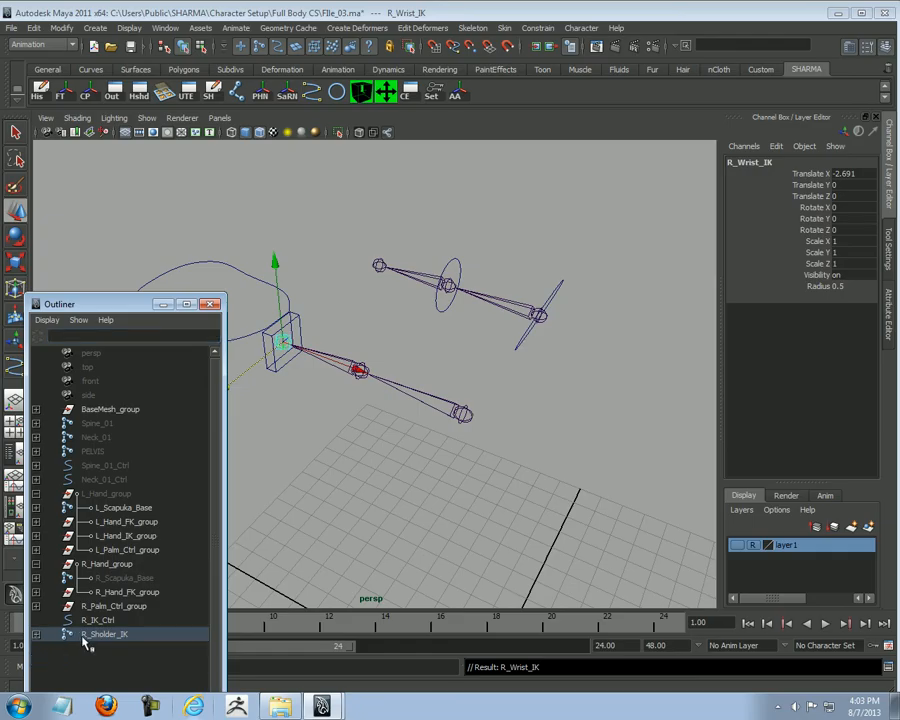
Step: Group the R_Sholder_IK joint chain together with the R_IK_Ctrl wrist control
{"action": "left_click", "coordinate": [84, 641]}
{"action": "left_click_drag", "start_coordinate": [371, 335], "coordinate": [363, 459], "text": "alt"}
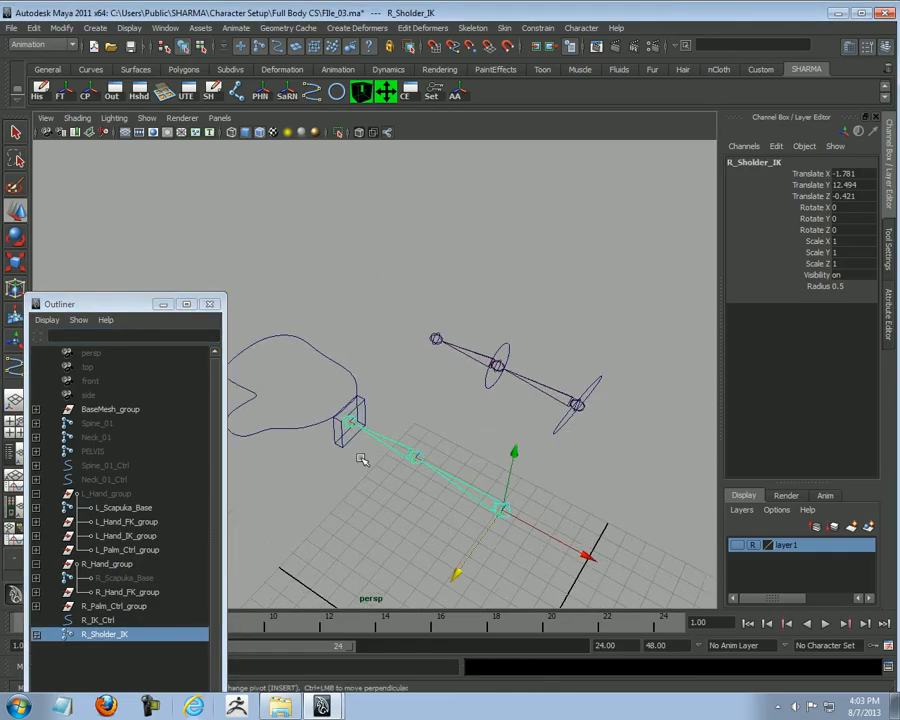
{"action": "left_click", "coordinate": [345, 441], "text": "shift"}
{"action": "scroll", "coordinate": [410, 454], "scroll_direction": "down", "scroll_amount": 4}
{"action": "middle_click_drag", "start_coordinate": [410, 454], "coordinate": [394, 428], "text": "alt"}
{"action": "left_click_drag", "start_coordinate": [524, 454], "coordinate": [444, 442], "text": "alt"}
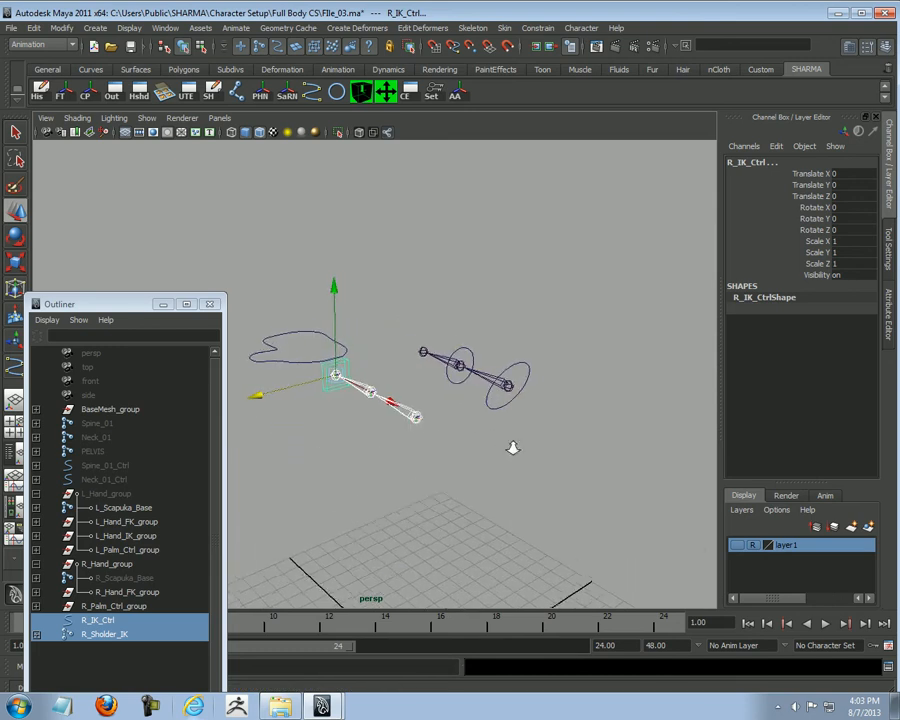
{"action": "right_click_drag", "start_coordinate": [444, 442], "coordinate": [498, 459], "text": "alt"}
{"action": "key", "text": "ctrl+g"}
Step: Move the new IK group's pivot onto the IK chain's shoulder joint
{"action": "scroll", "coordinate": [500, 466], "scroll_direction": "down", "scroll_amount": 3}
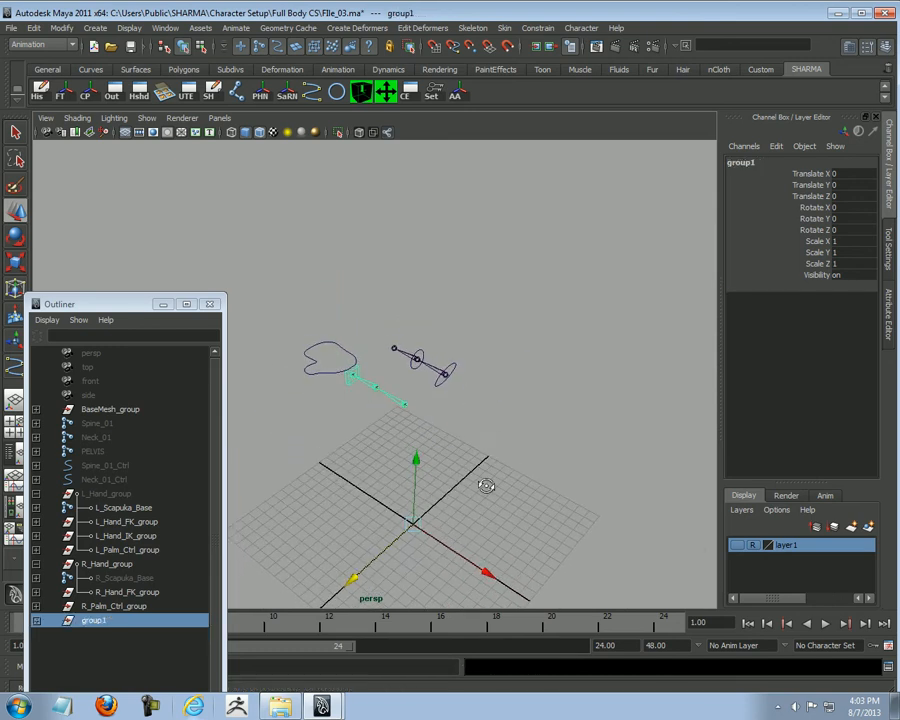
{"action": "key", "text": "Insert"}
{"action": "left_click_drag", "start_coordinate": [415, 531], "coordinate": [408, 407]}
{"action": "key", "text": "Insert"}
{"action": "right_click_drag", "start_coordinate": [418, 410], "coordinate": [542, 432], "text": "alt"}
{"action": "left_click_drag", "start_coordinate": [542, 432], "coordinate": [478, 437], "text": "alt"}
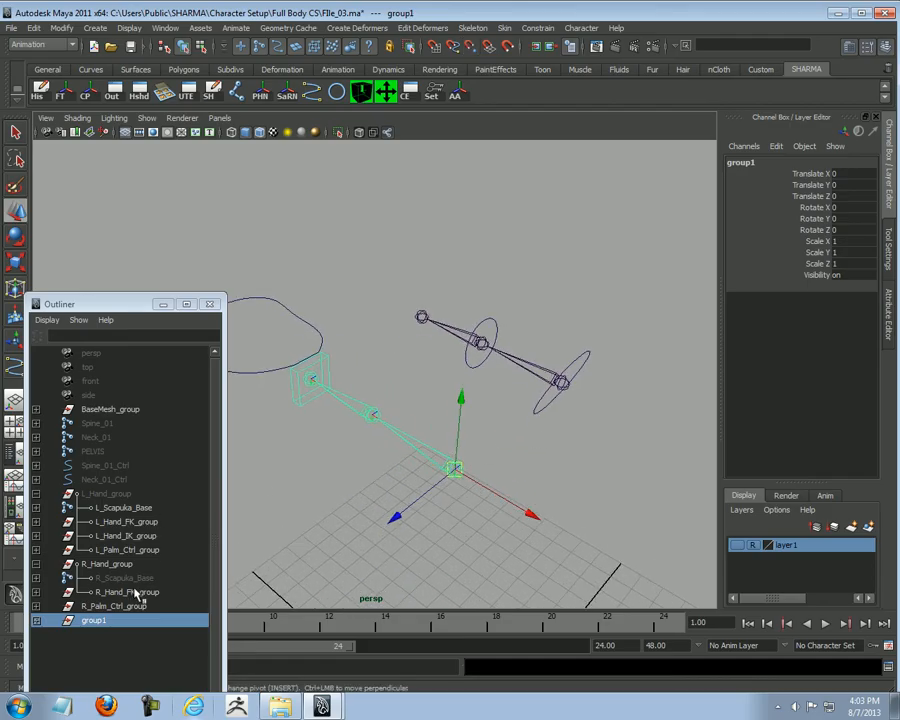
Step: Rename the new IK group as R_Hand_IK_group, based on the name of the right-hand FK group
{"action": "double_click", "coordinate": [137, 592]}
{"action": "key", "text": "ctrl+c"}
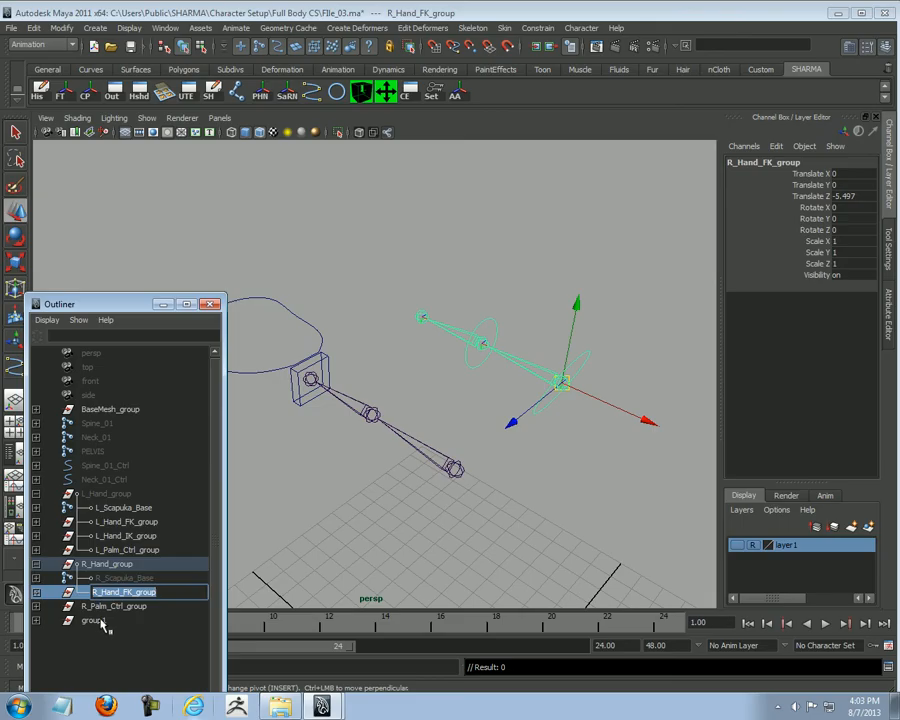
{"action": "double_click", "coordinate": [109, 621]}
{"action": "key", "text": "ctrl+v"}
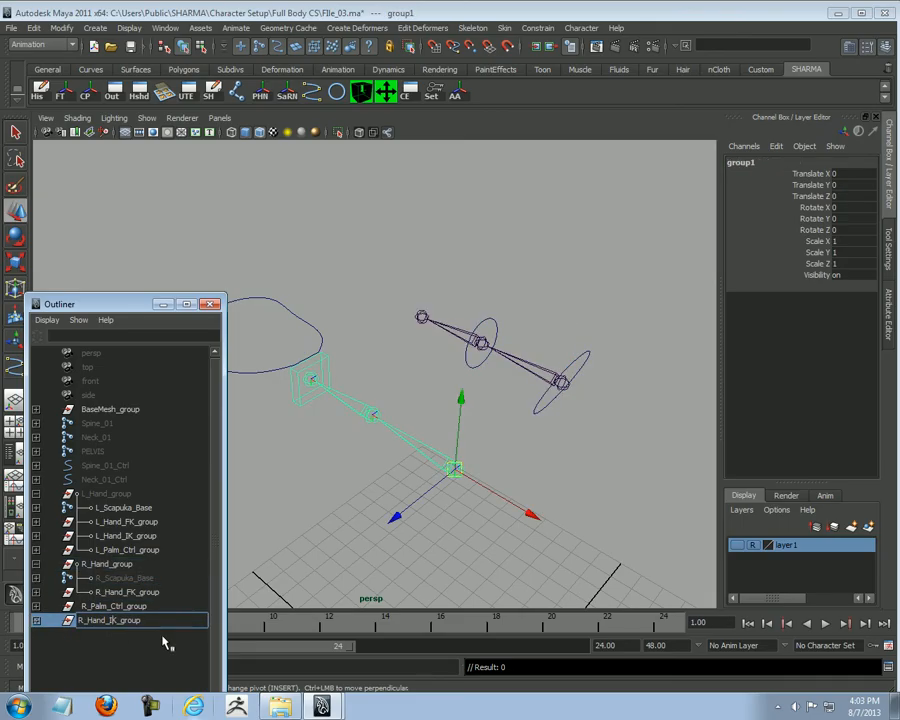
{"action": "key", "text": "Return"}
Step: Parent R_Hand_IK_group under R_Hand_group and check the hand group's children
{"action": "left_click_drag", "start_coordinate": [356, 282], "coordinate": [438, 492], "text": "alt"}
{"action": "middle_click_drag", "start_coordinate": [115, 622], "coordinate": [117, 566]}
{"action": "left_click", "coordinate": [126, 568]}
{"action": "left_click", "coordinate": [128, 577]}
{"action": "left_click", "coordinate": [140, 592]}
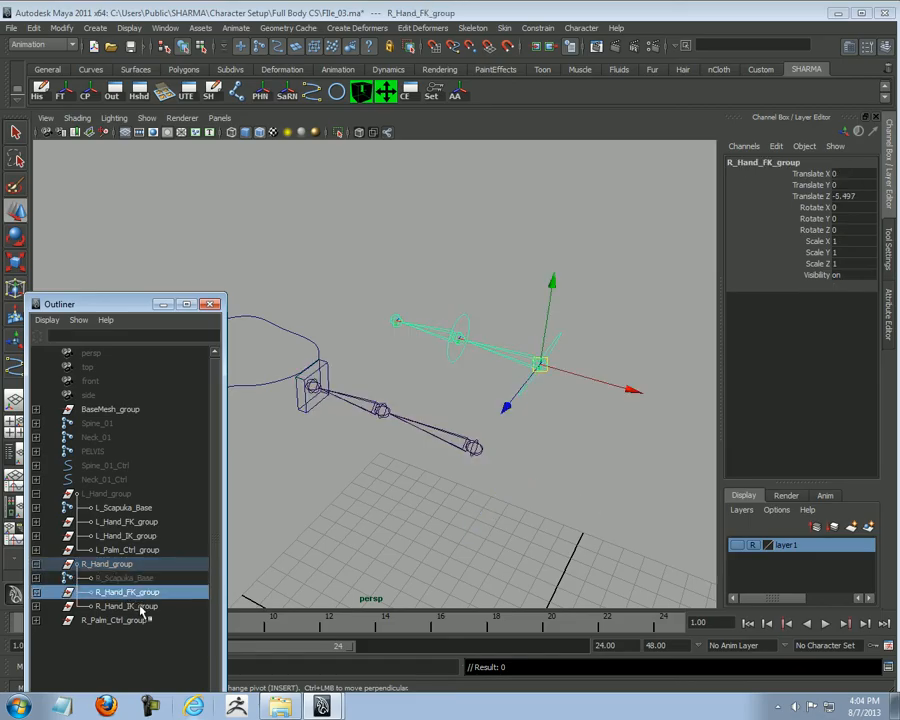
Step: Reset the Translate Z of R_Hand_FK_group to 0
{"action": "left_click", "coordinate": [144, 607]}
{"action": "left_click", "coordinate": [146, 592]}
{"action": "left_click", "coordinate": [860, 197]}
{"action": "type", "text": "0"}
{"action": "key", "text": "Return"}
Step: Turn on the visibility of R_Scapuka_Base to check the base chain against the FK and IK chains
{"action": "left_click", "coordinate": [115, 578]}
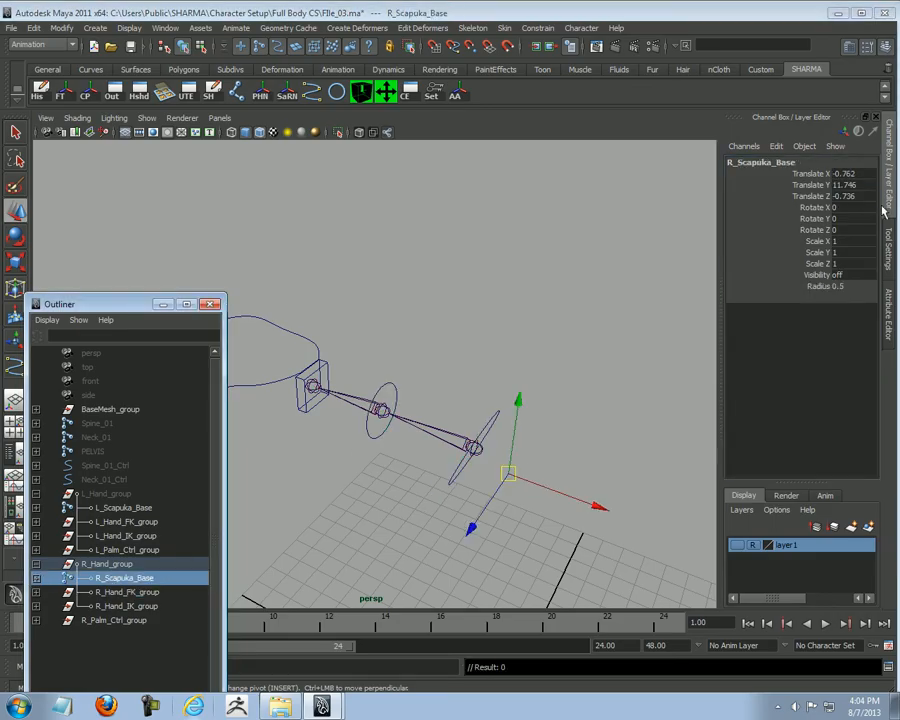
{"action": "left_click", "coordinate": [823, 275]}
{"action": "middle_click_drag", "start_coordinate": [560, 352], "coordinate": [590, 352]}
{"action": "left_click", "coordinate": [586, 330]}
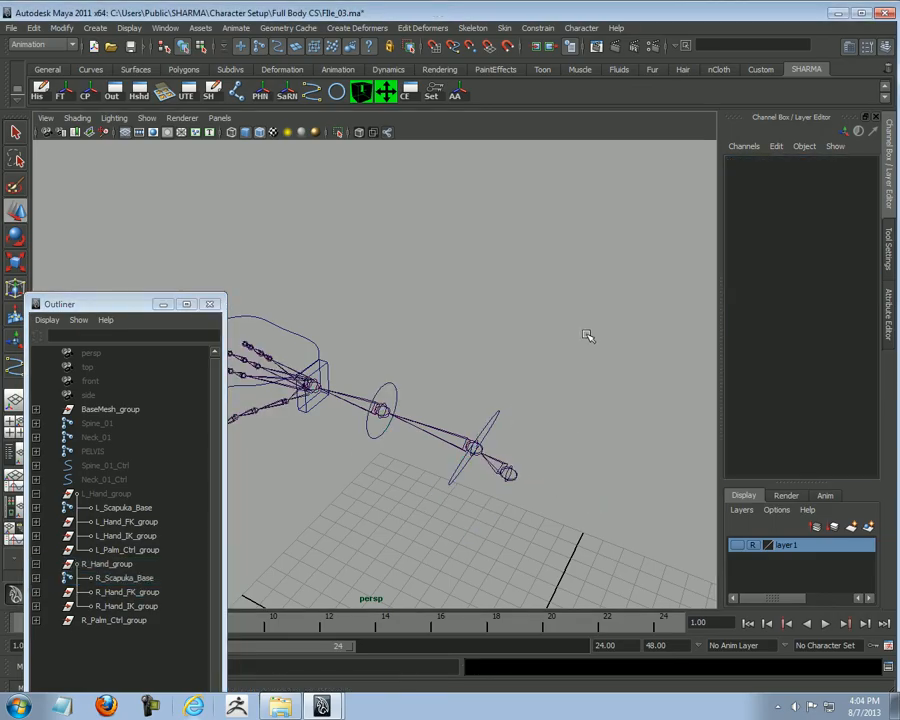
{"action": "left_click_drag", "start_coordinate": [589, 421], "coordinate": [400, 462], "text": "alt"}
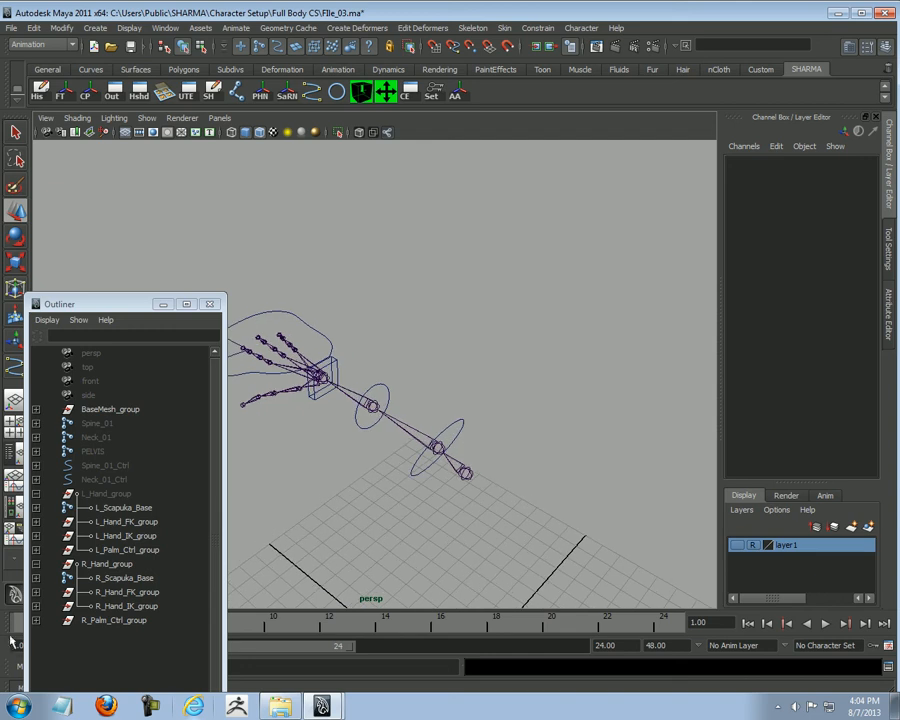
Step: Hide R_Hand_IK_group and R_Scapuka_Base by setting their visibility to 0
{"action": "left_click", "coordinate": [116, 606]}
{"action": "left_click_drag", "start_coordinate": [502, 550], "coordinate": [395, 520], "text": "alt"}
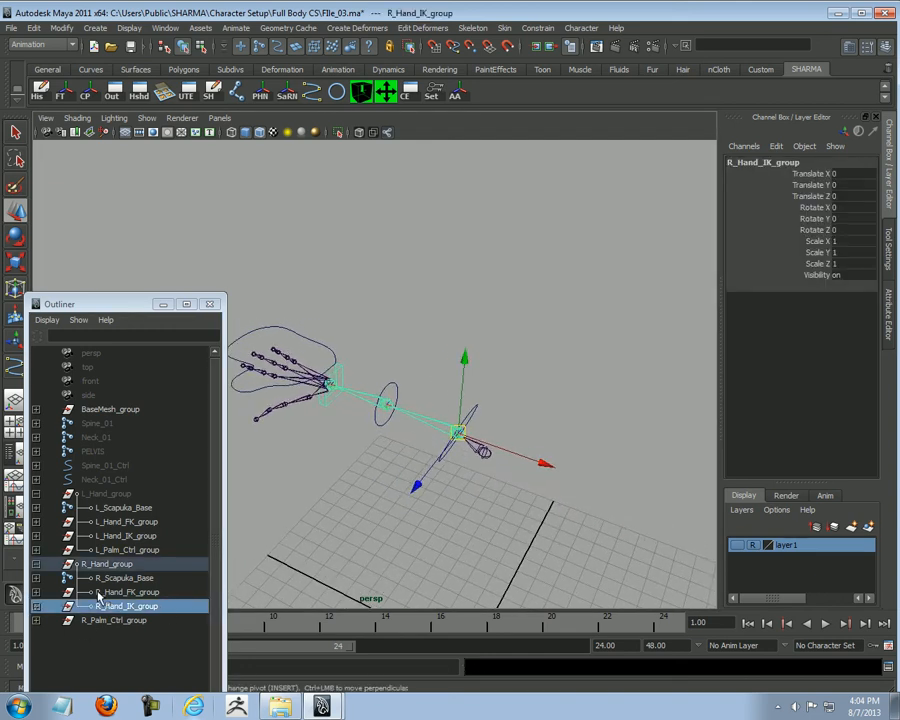
{"action": "left_click", "coordinate": [130, 578], "text": "ctrl"}
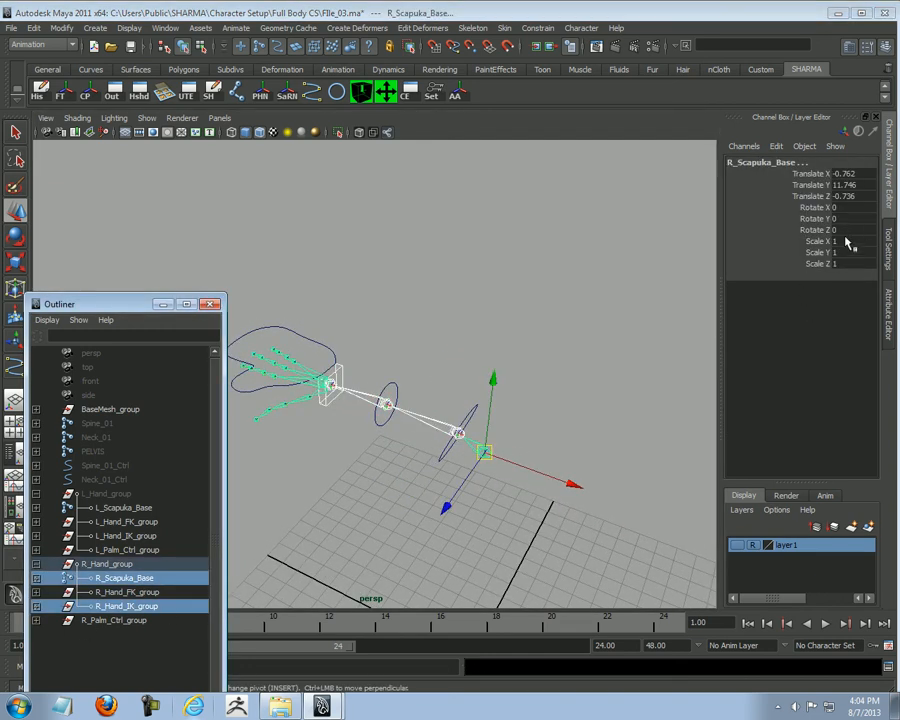
{"action": "left_click", "coordinate": [148, 606]}
{"action": "left_click", "coordinate": [836, 275]}
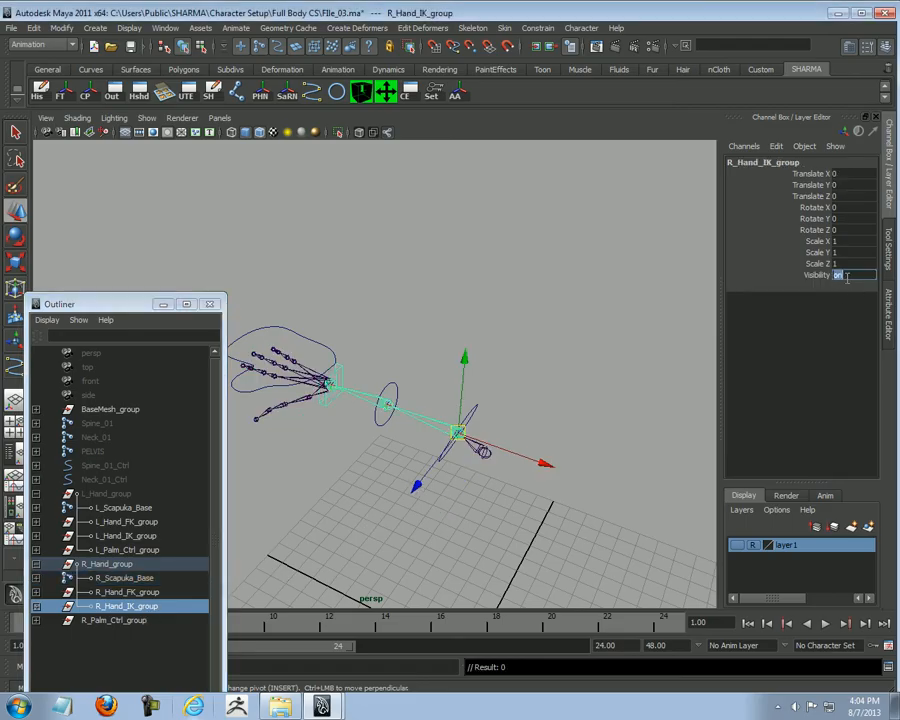
{"action": "left_click", "coordinate": [130, 580]}
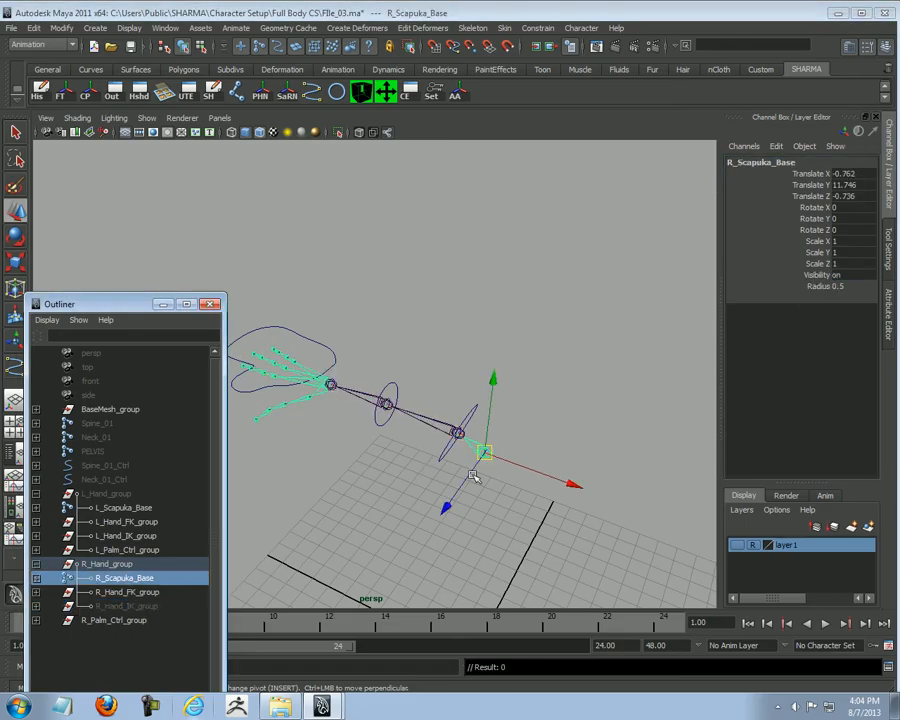
{"action": "left_click", "coordinate": [853, 275]}
{"action": "type", "text": "0"}
{"action": "key", "text": "Return"}
{"action": "left_click", "coordinate": [531, 390]}
Step: Orient-constrain the R_Sholder_FK joint to the FK_Sholder_Ctrl circle
{"action": "middle_click_drag", "start_coordinate": [457, 460], "coordinate": [460, 437], "text": "alt"}
{"action": "right_click_drag", "start_coordinate": [460, 437], "coordinate": [480, 453], "text": "alt"}
{"action": "left_click", "coordinate": [474, 449]}
{"action": "left_click_drag", "start_coordinate": [515, 457], "coordinate": [650, 415], "text": "alt"}
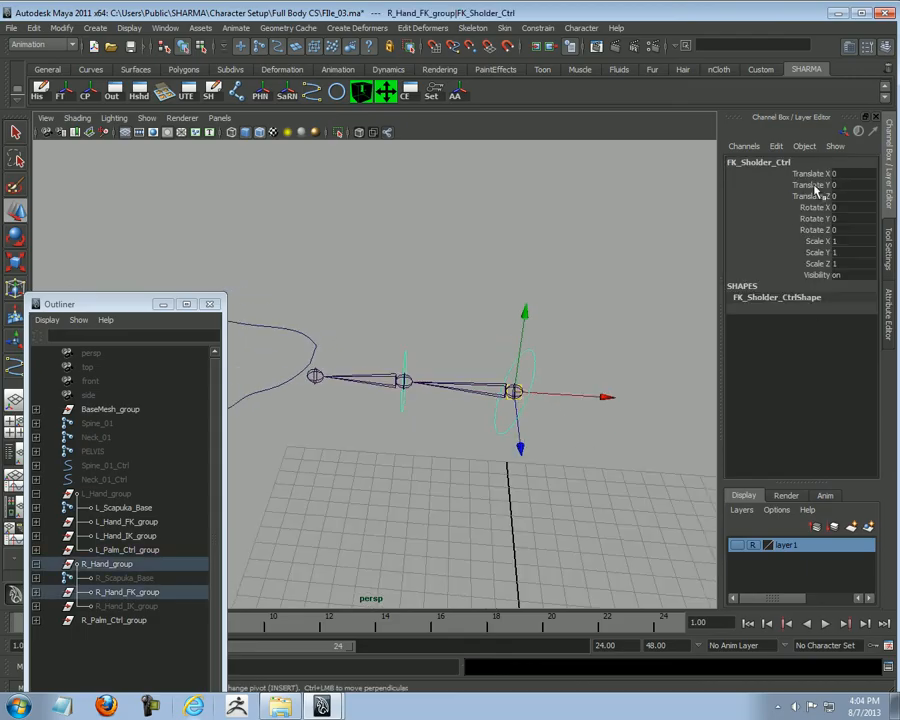
{"action": "right_click_drag", "start_coordinate": [374, 372], "coordinate": [490, 374], "text": "alt"}
{"action": "left_click_drag", "start_coordinate": [506, 371], "coordinate": [570, 463], "text": "shift"}
{"action": "left_click_drag", "start_coordinate": [466, 393], "coordinate": [474, 432], "text": "shift"}
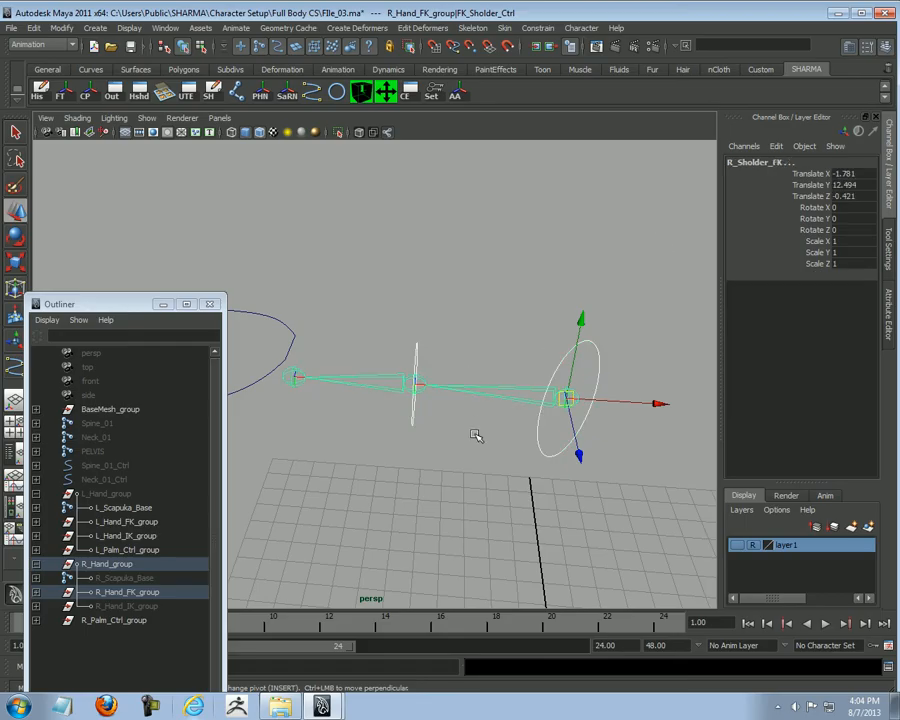
{"action": "left_click", "coordinate": [537, 28]}
{"action": "left_click", "coordinate": [546, 80]}
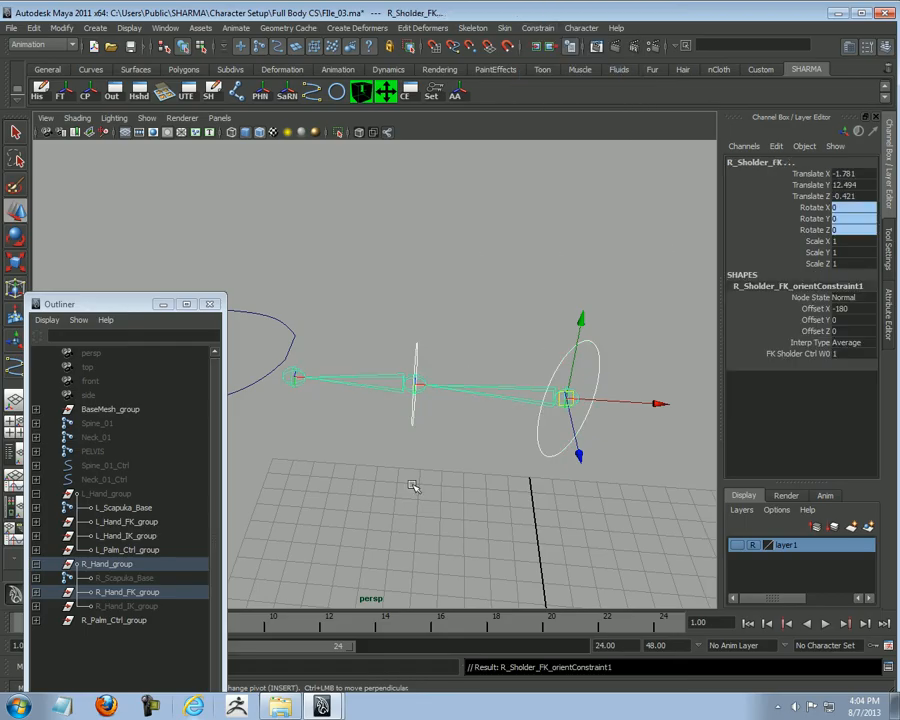
Step: Orient-constrain the R_Elbow_FK joint to the FK elbow control circle
{"action": "left_click", "coordinate": [411, 415]}
{"action": "left_click_drag", "start_coordinate": [375, 361], "coordinate": [385, 440], "text": "shift"}
{"action": "key", "text": "g"}
{"action": "left_click", "coordinate": [457, 455]}
{"action": "left_click_drag", "start_coordinate": [457, 455], "coordinate": [479, 463], "text": "alt"}
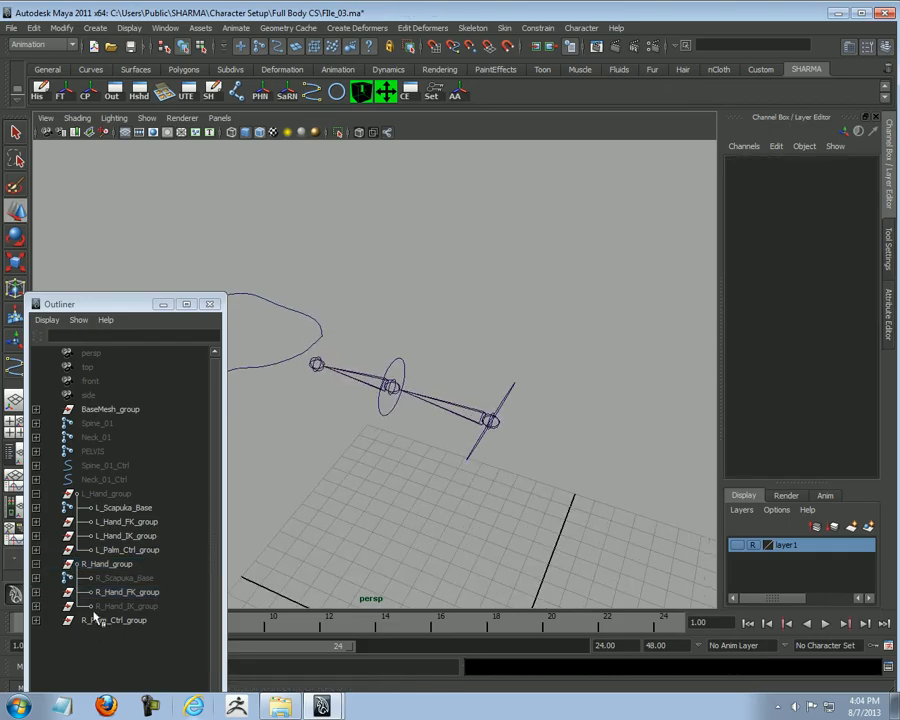
Step: Move R_Hand_FK_group away behind the arm, test its controls by rotating them, and undo the rotations
{"action": "left_click", "coordinate": [160, 592]}
{"action": "left_click_drag", "start_coordinate": [372, 362], "coordinate": [634, 410], "text": "alt"}
{"action": "left_click", "coordinate": [552, 350]}
{"action": "left_click", "coordinate": [519, 334]}
{"action": "key", "text": "e"}
{"action": "key", "text": "ctrl+z"}
{"action": "key", "text": "ctrl+z"}
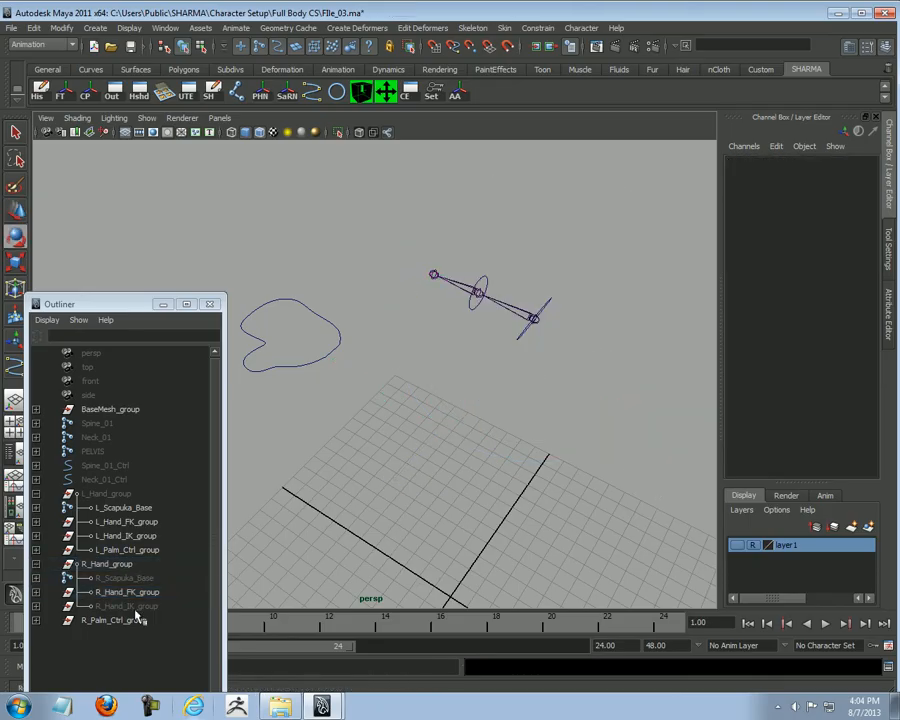
Step: Unhide R_Hand_IK_group and create an IK handle from its shoulder joint to its wrist joint
{"action": "left_click", "coordinate": [125, 606]}
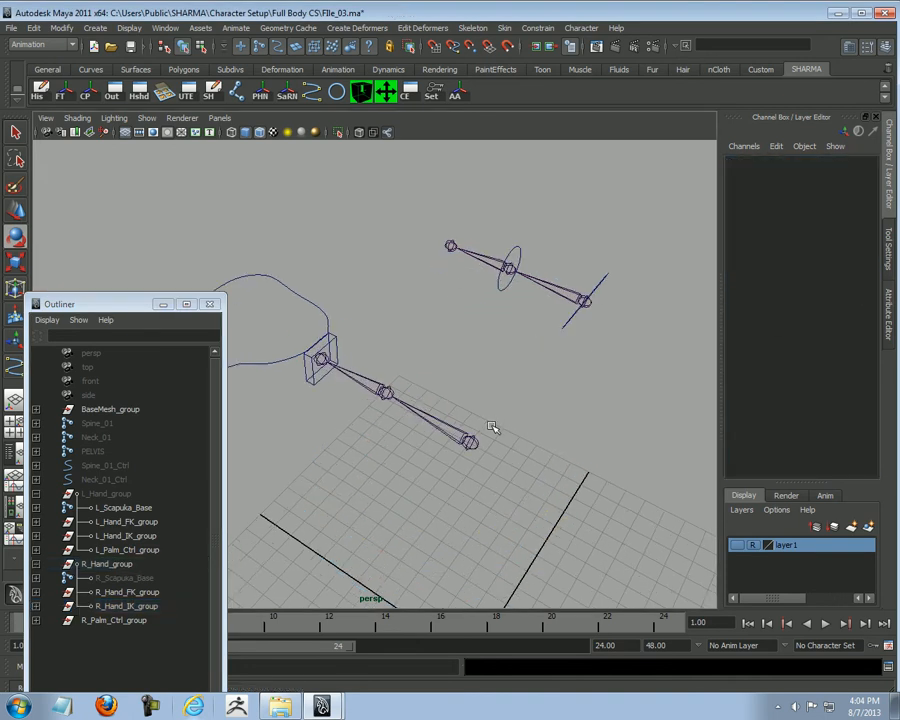
{"action": "left_click_drag", "start_coordinate": [493, 427], "coordinate": [440, 425], "text": "alt"}
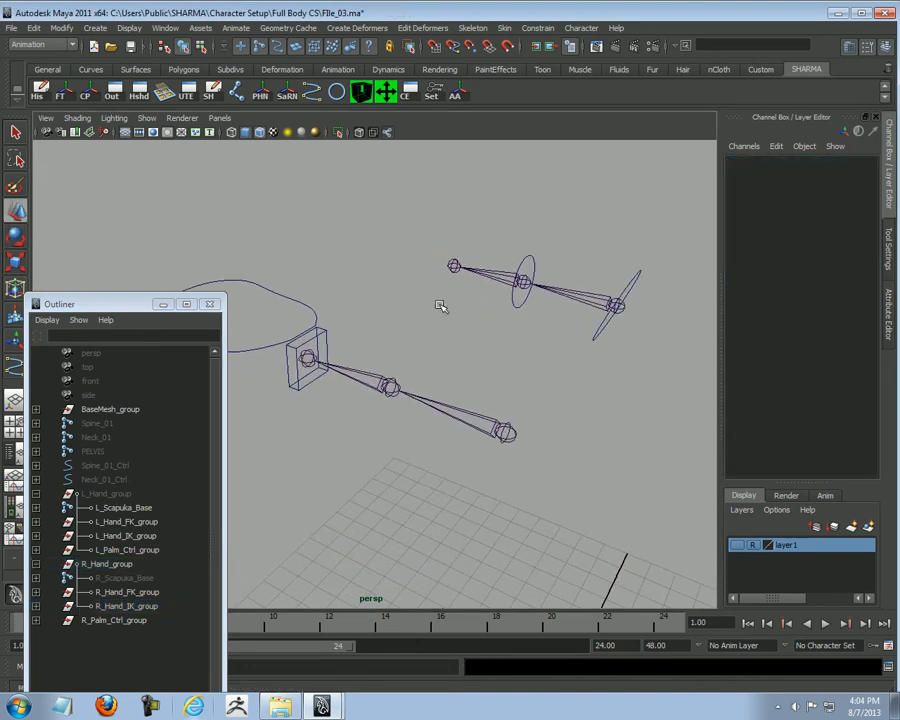
{"action": "left_click", "coordinate": [483, 30]}
{"action": "left_click", "coordinate": [488, 46]}
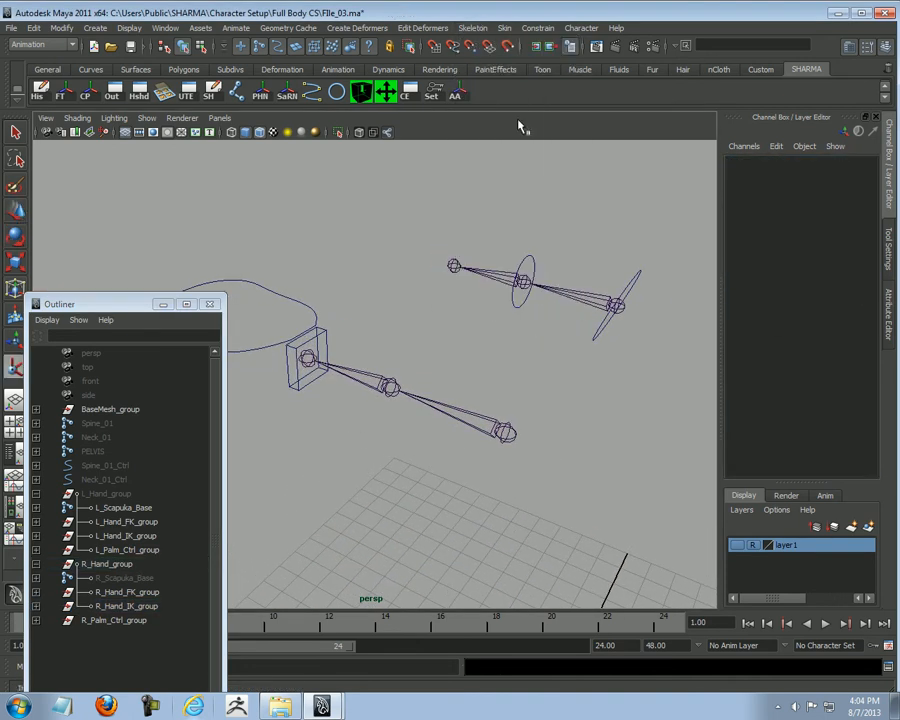
{"action": "left_click", "coordinate": [508, 436]}
{"action": "left_click", "coordinate": [308, 360]}
{"action": "left_click_drag", "start_coordinate": [425, 412], "coordinate": [463, 415], "text": "alt"}
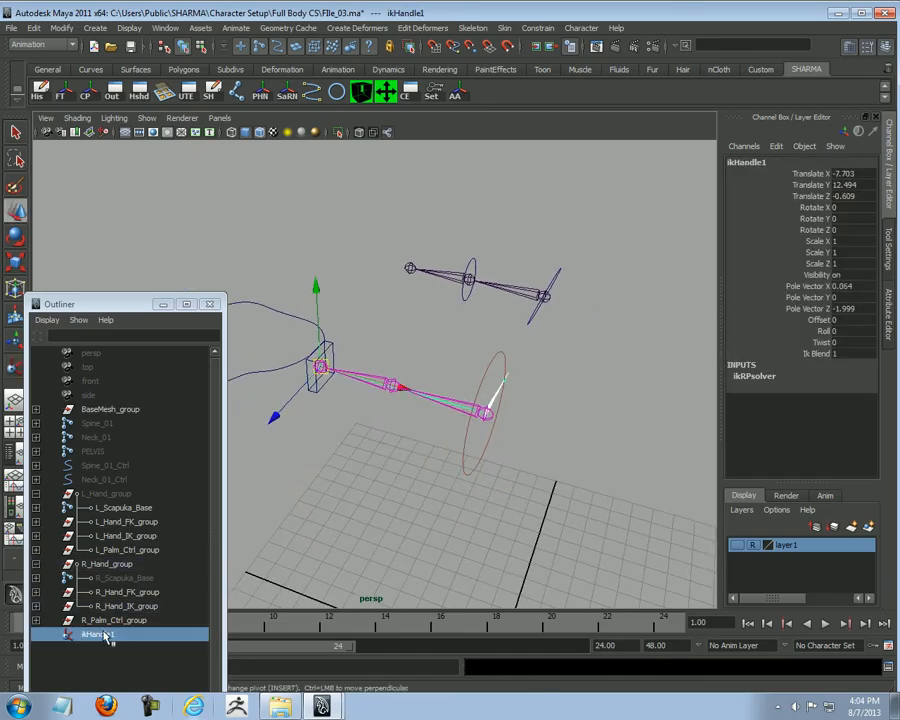
Step: Rename the new IK handle R_Hand_ikHandle, based on the left hand's handle name, and parent it under R_Hand_IK_group
{"action": "left_click", "coordinate": [124, 509]}
{"action": "left_click", "coordinate": [127, 522]}
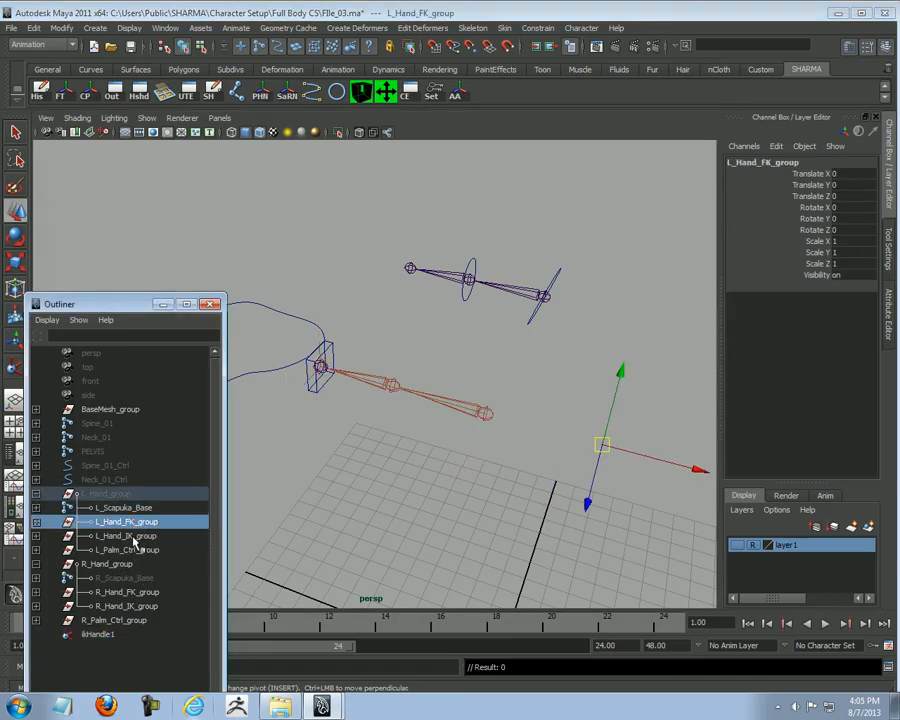
{"action": "left_click", "coordinate": [36, 536]}
{"action": "double_click", "coordinate": [137, 564]}
{"action": "key", "text": "ctrl+c"}
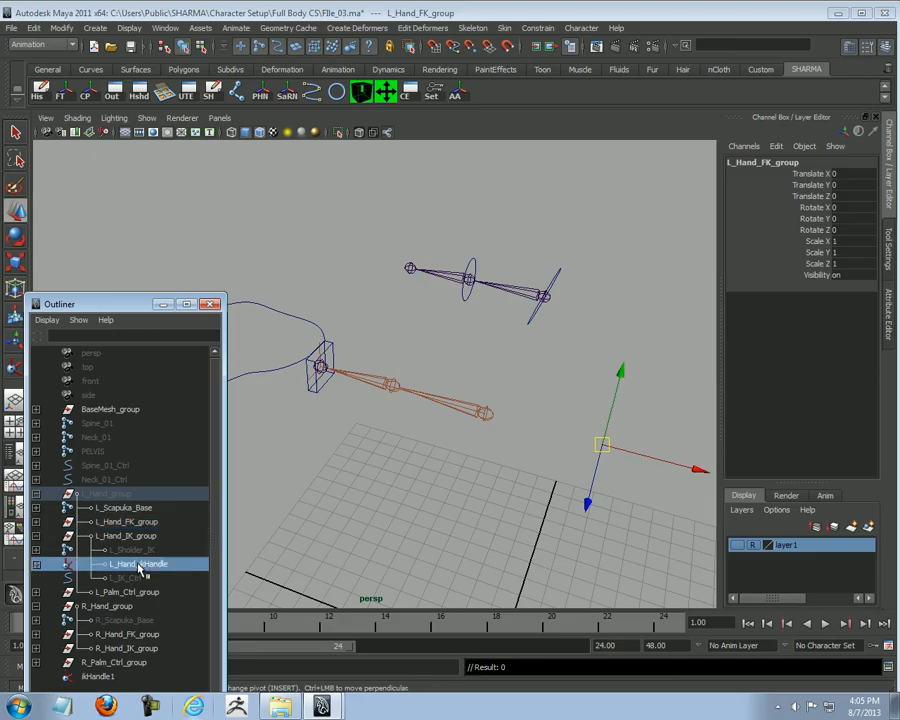
{"action": "double_click", "coordinate": [100, 677]}
{"action": "key", "text": "ctrl+v"}
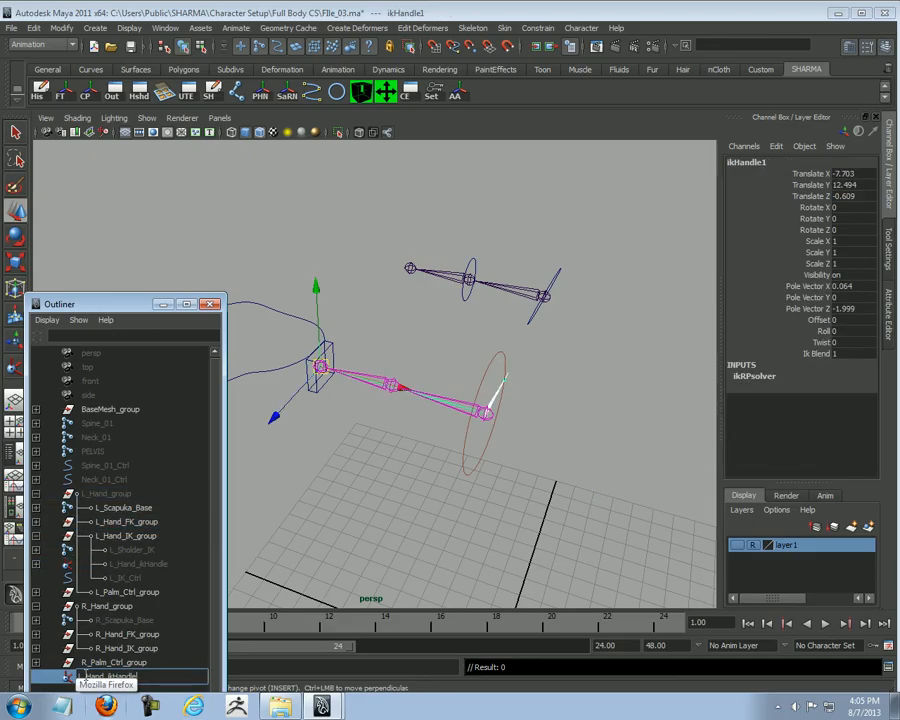
{"action": "key", "text": "Delete"}
{"action": "type", "text": "R"}
{"action": "key", "text": "Return"}
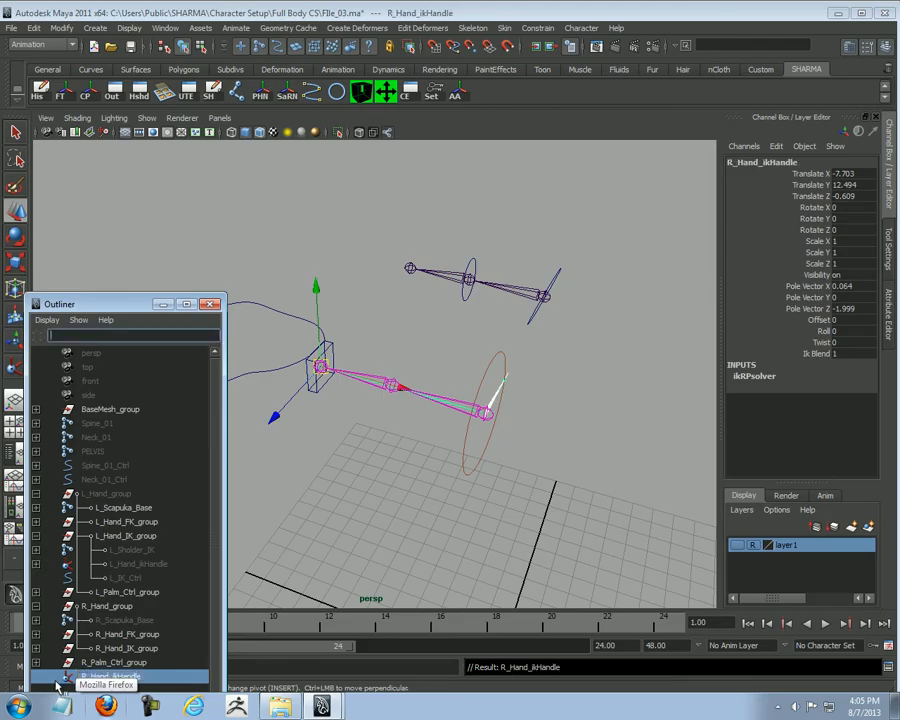
{"action": "left_click_drag", "start_coordinate": [121, 303], "coordinate": [127, 165]}
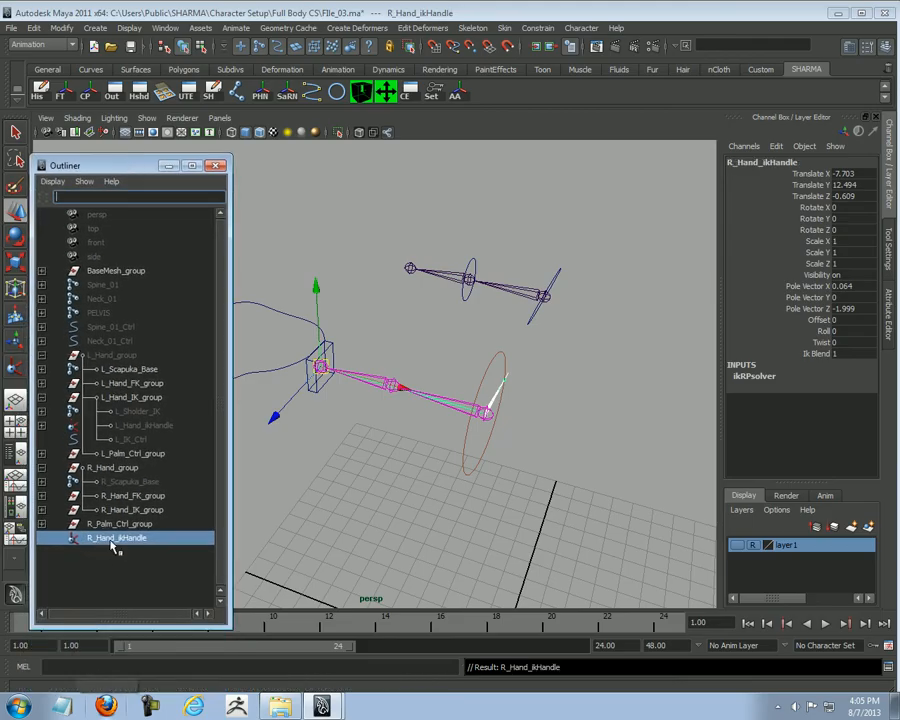
{"action": "middle_click_drag", "start_coordinate": [122, 530], "coordinate": [126, 509]}
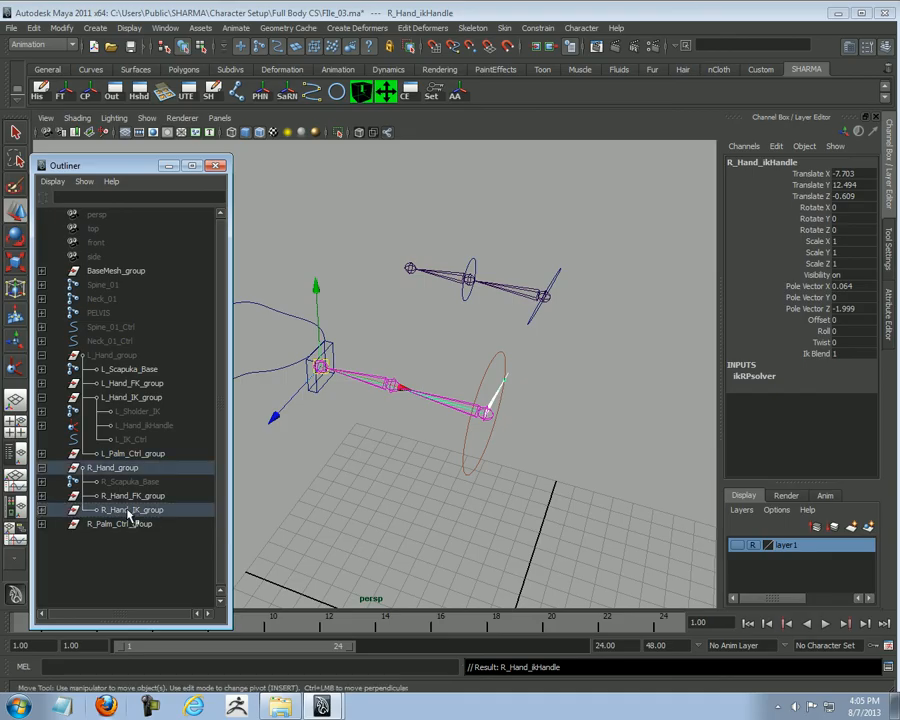
Step: Try moving R_Hand_IK_group away from the arm and undo the move
{"action": "left_click", "coordinate": [130, 509]}
{"action": "left_click_drag", "start_coordinate": [368, 481], "coordinate": [378, 450], "text": "alt"}
{"action": "right_click_drag", "start_coordinate": [378, 450], "coordinate": [444, 506], "text": "alt"}
{"action": "left_click_drag", "start_coordinate": [398, 501], "coordinate": [318, 590]}
{"action": "key", "text": "ctrl+z"}
Step: Constrain R_Hand_ikHandle to the R_IK_Ctrl box control at the wrist
{"action": "left_click", "coordinate": [623, 450]}
{"action": "right_click_drag", "start_coordinate": [370, 420], "coordinate": [406, 434], "text": "alt"}
{"action": "middle_click_drag", "start_coordinate": [406, 434], "coordinate": [480, 464], "text": "alt"}
{"action": "right_click_drag", "start_coordinate": [370, 440], "coordinate": [457, 487], "text": "alt"}
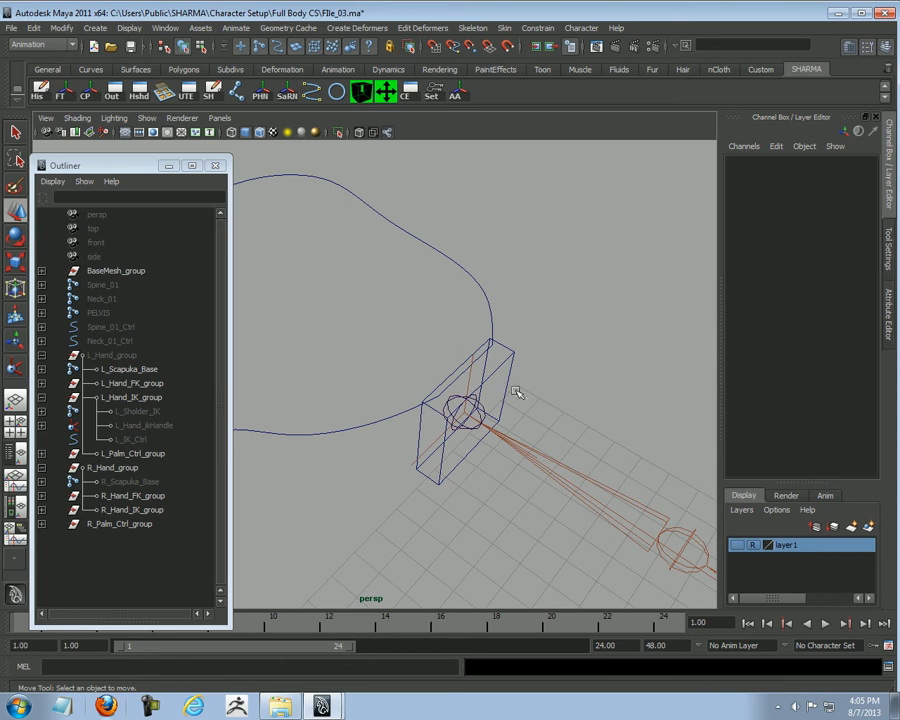
{"action": "left_click", "coordinate": [508, 387]}
{"action": "right_click_drag", "start_coordinate": [322, 504], "coordinate": [478, 502], "text": "alt"}
{"action": "left_click_drag", "start_coordinate": [478, 502], "coordinate": [457, 470], "text": "alt"}
{"action": "middle_click_drag", "start_coordinate": [457, 470], "coordinate": [398, 449], "text": "alt"}
{"action": "right_click_drag", "start_coordinate": [398, 449], "coordinate": [376, 470], "text": "alt"}
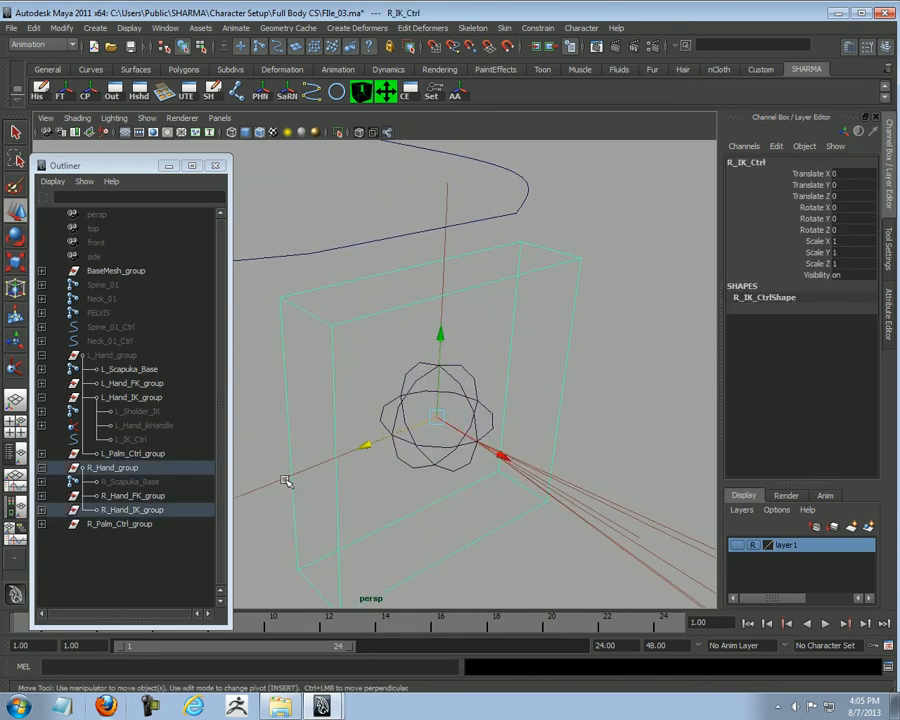
{"action": "left_click", "coordinate": [446, 486]}
{"action": "right_click_drag", "start_coordinate": [446, 486], "coordinate": [467, 382], "text": "alt"}
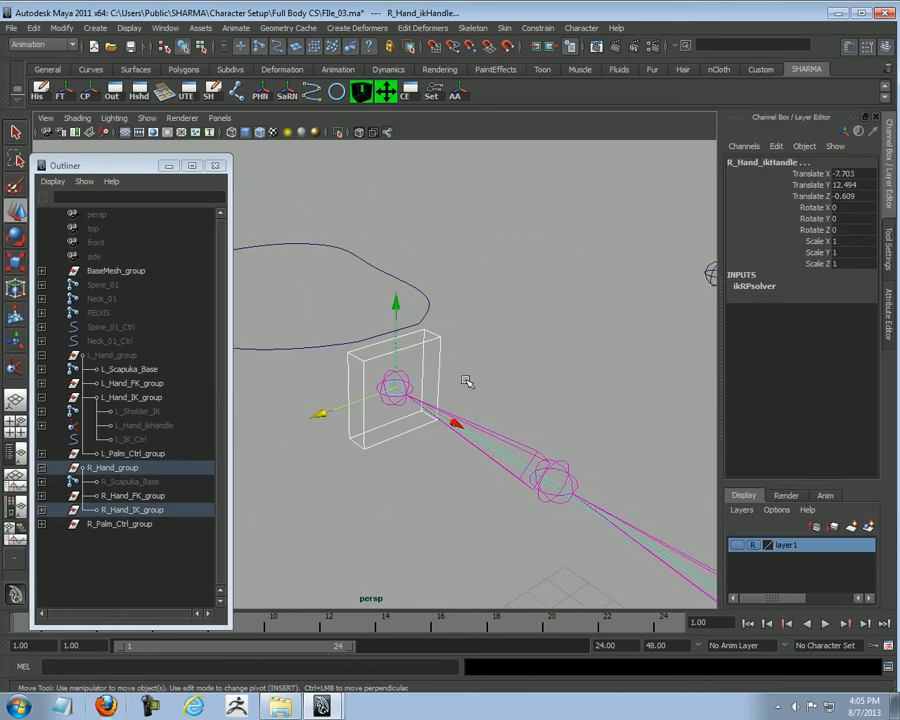
{"action": "left_click", "coordinate": [537, 27]}
{"action": "left_click", "coordinate": [557, 308]}
{"action": "key", "text": "a"}
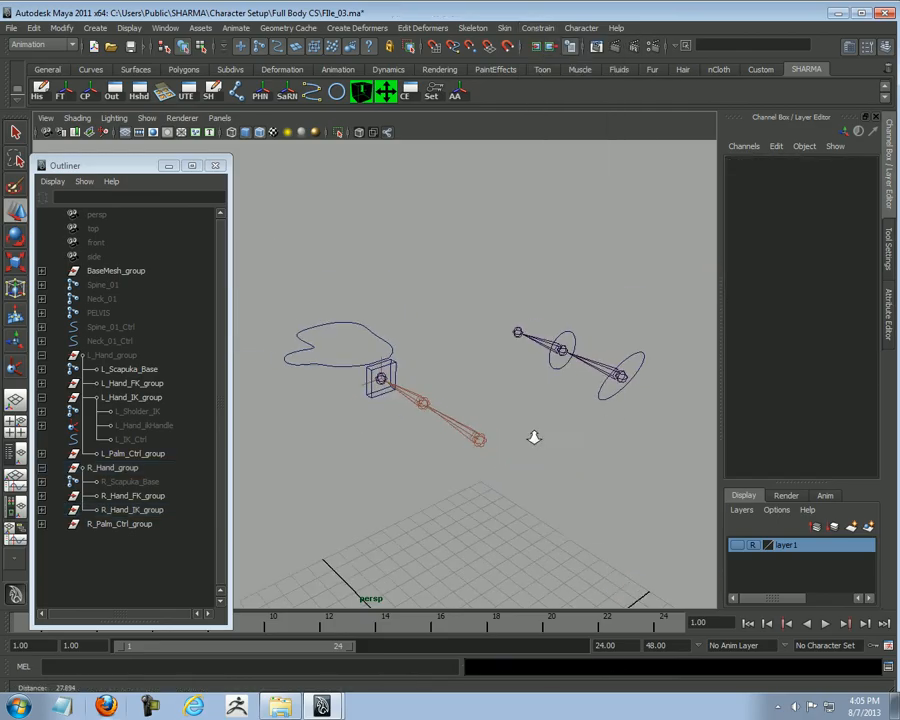
Step: Move R_Hand_IK_group away in front of the arm and turn on the visibility of R_Scapuka_Base
{"action": "left_click", "coordinate": [140, 508]}
{"action": "left_click_drag", "start_coordinate": [394, 466], "coordinate": [336, 523]}
{"action": "left_click", "coordinate": [130, 481]}
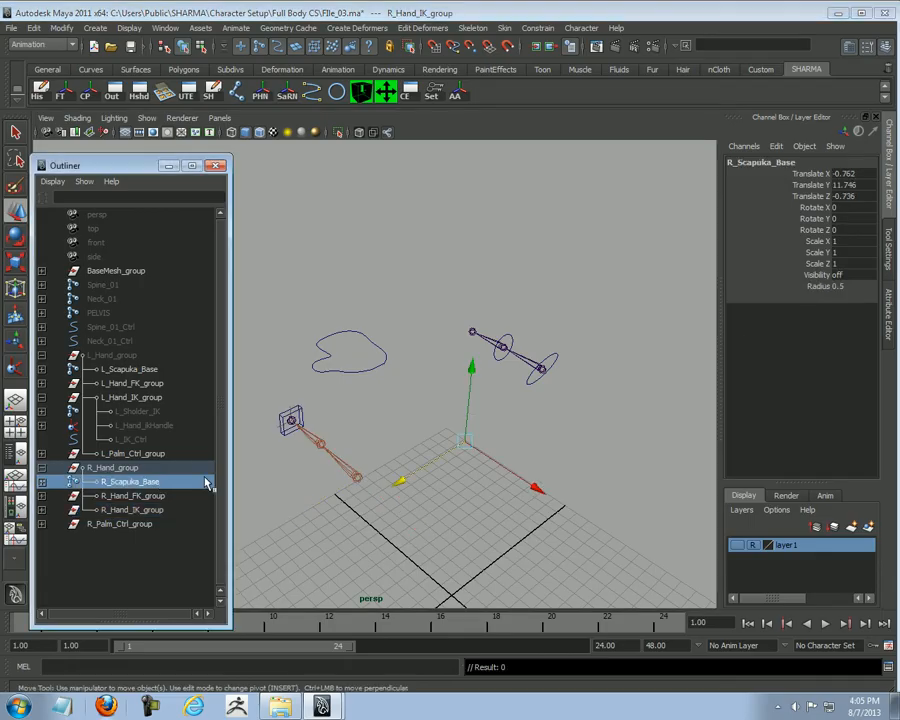
{"action": "left_click", "coordinate": [838, 274]}
{"action": "left_click", "coordinate": [611, 452]}
{"action": "left_click_drag", "start_coordinate": [611, 452], "coordinate": [397, 535], "text": "alt"}
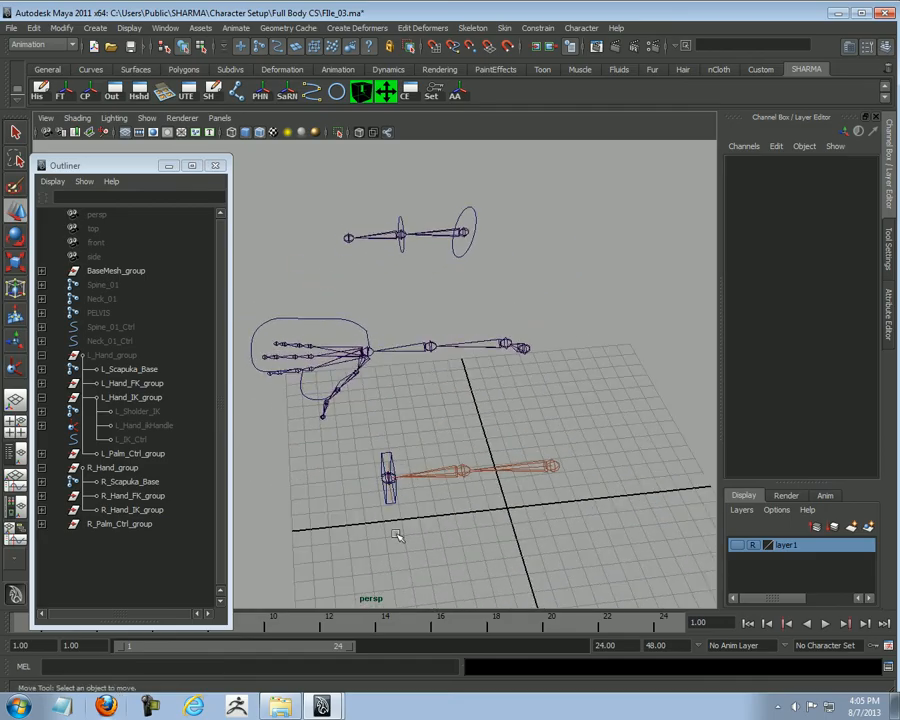
Step: Orient-constrain the R_Sholder_Base joint to both the IK and FK shoulder joints
{"action": "left_click", "coordinate": [519, 471]}
{"action": "left_click", "coordinate": [438, 233]}
{"action": "left_click", "coordinate": [467, 336], "text": "shift"}
{"action": "left_click", "coordinate": [538, 28]}
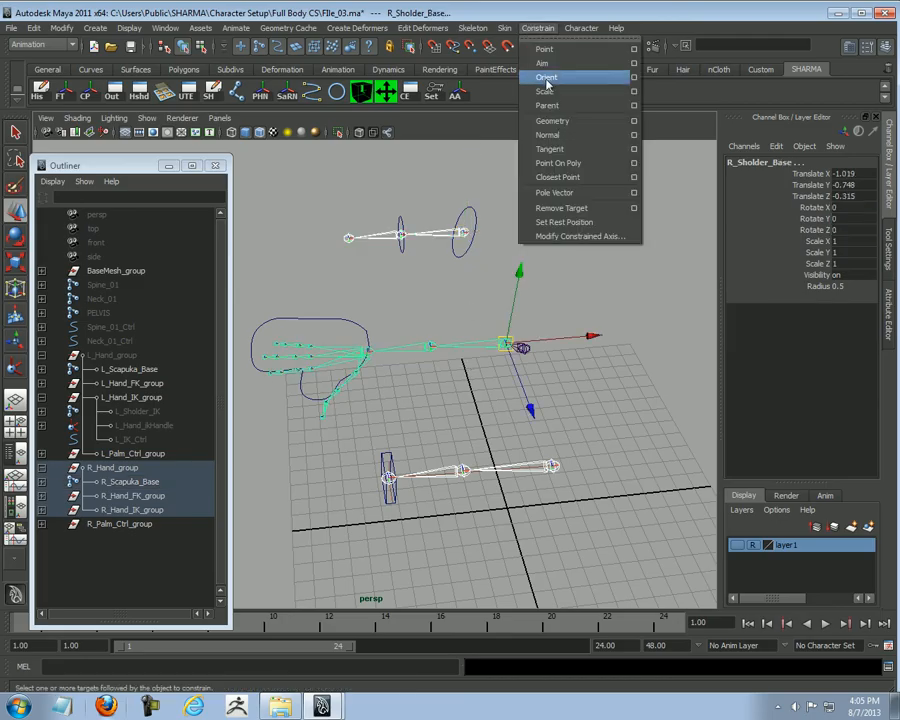
{"action": "left_click", "coordinate": [545, 62]}
Step: Orient-constrain the R_Elbow_Base joint to both R_Elbow_IK and R_Elbow_FK
{"action": "left_click", "coordinate": [462, 470]}
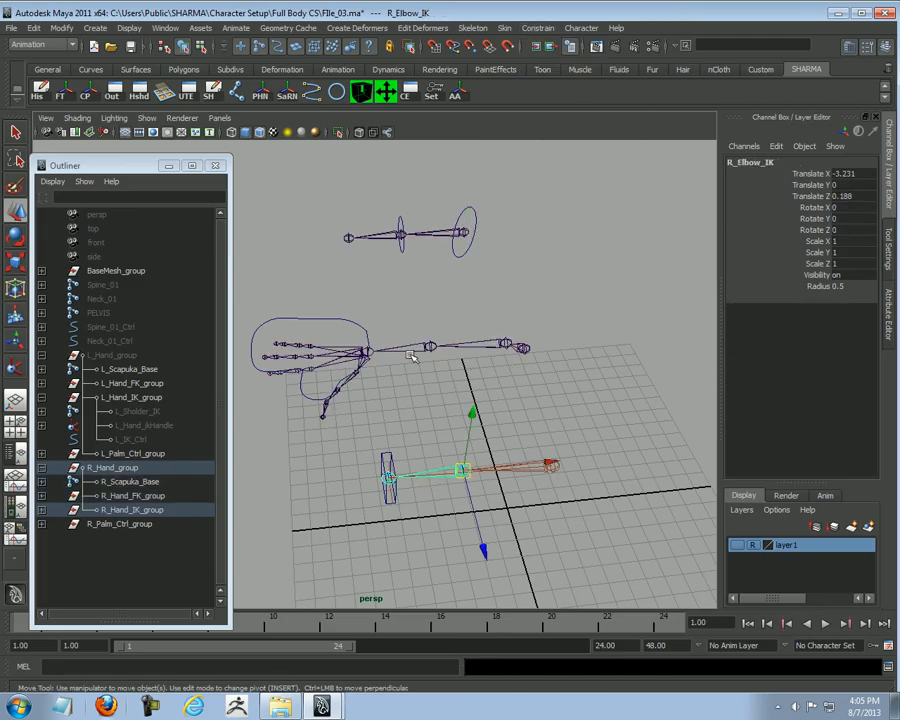
{"action": "left_click", "coordinate": [399, 233], "text": "shift"}
{"action": "key", "text": "g"}
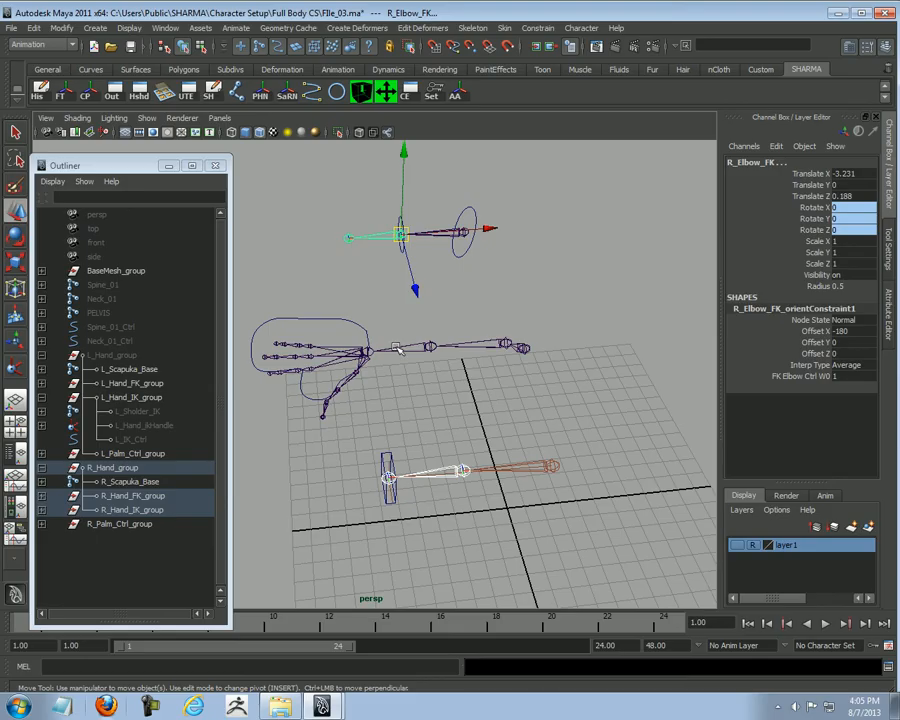
{"action": "left_click", "coordinate": [430, 346], "text": "shift"}
{"action": "key", "text": "g"}
Step: Examine the IK and FK orient constraint weights on R_Sholder_Base and R_Elbow_Base
{"action": "left_click", "coordinate": [524, 300]}
{"action": "left_click_drag", "start_coordinate": [524, 300], "coordinate": [484, 312], "text": "alt"}
{"action": "left_click", "coordinate": [516, 331]}
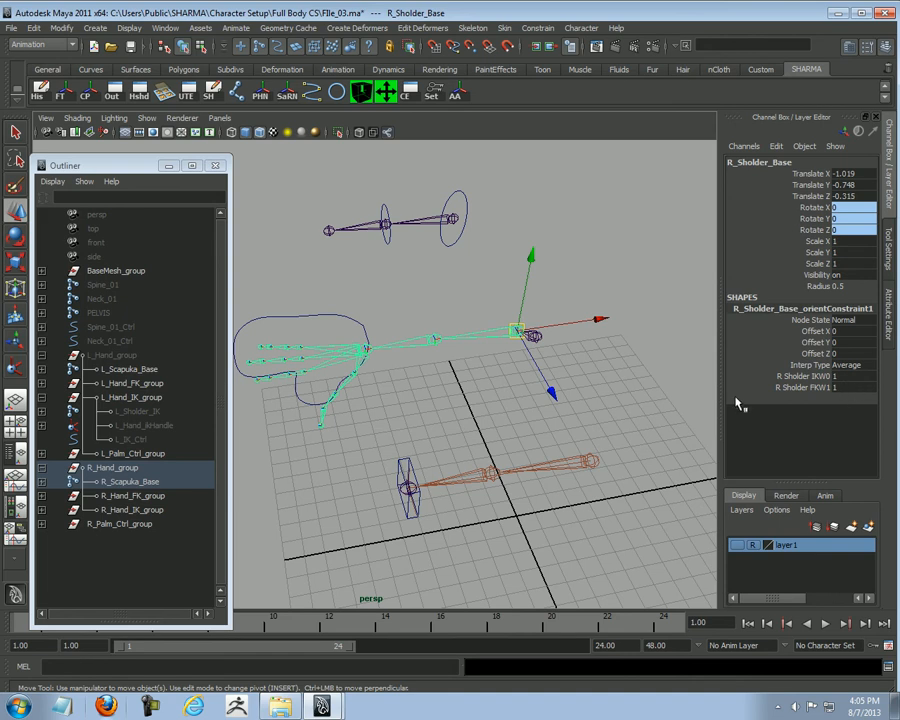
{"action": "key", "text": "Down"}
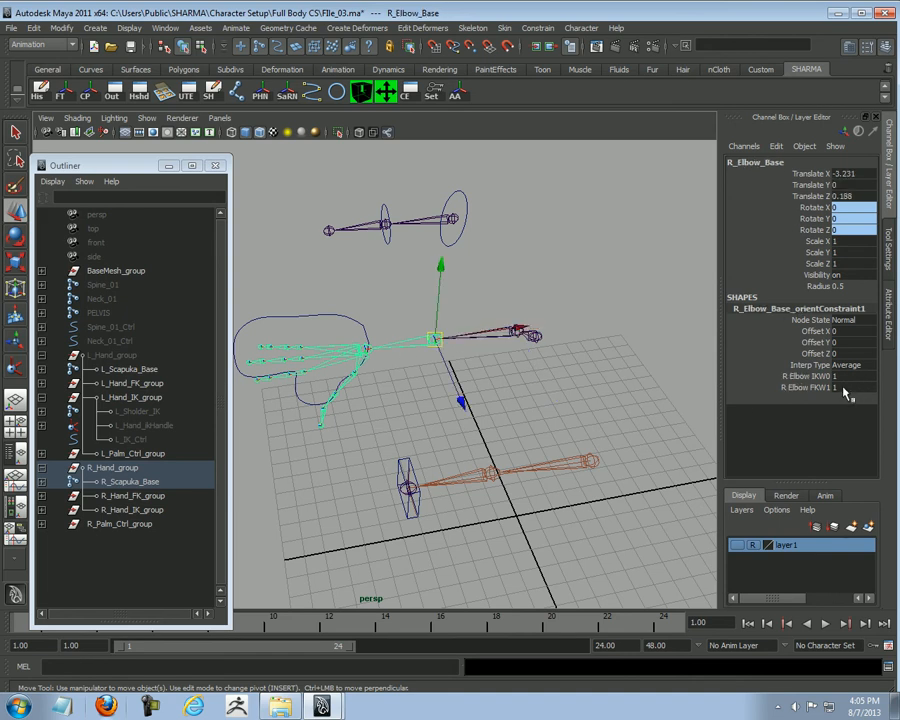
{"action": "left_click_drag", "start_coordinate": [662, 427], "coordinate": [578, 373], "text": "alt"}
{"action": "left_click", "coordinate": [596, 360]}
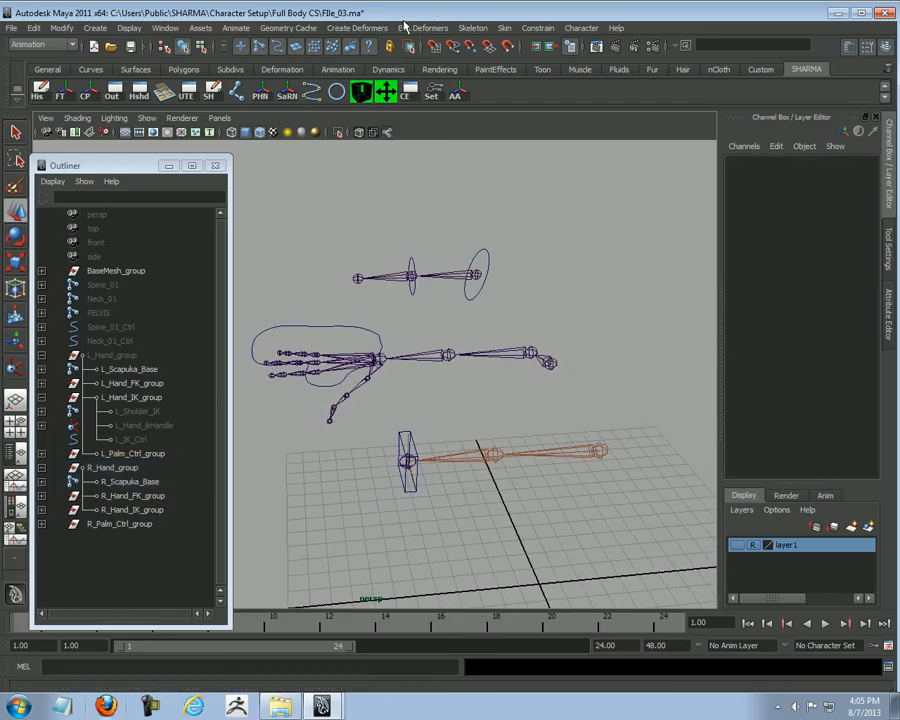
Step: Open Set Driven Key and load R_Palm_Ctrl as the driver with its IKFK attribute selected
{"action": "left_click", "coordinate": [431, 93]}
{"action": "left_click_drag", "start_coordinate": [246, 67], "coordinate": [186, 70]}
{"action": "left_click_drag", "start_coordinate": [560, 300], "coordinate": [362, 330], "text": "alt"}
{"action": "left_click", "coordinate": [380, 365]}
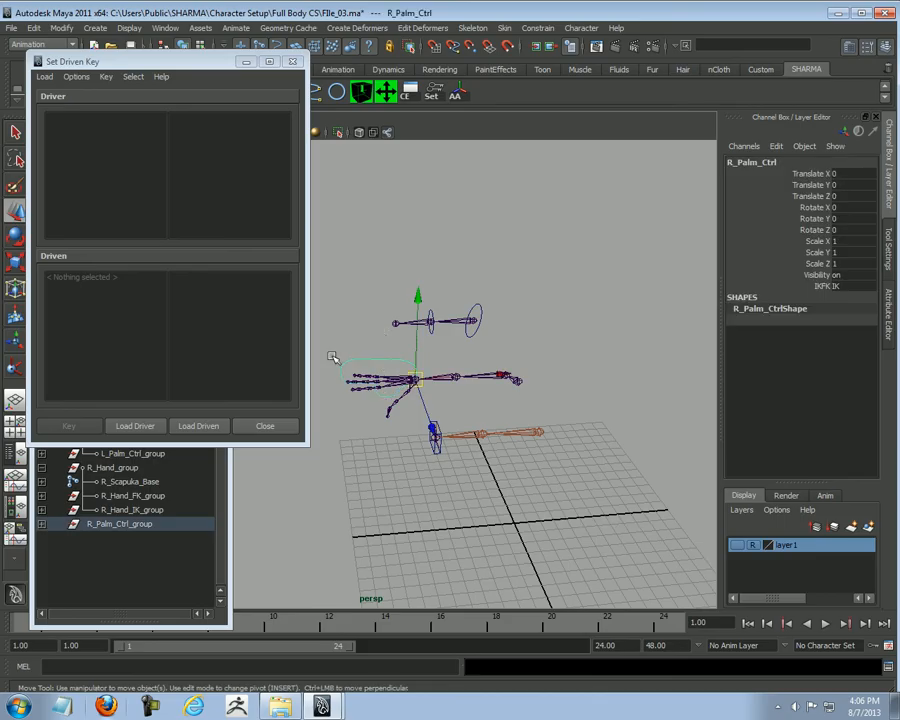
{"action": "left_click", "coordinate": [134, 426]}
{"action": "left_click", "coordinate": [177, 217]}
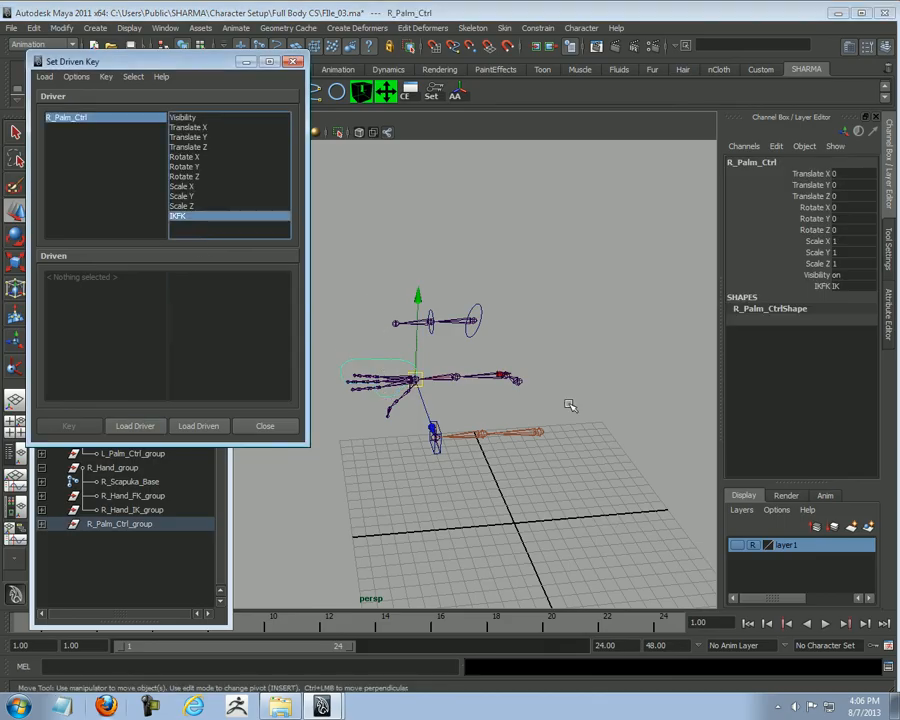
Step: Load the orient constraints of R_Elbow_Base and R_Sholder_Base as the driven objects
{"action": "scroll", "coordinate": [625, 397], "scroll_direction": "up", "scroll_amount": 3}
{"action": "left_click", "coordinate": [97, 572]}
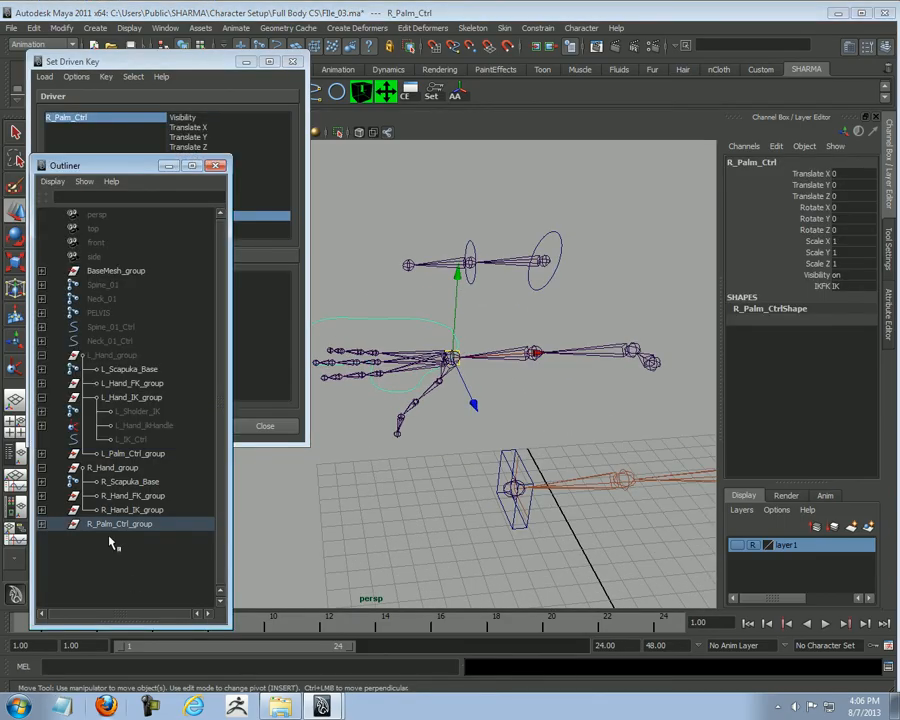
{"action": "left_click", "coordinate": [131, 483]}
{"action": "left_click", "coordinate": [42, 482]}
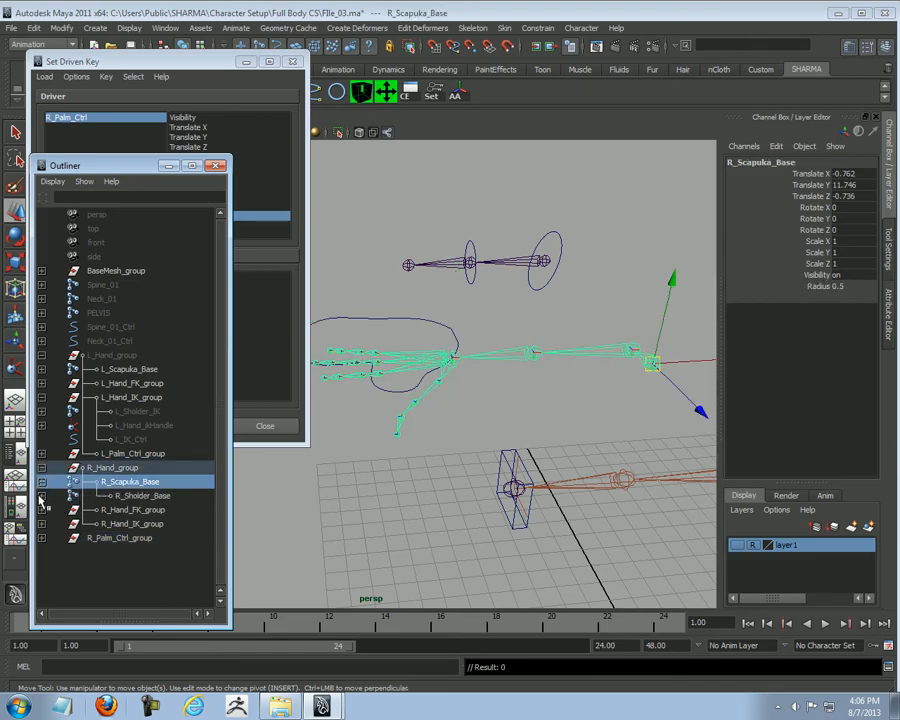
{"action": "left_click", "coordinate": [41, 496]}
{"action": "left_click", "coordinate": [42, 510]}
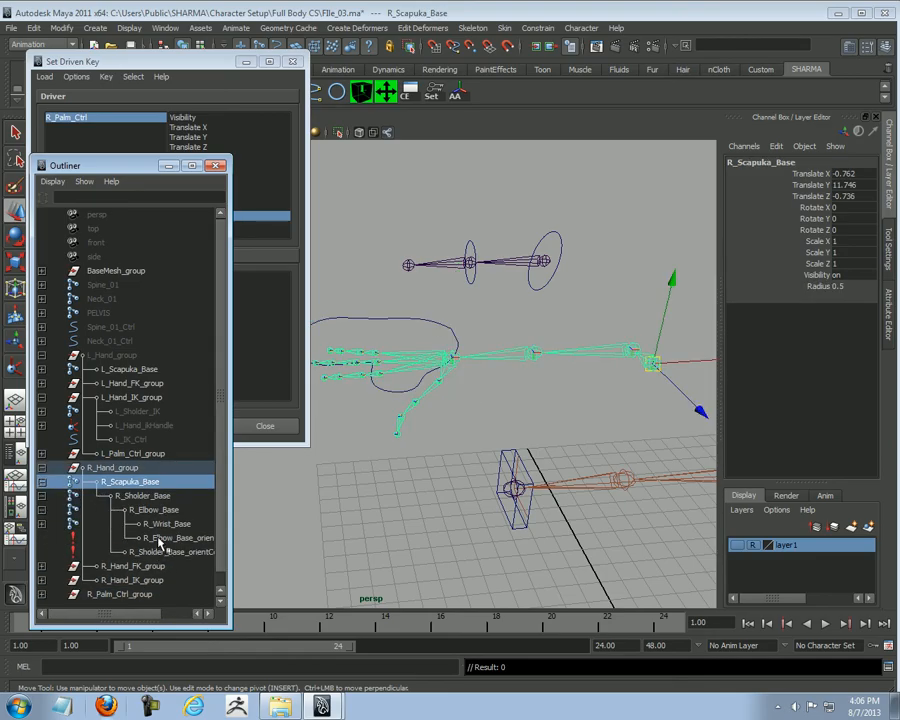
{"action": "left_click", "coordinate": [158, 539]}
{"action": "left_click", "coordinate": [158, 551], "text": "ctrl"}
{"action": "left_click", "coordinate": [121, 62]}
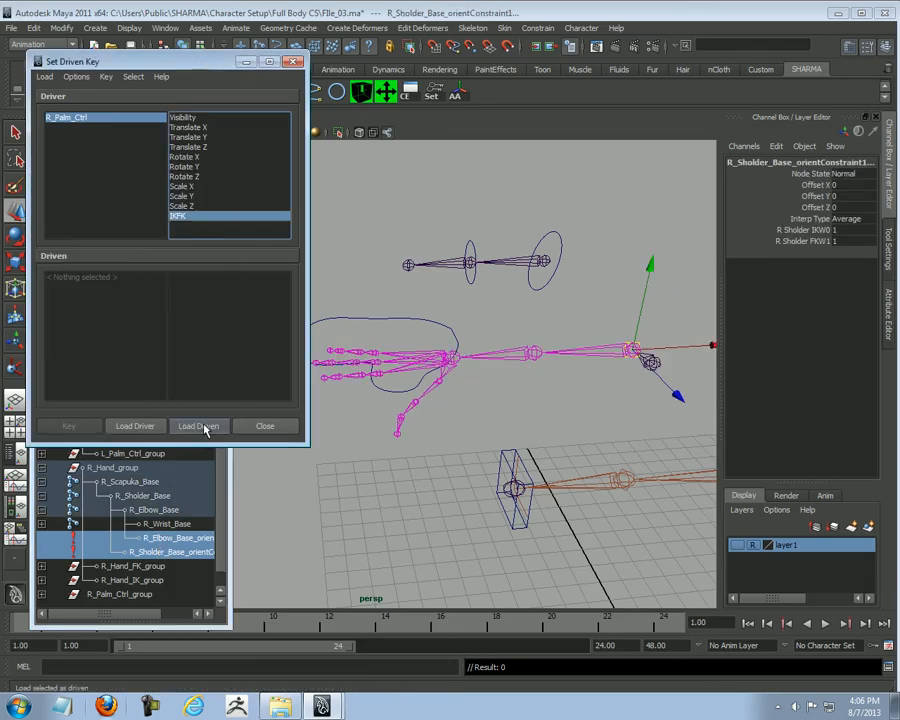
{"action": "left_click", "coordinate": [198, 426]}
{"action": "left_click_drag", "start_coordinate": [88, 278], "coordinate": [90, 288]}
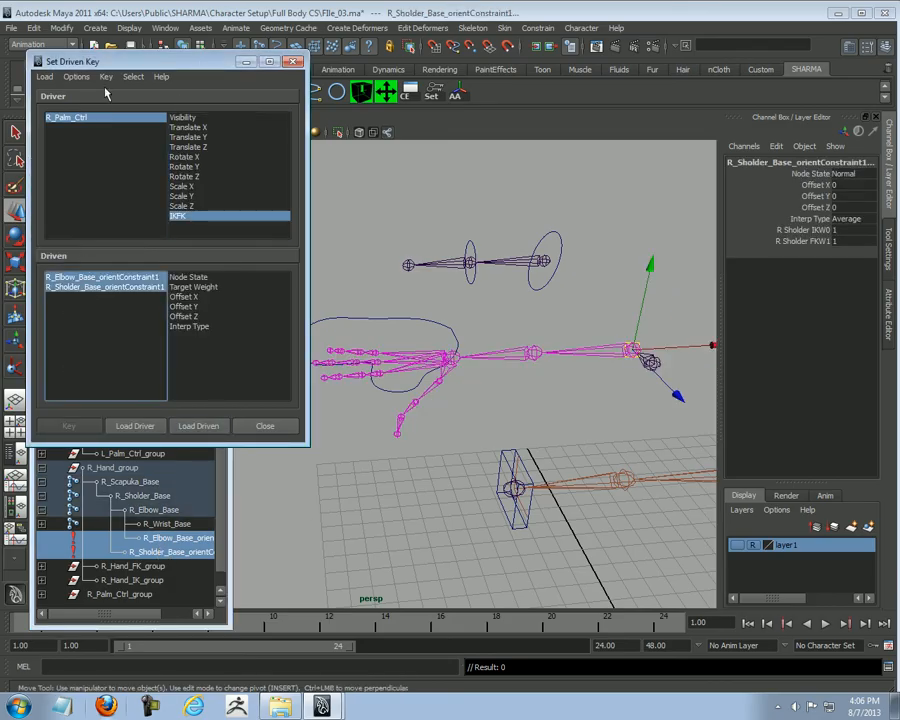
Step: With IKFK at IK, set R Elbow FKW1 to 0 and key both elbow constraint weights to the driver
{"action": "left_click", "coordinate": [110, 118]}
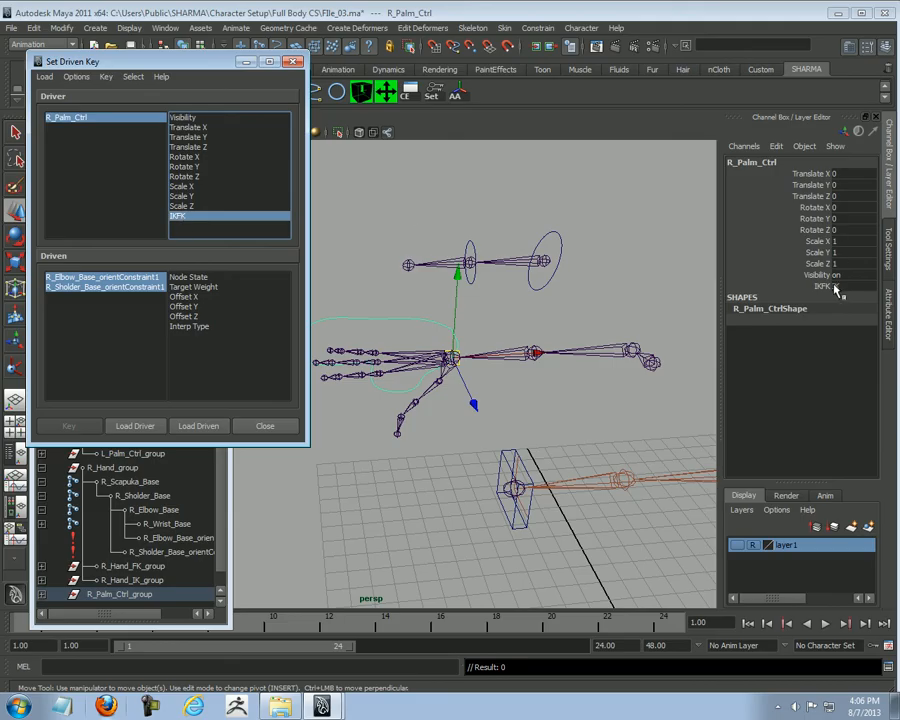
{"action": "left_click", "coordinate": [137, 278]}
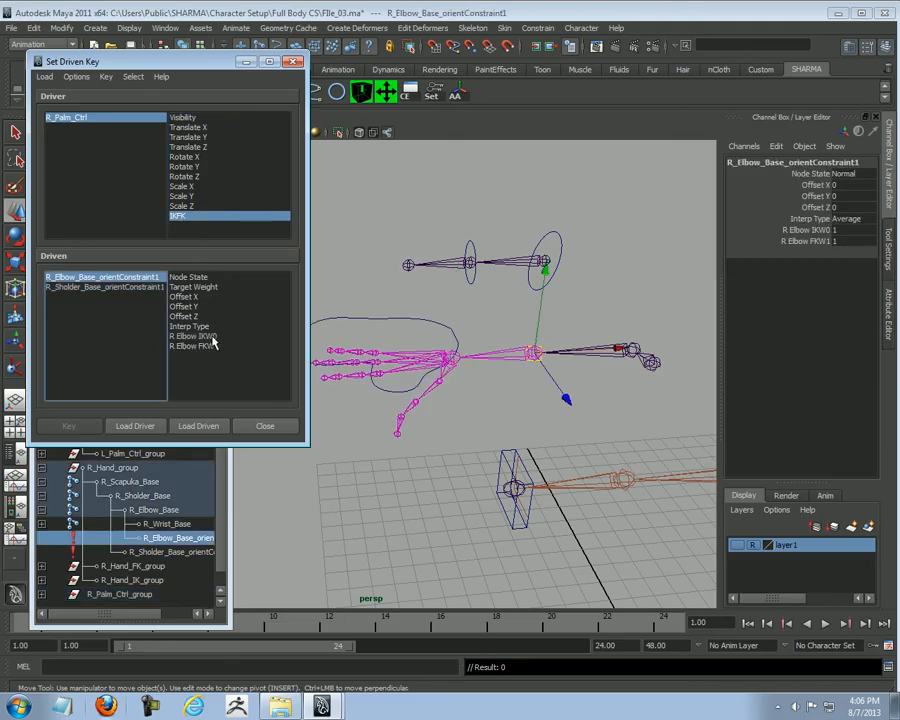
{"action": "left_click_drag", "start_coordinate": [211, 338], "coordinate": [211, 347]}
{"action": "left_click", "coordinate": [850, 241]}
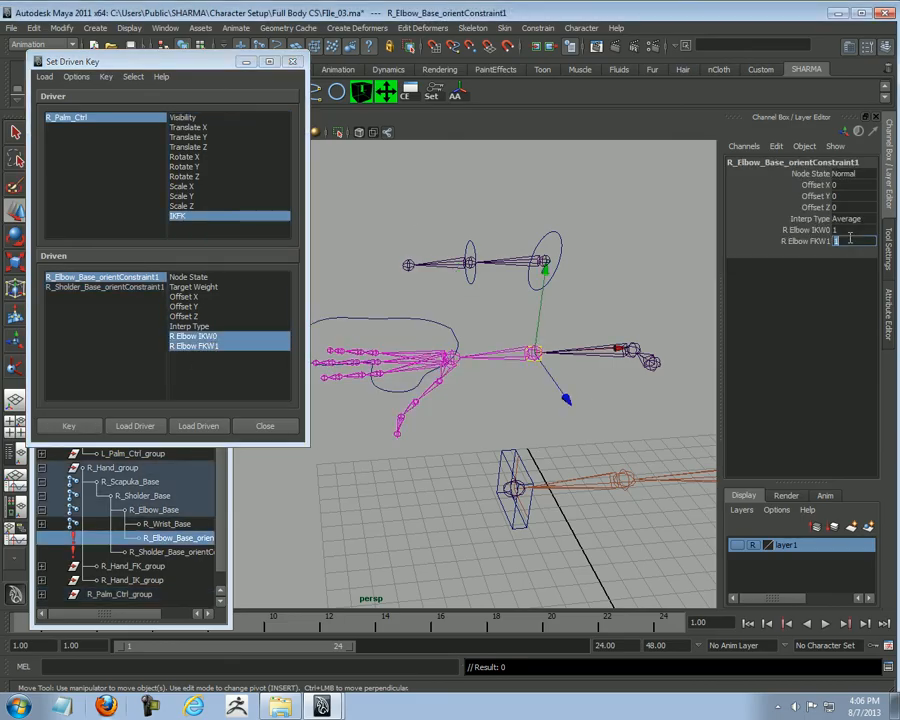
{"action": "type", "text": "0"}
{"action": "key", "text": "Return"}
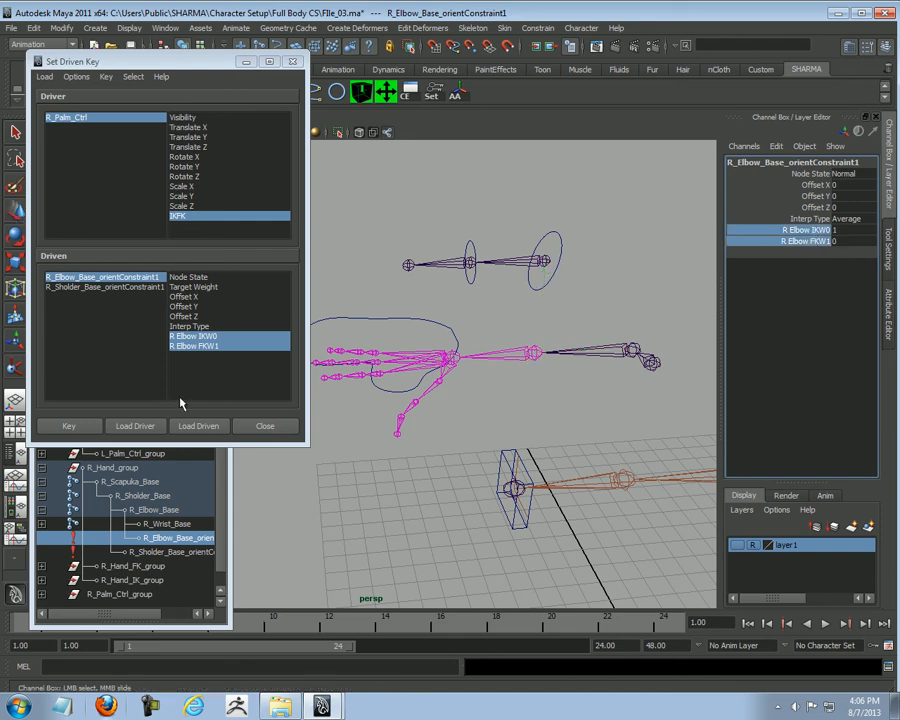
{"action": "left_click", "coordinate": [68, 425]}
Step: Set R Sholder FKW1 to 0 and key both shoulder constraint weights for the IK state
{"action": "left_click", "coordinate": [110, 287]}
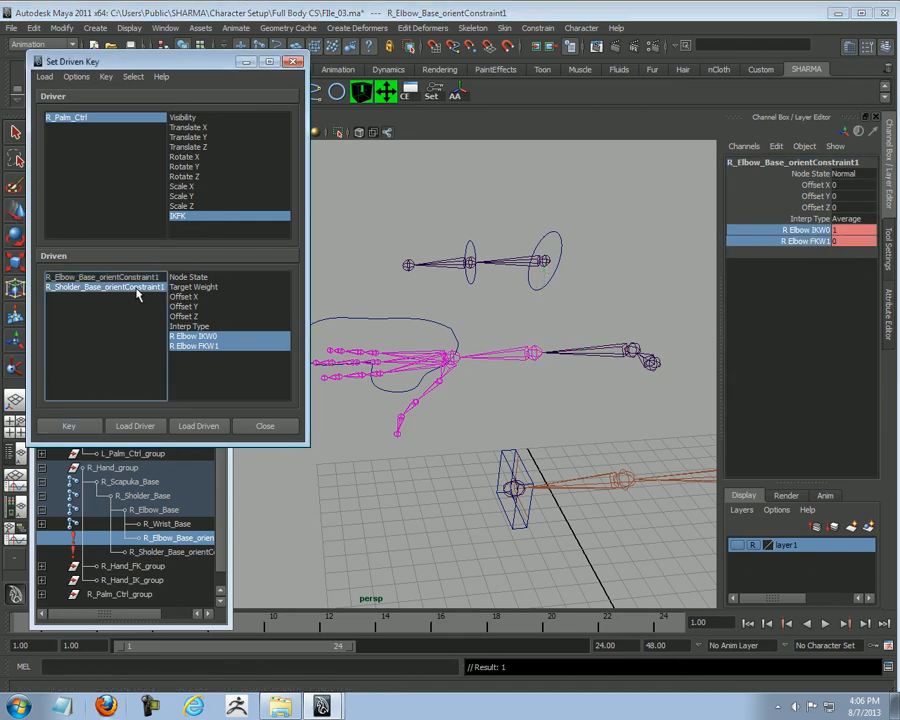
{"action": "left_click_drag", "start_coordinate": [217, 336], "coordinate": [215, 346]}
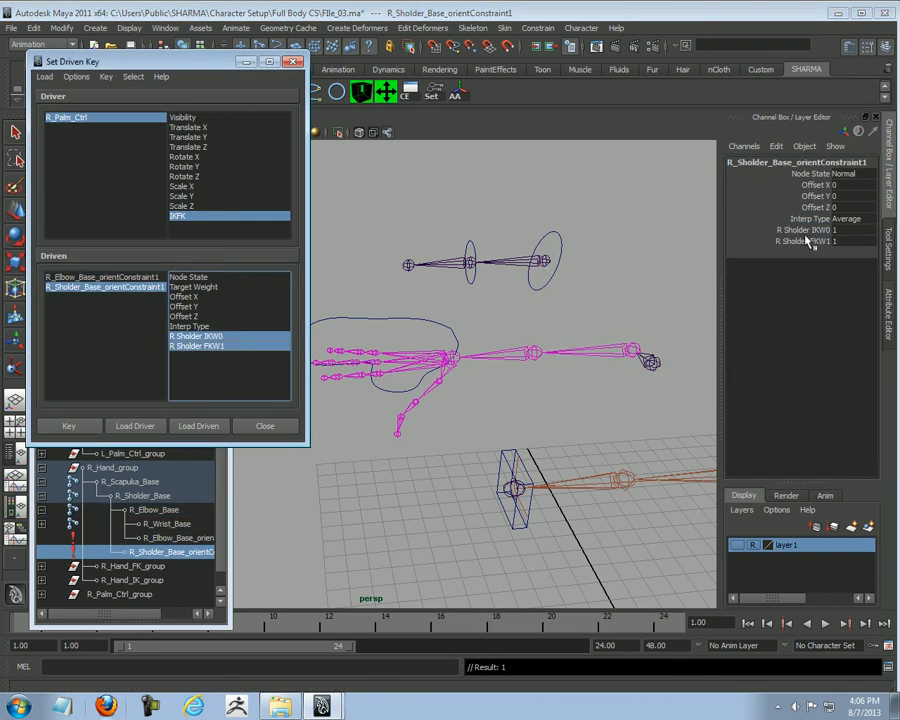
{"action": "left_click", "coordinate": [847, 241]}
{"action": "type", "text": "0"}
{"action": "key", "text": "Return"}
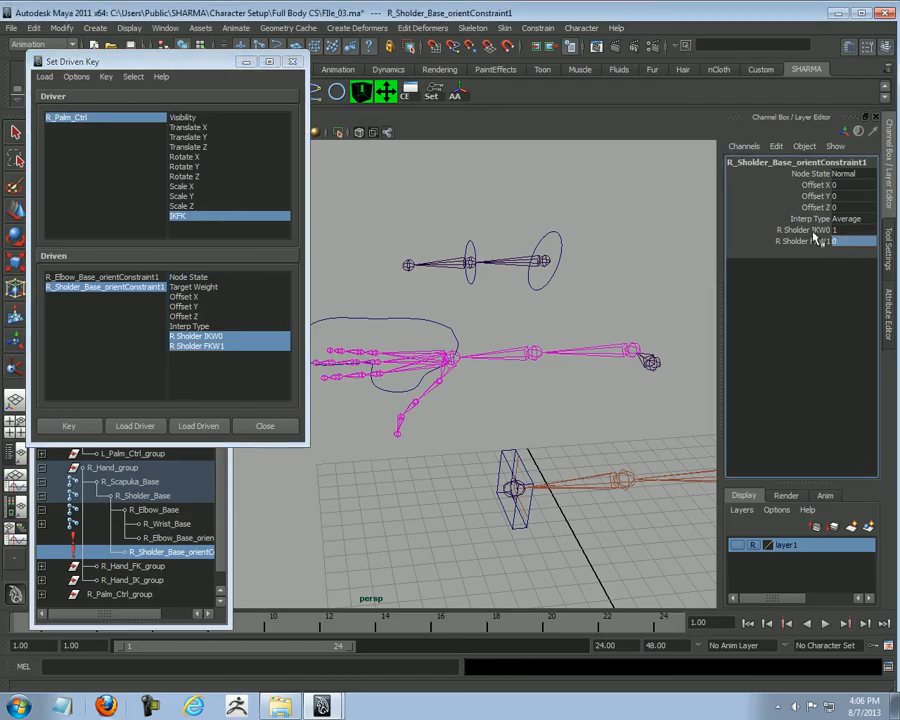
{"action": "left_click", "coordinate": [70, 426]}
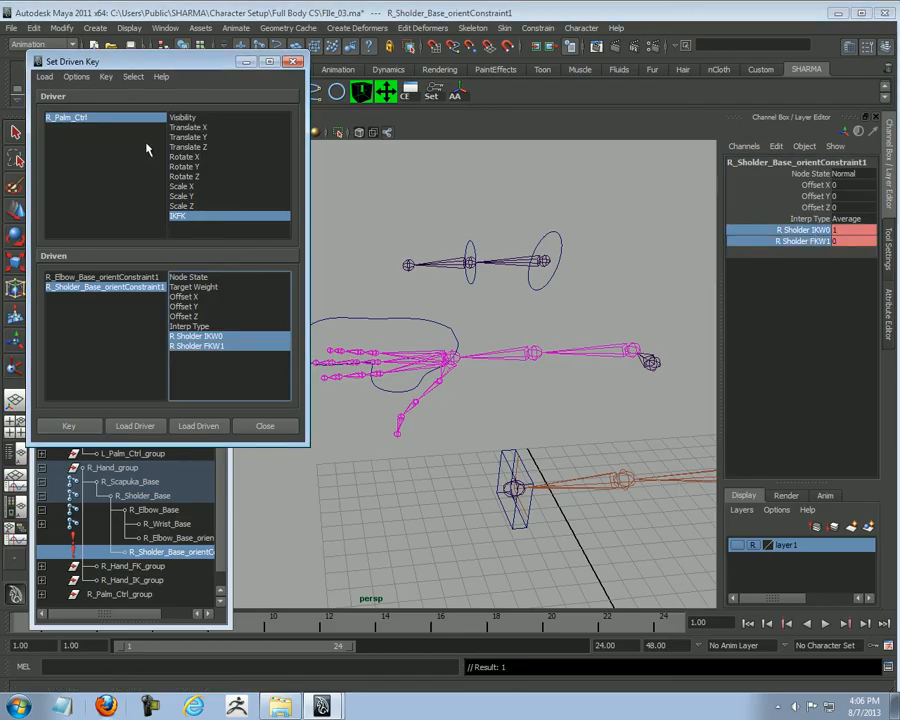
Step: Switch R_Palm_Ctrl's IKFK to FK and key the shoulder constraint with R Sholder IKW0 at 0 and FKW1 at 1
{"action": "left_click", "coordinate": [136, 118]}
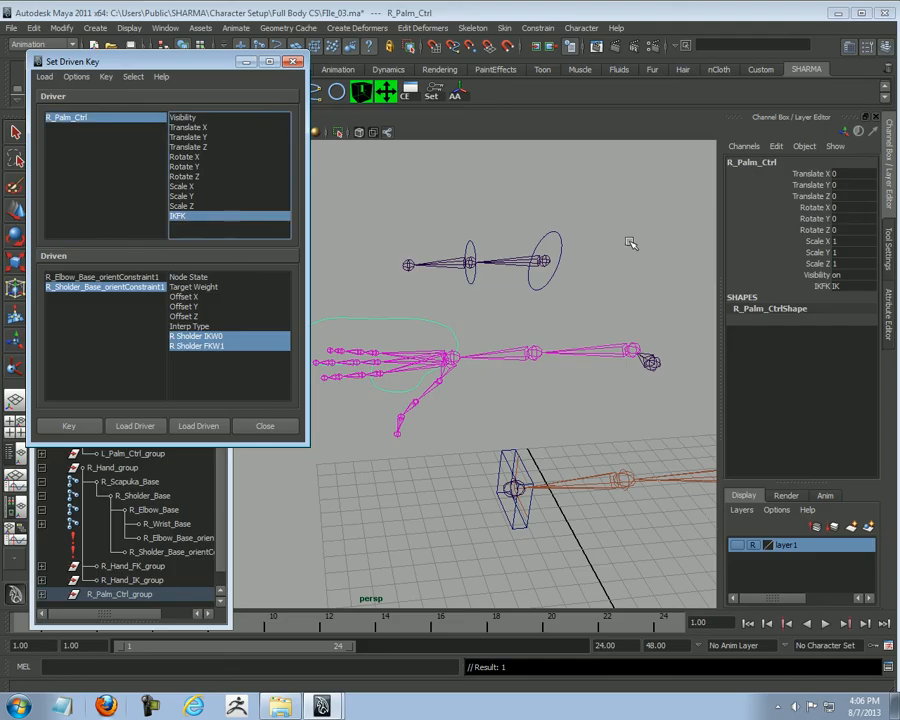
{"action": "left_click", "coordinate": [855, 289]}
{"action": "left_click", "coordinate": [852, 308]}
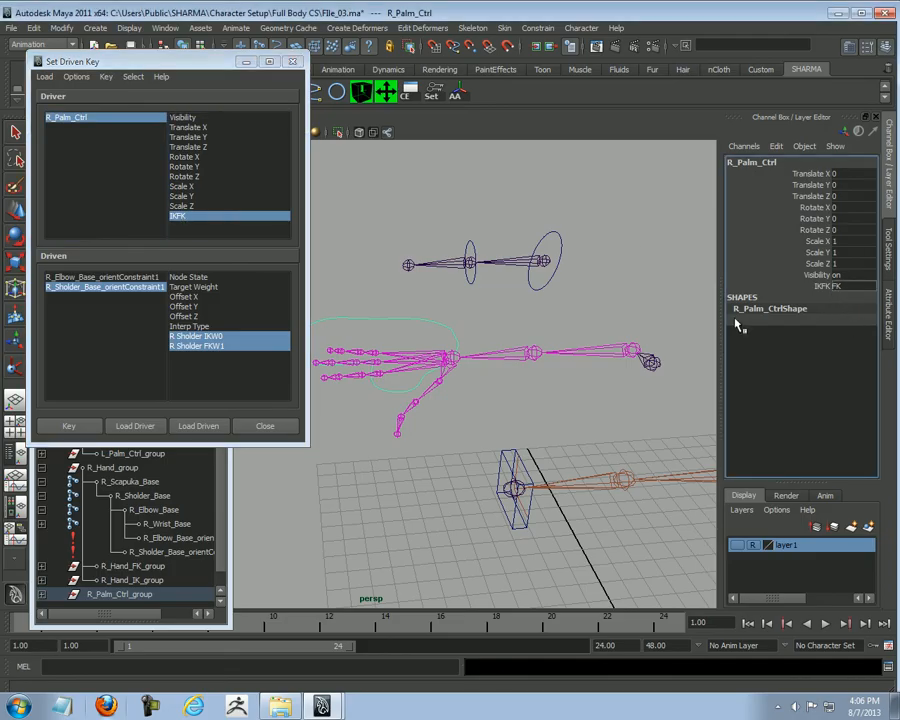
{"action": "left_click", "coordinate": [143, 287]}
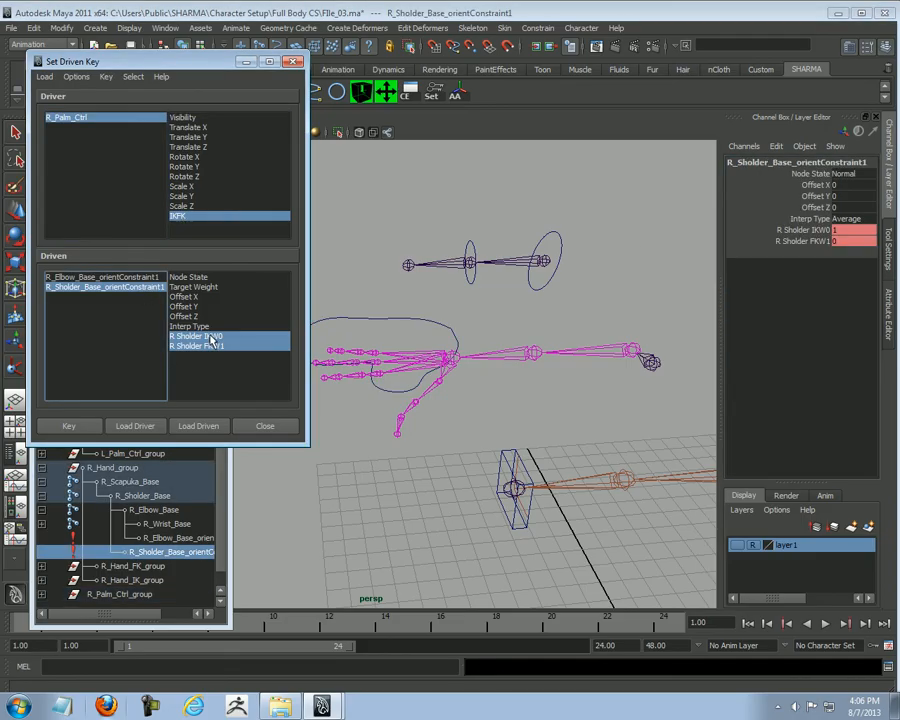
{"action": "left_click", "coordinate": [846, 230]}
{"action": "type", "text": "0"}
{"action": "key", "text": "Return"}
{"action": "left_click", "coordinate": [843, 242]}
{"action": "type", "text": "1"}
{"action": "key", "text": "Return"}
{"action": "left_click_drag", "start_coordinate": [803, 230], "coordinate": [806, 252]}
{"action": "left_click", "coordinate": [68, 426]}
Step: Key the elbow constraint for the FK state with R Elbow IKW0 at 0 and FKW1 at 1, closing Set Driven Key
{"action": "left_click", "coordinate": [110, 277]}
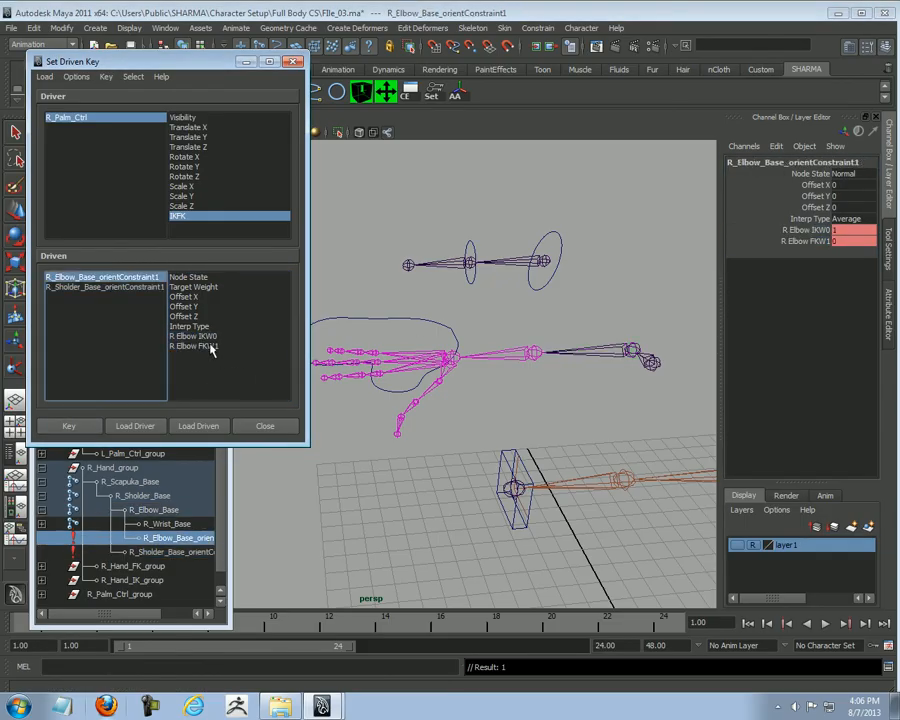
{"action": "left_click_drag", "start_coordinate": [210, 337], "coordinate": [210, 346]}
{"action": "double_click", "coordinate": [862, 231]}
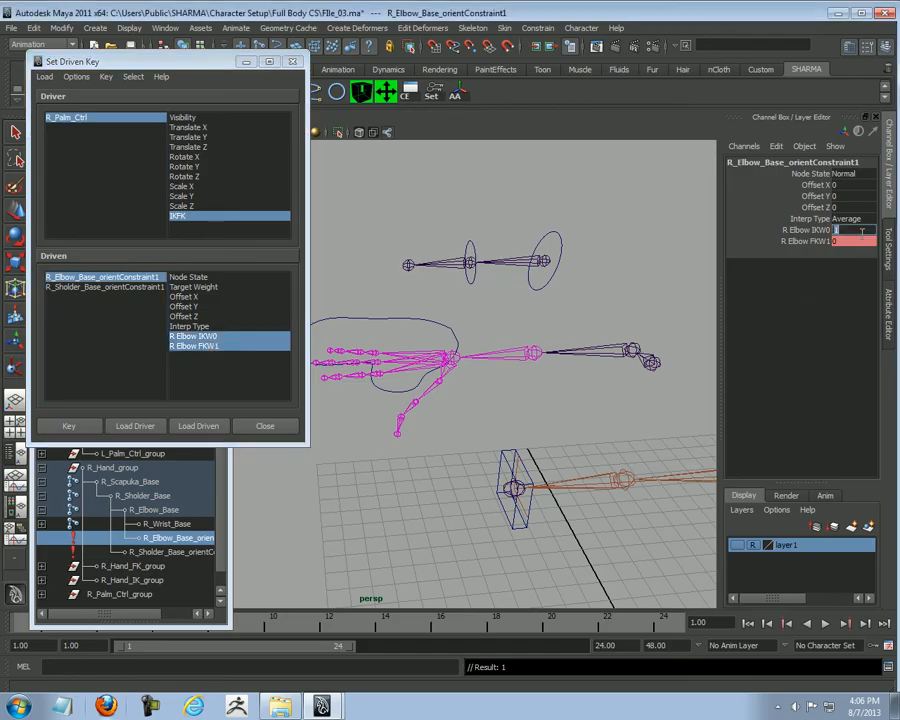
{"action": "left_click", "coordinate": [854, 242]}
{"action": "type", "text": "1"}
{"action": "left_click_drag", "start_coordinate": [805, 231], "coordinate": [800, 242]}
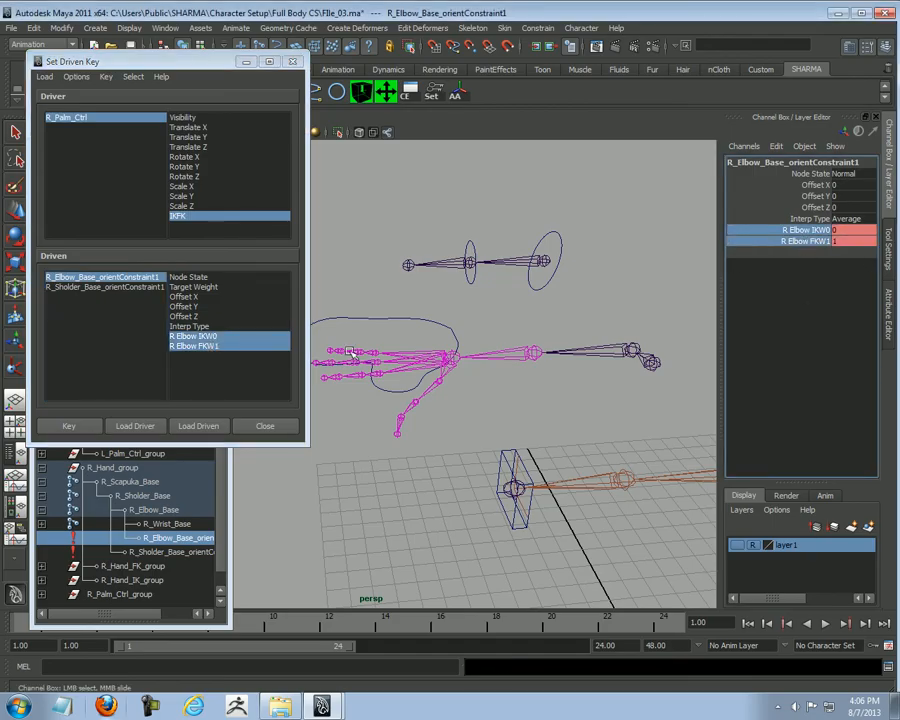
{"action": "left_click", "coordinate": [85, 427]}
{"action": "left_click", "coordinate": [270, 428]}
{"action": "left_click", "coordinate": [377, 502]}
Step: Test FK mode by rotating FK_Sholder_Ctrl and FK_Elbow_Ctrl of the right arm, and undo the rotations
{"action": "right_click_drag", "start_coordinate": [512, 488], "coordinate": [471, 409], "text": "alt"}
{"action": "left_click", "coordinate": [380, 344]}
{"action": "key", "text": "w"}
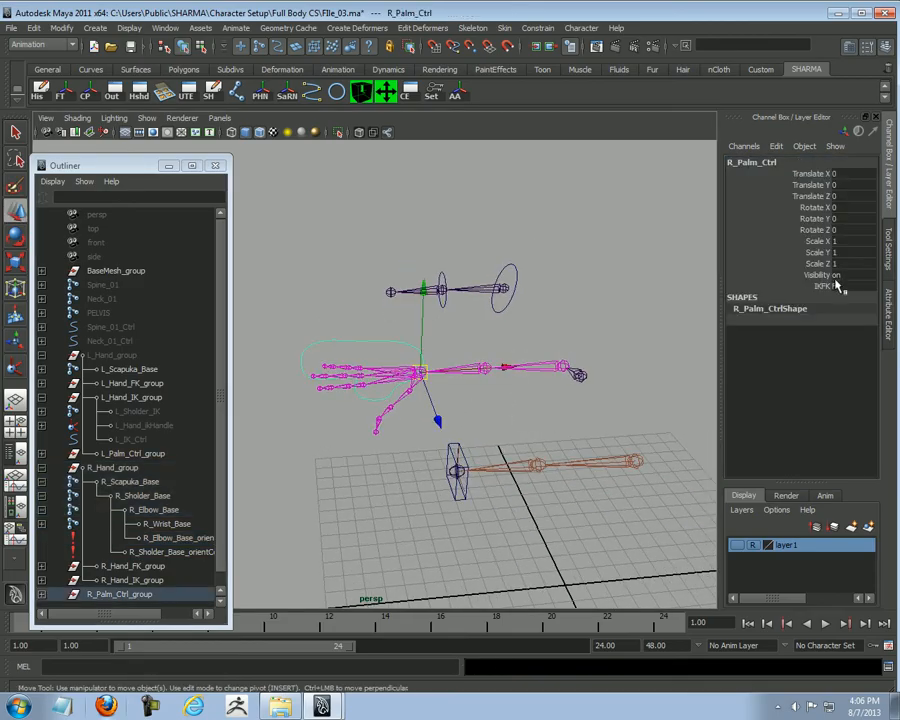
{"action": "left_click", "coordinate": [493, 300]}
{"action": "left_click_drag", "start_coordinate": [563, 311], "coordinate": [536, 325], "text": "alt"}
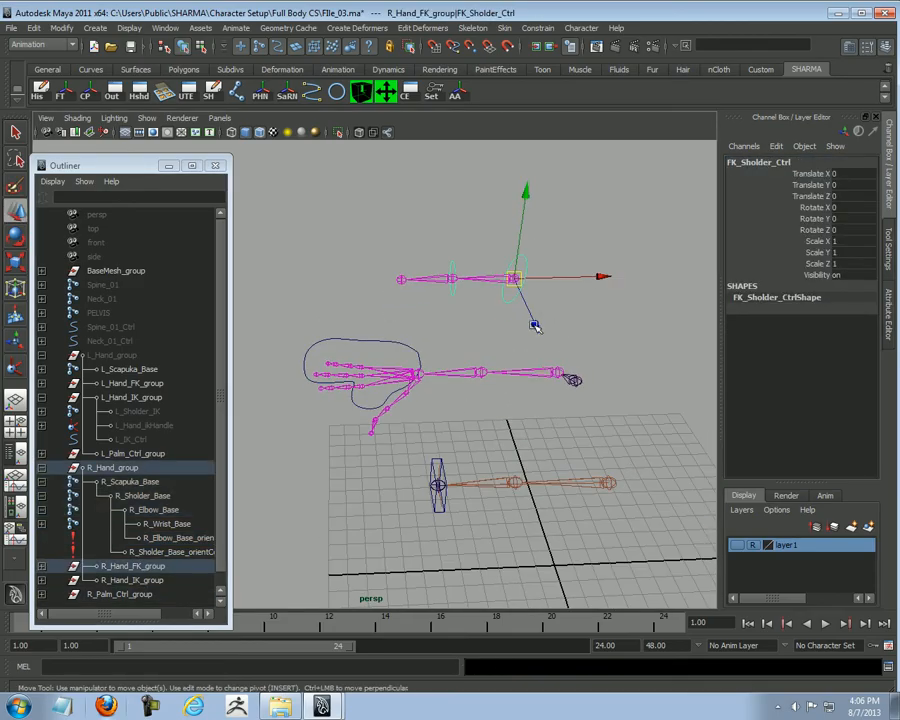
{"action": "key", "text": "e"}
{"action": "left_click_drag", "start_coordinate": [475, 343], "coordinate": [571, 378]}
{"action": "left_click", "coordinate": [525, 315]}
{"action": "left_click", "coordinate": [454, 285]}
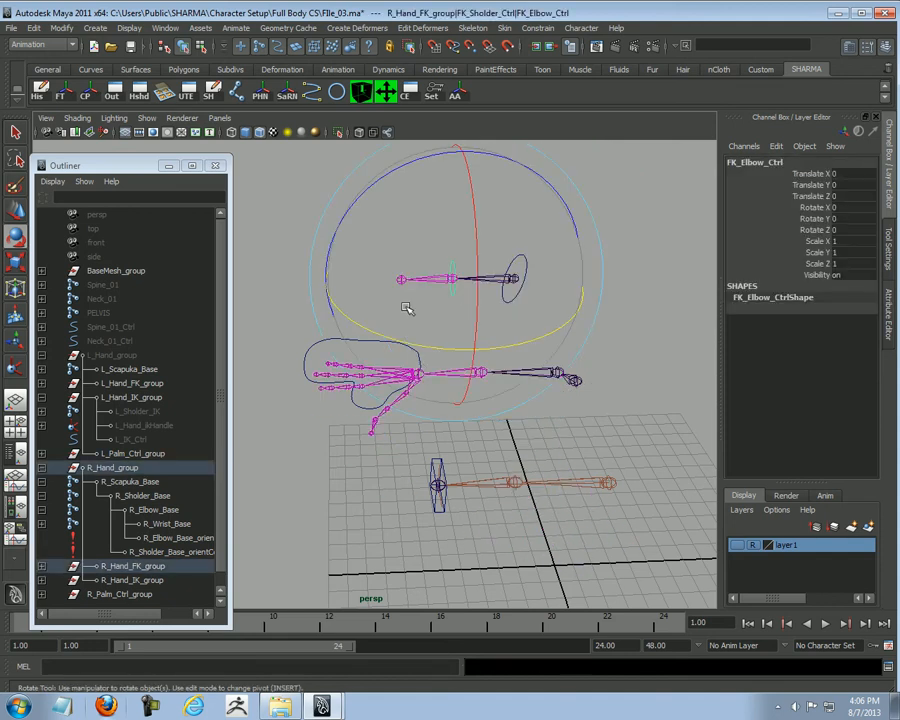
{"action": "left_click_drag", "start_coordinate": [369, 331], "coordinate": [587, 349]}
{"action": "key", "text": "ctrl+z"}
{"action": "left_click", "coordinate": [669, 381]}
{"action": "scroll", "coordinate": [583, 462], "scroll_direction": "down", "scroll_amount": 2}
{"action": "left_click_drag", "start_coordinate": [504, 384], "coordinate": [485, 382], "text": "alt"}
Step: Move R_IK_Ctrl to test whether it affects the base arm in FK mode, and undo the move
{"action": "key", "text": "w"}
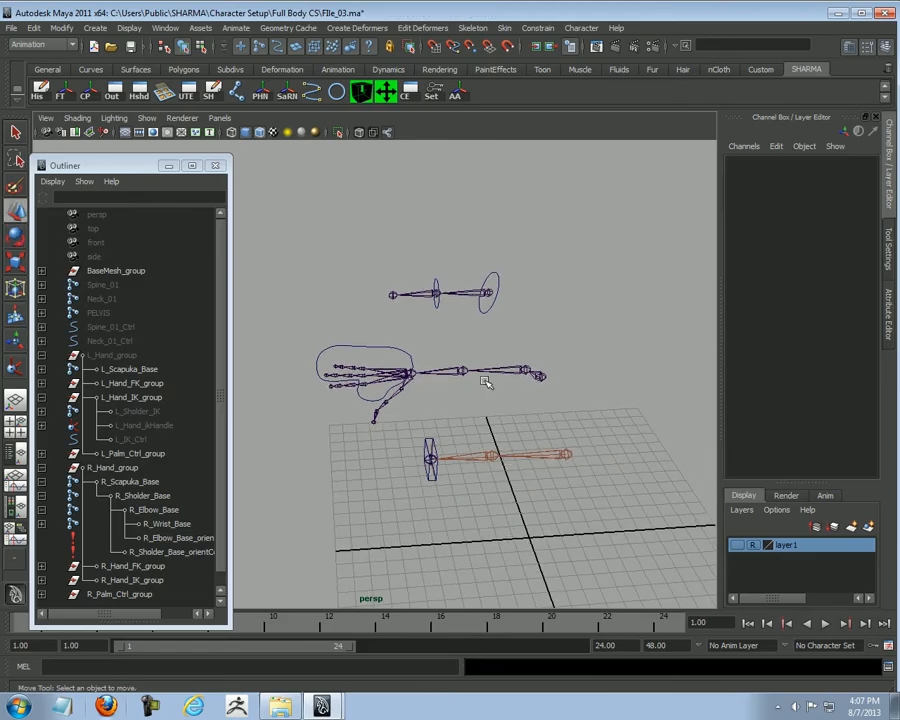
{"action": "left_click", "coordinate": [428, 466]}
{"action": "left_click_drag", "start_coordinate": [429, 460], "coordinate": [457, 484]}
{"action": "key", "text": "ctrl+z"}
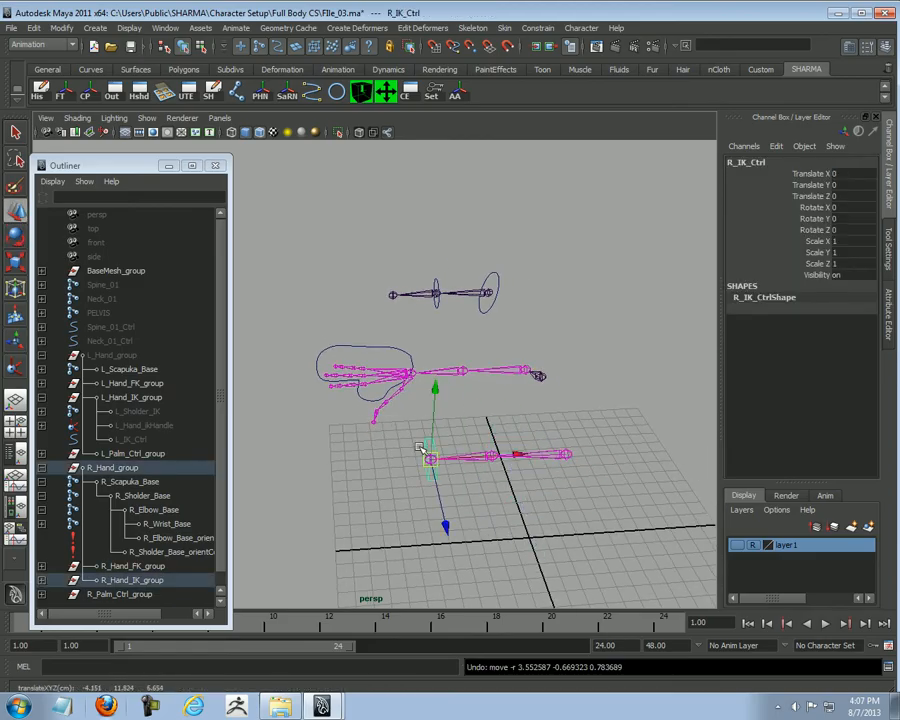
Step: Set R_Palm_Ctrl's IKFK to IK and test the base arm by moving R_IK_Ctrl, undoing the move
{"action": "left_click", "coordinate": [386, 369]}
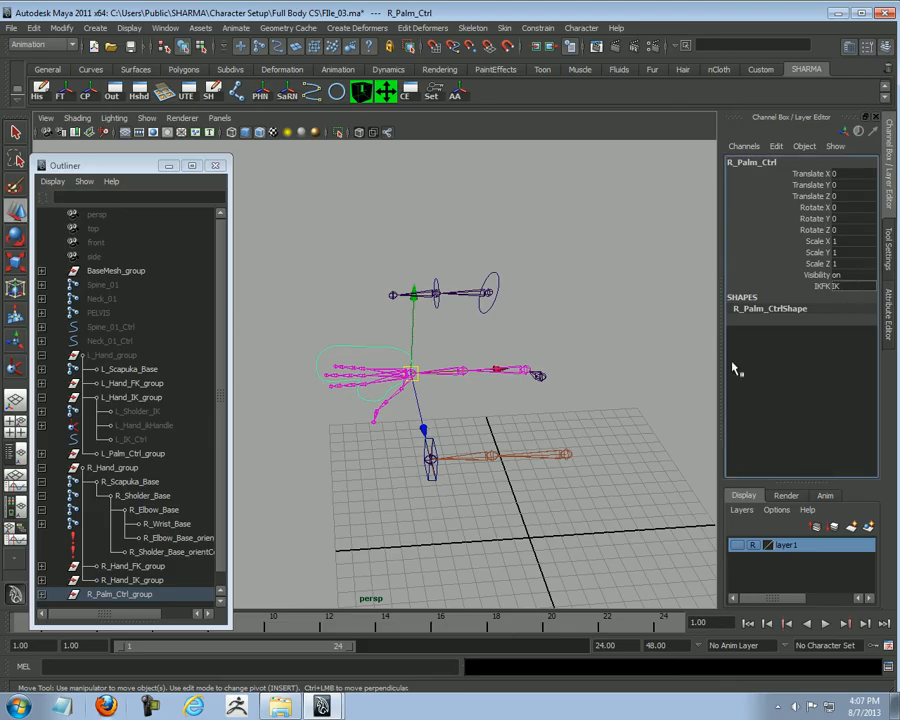
{"action": "left_click", "coordinate": [396, 476]}
{"action": "left_click", "coordinate": [430, 462]}
{"action": "left_click_drag", "start_coordinate": [430, 462], "coordinate": [472, 472]}
{"action": "key", "text": "ctrl+z"}
{"action": "left_click", "coordinate": [611, 412]}
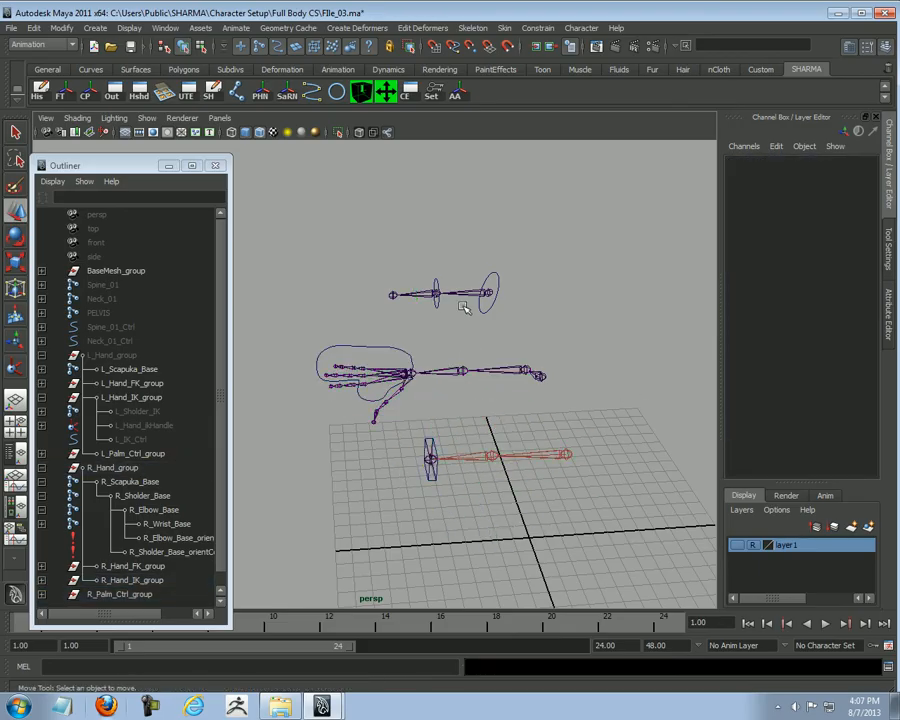
Step: Rotate the right FK_Sholder_Ctrl to test its influence on the base arm in IK mode, and undo the rotation
{"action": "left_click", "coordinate": [492, 306]}
{"action": "key", "text": "e"}
{"action": "left_click_drag", "start_coordinate": [456, 356], "coordinate": [587, 360]}
{"action": "key", "text": "ctrl+z"}
{"action": "left_click", "coordinate": [635, 415]}
{"action": "scroll", "coordinate": [600, 412], "scroll_direction": "down", "scroll_amount": 3}
{"action": "left_click_drag", "start_coordinate": [552, 412], "coordinate": [538, 360], "text": "alt"}
{"action": "key", "text": "w"}
{"action": "scroll", "coordinate": [508, 388], "scroll_direction": "up", "scroll_amount": 6}
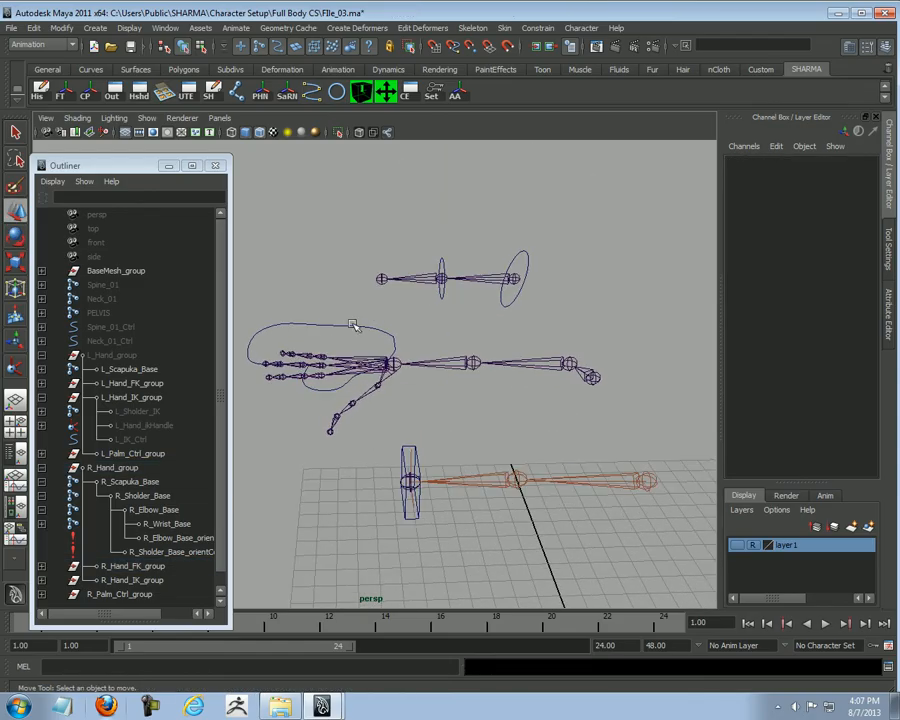
Step: Return R_Hand_FK_group to the base arm by setting its Translate Z to 0
{"action": "left_click", "coordinate": [352, 325]}
{"action": "left_click_drag", "start_coordinate": [373, 317], "coordinate": [396, 354], "text": "alt"}
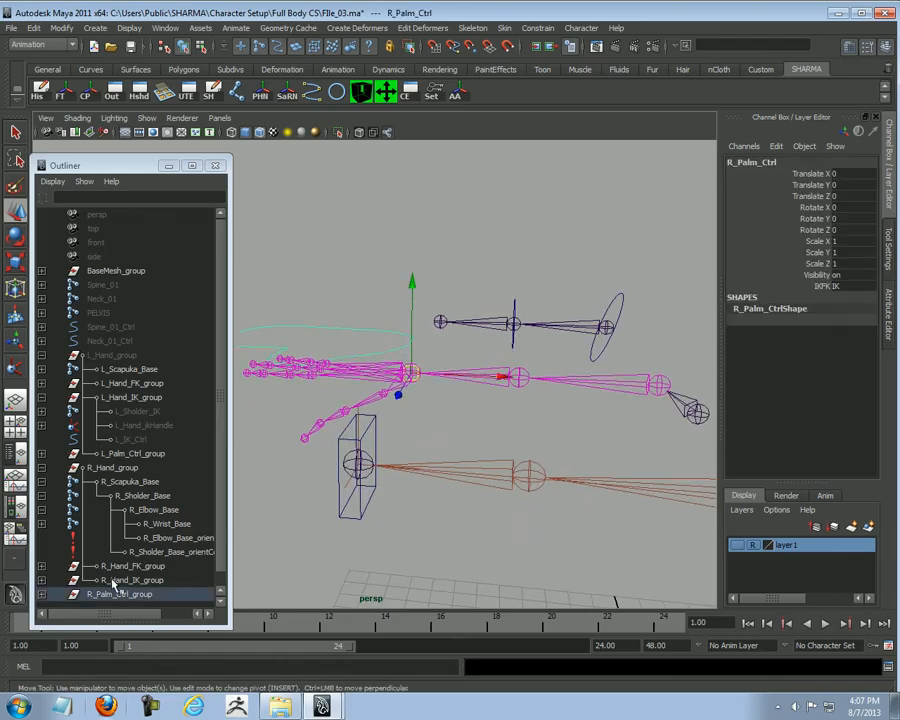
{"action": "left_click", "coordinate": [41, 467]}
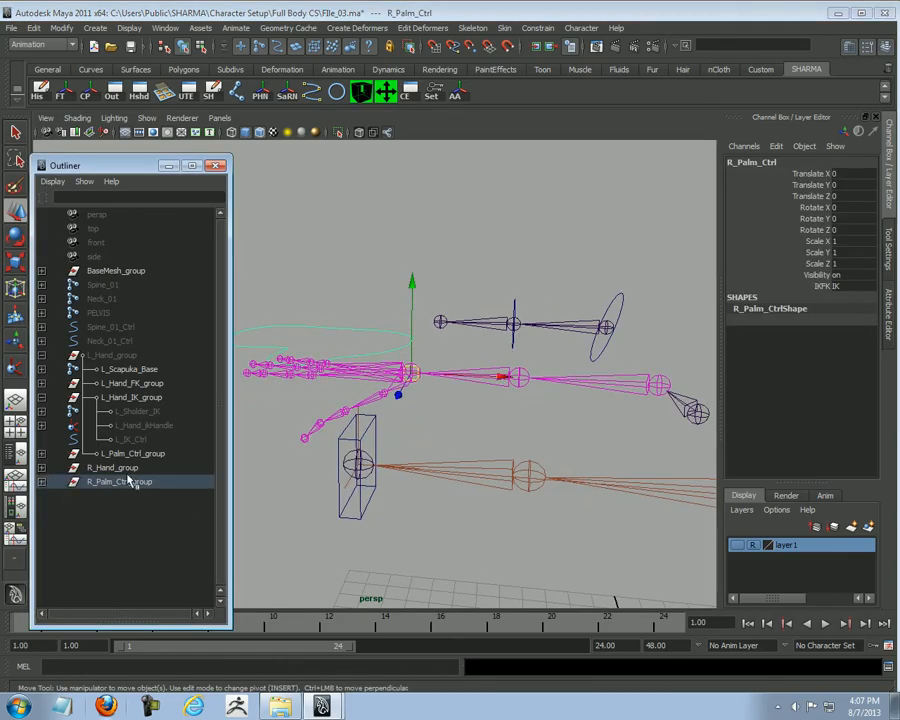
{"action": "left_click", "coordinate": [100, 468]}
{"action": "left_click", "coordinate": [41, 467]}
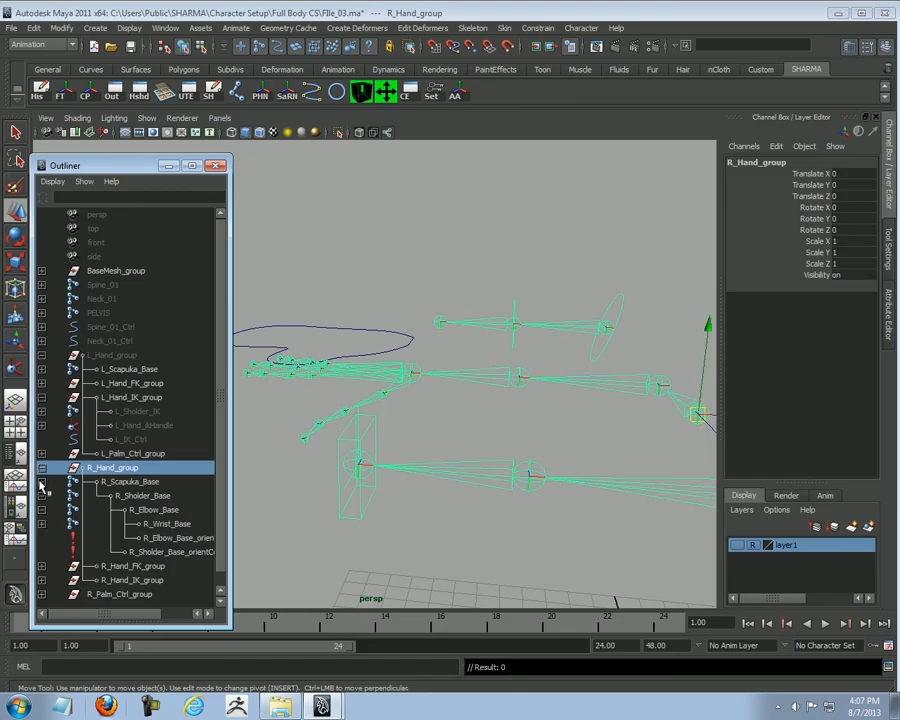
{"action": "left_click", "coordinate": [41, 482]}
{"action": "left_click", "coordinate": [118, 496]}
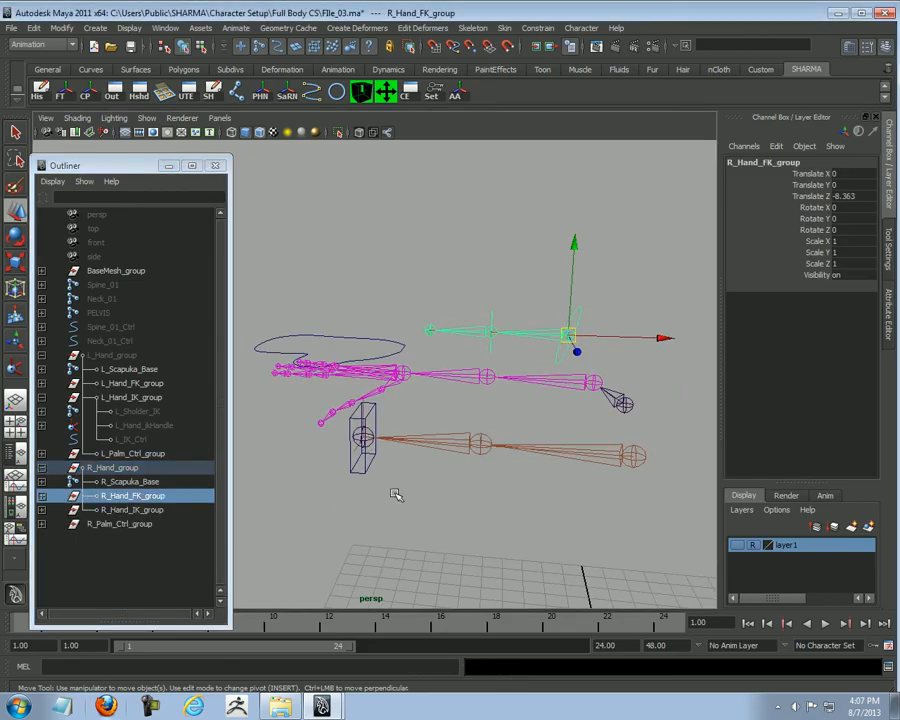
{"action": "double_click", "coordinate": [843, 196]}
{"action": "type", "text": "0"}
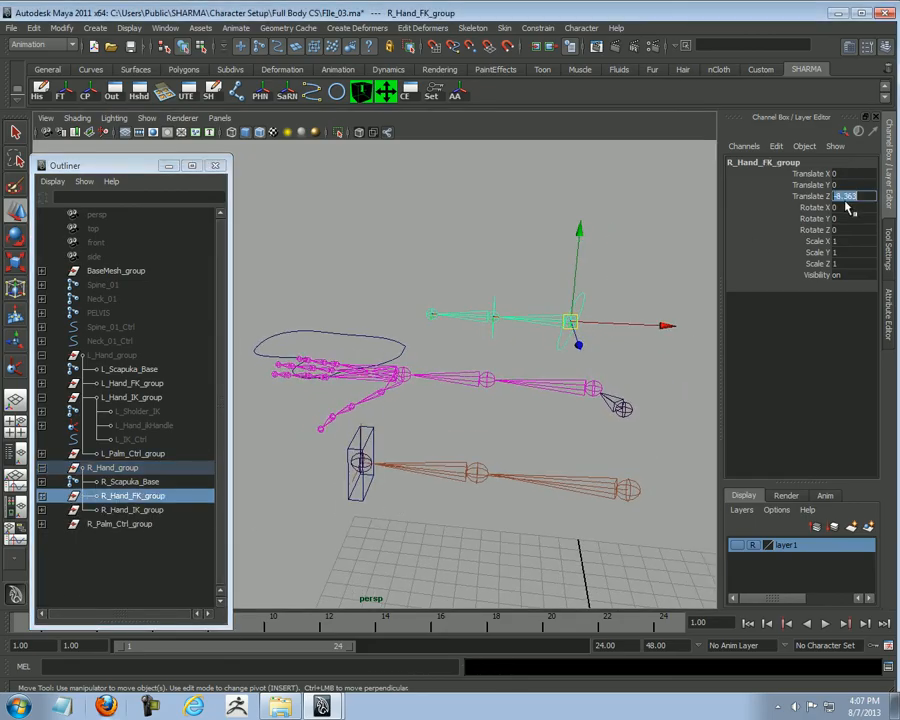
{"action": "key", "text": "Return"}
Step: Return R_Hand_IK_group to the base arm by setting its Translate Z to 0
{"action": "left_click", "coordinate": [120, 509]}
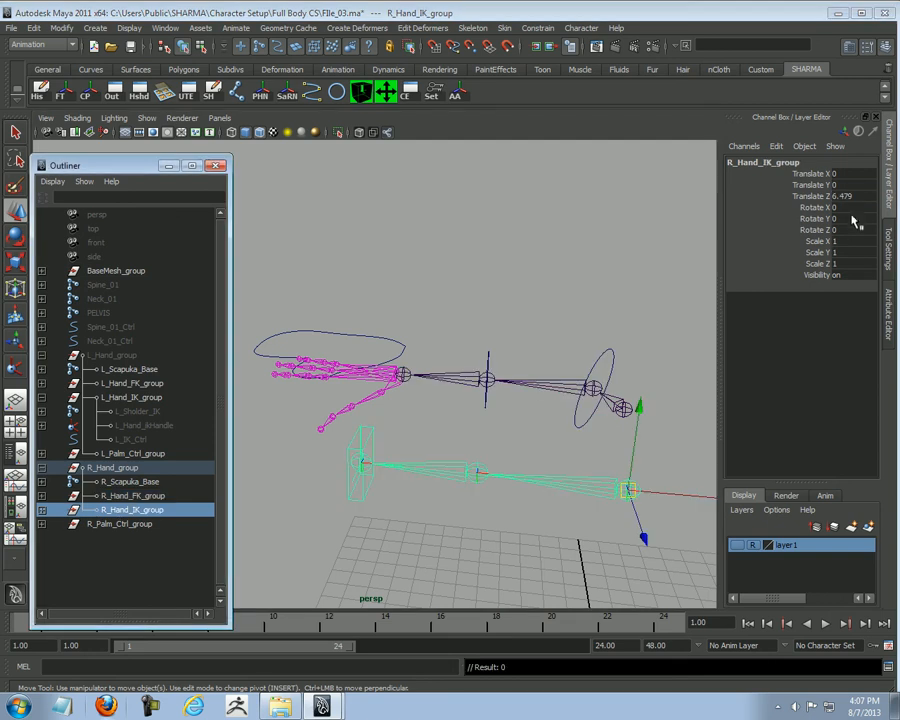
{"action": "double_click", "coordinate": [806, 197]}
{"action": "type", "text": "0"}
{"action": "key", "text": "Return"}
{"action": "left_click", "coordinate": [519, 349]}
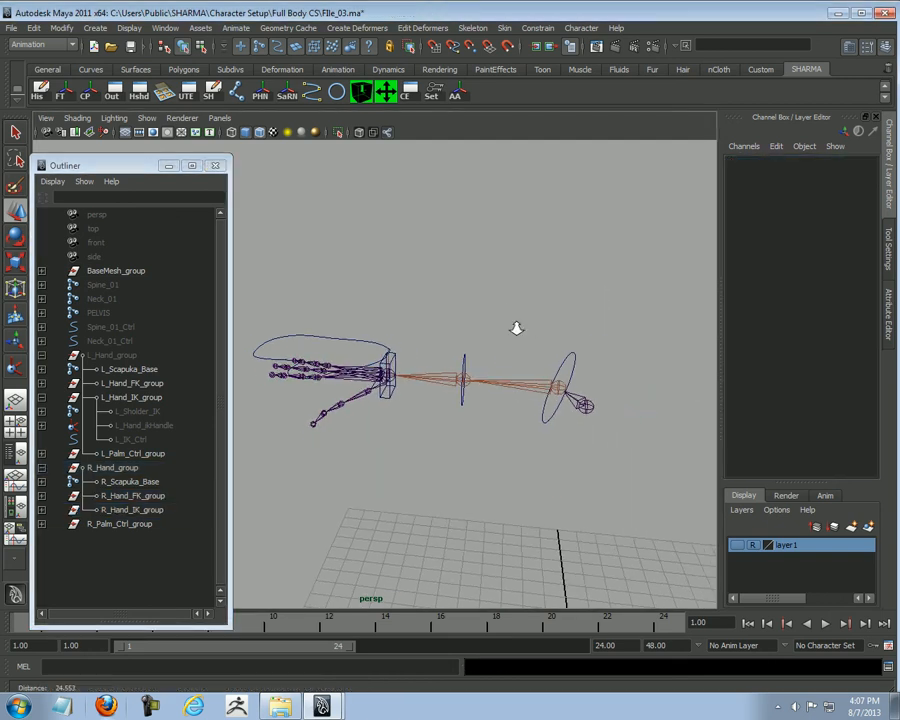
Step: Hide the R_Sholder_FK joint chain inside R_Hand_FK_group by setting its Visibility to 0
{"action": "left_click", "coordinate": [145, 497]}
{"action": "left_click", "coordinate": [41, 496]}
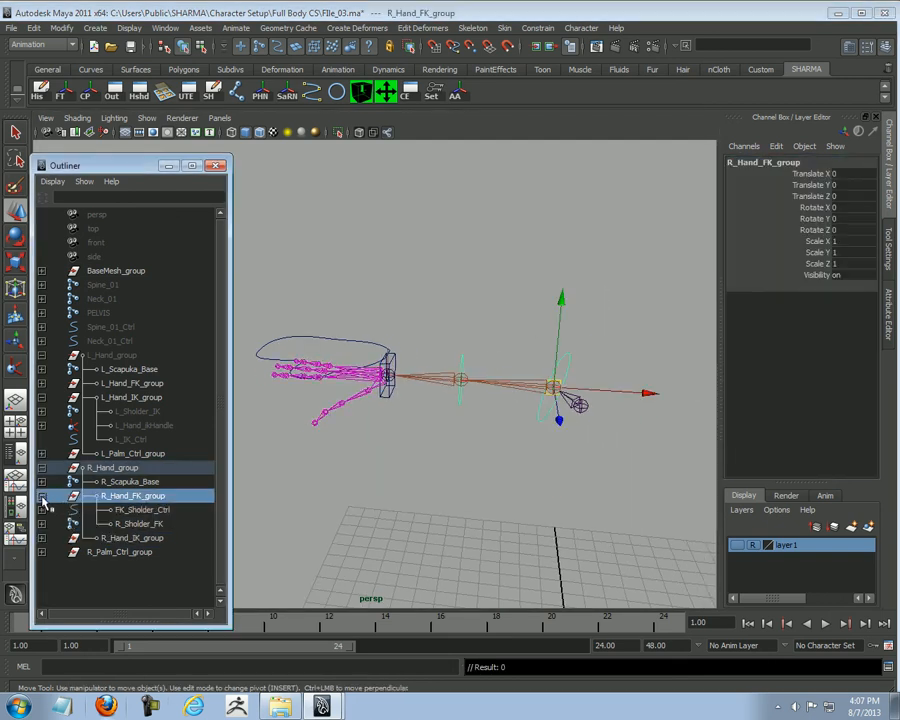
{"action": "left_click", "coordinate": [138, 523]}
{"action": "left_click_drag", "start_coordinate": [818, 207], "coordinate": [818, 230]}
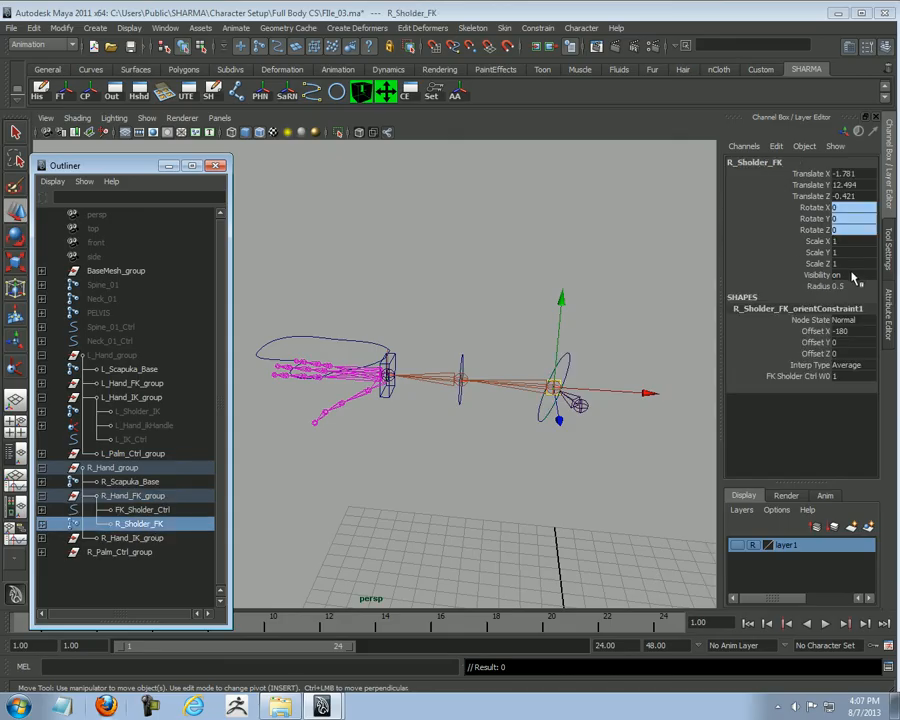
{"action": "left_click", "coordinate": [838, 275]}
{"action": "type", "text": "0"}
{"action": "key", "text": "Return"}
{"action": "left_click", "coordinate": [41, 496]}
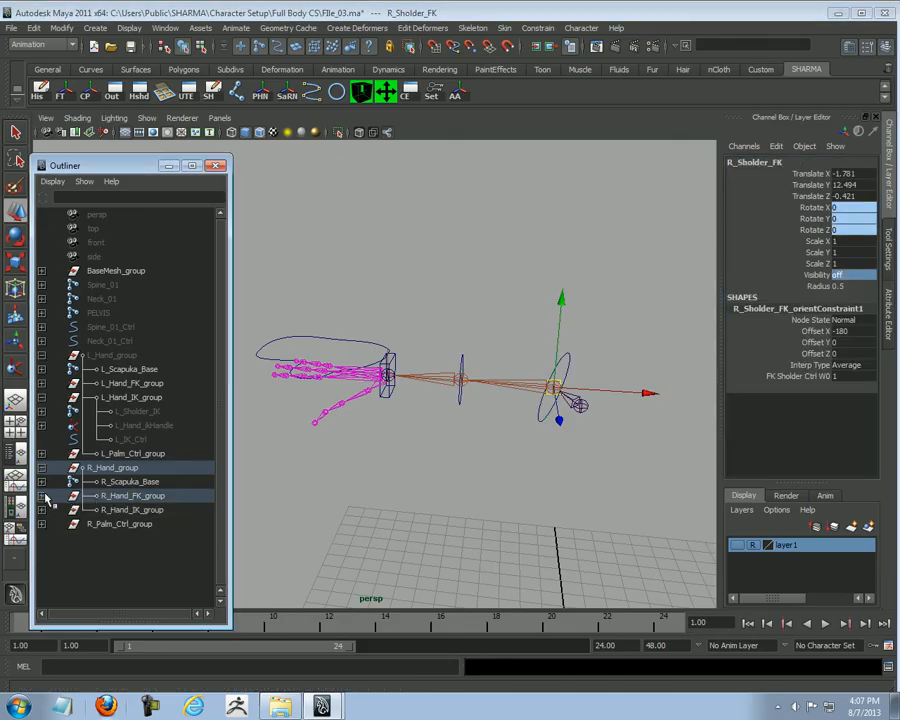
Step: Hide the R_Sholder_IK joint chain and R_Hand_ikHandle inside R_Hand_IK_group by turning their Visibility off
{"action": "left_click", "coordinate": [115, 510]}
{"action": "left_click", "coordinate": [41, 510]}
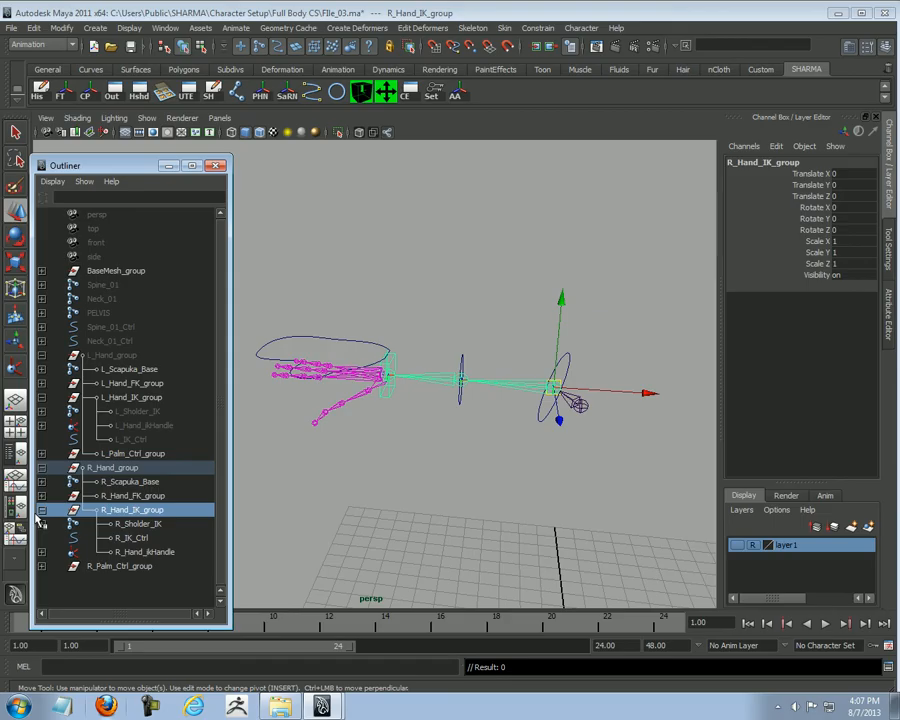
{"action": "left_click", "coordinate": [148, 524]}
{"action": "left_click", "coordinate": [838, 275]}
{"action": "type", "text": "0"}
{"action": "key", "text": "Return"}
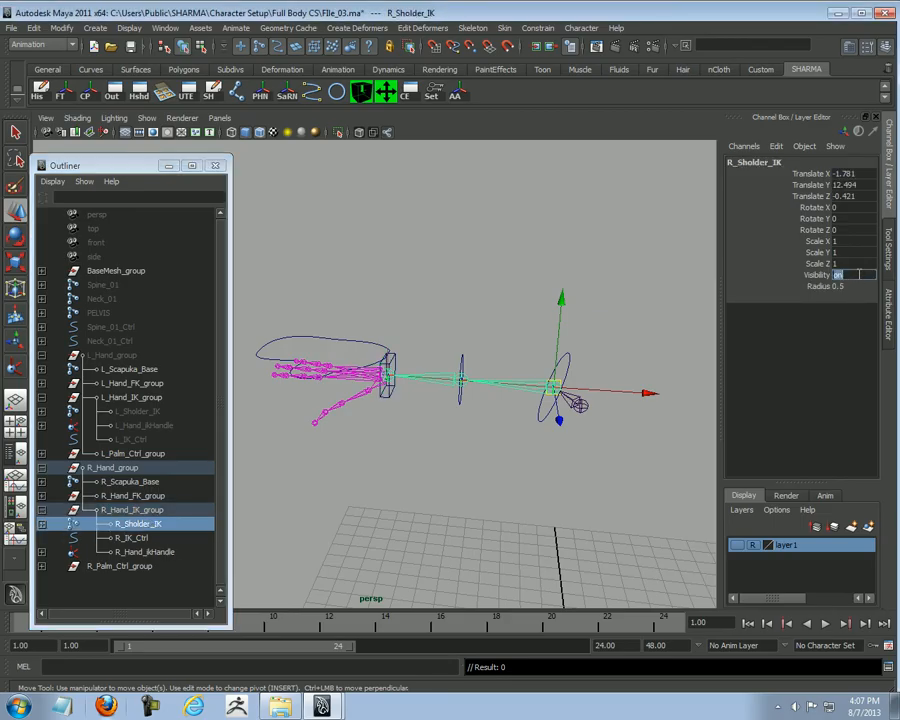
{"action": "left_click", "coordinate": [145, 551]}
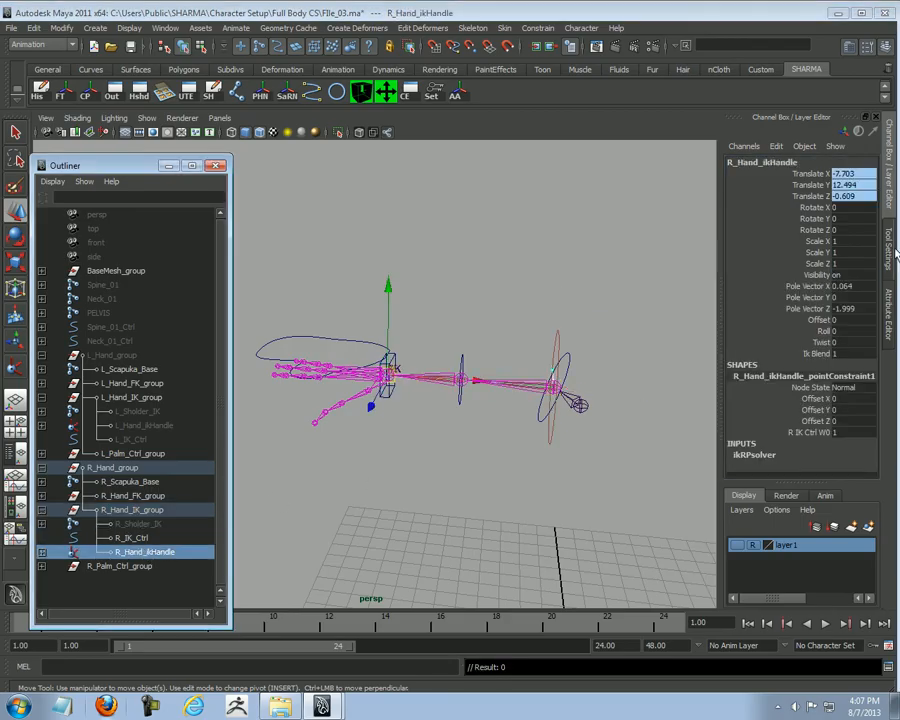
{"action": "left_click", "coordinate": [524, 264]}
Step: Set up a Set Driven Key with R_Palm_Ctrl as the driver and IKFK as its driving attribute
{"action": "left_click_drag", "start_coordinate": [507, 342], "coordinate": [440, 380], "text": "alt"}
{"action": "scroll", "coordinate": [400, 345], "scroll_direction": "up", "scroll_amount": 3}
{"action": "left_click", "coordinate": [363, 316]}
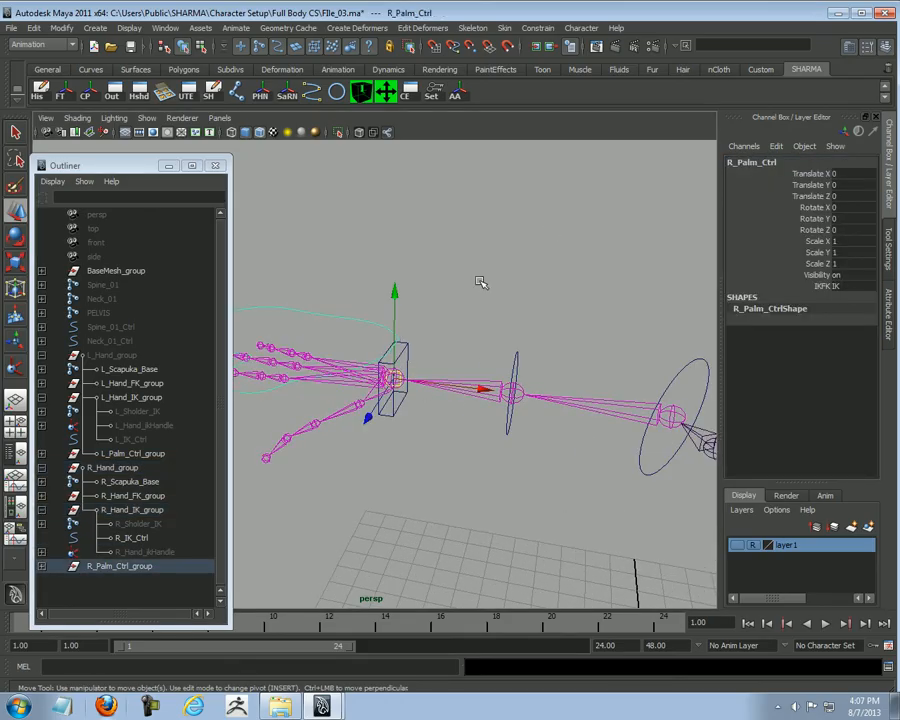
{"action": "scroll", "coordinate": [468, 317], "scroll_direction": "down", "scroll_amount": 2}
{"action": "left_click", "coordinate": [431, 91]}
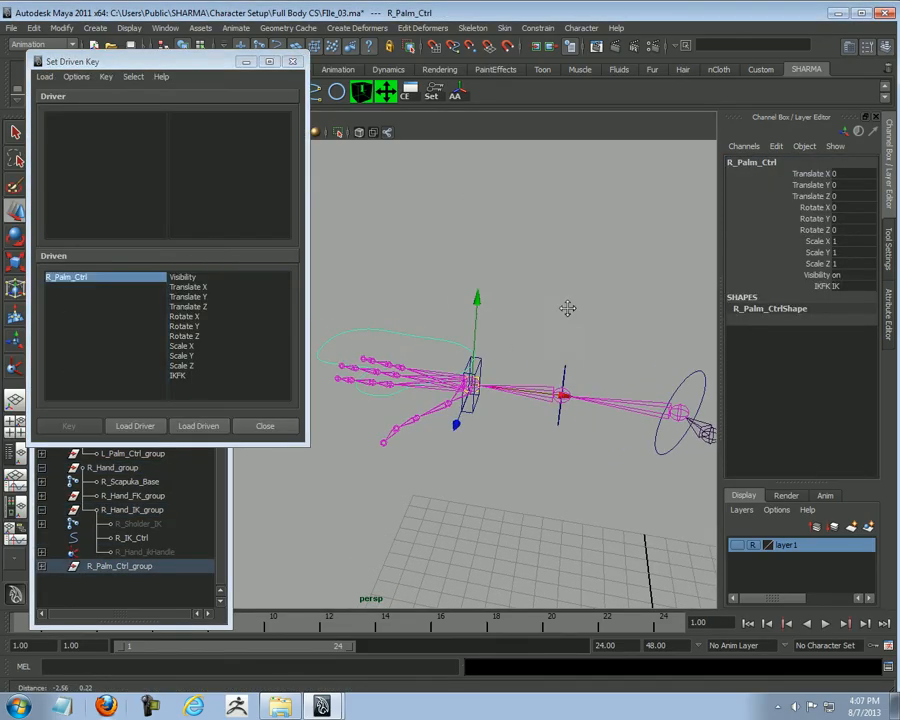
{"action": "scroll", "coordinate": [454, 376], "scroll_direction": "up", "scroll_amount": 2}
{"action": "left_click", "coordinate": [135, 425]}
{"action": "left_click", "coordinate": [178, 216]}
Step: Load R_IK_Ctrl as driven and key its Visibility on while IKFK is IK
{"action": "left_click", "coordinate": [490, 372]}
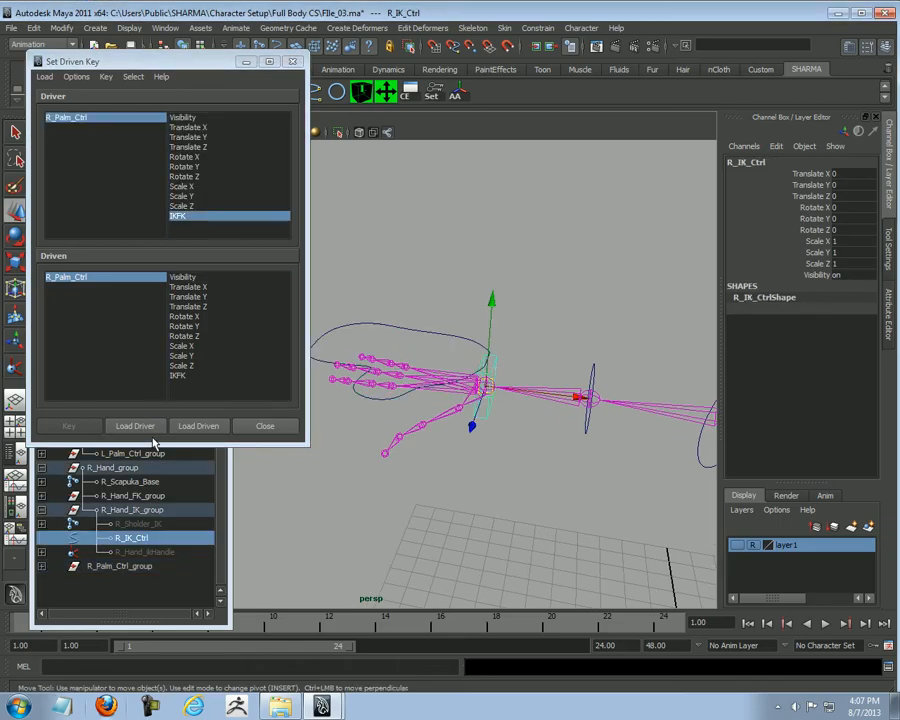
{"action": "left_click", "coordinate": [197, 426]}
{"action": "left_click", "coordinate": [192, 277]}
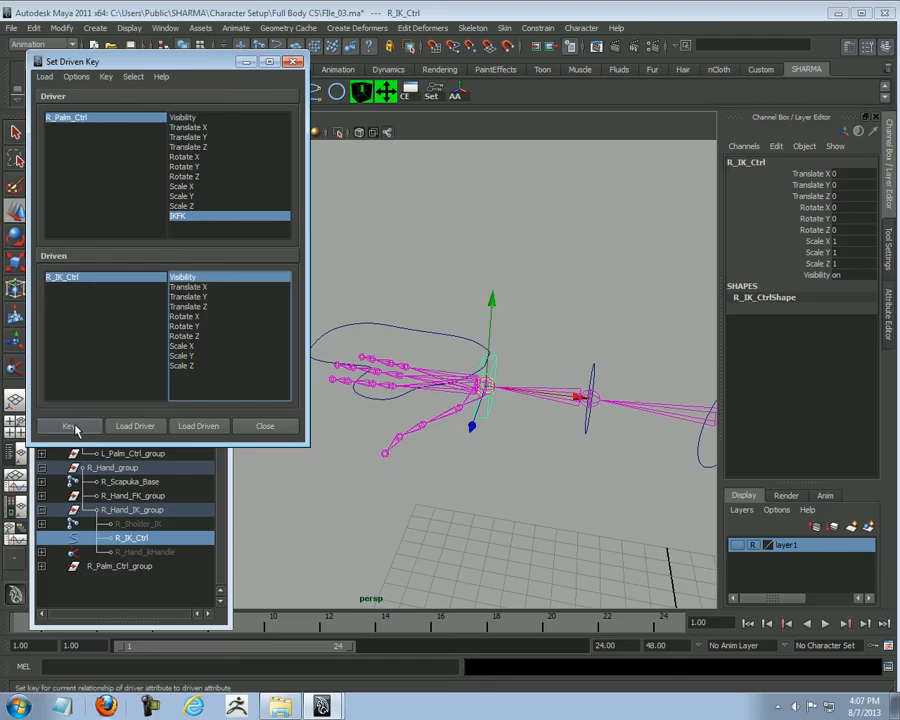
{"action": "left_click", "coordinate": [68, 426]}
{"action": "left_click_drag", "start_coordinate": [394, 530], "coordinate": [420, 525], "text": "alt"}
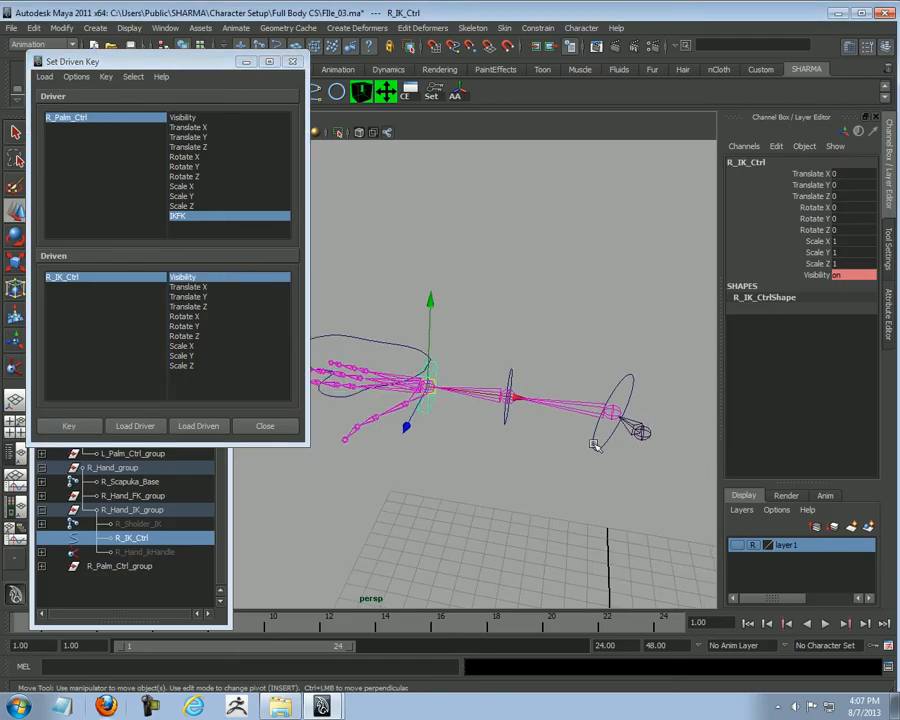
Step: Load the right FK_Sholder_Ctrl as driven and key its Visibility at 0 for IKFK set to IK
{"action": "left_click", "coordinate": [598, 448]}
{"action": "left_click", "coordinate": [198, 426]}
{"action": "left_click", "coordinate": [185, 277]}
{"action": "left_click", "coordinate": [849, 275]}
{"action": "type", "text": "0"}
{"action": "key", "text": "Return"}
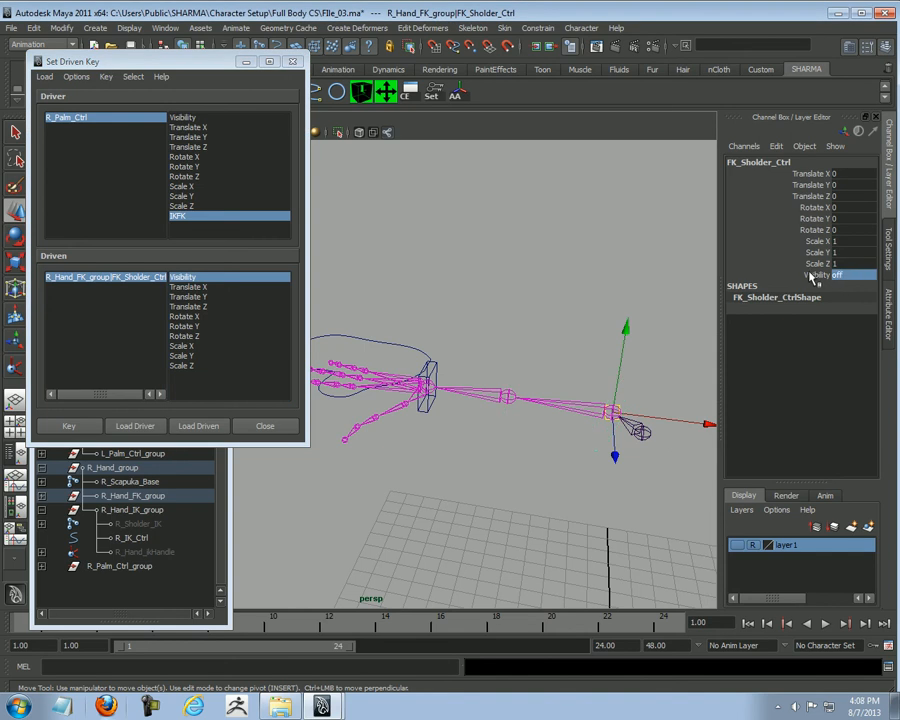
{"action": "left_click", "coordinate": [68, 426]}
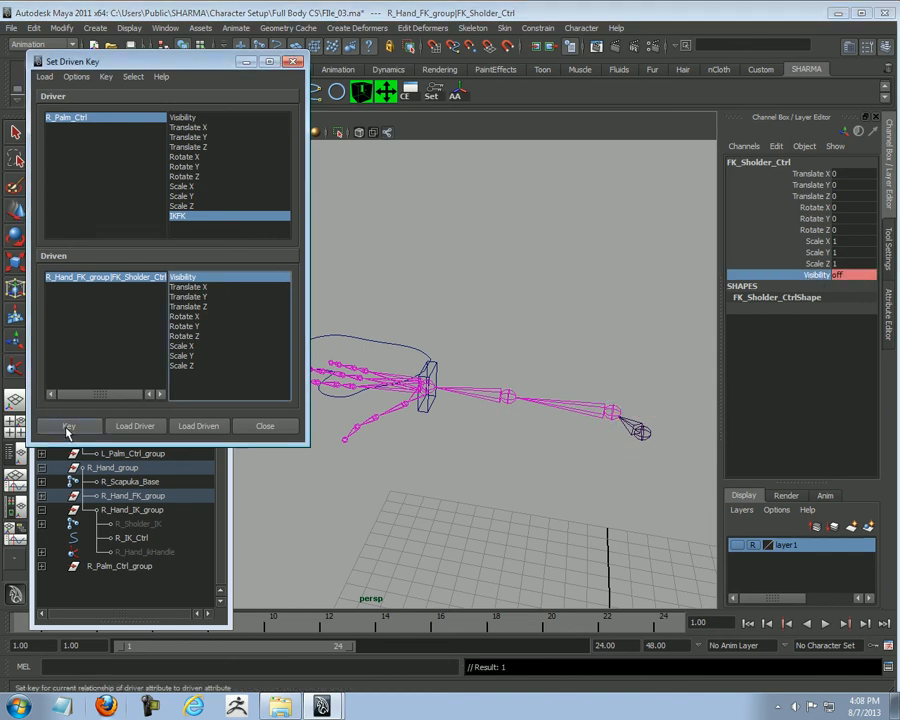
Step: Set R_Palm_Ctrl's IKFK to FK and key the right FK_Sholder_Ctrl's Visibility at 1
{"action": "left_click", "coordinate": [155, 117]}
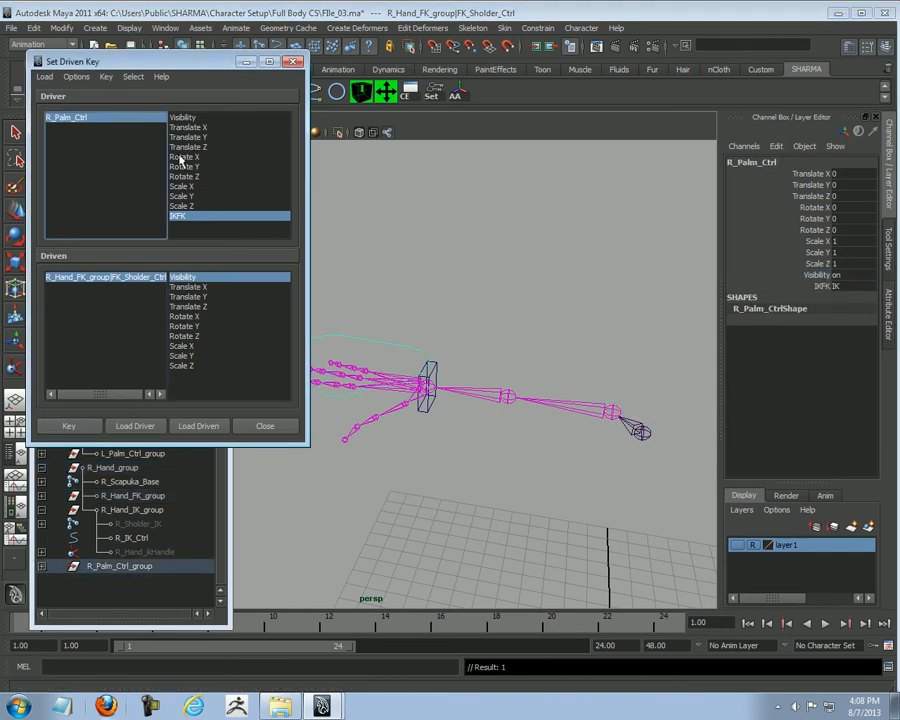
{"action": "left_click", "coordinate": [840, 286]}
{"action": "left_click", "coordinate": [850, 306]}
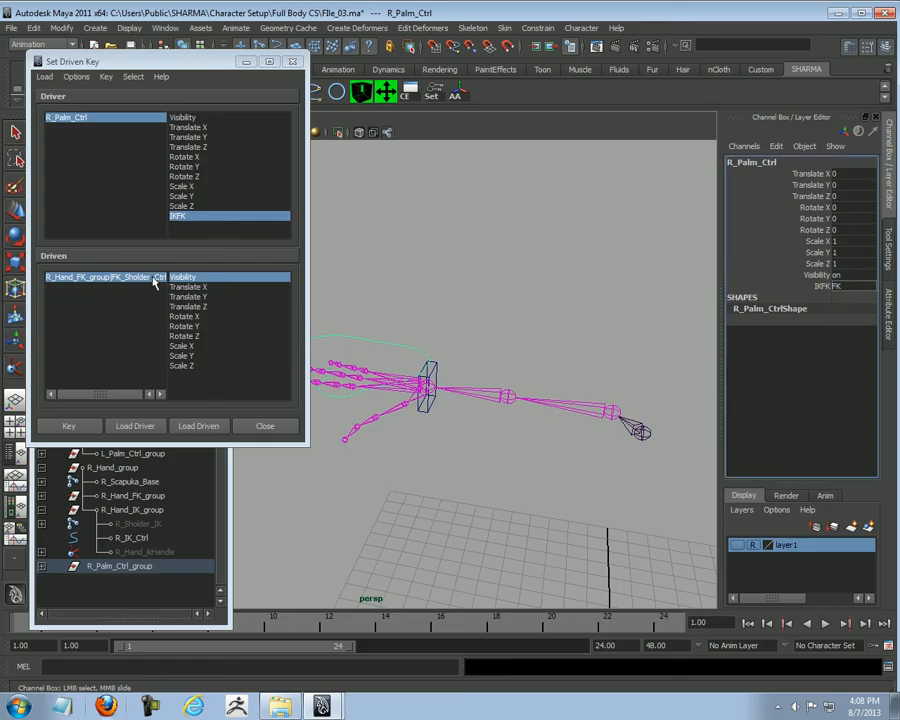
{"action": "left_click", "coordinate": [155, 278]}
{"action": "left_click", "coordinate": [836, 275]}
{"action": "type", "text": "1"}
{"action": "key", "text": "Return"}
{"action": "left_click", "coordinate": [77, 427]}
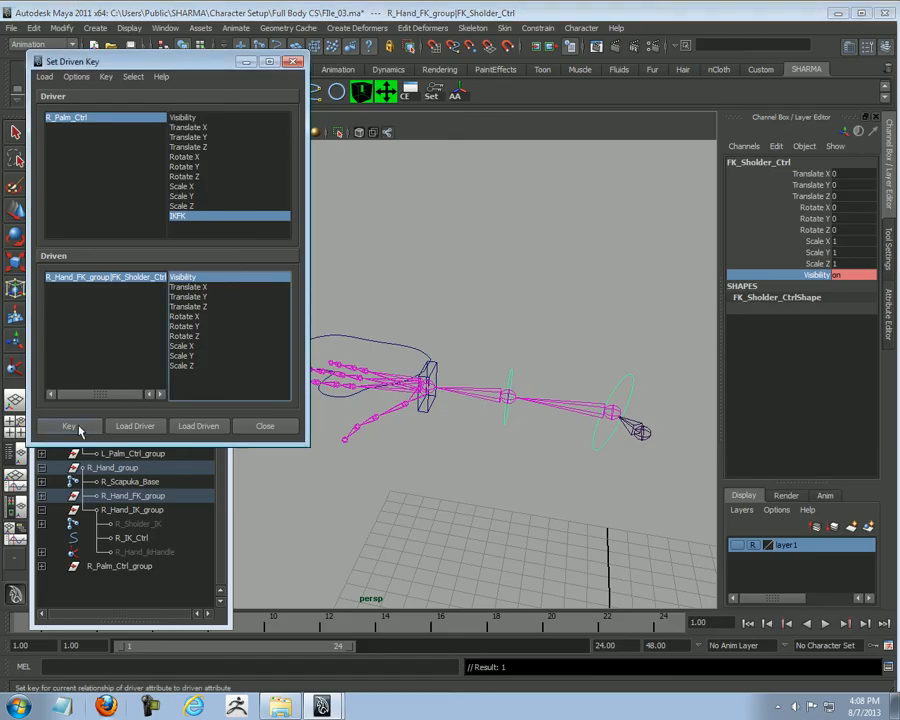
Step: Load R_IK_Ctrl as driven, key its Visibility at 0 for the FK mode, and close Set Driven Key
{"action": "left_click", "coordinate": [428, 412]}
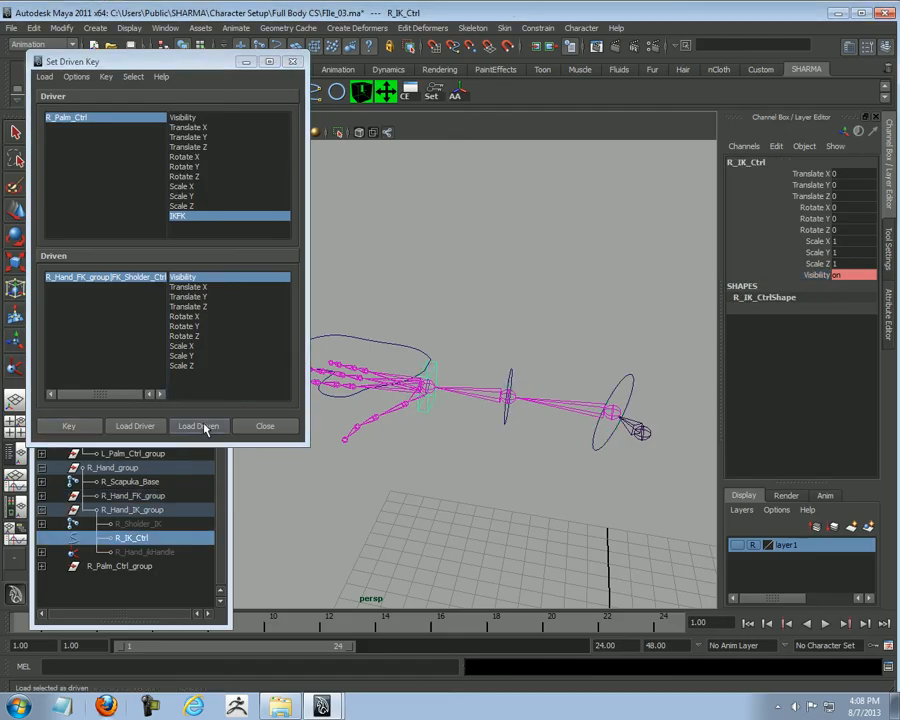
{"action": "left_click", "coordinate": [203, 425]}
{"action": "left_click", "coordinate": [182, 277]}
{"action": "left_click", "coordinate": [836, 275]}
{"action": "type", "text": "0"}
{"action": "key", "text": "Return"}
{"action": "left_click", "coordinate": [70, 426]}
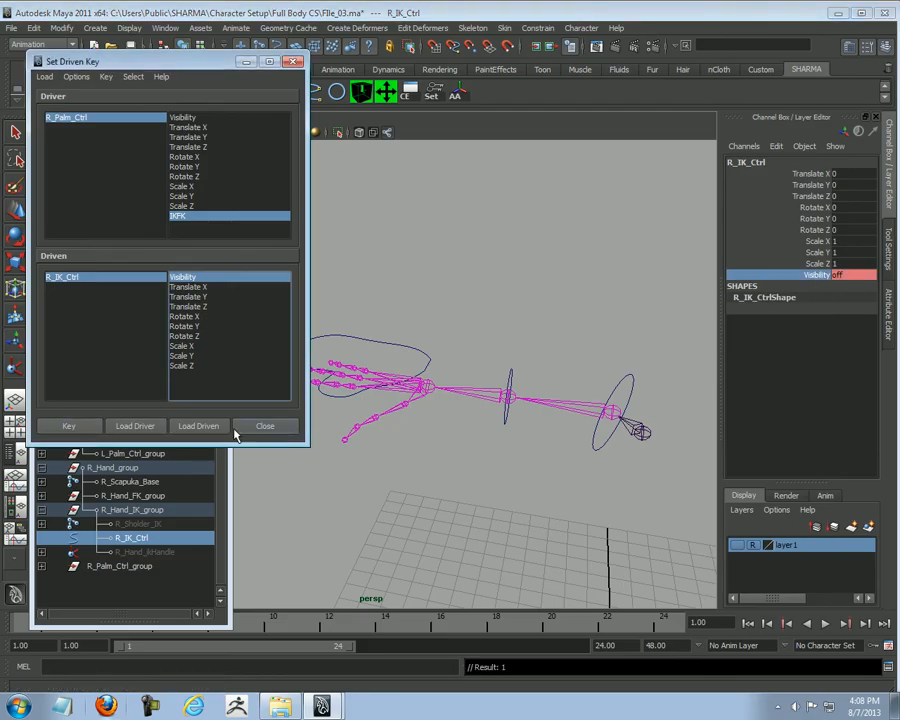
{"action": "left_click", "coordinate": [264, 426]}
Step: Toggle R_Palm_Ctrl's IKFK between IK and FK to test the control visibility, leaving it on IK
{"action": "left_click", "coordinate": [427, 498]}
{"action": "left_click", "coordinate": [433, 362]}
{"action": "left_click", "coordinate": [858, 289]}
{"action": "left_click", "coordinate": [851, 300]}
{"action": "left_click", "coordinate": [854, 288]}
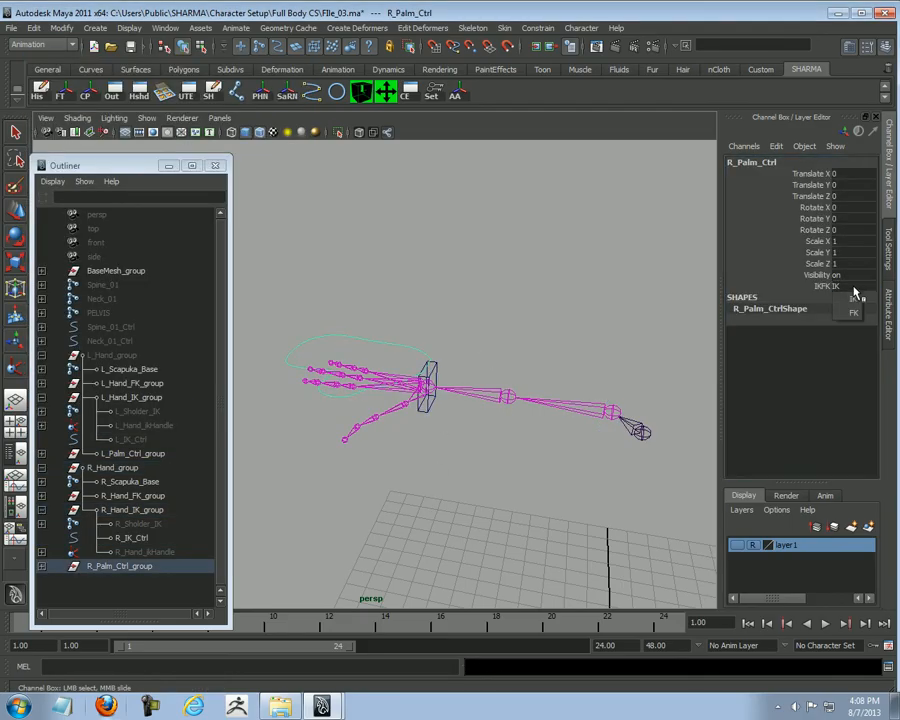
{"action": "left_click", "coordinate": [853, 312]}
{"action": "left_click", "coordinate": [852, 287]}
{"action": "left_click", "coordinate": [850, 300]}
{"action": "left_click", "coordinate": [549, 298]}
{"action": "scroll", "coordinate": [520, 313], "scroll_direction": "up", "scroll_amount": 3}
{"action": "left_click_drag", "start_coordinate": [518, 313], "coordinate": [554, 294], "text": "alt"}
{"action": "key", "text": "w"}
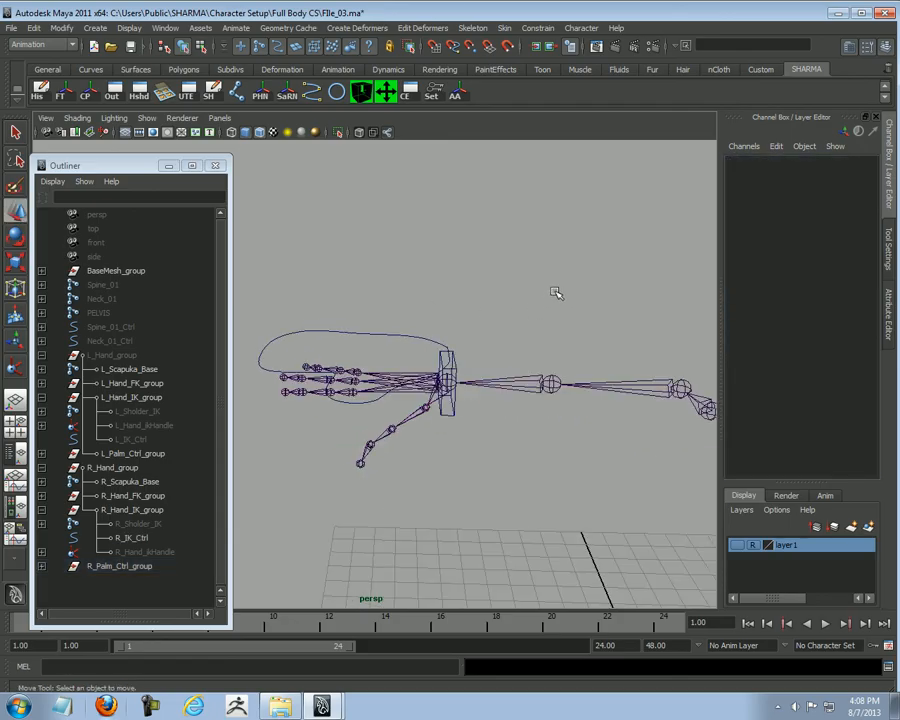
Step: Collapse the R_Hand_group, L_Hand_IK_group and L_Hand_group hierarchies in the Outliner
{"action": "left_click", "coordinate": [41, 467]}
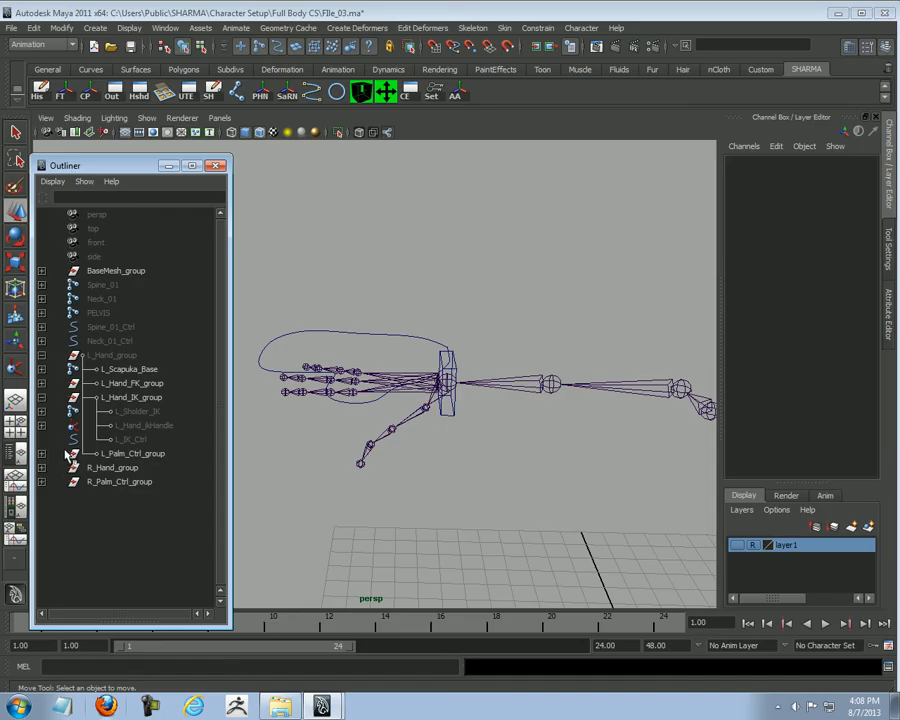
{"action": "left_click", "coordinate": [41, 398]}
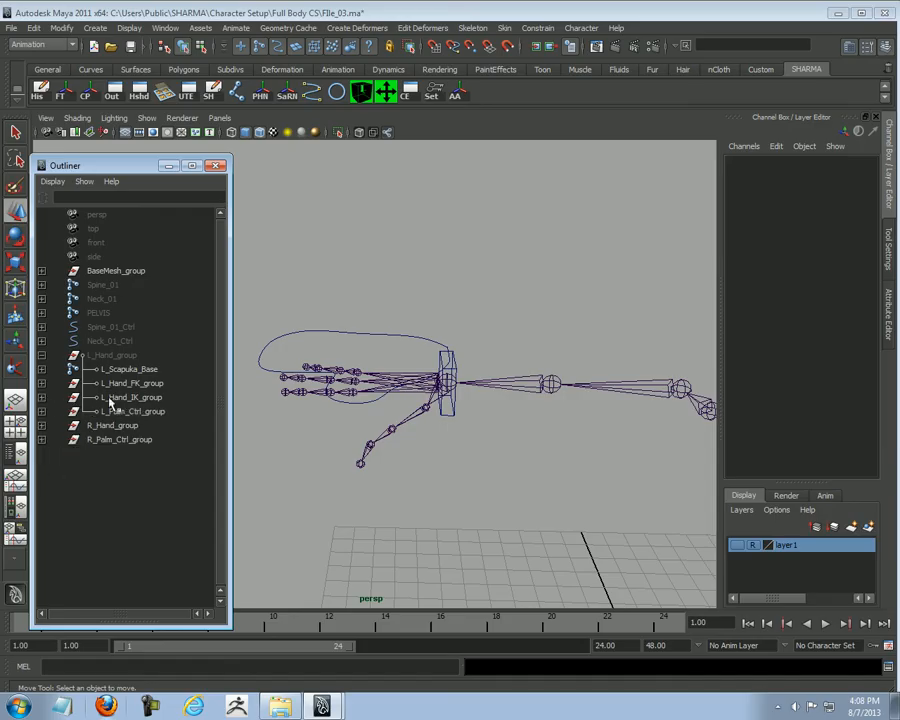
{"action": "left_click", "coordinate": [41, 355]}
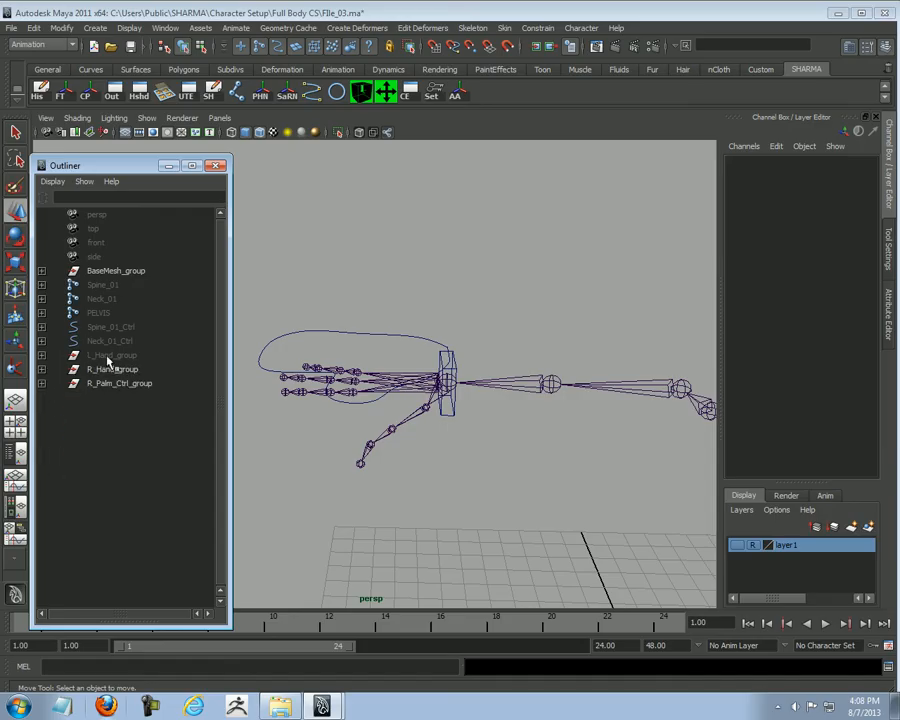
{"action": "left_click", "coordinate": [108, 356]}
{"action": "left_click", "coordinate": [110, 370]}
Step: Orient-constrain the R_Wrist_Base joint to R_Palm_Ctrl
{"action": "mouse_move", "coordinate": [506, 504]}
{"action": "left_mouse_down", "text": "alt"}
{"action": "mouse_move", "coordinate": [366, 476]}
{"action": "mouse_move", "coordinate": [499, 482]}
{"action": "left_mouse_up", "text": "alt"}
{"action": "left_click", "coordinate": [333, 382]}
{"action": "right_click_drag", "start_coordinate": [444, 348], "coordinate": [494, 478], "text": "alt"}
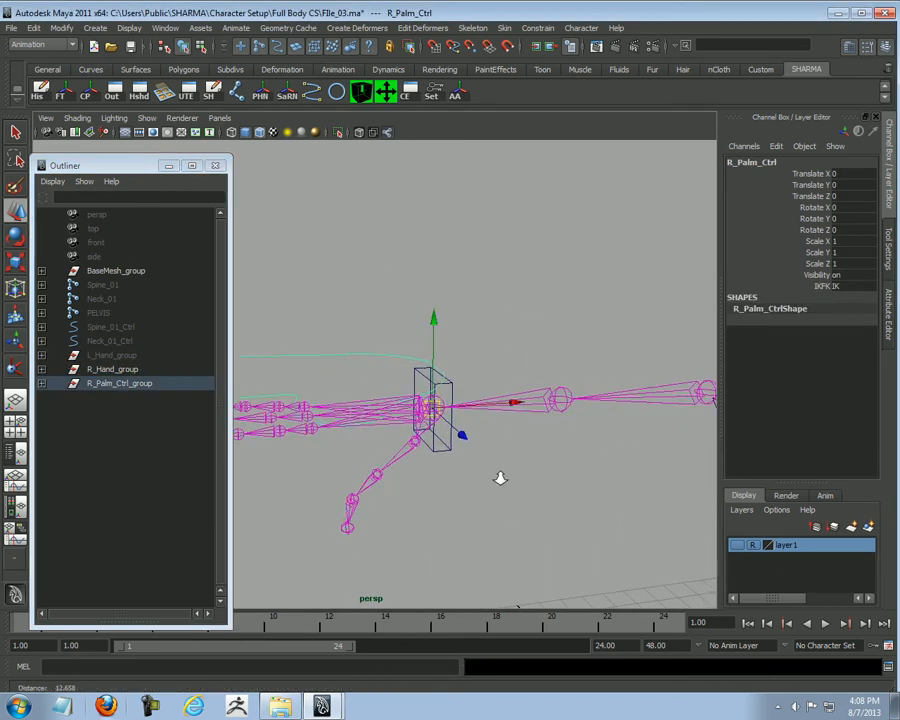
{"action": "left_click_drag", "start_coordinate": [584, 490], "coordinate": [430, 432], "text": "alt"}
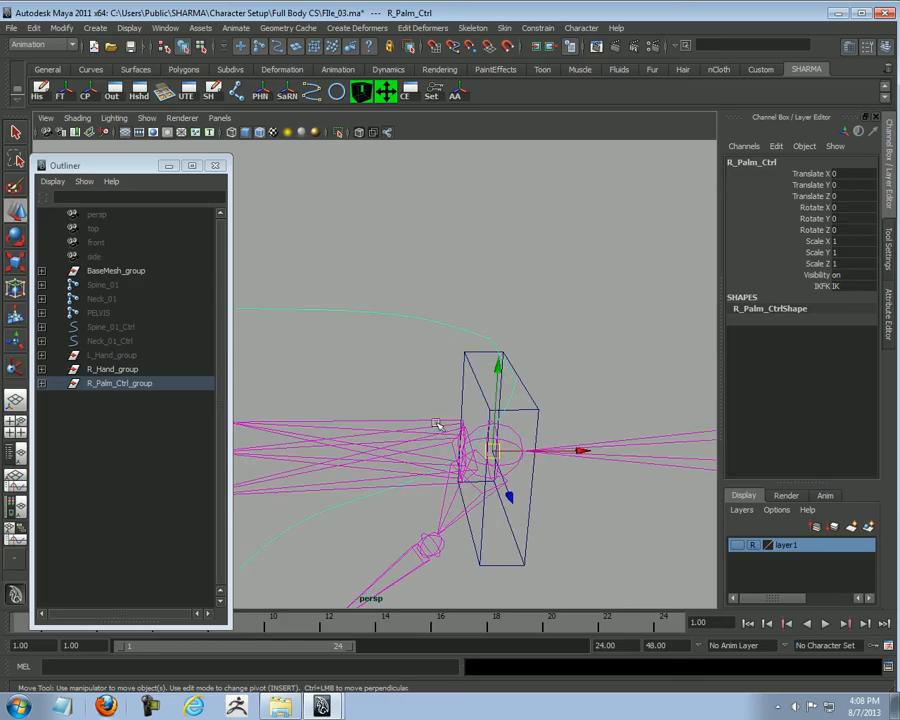
{"action": "left_click", "coordinate": [512, 432]}
{"action": "left_click_drag", "start_coordinate": [514, 430], "coordinate": [420, 316], "text": "alt"}
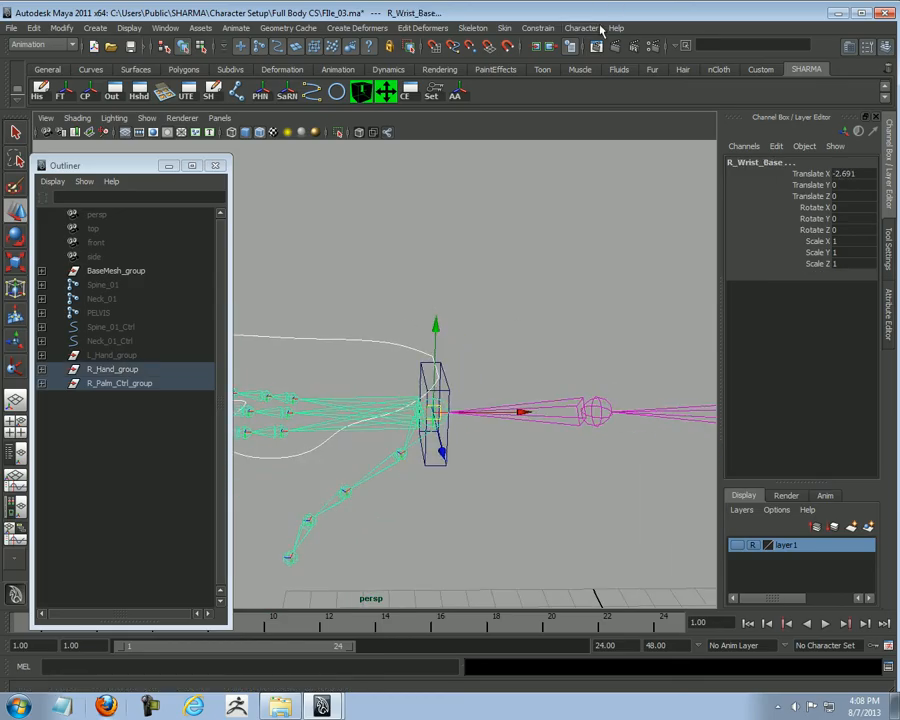
{"action": "left_click", "coordinate": [538, 28]}
{"action": "left_click", "coordinate": [552, 77]}
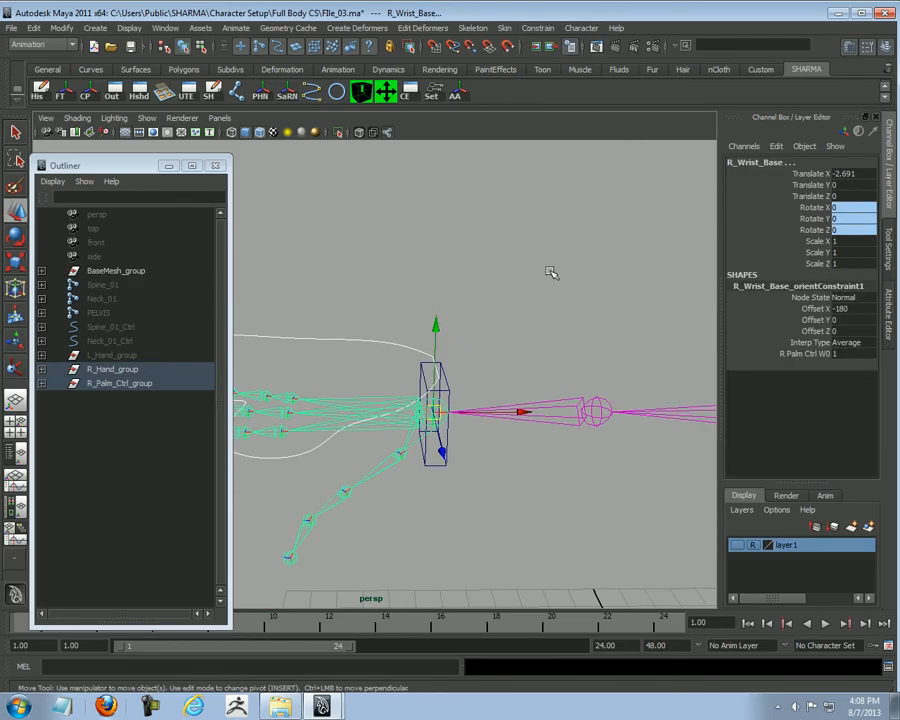
Step: Point-constrain R_Palm_Ctrl_group to the R_Wrist_Base joint
{"action": "left_click", "coordinate": [477, 437]}
{"action": "scroll", "coordinate": [477, 437], "scroll_direction": "up", "scroll_amount": 2}
{"action": "left_click", "coordinate": [428, 430]}
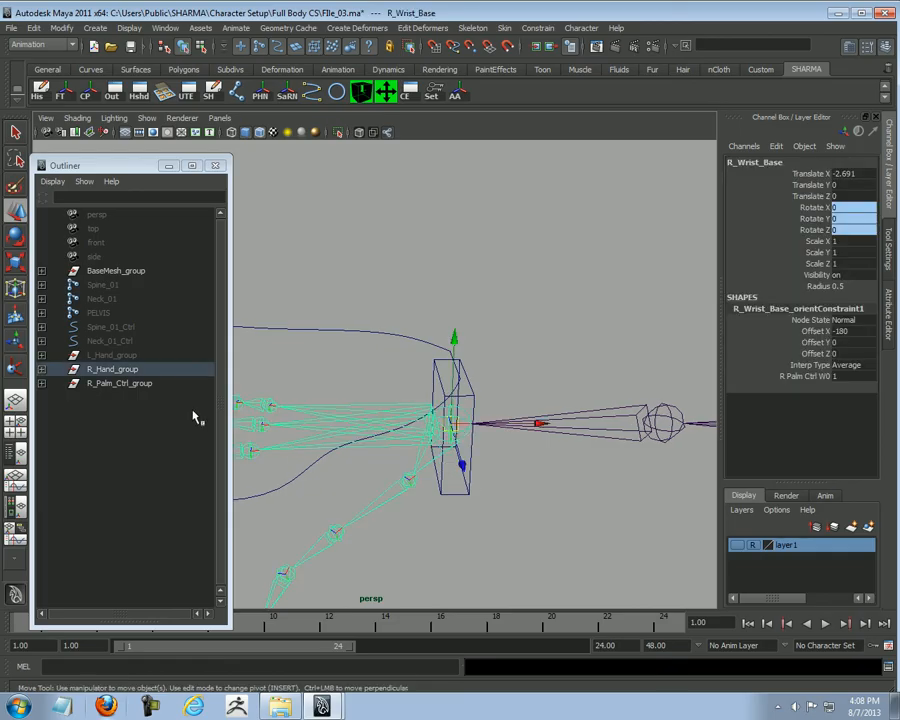
{"action": "left_click", "coordinate": [134, 385]}
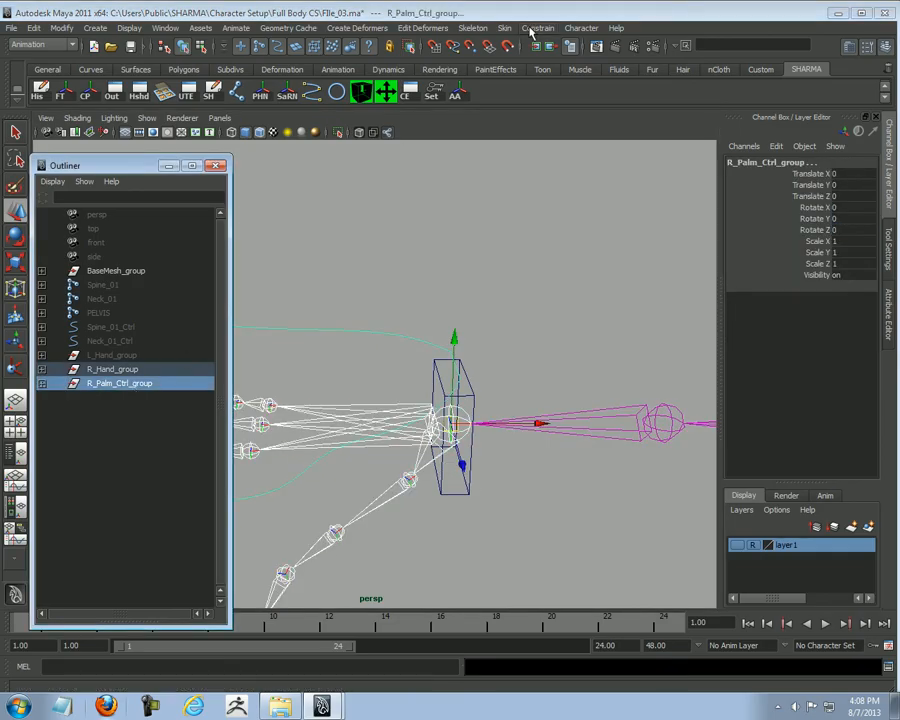
{"action": "left_click", "coordinate": [536, 29]}
{"action": "left_click", "coordinate": [652, 50]}
{"action": "left_click", "coordinate": [543, 269]}
Step: Test the wrist constraints by moving R_IK_Ctrl and rotating the palm control, and undo both changes
{"action": "scroll", "coordinate": [543, 269], "scroll_direction": "down", "scroll_amount": 3}
{"action": "left_click", "coordinate": [300, 355]}
{"action": "left_click", "coordinate": [406, 395]}
{"action": "left_click_drag", "start_coordinate": [406, 395], "coordinate": [503, 436]}
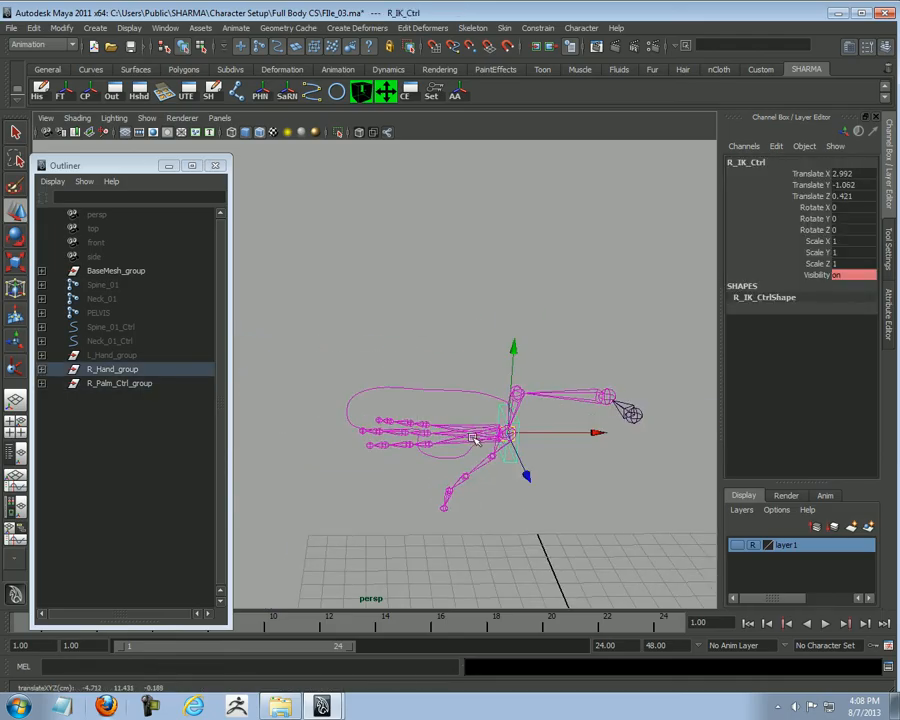
{"action": "left_click", "coordinate": [487, 420]}
{"action": "key", "text": "e"}
{"action": "left_click_drag", "start_coordinate": [470, 395], "coordinate": [460, 474]}
{"action": "key", "text": "ctrl+z"}
{"action": "key", "text": "ctrl+z"}
{"action": "key", "text": "ctrl+z"}
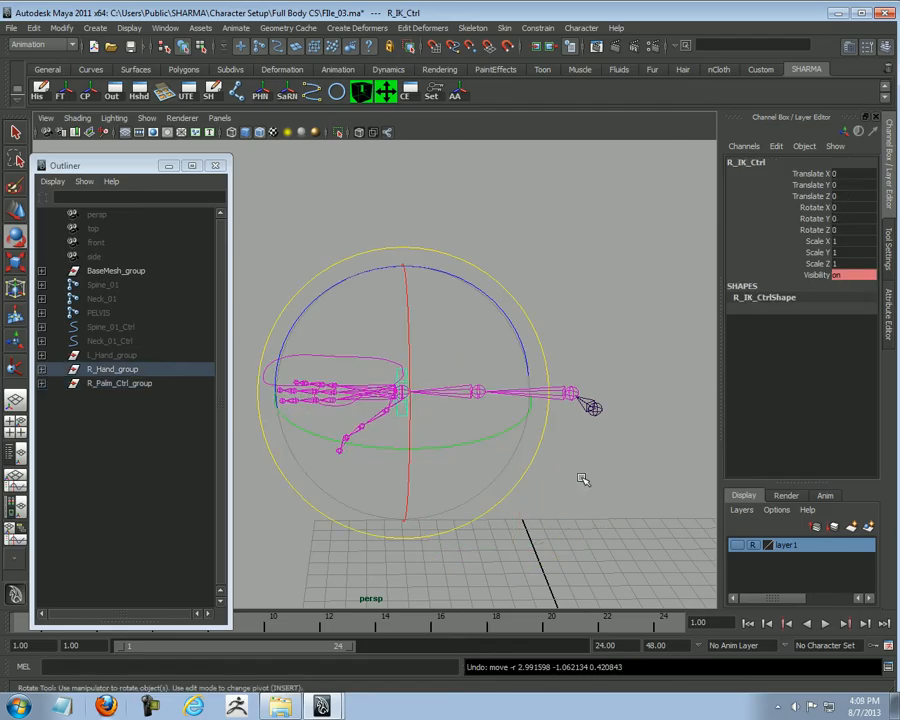
Step: Parent R_Palm_Ctrl_group under R_Hand_group in the Outliner
{"action": "key", "text": "w"}
{"action": "left_click", "coordinate": [181, 402]}
{"action": "left_click", "coordinate": [104, 386]}
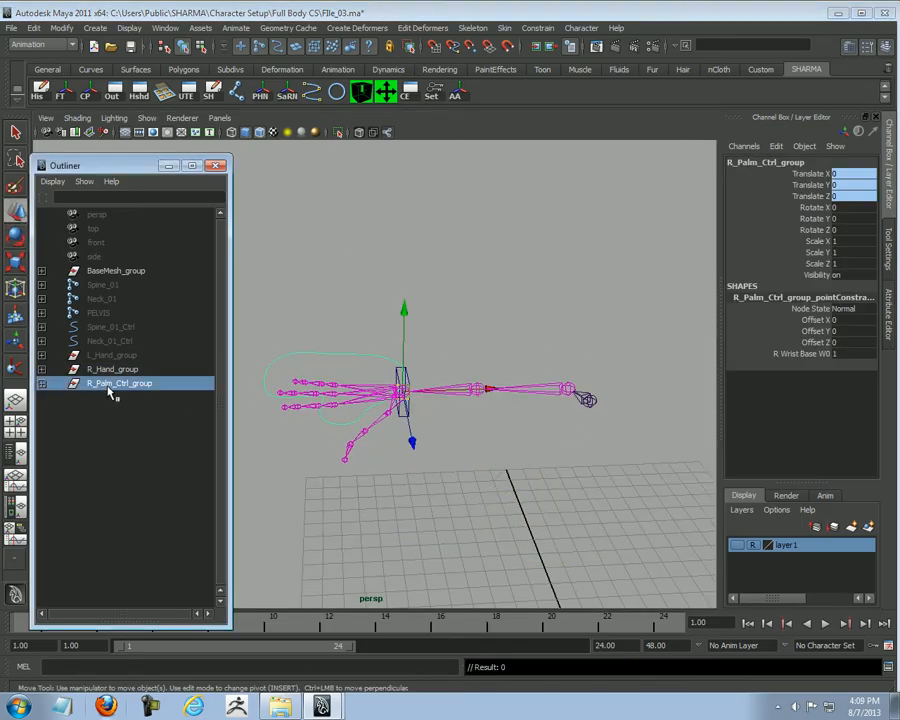
{"action": "middle_click_drag", "start_coordinate": [104, 386], "coordinate": [112, 369]}
{"action": "left_click", "coordinate": [112, 369]}
Step: Turn on the visibility of L_Hand_group and save the scene
{"action": "left_click", "coordinate": [110, 355]}
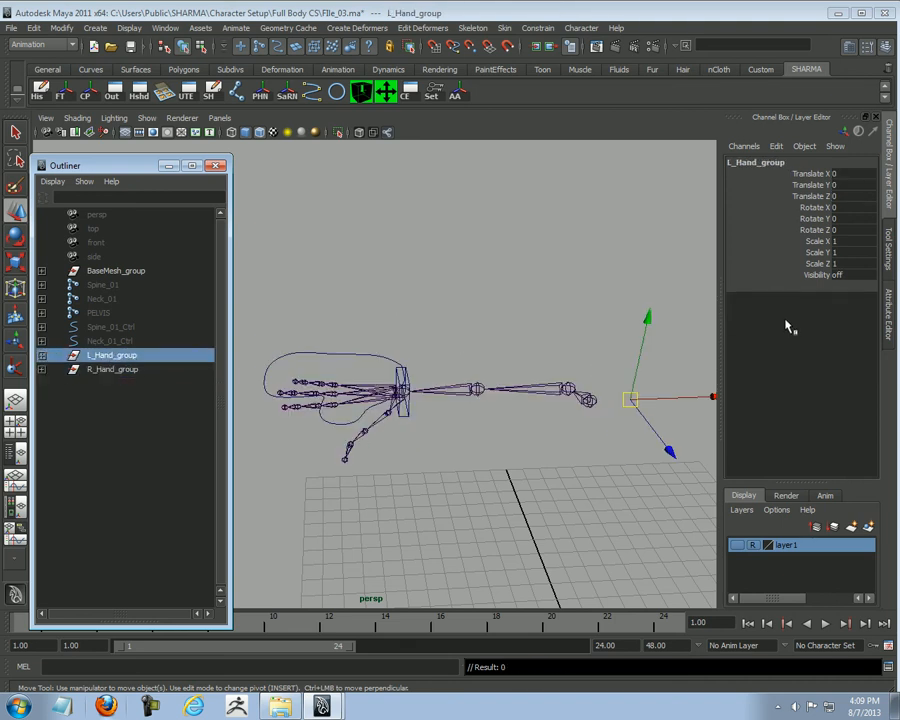
{"action": "left_click", "coordinate": [822, 275]}
{"action": "middle_click_drag", "start_coordinate": [542, 275], "coordinate": [524, 262]}
{"action": "left_click", "coordinate": [524, 262]}
{"action": "left_click_drag", "start_coordinate": [524, 262], "coordinate": [538, 279], "text": "alt"}
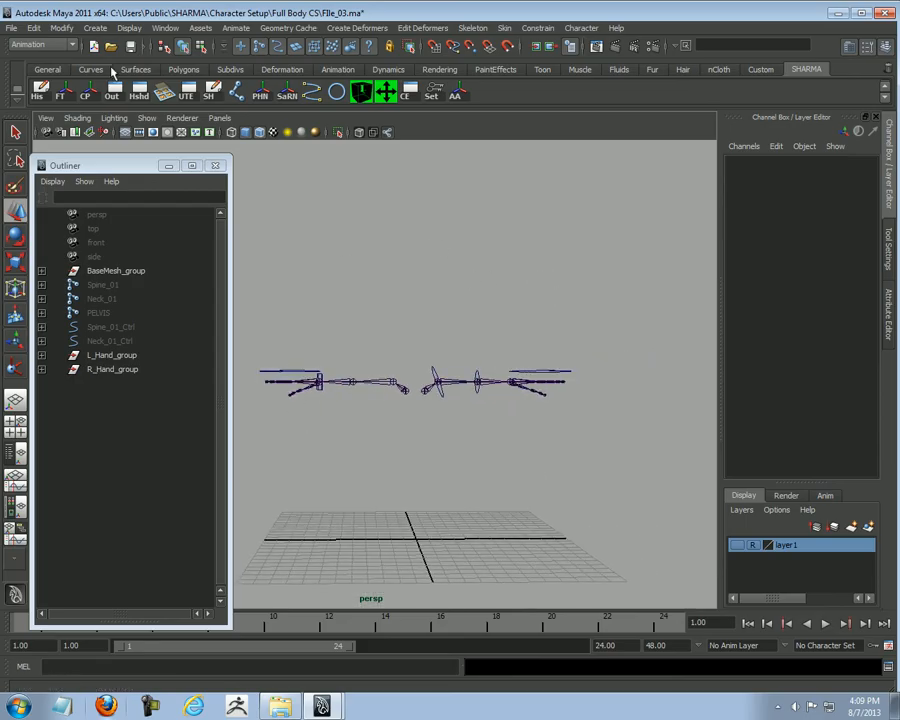
{"action": "left_click", "coordinate": [130, 47]}
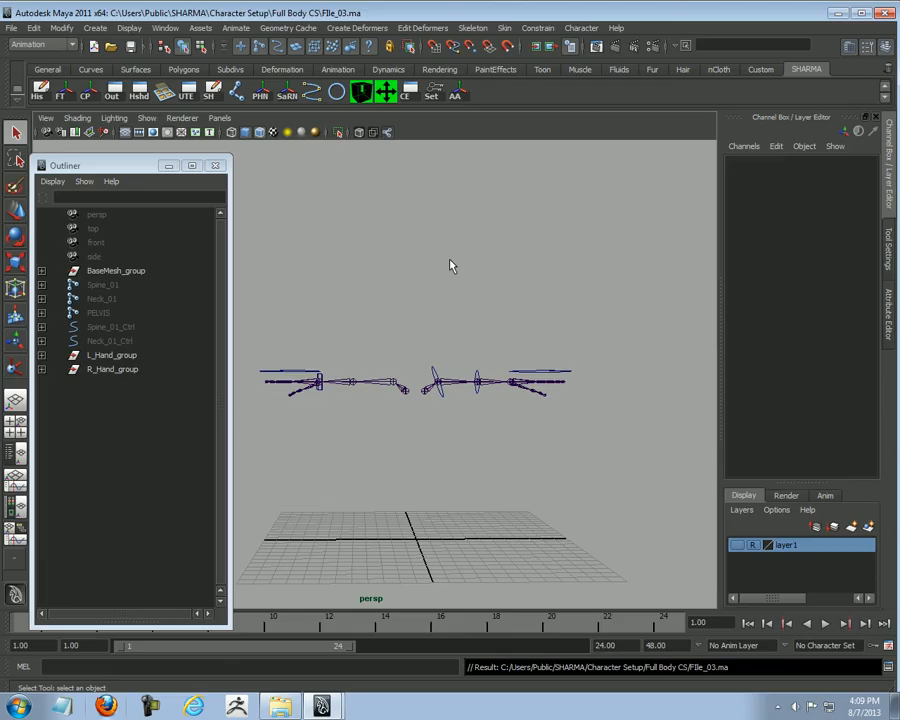
Step: Examine the left arm's joint chain and its L_Scapuka_Base root joint
{"action": "right_click_drag", "start_coordinate": [307, 344], "coordinate": [427, 387], "text": "alt"}
{"action": "left_click_drag", "start_coordinate": [427, 387], "coordinate": [456, 442], "text": "alt"}
{"action": "key", "text": "w"}
{"action": "left_click", "coordinate": [430, 384]}
{"action": "middle_click_drag", "start_coordinate": [500, 432], "coordinate": [436, 437], "text": "alt"}
{"action": "mouse_move", "coordinate": [420, 415]}
{"action": "left_mouse_down", "text": "alt"}
{"action": "mouse_move", "coordinate": [476, 441]}
{"action": "mouse_move", "coordinate": [396, 402]}
{"action": "mouse_move", "coordinate": [417, 409]}
{"action": "left_mouse_up", "text": "alt"}
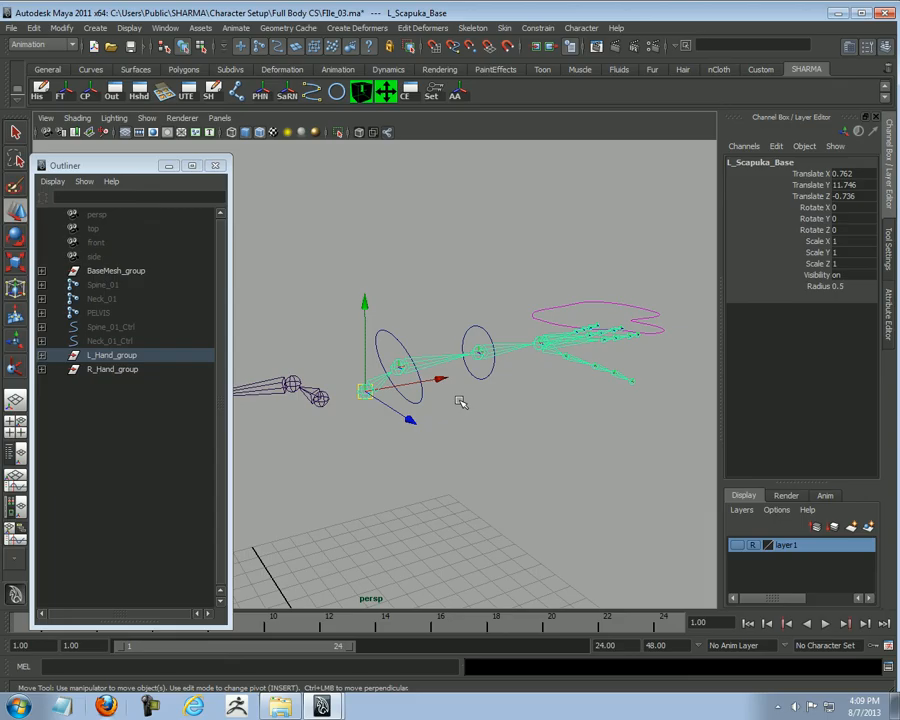
{"action": "left_click", "coordinate": [390, 484]}
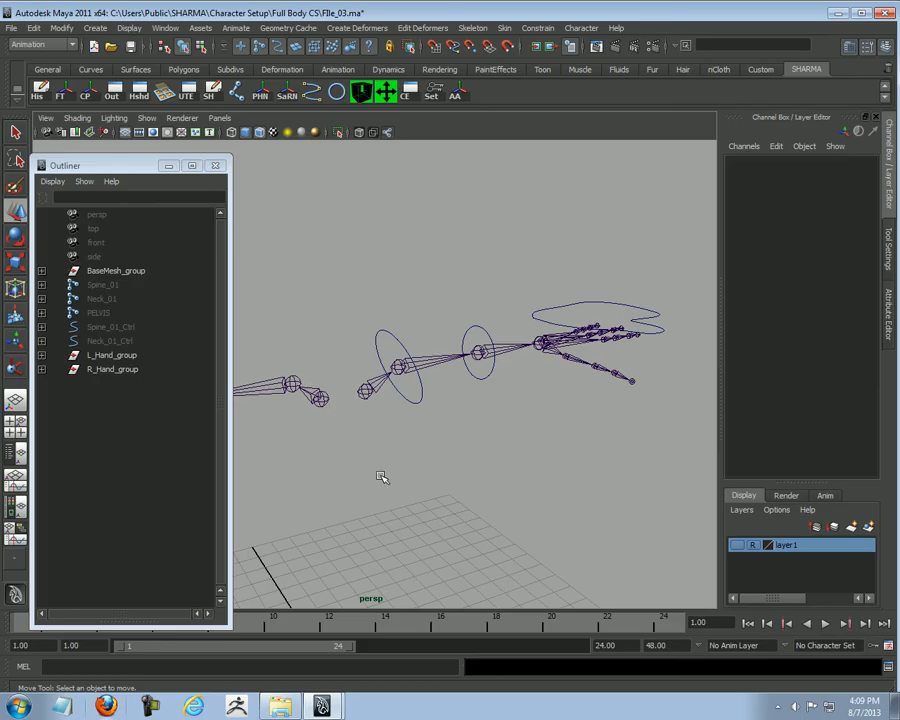
{"action": "left_click_drag", "start_coordinate": [461, 469], "coordinate": [364, 446], "text": "alt"}
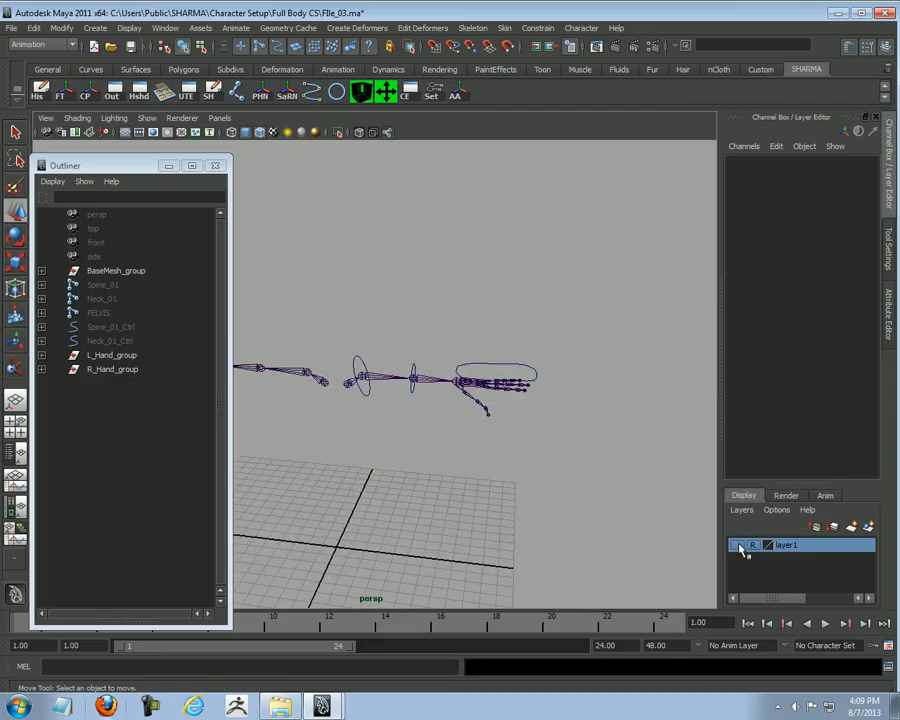
{"action": "left_click_drag", "start_coordinate": [452, 499], "coordinate": [385, 468], "text": "alt"}
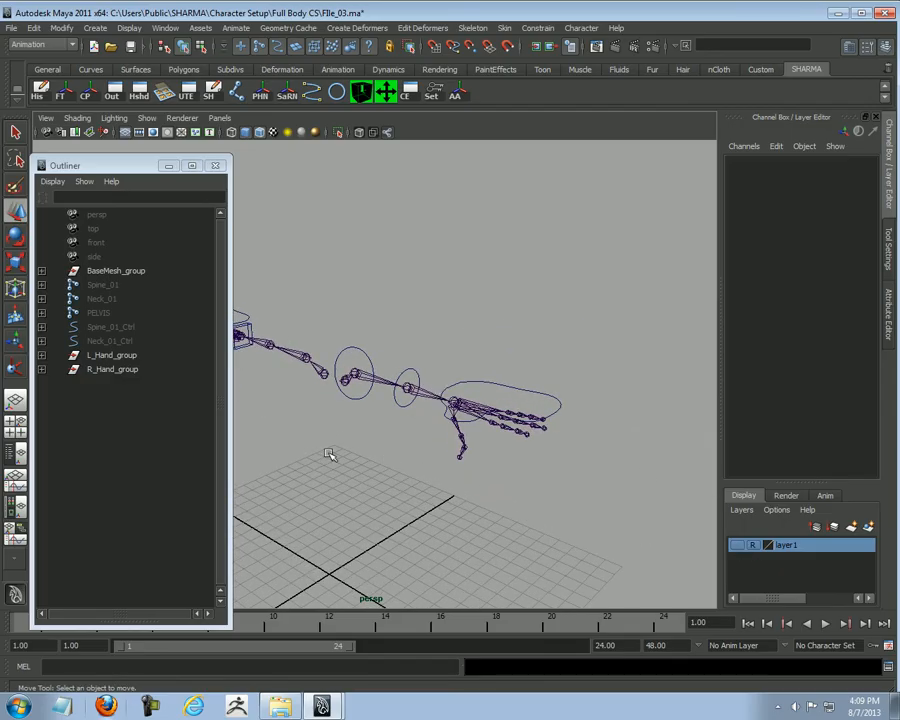
Step: Switch the IKFK attribute of L_Palm_Ctrl to IK
{"action": "left_click_drag", "start_coordinate": [327, 454], "coordinate": [420, 466], "text": "alt"}
{"action": "left_click", "coordinate": [610, 410]}
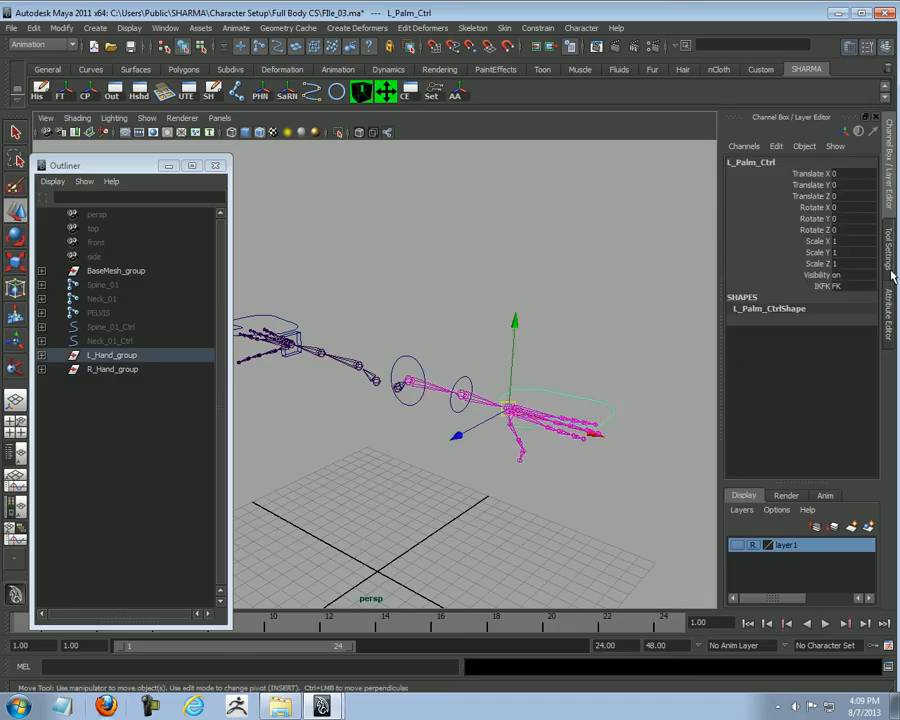
{"action": "left_click", "coordinate": [598, 281]}
{"action": "left_click_drag", "start_coordinate": [598, 281], "coordinate": [490, 314], "text": "alt"}
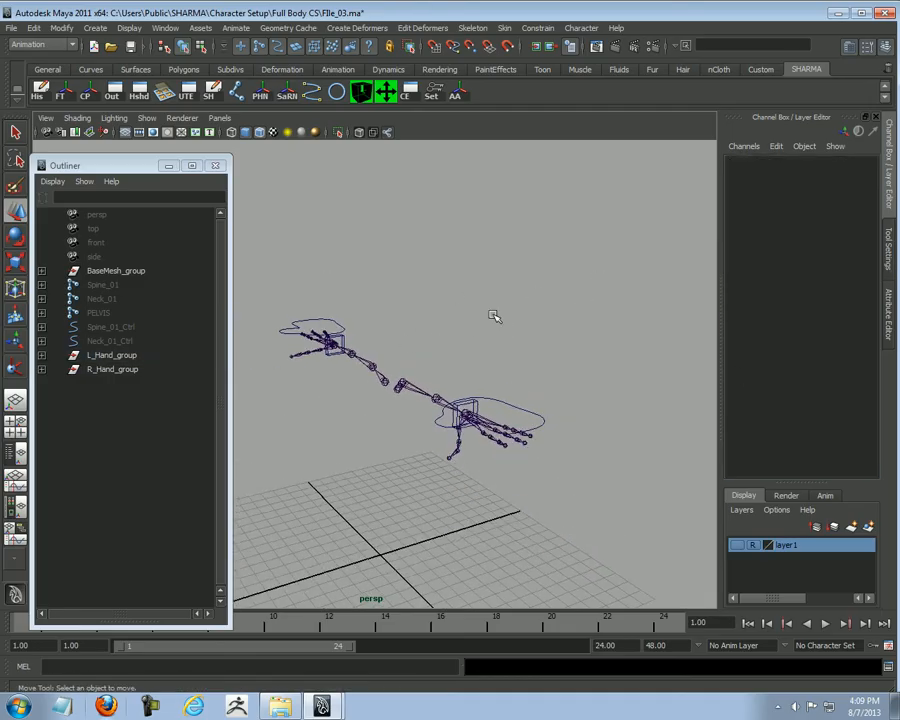
Step: Show the character mesh in layer1 and frame its upper body in the side view
{"action": "left_click", "coordinate": [737, 545]}
{"action": "left_click_drag", "start_coordinate": [536, 263], "coordinate": [607, 342], "text": "alt"}
{"action": "key", "text": "space"}
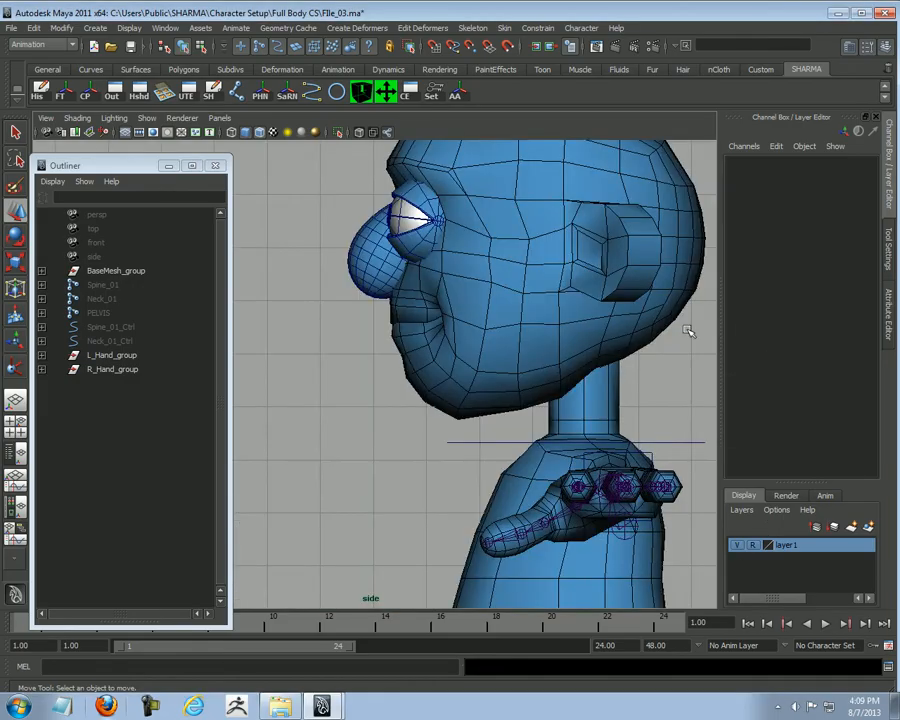
{"action": "right_click_drag", "start_coordinate": [607, 342], "coordinate": [523, 362], "text": "alt"}
{"action": "middle_click_drag", "start_coordinate": [523, 362], "coordinate": [452, 327], "text": "alt"}
{"action": "right_click_drag", "start_coordinate": [452, 327], "coordinate": [617, 350], "text": "alt"}
{"action": "middle_click_drag", "start_coordinate": [617, 350], "coordinate": [558, 334], "text": "alt"}
{"action": "right_click_drag", "start_coordinate": [558, 334], "coordinate": [456, 317], "text": "alt"}
{"action": "middle_click_drag", "start_coordinate": [456, 317], "coordinate": [510, 314], "text": "alt"}
{"action": "right_click_drag", "start_coordinate": [510, 314], "coordinate": [545, 318], "text": "alt"}
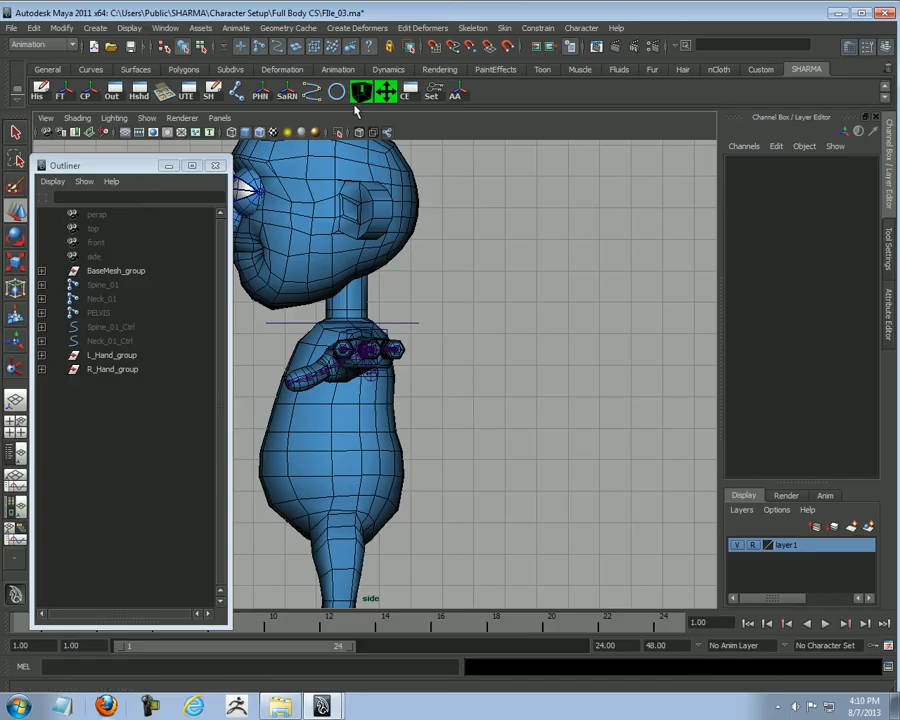
Step: Draw a closed C-shaped 3 Cubic CV curve on grid points behind the character in the side view
{"action": "double_click", "coordinate": [312, 95]}
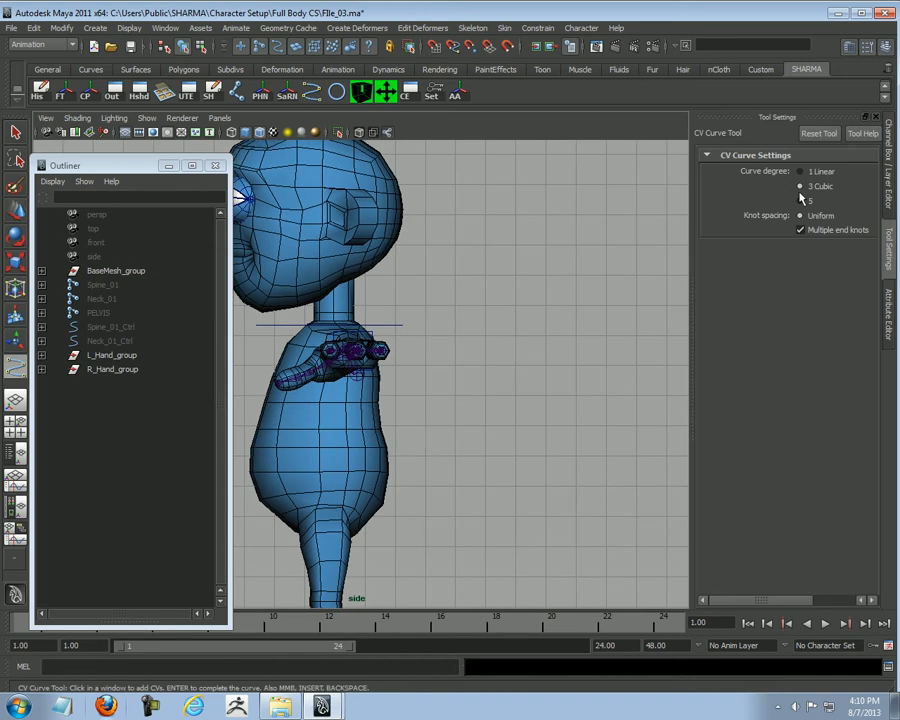
{"action": "right_click_drag", "start_coordinate": [467, 361], "coordinate": [540, 362], "text": "alt"}
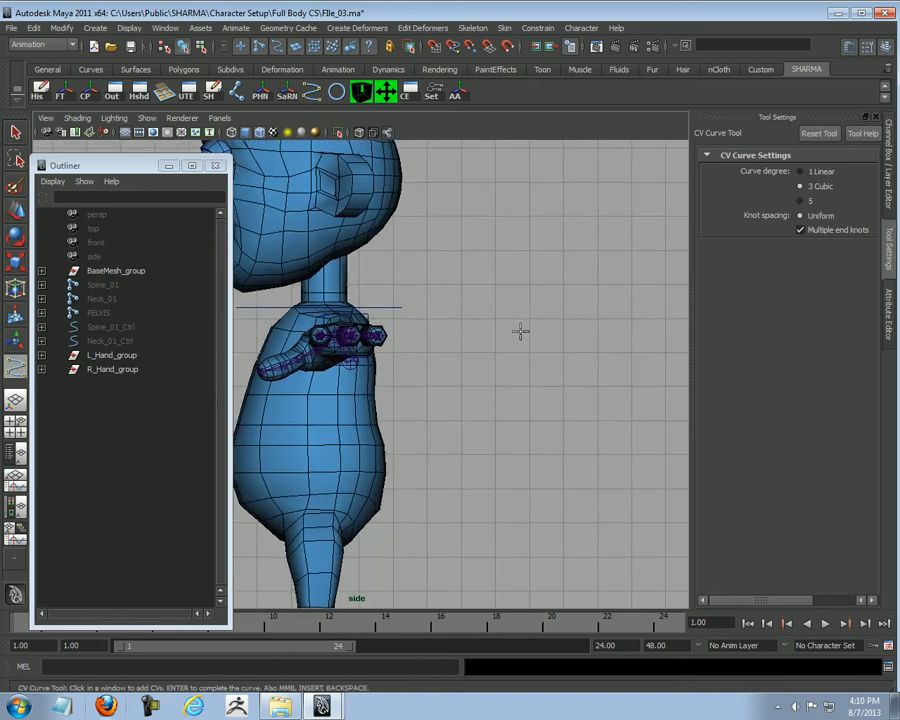
{"action": "left_click", "coordinate": [531, 318]}
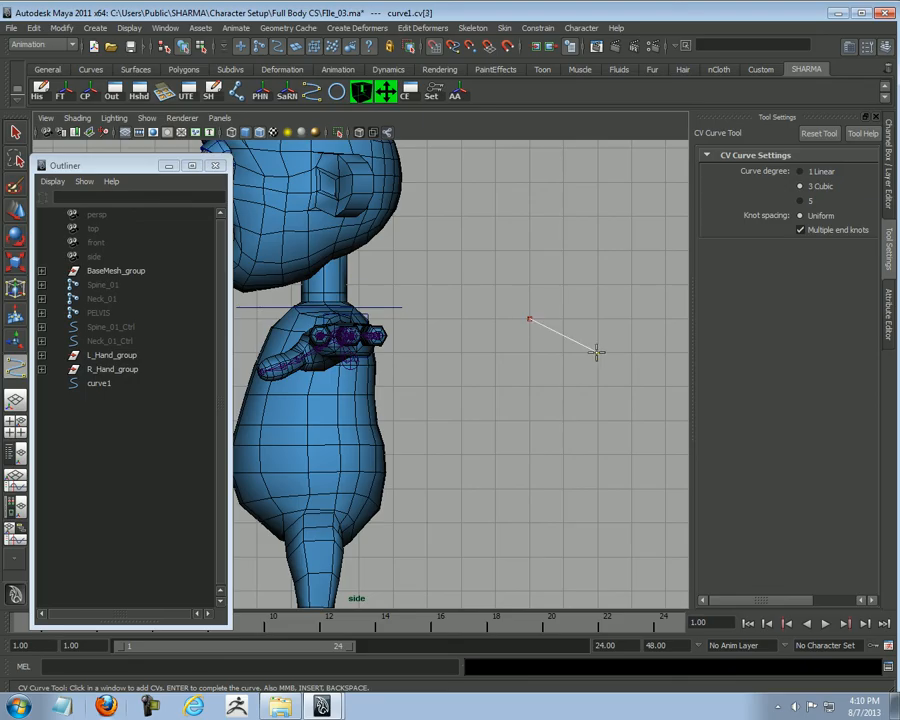
{"action": "left_click", "coordinate": [631, 420]}
{"action": "left_click", "coordinate": [600, 488]}
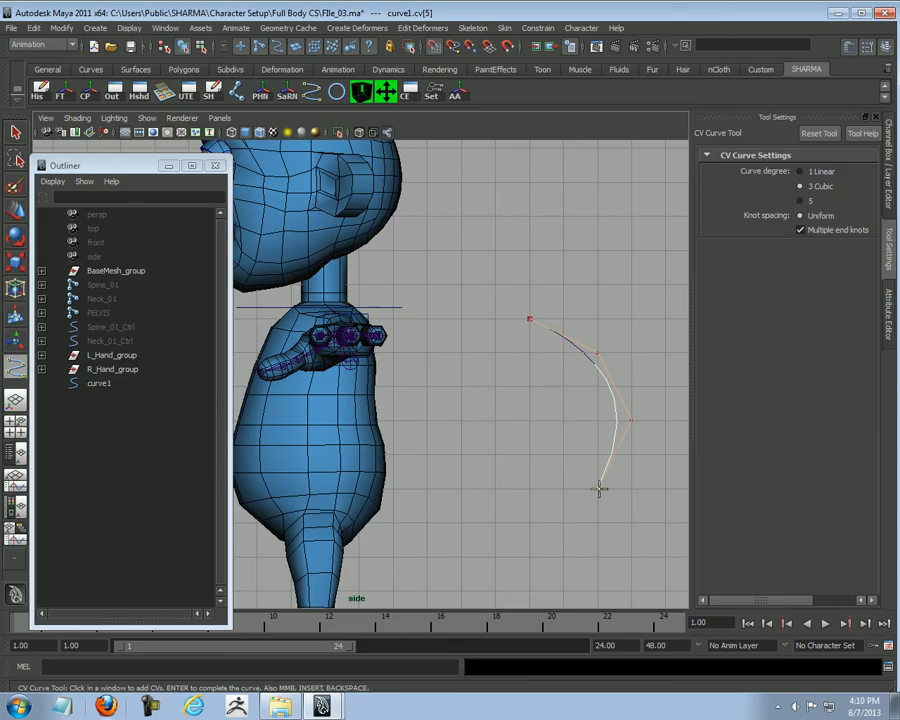
{"action": "left_click", "coordinate": [530, 521]}
{"action": "left_click", "coordinate": [531, 488]}
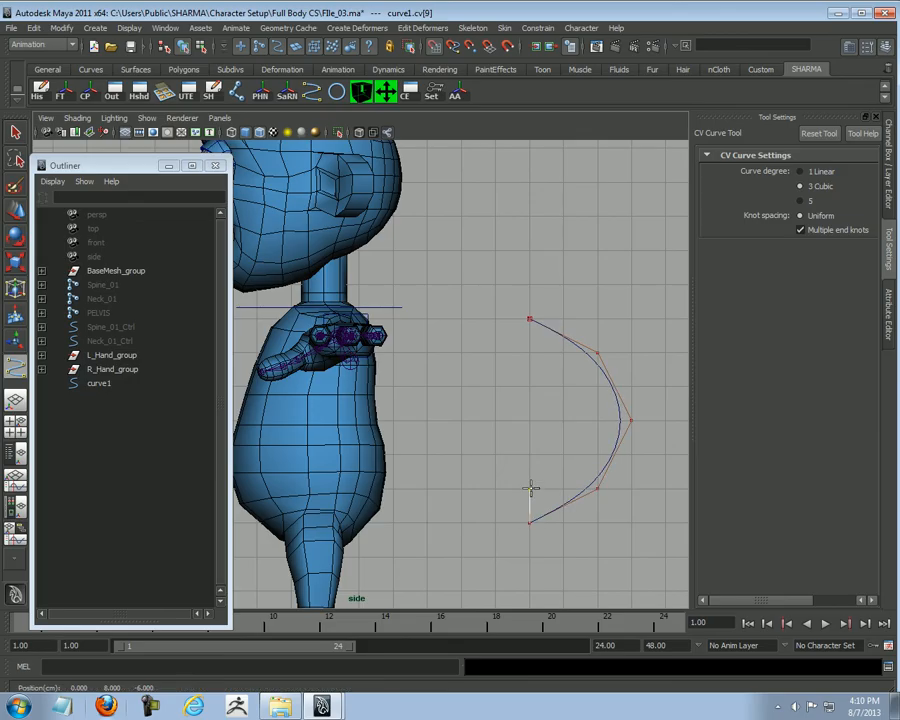
{"action": "left_click", "coordinate": [565, 456]}
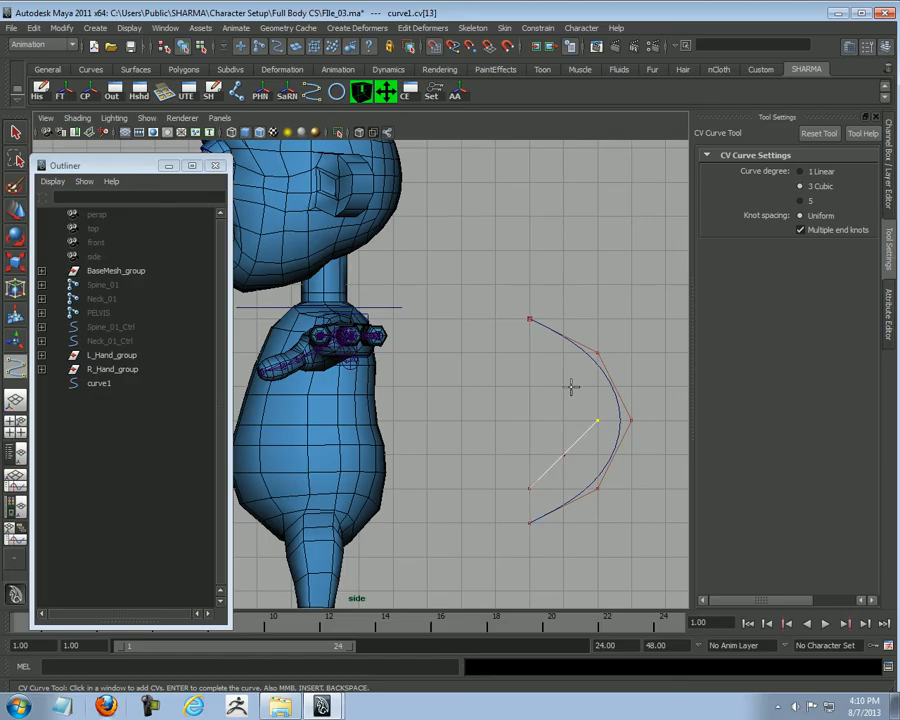
{"action": "left_click", "coordinate": [530, 352]}
{"action": "left_click", "coordinate": [530, 352]}
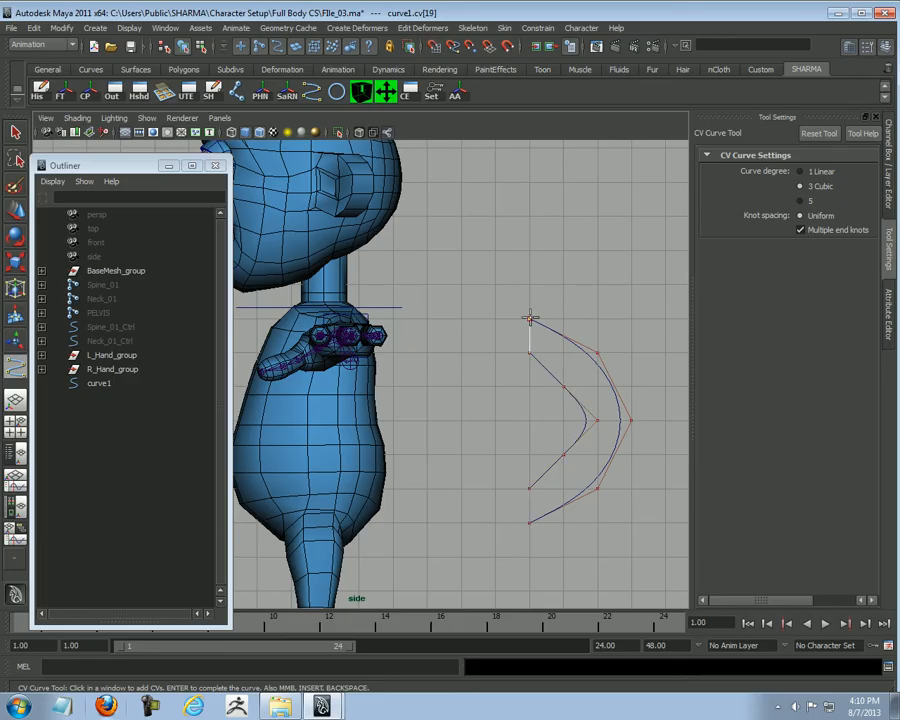
{"action": "key", "text": "Return"}
Step: Scale the inner arc's upper and lower control vertices apart vertically to round the inside of the C
{"action": "key", "text": "w"}
{"action": "middle_click_drag", "start_coordinate": [528, 328], "coordinate": [476, 302], "text": "alt"}
{"action": "right_click_drag", "start_coordinate": [591, 259], "coordinate": [545, 262]}
{"action": "middle_click_drag", "start_coordinate": [524, 295], "coordinate": [437, 291], "text": "alt"}
{"action": "scroll", "coordinate": [437, 291], "scroll_direction": "up", "scroll_amount": 1}
{"action": "left_click_drag", "start_coordinate": [411, 323], "coordinate": [442, 357]}
{"action": "left_click_drag", "start_coordinate": [408, 405], "coordinate": [447, 441], "text": "shift"}
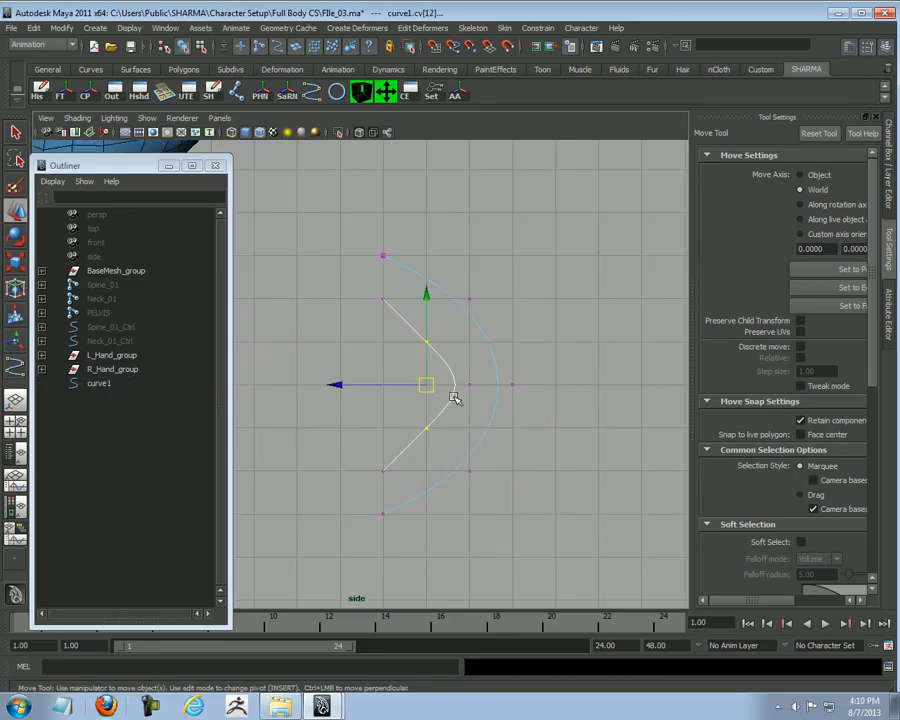
{"action": "key", "text": "r"}
{"action": "left_click_drag", "start_coordinate": [427, 524], "coordinate": [444, 602]}
Step: Scale the outer arc's upper and lower control vertices apart vertically to round the outside of the C
{"action": "left_click_drag", "start_coordinate": [460, 290], "coordinate": [507, 342]}
{"action": "left_click_drag", "start_coordinate": [457, 460], "coordinate": [490, 488], "text": "shift"}
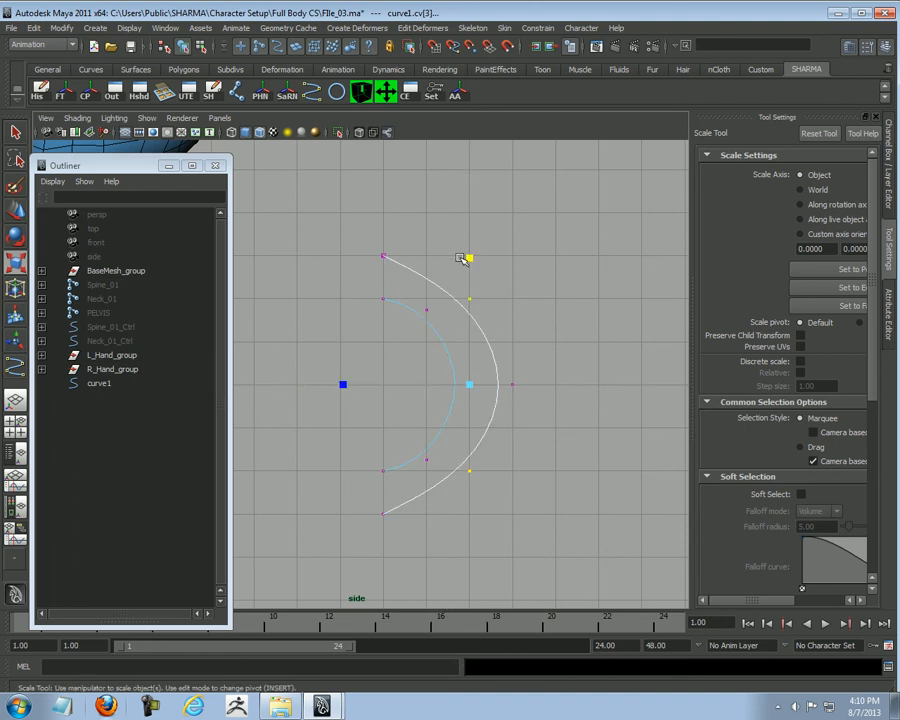
{"action": "left_click_drag", "start_coordinate": [467, 256], "coordinate": [468, 222]}
Step: Nudge the middle control vertices of both arcs slightly along Z
{"action": "key", "text": "w"}
{"action": "left_click_drag", "start_coordinate": [408, 247], "coordinate": [622, 549]}
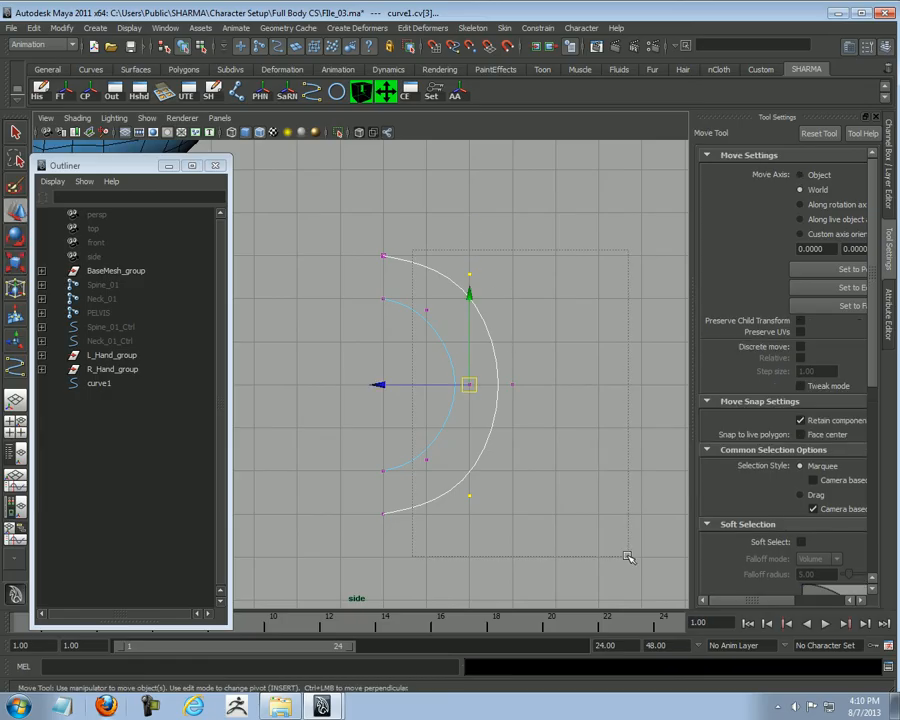
{"action": "left_click", "coordinate": [386, 378]}
{"action": "key", "text": "ctrl+z"}
{"action": "left_click_drag", "start_coordinate": [382, 384], "coordinate": [600, 414]}
{"action": "left_click_drag", "start_coordinate": [410, 384], "coordinate": [413, 384]}
{"action": "right_click_drag", "start_coordinate": [536, 424], "coordinate": [479, 389], "text": "alt"}
Step: Return to object mode, centre the curve's pivot, freeze its transformations and delete its history
{"action": "key", "text": "F8"}
{"action": "left_click", "coordinate": [569, 424]}
{"action": "left_click_drag", "start_coordinate": [413, 375], "coordinate": [527, 433]}
{"action": "left_click", "coordinate": [60, 92]}
{"action": "left_click", "coordinate": [41, 93]}
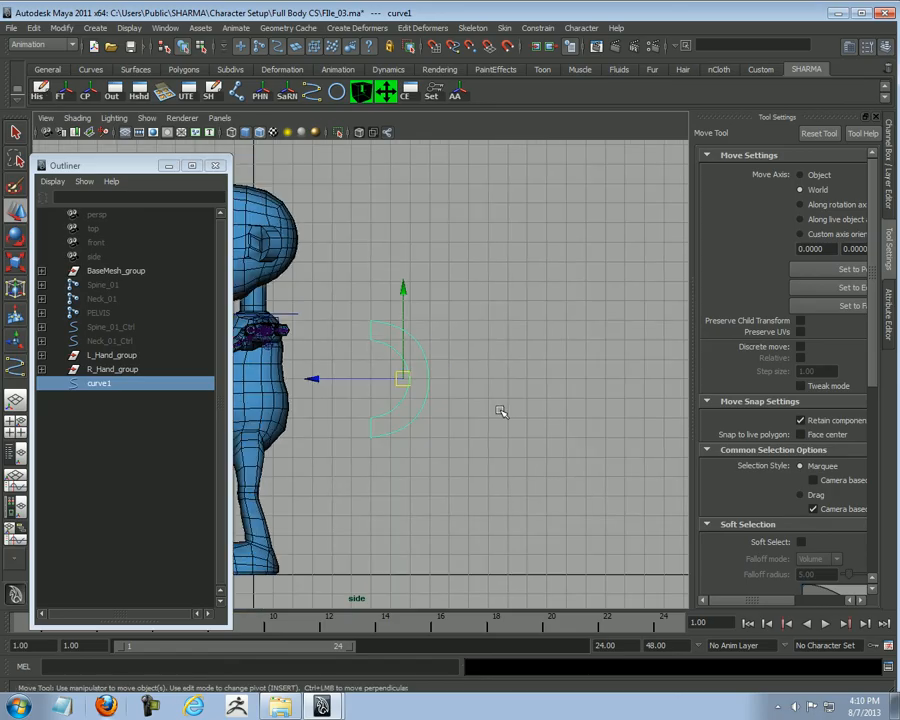
Step: Hide layer1 in the perspective view and snap the C-shaped curve onto the L_Scapuka_Base joint
{"action": "key", "text": "ctrl+a"}
{"action": "key", "text": "ctrl+a"}
{"action": "right_click_drag", "start_coordinate": [502, 388], "coordinate": [560, 408], "text": "alt"}
{"action": "key", "text": "space"}
{"action": "left_click_drag", "start_coordinate": [561, 412], "coordinate": [560, 368]}
{"action": "left_click_drag", "start_coordinate": [560, 368], "coordinate": [579, 426], "text": "alt"}
{"action": "middle_click_drag", "start_coordinate": [579, 426], "coordinate": [530, 380], "text": "alt"}
{"action": "right_click_drag", "start_coordinate": [530, 380], "coordinate": [599, 419], "text": "alt"}
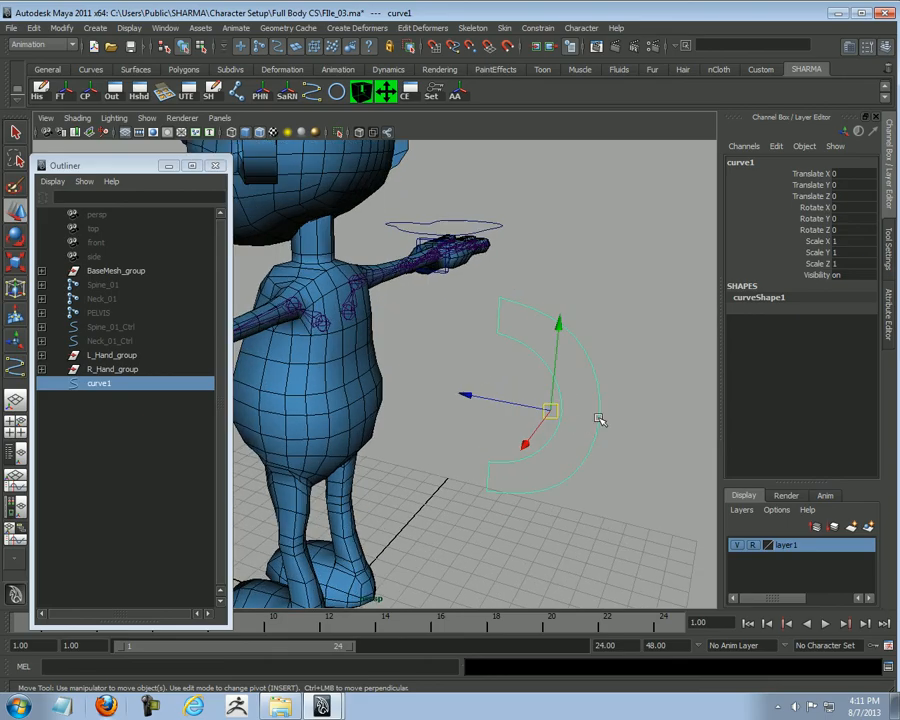
{"action": "left_click", "coordinate": [737, 544]}
{"action": "left_click_drag", "start_coordinate": [376, 284], "coordinate": [506, 410], "text": "alt"}
{"action": "left_click_drag", "start_coordinate": [528, 462], "coordinate": [323, 330]}
{"action": "left_click_drag", "start_coordinate": [406, 321], "coordinate": [550, 394], "text": "alt"}
{"action": "right_click_drag", "start_coordinate": [550, 394], "coordinate": [592, 444], "text": "alt"}
{"action": "left_click_drag", "start_coordinate": [592, 444], "coordinate": [399, 389], "text": "alt"}
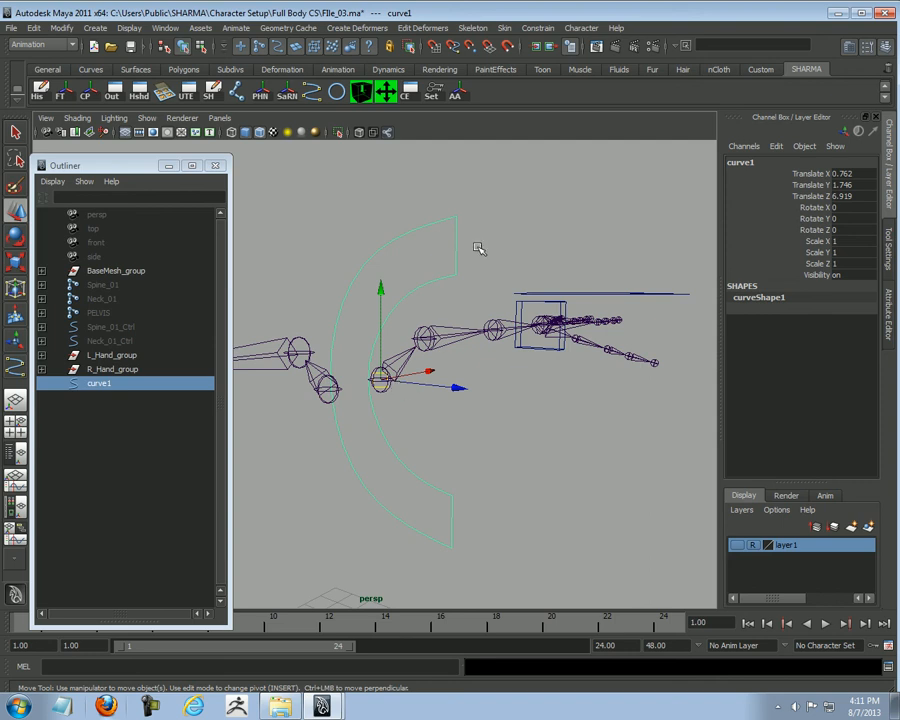
Step: Select all control vertices of the C-shaped curve
{"action": "right_click_drag", "start_coordinate": [550, 169], "coordinate": [482, 171]}
{"action": "left_click_drag", "start_coordinate": [434, 224], "coordinate": [404, 230], "text": "alt"}
{"action": "left_click_drag", "start_coordinate": [340, 188], "coordinate": [506, 315]}
{"action": "left_click_drag", "start_coordinate": [470, 390], "coordinate": [428, 369], "text": "alt"}
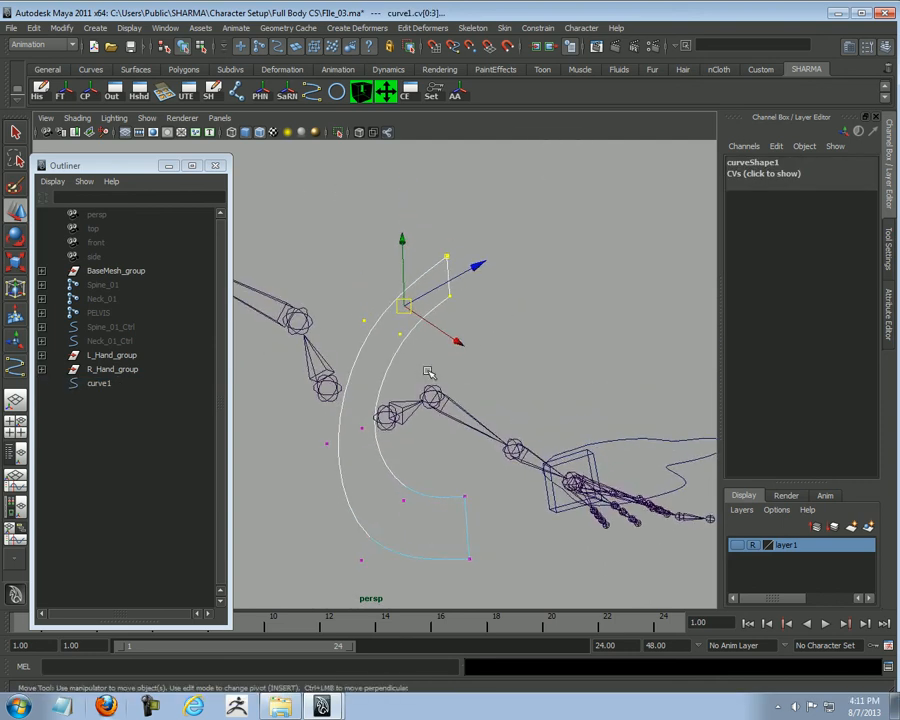
{"action": "left_click_drag", "start_coordinate": [371, 416], "coordinate": [310, 484], "text": "shift"}
{"action": "left_click_drag", "start_coordinate": [484, 485], "coordinate": [350, 595], "text": "shift"}
{"action": "left_click_drag", "start_coordinate": [520, 400], "coordinate": [487, 381], "text": "alt"}
Step: Show the character mesh, then move the curve's control vertices behind the back and scale them down in the side view
{"action": "left_click", "coordinate": [738, 547]}
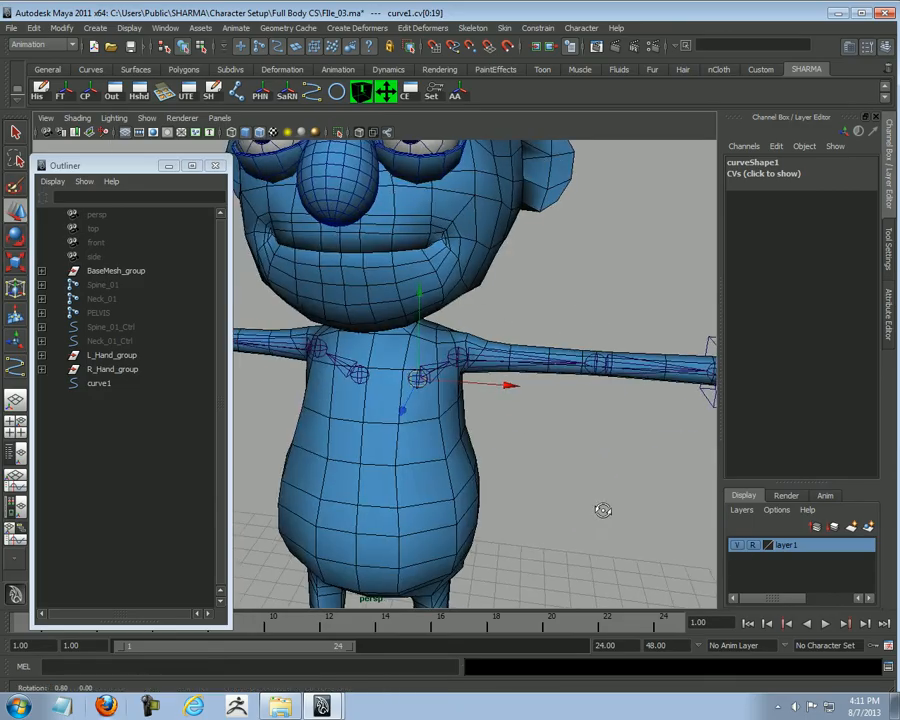
{"action": "left_click_drag", "start_coordinate": [603, 510], "coordinate": [486, 492], "text": "alt"}
{"action": "key", "text": "space"}
{"action": "left_click_drag", "start_coordinate": [554, 540], "coordinate": [608, 493]}
{"action": "scroll", "coordinate": [478, 430], "scroll_direction": "up", "scroll_amount": 6}
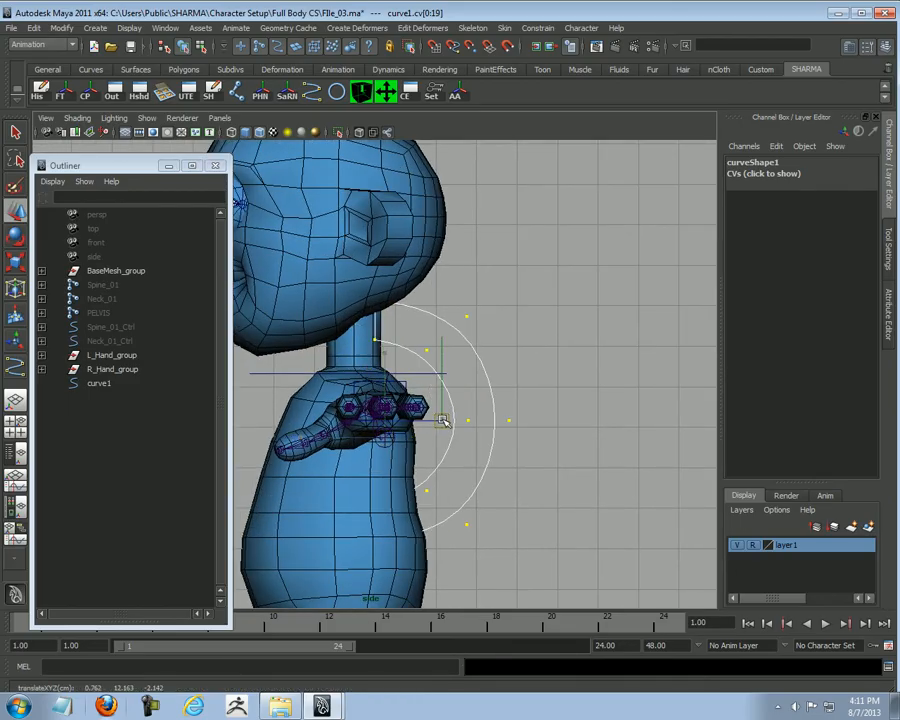
{"action": "key", "text": "r"}
{"action": "left_click_drag", "start_coordinate": [441, 420], "coordinate": [364, 433]}
{"action": "key", "text": "w"}
{"action": "middle_click_drag", "start_coordinate": [522, 426], "coordinate": [552, 432], "text": "alt"}
{"action": "scroll", "coordinate": [550, 433], "scroll_direction": "up", "scroll_amount": 1}
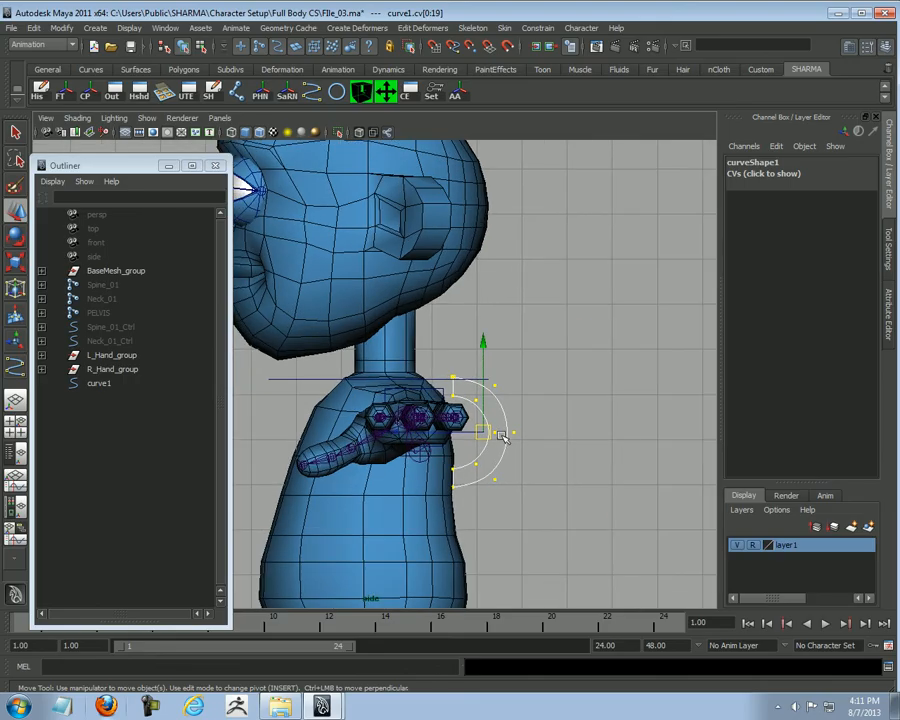
Step: Rotate the curve's control vertices to tilt the C and raise them behind the left shoulder, then return to object mode
{"action": "key", "text": "e"}
{"action": "left_click_drag", "start_coordinate": [502, 297], "coordinate": [422, 331]}
{"action": "key", "text": "w"}
{"action": "left_click_drag", "start_coordinate": [493, 452], "coordinate": [485, 397]}
{"action": "key", "text": "space"}
{"action": "left_click_drag", "start_coordinate": [585, 402], "coordinate": [583, 368]}
{"action": "mouse_move", "coordinate": [571, 369]}
{"action": "left_mouse_down", "text": "alt"}
{"action": "mouse_move", "coordinate": [526, 376]}
{"action": "mouse_move", "coordinate": [325, 361]}
{"action": "mouse_move", "coordinate": [450, 372]}
{"action": "mouse_move", "coordinate": [492, 418]}
{"action": "mouse_move", "coordinate": [576, 392]}
{"action": "left_mouse_up", "text": "alt"}
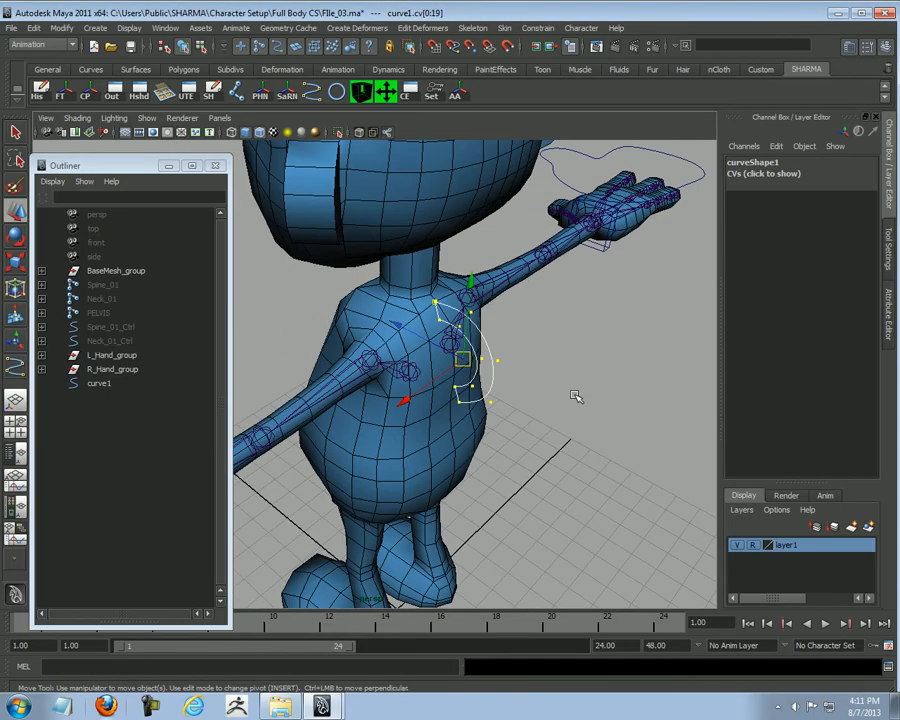
{"action": "key", "text": "F8"}
{"action": "left_click_drag", "start_coordinate": [579, 394], "coordinate": [661, 309], "text": "alt"}
{"action": "left_click", "coordinate": [664, 283]}
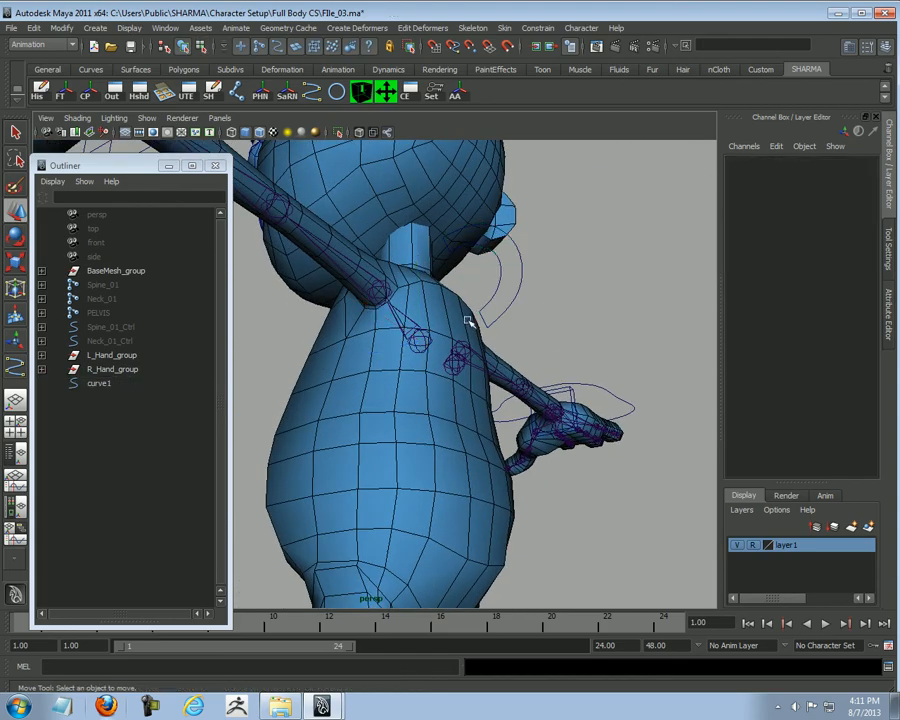
Step: Test rotating the C-shaped curve about the left scapula joint and undo the rotation
{"action": "left_click", "coordinate": [424, 339]}
{"action": "left_click_drag", "start_coordinate": [508, 290], "coordinate": [496, 348], "text": "alt"}
{"action": "left_click", "coordinate": [518, 319]}
{"action": "key", "text": "e"}
{"action": "left_click_drag", "start_coordinate": [466, 266], "coordinate": [552, 360]}
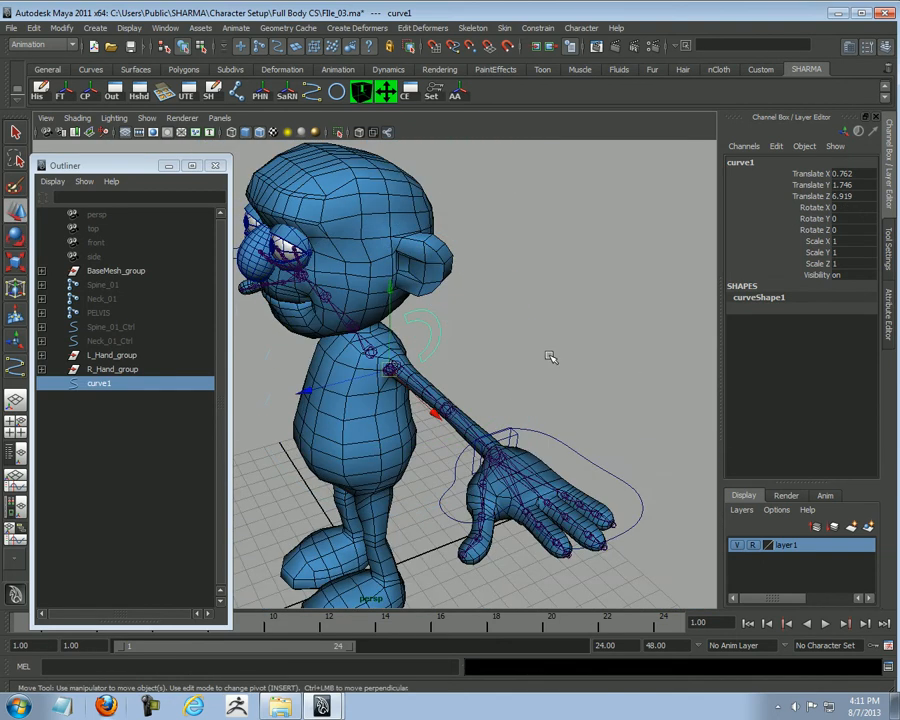
{"action": "key", "text": "w"}
{"action": "left_click", "coordinate": [534, 337]}
{"action": "middle_click_drag", "start_coordinate": [534, 337], "coordinate": [532, 379], "text": "alt"}
{"action": "scroll", "coordinate": [532, 380], "scroll_direction": "up", "scroll_amount": 3}
Step: Rename the C-shaped curve to L_Scapula_Ctrl
{"action": "left_click", "coordinate": [435, 354]}
{"action": "scroll", "coordinate": [534, 370], "scroll_direction": "down", "scroll_amount": 3}
{"action": "left_click_drag", "start_coordinate": [534, 370], "coordinate": [600, 380], "text": "alt"}
{"action": "double_click", "coordinate": [742, 162]}
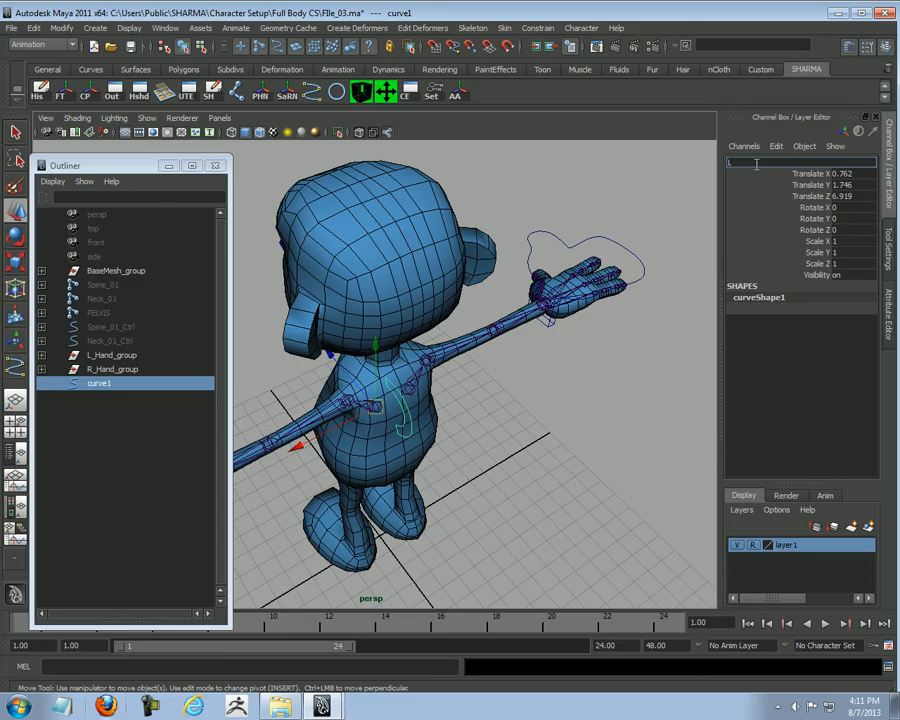
{"action": "type", "text": "L"}
{"action": "key", "text": "Return"}
{"action": "left_click_drag", "start_coordinate": [566, 420], "coordinate": [719, 372], "text": "alt"}
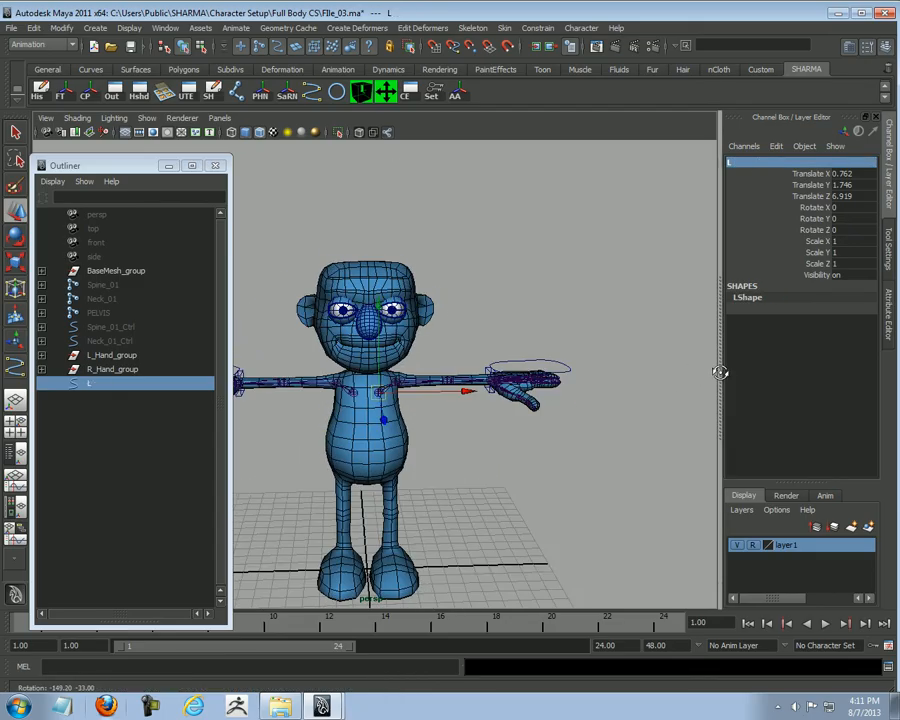
{"action": "double_click", "coordinate": [747, 162]}
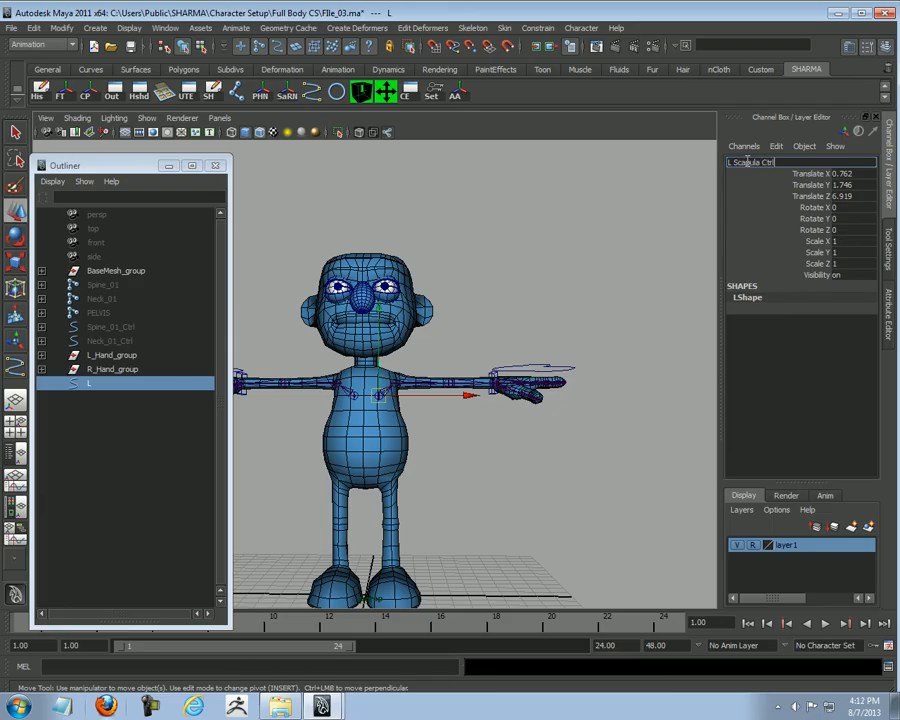
{"action": "type", "text": "L_Scapula_Ctrl"}
{"action": "key", "text": "Return"}
Step: Hide the character mesh in layer1 and duplicate L_Scapula_Ctrl
{"action": "left_click_drag", "start_coordinate": [573, 314], "coordinate": [537, 400], "text": "alt"}
{"action": "left_click", "coordinate": [737, 545]}
{"action": "left_click_drag", "start_coordinate": [480, 470], "coordinate": [434, 454], "text": "alt"}
{"action": "key", "text": "ctrl+d"}
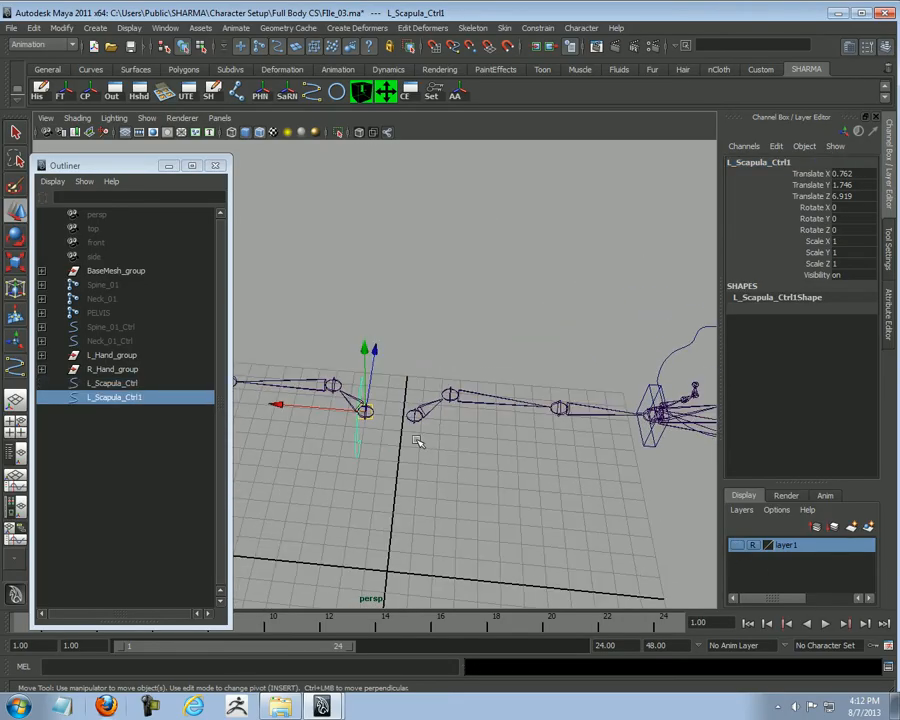
Step: Snap the duplicated C-shaped control onto the right scapula joint and rename it to R_Scapula_Ctrl
{"action": "left_click_drag", "start_coordinate": [366, 410], "coordinate": [412, 424]}
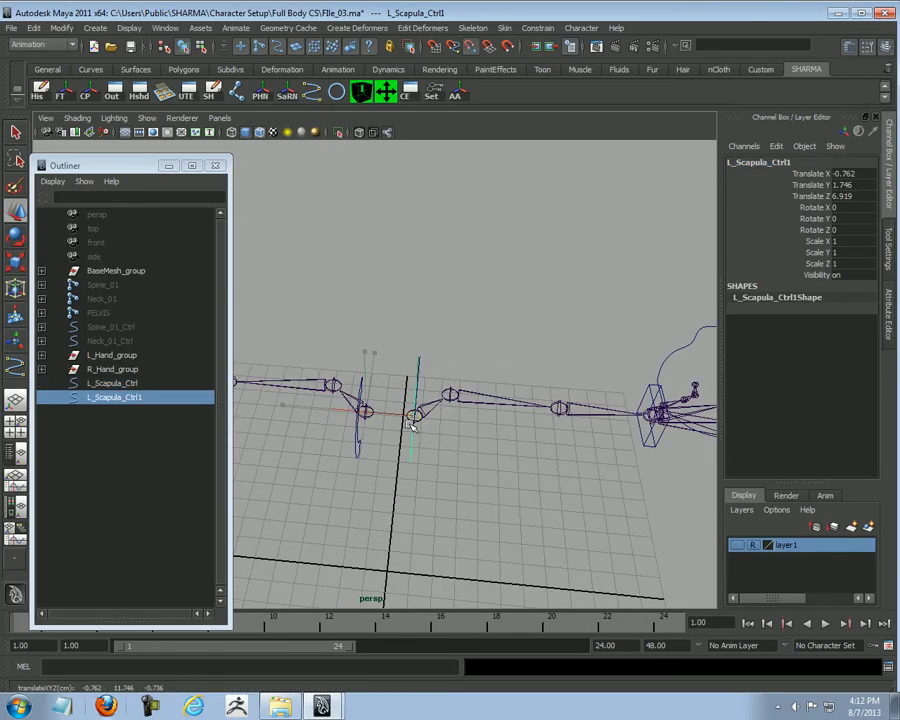
{"action": "double_click", "coordinate": [750, 162]}
{"action": "left_click", "coordinate": [731, 161]}
{"action": "key", "text": "Delete"}
{"action": "type", "text": "R"}
{"action": "key", "text": "End"}
{"action": "key", "text": "BackSpace"}
{"action": "key", "text": "Return"}
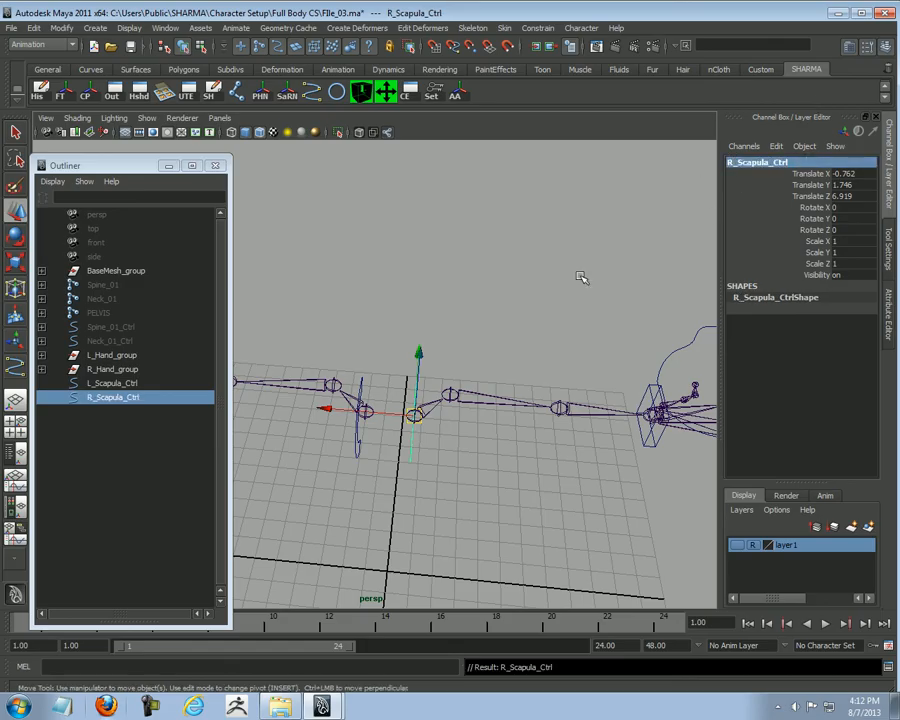
Step: Freeze the transformations of L_Scapula_Ctrl and R_Scapula_Ctrl together
{"action": "left_click", "coordinate": [472, 281]}
{"action": "left_click_drag", "start_coordinate": [472, 281], "coordinate": [407, 370], "text": "alt"}
{"action": "right_click_drag", "start_coordinate": [407, 370], "coordinate": [478, 367], "text": "alt"}
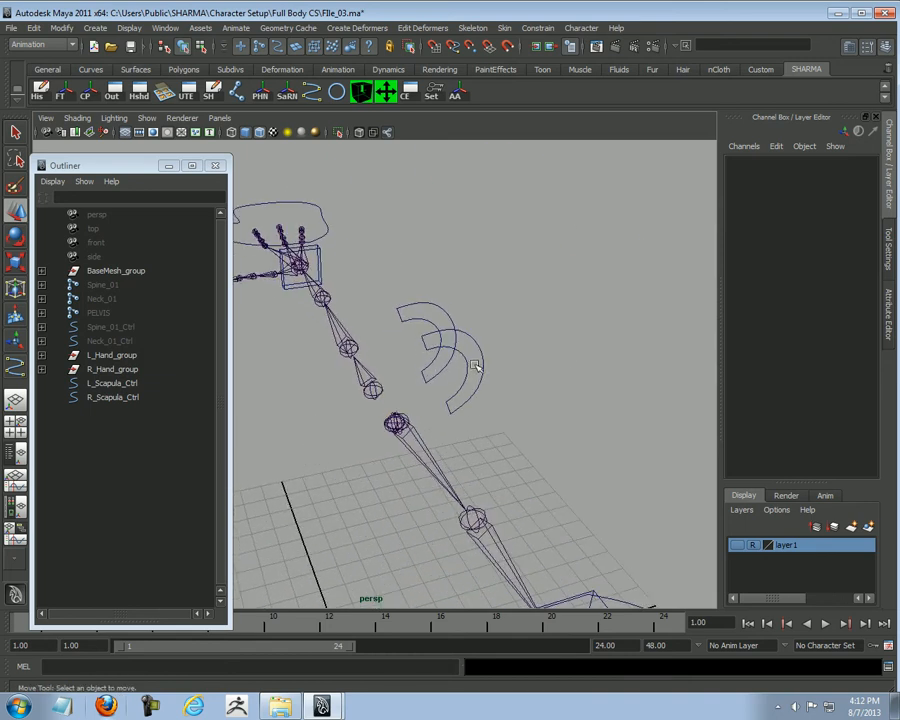
{"action": "left_click", "coordinate": [482, 374]}
{"action": "left_click", "coordinate": [418, 345], "text": "shift"}
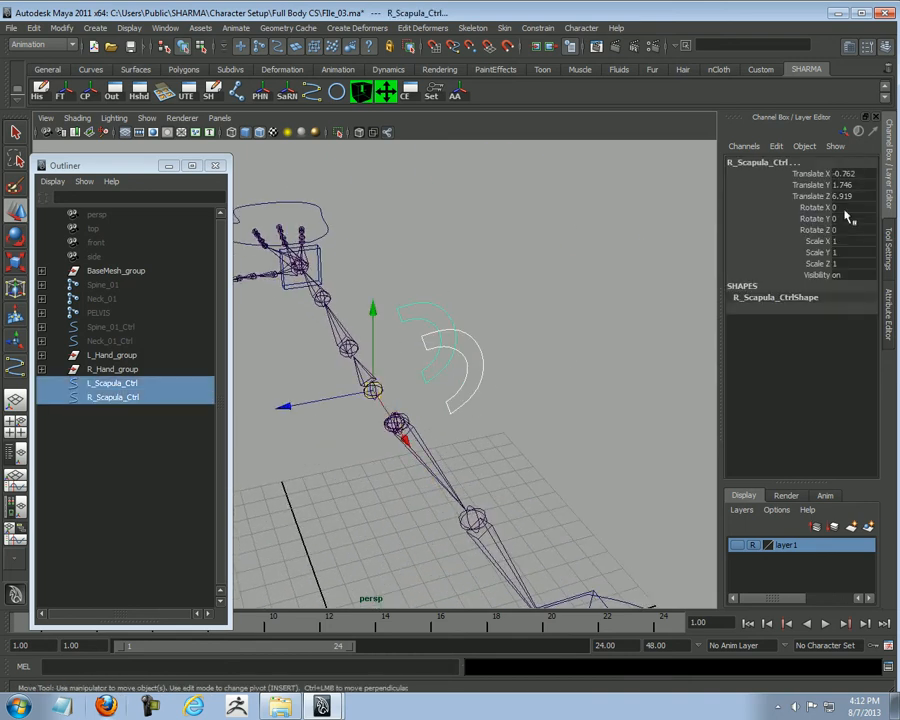
{"action": "left_click", "coordinate": [60, 97]}
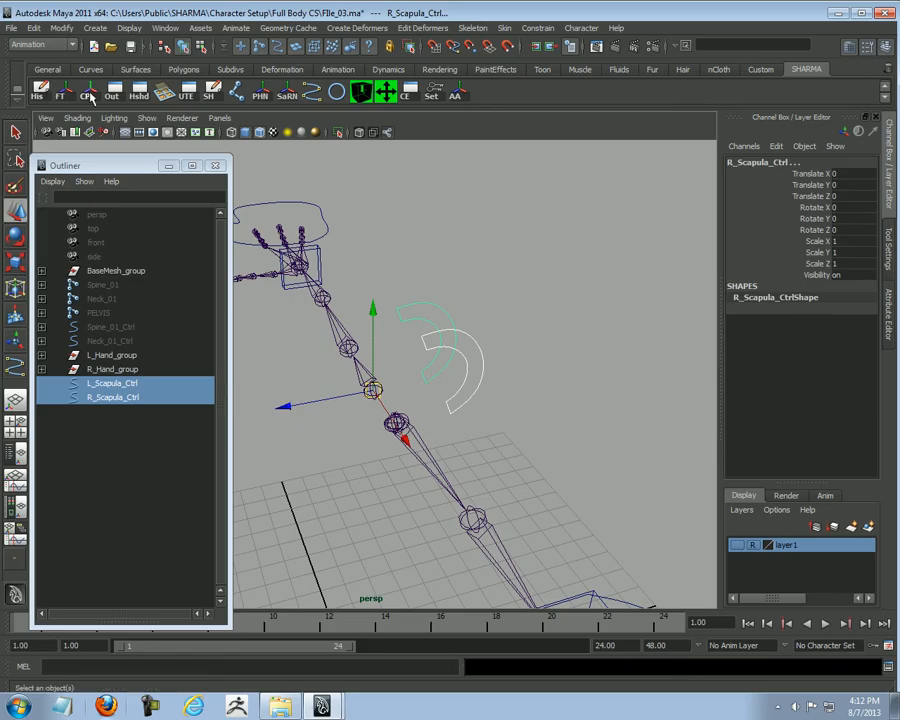
Step: Try centering the pivot of L_Scapula_Ctrl and undo it
{"action": "left_click", "coordinate": [373, 230]}
{"action": "left_click", "coordinate": [445, 408]}
{"action": "left_click_drag", "start_coordinate": [430, 414], "coordinate": [478, 456], "text": "alt"}
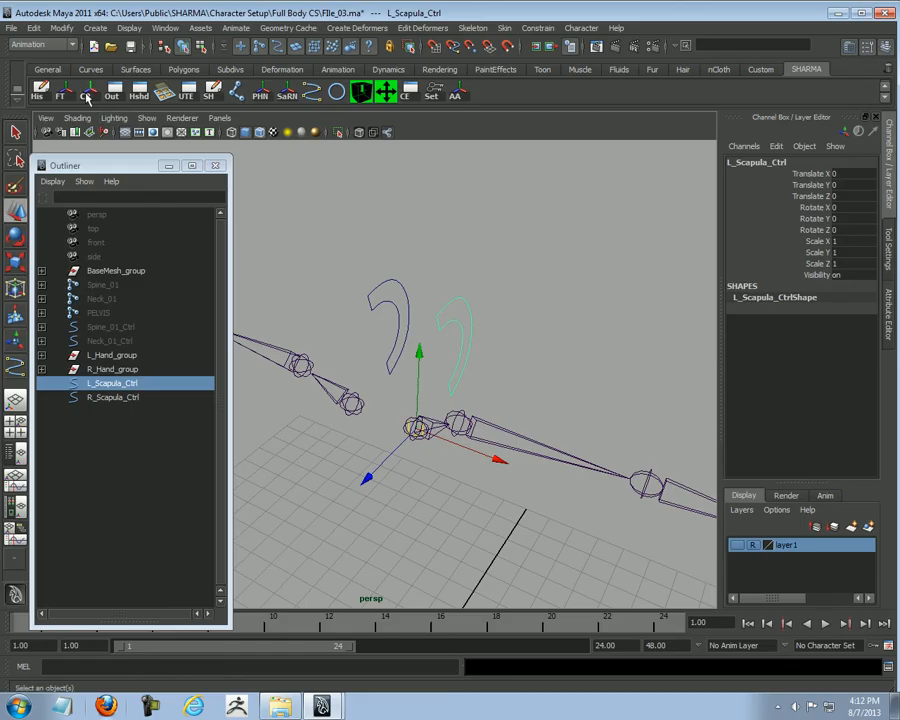
{"action": "left_click", "coordinate": [88, 94]}
{"action": "left_click_drag", "start_coordinate": [458, 290], "coordinate": [441, 426], "text": "alt"}
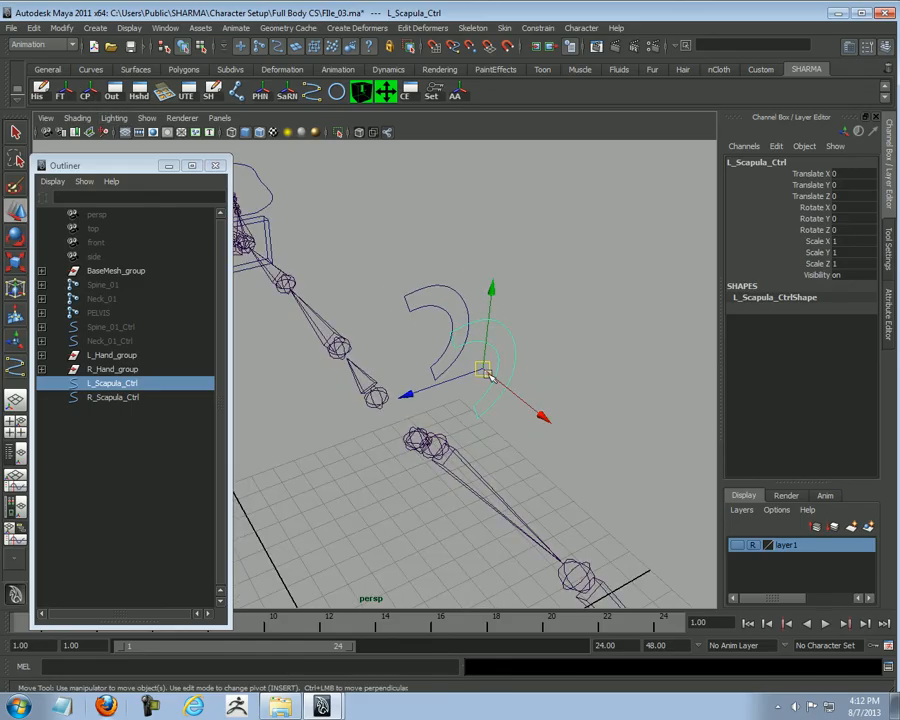
{"action": "key", "text": "ctrl+z"}
{"action": "key", "text": "ctrl+z"}
{"action": "key", "text": "shift+z"}
Step: Check the pivots and transform values of R_Scapula_Ctrl and L_Scapula_Ctrl
{"action": "left_click_drag", "start_coordinate": [530, 386], "coordinate": [488, 320], "text": "alt"}
{"action": "left_click", "coordinate": [440, 340]}
{"action": "left_click_drag", "start_coordinate": [440, 340], "coordinate": [488, 320], "text": "alt"}
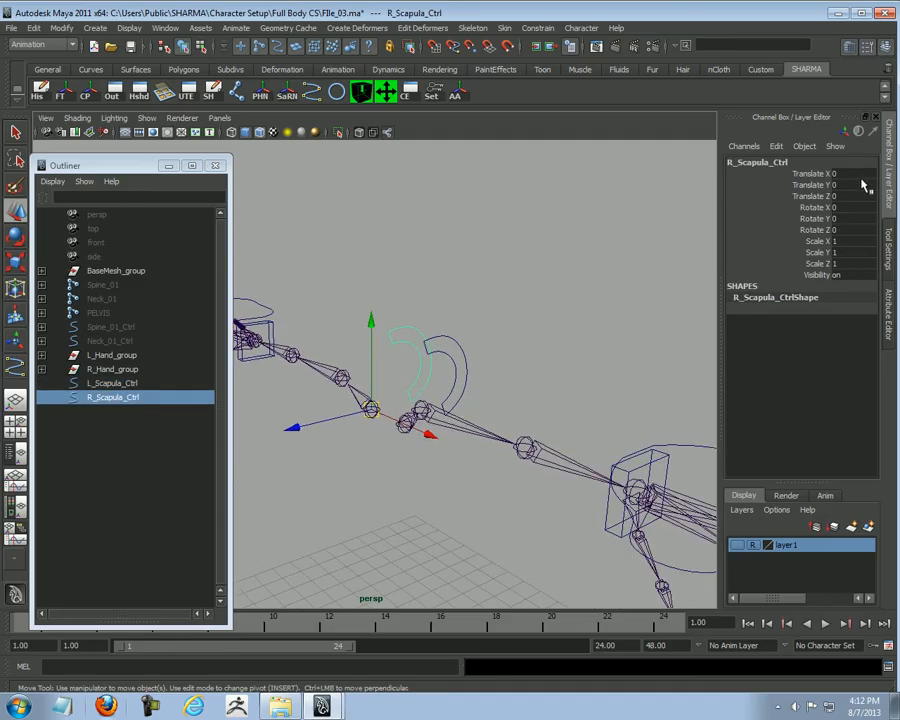
{"action": "left_click", "coordinate": [458, 360]}
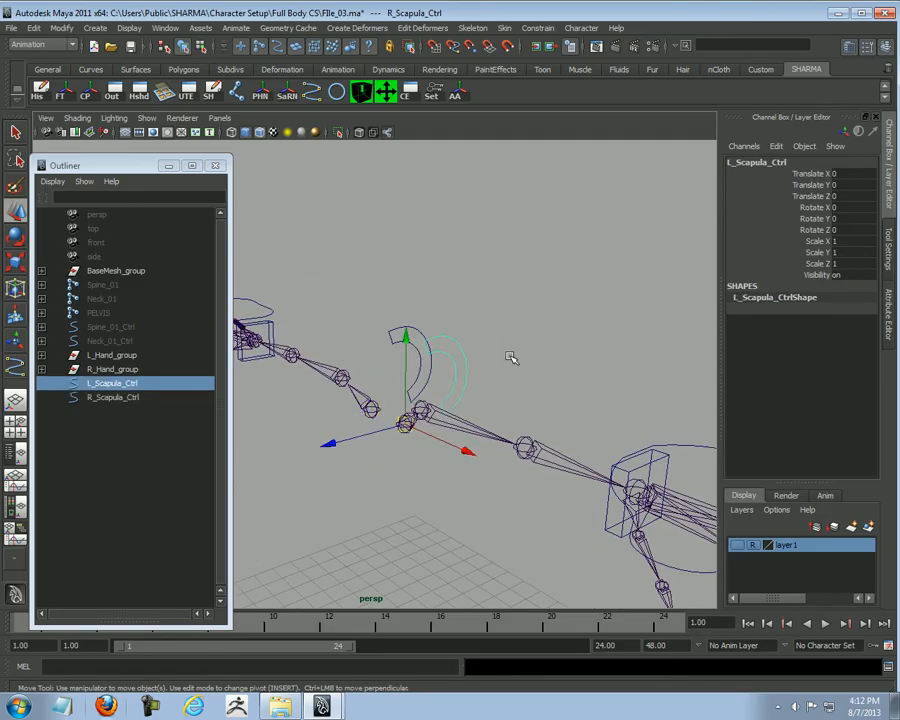
{"action": "left_click", "coordinate": [535, 303]}
{"action": "left_click_drag", "start_coordinate": [535, 303], "coordinate": [543, 280], "text": "alt"}
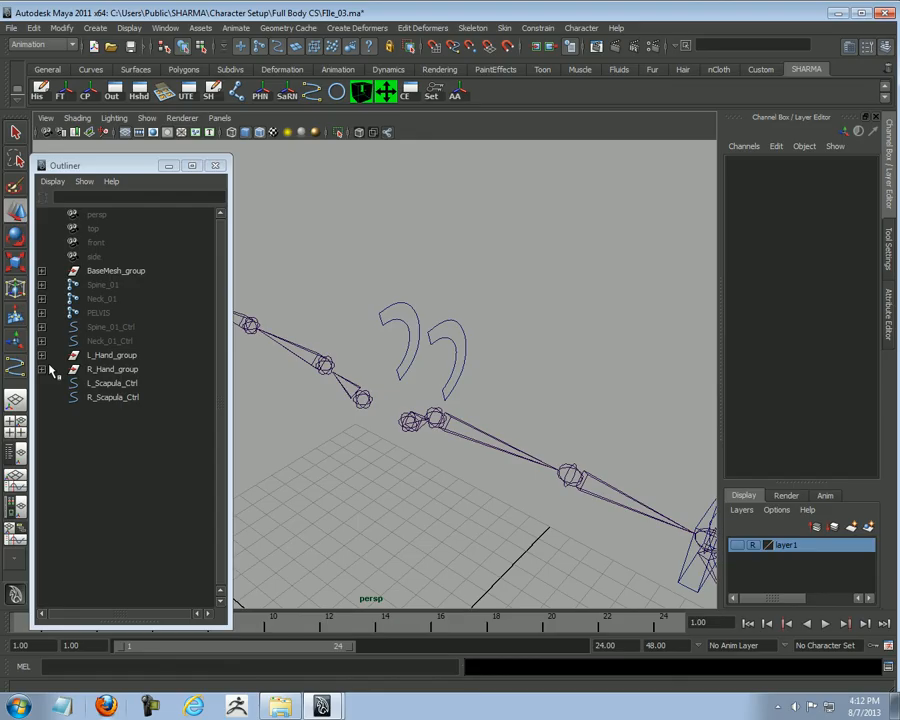
Step: Parent L_Scapula_Ctrl under L_Hand_group and R_Scapula_Ctrl under R_Hand_group, checking each group's selection
{"action": "left_click", "coordinate": [100, 384]}
{"action": "middle_click_drag", "start_coordinate": [108, 388], "coordinate": [112, 356]}
{"action": "left_click", "coordinate": [112, 356]}
{"action": "left_click_drag", "start_coordinate": [463, 452], "coordinate": [412, 418], "text": "alt"}
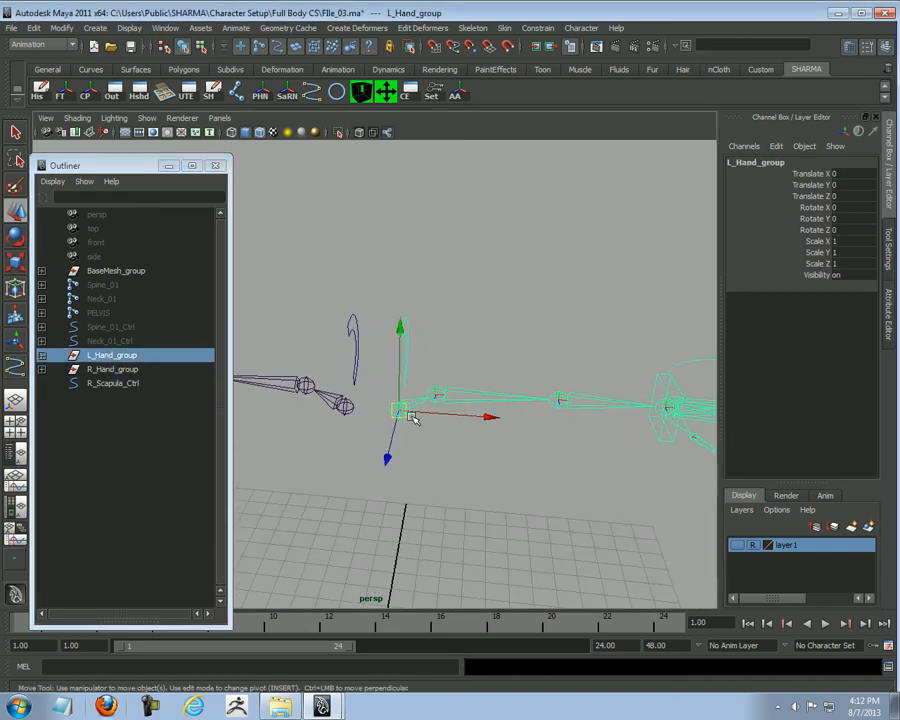
{"action": "left_click", "coordinate": [112, 385]}
{"action": "middle_click_drag", "start_coordinate": [115, 394], "coordinate": [117, 372]}
{"action": "left_click", "coordinate": [118, 372]}
{"action": "scroll", "coordinate": [446, 440], "scroll_direction": "down", "scroll_amount": 2}
{"action": "left_click_drag", "start_coordinate": [445, 443], "coordinate": [350, 462], "text": "alt"}
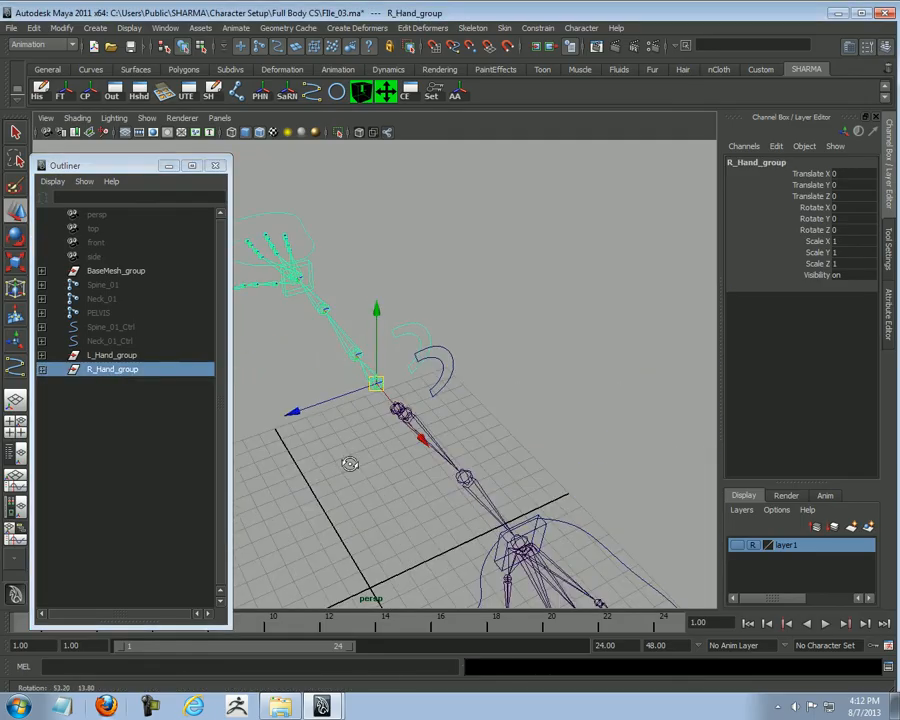
{"action": "left_click", "coordinate": [576, 338]}
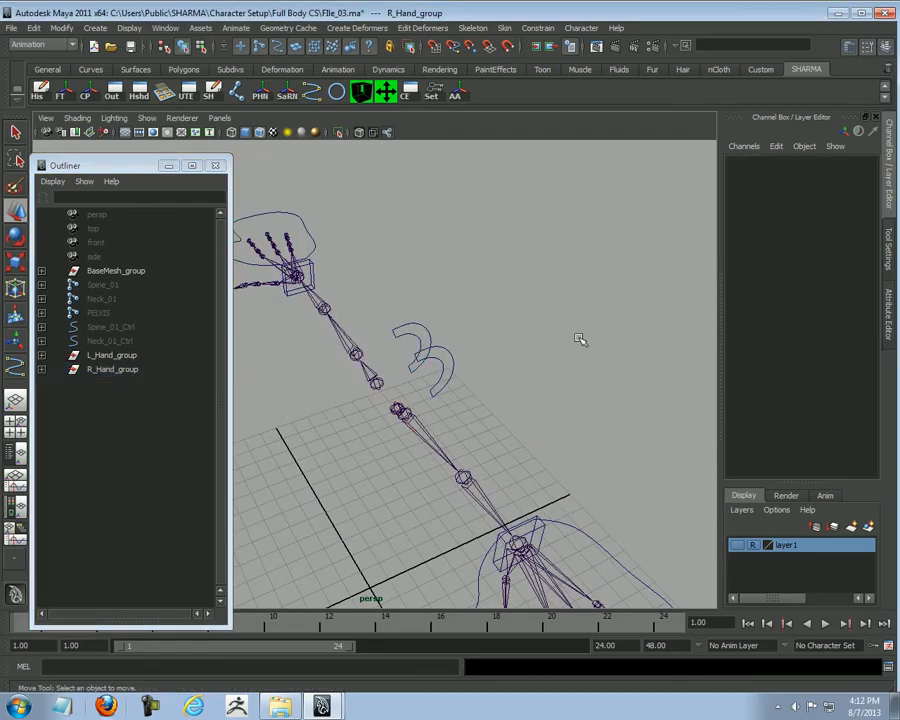
Step: Expand L_Hand_group in the Outliner and hide R_Hand_group by switching its visibility off
{"action": "left_click", "coordinate": [41, 355]}
{"action": "left_click_drag", "start_coordinate": [420, 370], "coordinate": [495, 362], "text": "alt"}
{"action": "left_click", "coordinate": [113, 440]}
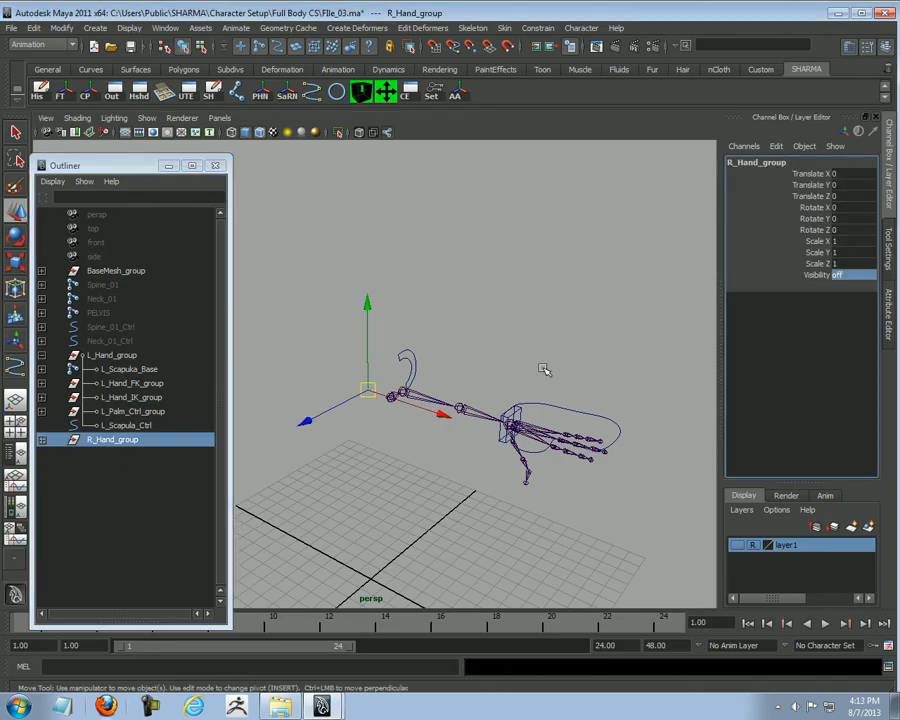
{"action": "left_click", "coordinate": [510, 317]}
Step: Try parent-constraining L_Hand_FK_group to L_Scapula_Ctrl
{"action": "scroll", "coordinate": [510, 317], "scroll_direction": "up", "scroll_amount": 3}
{"action": "left_click_drag", "start_coordinate": [402, 412], "coordinate": [438, 388], "text": "alt"}
{"action": "left_click_drag", "start_coordinate": [426, 476], "coordinate": [416, 444], "text": "alt"}
{"action": "left_click", "coordinate": [312, 391]}
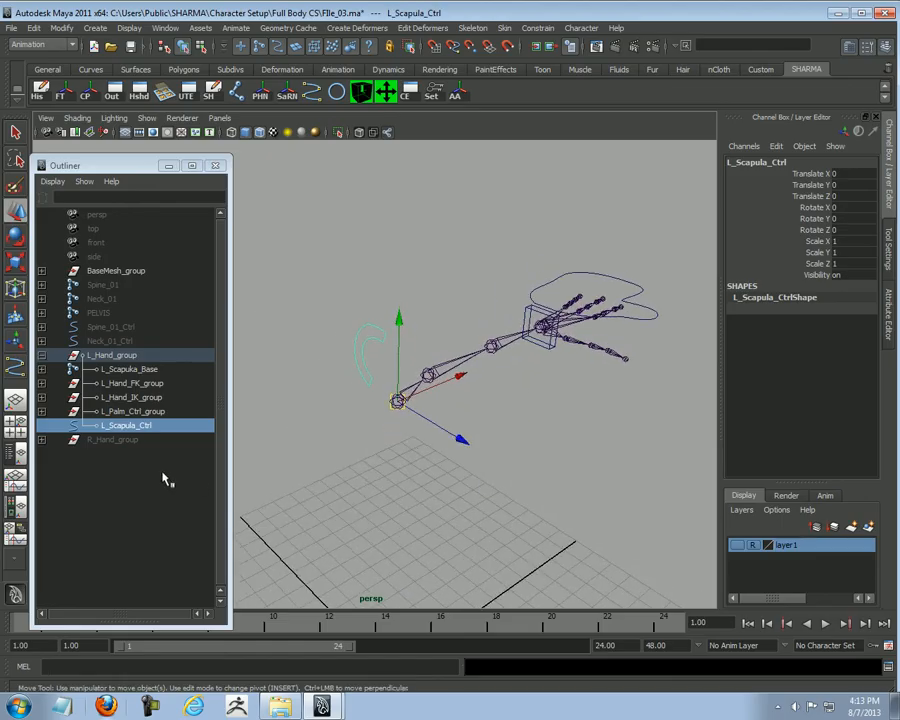
{"action": "left_click", "coordinate": [160, 383], "text": "ctrl"}
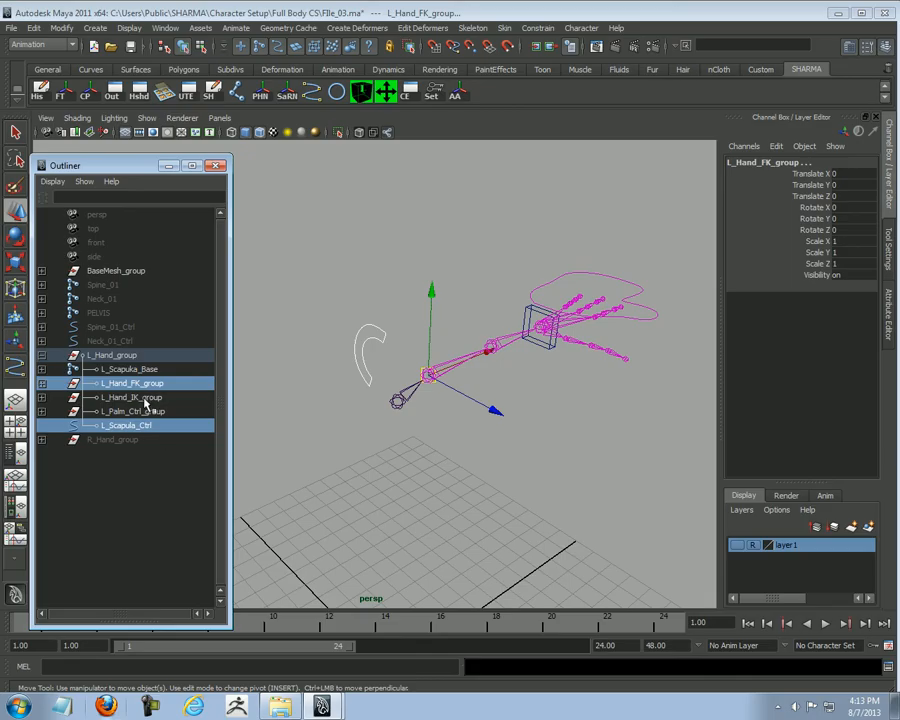
{"action": "left_click", "coordinate": [145, 398], "text": "ctrl"}
{"action": "left_click_drag", "start_coordinate": [470, 444], "coordinate": [352, 426], "text": "alt"}
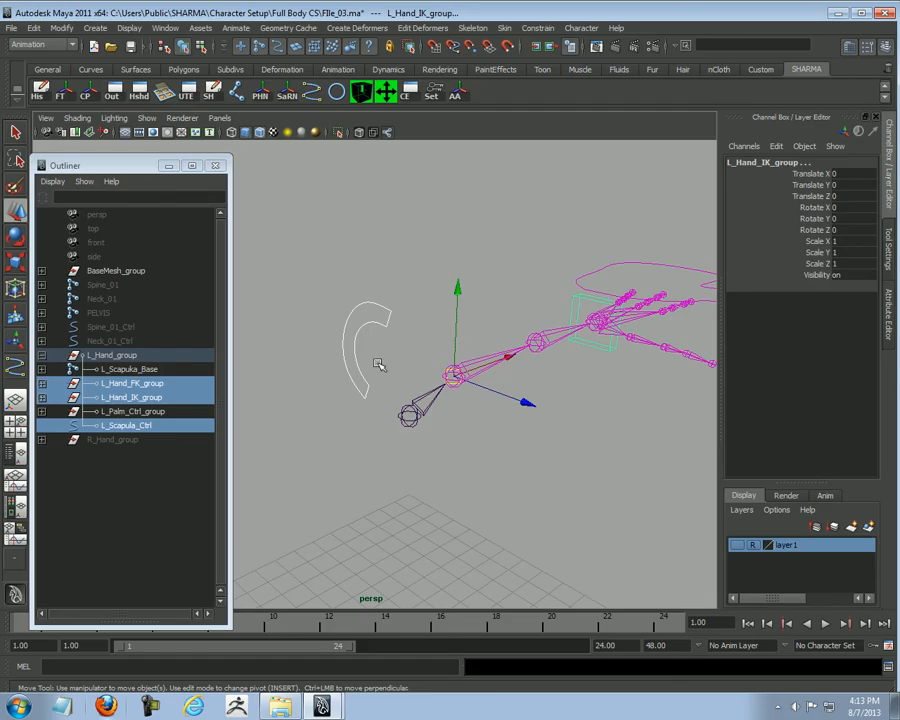
{"action": "left_click_drag", "start_coordinate": [376, 362], "coordinate": [306, 405]}
{"action": "left_click", "coordinate": [150, 386], "text": "ctrl"}
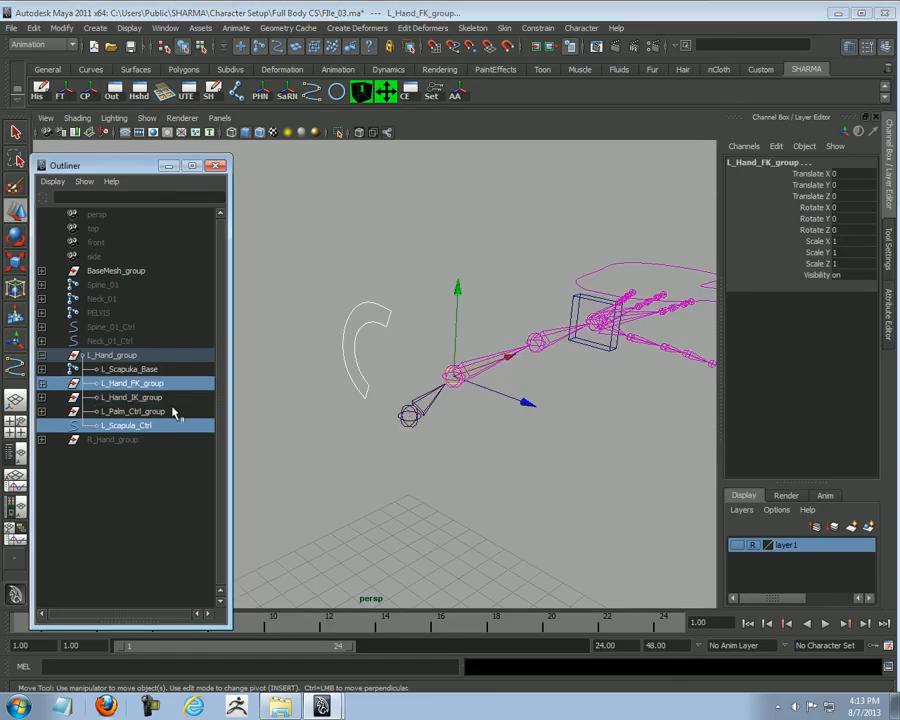
{"action": "left_click", "coordinate": [537, 29]}
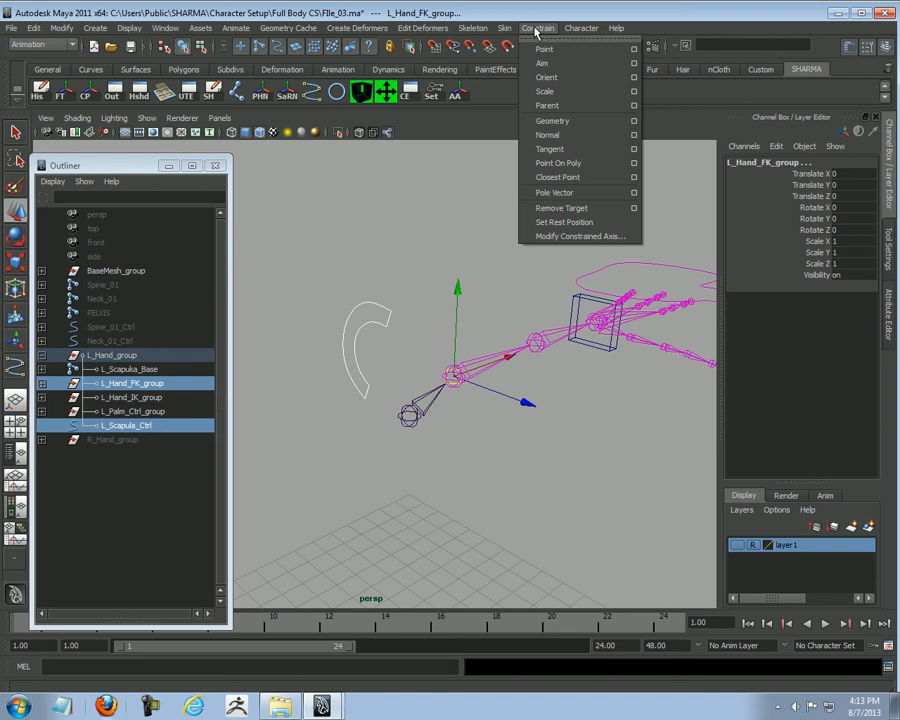
{"action": "left_click", "coordinate": [550, 106]}
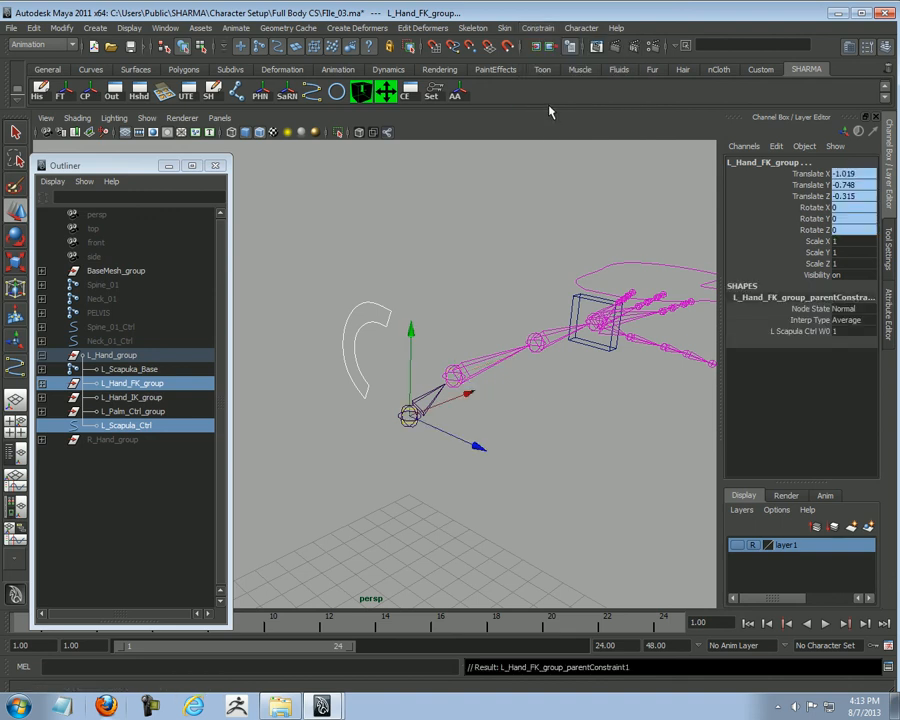
{"action": "left_click", "coordinate": [413, 510]}
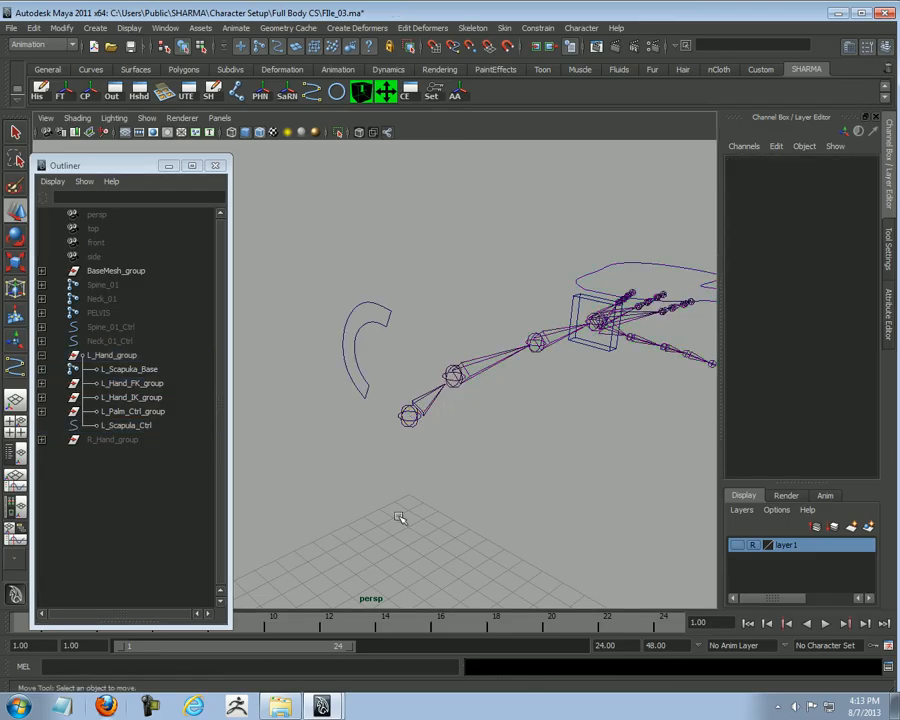
Step: Try parent-constraining L_Hand_IK_group to L_Scapula_Ctrl
{"action": "left_click", "coordinate": [128, 425]}
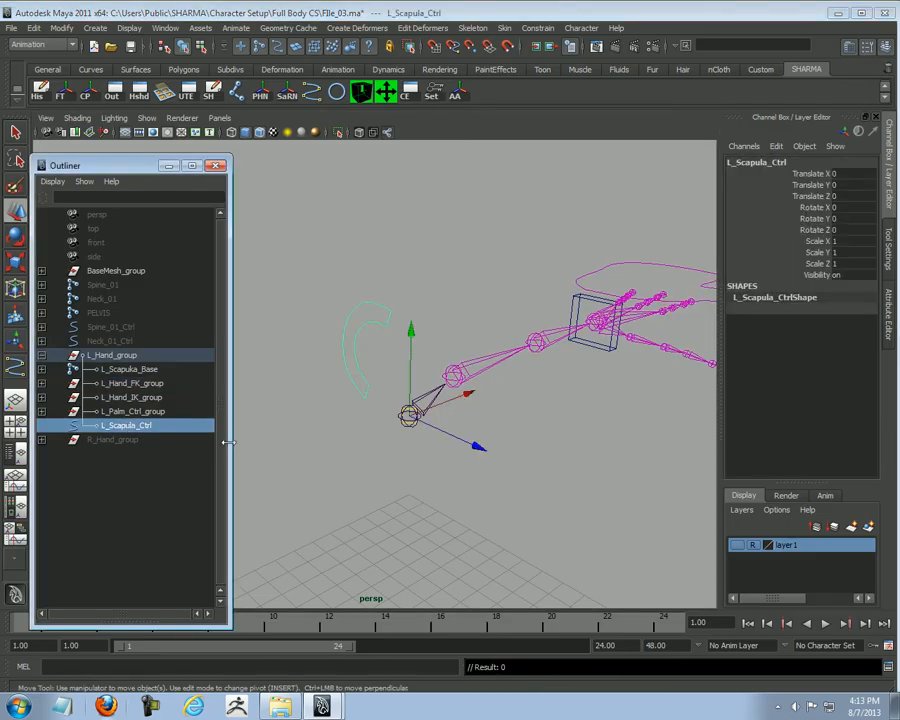
{"action": "left_click", "coordinate": [130, 397], "text": "ctrl"}
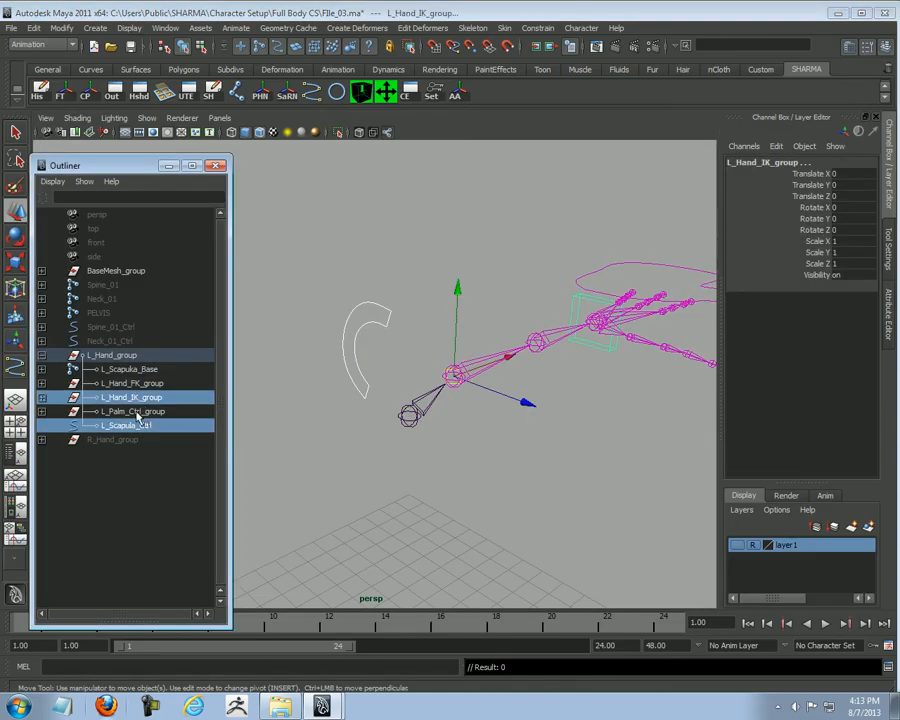
{"action": "left_click", "coordinate": [540, 28]}
{"action": "left_click", "coordinate": [545, 107]}
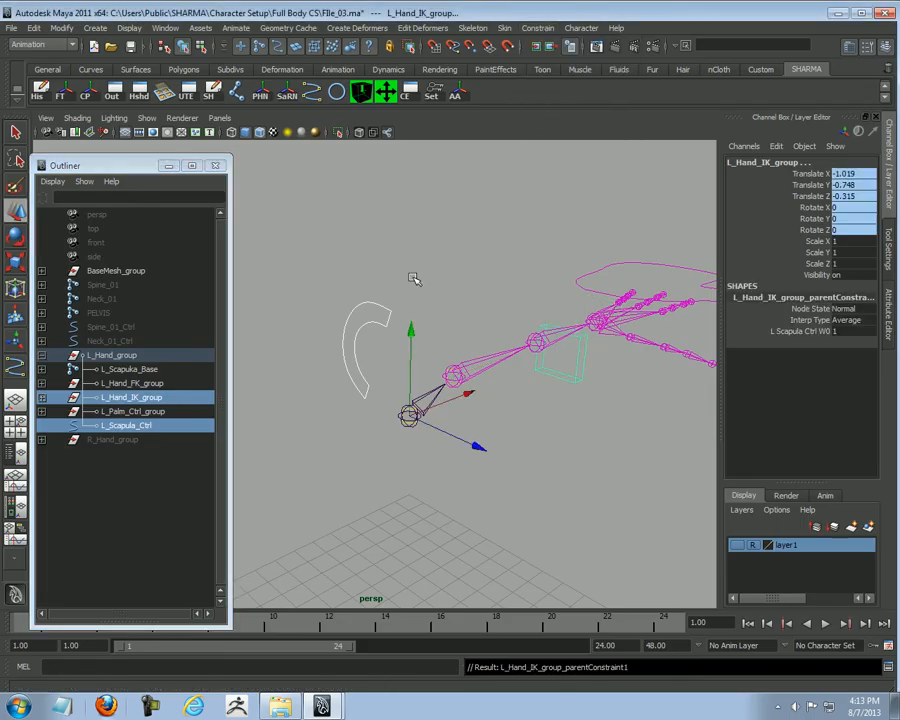
{"action": "left_click", "coordinate": [372, 451]}
{"action": "right_click_drag", "start_coordinate": [370, 450], "coordinate": [372, 386], "text": "alt"}
Step: Try parent-constraining the L_Scapuka_Base joint to L_Scapula_Ctrl
{"action": "left_click", "coordinate": [364, 363]}
{"action": "right_click_drag", "start_coordinate": [291, 447], "coordinate": [478, 440], "text": "alt"}
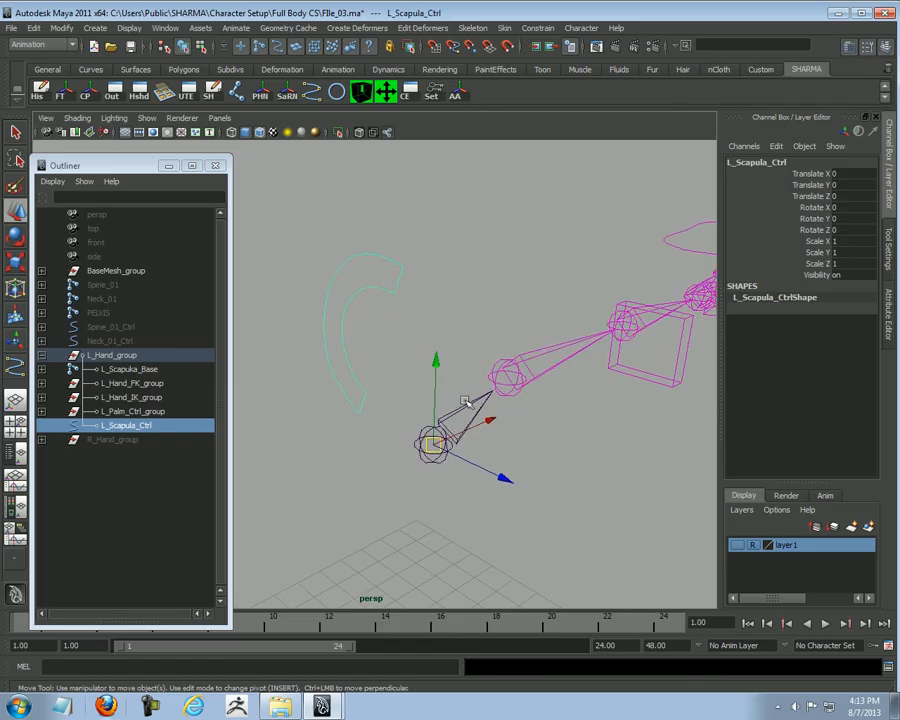
{"action": "left_click", "coordinate": [476, 430], "text": "shift"}
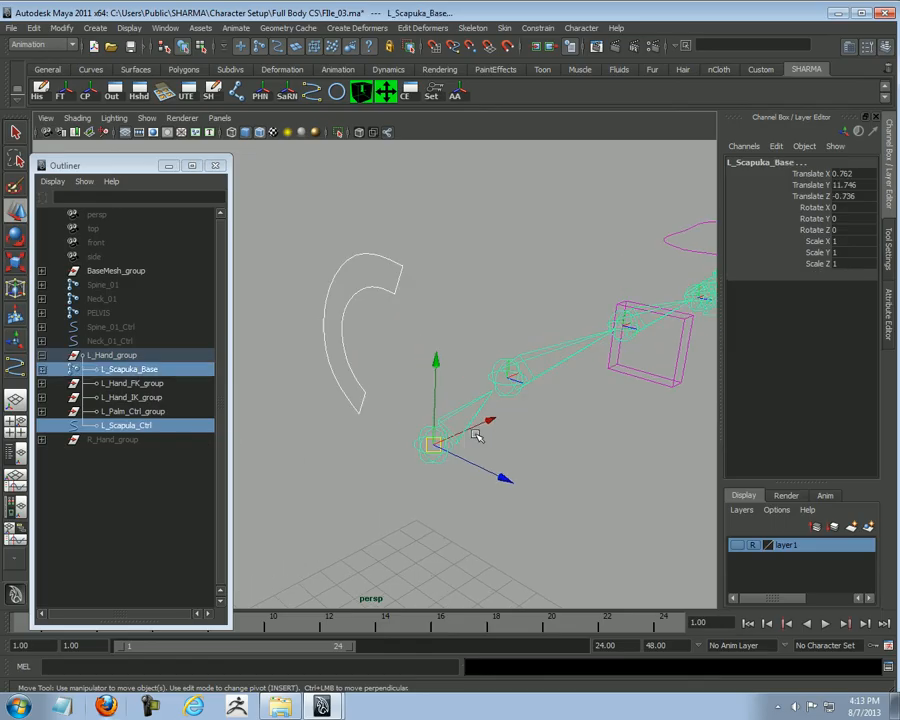
{"action": "left_click", "coordinate": [537, 28]}
{"action": "left_click", "coordinate": [547, 107]}
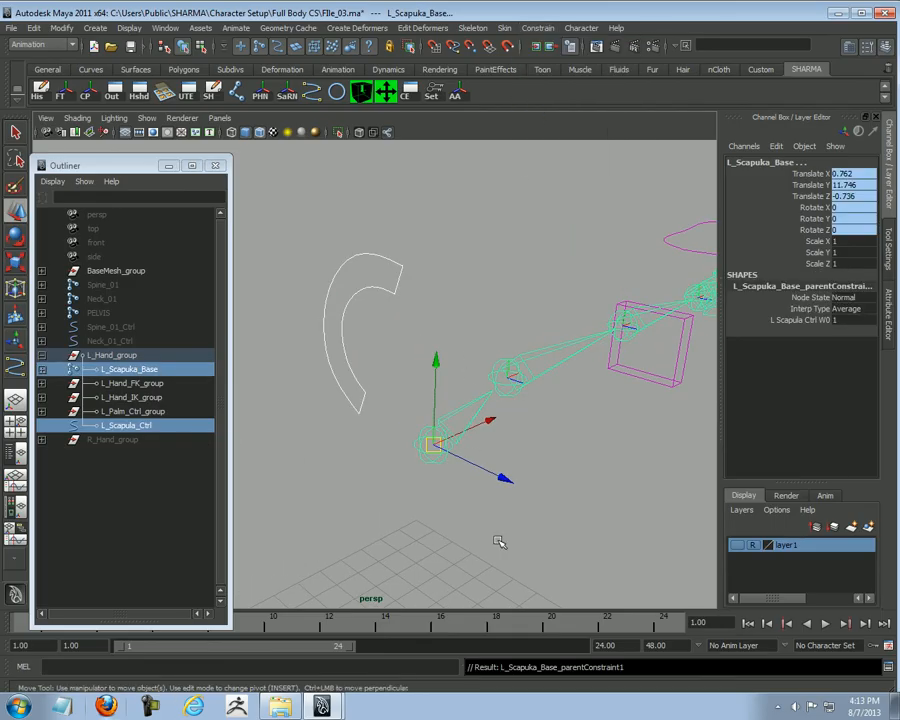
{"action": "left_click", "coordinate": [424, 516]}
Step: Inspect L_IK_Ctrl, then undo the parent constraints on L_Scapuka_Base, L_Hand_IK_group and L_Hand_FK_group
{"action": "right_click_drag", "start_coordinate": [424, 516], "coordinate": [378, 383], "text": "alt"}
{"action": "left_click", "coordinate": [358, 388]}
{"action": "left_click_drag", "start_coordinate": [398, 394], "coordinate": [563, 424], "text": "alt"}
{"action": "left_click", "coordinate": [548, 393]}
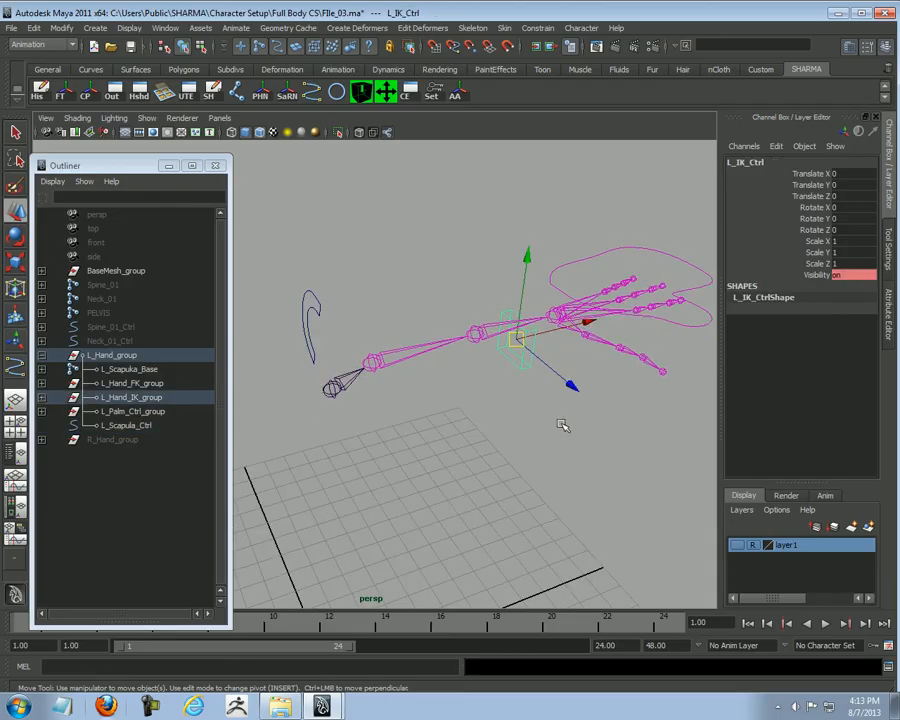
{"action": "key", "text": "ctrl+z"}
{"action": "key", "text": "ctrl+z"}
{"action": "key", "text": "ctrl+z"}
{"action": "key", "text": "ctrl+z"}
{"action": "key", "text": "ctrl+z"}
{"action": "key", "text": "ctrl+z"}
{"action": "key", "text": "ctrl+z"}
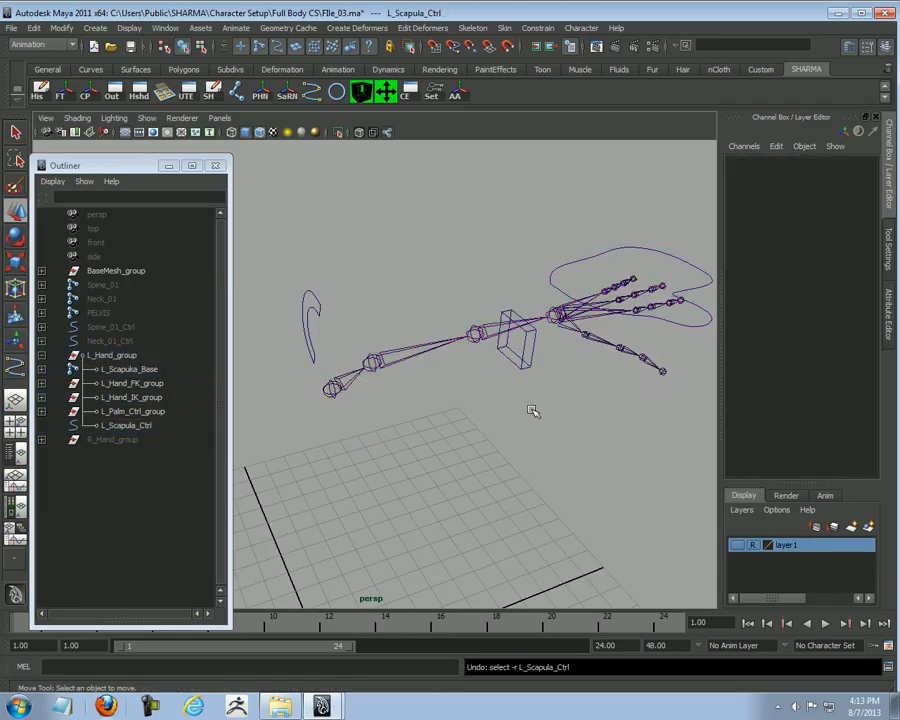
{"action": "key", "text": "ctrl+z"}
{"action": "key", "text": "ctrl+z"}
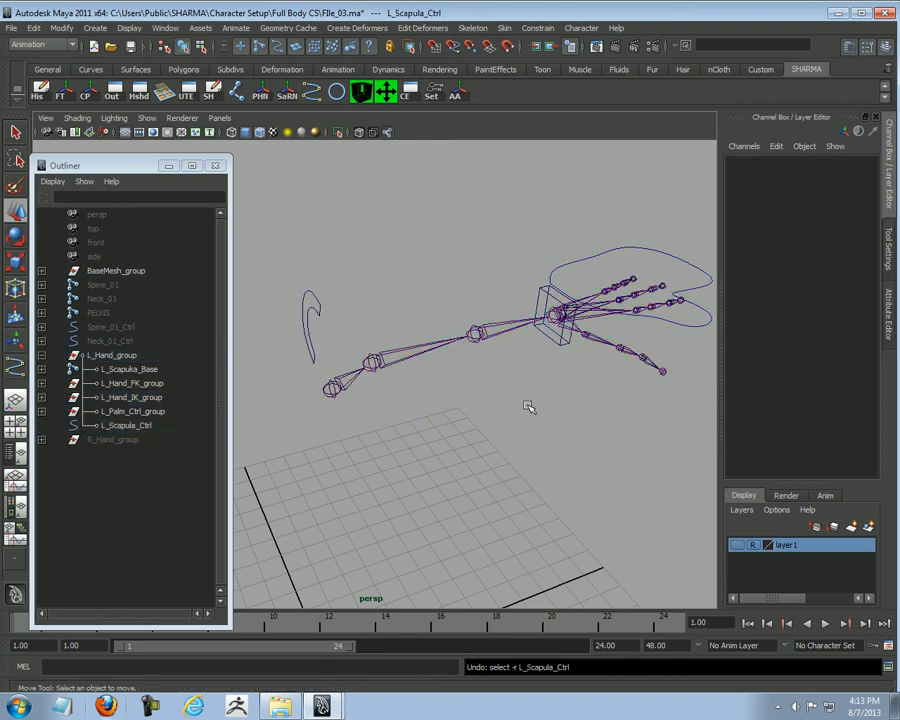
{"action": "key", "text": "ctrl+z"}
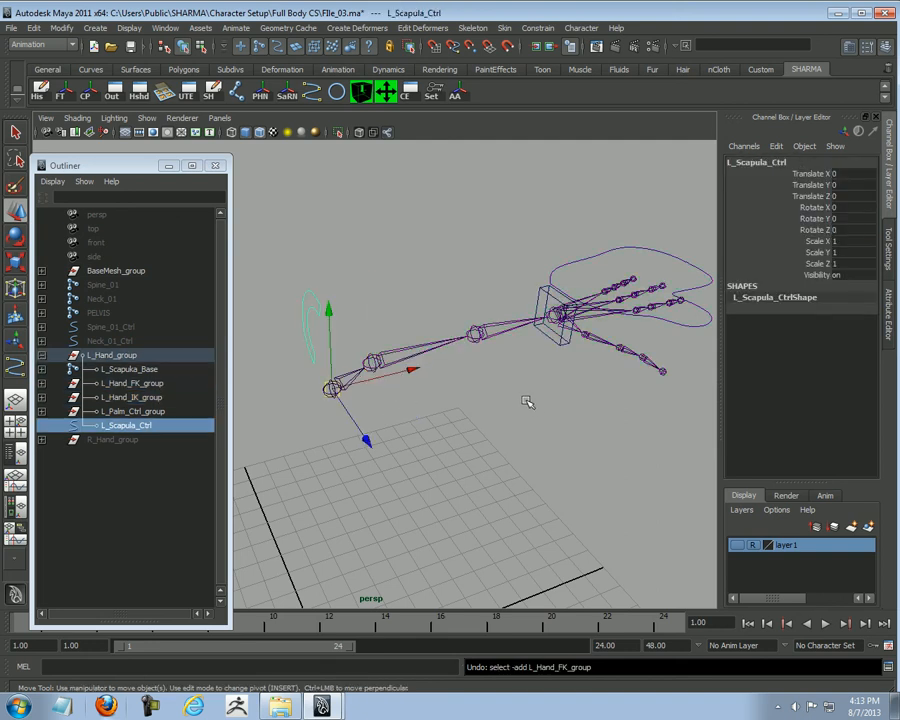
{"action": "key", "text": "ctrl+z"}
Step: Parent-constrain L_Hand_FK_group to L_Scapula_Ctrl with Maintain offset enabled
{"action": "scroll", "coordinate": [425, 438], "scroll_direction": "up", "scroll_amount": 1}
{"action": "scroll", "coordinate": [425, 438], "scroll_direction": "up", "scroll_amount": 1}
{"action": "left_click", "coordinate": [308, 284]}
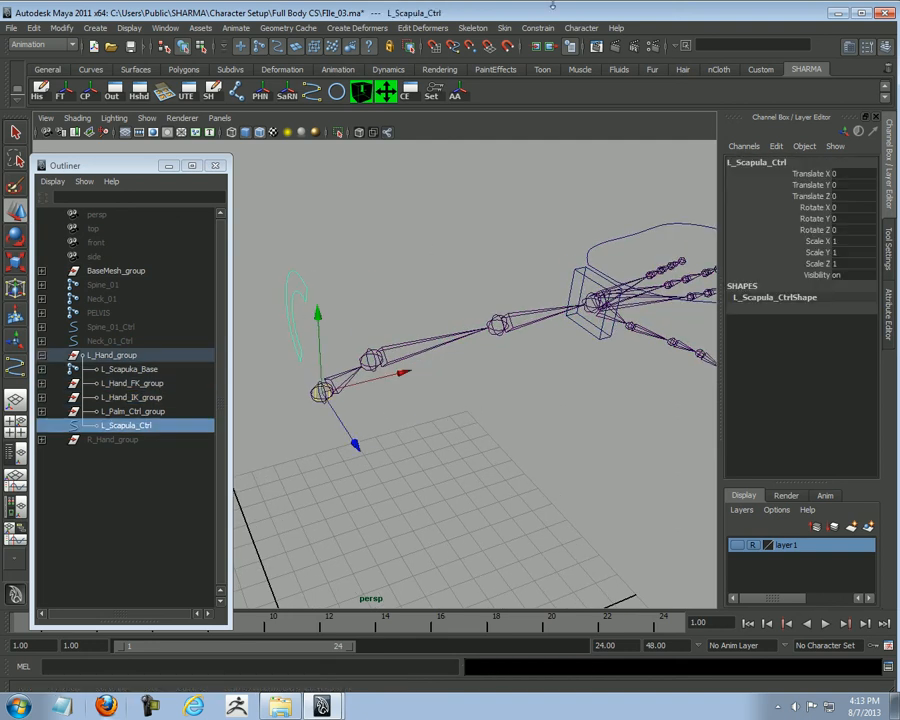
{"action": "left_click", "coordinate": [140, 385], "text": "ctrl"}
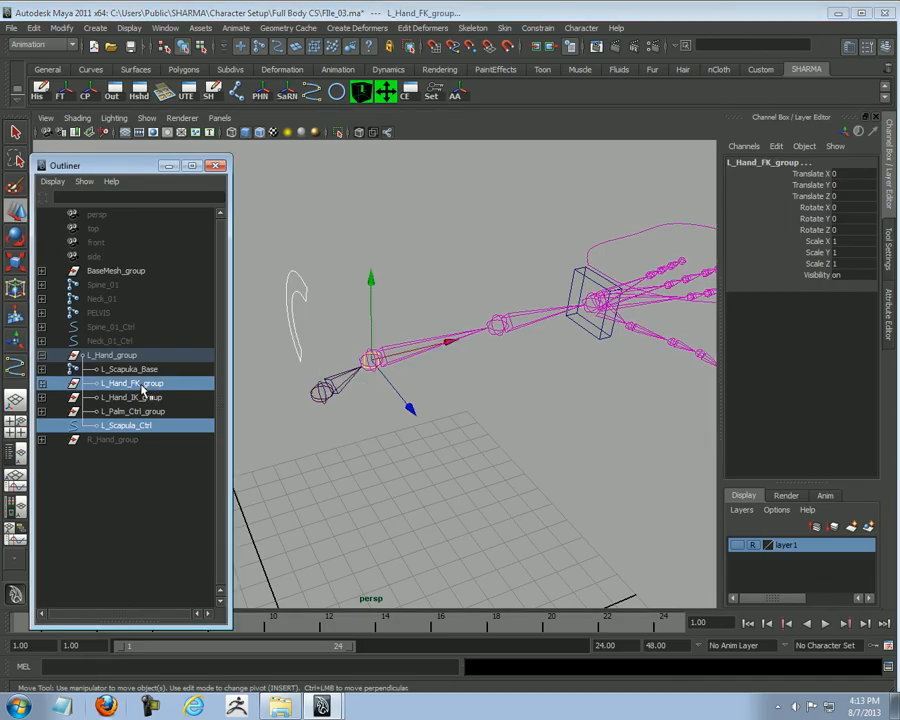
{"action": "left_click", "coordinate": [142, 386]}
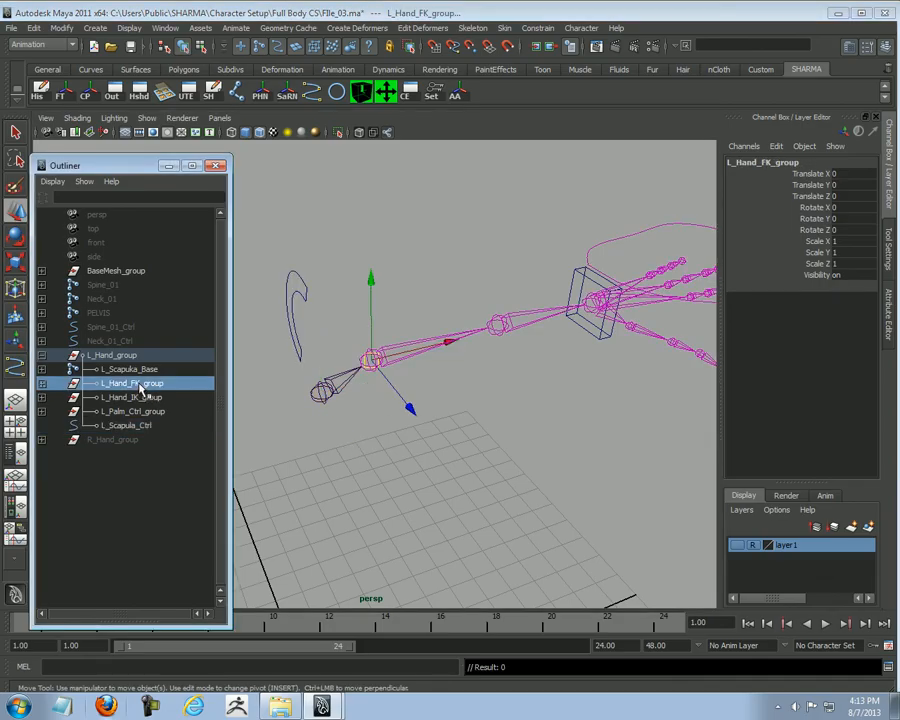
{"action": "left_click", "coordinate": [41, 383]}
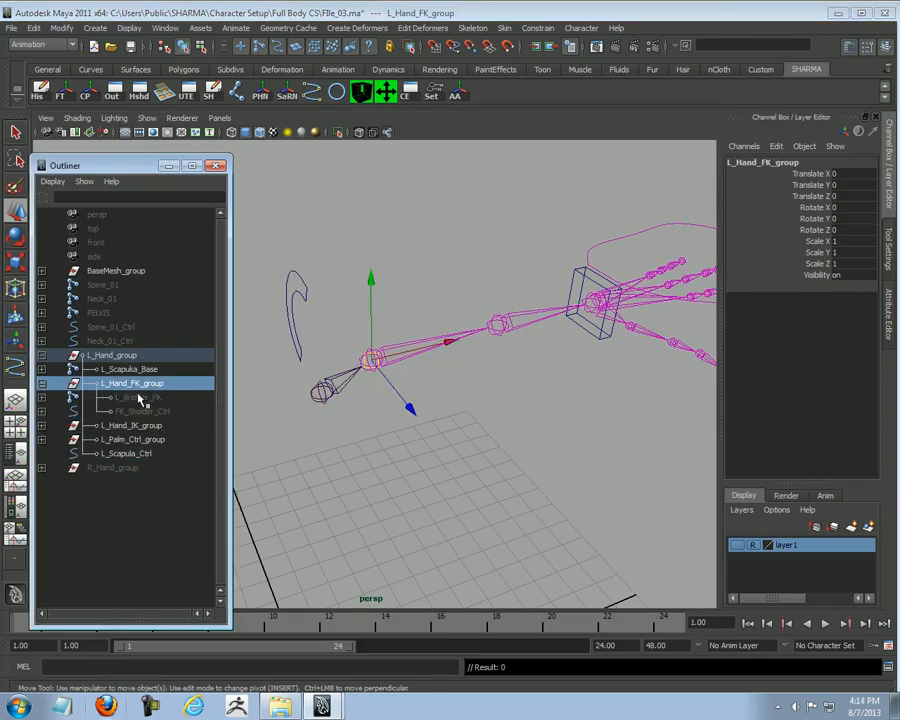
{"action": "left_click", "coordinate": [41, 383]}
{"action": "left_click_drag", "start_coordinate": [327, 310], "coordinate": [253, 337]}
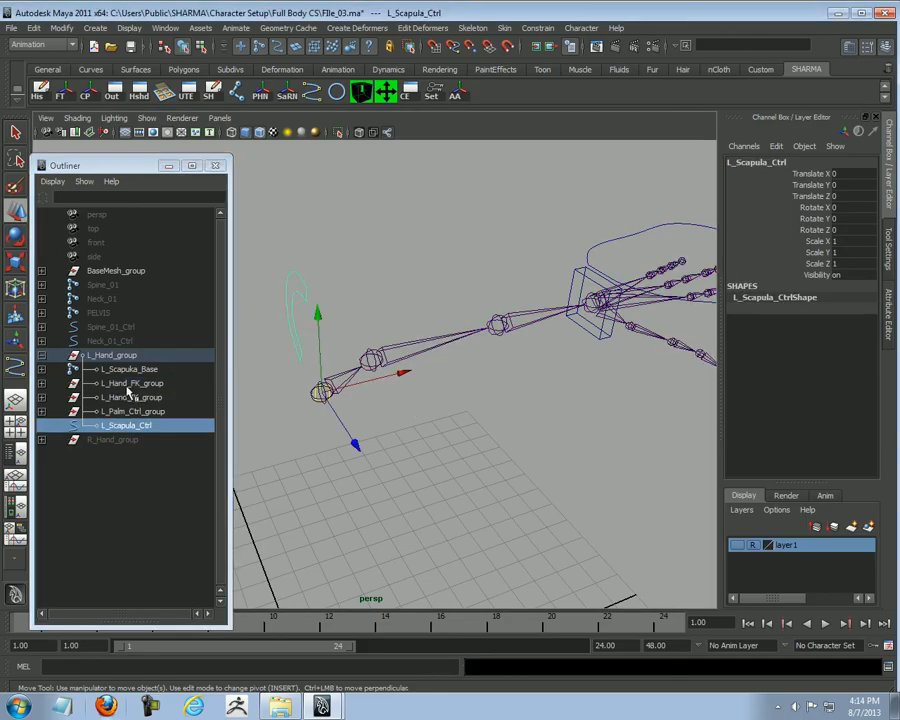
{"action": "left_click", "coordinate": [140, 386], "text": "ctrl"}
{"action": "left_click", "coordinate": [537, 27]}
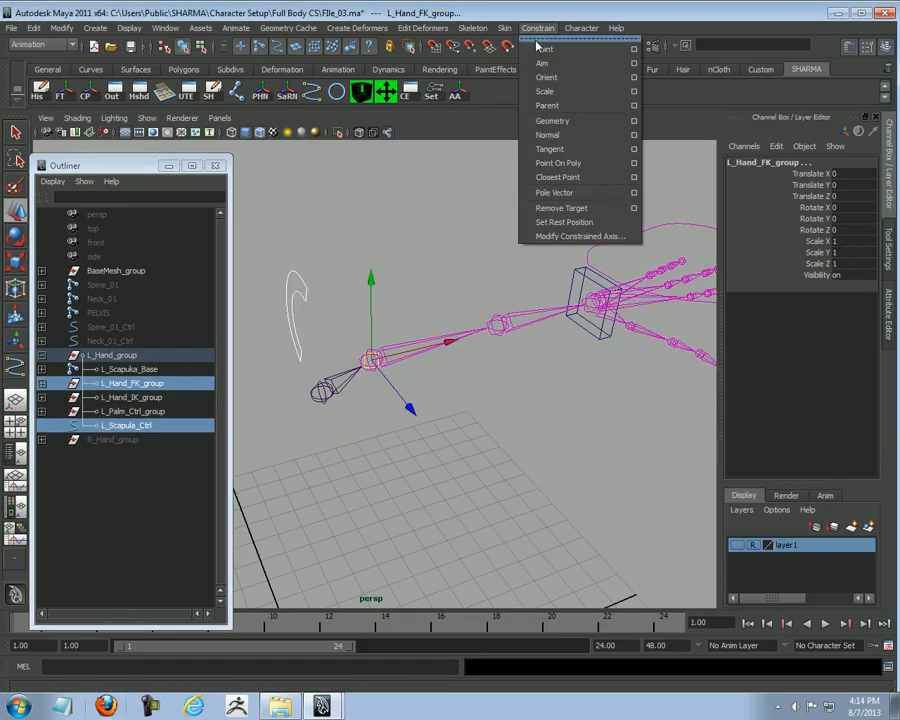
{"action": "left_click", "coordinate": [634, 105]}
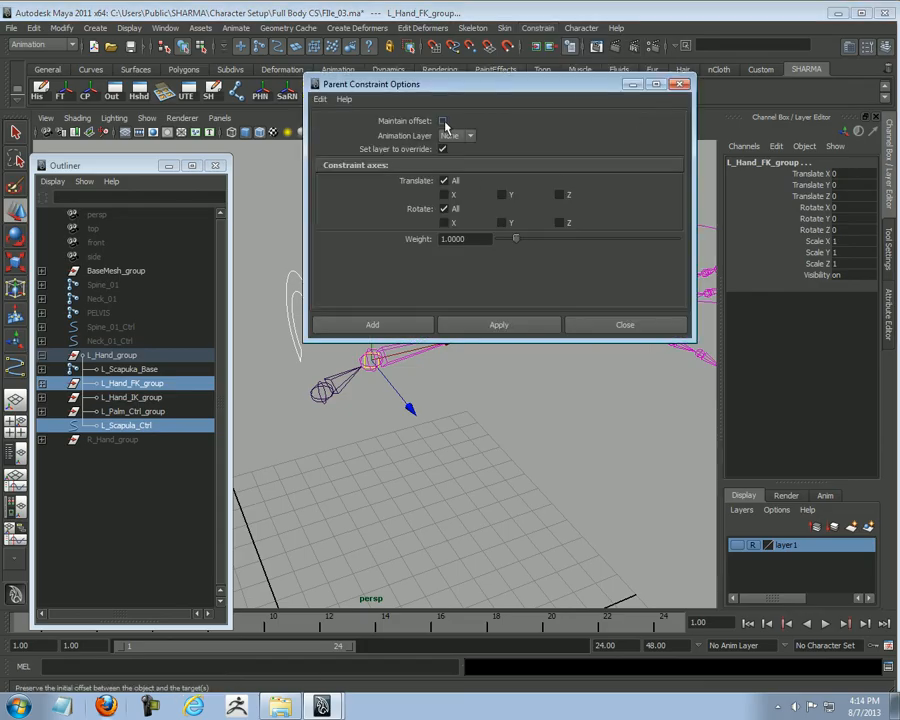
{"action": "left_click", "coordinate": [372, 324]}
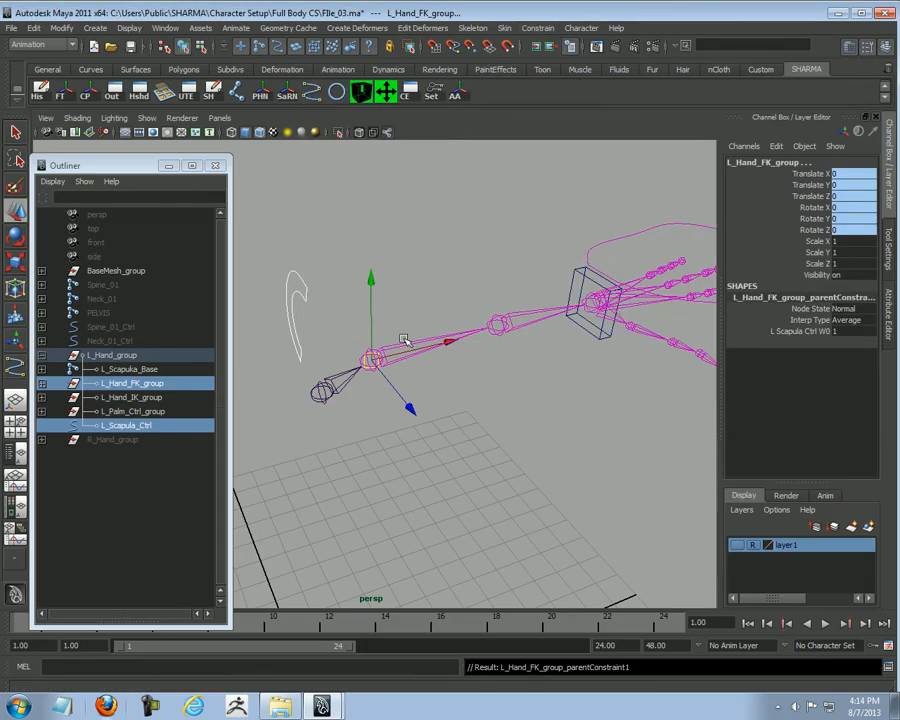
{"action": "left_click", "coordinate": [518, 464]}
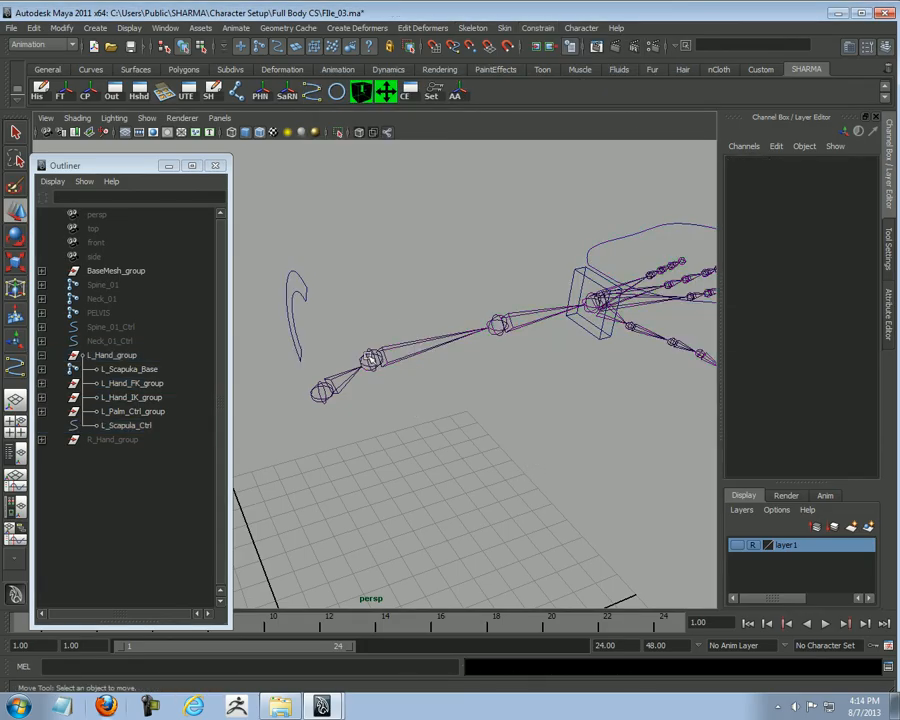
Step: Parent-constrain L_Hand_IK_group to L_Scapula_Ctrl with Maintain offset enabled
{"action": "left_click", "coordinate": [290, 344]}
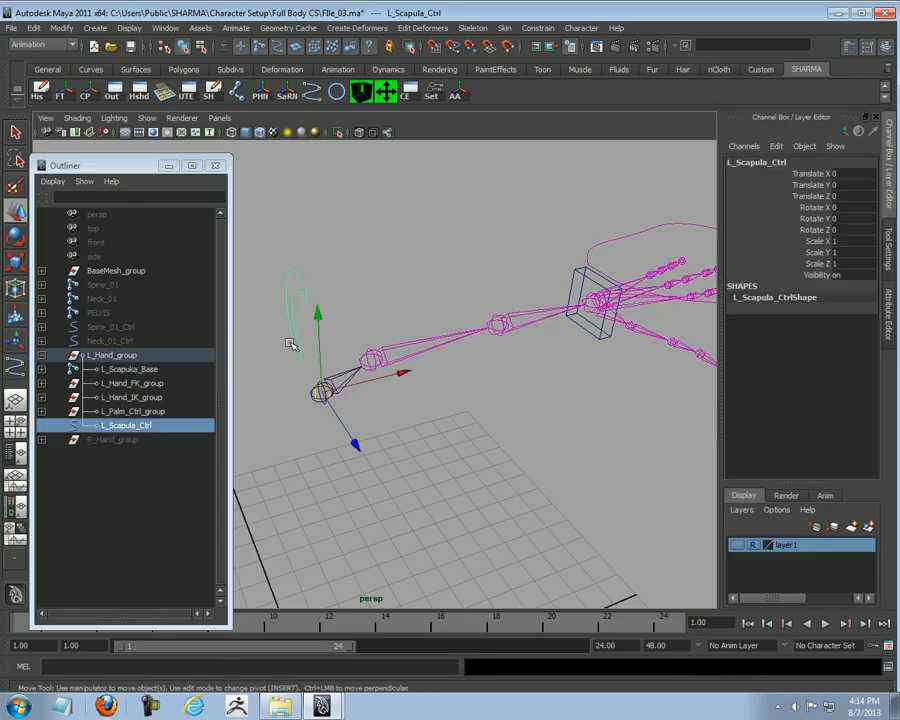
{"action": "left_click", "coordinate": [170, 398], "text": "ctrl"}
{"action": "left_click", "coordinate": [537, 28]}
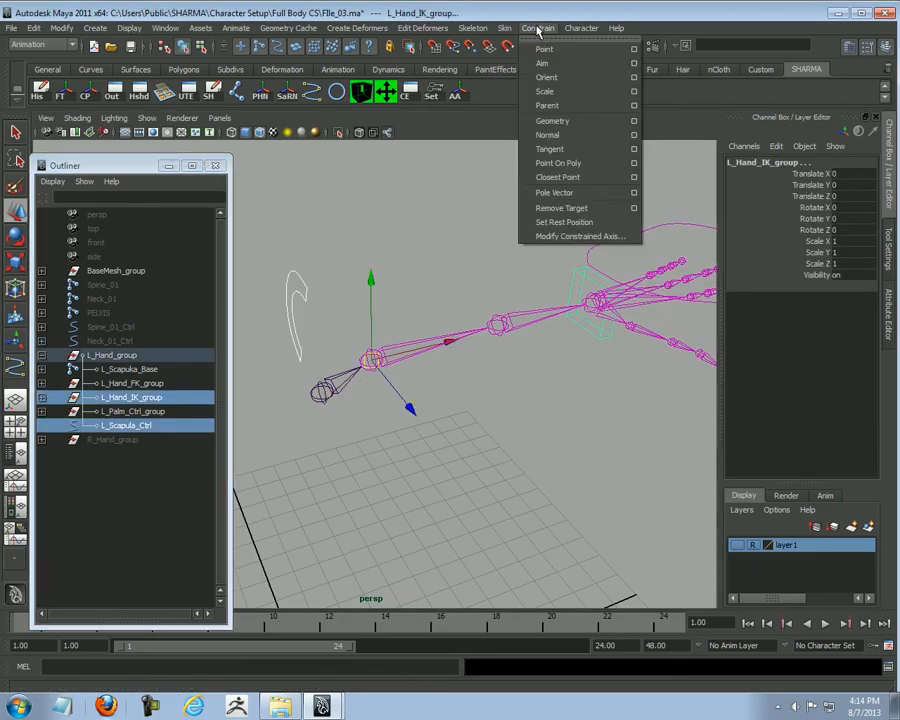
{"action": "left_click", "coordinate": [634, 105]}
{"action": "left_click", "coordinate": [446, 122]}
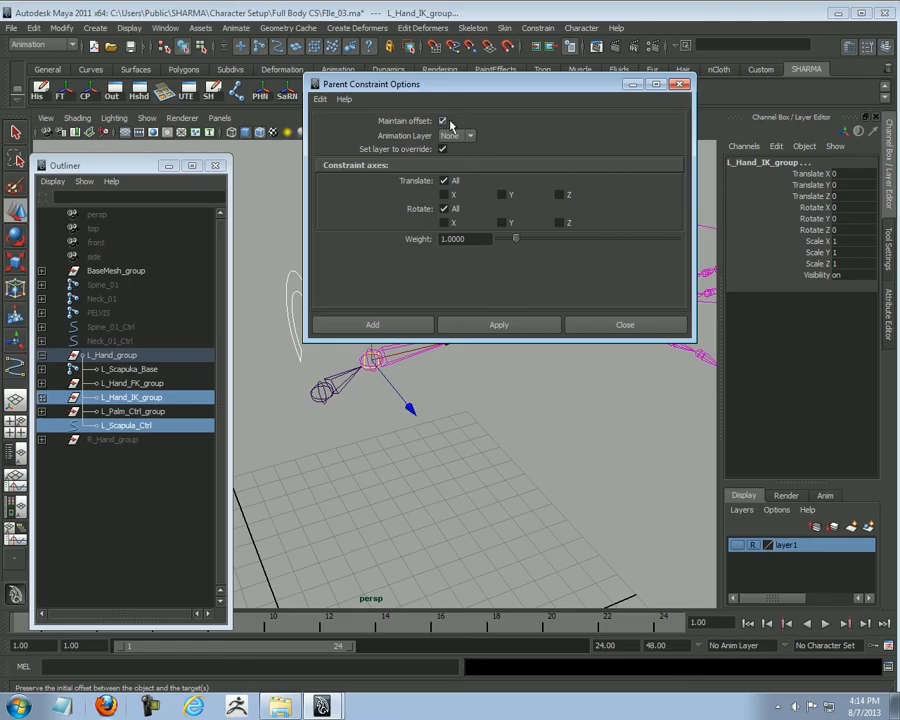
{"action": "left_click", "coordinate": [400, 325]}
{"action": "left_click", "coordinate": [548, 474]}
Step: Parent-constrain the L_Scapuka_Base joint to L_Scapula_Ctrl using the same constraint options
{"action": "left_click_drag", "start_coordinate": [548, 474], "coordinate": [494, 438], "text": "alt"}
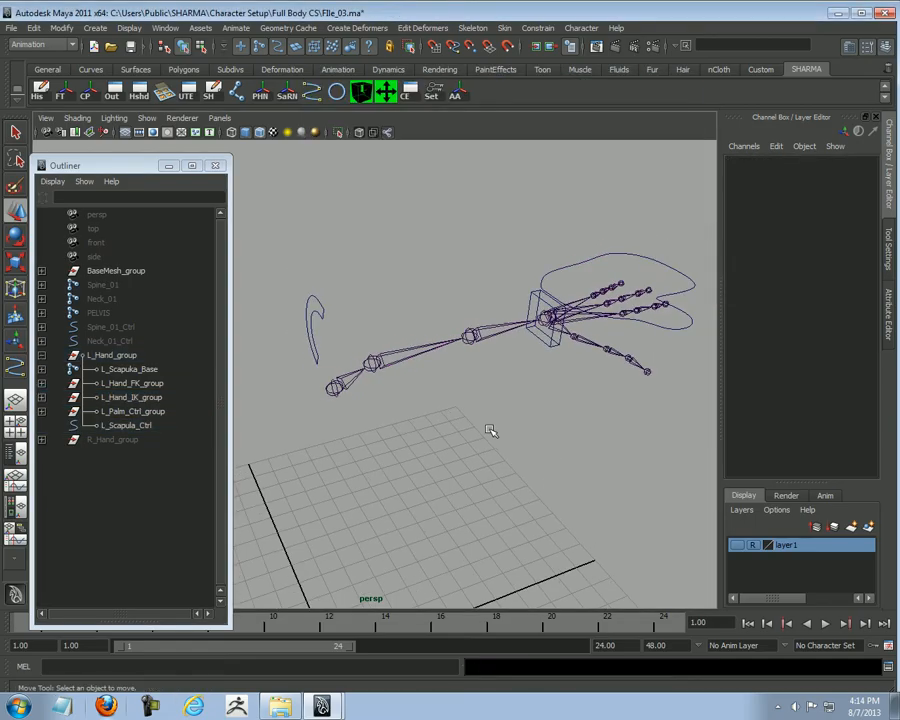
{"action": "left_click", "coordinate": [313, 330]}
{"action": "scroll", "coordinate": [385, 376], "scroll_direction": "up", "scroll_amount": 2}
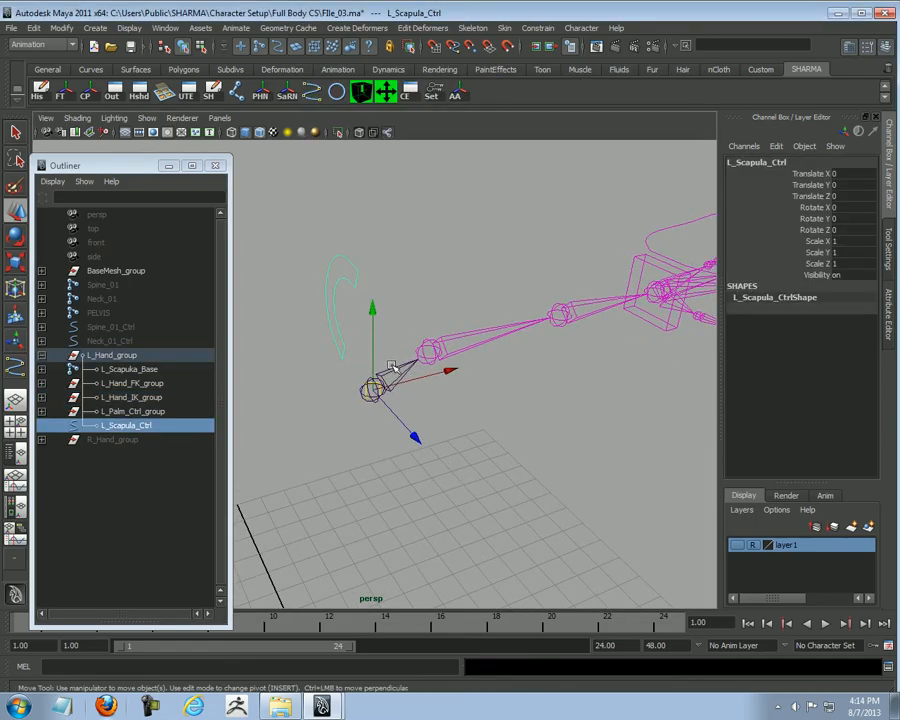
{"action": "left_click", "coordinate": [396, 376], "text": "shift"}
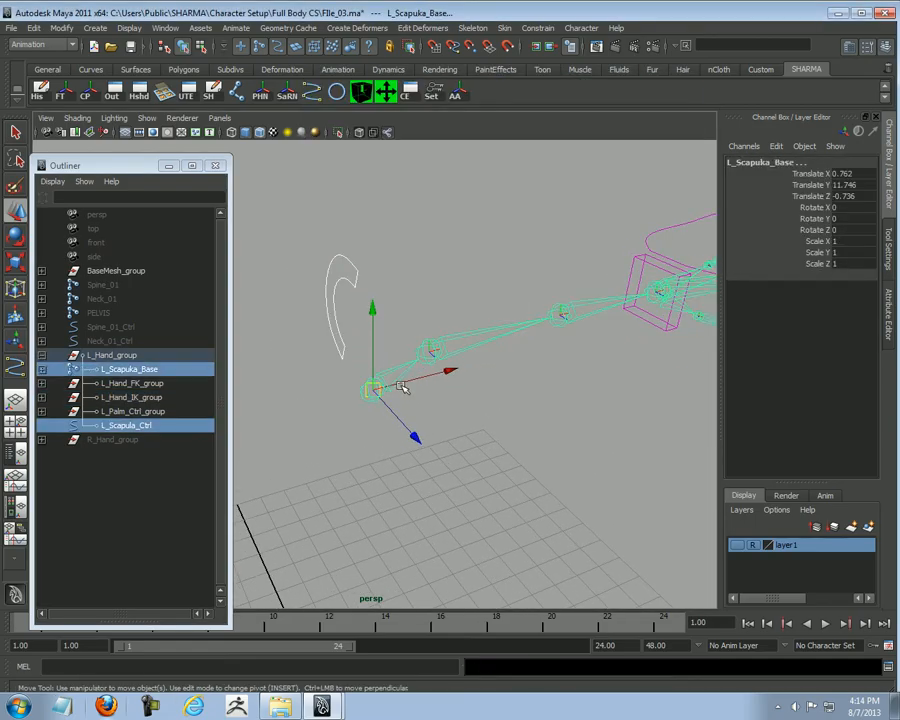
{"action": "left_click", "coordinate": [540, 28]}
{"action": "left_click", "coordinate": [546, 106]}
{"action": "left_click", "coordinate": [454, 223]}
Step: Set the IKFK attribute of L_Palm_Ctrl to FK
{"action": "left_click_drag", "start_coordinate": [454, 223], "coordinate": [613, 271], "text": "alt"}
{"action": "left_click", "coordinate": [613, 271]}
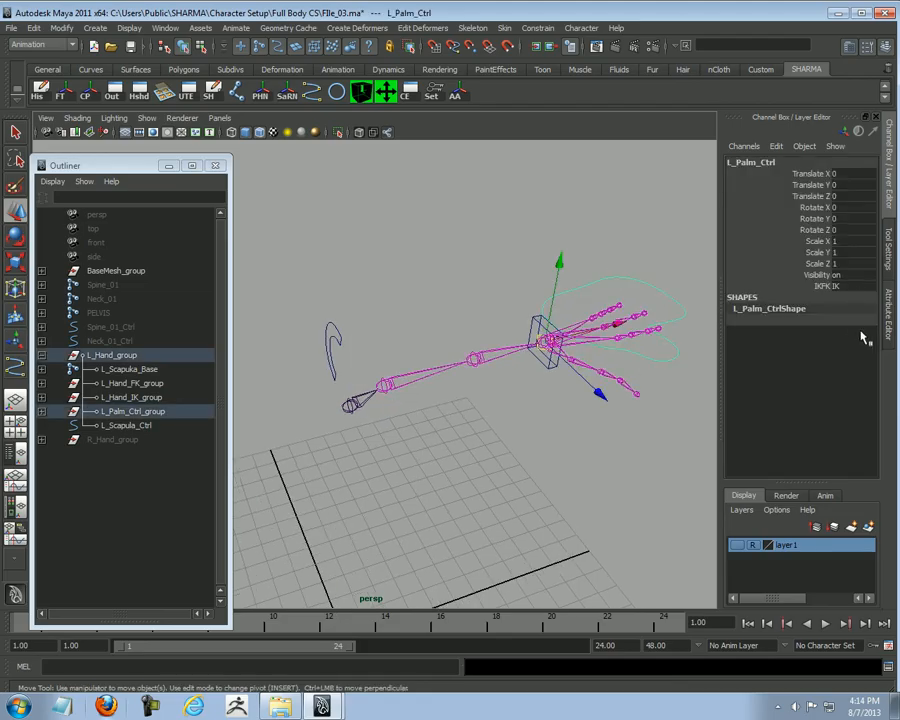
{"action": "left_click", "coordinate": [853, 298]}
{"action": "left_click", "coordinate": [853, 312]}
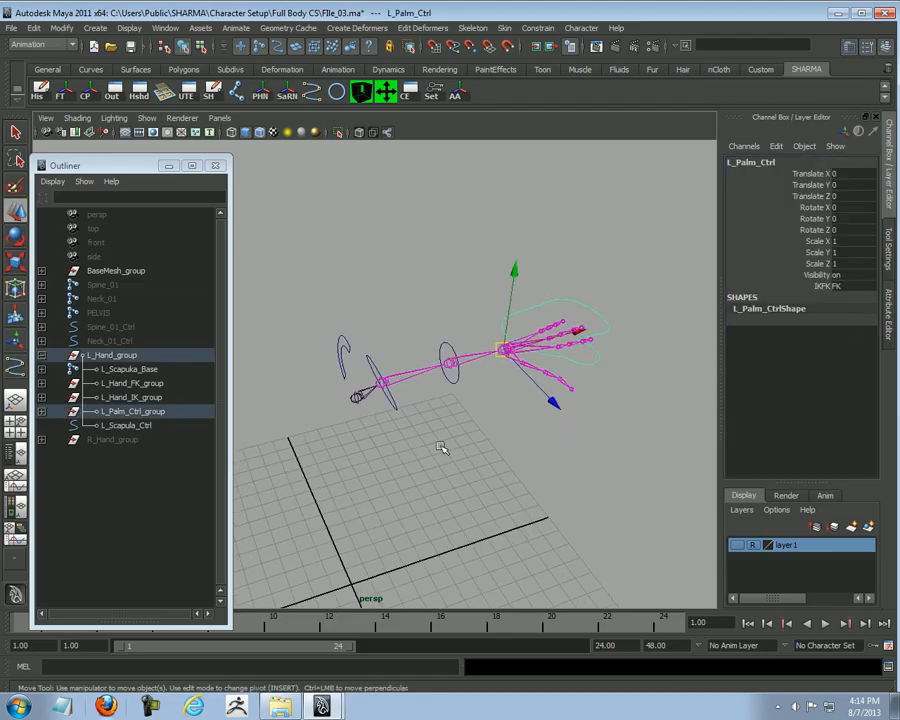
Step: Test-rotate L_Scapula_Ctrl with the left arm in FK mode and undo the rotations
{"action": "left_click_drag", "start_coordinate": [450, 452], "coordinate": [245, 236], "text": "alt"}
{"action": "left_click", "coordinate": [322, 363]}
{"action": "left_click_drag", "start_coordinate": [322, 363], "coordinate": [378, 487], "text": "alt"}
{"action": "key", "text": "e"}
{"action": "key", "text": "ctrl+z"}
{"action": "left_click_drag", "start_coordinate": [434, 476], "coordinate": [432, 526]}
{"action": "key", "text": "ctrl+z"}
{"action": "key", "text": "ctrl+z"}
{"action": "left_click_drag", "start_coordinate": [655, 522], "coordinate": [580, 494], "text": "alt"}
{"action": "key", "text": "w"}
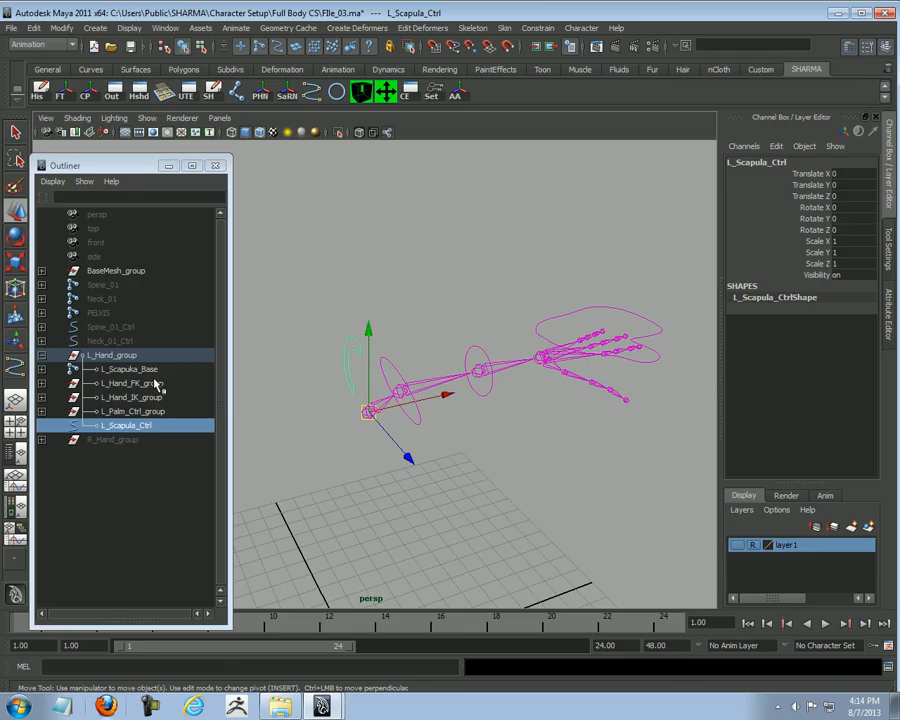
Step: Reselect L_Scapula_Ctrl and repeat the FK arm test with two more rotations, undoing each one
{"action": "left_click", "coordinate": [531, 482]}
{"action": "scroll", "coordinate": [527, 478], "scroll_direction": "up", "scroll_amount": 3}
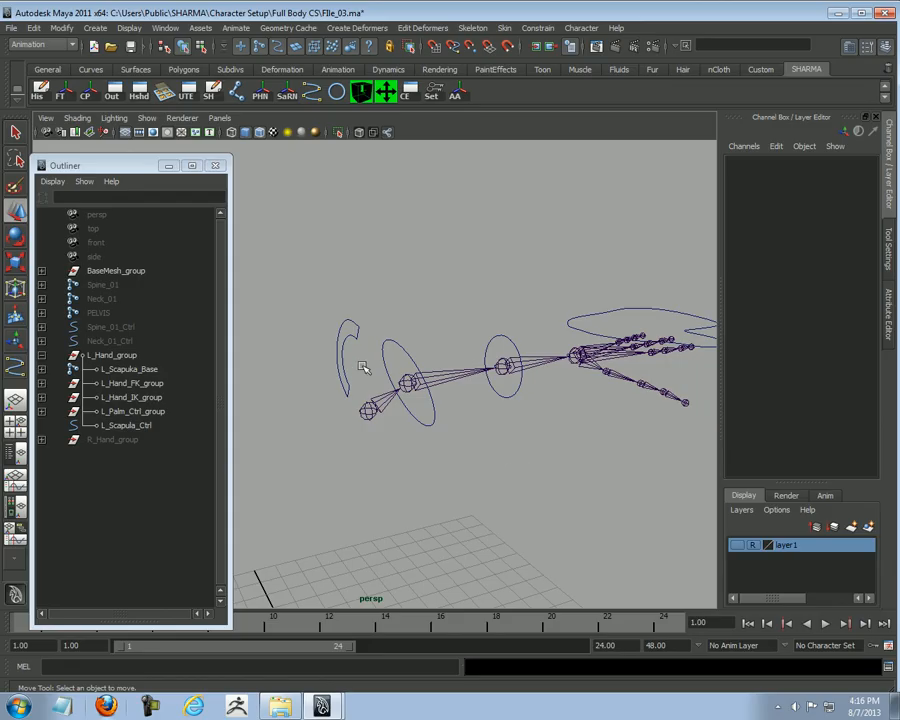
{"action": "left_click_drag", "start_coordinate": [361, 365], "coordinate": [300, 411]}
{"action": "right_click_drag", "start_coordinate": [298, 413], "coordinate": [387, 431], "text": "alt"}
{"action": "right_click_drag", "start_coordinate": [446, 468], "coordinate": [414, 468], "text": "alt"}
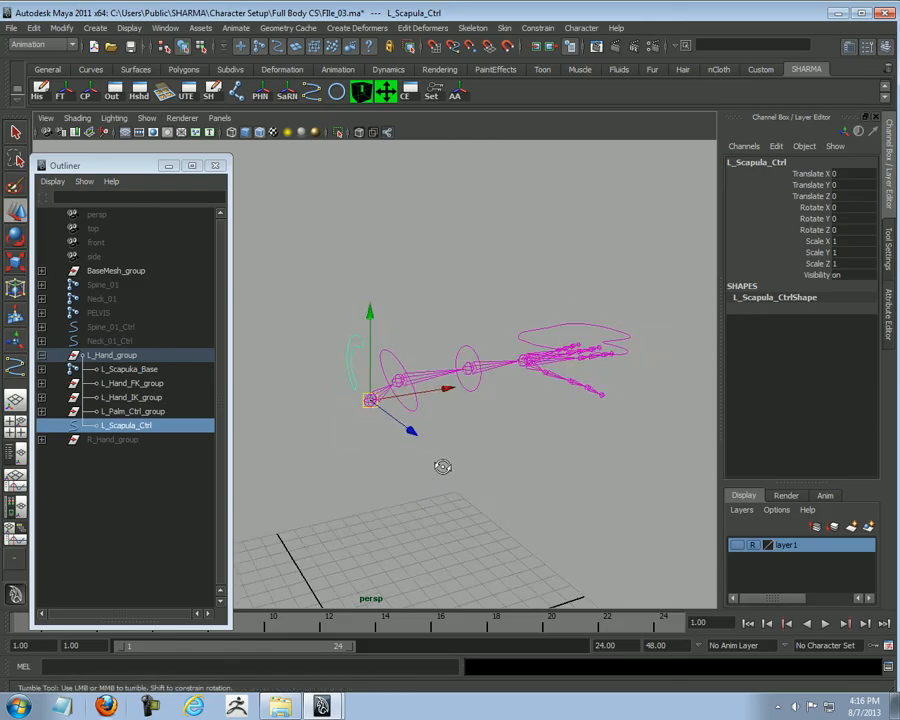
{"action": "left_click_drag", "start_coordinate": [418, 468], "coordinate": [456, 471], "text": "alt"}
{"action": "key", "text": "e"}
{"action": "left_click_drag", "start_coordinate": [449, 368], "coordinate": [490, 486]}
{"action": "key", "text": "ctrl+z"}
{"action": "left_click_drag", "start_coordinate": [486, 442], "coordinate": [345, 513]}
{"action": "key", "text": "ctrl+z"}
{"action": "key", "text": "w"}
Step: Set the IKFK attribute of L_Palm_Ctrl to IK
{"action": "left_click", "coordinate": [538, 285]}
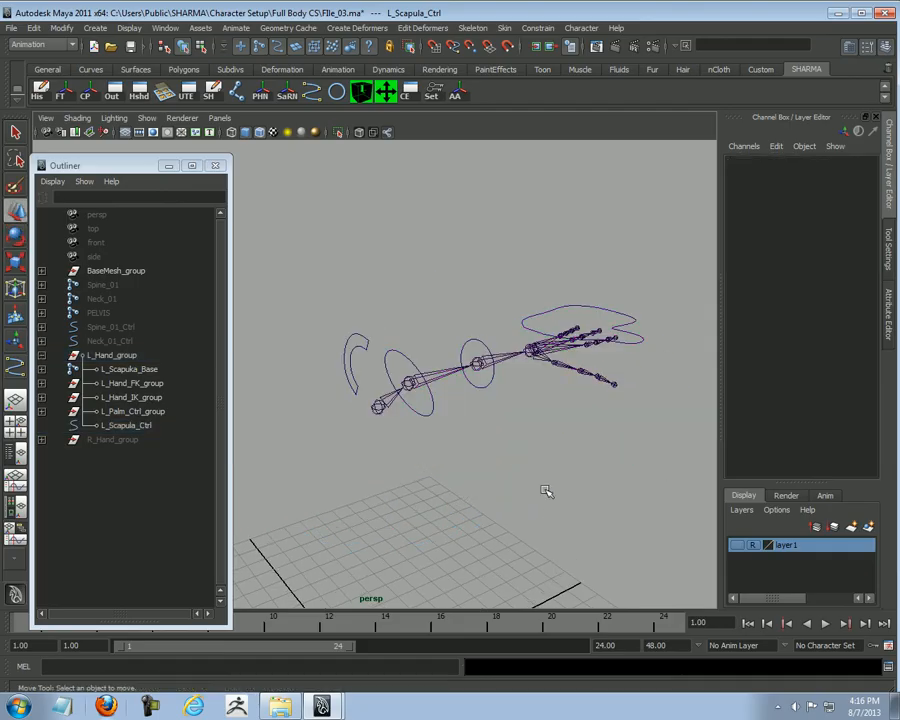
{"action": "left_click", "coordinate": [545, 320]}
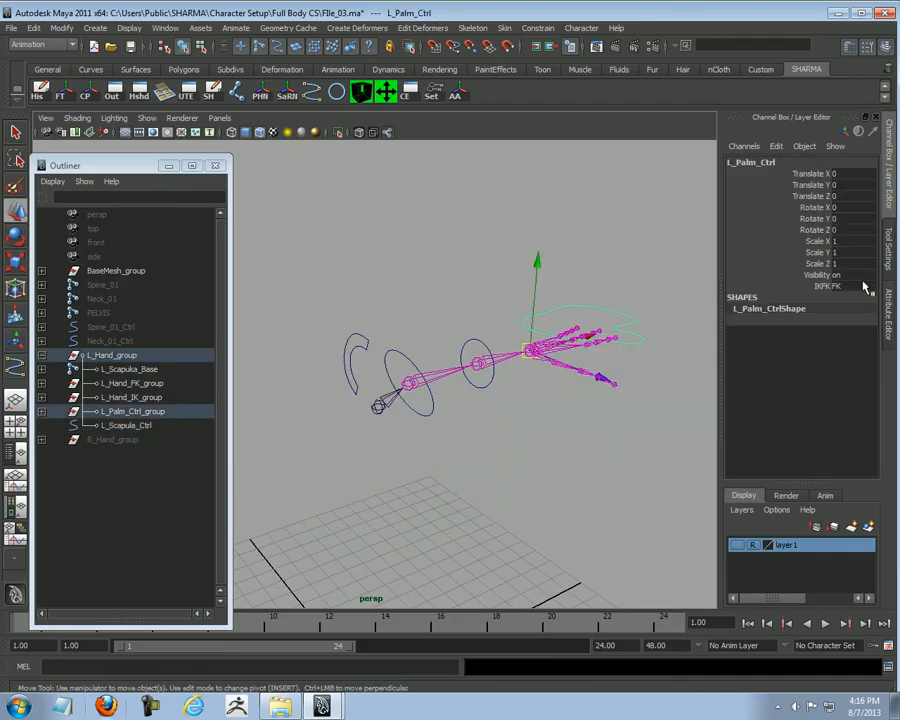
{"action": "left_click", "coordinate": [845, 288]}
{"action": "left_click", "coordinate": [848, 300]}
Step: Test-rotate L_Scapula_Ctrl with the left arm in IK mode and undo the rotation
{"action": "scroll", "coordinate": [482, 456], "scroll_direction": "down", "scroll_amount": 2}
{"action": "left_click_drag", "start_coordinate": [482, 456], "coordinate": [471, 480], "text": "alt"}
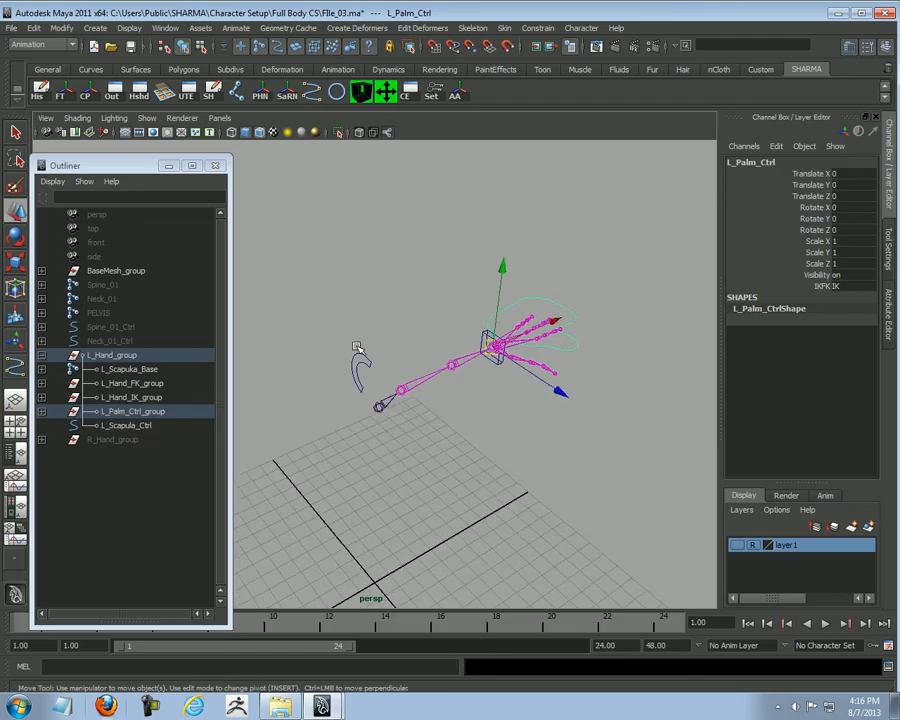
{"action": "left_click", "coordinate": [362, 349]}
{"action": "left_click_drag", "start_coordinate": [374, 431], "coordinate": [379, 416], "text": "alt"}
{"action": "key", "text": "e"}
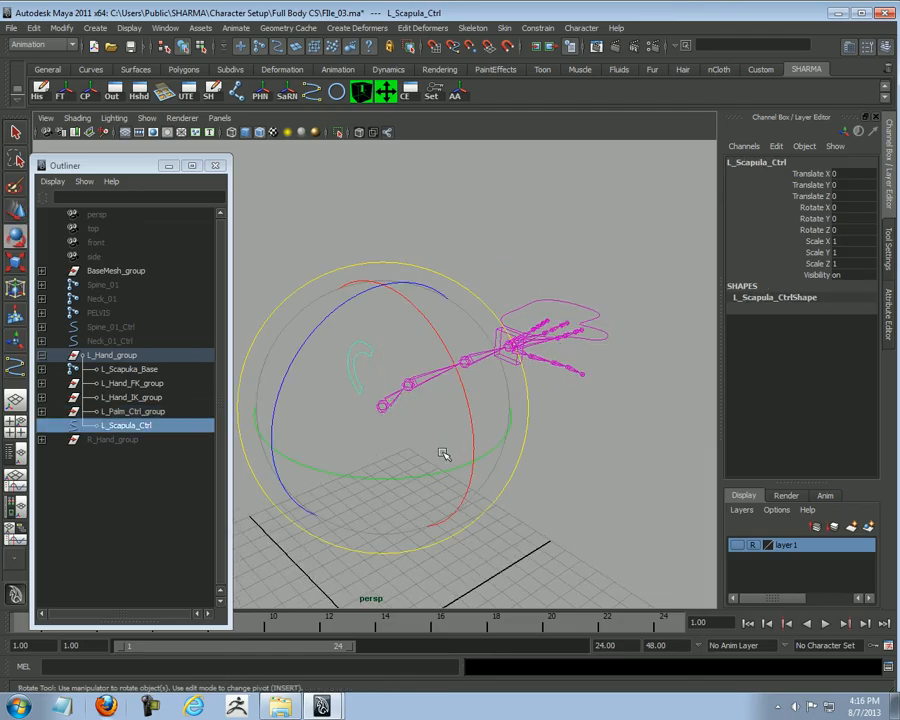
{"action": "left_click_drag", "start_coordinate": [440, 470], "coordinate": [362, 496]}
{"action": "key", "text": "ctrl+z"}
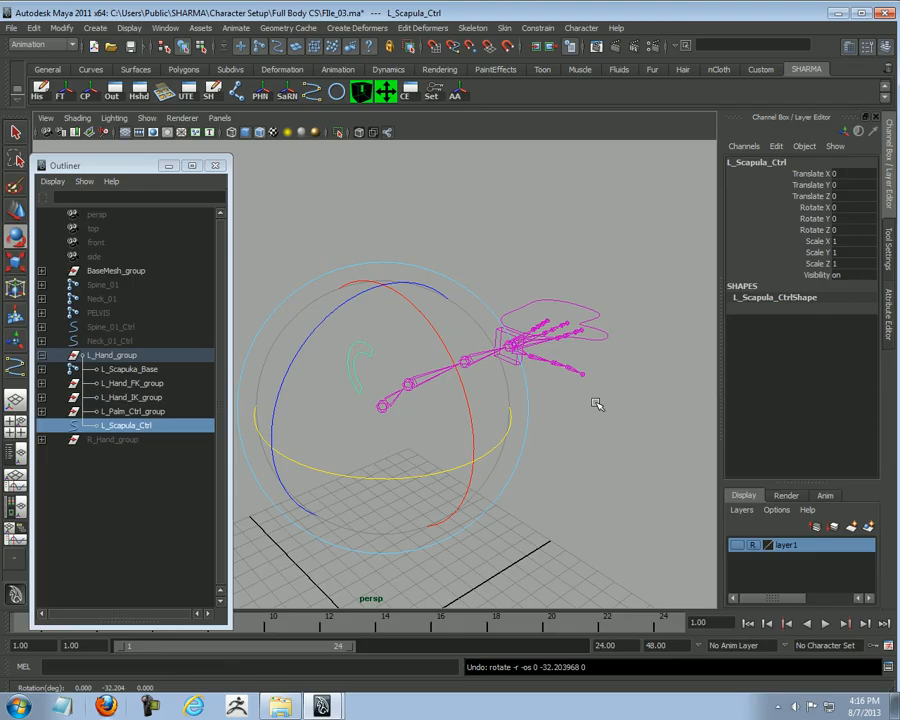
{"action": "right_click_drag", "start_coordinate": [395, 376], "coordinate": [420, 374], "text": "alt"}
{"action": "key", "text": "w"}
Step: Move L_Hand_ikHandle and L_IK_Ctrl out of L_Hand_IK_group, placing them directly under L_Hand_group
{"action": "left_click", "coordinate": [390, 299]}
{"action": "left_click_drag", "start_coordinate": [354, 323], "coordinate": [337, 373]}
{"action": "left_click", "coordinate": [140, 397], "text": "ctrl"}
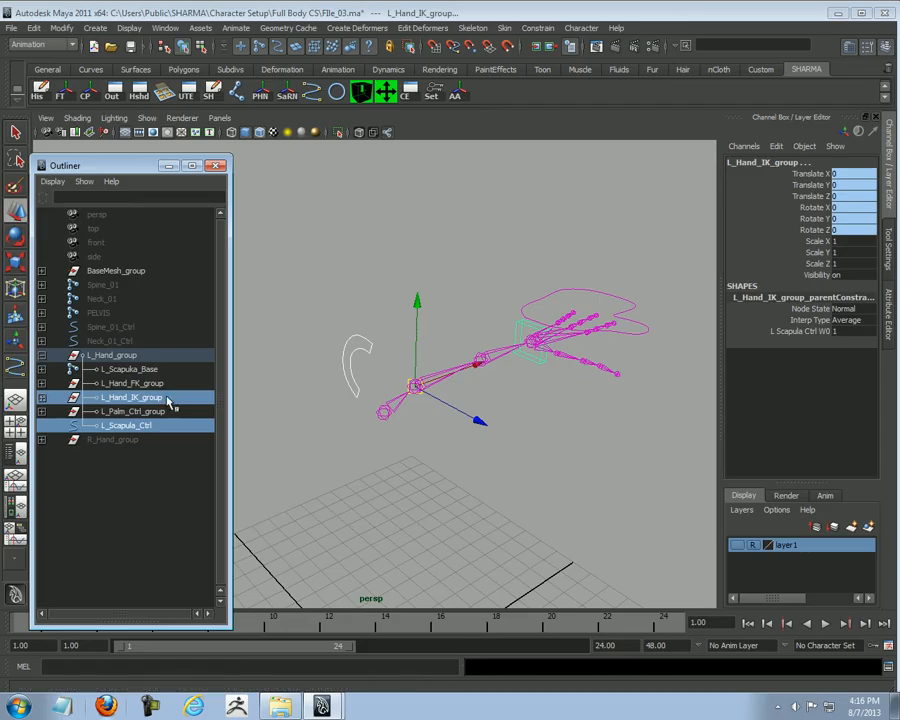
{"action": "left_click", "coordinate": [100, 397]}
{"action": "left_click", "coordinate": [42, 397]}
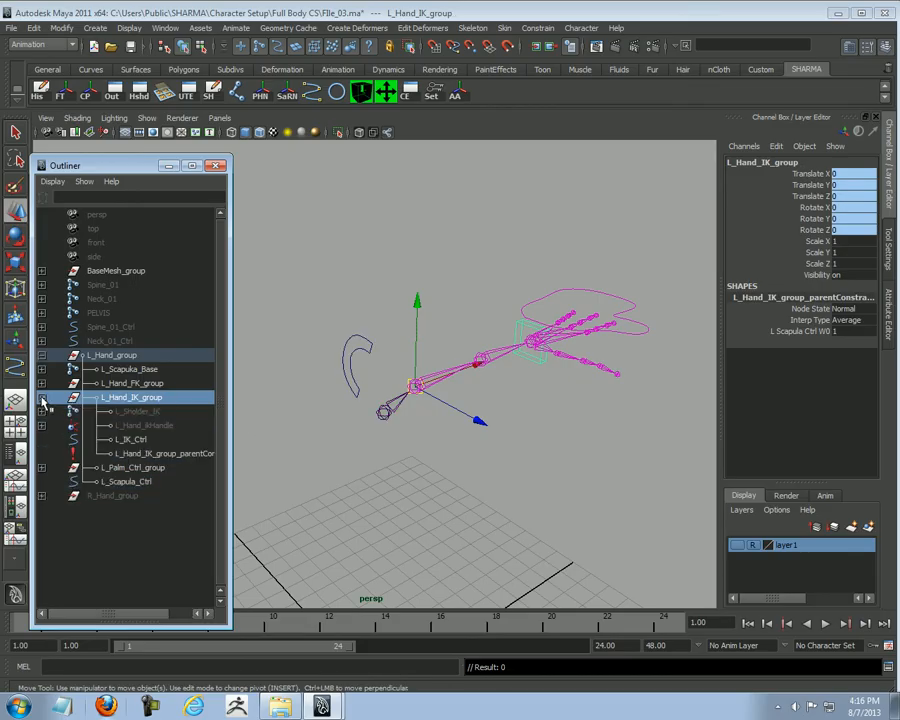
{"action": "left_click", "coordinate": [128, 425]}
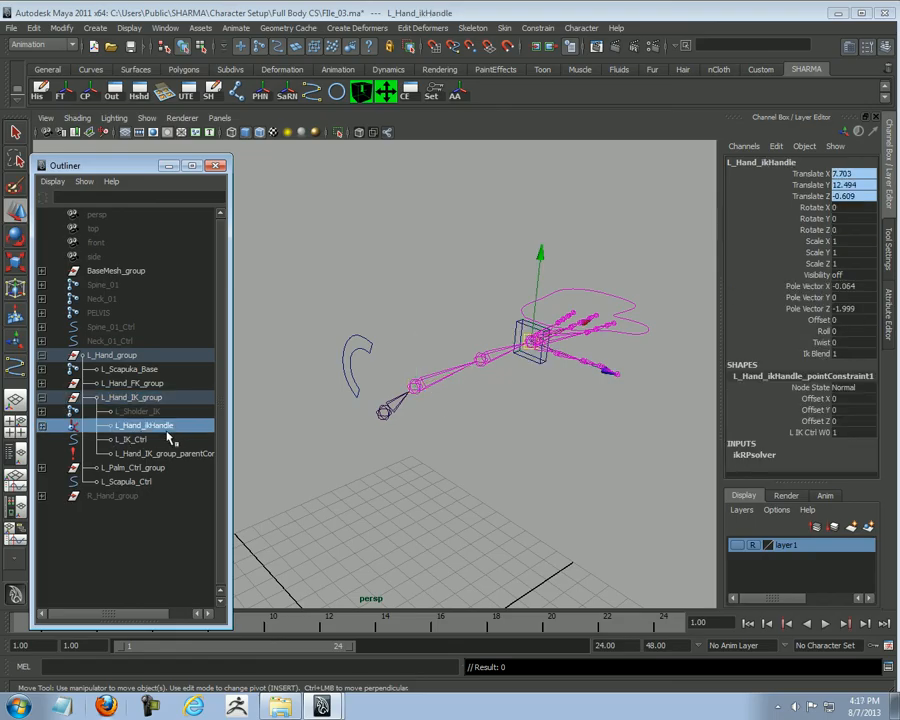
{"action": "left_click", "coordinate": [131, 440], "text": "ctrl"}
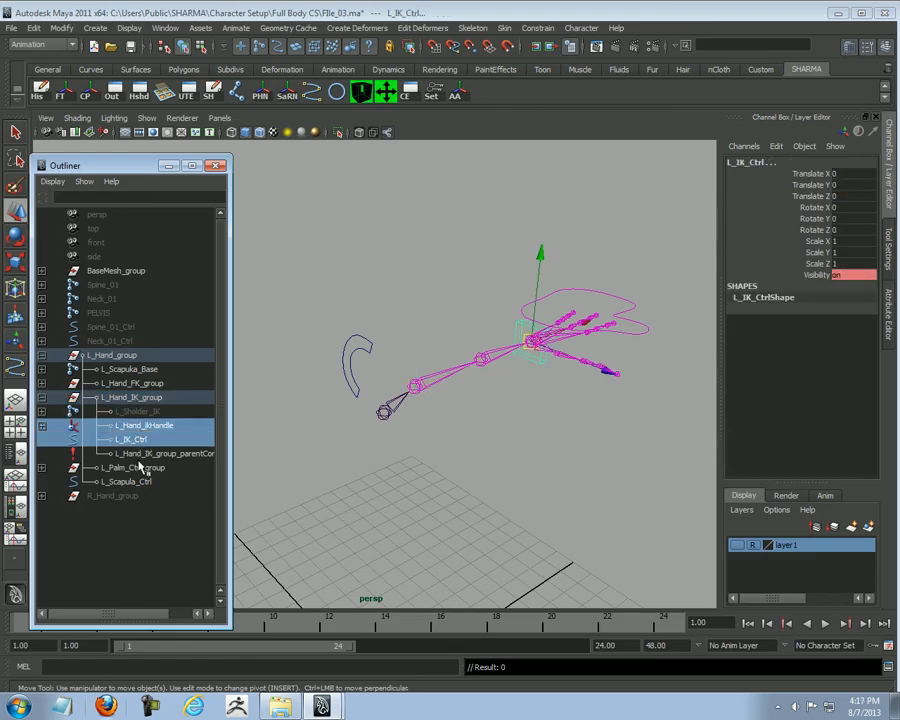
{"action": "middle_click_drag", "start_coordinate": [140, 431], "coordinate": [145, 371]}
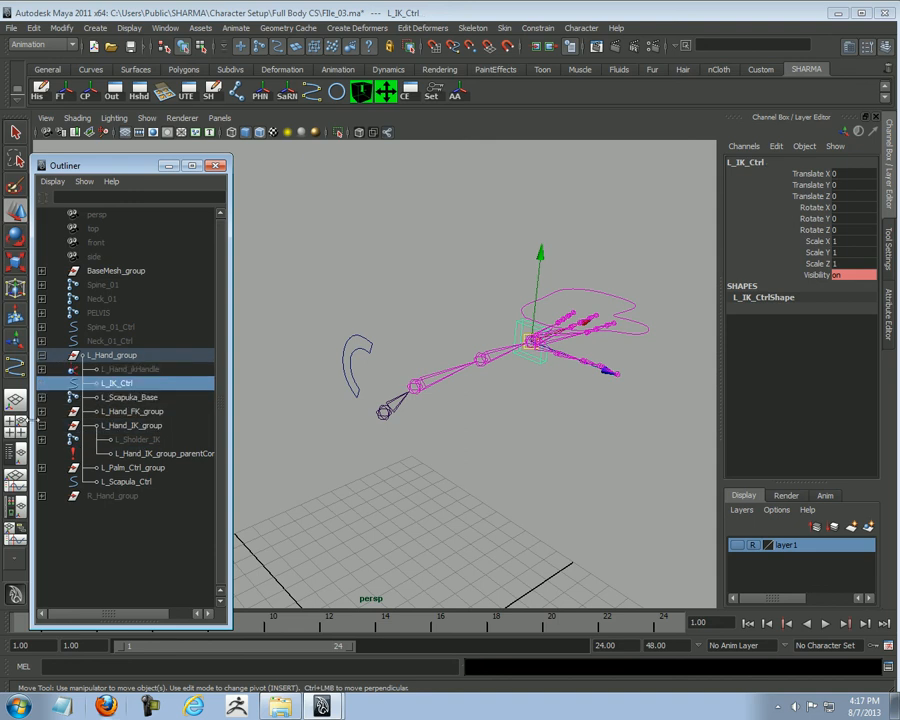
{"action": "left_click", "coordinate": [41, 425]}
{"action": "left_click", "coordinate": [152, 426]}
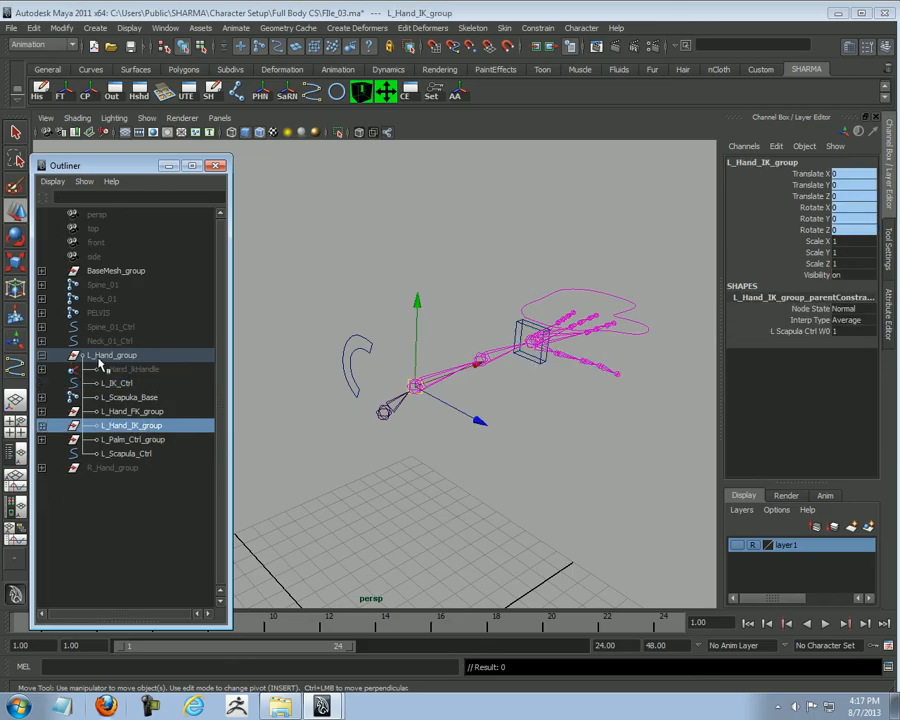
{"action": "left_click", "coordinate": [110, 355]}
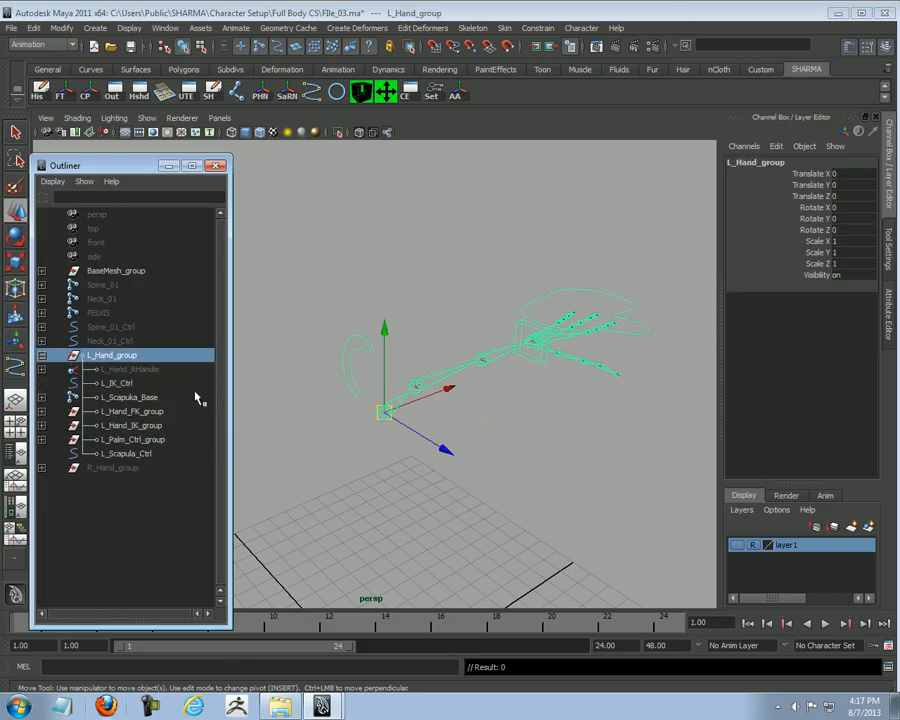
Step: Test the regrouped IK arm by rotating L_Scapula_Ctrl in two directions, undoing each rotation
{"action": "left_click", "coordinate": [376, 451]}
{"action": "left_click", "coordinate": [372, 341]}
{"action": "left_click_drag", "start_coordinate": [553, 394], "coordinate": [500, 422], "text": "alt"}
{"action": "key", "text": "e"}
{"action": "left_click_drag", "start_coordinate": [393, 337], "coordinate": [455, 455]}
{"action": "key", "text": "ctrl+z"}
{"action": "left_click_drag", "start_coordinate": [410, 515], "coordinate": [585, 477]}
{"action": "key", "text": "ctrl+z"}
{"action": "key", "text": "w"}
Step: Lower L_IK_Ctrl to bend the left arm, then test-rotate L_Scapula_Ctrl and undo the rotations
{"action": "left_click", "coordinate": [532, 357]}
{"action": "left_click_drag", "start_coordinate": [532, 357], "coordinate": [484, 488]}
{"action": "left_click_drag", "start_coordinate": [373, 307], "coordinate": [419, 363]}
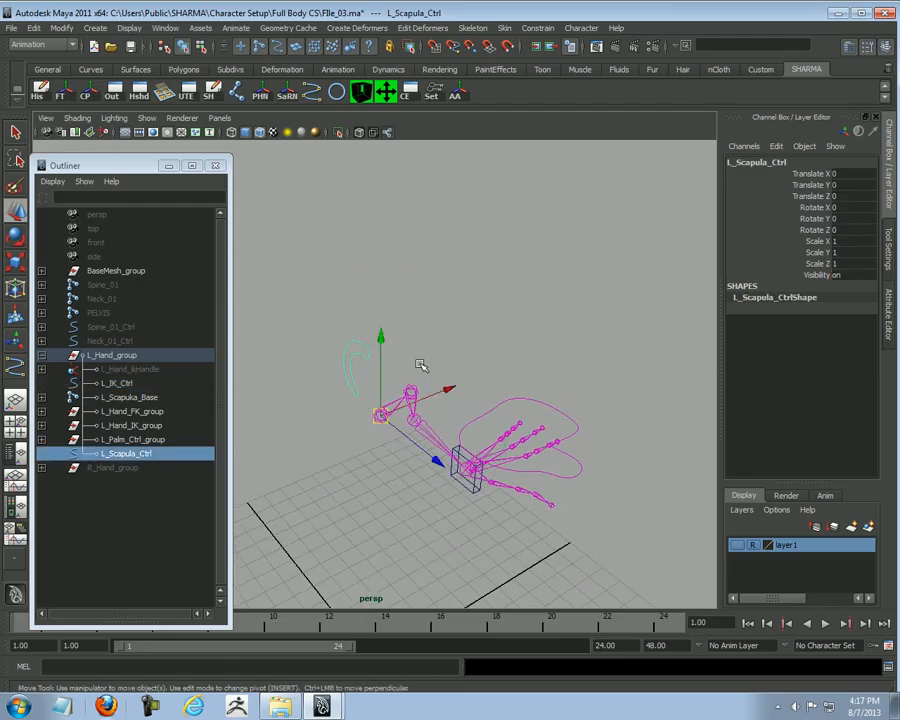
{"action": "key", "text": "e"}
{"action": "mouse_move", "coordinate": [470, 430]}
{"action": "left_mouse_down"}
{"action": "mouse_move", "coordinate": [486, 442]}
{"action": "mouse_move", "coordinate": [456, 438]}
{"action": "mouse_move", "coordinate": [454, 427]}
{"action": "left_mouse_up"}
{"action": "key", "text": "ctrl+z"}
{"action": "left_click_drag", "start_coordinate": [437, 493], "coordinate": [320, 478]}
{"action": "key", "text": "ctrl+z"}
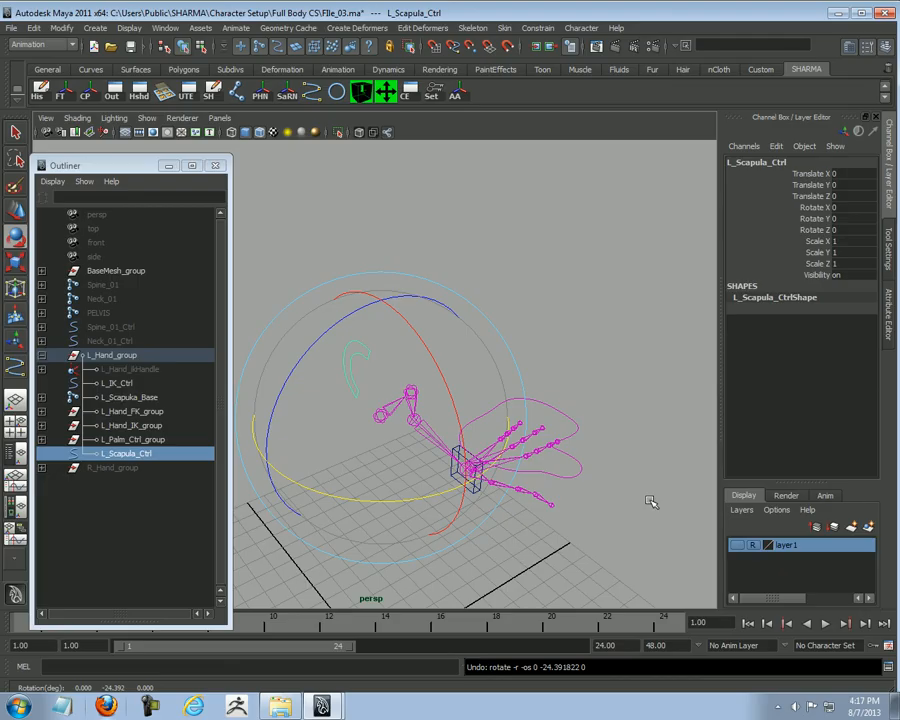
{"action": "key", "text": "w"}
{"action": "left_click", "coordinate": [362, 338]}
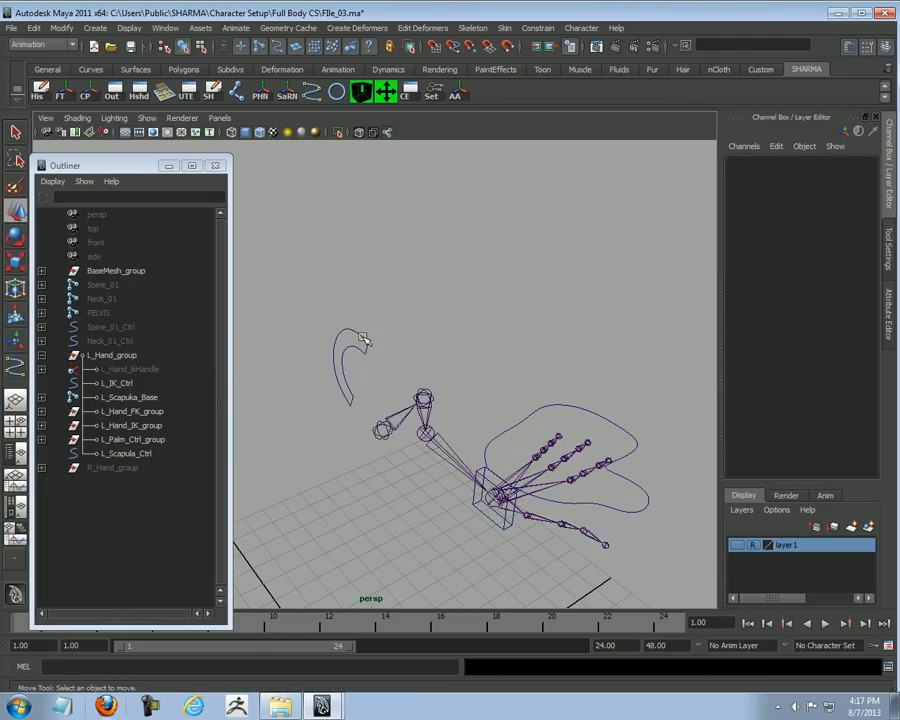
Step: Reset L_IK_Ctrl's X, Y and Z translation to 0 to straighten the left arm
{"action": "left_click", "coordinate": [368, 319]}
{"action": "left_click_drag", "start_coordinate": [565, 559], "coordinate": [462, 458], "text": "alt"}
{"action": "left_click", "coordinate": [464, 453]}
{"action": "left_click_drag", "start_coordinate": [862, 198], "coordinate": [858, 174]}
{"action": "type", "text": "0"}
{"action": "key", "text": "Return"}
{"action": "left_click", "coordinate": [399, 222]}
{"action": "left_click_drag", "start_coordinate": [399, 222], "coordinate": [508, 390], "text": "alt"}
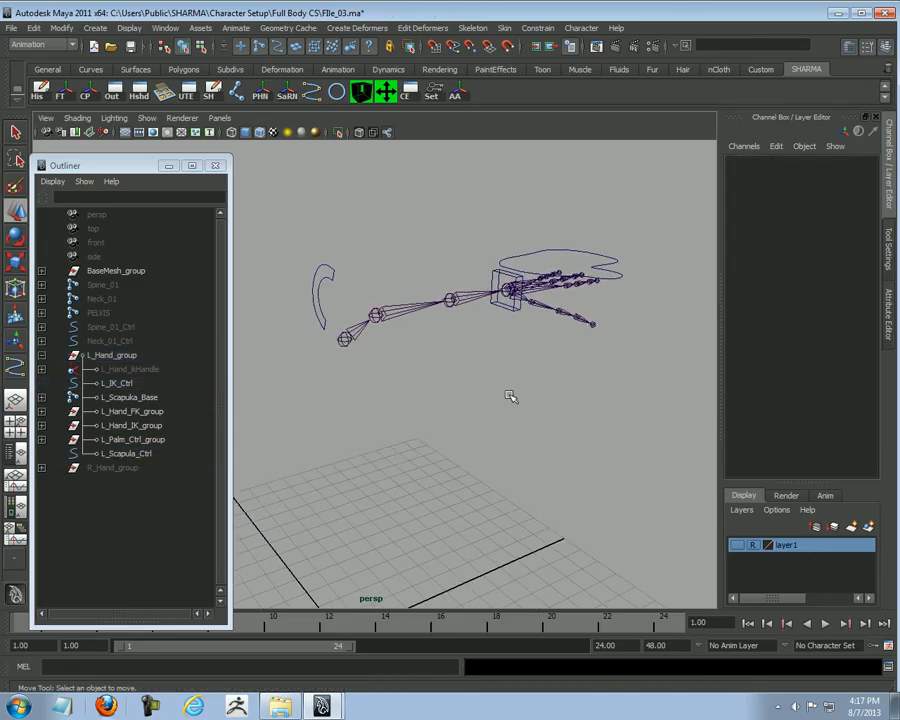
Step: Test-move the whole left arm with L_Hand_group and undo the move
{"action": "left_click", "coordinate": [115, 356]}
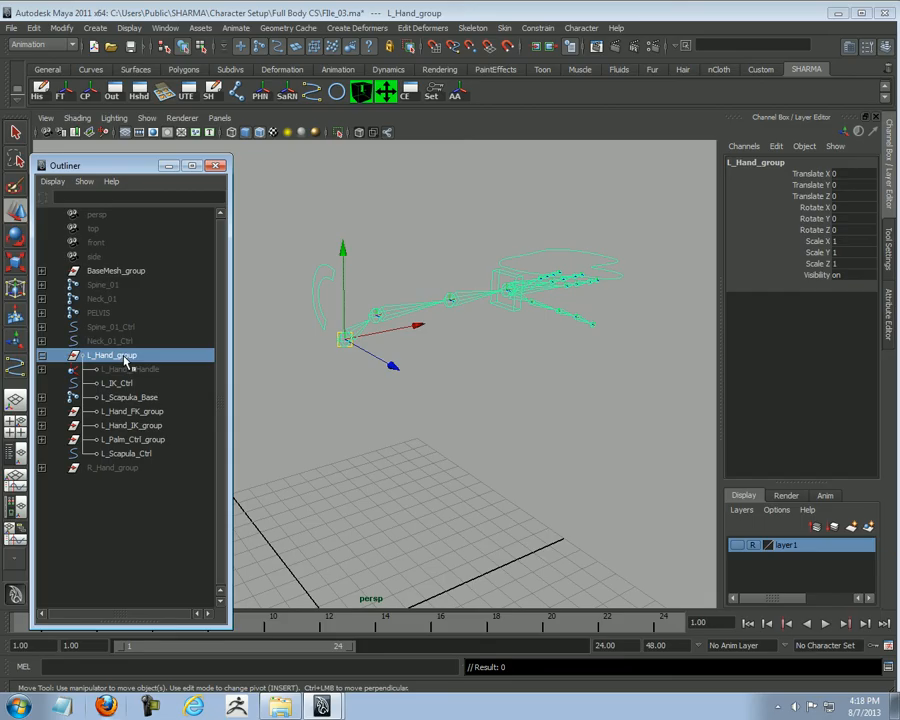
{"action": "left_click", "coordinate": [130, 426]}
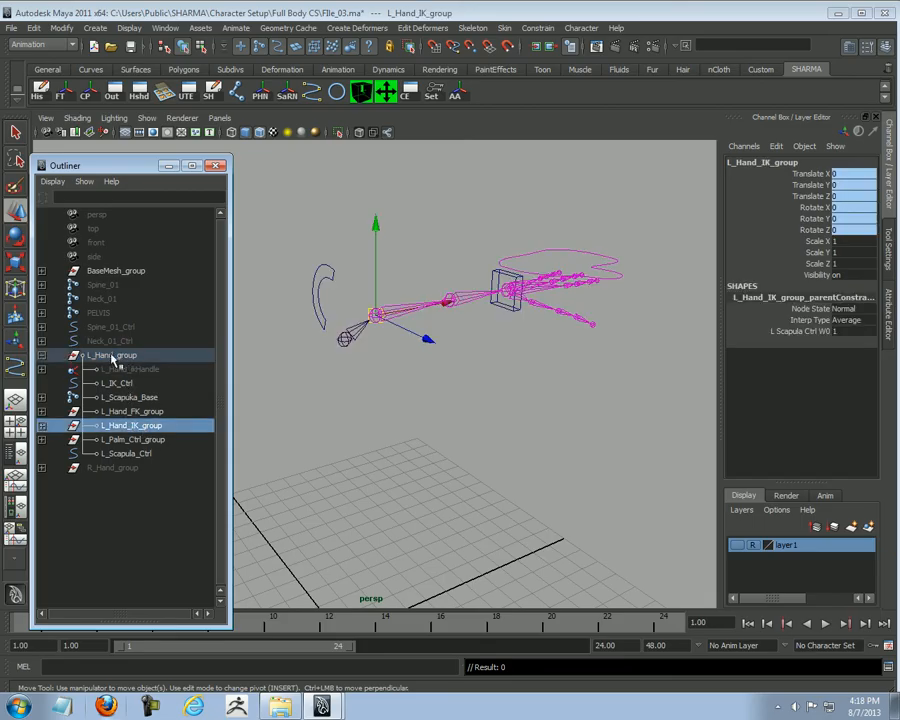
{"action": "left_click", "coordinate": [41, 355]}
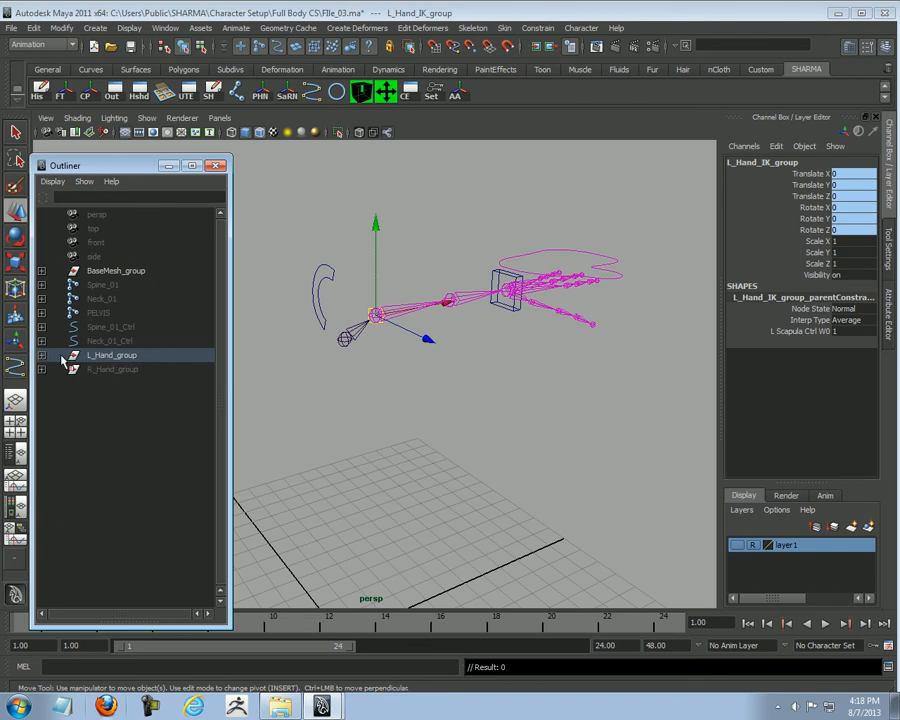
{"action": "left_click", "coordinate": [118, 355]}
{"action": "left_click_drag", "start_coordinate": [330, 385], "coordinate": [380, 388], "text": "alt"}
{"action": "right_click_drag", "start_coordinate": [376, 387], "coordinate": [386, 386], "text": "alt"}
{"action": "left_click_drag", "start_coordinate": [365, 362], "coordinate": [375, 435]}
{"action": "key", "text": "ctrl+z"}
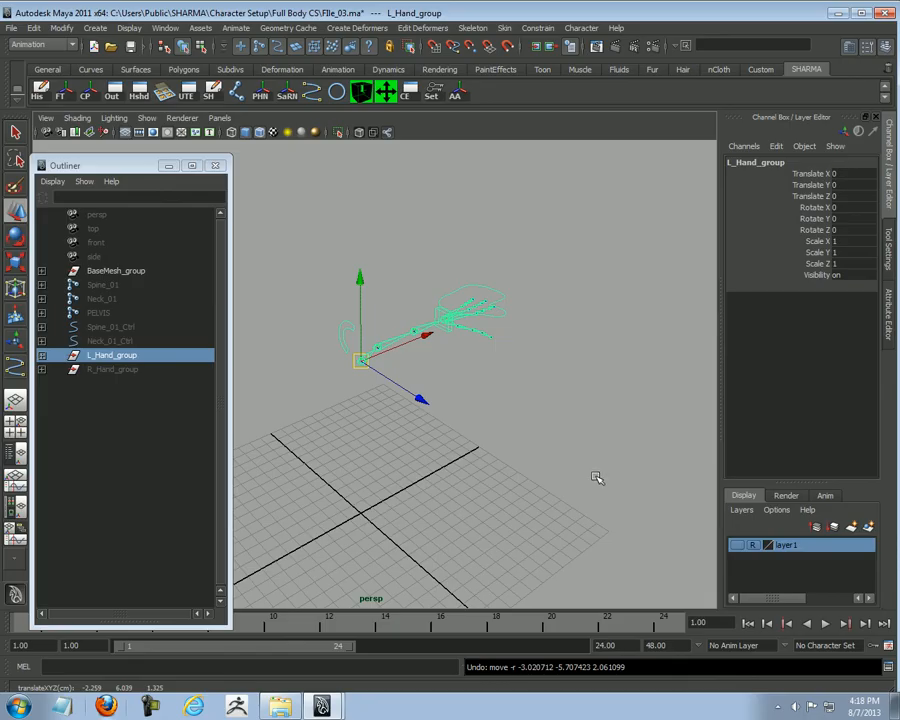
Step: Test-rotate L_Scapula_Ctrl with the straightened IK arm and undo the rotation
{"action": "left_click", "coordinate": [593, 477]}
{"action": "left_click_drag", "start_coordinate": [388, 362], "coordinate": [366, 345], "text": "alt"}
{"action": "right_click_drag", "start_coordinate": [366, 345], "coordinate": [363, 325], "text": "alt"}
{"action": "left_click", "coordinate": [350, 328]}
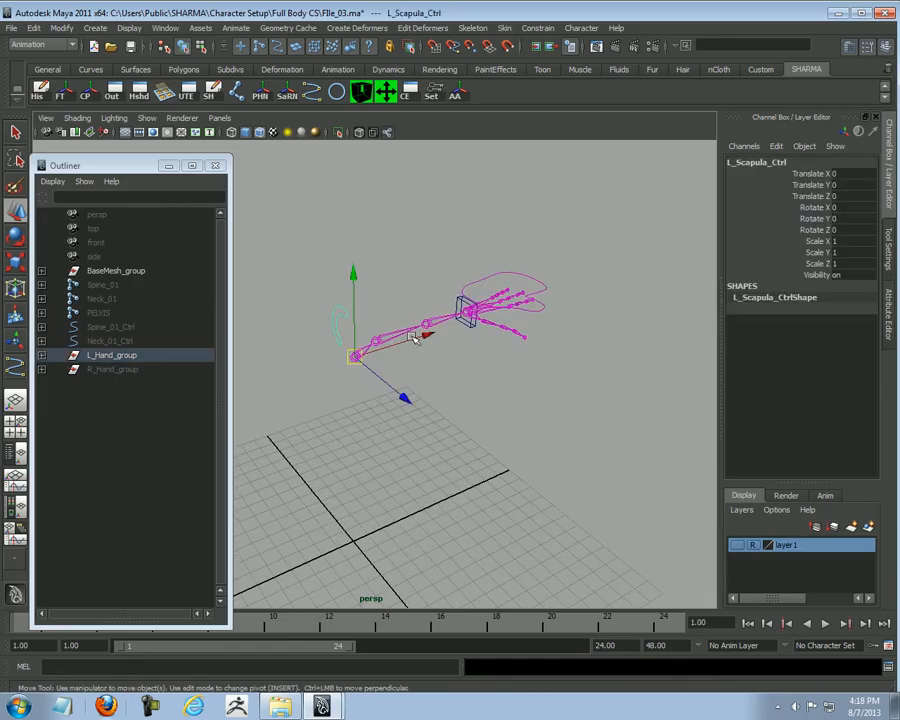
{"action": "left_click_drag", "start_coordinate": [357, 330], "coordinate": [484, 370], "text": "alt"}
{"action": "key", "text": "e"}
{"action": "left_click_drag", "start_coordinate": [474, 289], "coordinate": [541, 413]}
{"action": "key", "text": "ctrl+z"}
{"action": "key", "text": "w"}
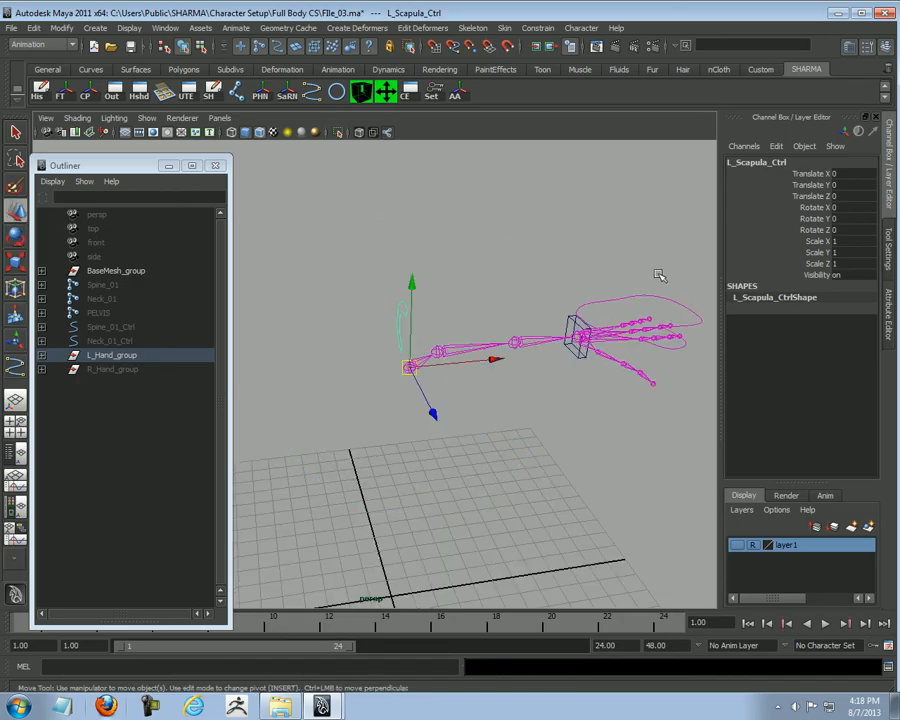
Step: Switch the left arm to FK mode through the switch attribute on its palm control
{"action": "left_click", "coordinate": [685, 302]}
{"action": "left_click", "coordinate": [853, 290]}
{"action": "left_click", "coordinate": [846, 314]}
{"action": "left_click", "coordinate": [532, 471]}
Step: Test-rotate L_Scapula_Ctrl with the left arm in FK mode, undo the rotation and clear the selection
{"action": "left_click", "coordinate": [406, 312]}
{"action": "middle_click_drag", "start_coordinate": [548, 397], "coordinate": [529, 398], "text": "alt"}
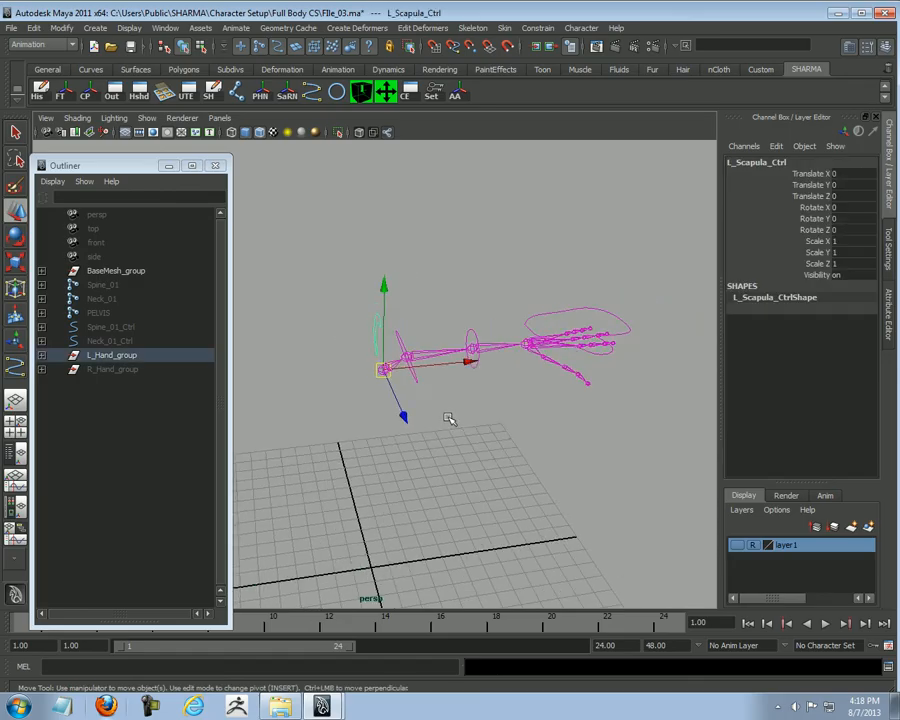
{"action": "key", "text": "e"}
{"action": "left_click_drag", "start_coordinate": [458, 263], "coordinate": [599, 476]}
{"action": "left_click", "coordinate": [602, 470]}
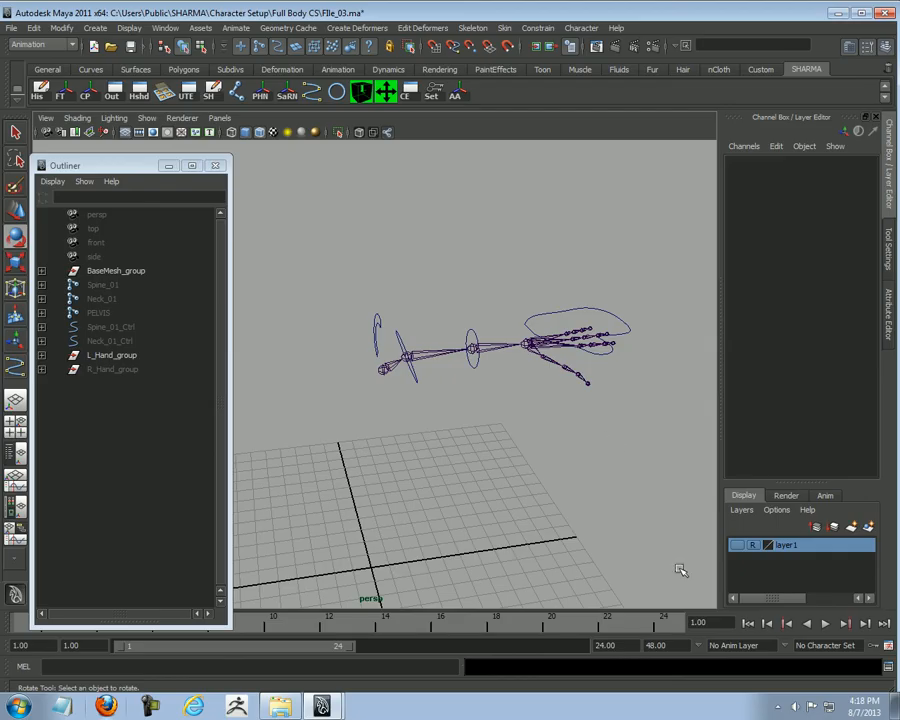
Step: Show the right arm by setting R_Hand_group's visibility to 1
{"action": "left_click", "coordinate": [110, 370]}
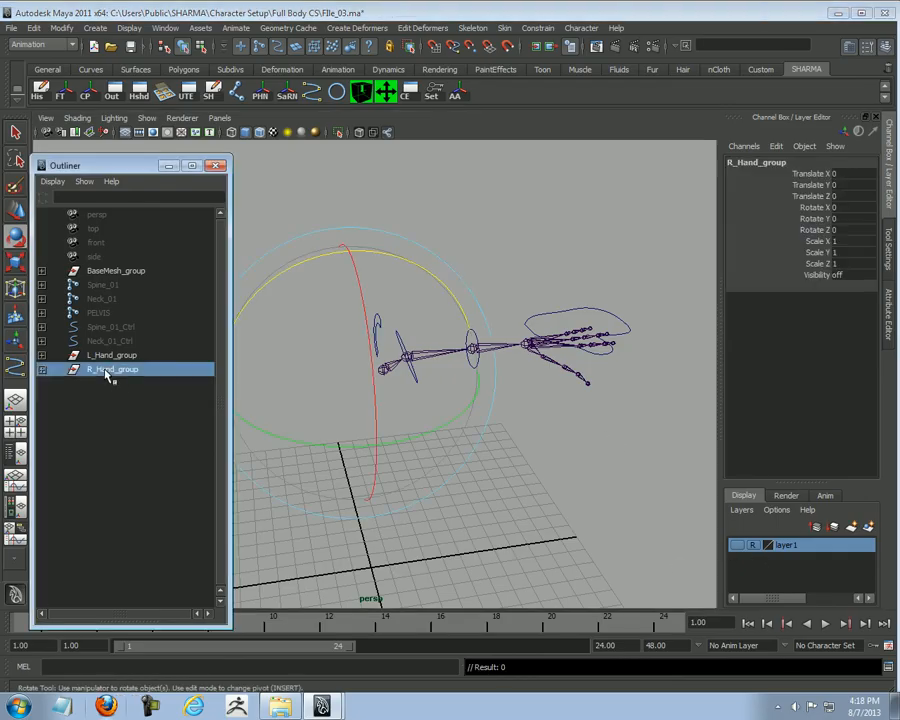
{"action": "left_click", "coordinate": [835, 275]}
{"action": "type", "text": "1"}
{"action": "key", "text": "Return"}
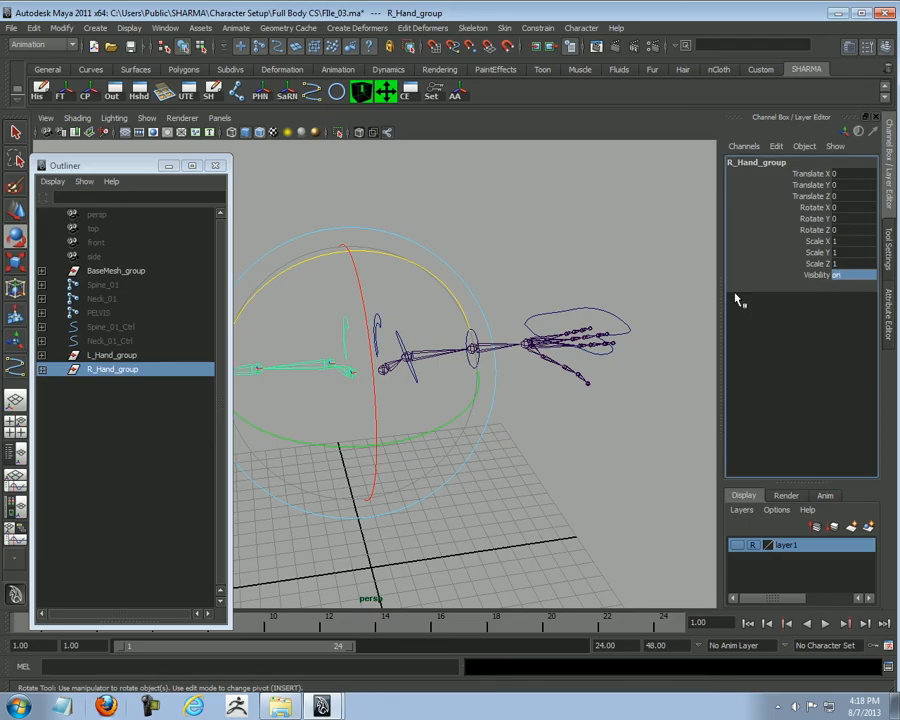
{"action": "left_click_drag", "start_coordinate": [564, 562], "coordinate": [479, 517], "text": "alt"}
{"action": "right_click_drag", "start_coordinate": [479, 517], "coordinate": [585, 505], "text": "alt"}
{"action": "key", "text": "w"}
{"action": "left_click", "coordinate": [588, 503]}
Step: Parent-constrain R_Hand_FK_group to R_Scapula_Ctrl with maintain offset on and all translate and rotate axes
{"action": "middle_click_drag", "start_coordinate": [352, 406], "coordinate": [402, 424], "text": "alt"}
{"action": "right_click_drag", "start_coordinate": [402, 424], "coordinate": [422, 428], "text": "alt"}
{"action": "middle_click_drag", "start_coordinate": [388, 331], "coordinate": [444, 350], "text": "alt"}
{"action": "left_click", "coordinate": [41, 369]}
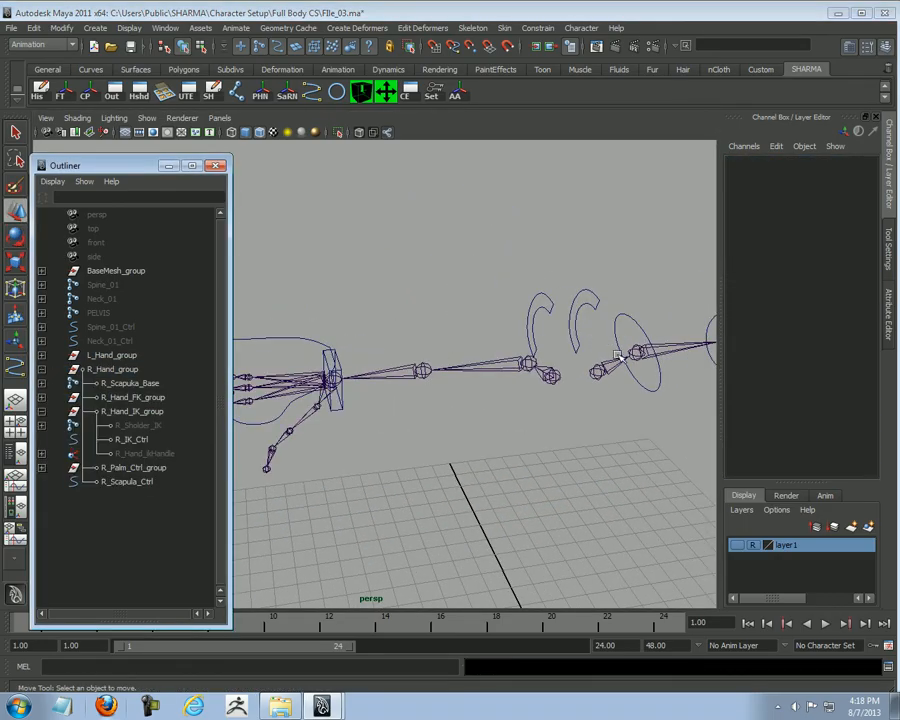
{"action": "left_click", "coordinate": [41, 411]}
{"action": "left_click", "coordinate": [128, 411]}
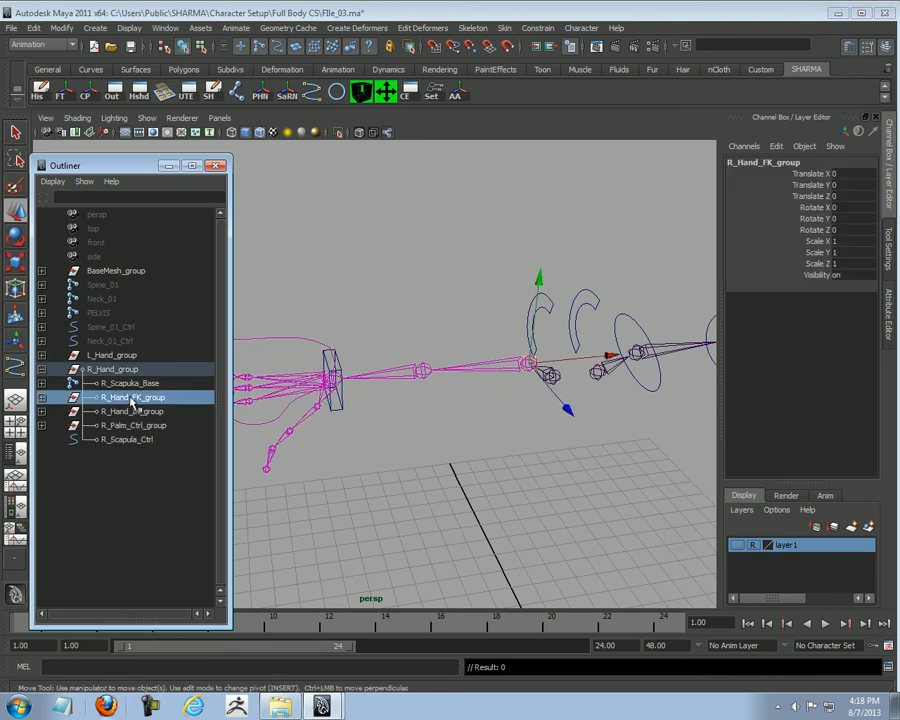
{"action": "left_click", "coordinate": [548, 312]}
{"action": "left_click_drag", "start_coordinate": [527, 467], "coordinate": [520, 440], "text": "alt"}
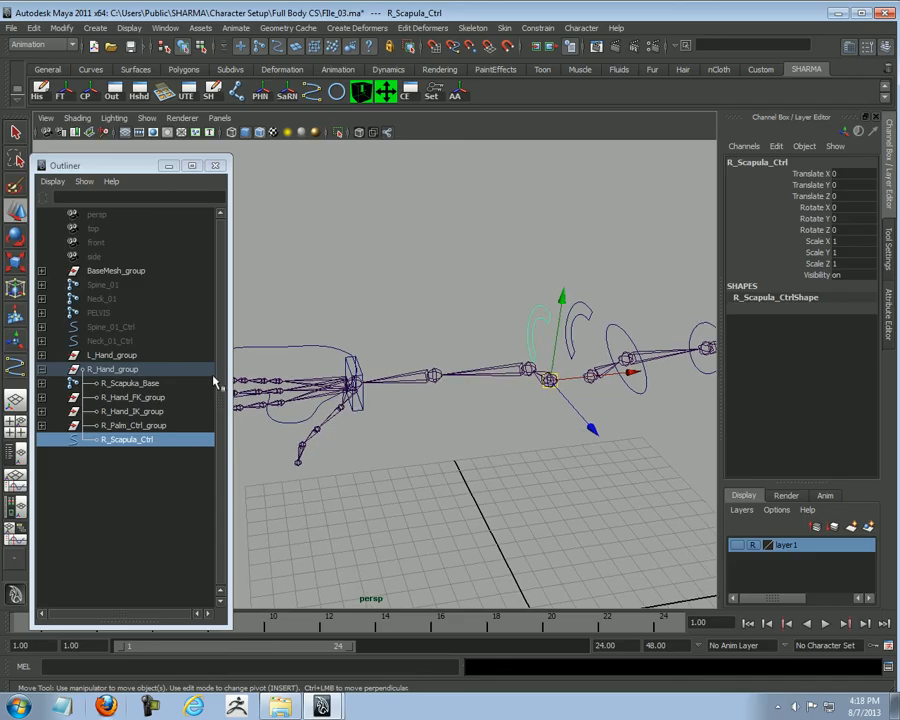
{"action": "left_click", "coordinate": [141, 398], "text": "ctrl"}
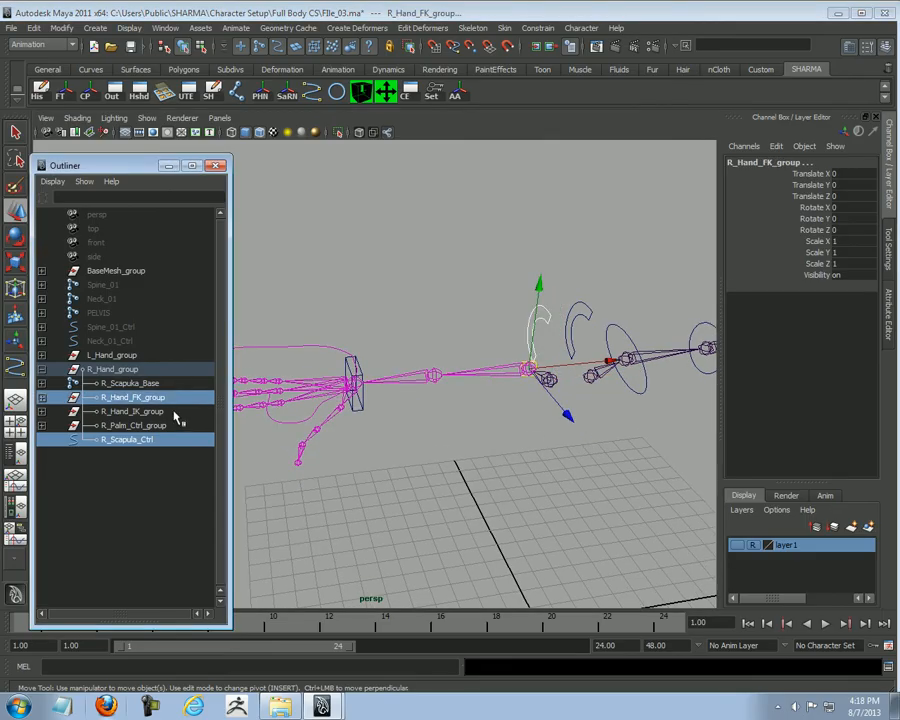
{"action": "left_click", "coordinate": [538, 28]}
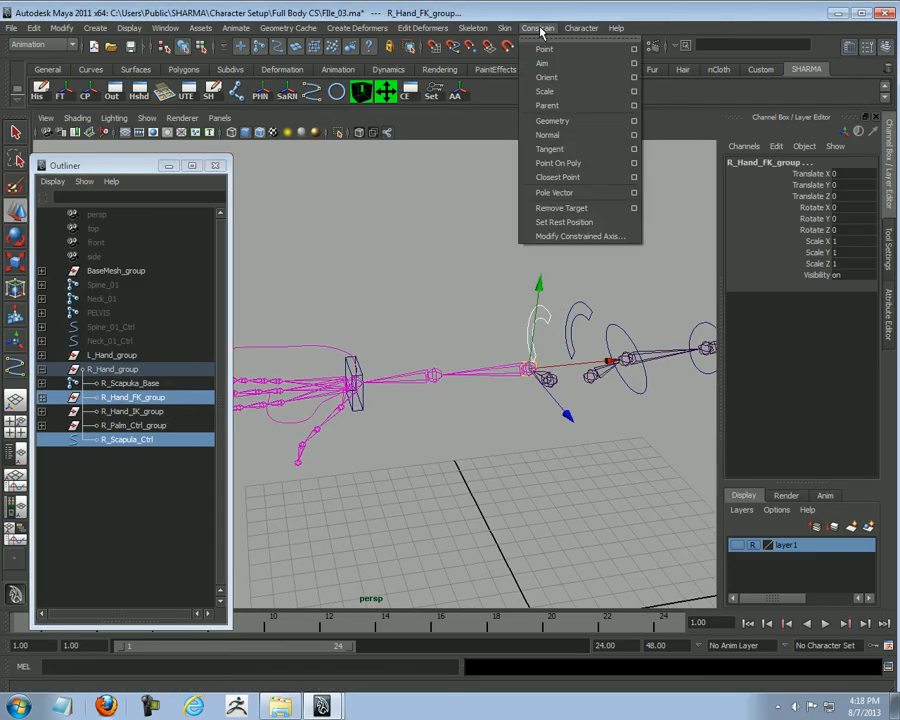
{"action": "left_click", "coordinate": [633, 105]}
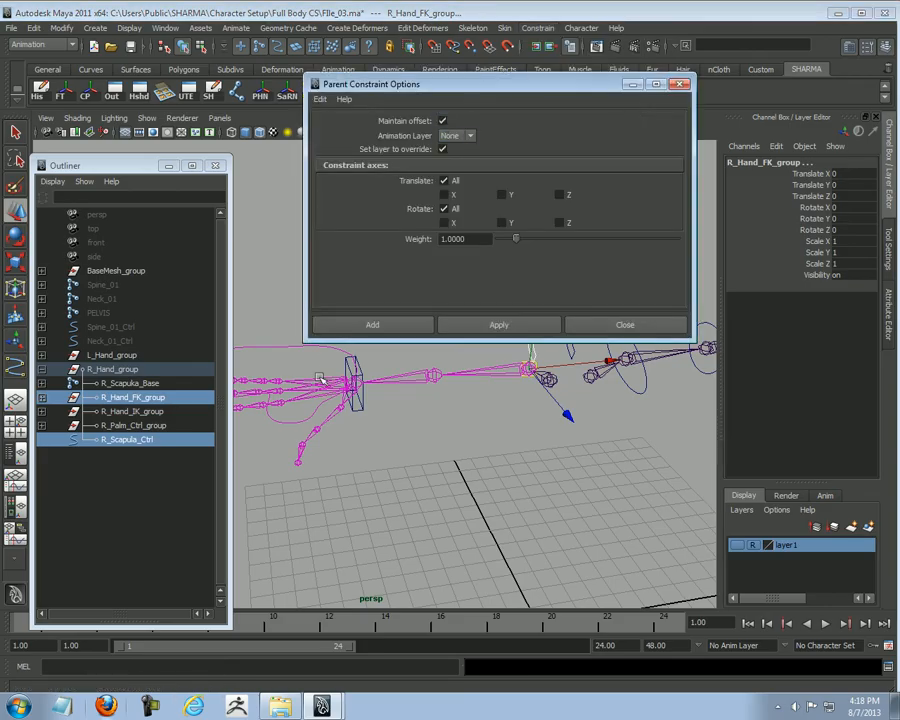
{"action": "left_click", "coordinate": [368, 325]}
{"action": "left_click", "coordinate": [456, 411]}
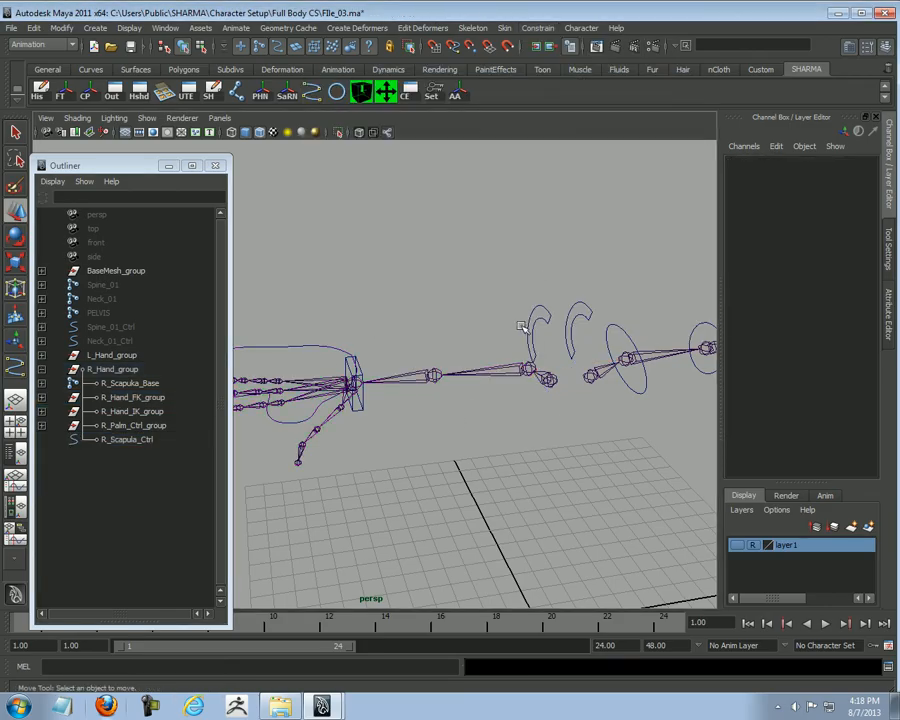
Step: Parent-constrain R_Hand_IK_group to R_Scapula_Ctrl
{"action": "left_click_drag", "start_coordinate": [530, 323], "coordinate": [397, 268]}
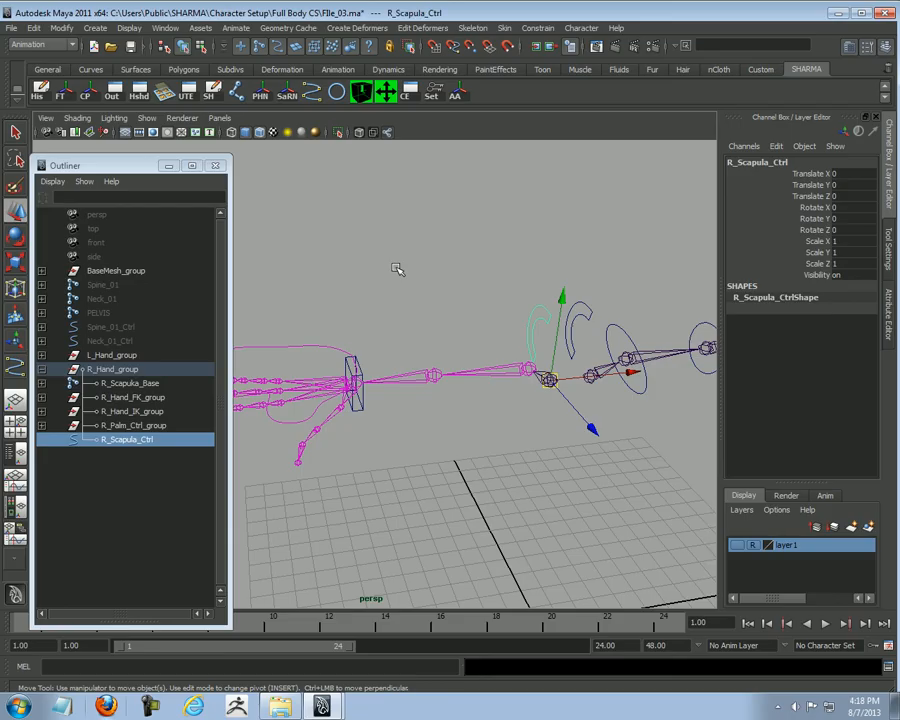
{"action": "left_click", "coordinate": [122, 412], "text": "ctrl"}
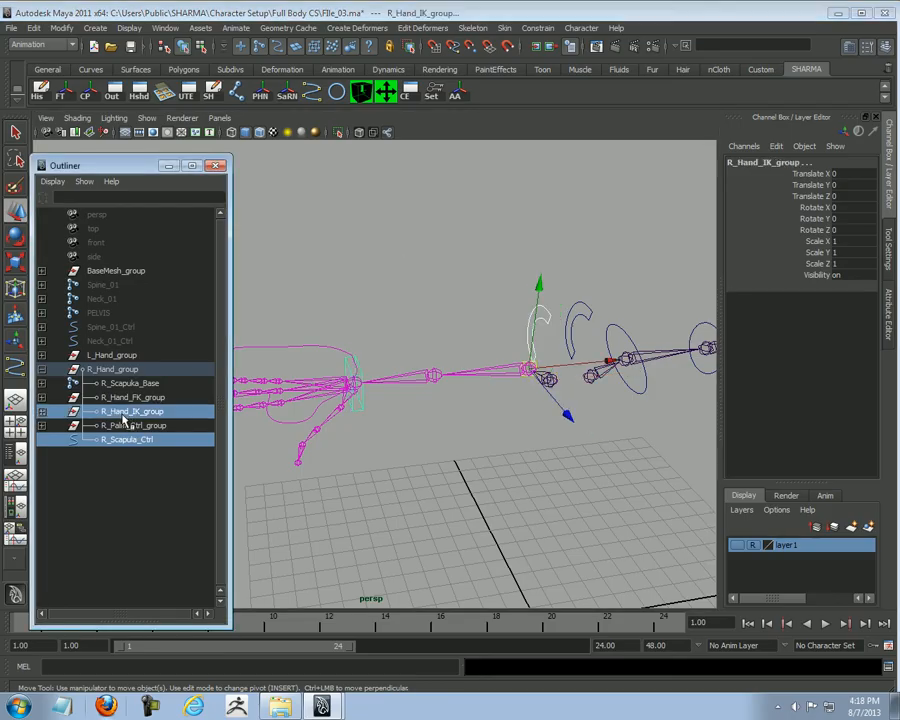
{"action": "left_click", "coordinate": [537, 28]}
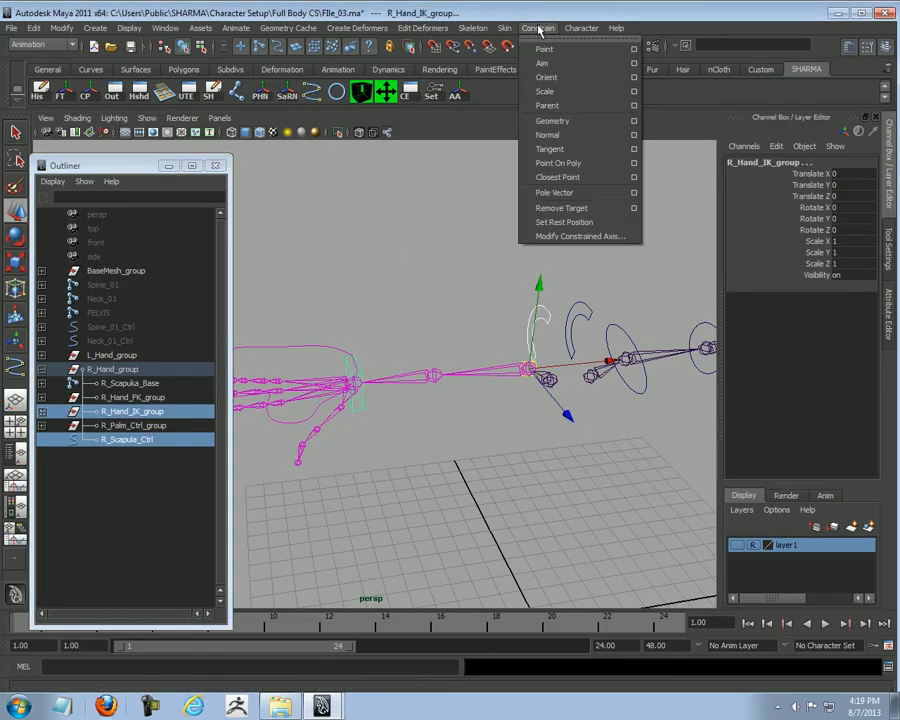
{"action": "left_click", "coordinate": [565, 106]}
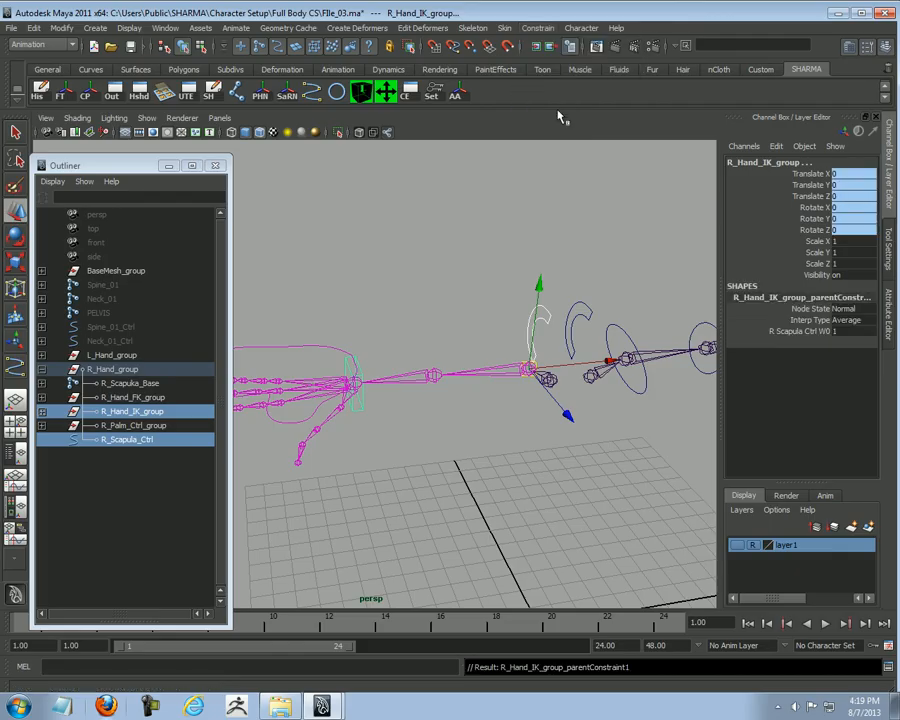
{"action": "left_click", "coordinate": [408, 458]}
Step: Move R_IK_Ctrl and R_Hand_ikHandle out of R_Hand_IK_group, placing them directly under R_Hand_group
{"action": "scroll", "coordinate": [408, 458], "scroll_direction": "up", "scroll_amount": 1}
{"action": "left_click", "coordinate": [100, 411]}
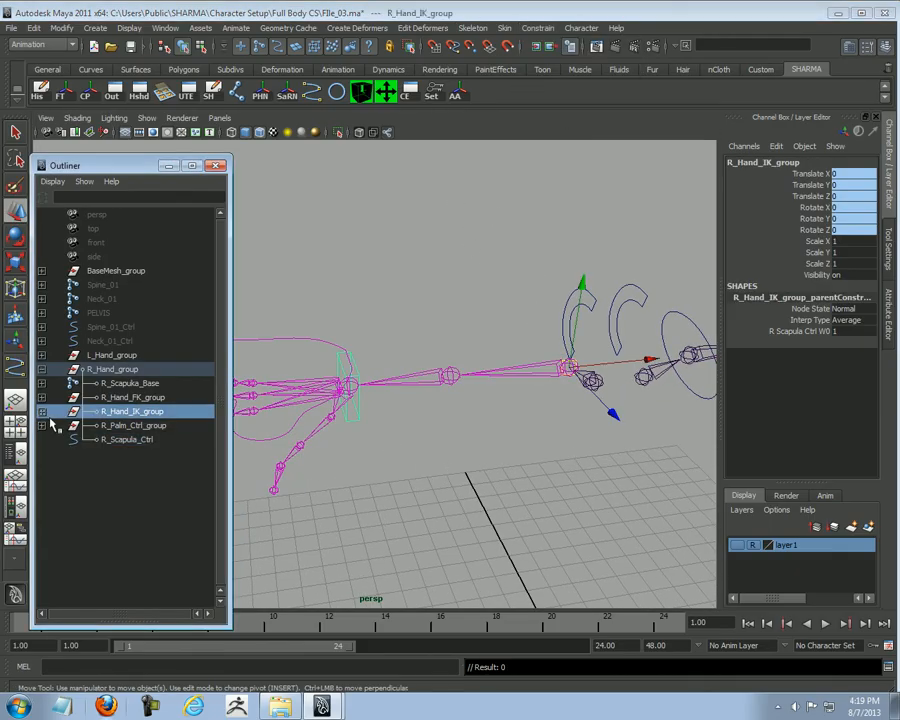
{"action": "left_click", "coordinate": [42, 412]}
{"action": "left_click", "coordinate": [135, 425]}
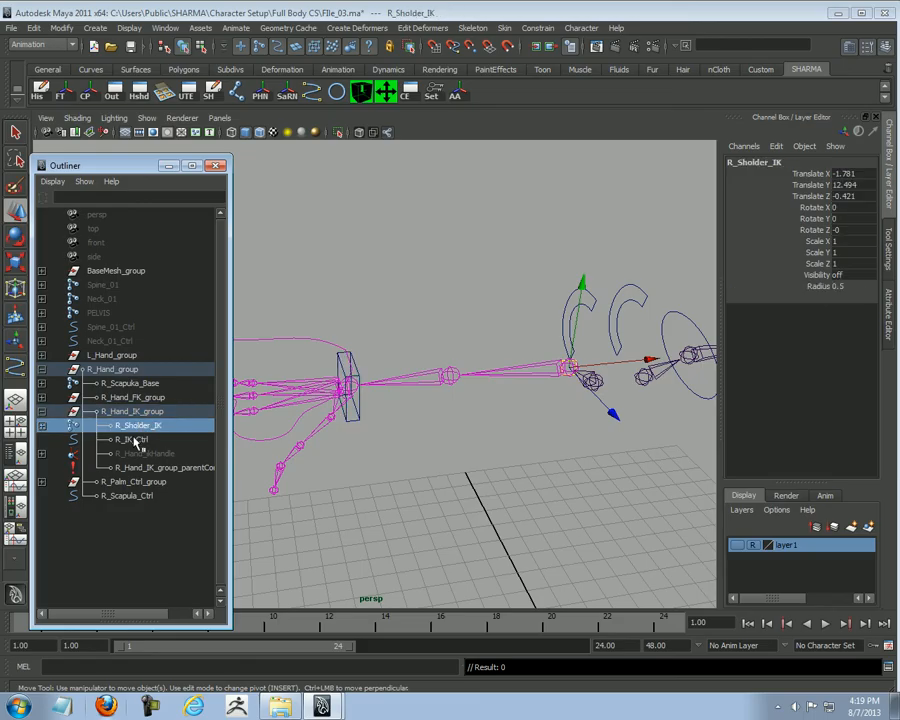
{"action": "left_click", "coordinate": [131, 440]}
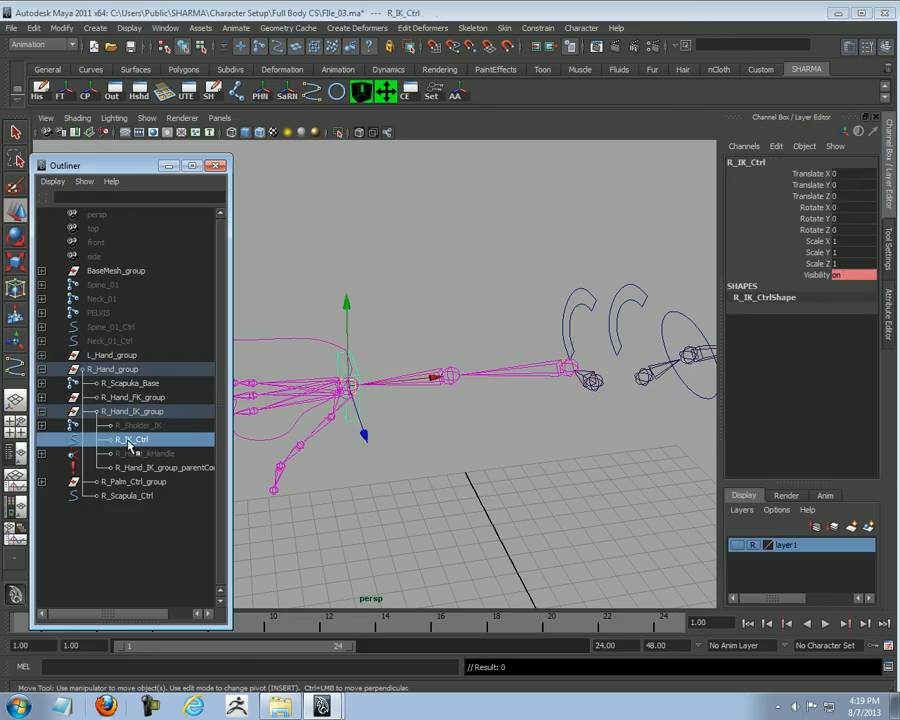
{"action": "left_click", "coordinate": [140, 454], "text": "ctrl"}
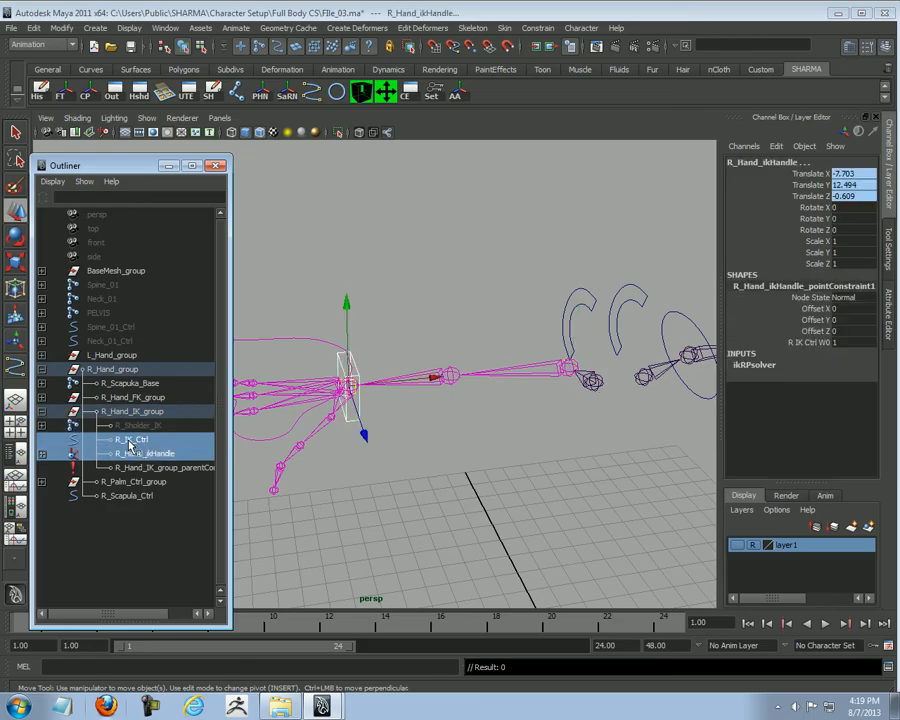
{"action": "middle_click_drag", "start_coordinate": [130, 454], "coordinate": [130, 385]}
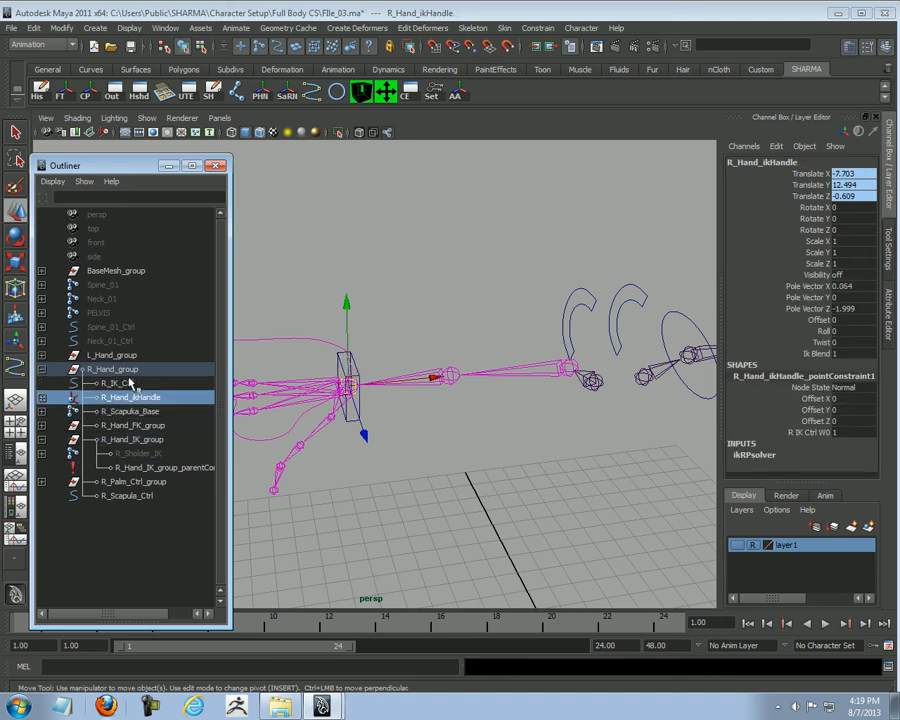
{"action": "left_click", "coordinate": [41, 369]}
Step: Bend the right arm with R_IK_Ctrl, then test-rotate R_Scapula_Ctrl about X and undo the rotation
{"action": "left_click", "coordinate": [110, 374]}
{"action": "left_click", "coordinate": [456, 394]}
{"action": "left_click_drag", "start_coordinate": [456, 394], "coordinate": [422, 398], "text": "alt"}
{"action": "left_click", "coordinate": [370, 400]}
{"action": "left_click", "coordinate": [474, 347]}
{"action": "left_click_drag", "start_coordinate": [474, 347], "coordinate": [466, 376], "text": "alt"}
{"action": "key", "text": "e"}
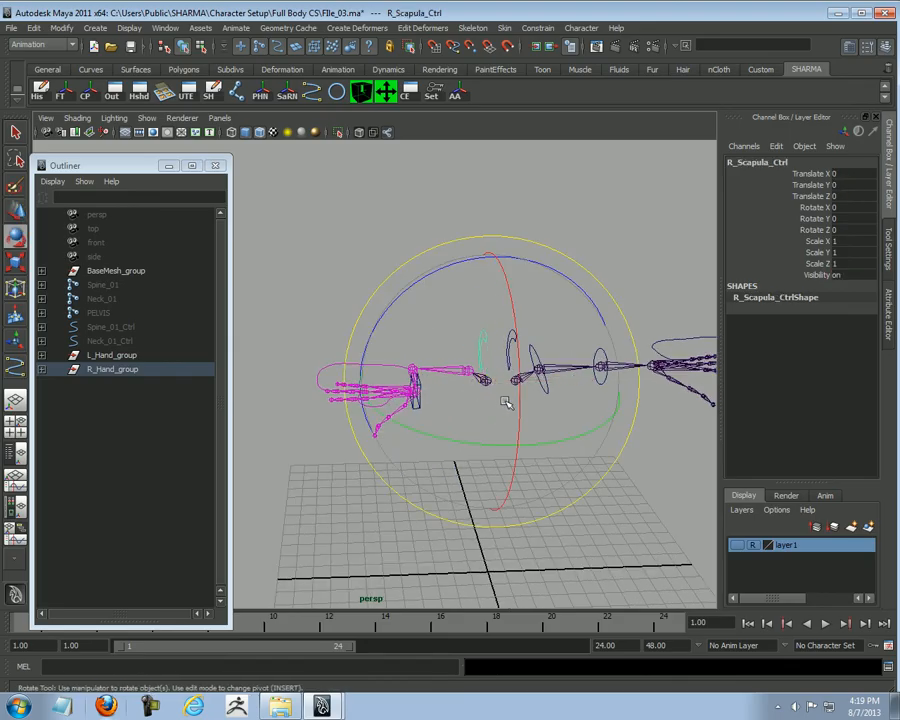
{"action": "left_click_drag", "start_coordinate": [504, 281], "coordinate": [502, 426]}
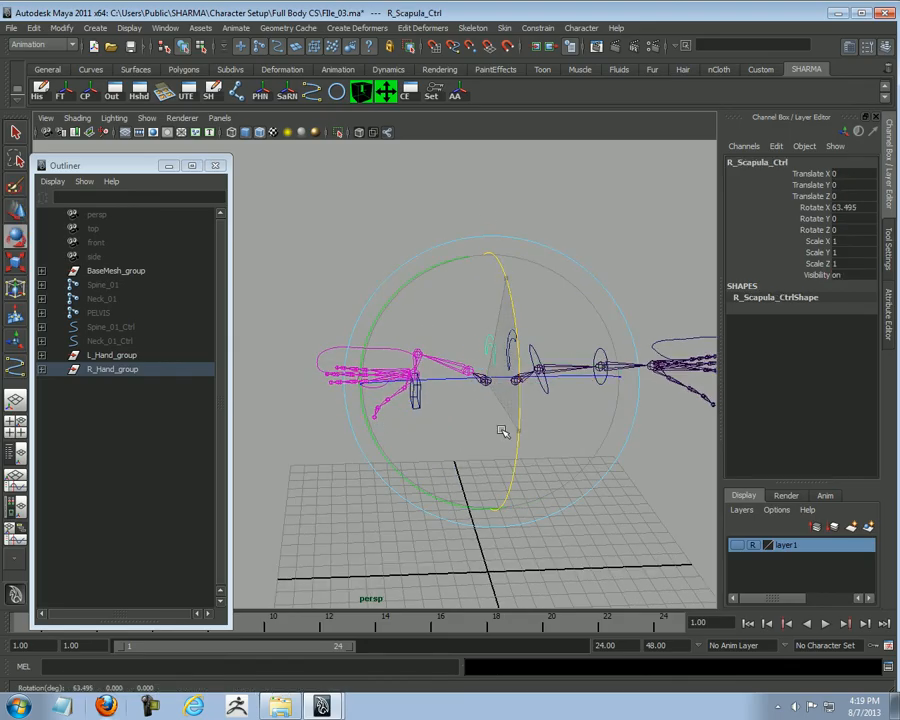
{"action": "key", "text": "ctrl+z"}
{"action": "left_click_drag", "start_coordinate": [428, 445], "coordinate": [385, 464], "text": "alt"}
{"action": "left_click_drag", "start_coordinate": [597, 428], "coordinate": [536, 436], "text": "alt"}
{"action": "left_click", "coordinate": [466, 470]}
{"action": "key", "text": "w"}
{"action": "left_click", "coordinate": [428, 393]}
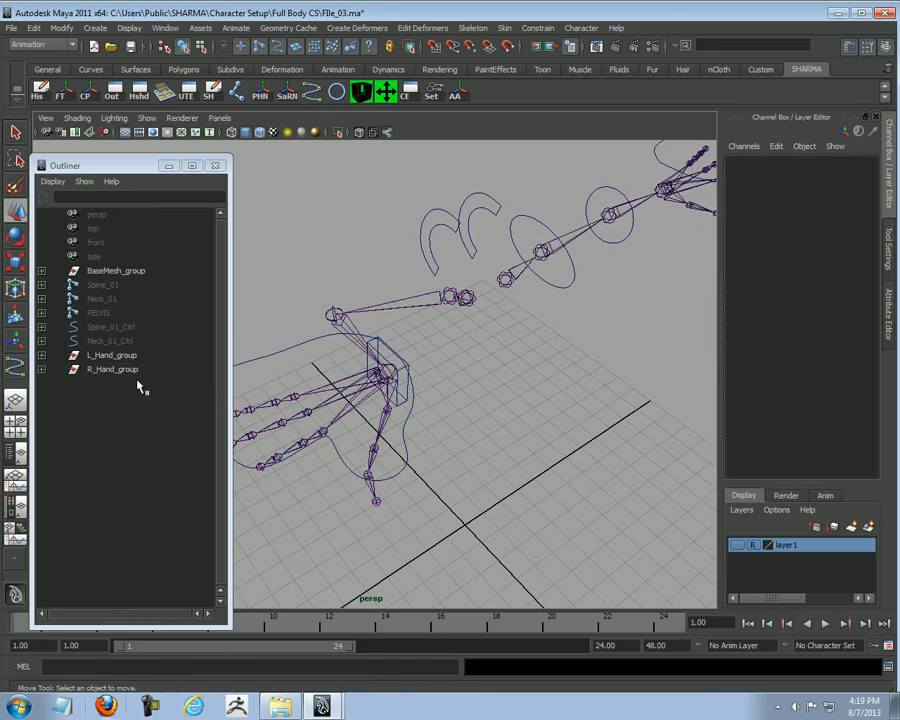
{"action": "left_click_drag", "start_coordinate": [267, 362], "coordinate": [420, 342], "text": "alt"}
{"action": "left_click", "coordinate": [477, 245]}
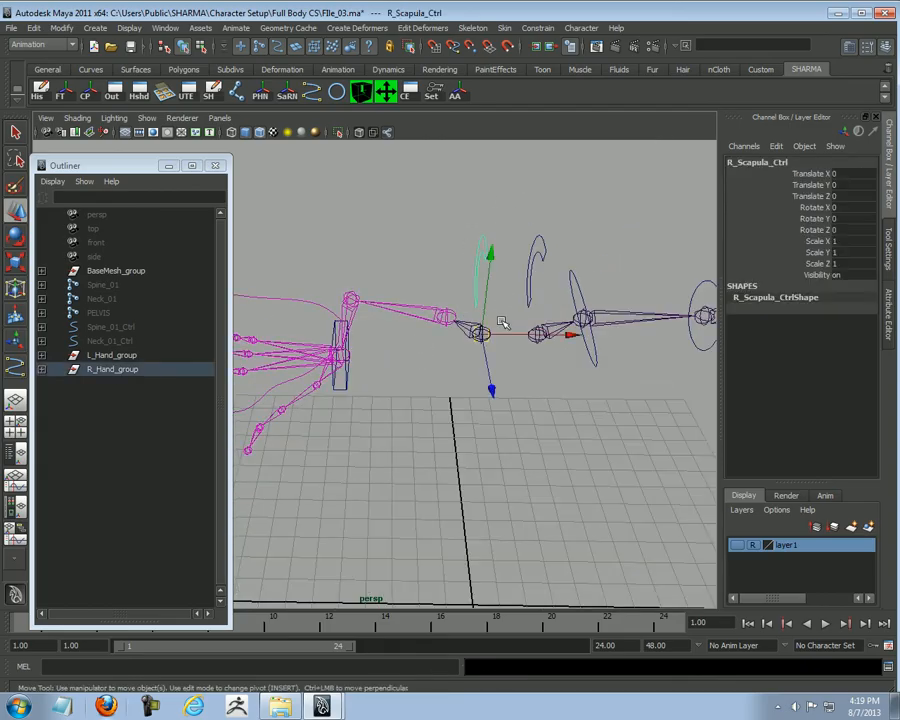
{"action": "left_click", "coordinate": [480, 334], "text": "shift"}
{"action": "left_click", "coordinate": [537, 28]}
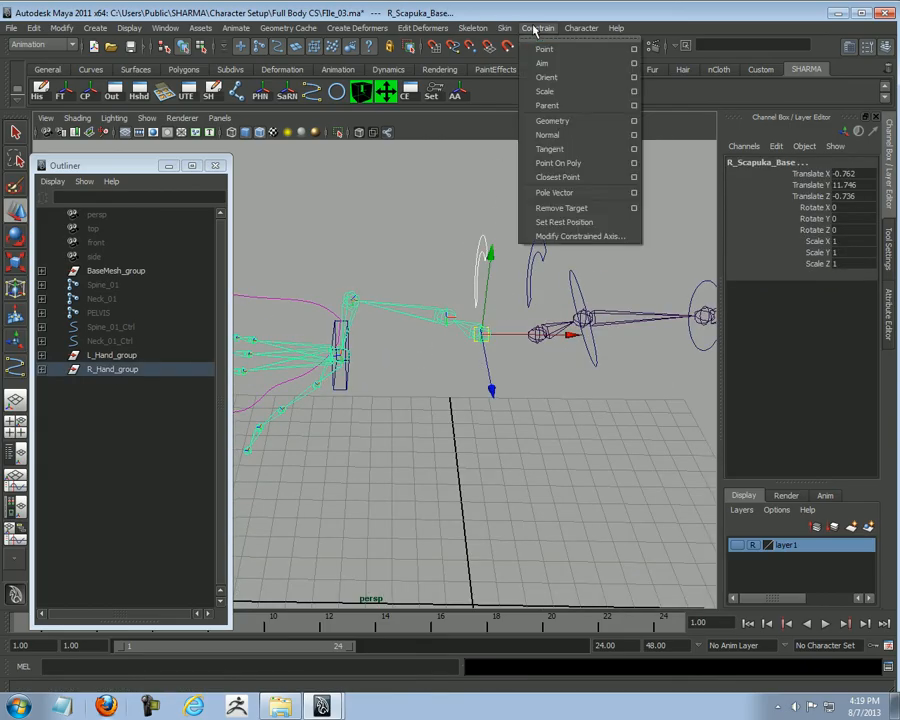
{"action": "left_click", "coordinate": [430, 440]}
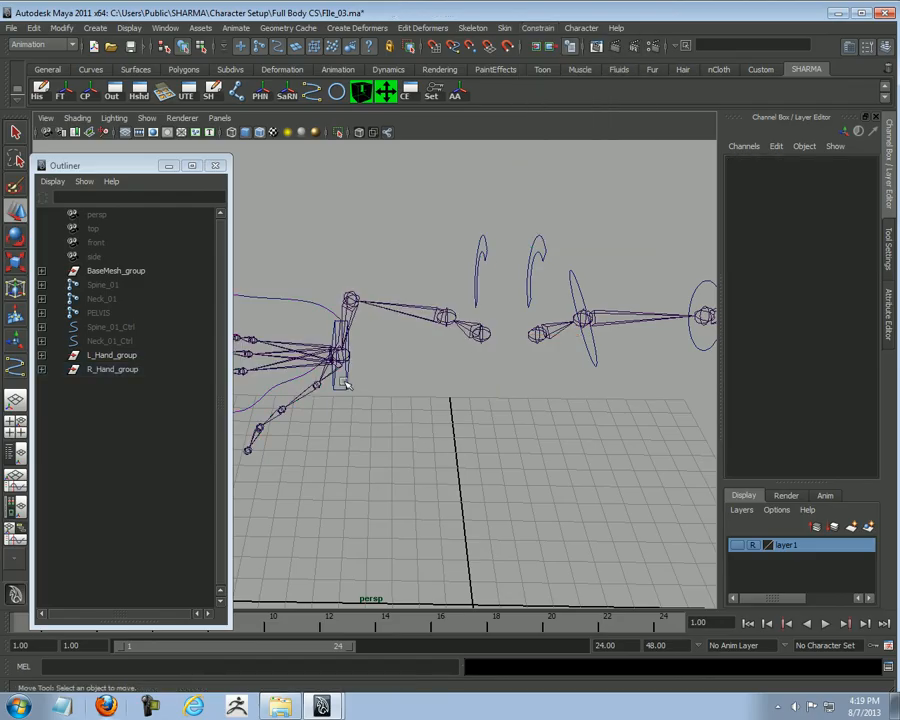
Step: Reset R_IK_Ctrl's X, Y and Z translation to 0 to straighten the right arm
{"action": "left_click", "coordinate": [342, 380]}
{"action": "left_click_drag", "start_coordinate": [860, 197], "coordinate": [865, 167]}
{"action": "left_click", "coordinate": [850, 173]}
{"action": "type", "text": "0"}
{"action": "key", "text": "Return"}
Step: Parent-constrain the right arm's base scapula joint to R_Scapula_Ctrl and clear the selection
{"action": "left_click", "coordinate": [480, 308]}
{"action": "left_click", "coordinate": [478, 338], "text": "shift"}
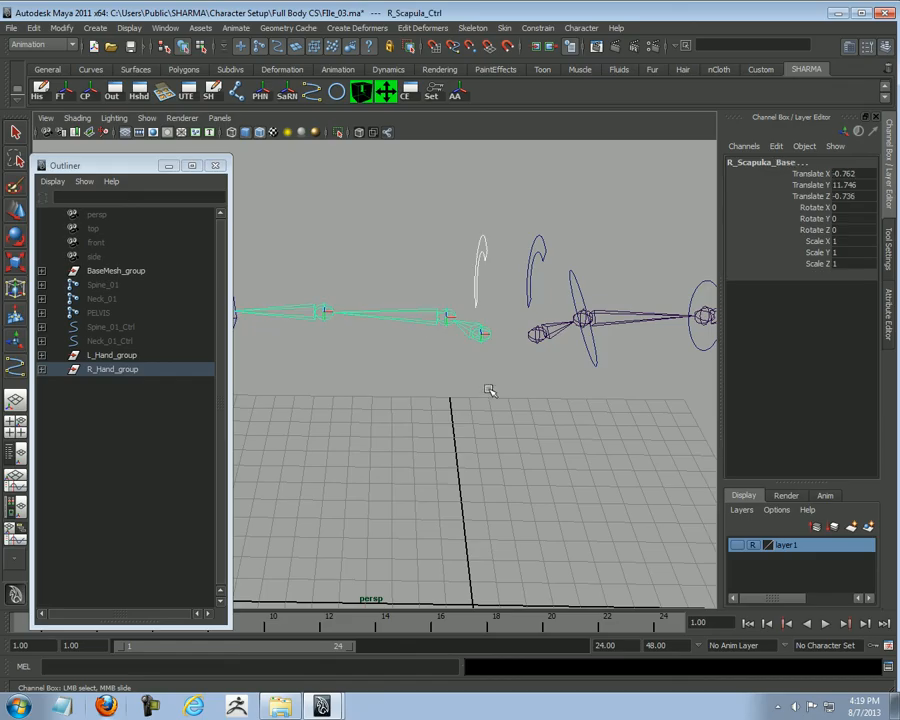
{"action": "left_click", "coordinate": [537, 28]}
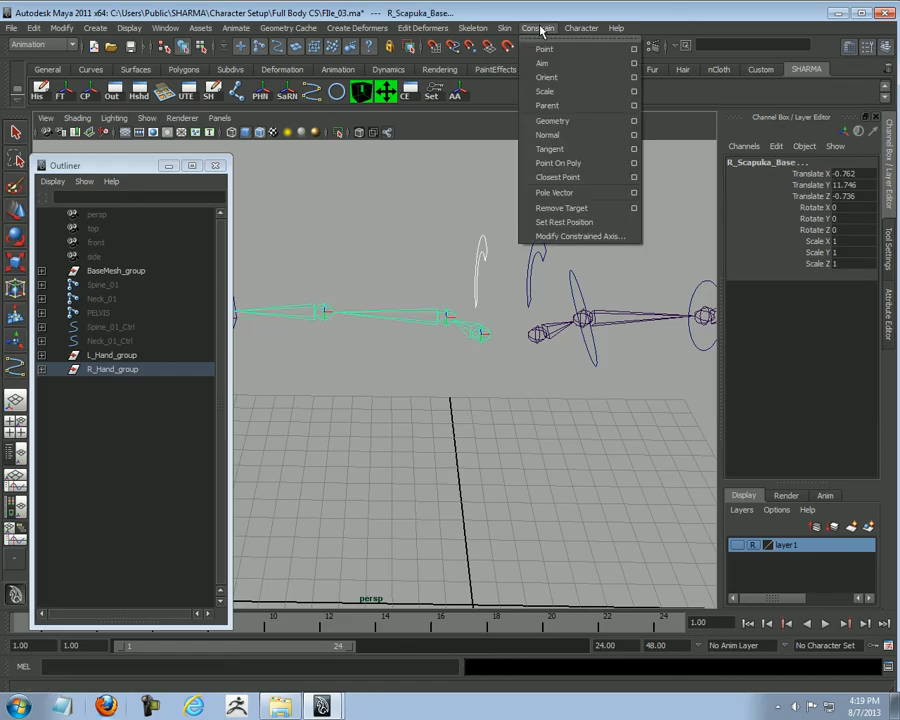
{"action": "left_click", "coordinate": [549, 106]}
{"action": "left_click", "coordinate": [426, 206]}
Step: Bend the right arm by moving R_IK_Ctrl inward toward the shoulder
{"action": "scroll", "coordinate": [372, 367], "scroll_direction": "down", "scroll_amount": 5}
{"action": "middle_click_drag", "start_coordinate": [372, 367], "coordinate": [503, 446], "text": "alt"}
{"action": "scroll", "coordinate": [503, 446], "scroll_direction": "up", "scroll_amount": 4}
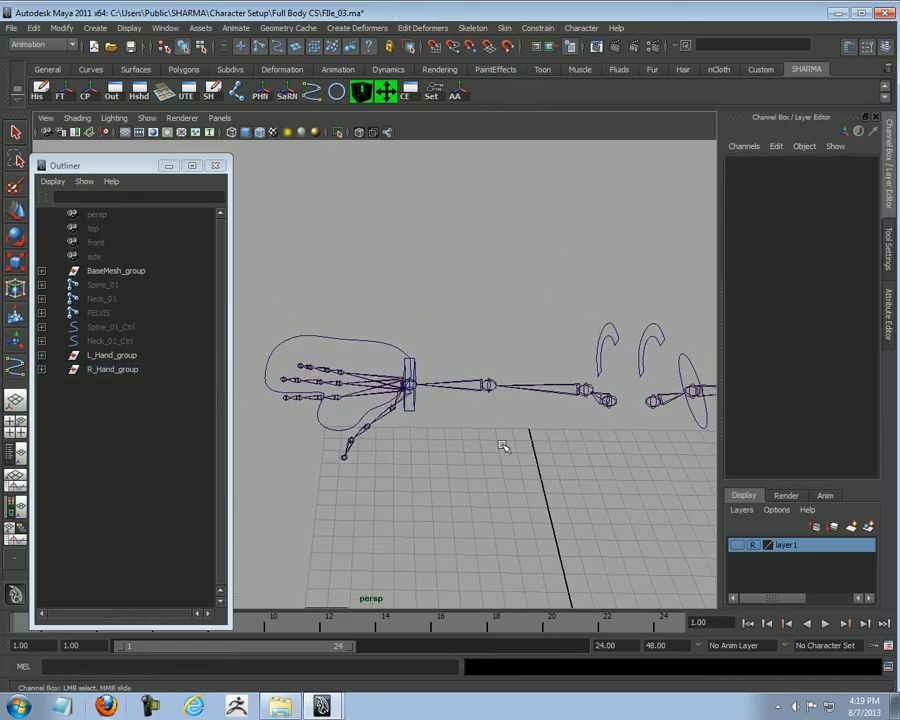
{"action": "left_click", "coordinate": [411, 393]}
{"action": "key", "text": "w"}
{"action": "left_click_drag", "start_coordinate": [414, 398], "coordinate": [516, 424]}
Step: Test-rotate R_Scapula_Ctrl with the arm bent, then undo the rotation
{"action": "left_click", "coordinate": [610, 340]}
{"action": "middle_click_drag", "start_coordinate": [610, 340], "coordinate": [545, 358], "text": "alt"}
{"action": "left_click_drag", "start_coordinate": [545, 358], "coordinate": [528, 327], "text": "alt"}
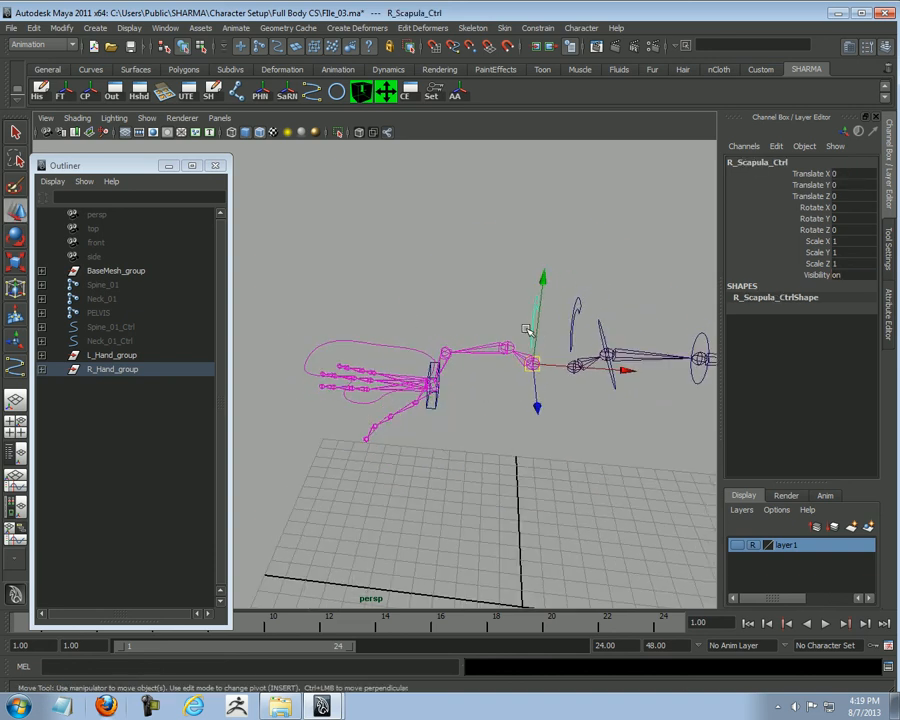
{"action": "key", "text": "e"}
{"action": "left_click_drag", "start_coordinate": [548, 277], "coordinate": [549, 420]}
{"action": "key", "text": "ctrl+z"}
Step: Set R_IK_Ctrl's X, Y and Z translation back to 0 and deselect it
{"action": "left_click_drag", "start_coordinate": [468, 486], "coordinate": [436, 472], "text": "alt"}
{"action": "key", "text": "w"}
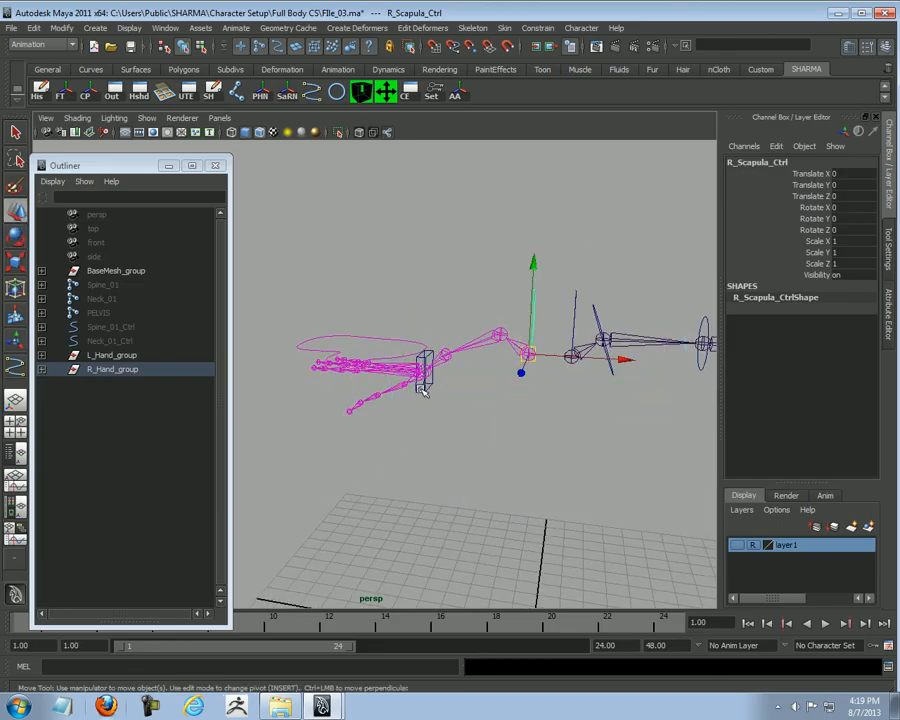
{"action": "left_click", "coordinate": [424, 372]}
{"action": "left_click_drag", "start_coordinate": [860, 195], "coordinate": [860, 176]}
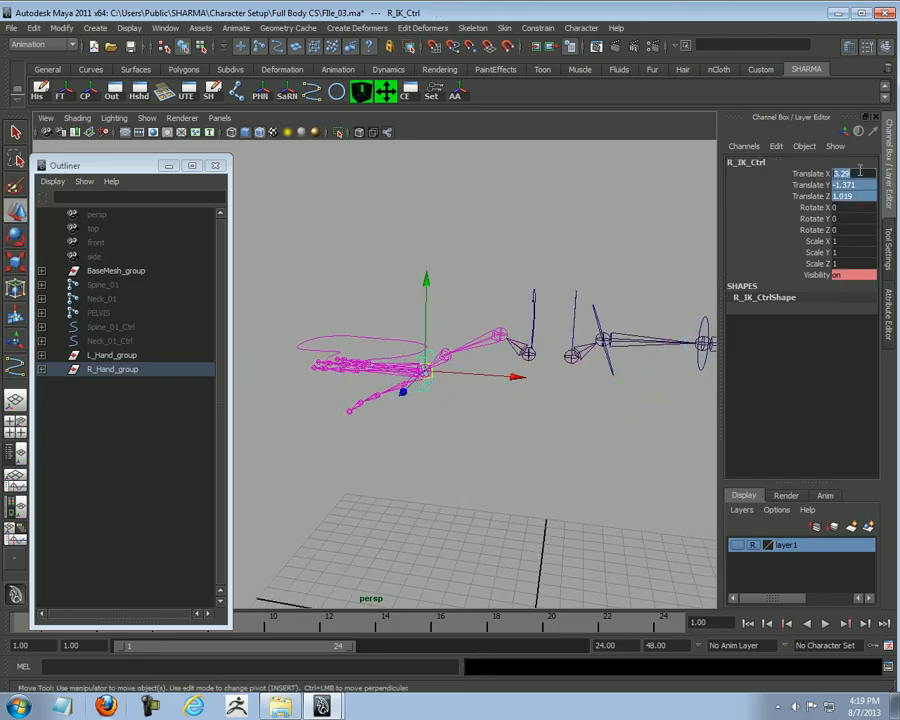
{"action": "type", "text": "0"}
{"action": "key", "text": "Return"}
{"action": "left_click", "coordinate": [566, 437]}
{"action": "left_click_drag", "start_coordinate": [616, 438], "coordinate": [464, 445], "text": "alt"}
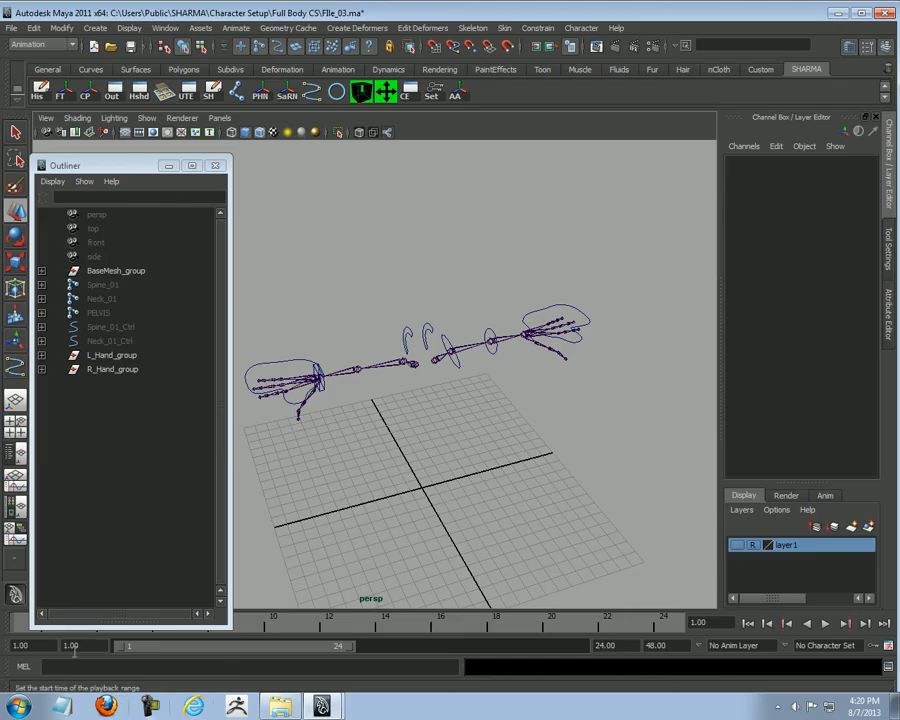
Step: Save the scene under its existing name, FIle_03
{"action": "left_click", "coordinate": [278, 708]}
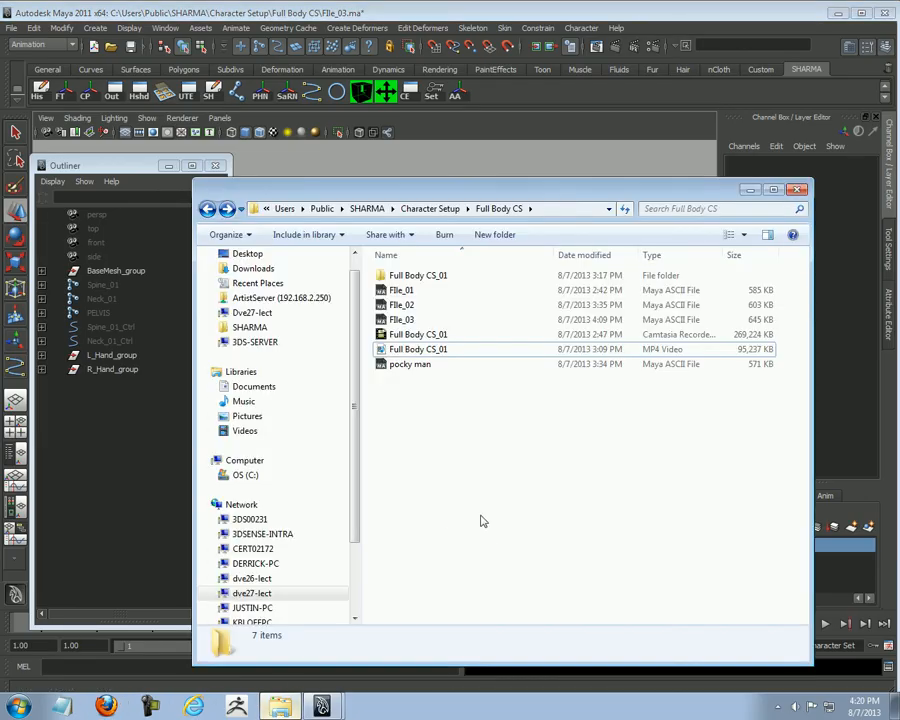
{"action": "left_click", "coordinate": [128, 47]}
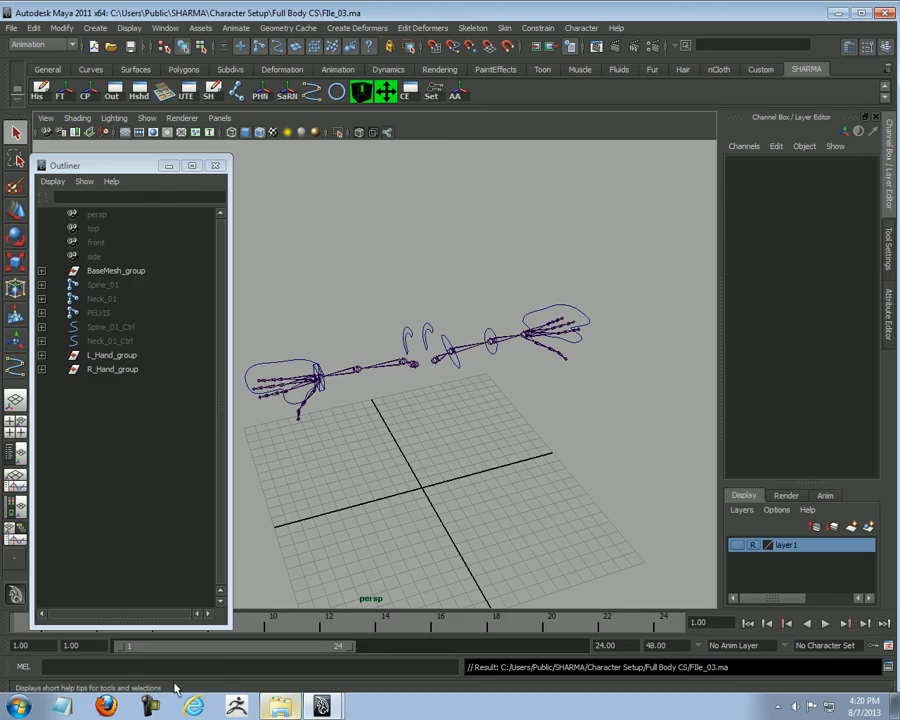
Step: Switch to Windows Explorer and open the IKFK Switch folder on ArtistServer under Submissions, DVE27, CharacterSetup
{"action": "left_click", "coordinate": [280, 708]}
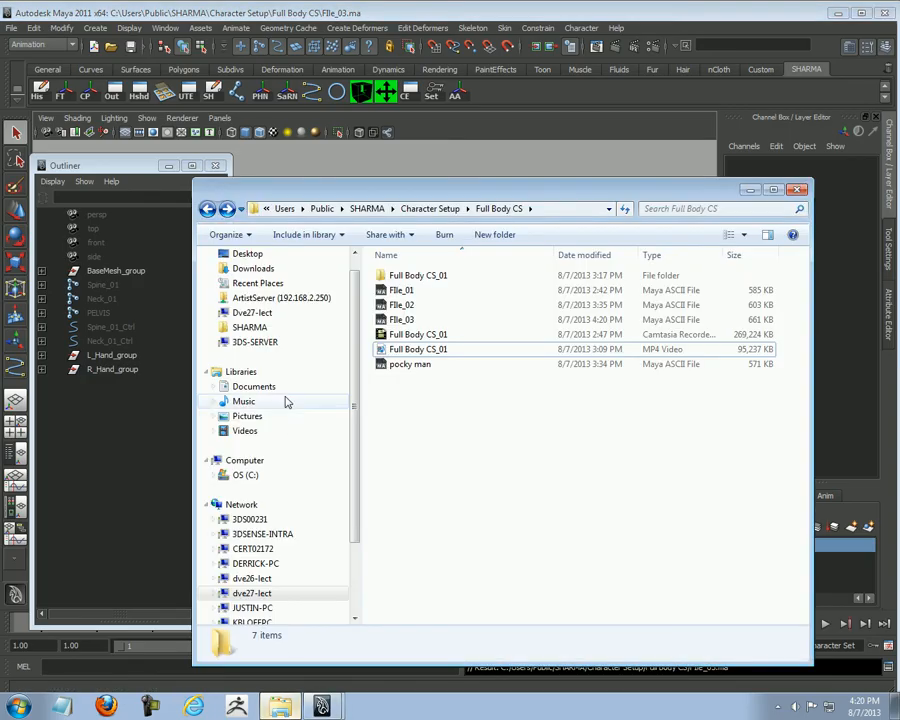
{"action": "left_click", "coordinate": [282, 298]}
{"action": "left_click", "coordinate": [298, 293]}
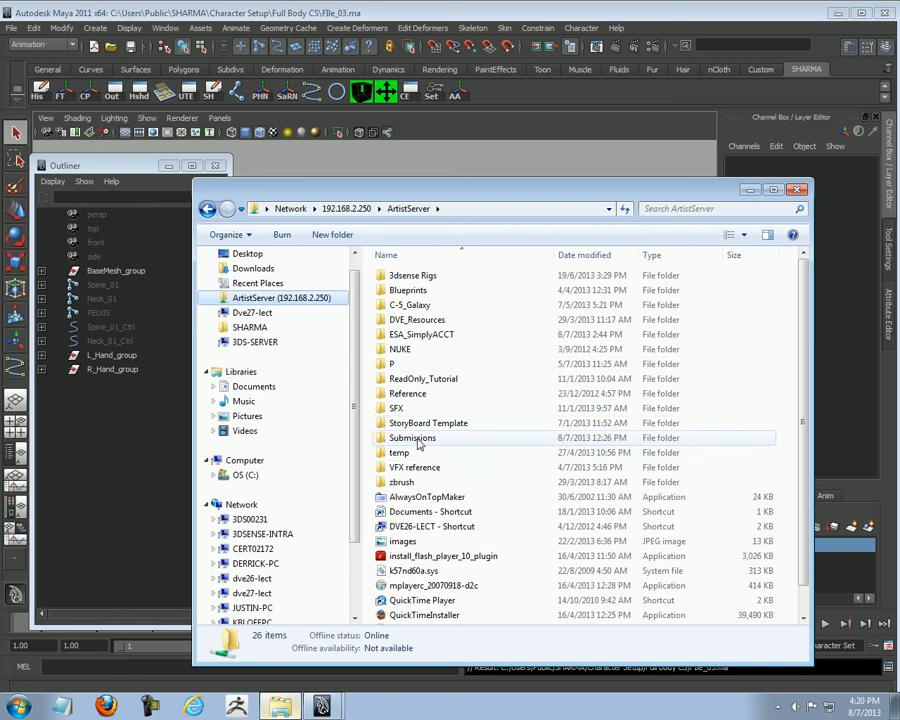
{"action": "double_click", "coordinate": [418, 437]}
{"action": "double_click", "coordinate": [400, 467]}
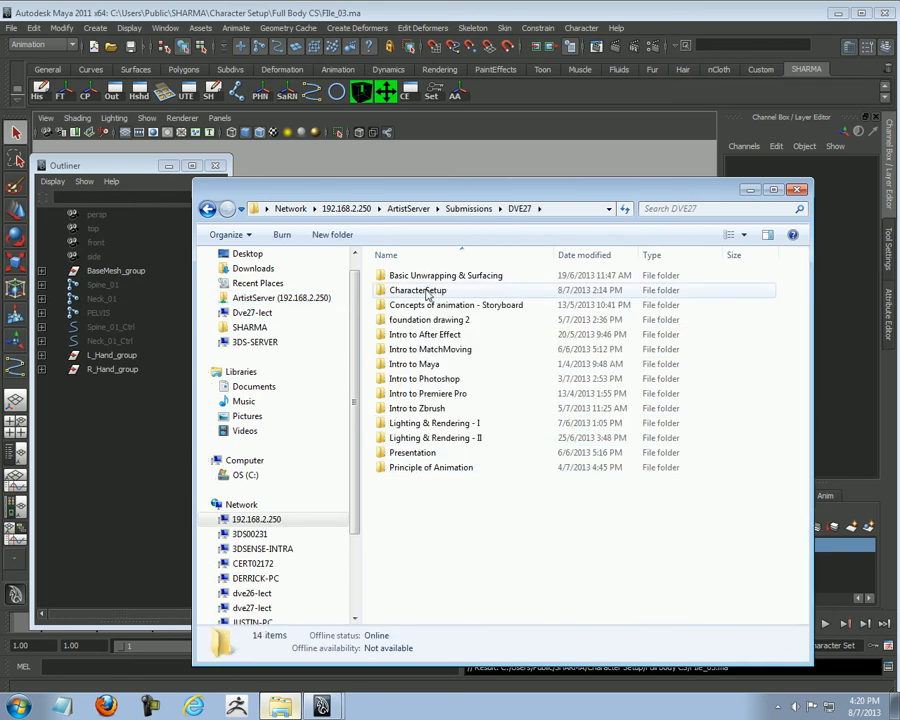
{"action": "left_click", "coordinate": [429, 294]}
{"action": "double_click", "coordinate": [429, 291]}
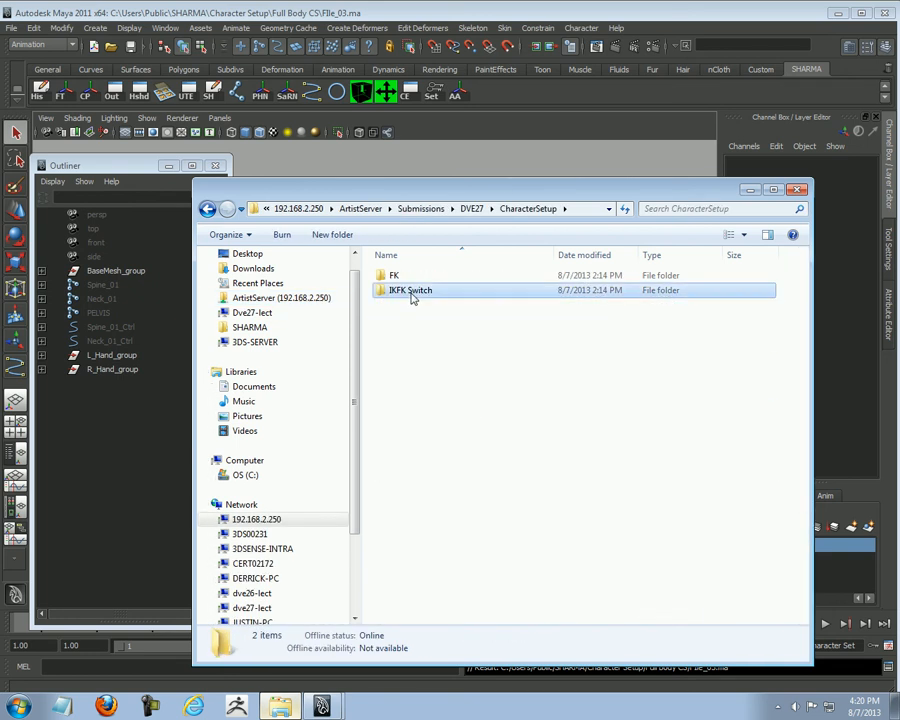
{"action": "double_click", "coordinate": [414, 291]}
Step: Look over all the submission folders inside IKFK Switch, highlighting them together and clearing the selection
{"action": "left_click_drag", "start_coordinate": [458, 408], "coordinate": [380, 274]}
{"action": "left_click", "coordinate": [505, 518]}
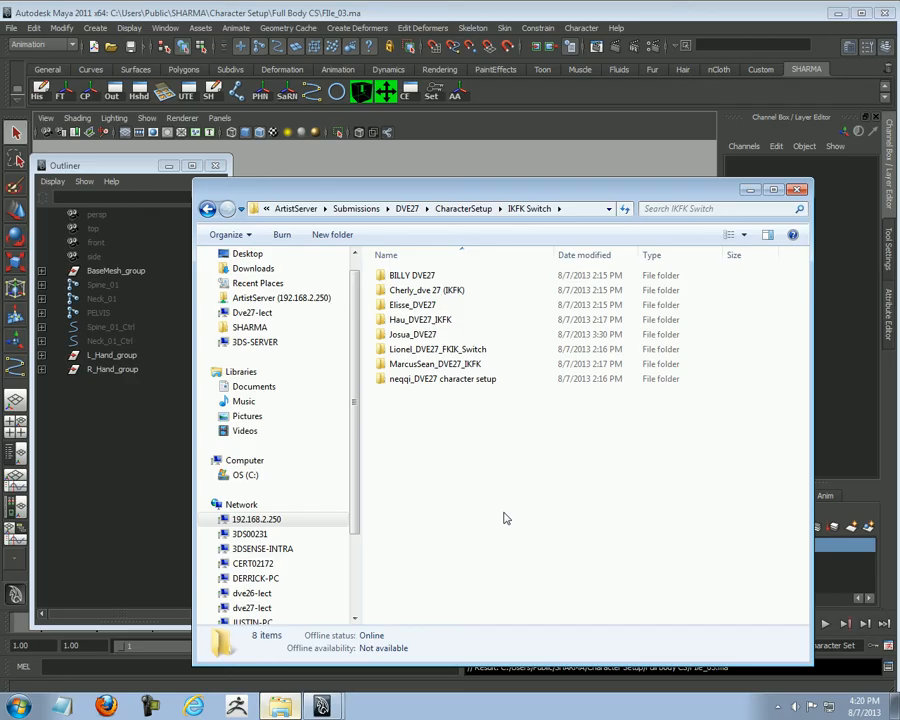
{"action": "left_click_drag", "start_coordinate": [554, 549], "coordinate": [428, 264]}
{"action": "left_click", "coordinate": [442, 450]}
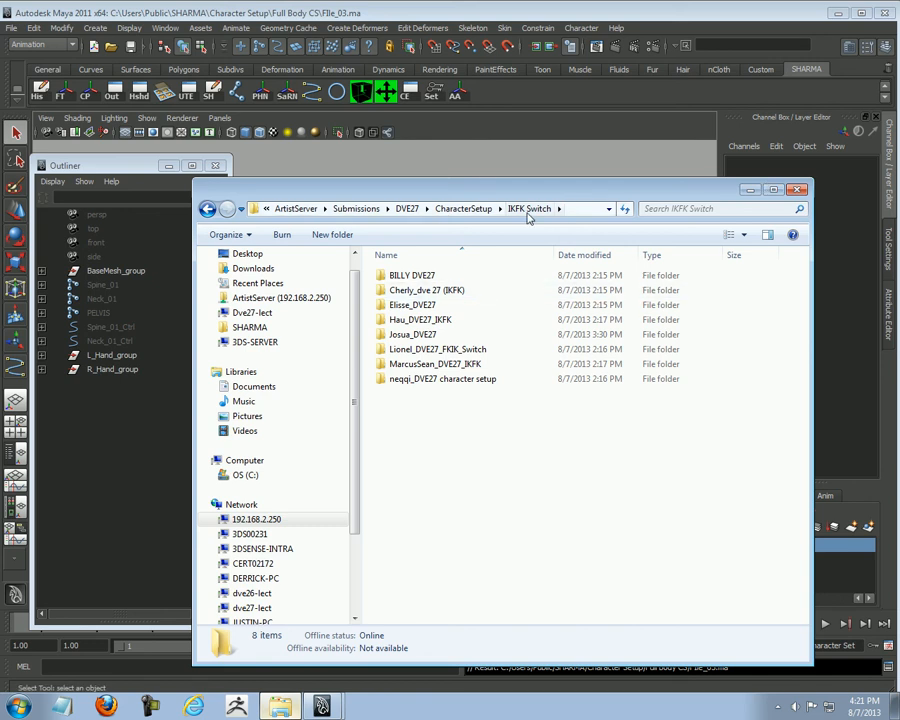
{"action": "left_click_drag", "start_coordinate": [497, 508], "coordinate": [382, 267]}
{"action": "left_click", "coordinate": [511, 488]}
{"action": "left_click_drag", "start_coordinate": [476, 455], "coordinate": [405, 263]}
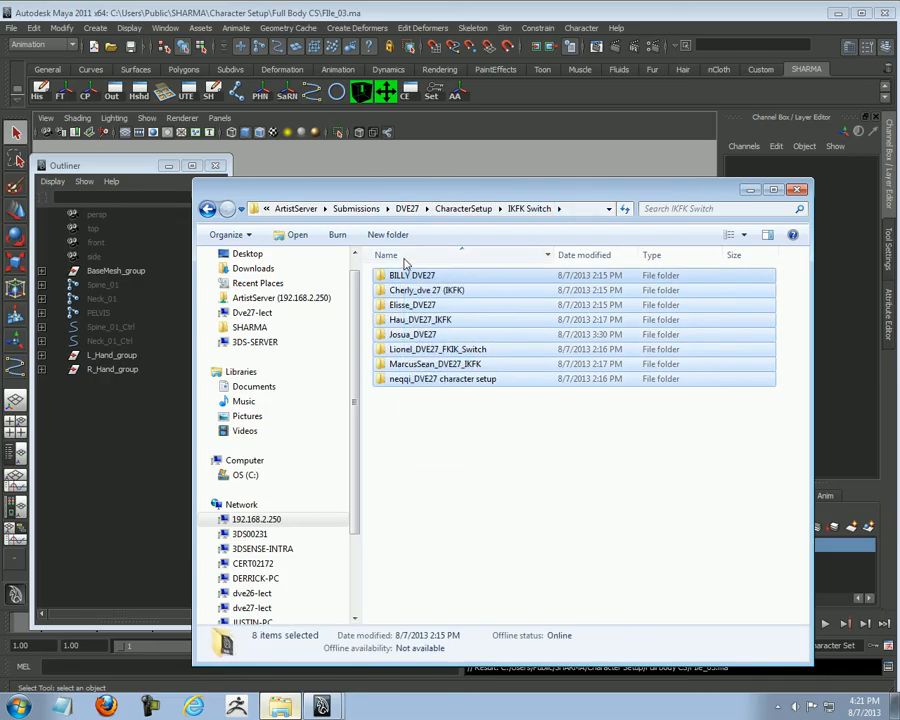
{"action": "left_click", "coordinate": [481, 453]}
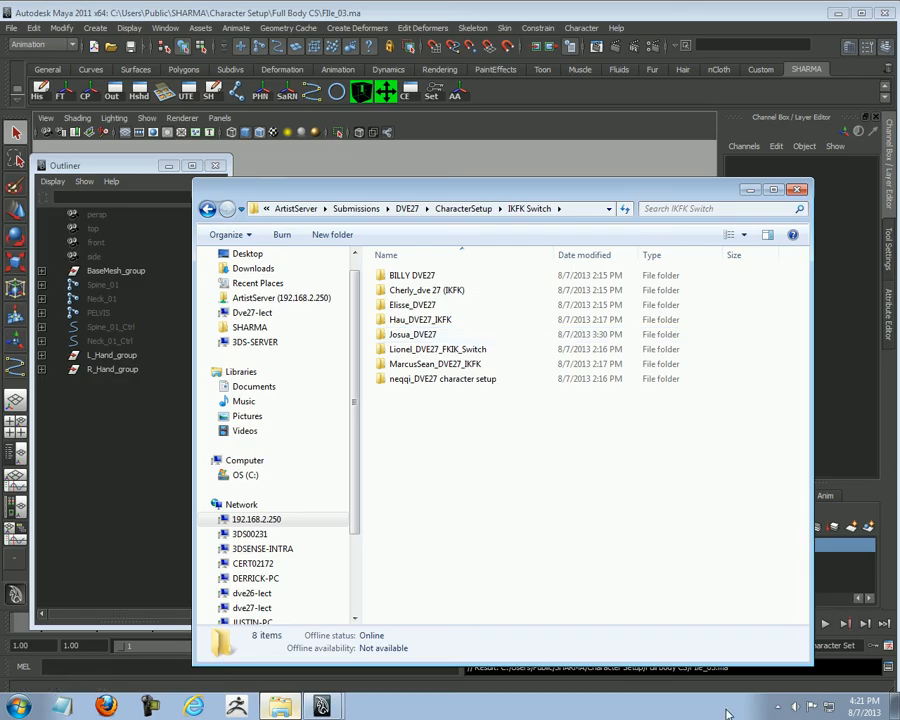
{"action": "left_click", "coordinate": [778, 707]}
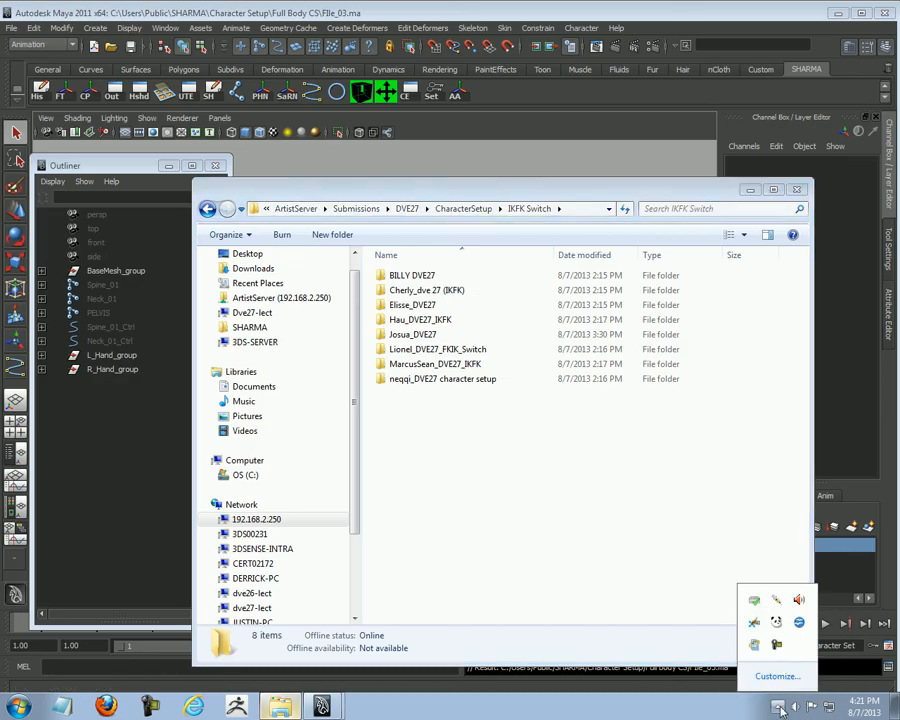